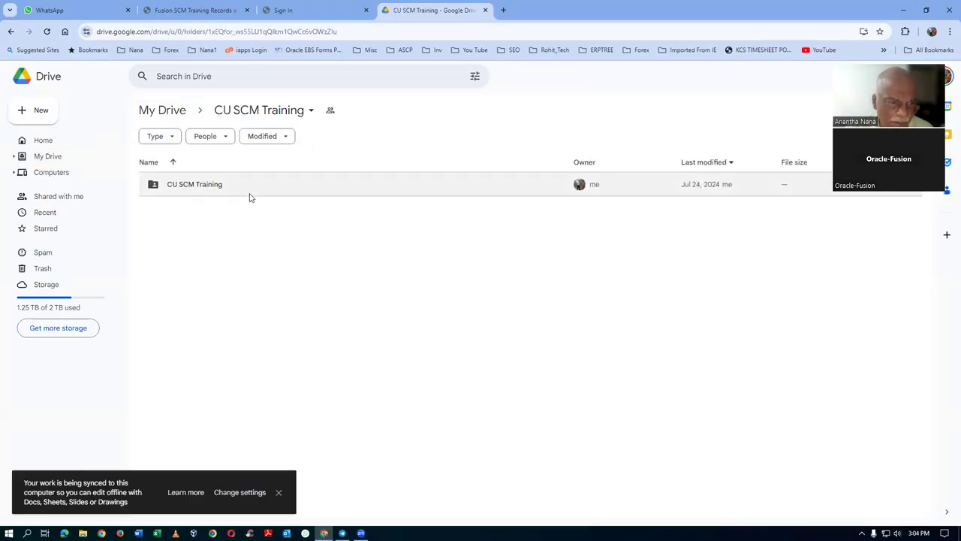
Open the nested CU SCM Training Drive folder, dismiss the sync notice, and switch to File Explorer.
double_click(249, 194)
left_click(278, 493)
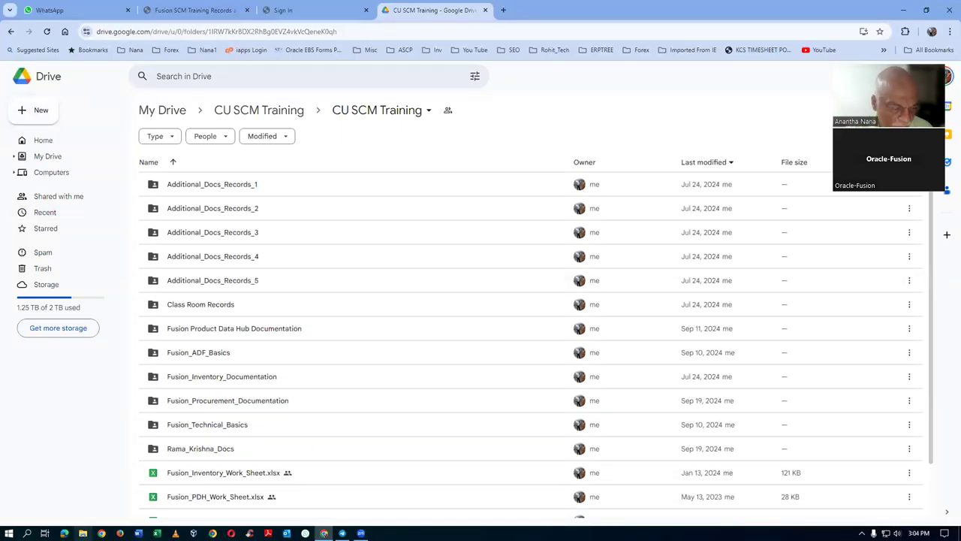
left_click(82, 533)
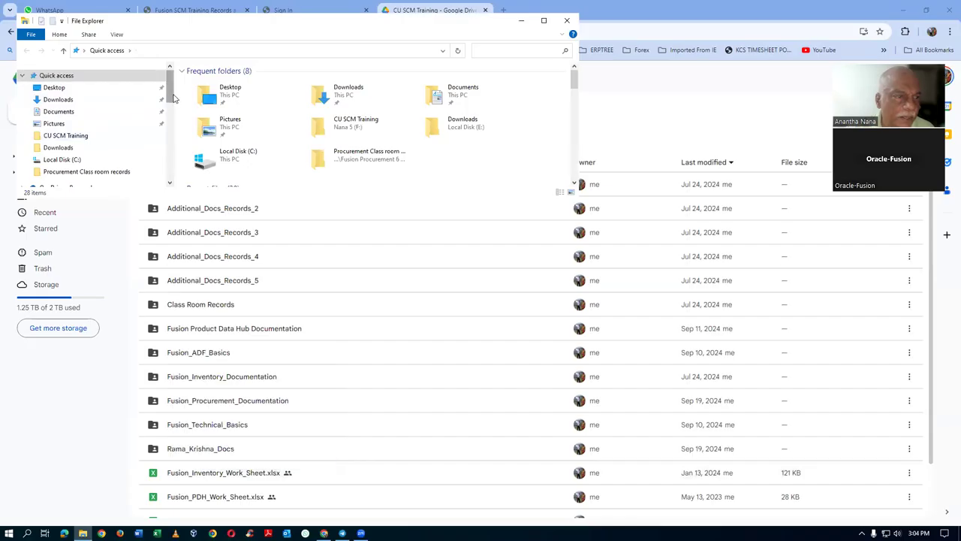
Go to the CU SCM Training folder on Nana 5 (F:) and select Consigned_Process.
scroll(172, 113, "down", 1)
scroll(172, 112, "down", 4)
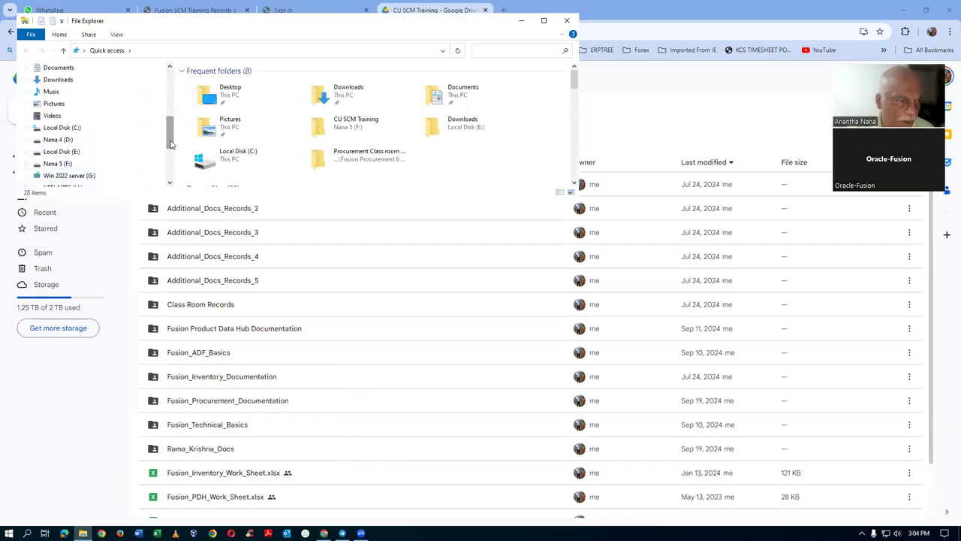
left_click(75, 163)
left_click(245, 167)
scroll(245, 167, "down", 3)
double_click(450, 151)
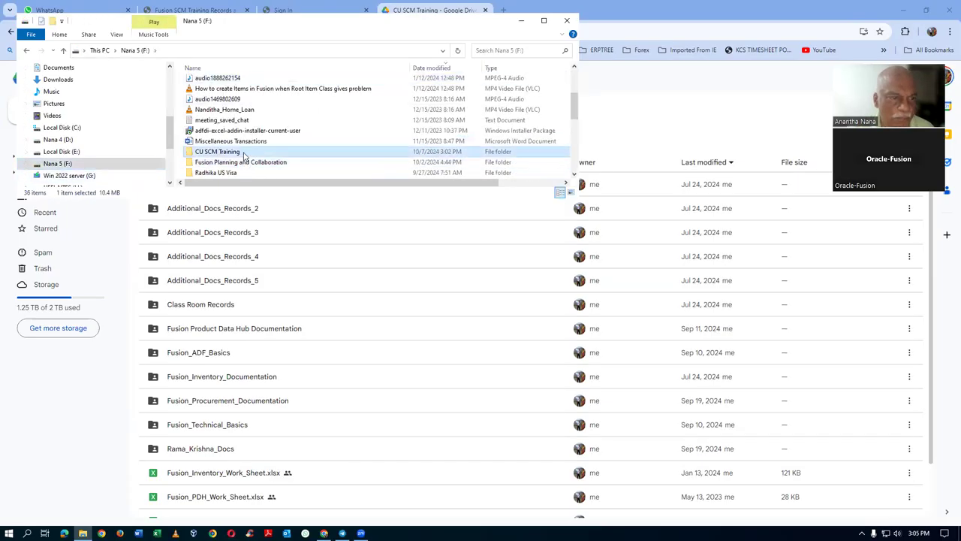
left_click_drag(576, 120, 576, 177)
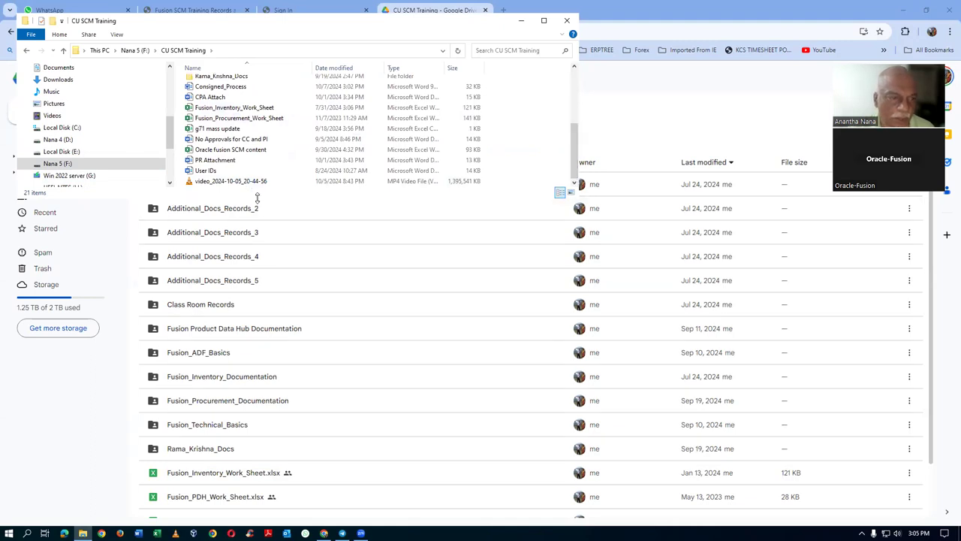
left_click(219, 87)
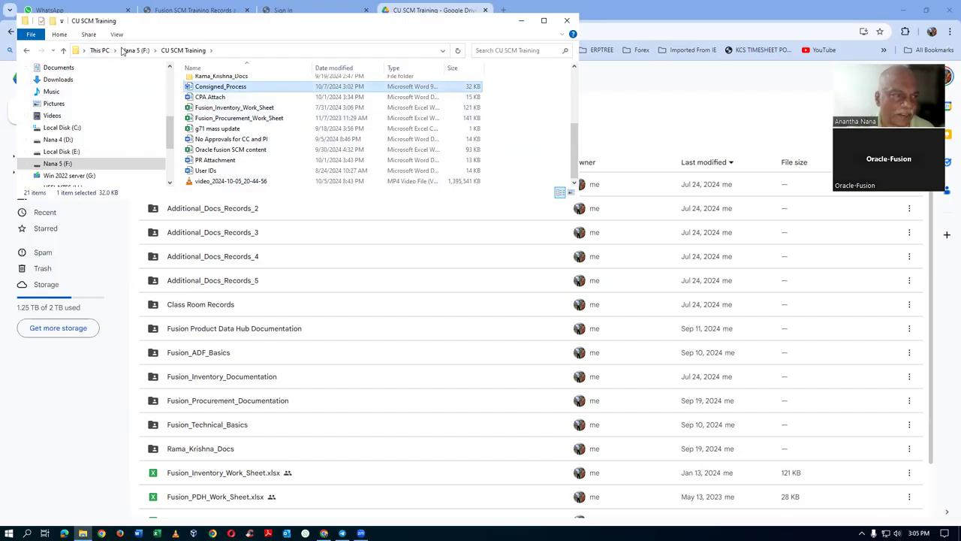
Create a new folder named Additional_Training_Docs inside the local CU SCM Training folder.
right_click(300, 174)
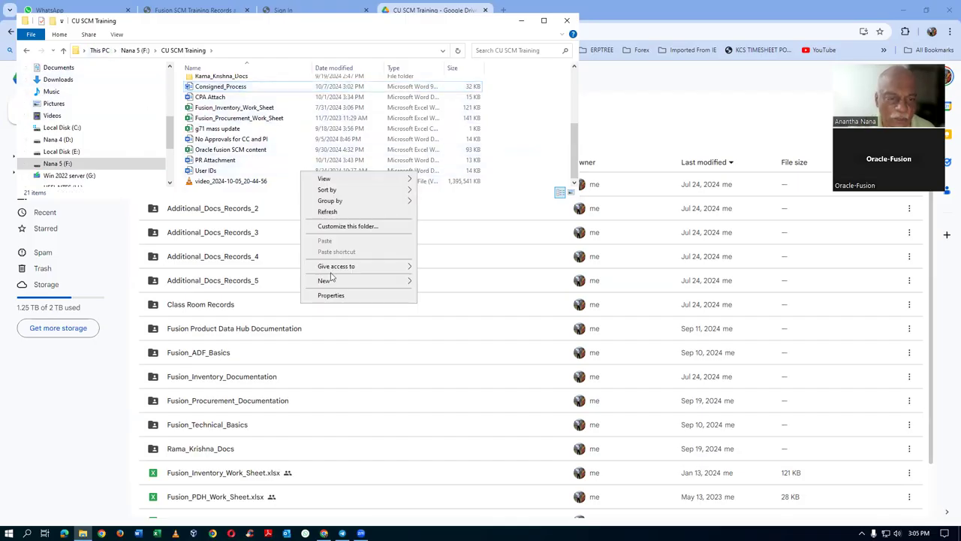
mouse_move(330, 280)
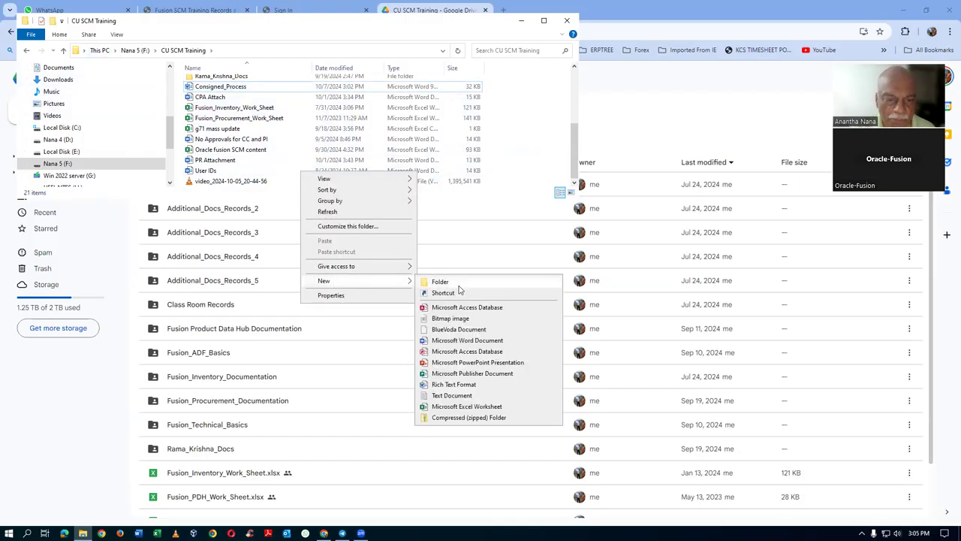
left_click(458, 284)
type("A")
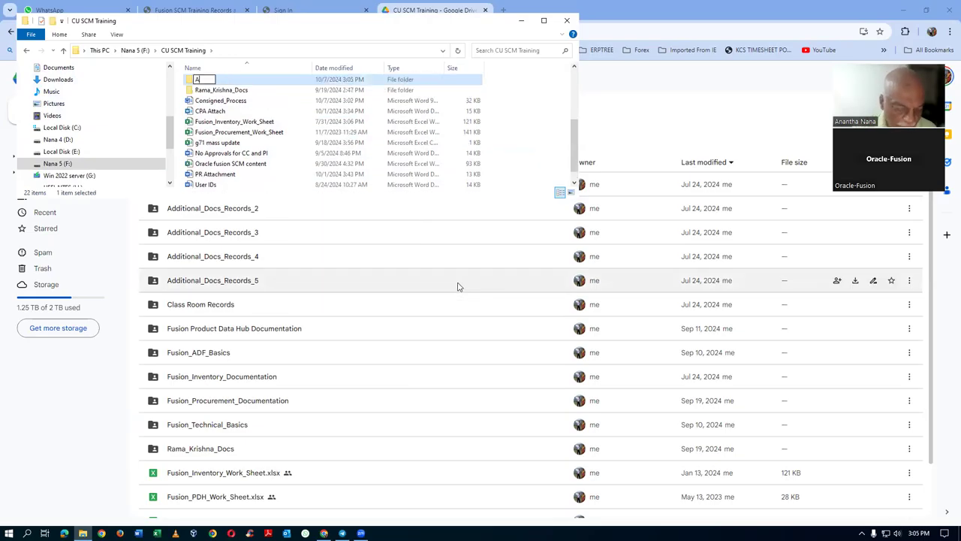
type("dditional")
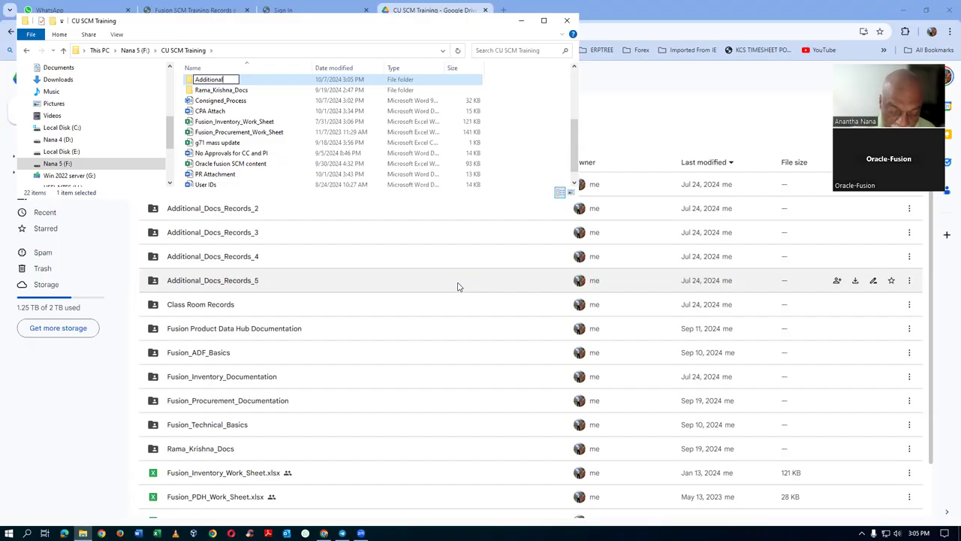
type("_doc")
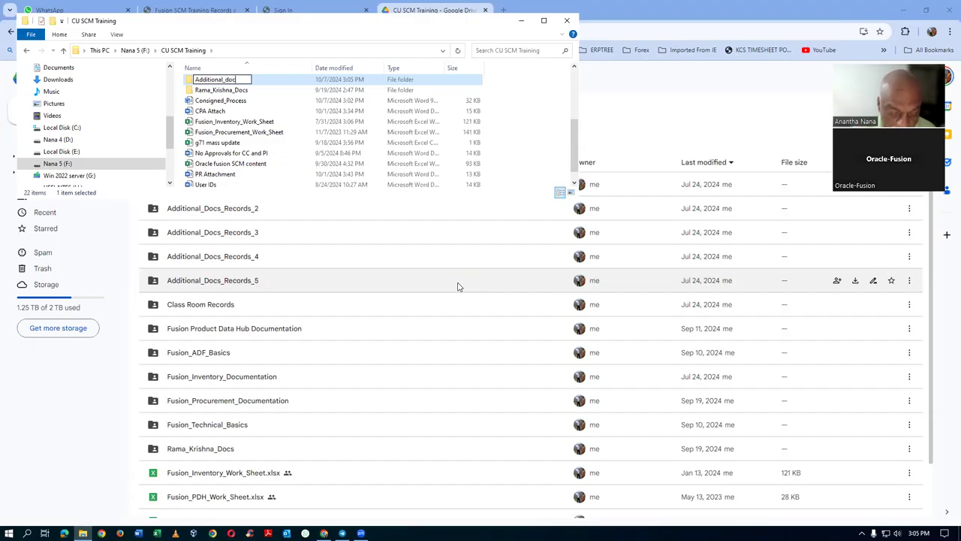
key("BackSpace")
key("BackSpace")
key("BackSpace")
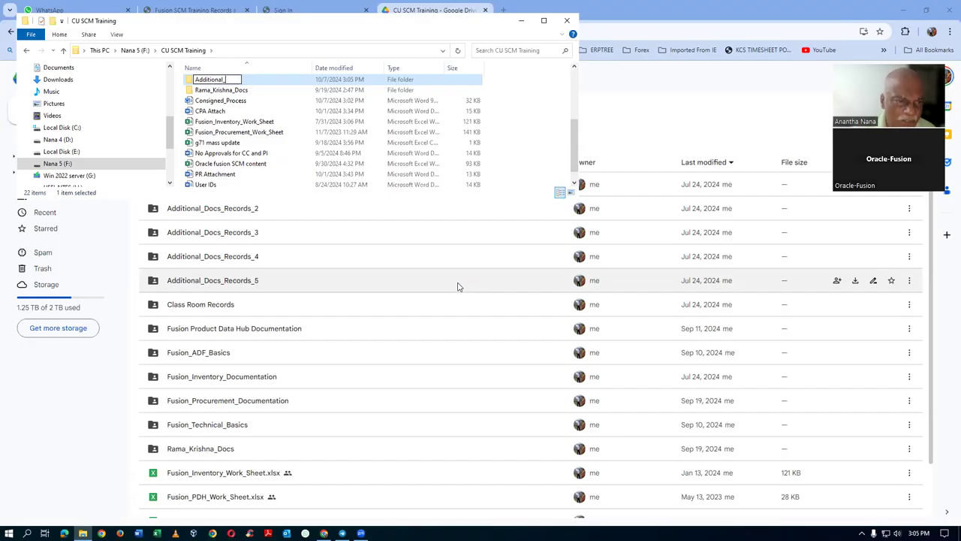
type("Training_Docs")
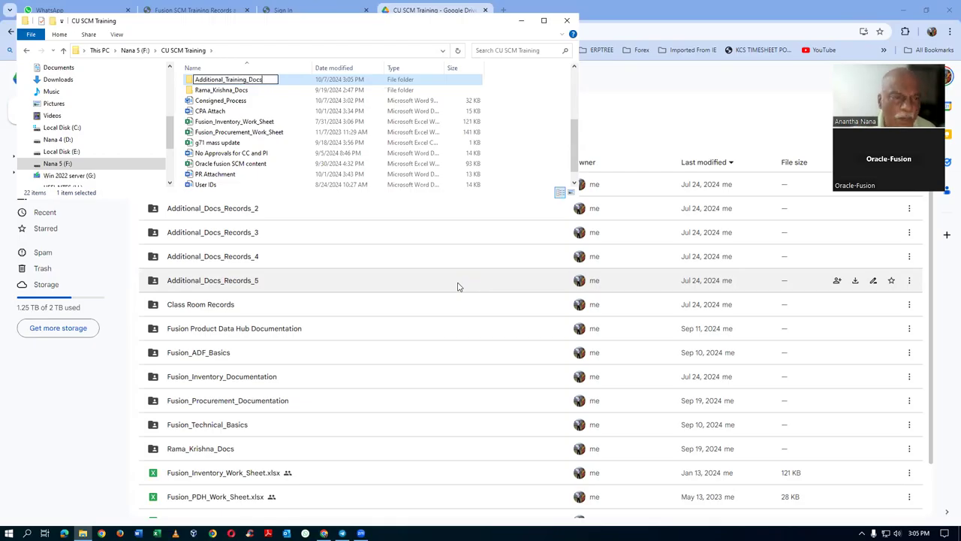
key("Return")
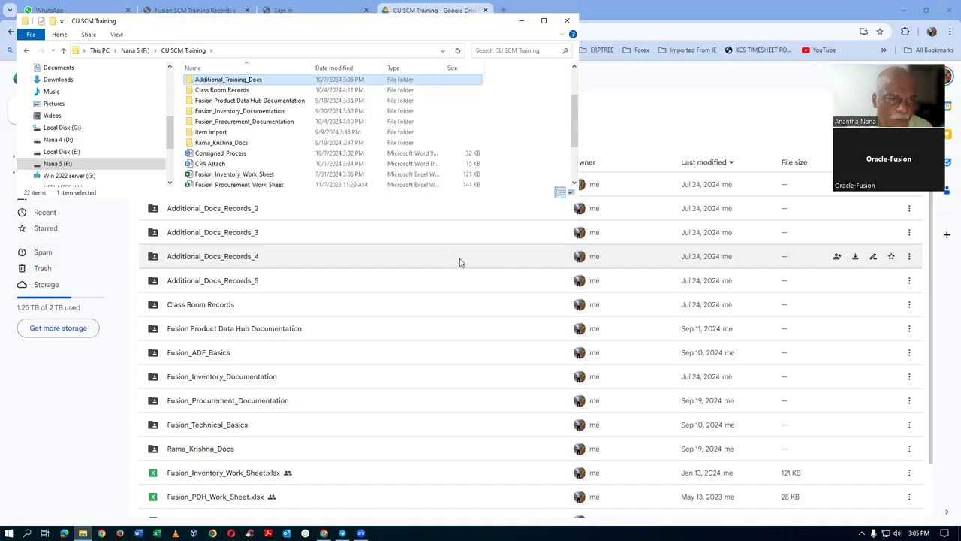
Paste Consigned_Process into Additional_Training_Docs and return to Google Drive.
left_click(245, 155)
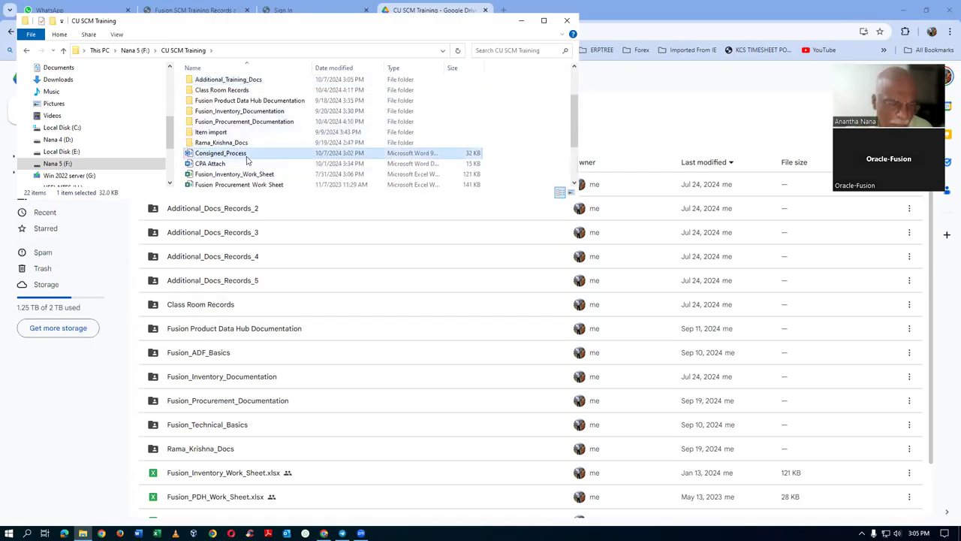
double_click(252, 80)
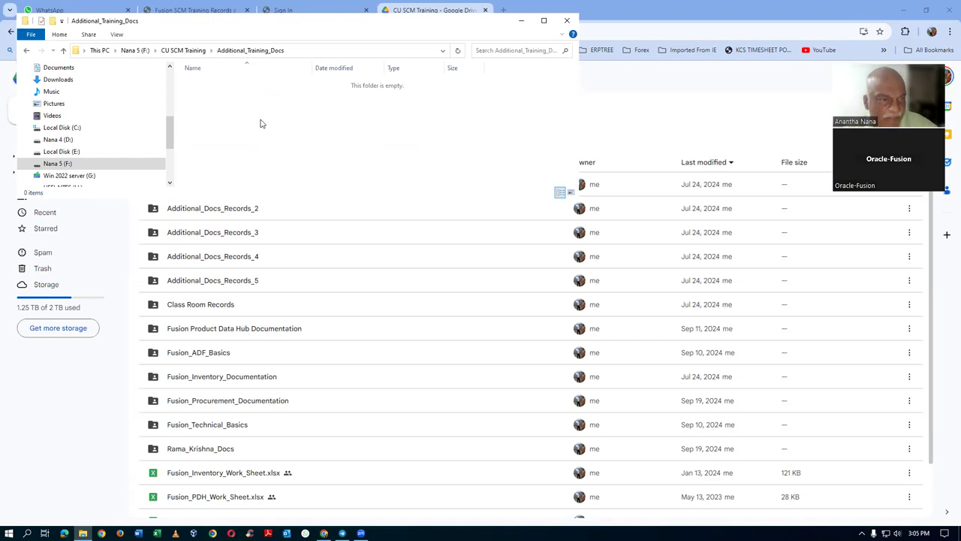
key("ctrl+v")
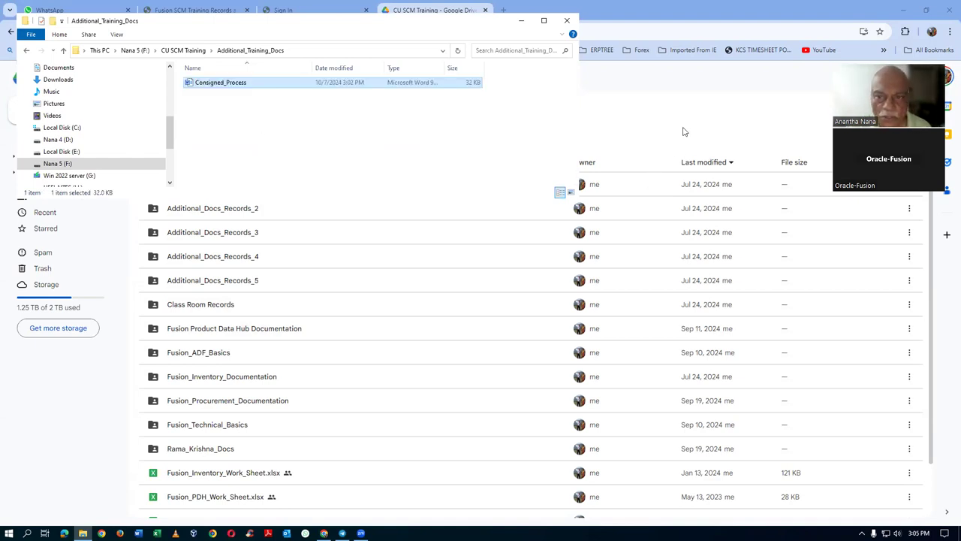
left_click(683, 129)
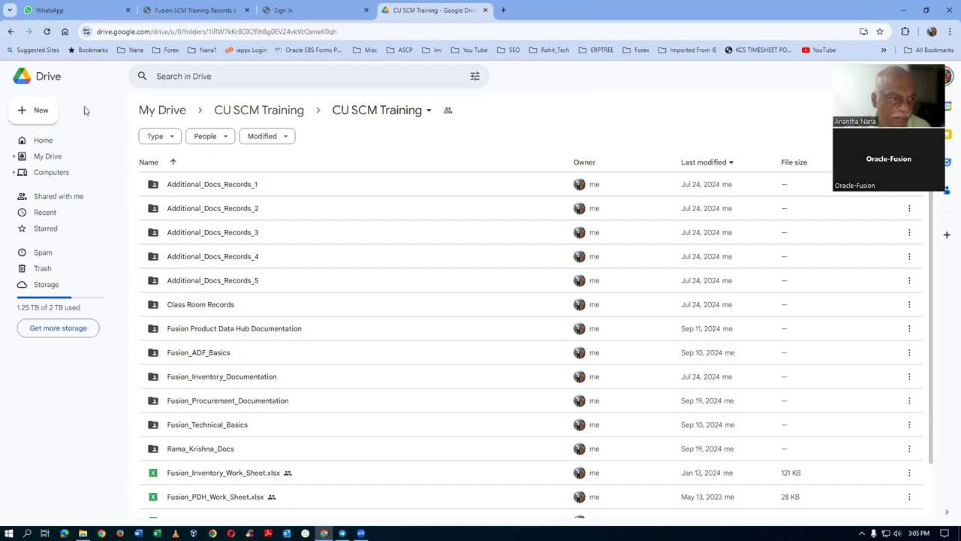
left_click(44, 112)
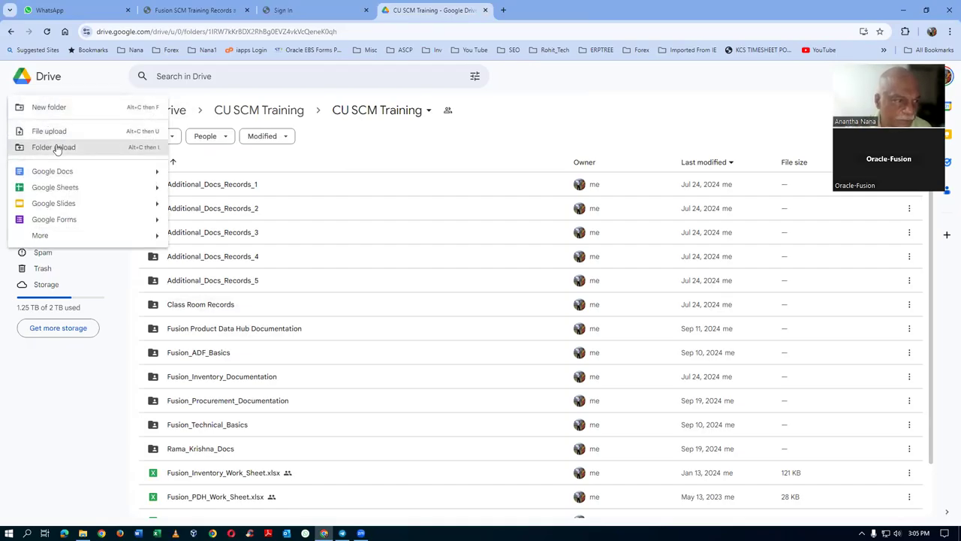
Folder-upload Additional_Training_Docs from Nana 5 (F:) > CU SCM Training and allow the browser upload.
left_click(47, 147)
left_click(400, 254)
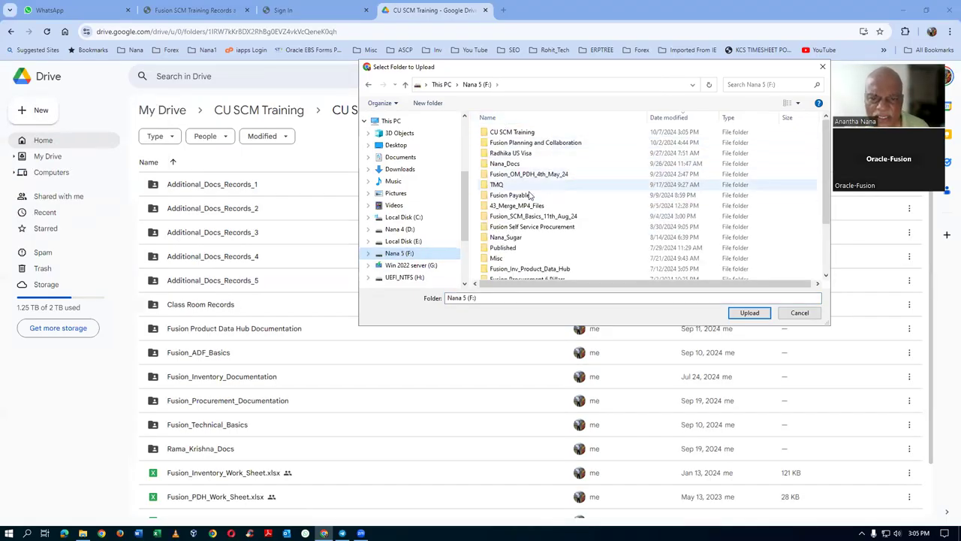
scroll(537, 217, "down", 2)
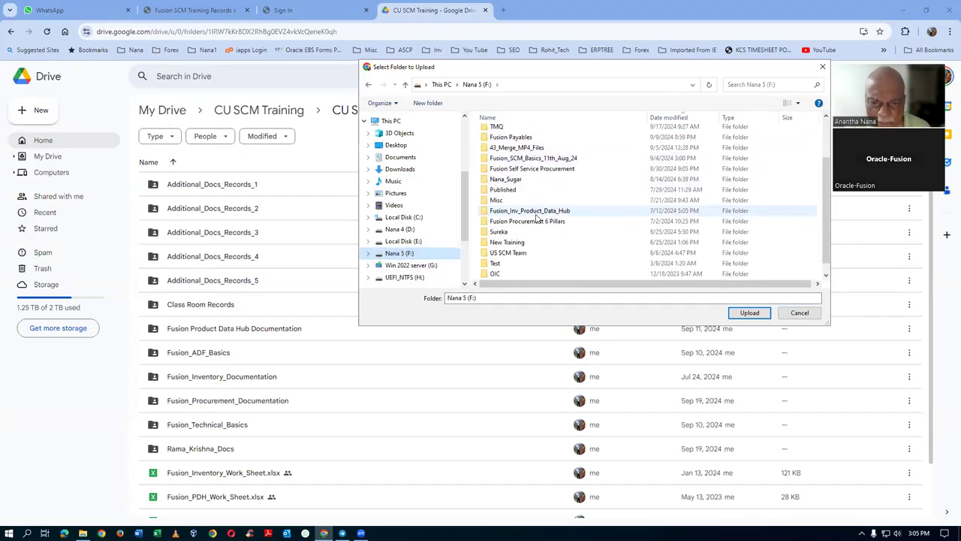
scroll(537, 218, "down", 1)
scroll(537, 218, "up", 3)
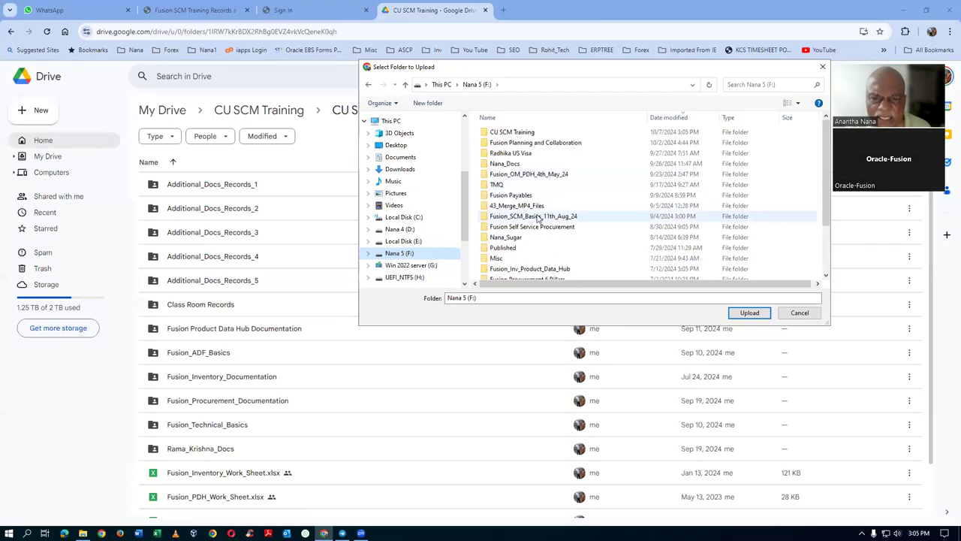
left_click(529, 133)
double_click(530, 134)
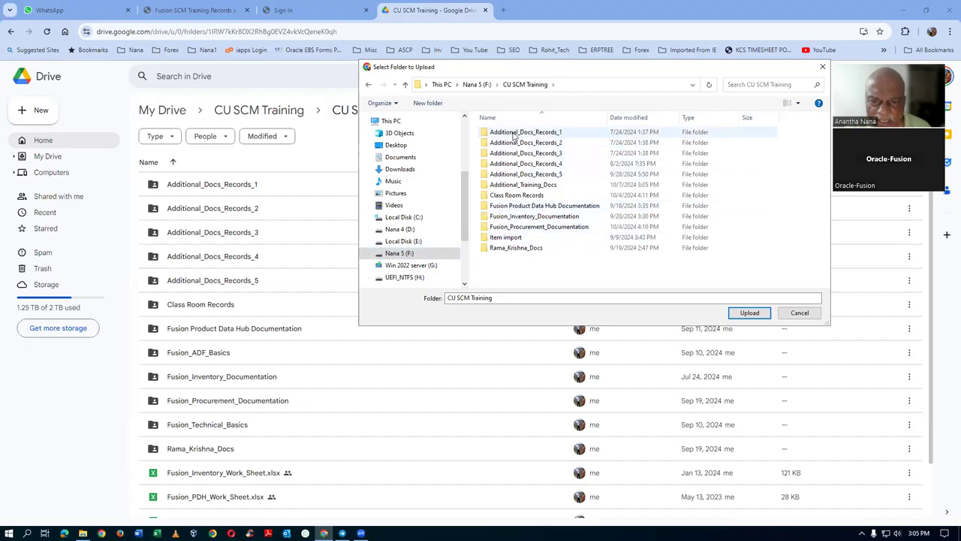
left_click(524, 185)
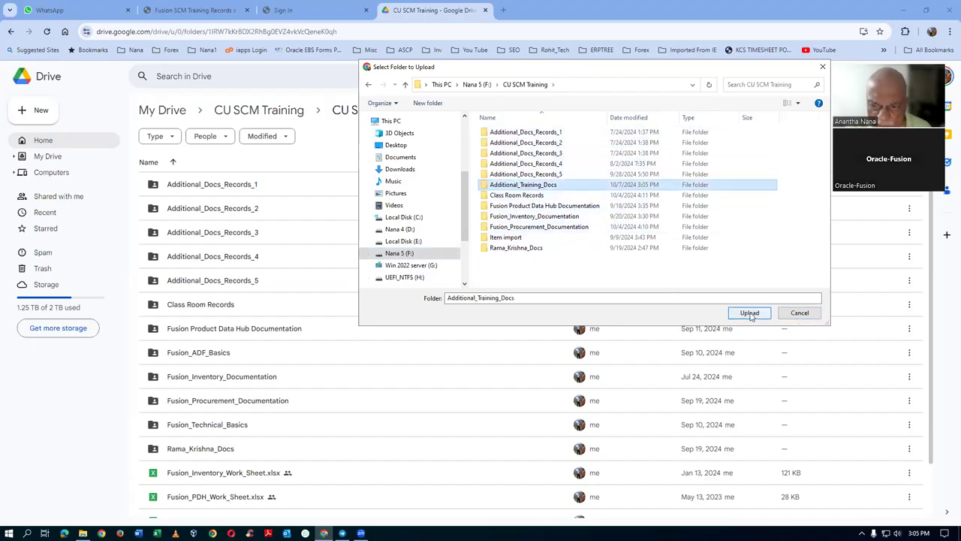
left_click(750, 314)
left_click(526, 108)
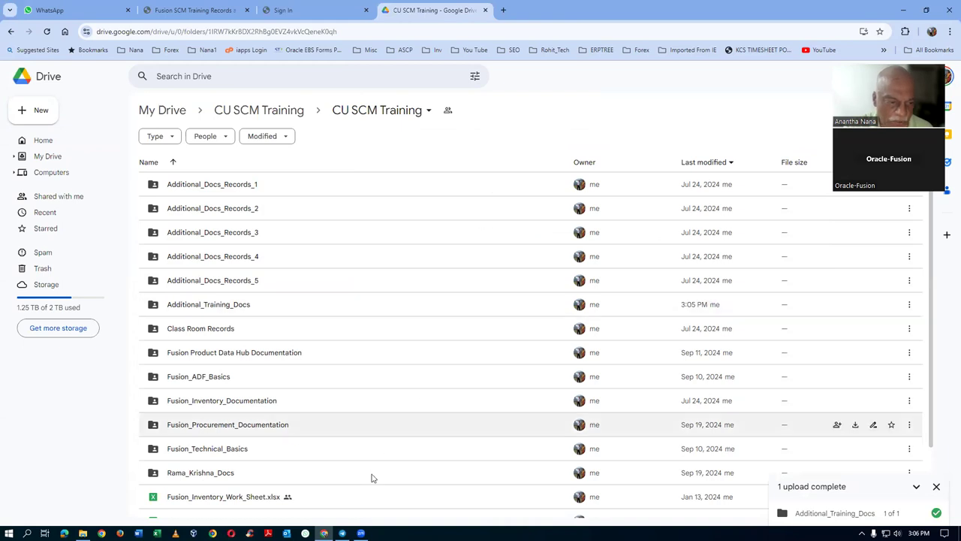
Open the uploaded Additional_Training_Docs folder to verify Consigned_Process.doc, then close the Drive tab.
left_click(301, 304)
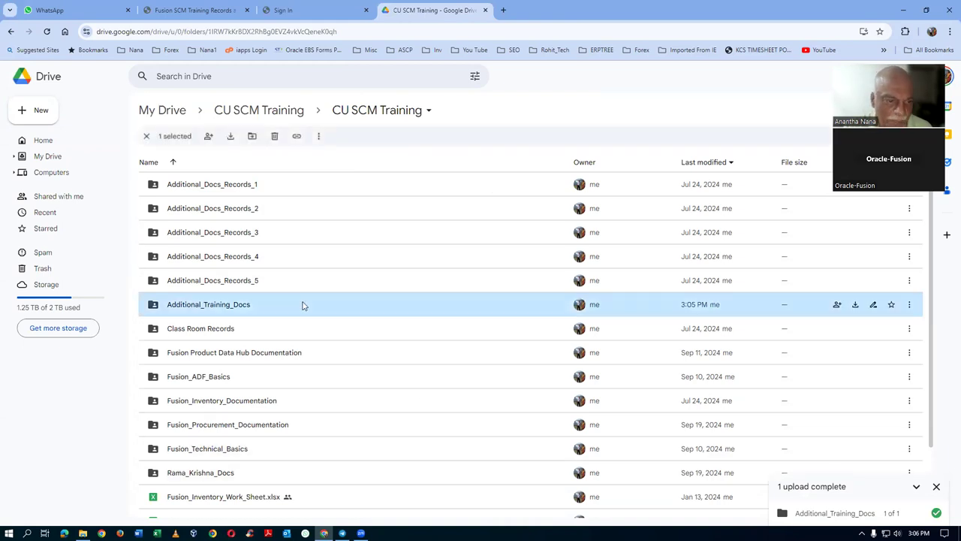
double_click(302, 305)
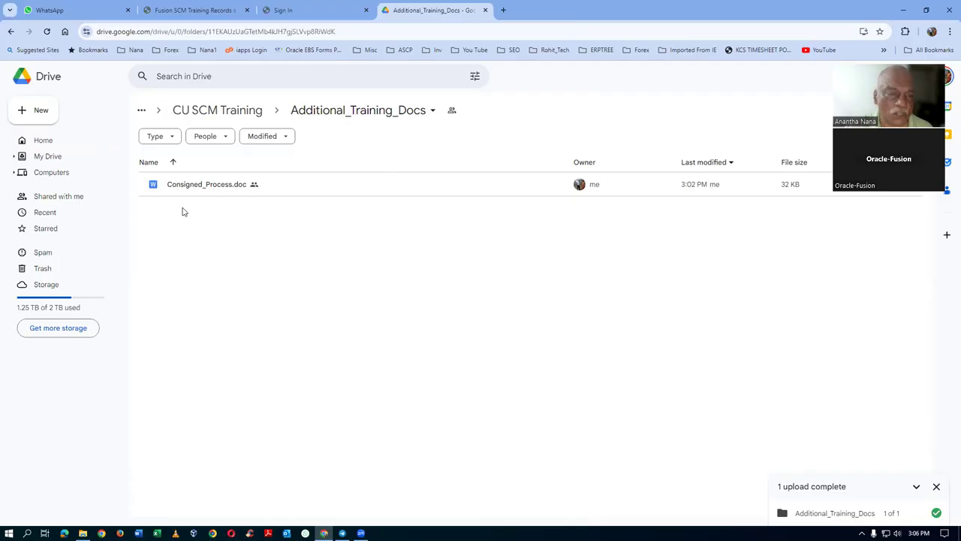
left_click(486, 10)
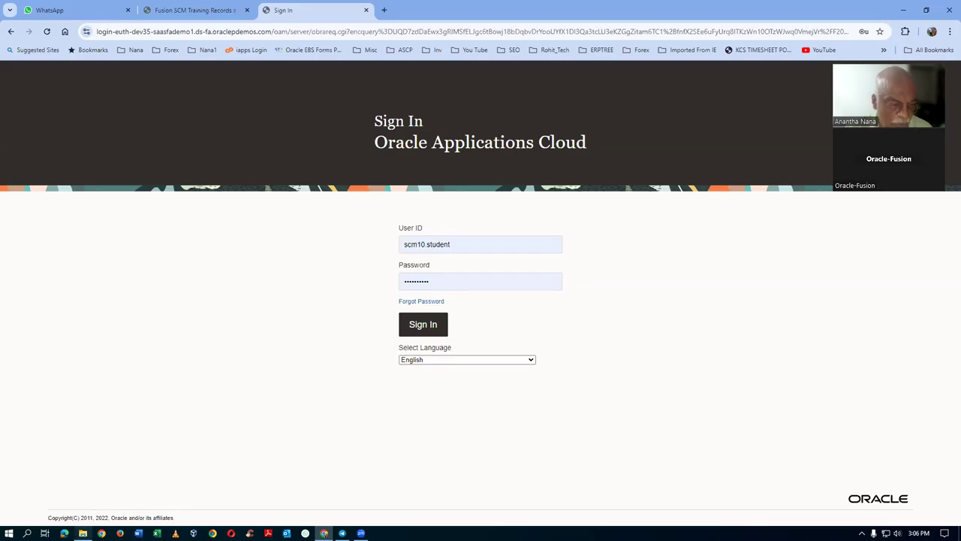
Back in File Explorer, open the local Consigned_Process document in Word.
left_click(83, 533)
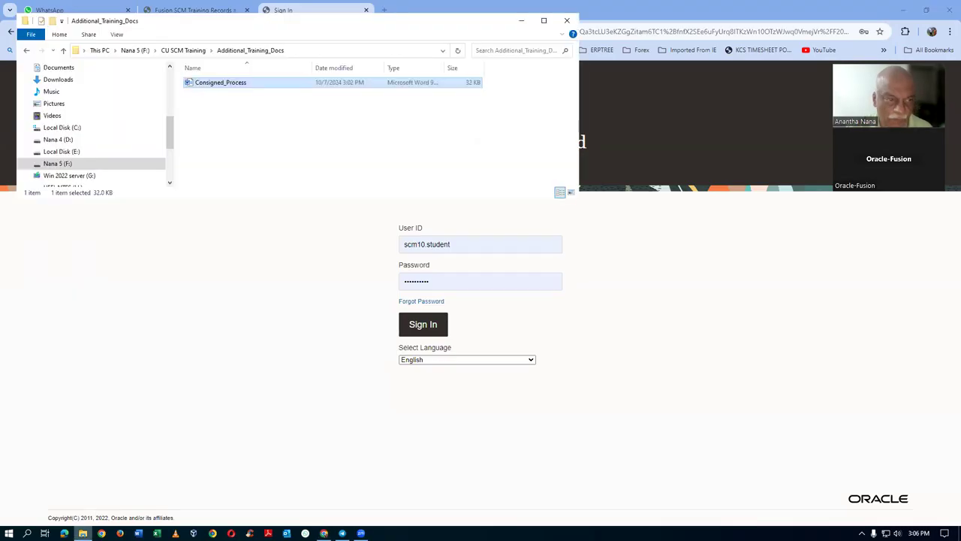
left_click(226, 83)
left_click(270, 91)
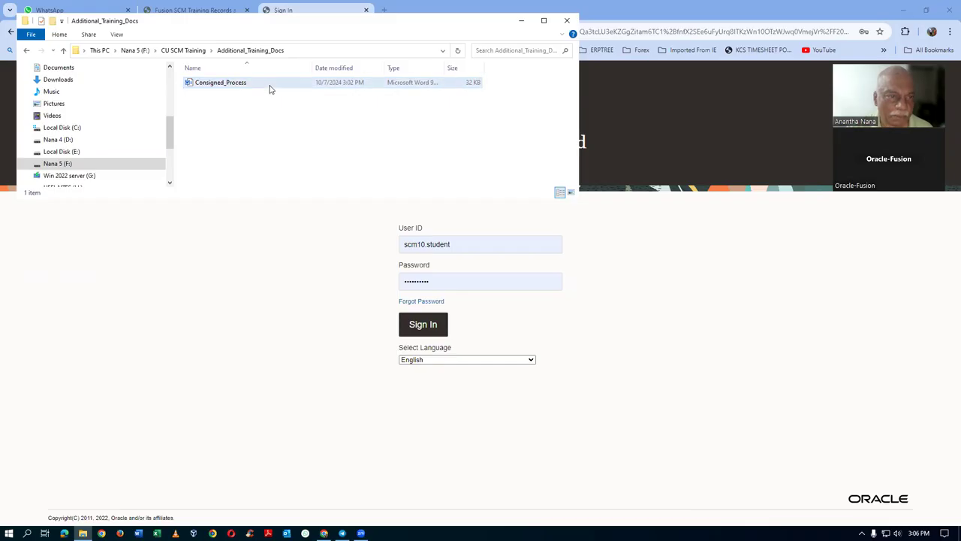
double_click(272, 85)
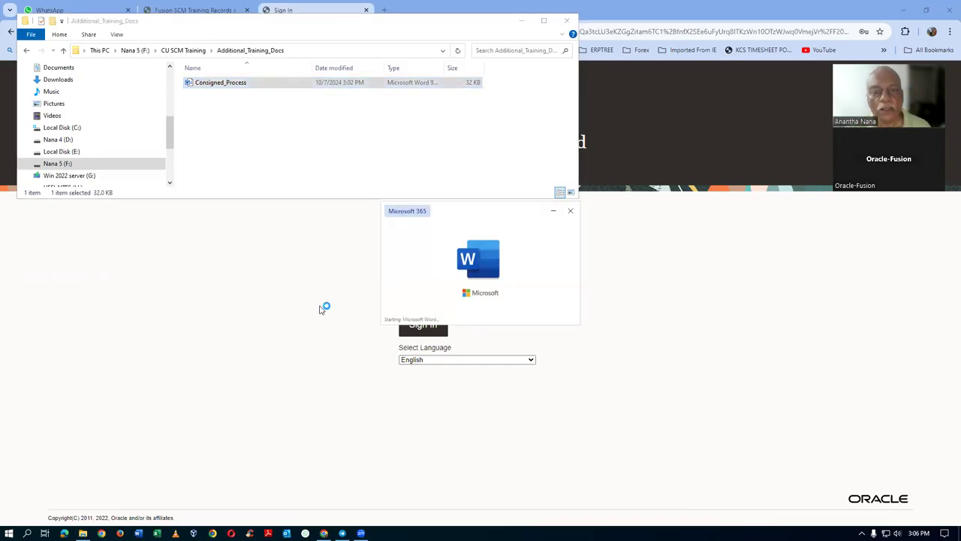
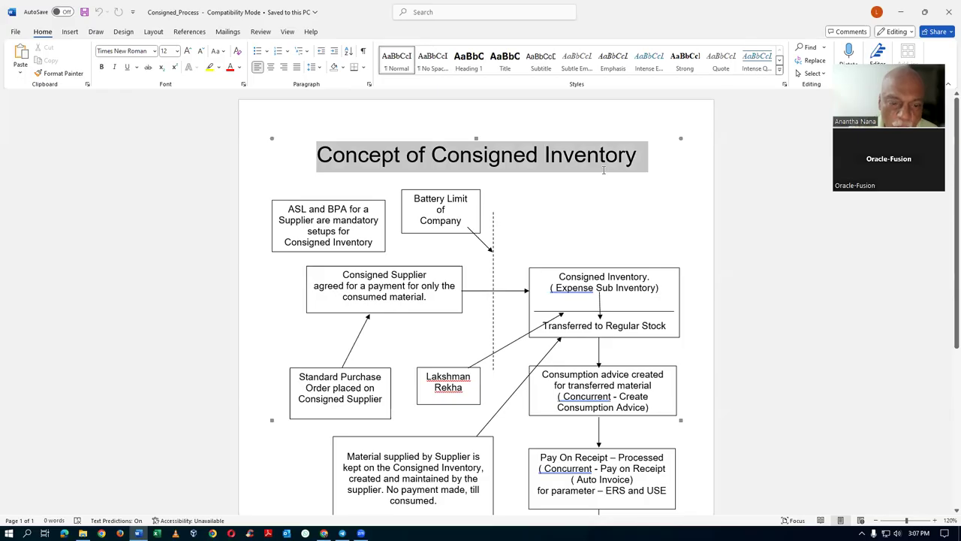
left_click(603, 171)
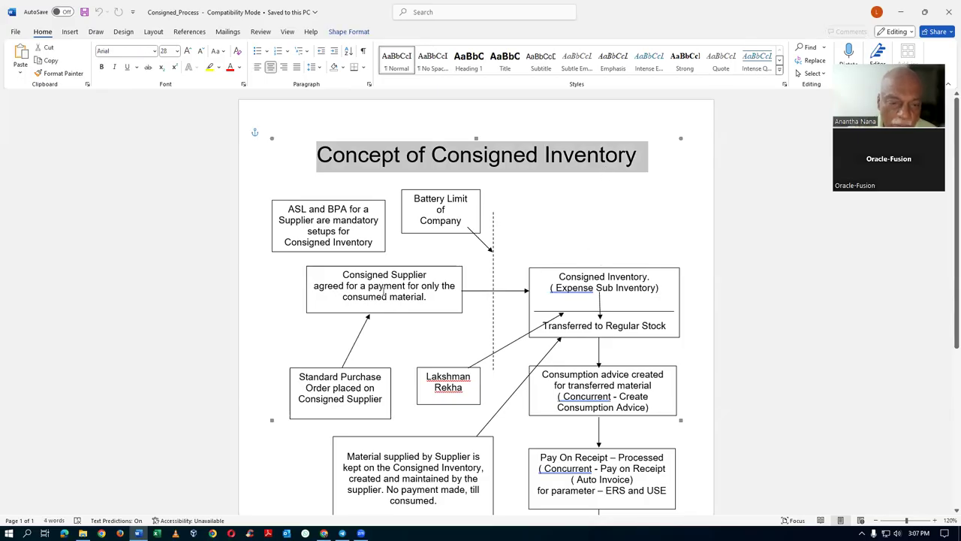
left_click_drag(369, 276, 401, 276)
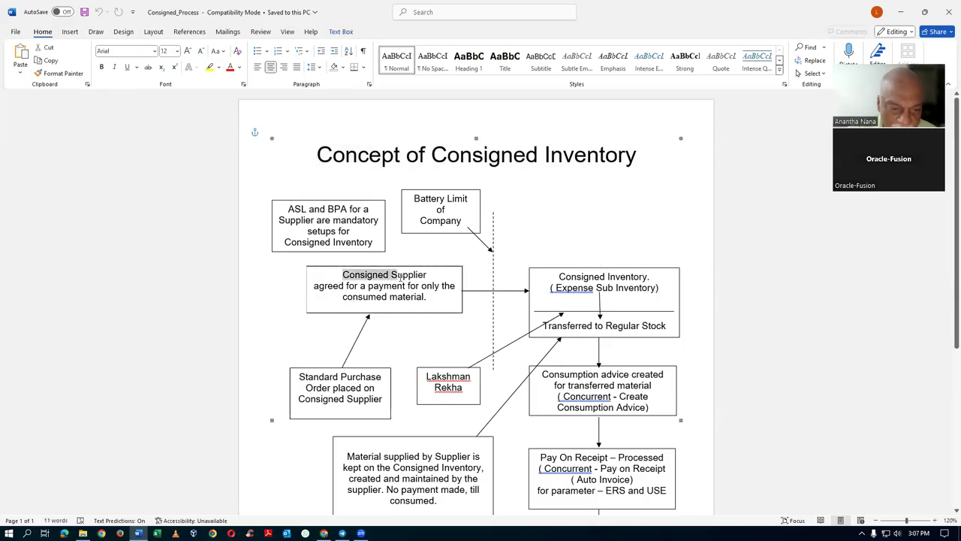
left_click(383, 295)
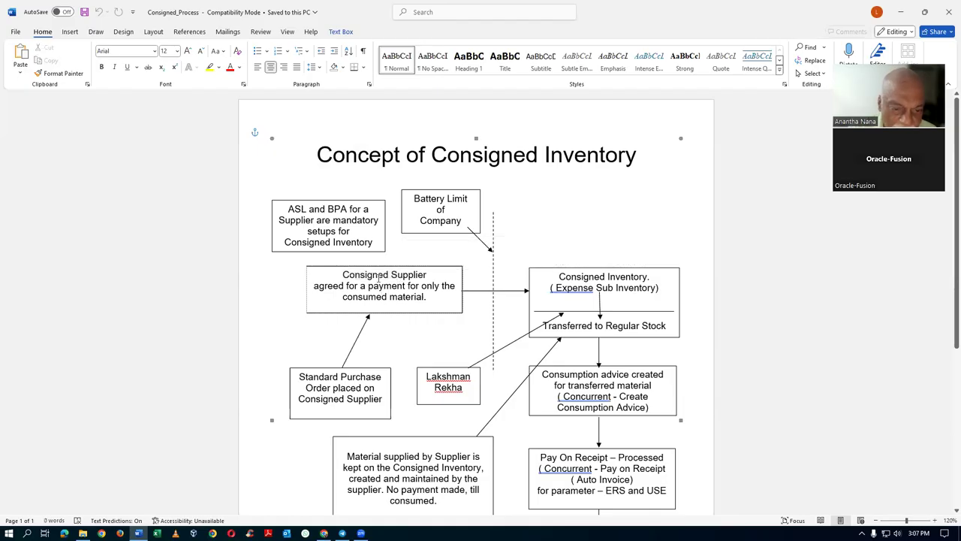
left_click_drag(379, 275, 390, 297)
left_click(392, 300)
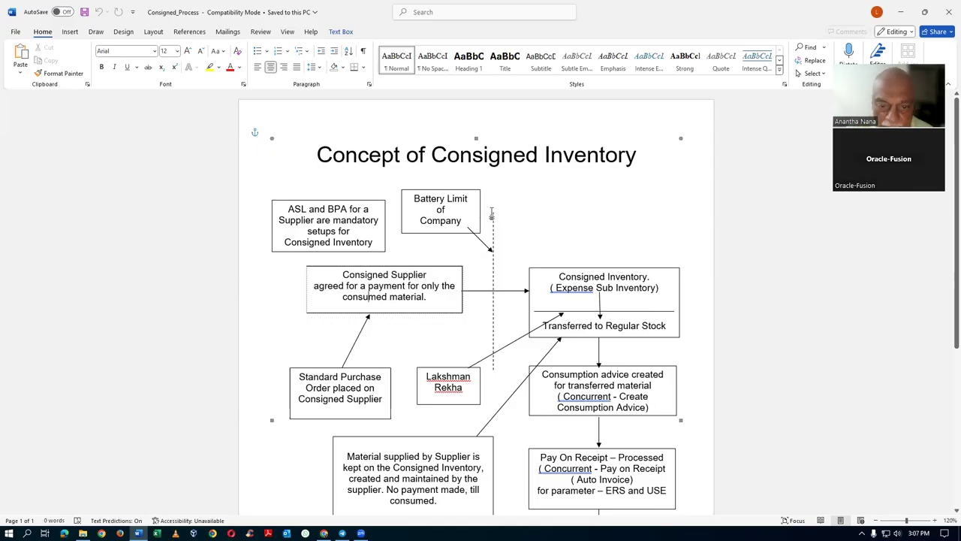
left_click(633, 284)
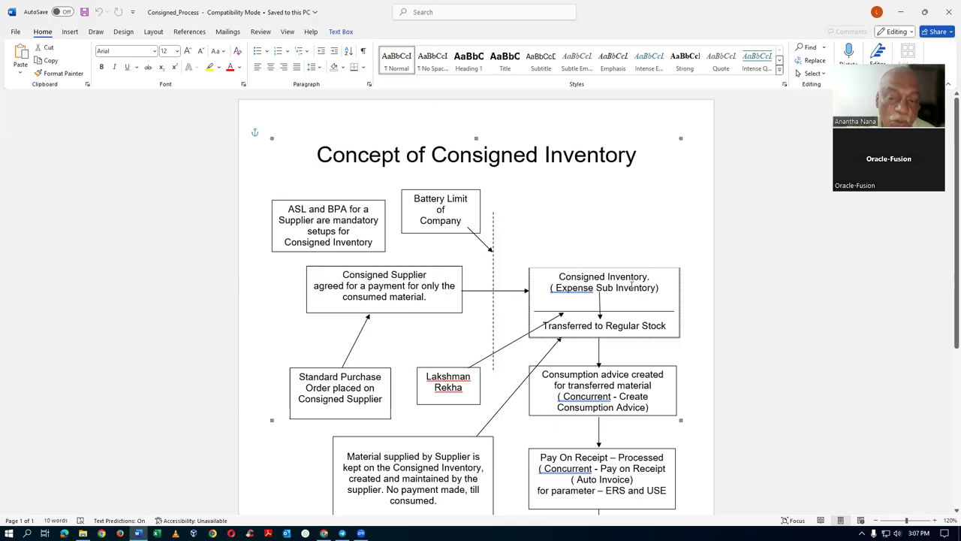
left_click(534, 279)
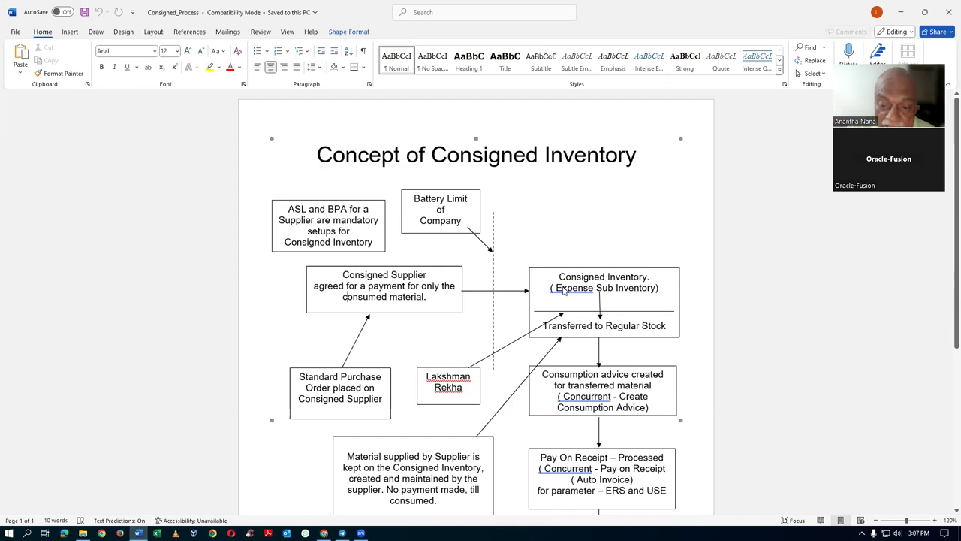
left_click(619, 293)
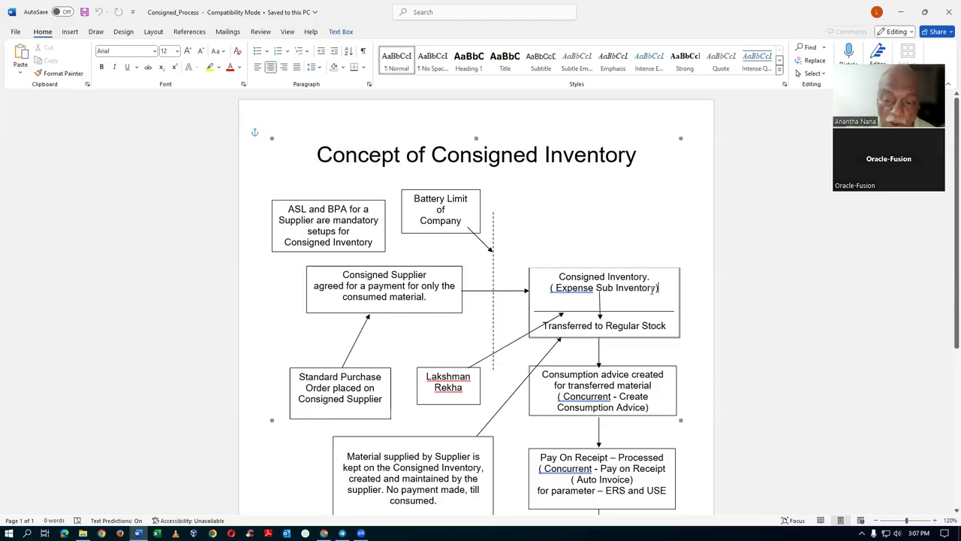
left_click_drag(653, 287, 562, 278)
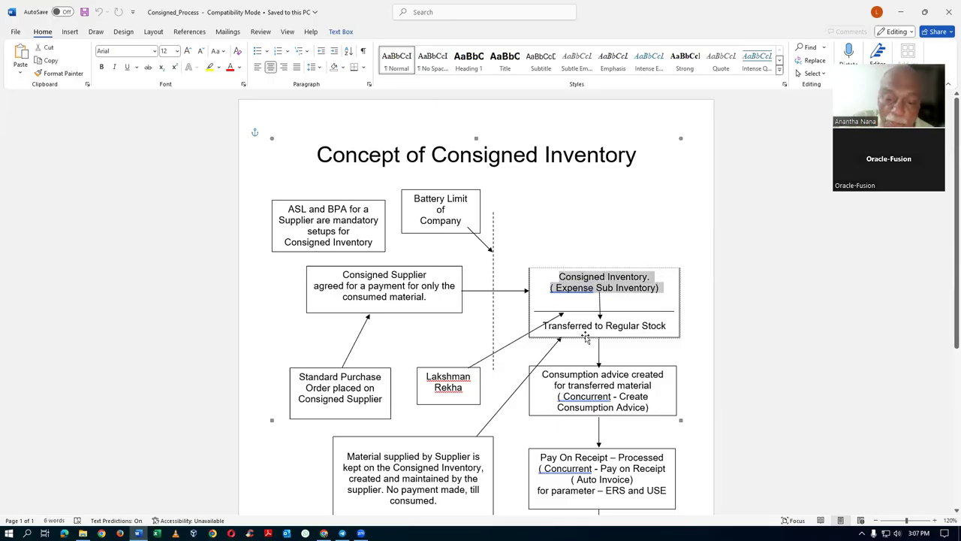
left_click(619, 304)
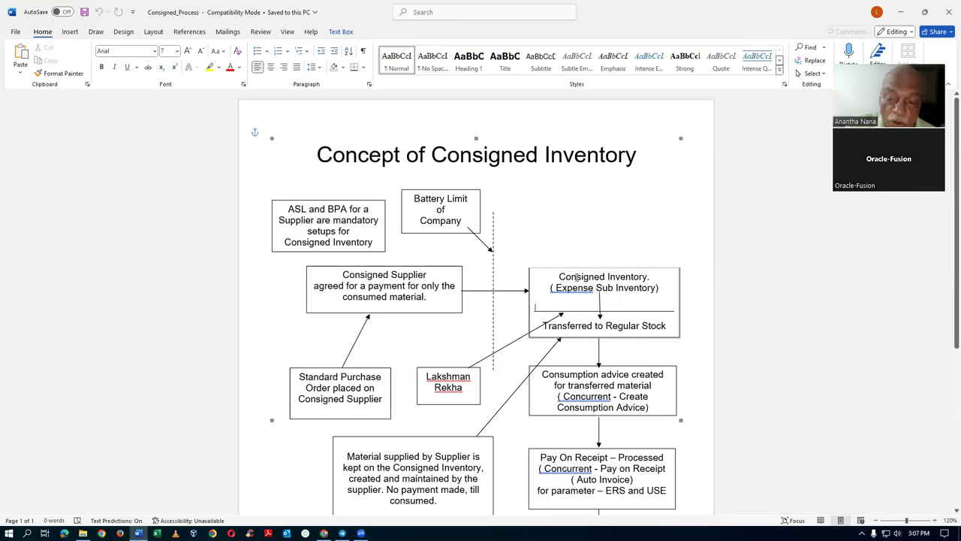
left_click(634, 290)
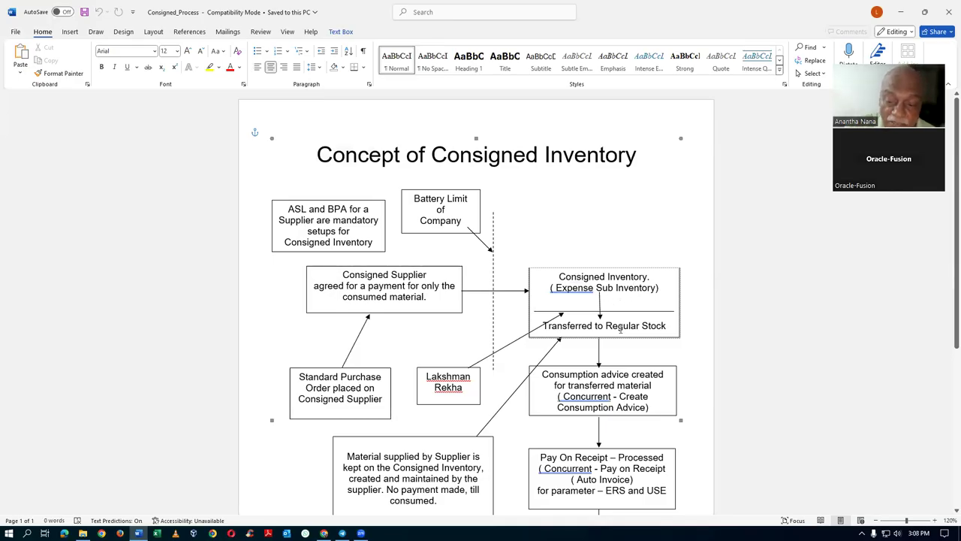
left_click(560, 375)
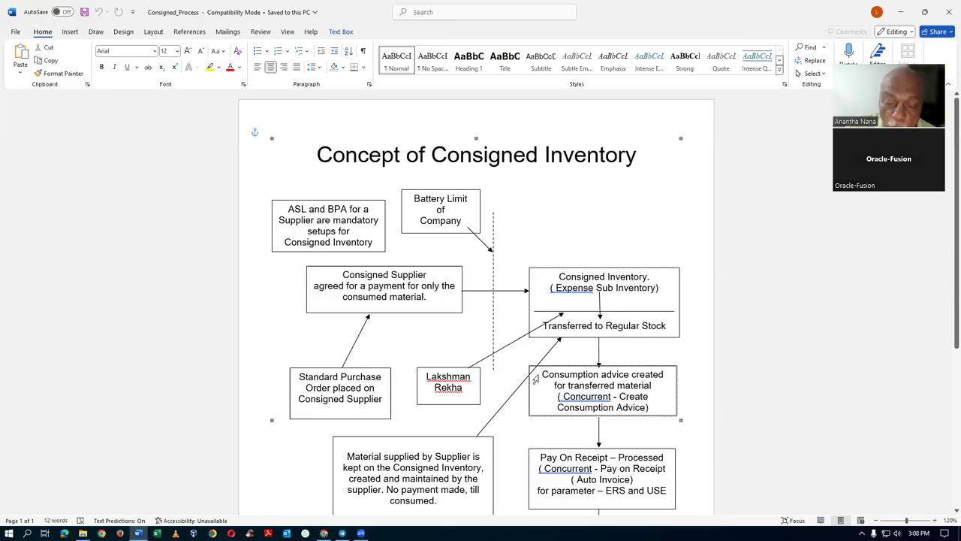
left_click_drag(544, 374, 659, 412)
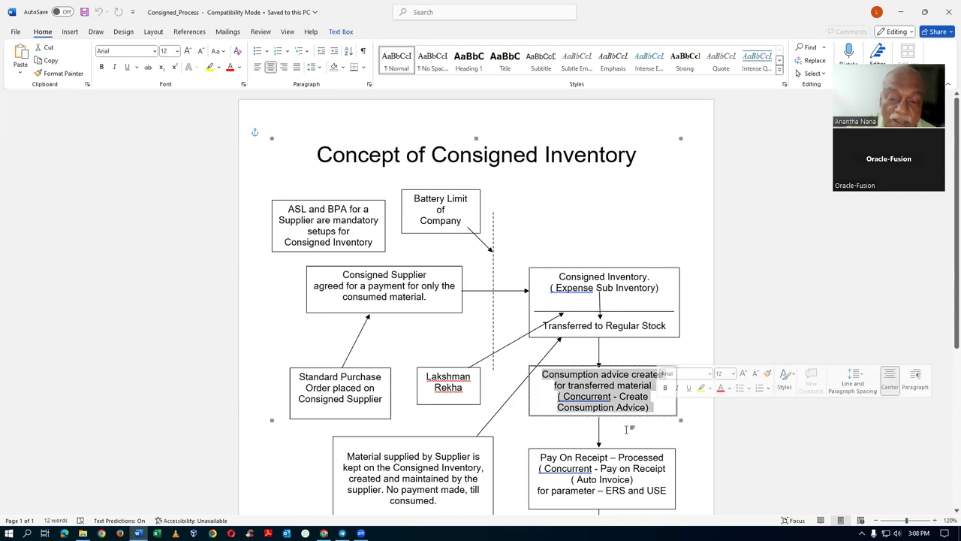
left_click(628, 278)
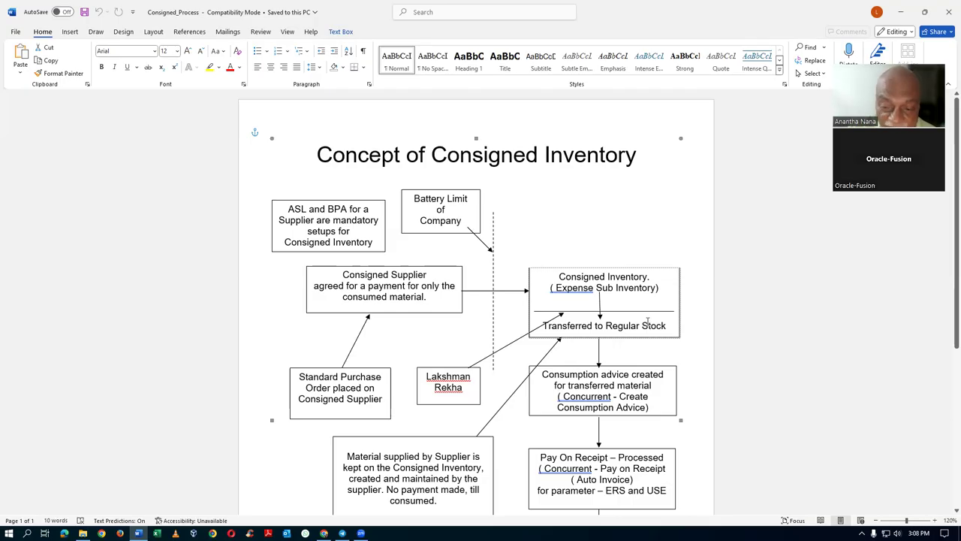
left_click(611, 328)
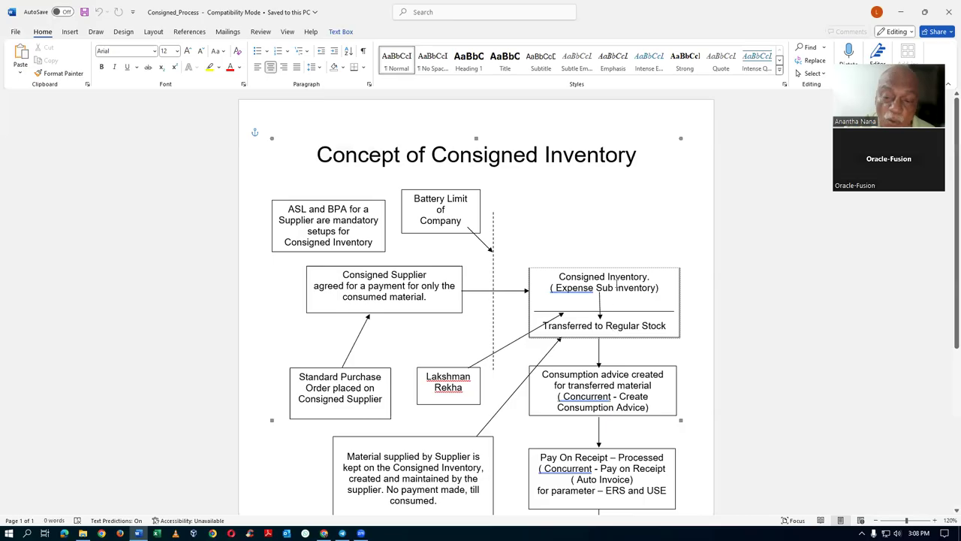
left_click(548, 376)
left_click_drag(577, 379, 657, 379)
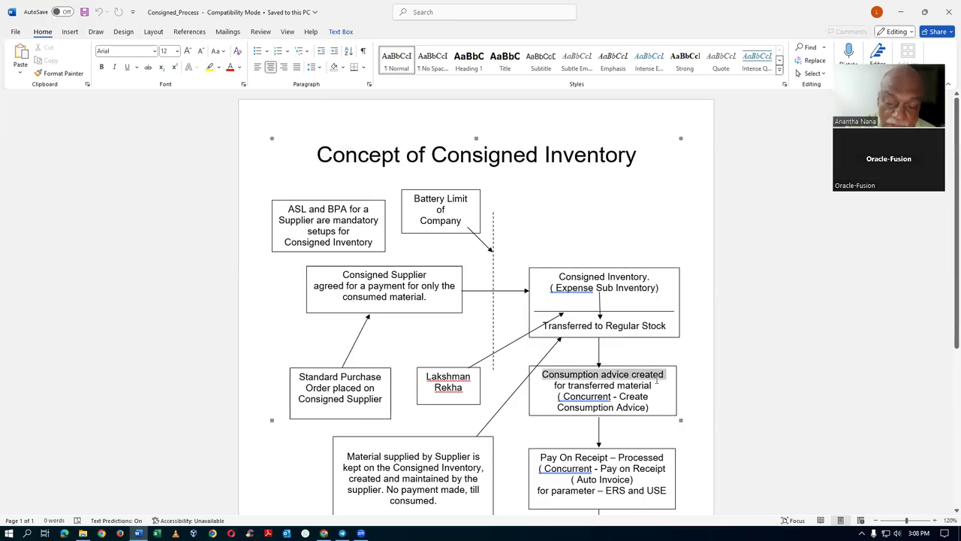
Scroll down and highlight the ERS and USE parameters and the Payables Open Interface description.
left_click(619, 408)
scroll(601, 405, "down", 2)
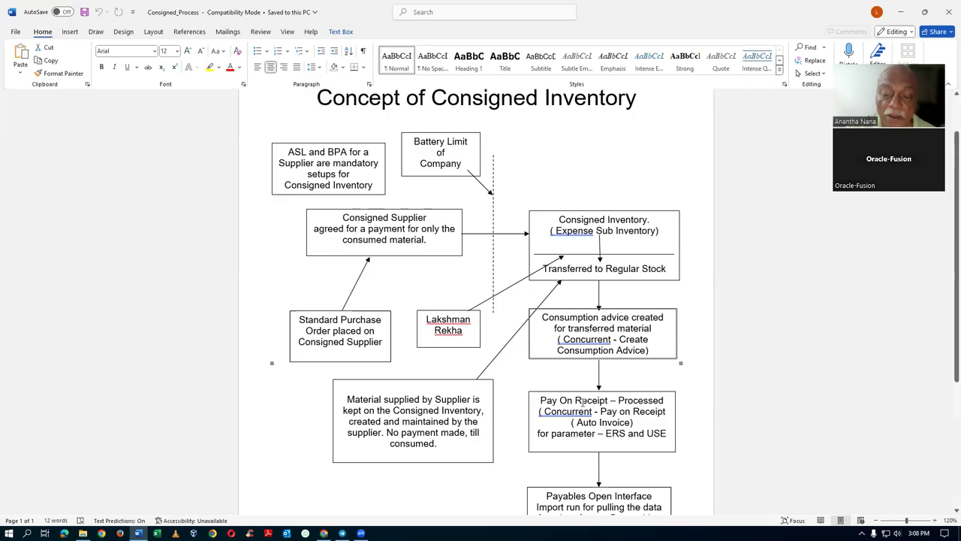
scroll(584, 403, "down", 2)
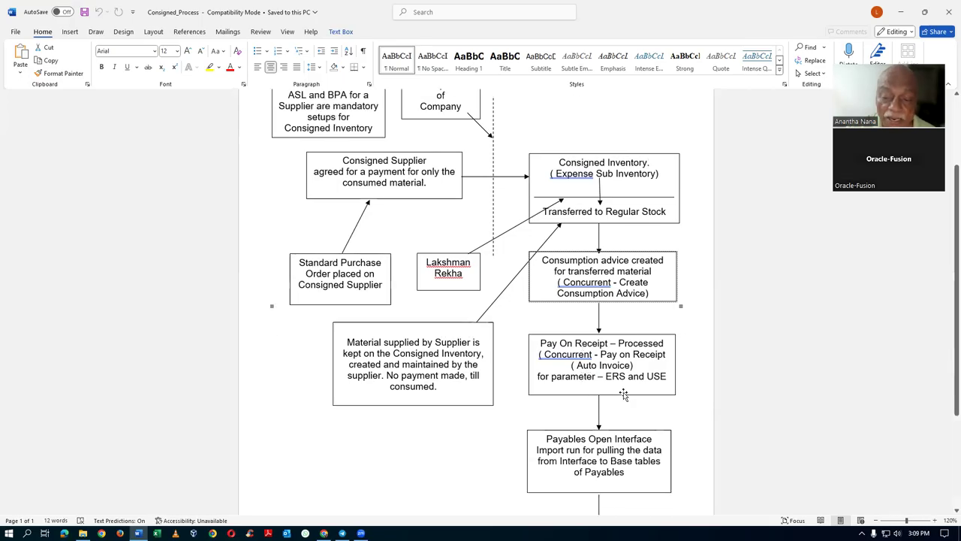
left_click_drag(605, 377, 664, 378)
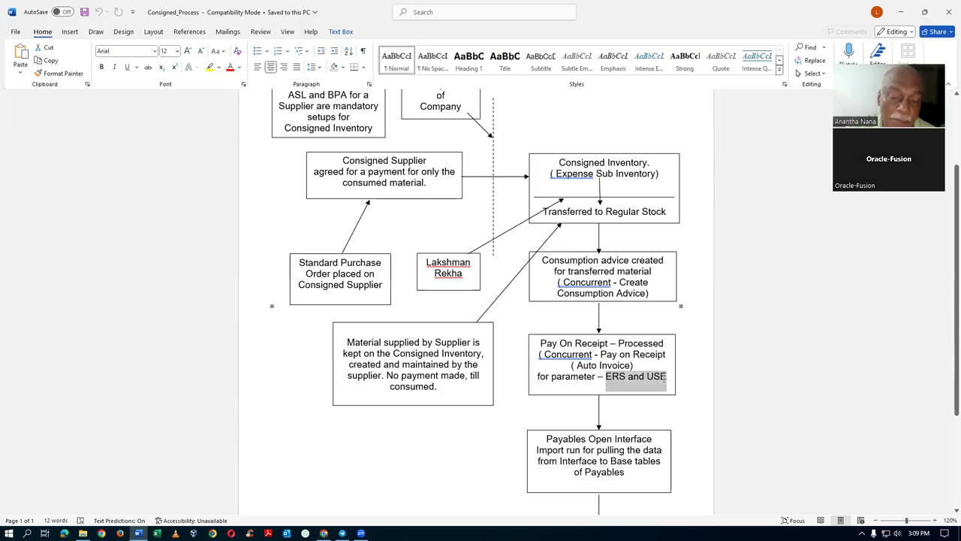
left_click(588, 439)
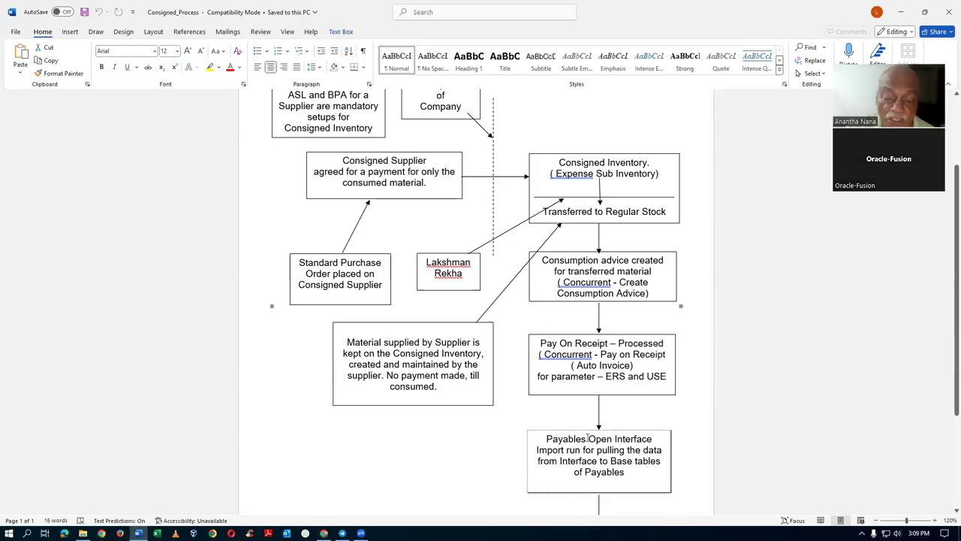
left_click_drag(588, 438, 612, 482)
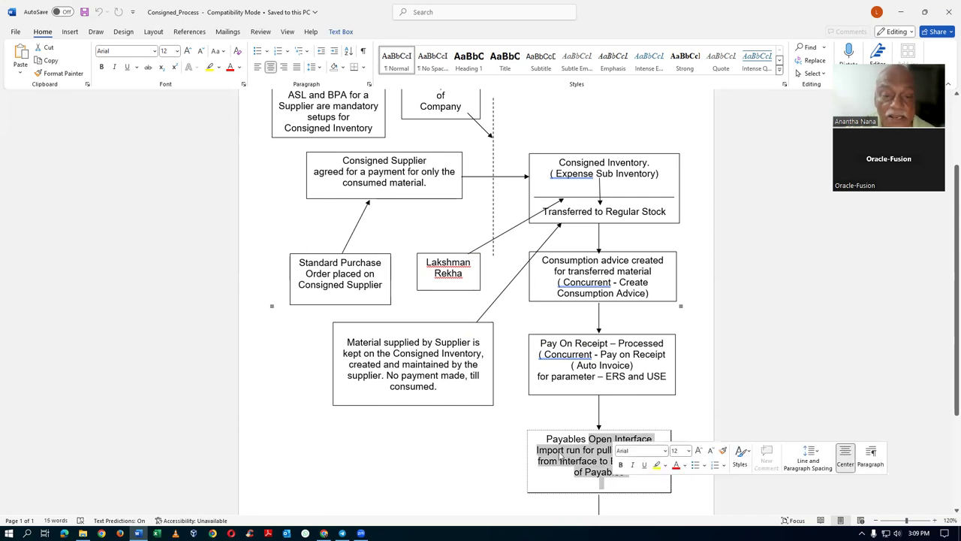
Highlight both Consigned Inventory box lines and click into the Transferred to Regular Stock text.
left_click(417, 183)
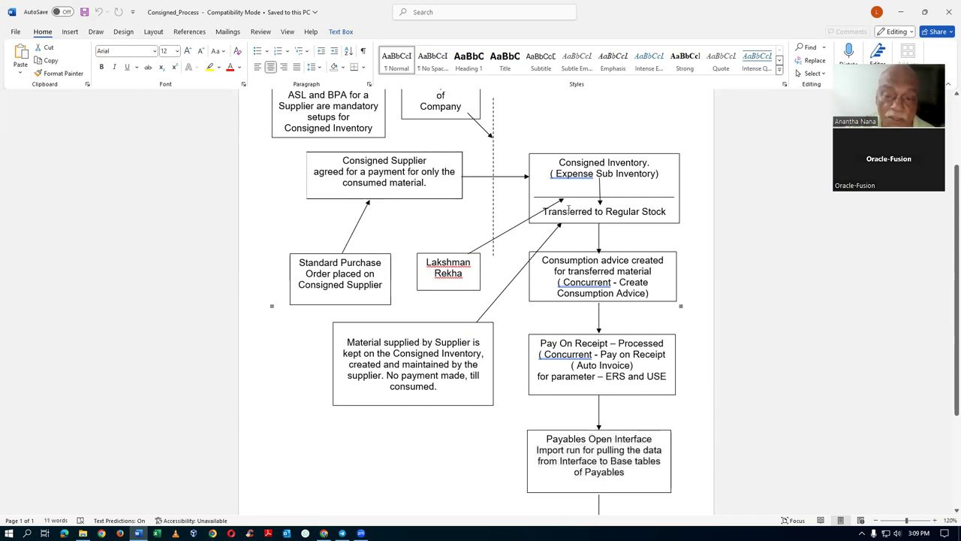
left_click_drag(558, 161, 661, 179)
left_click(619, 215)
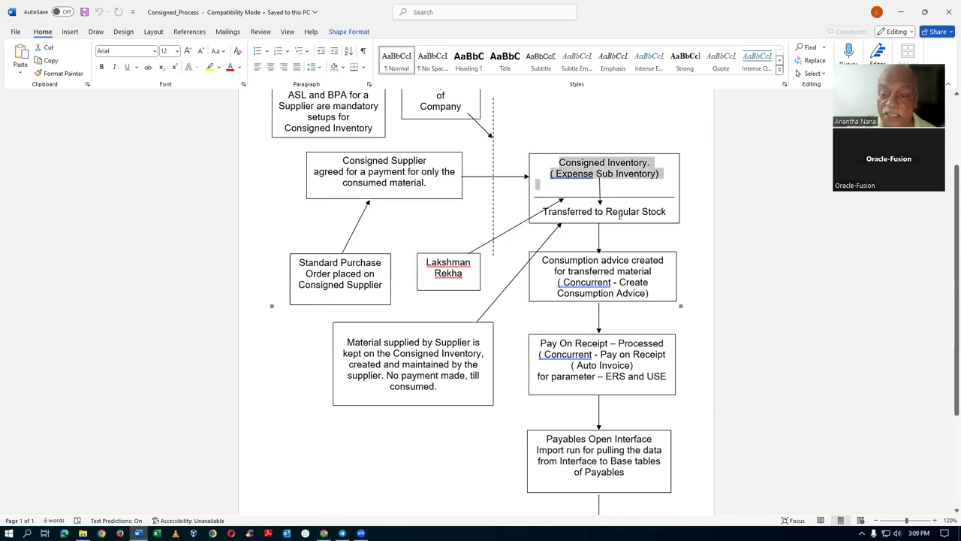
Scroll back up and highlight the Consigned Supplier box text, 'agreed for a payment'.
scroll(696, 271, "up", 3)
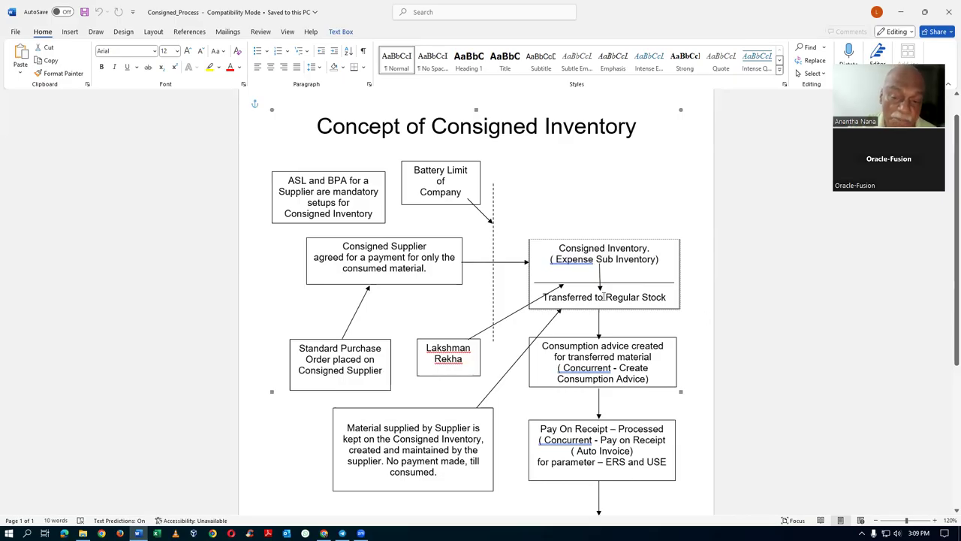
left_click_drag(595, 259, 644, 304)
left_click(563, 249)
left_click(628, 299)
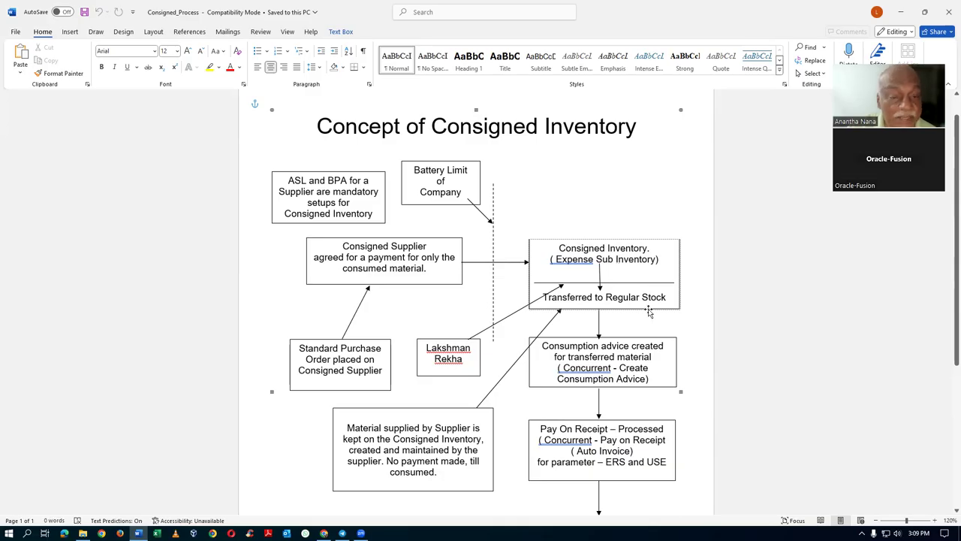
left_click(350, 246)
triple_click(383, 268)
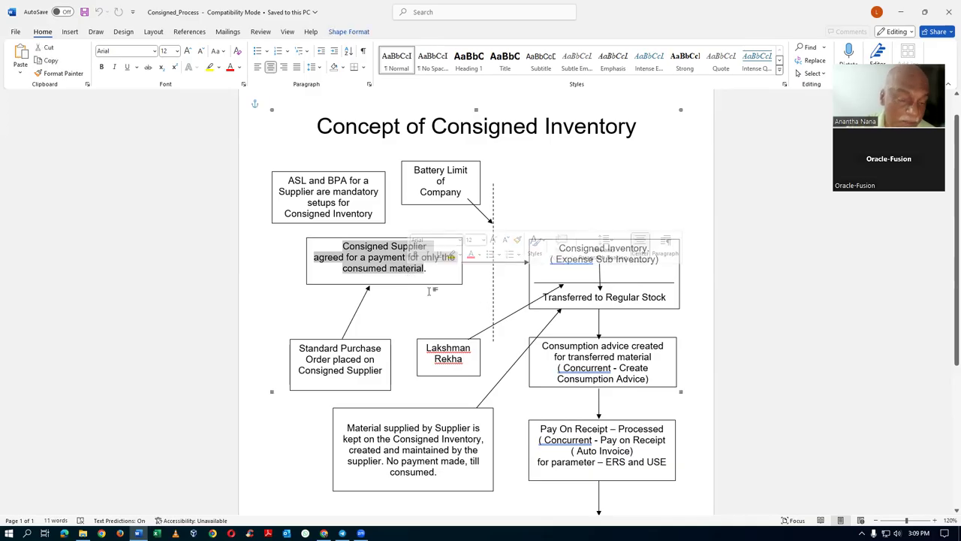
left_click(400, 269)
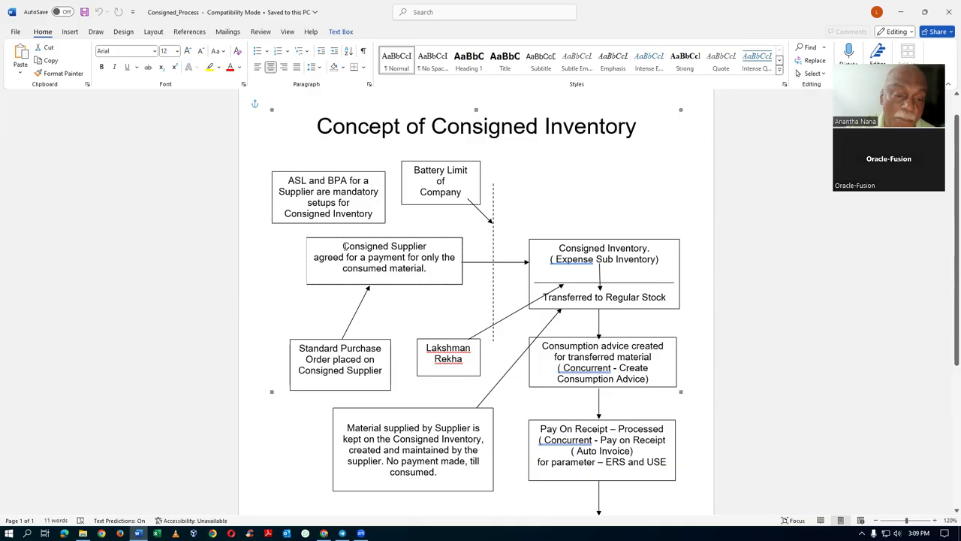
left_click_drag(343, 246, 435, 272)
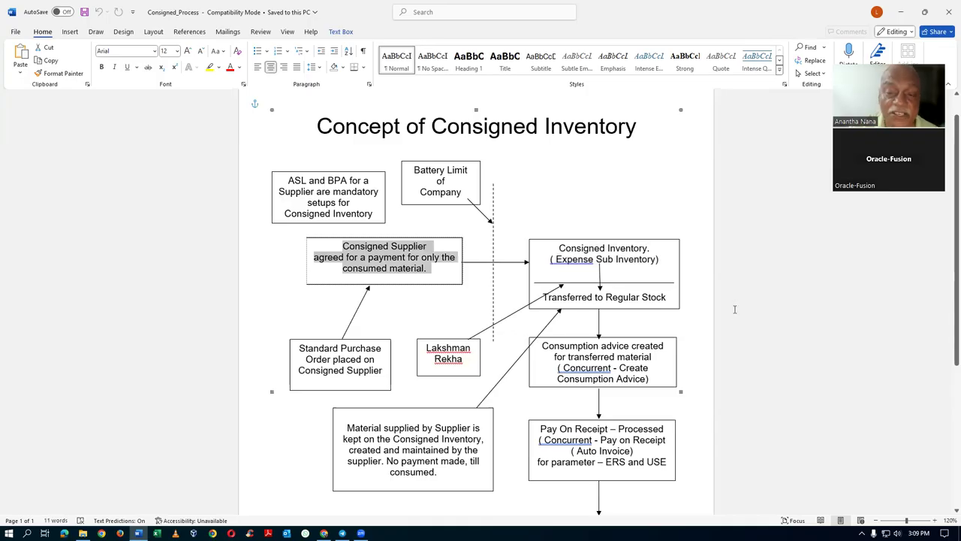
left_click(363, 268)
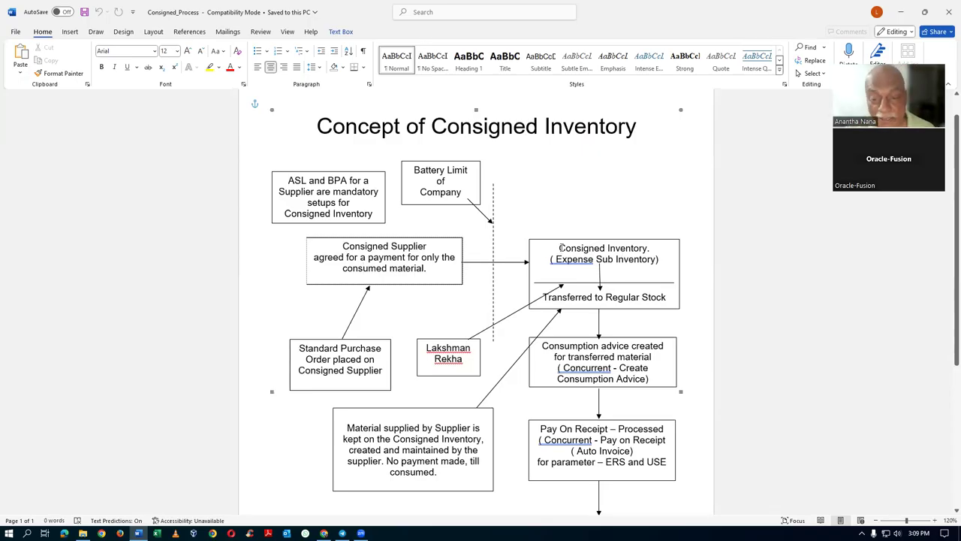
Highlight the Consigned Inventory lines, the word Consumption, and the Consigned Supplier text in turn.
left_click_drag(561, 248, 661, 259)
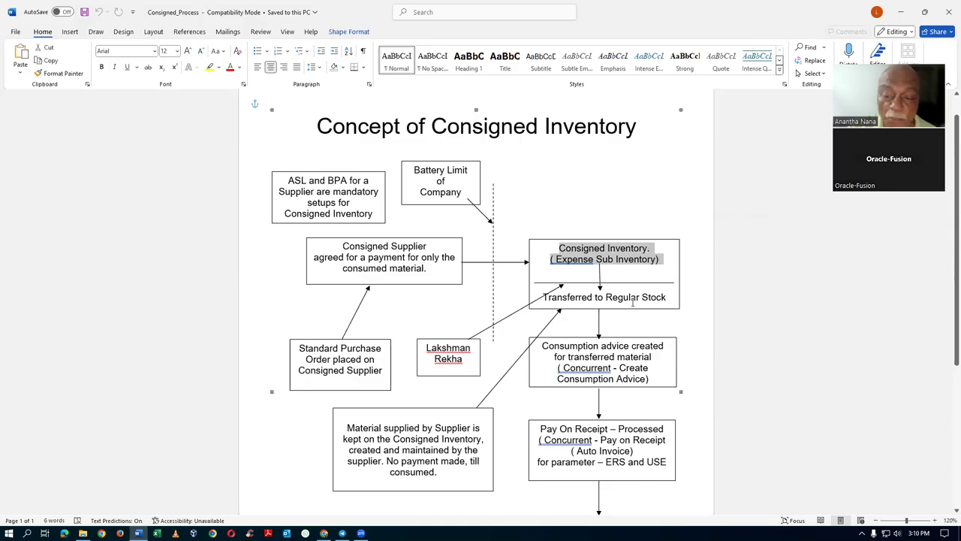
left_click(630, 297)
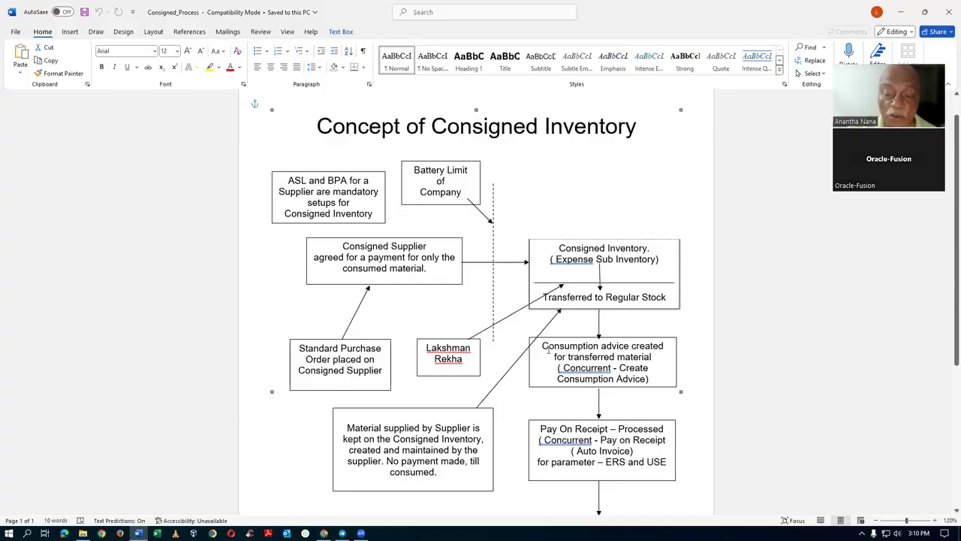
left_click_drag(545, 346, 605, 348)
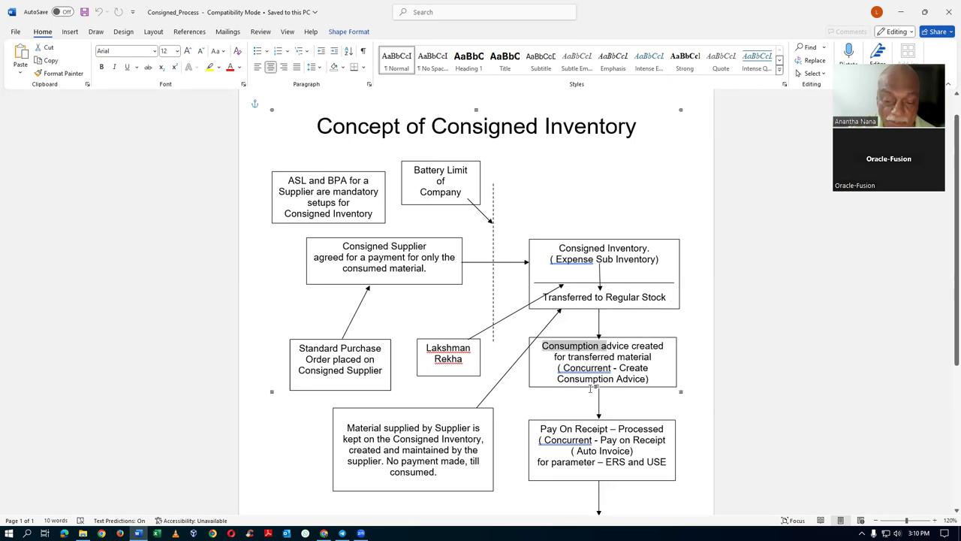
left_click(605, 348)
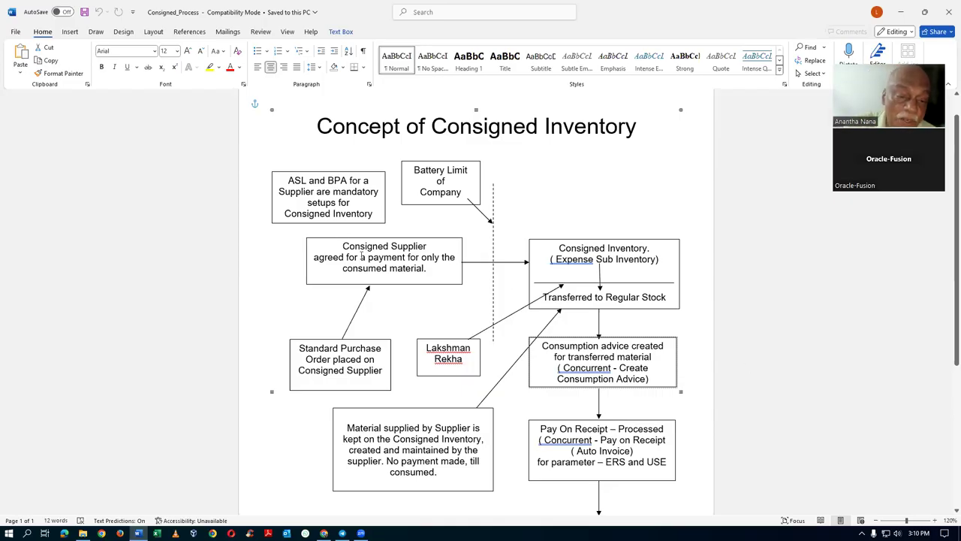
left_click_drag(354, 246, 631, 342)
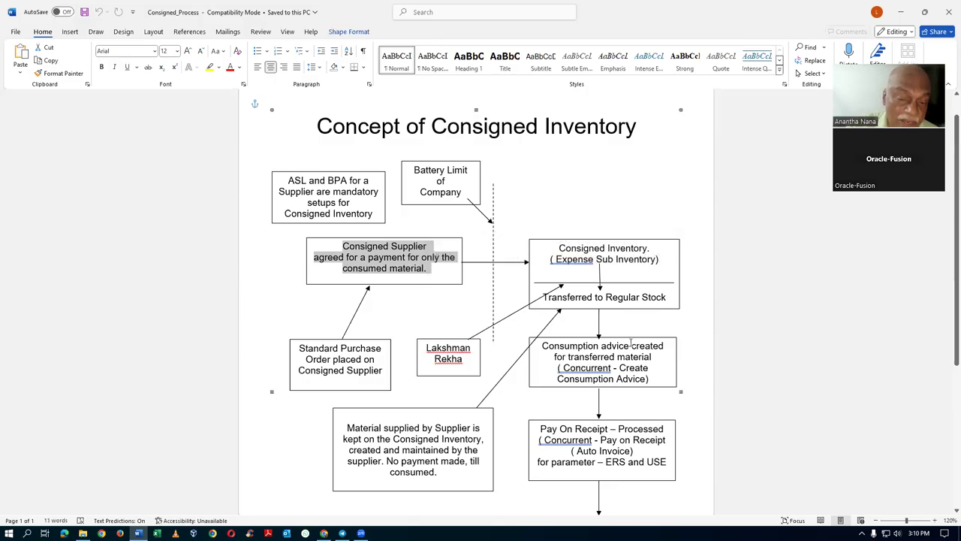
left_click(624, 301)
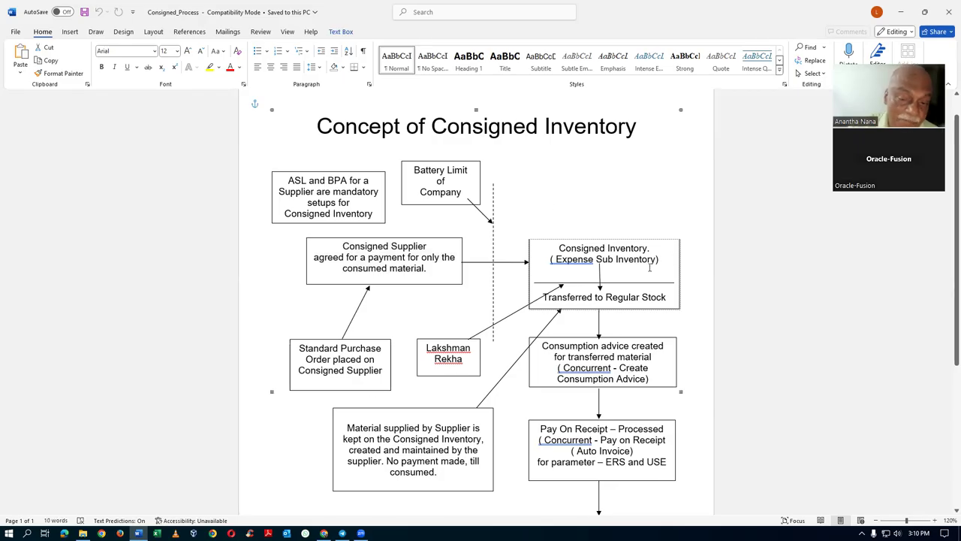
Select the Consigned Inventory box text and ERS and USE, then switch to Chrome's Oracle sign-in.
double_click(593, 264)
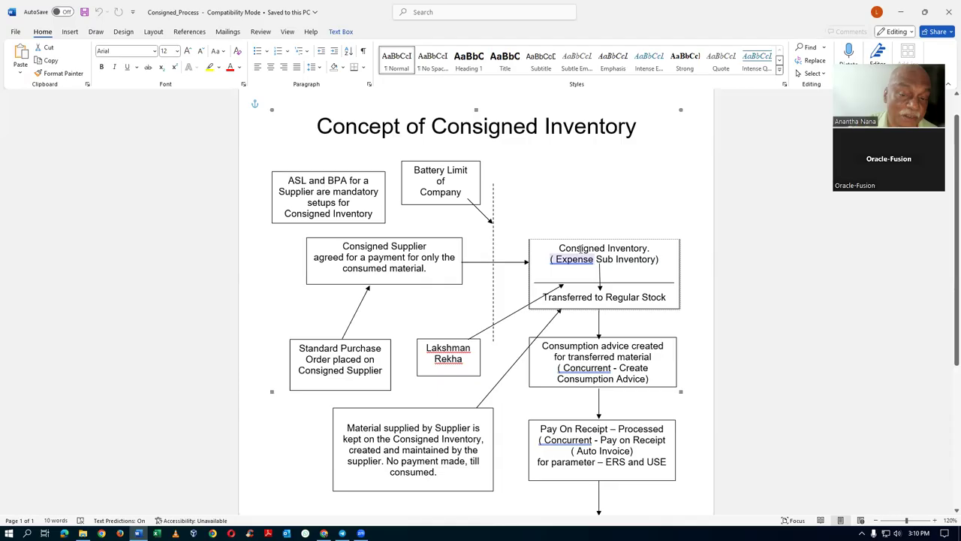
left_click(579, 250)
left_click_drag(559, 250, 660, 258)
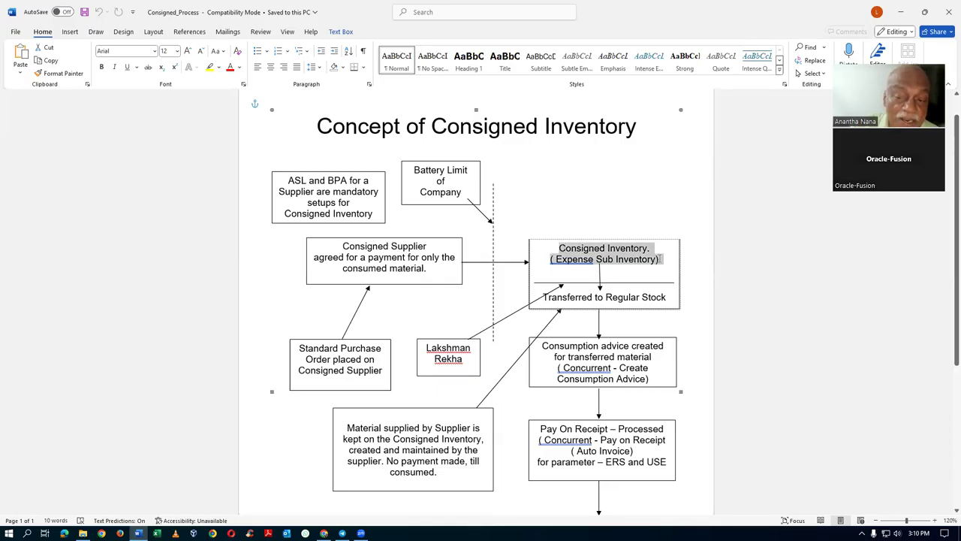
left_click_drag(658, 260, 662, 262)
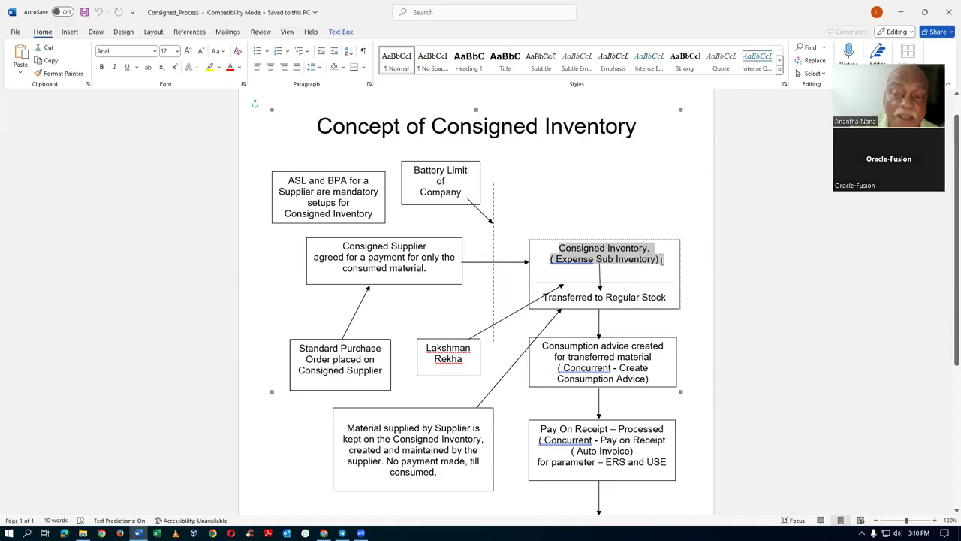
left_click(624, 298)
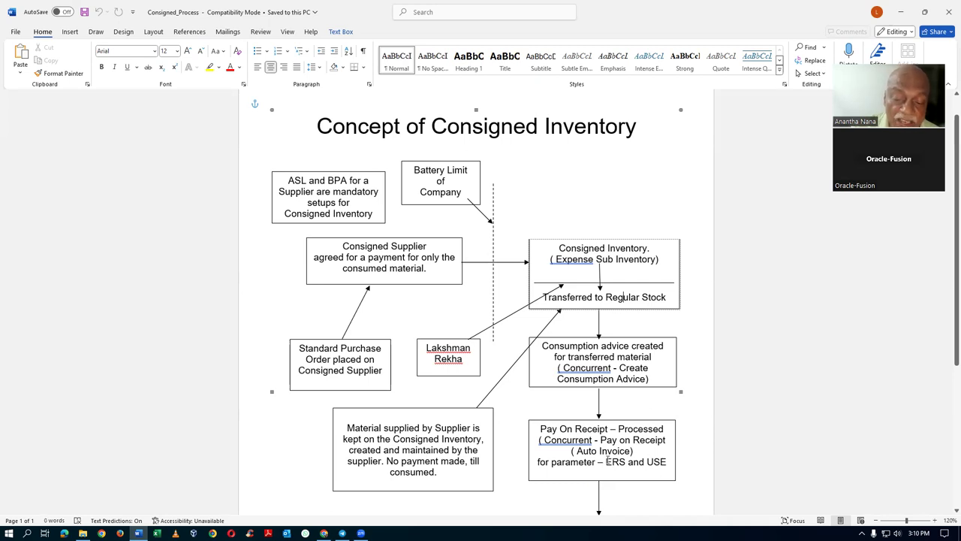
left_click_drag(606, 462, 668, 461)
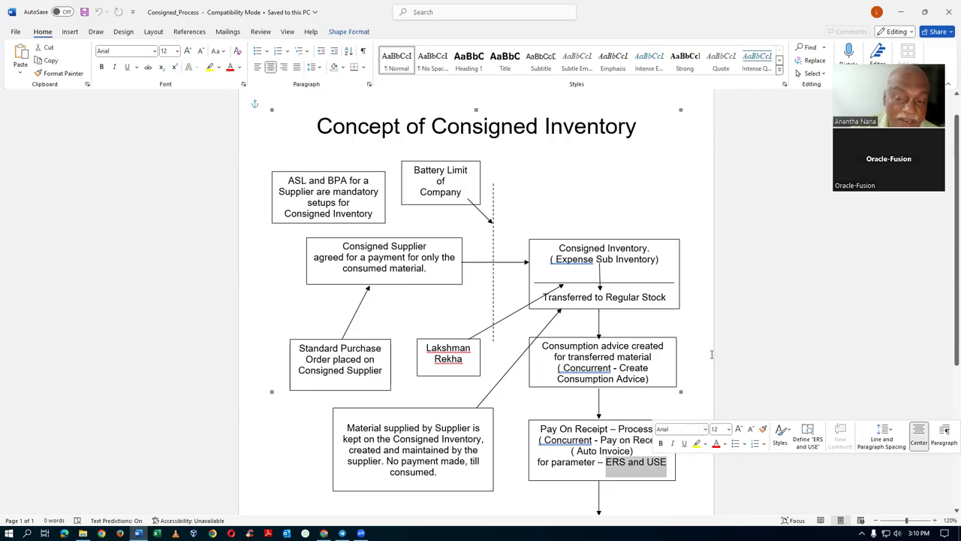
left_click(734, 331)
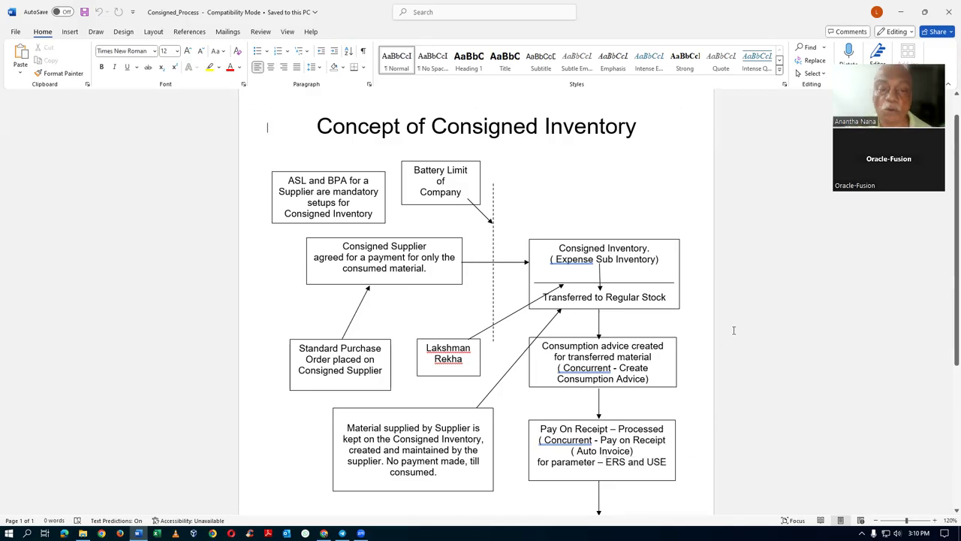
key("alt+Tab")
key("alt+Tab")
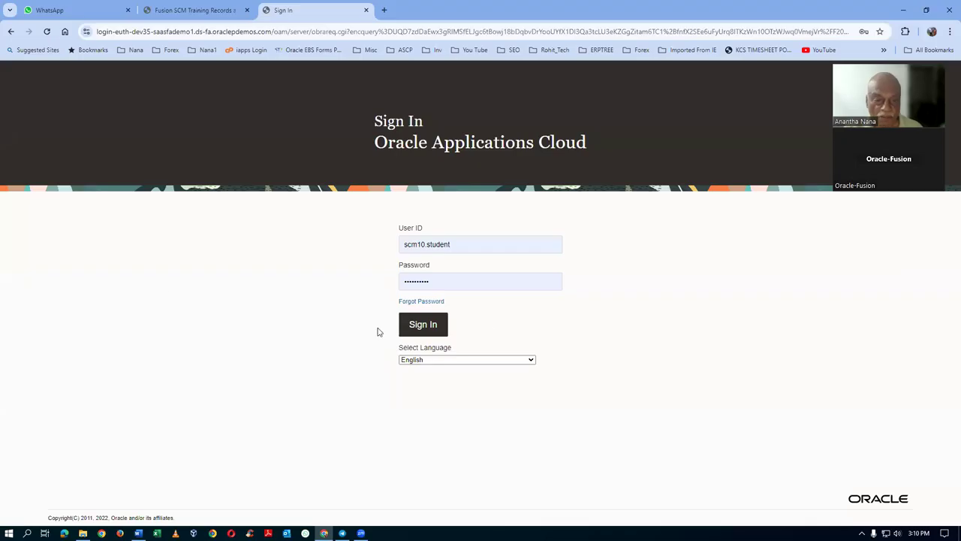
Sign in to Oracle Applications Cloud and launch the Security Console tile from the Tools group.
left_click(422, 329)
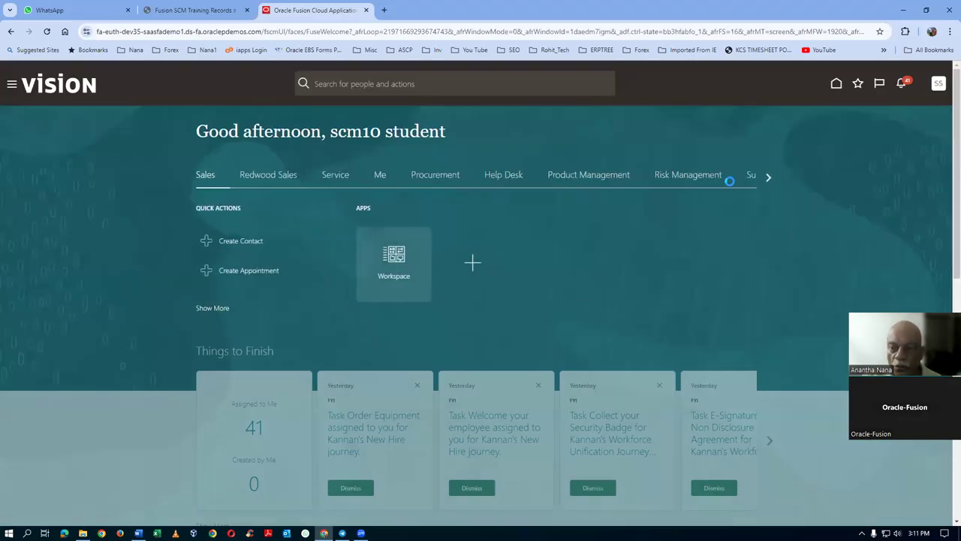
left_click(565, 183)
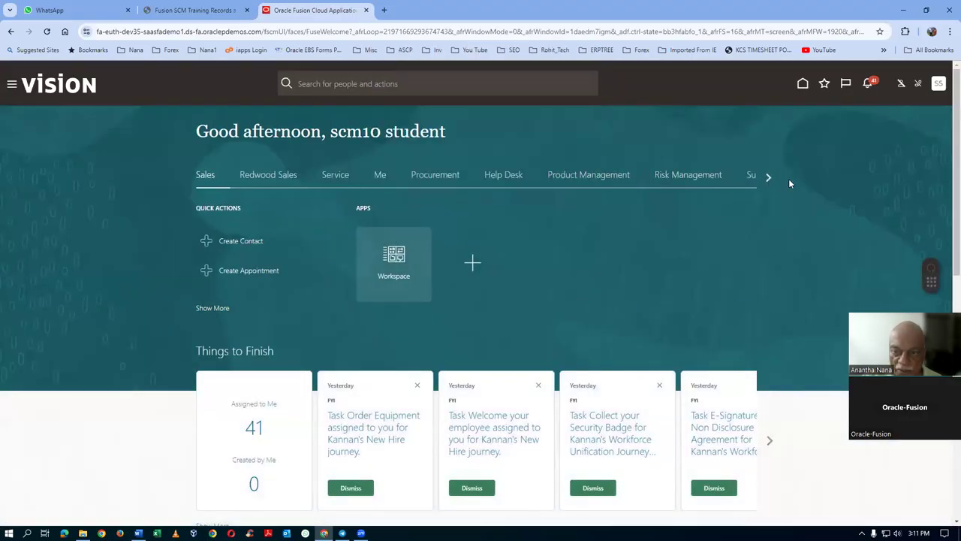
left_click(769, 177)
left_click(770, 179)
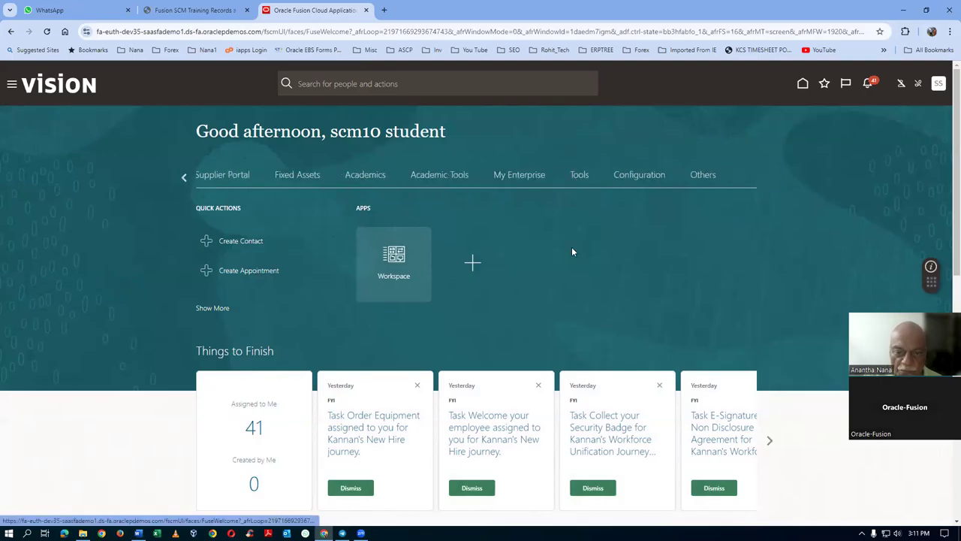
left_click(579, 184)
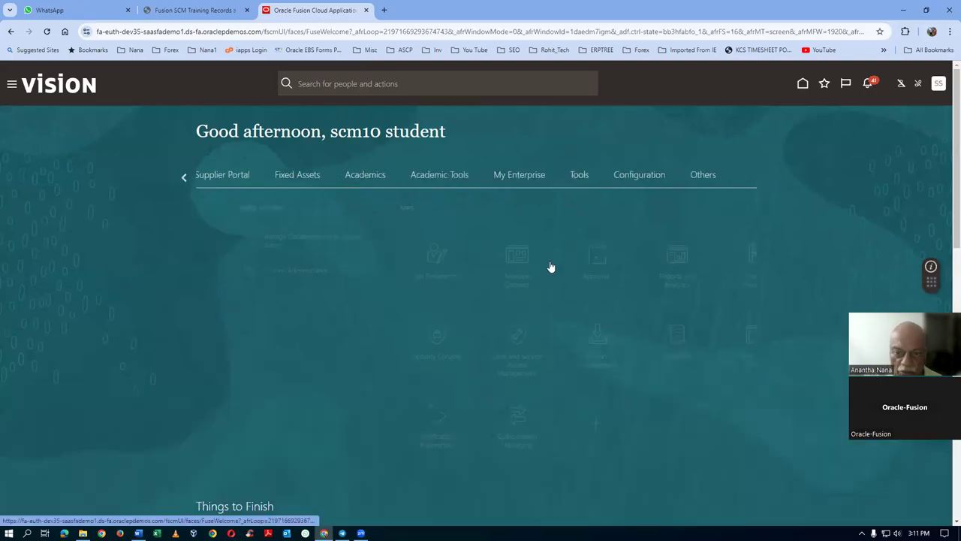
left_click(407, 358)
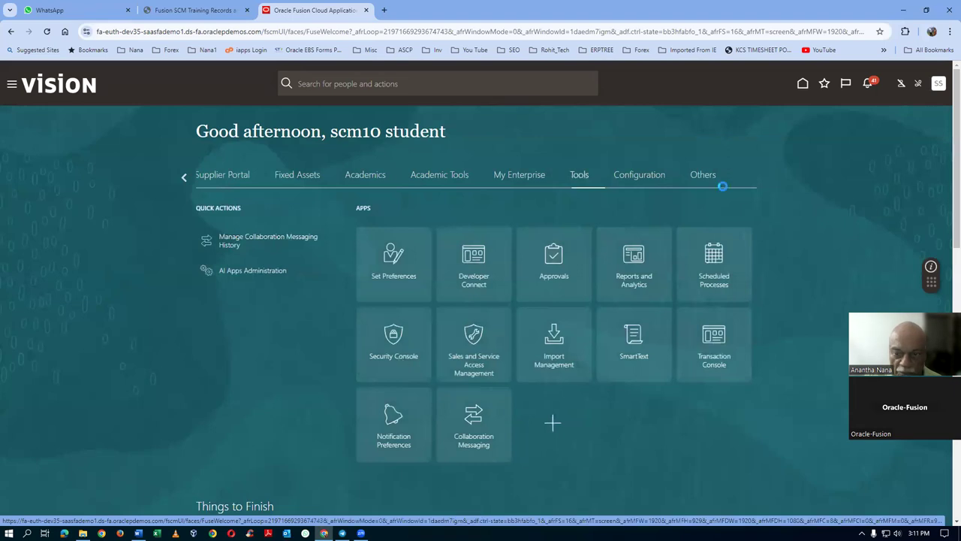
key("ctrl+plus")
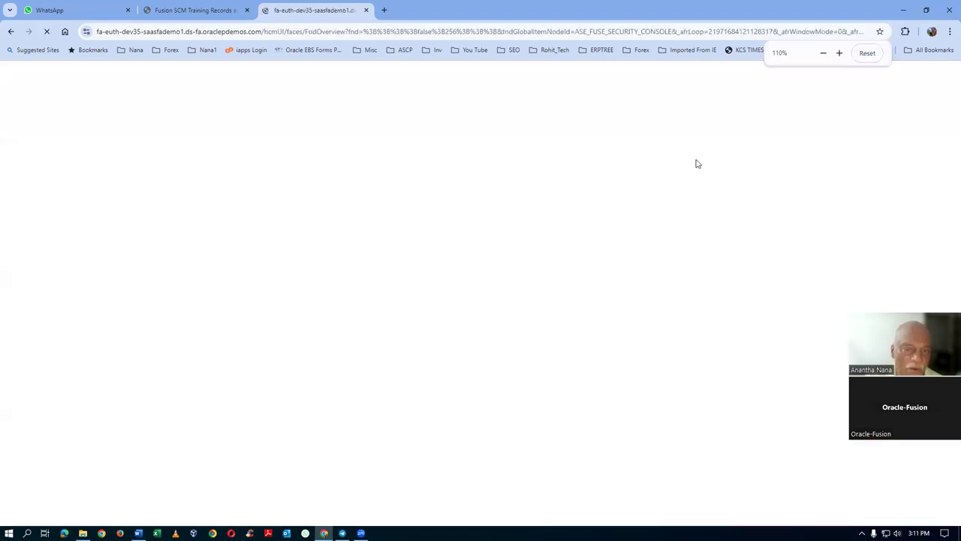
Search Users for 'pr', open the student training account, and switch it to edit mode.
left_click(30, 212)
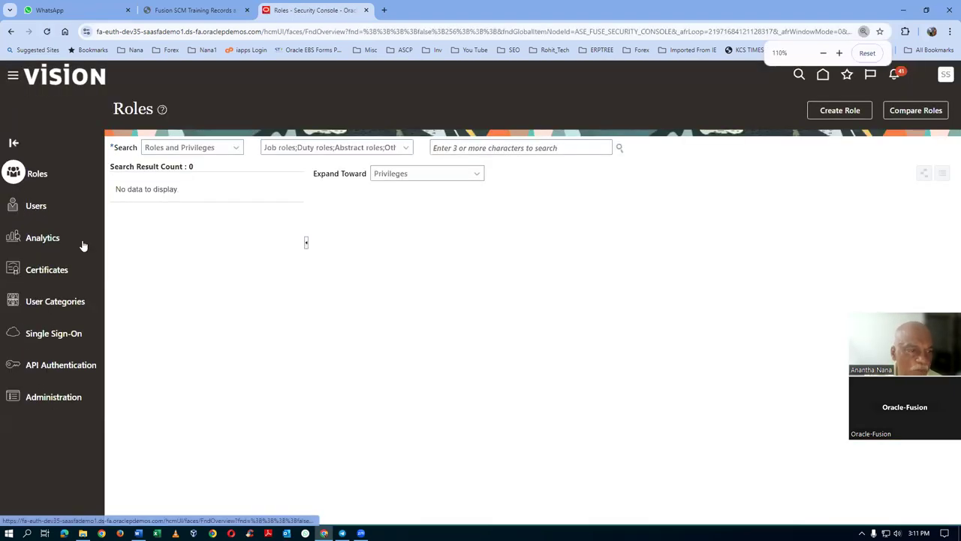
left_click(448, 149)
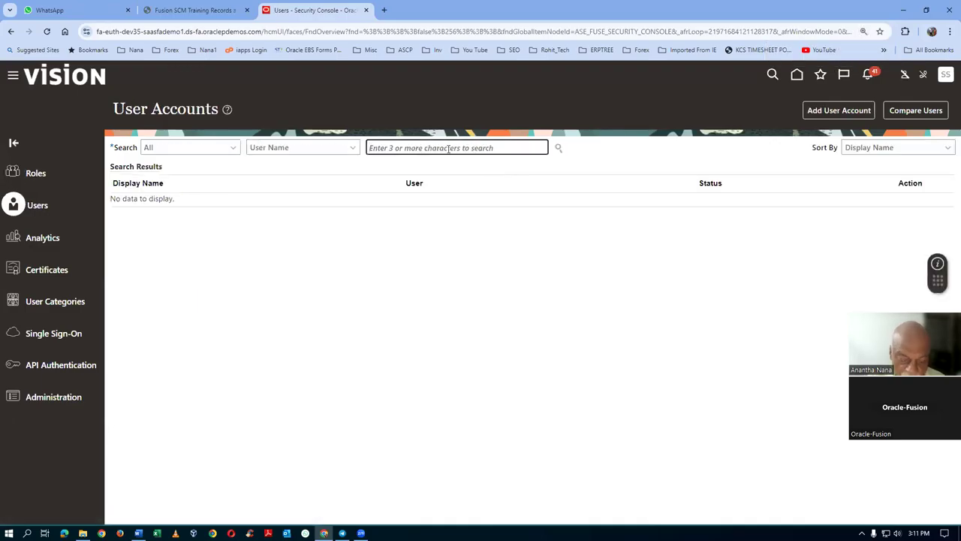
type("prc22")
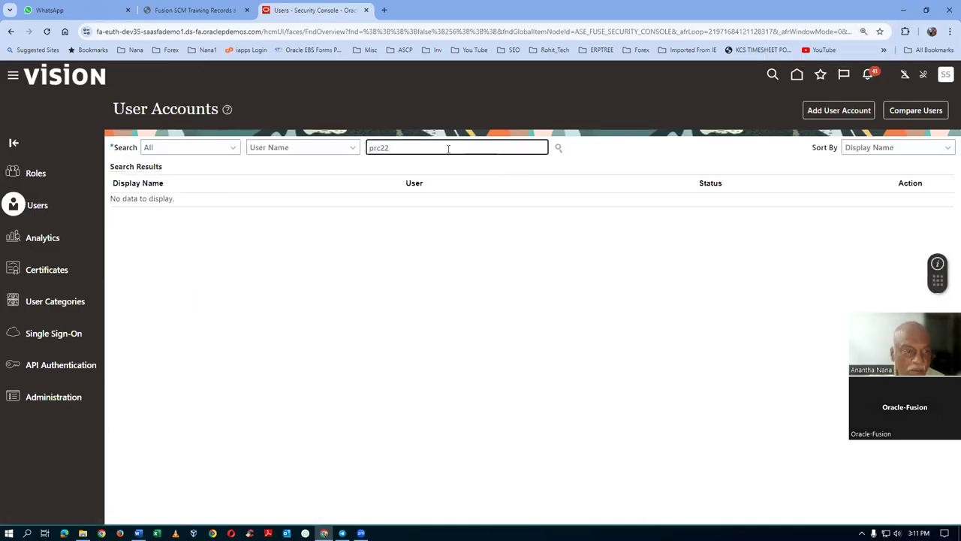
key("Return")
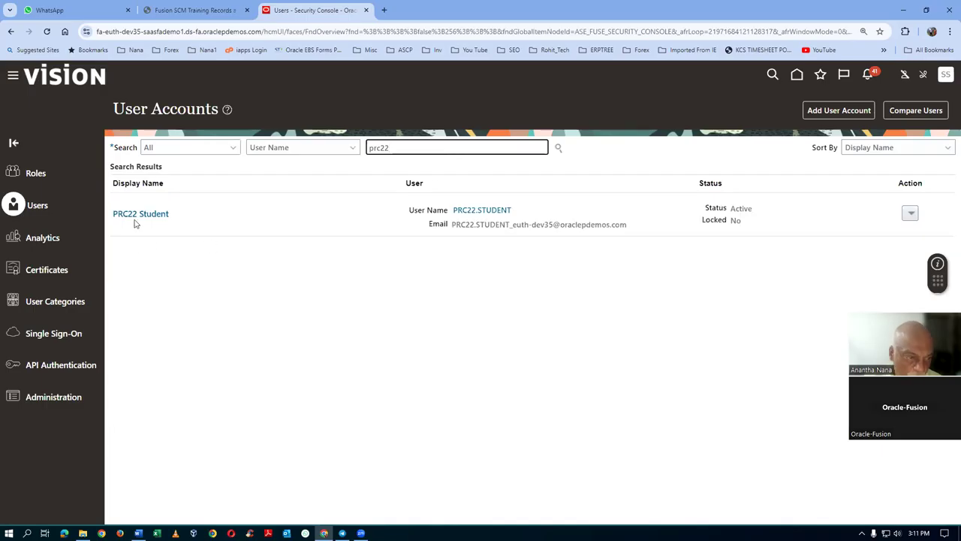
left_click(141, 217)
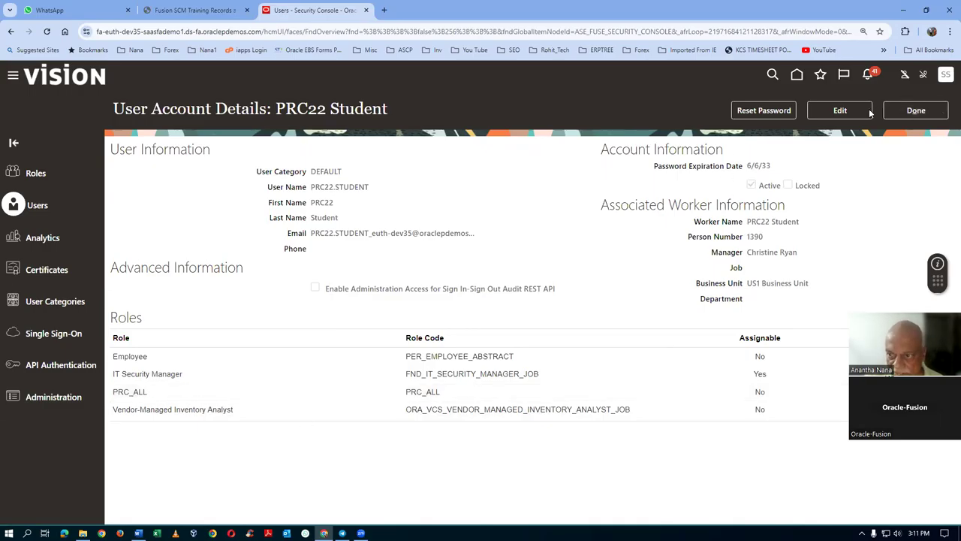
left_click(847, 113)
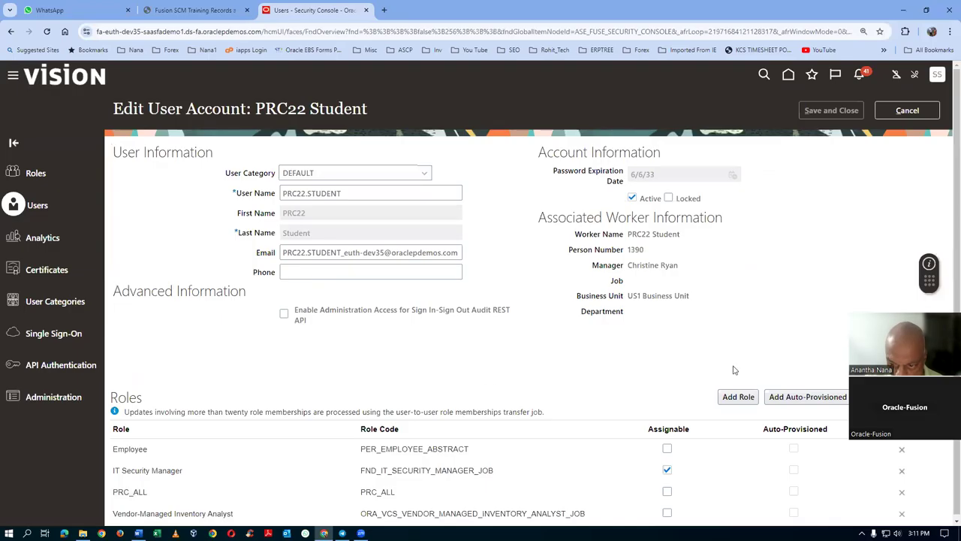
Search 'OU SCM' in Add Role and add OU SCM Role as the user's role membership.
left_click(739, 399)
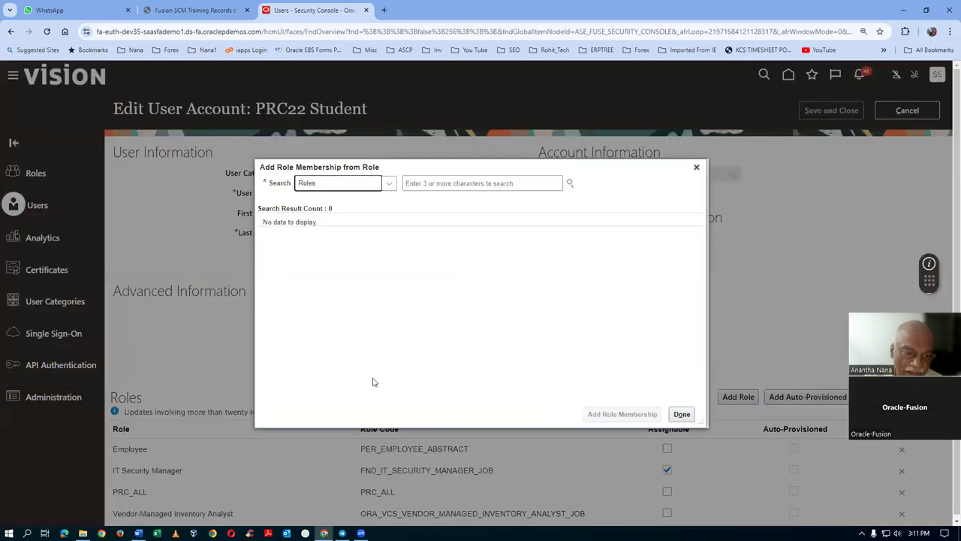
left_click(430, 184)
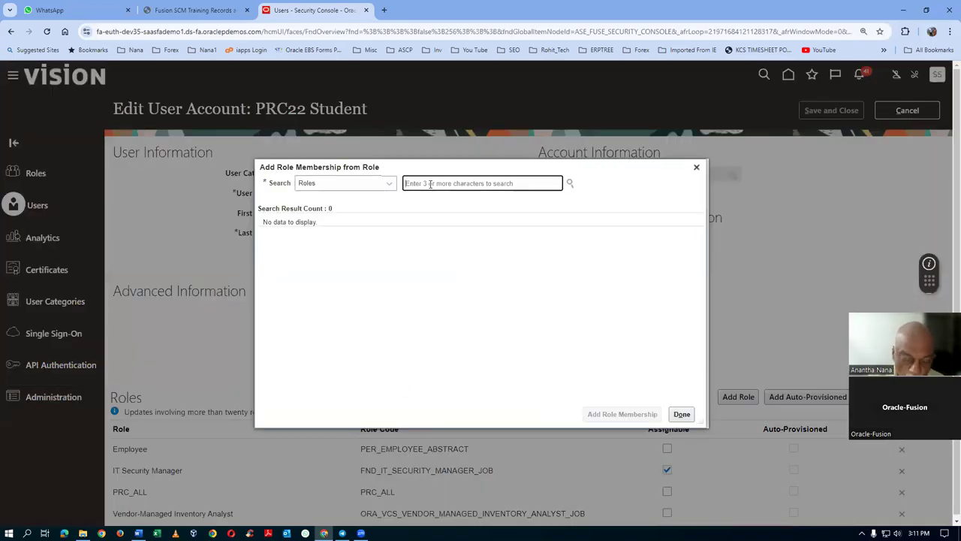
type("OU SCM")
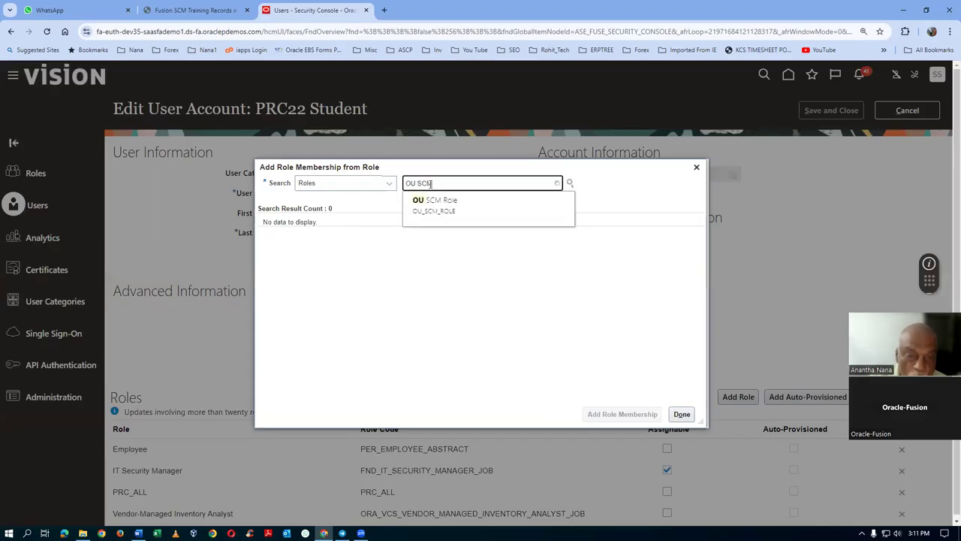
left_click(463, 201)
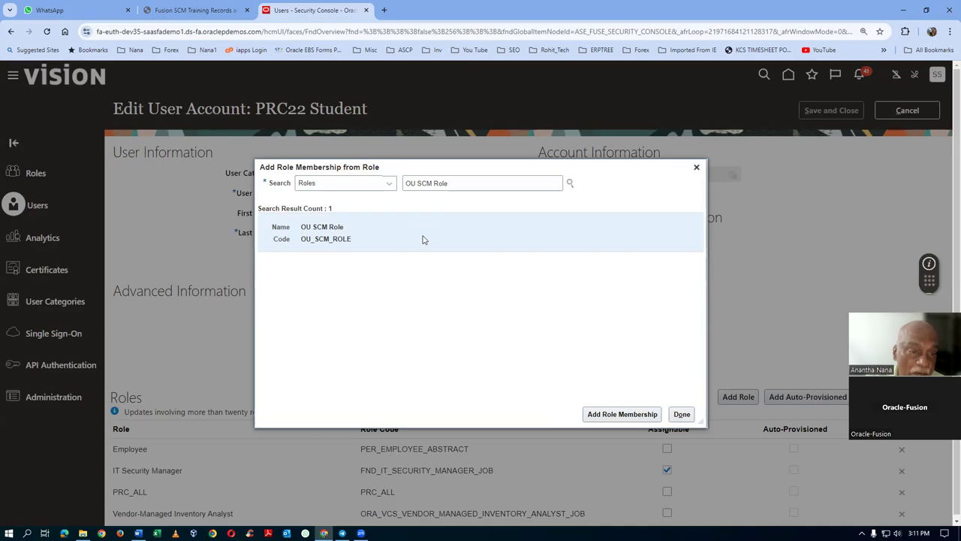
left_click(618, 414)
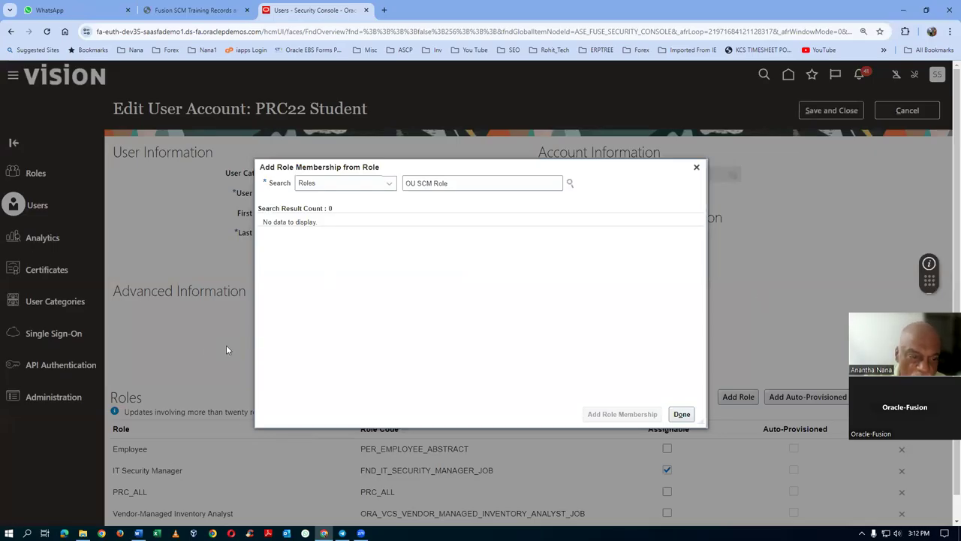
left_click(682, 413)
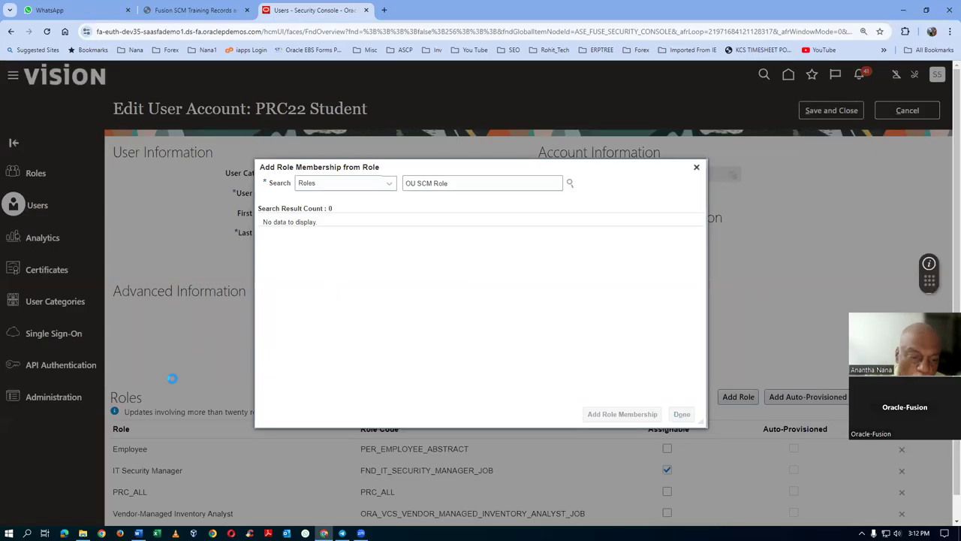
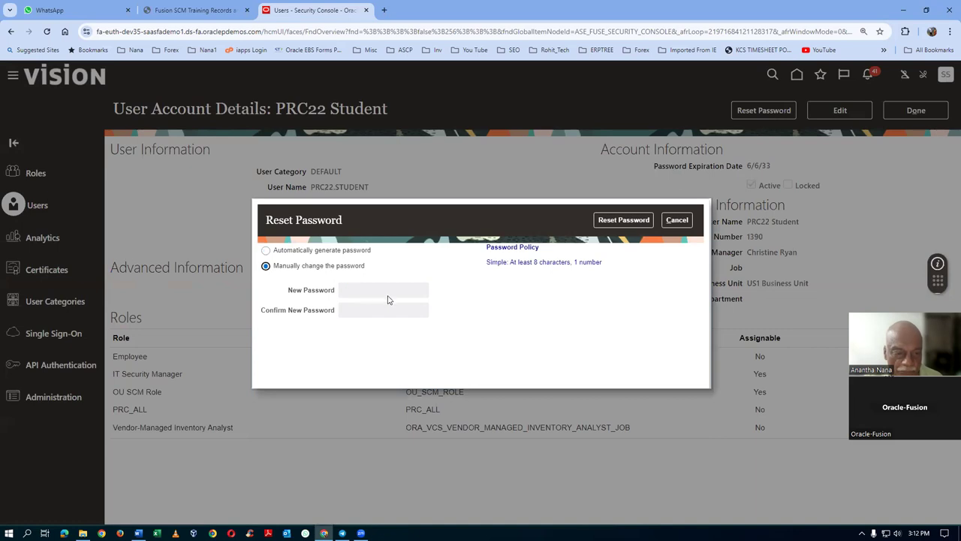
Manually set and confirm a new password for the student user, then return to User Accounts.
left_click(387, 293)
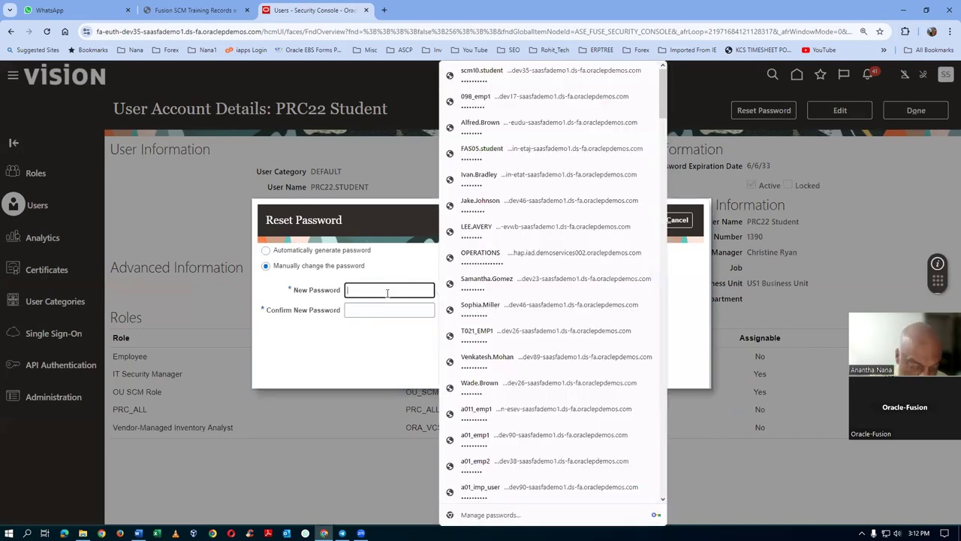
key("Tab")
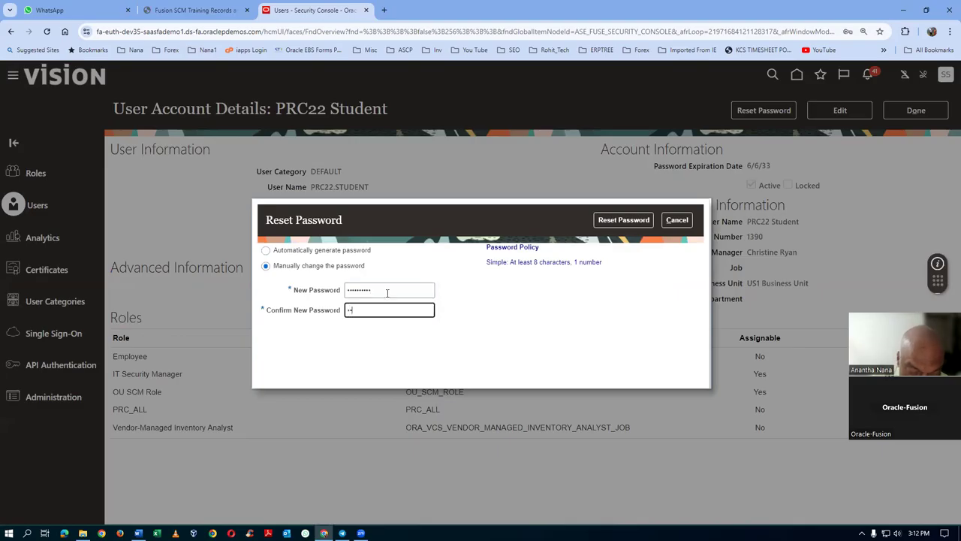
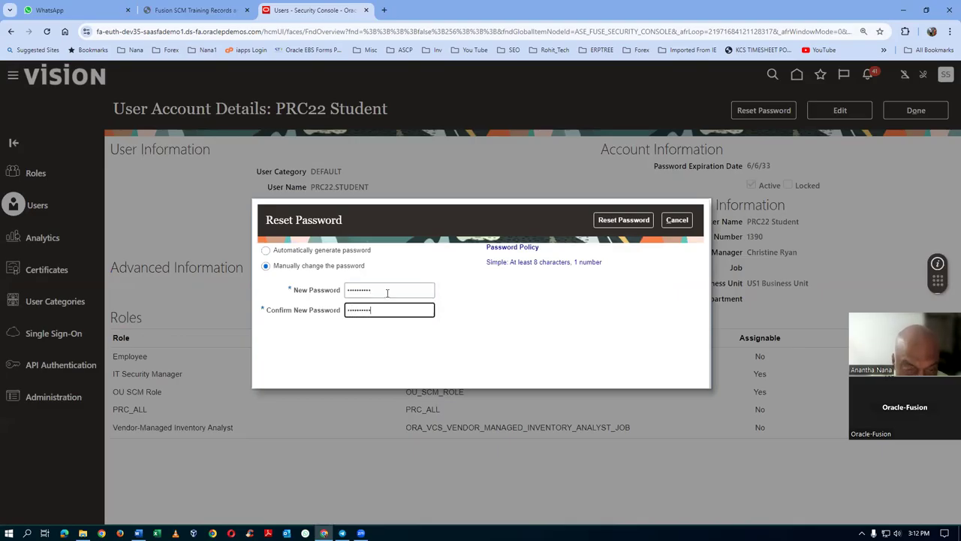
left_click(625, 219)
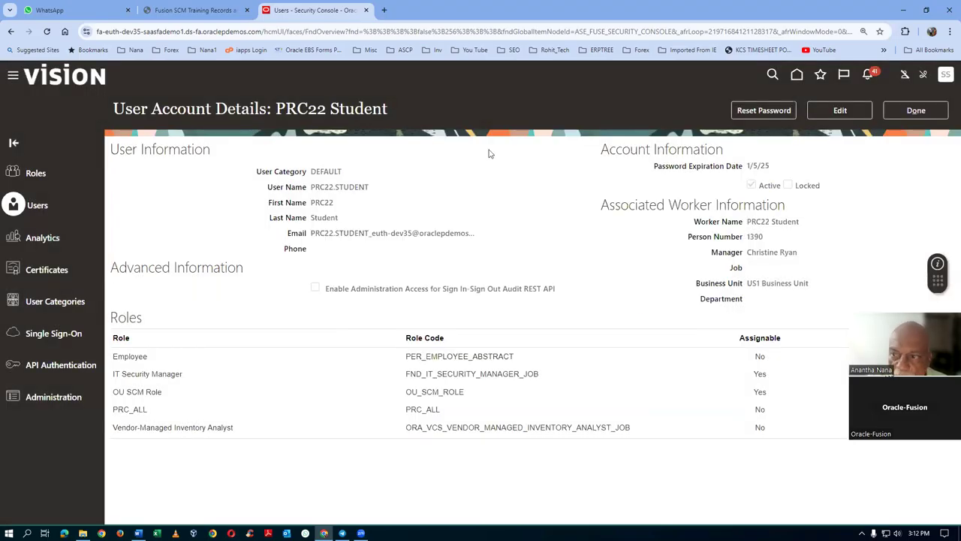
left_click(923, 113)
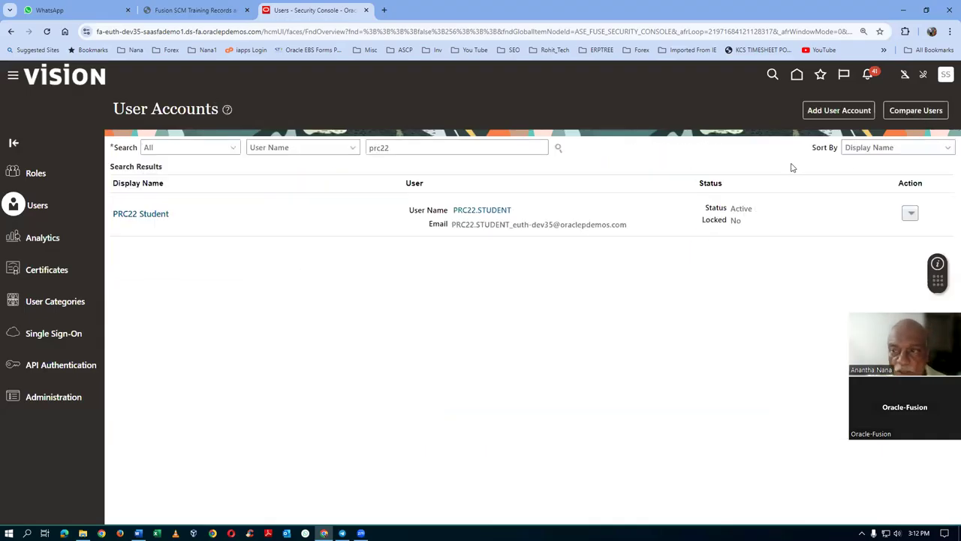
Schedule and submit the Import User and Role Application Security Data process.
left_click(797, 77)
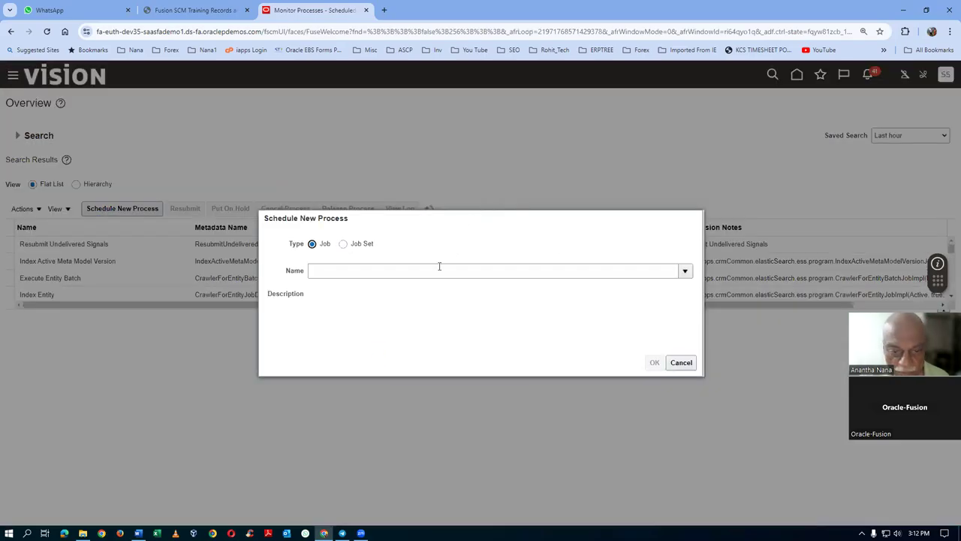
left_click(437, 272)
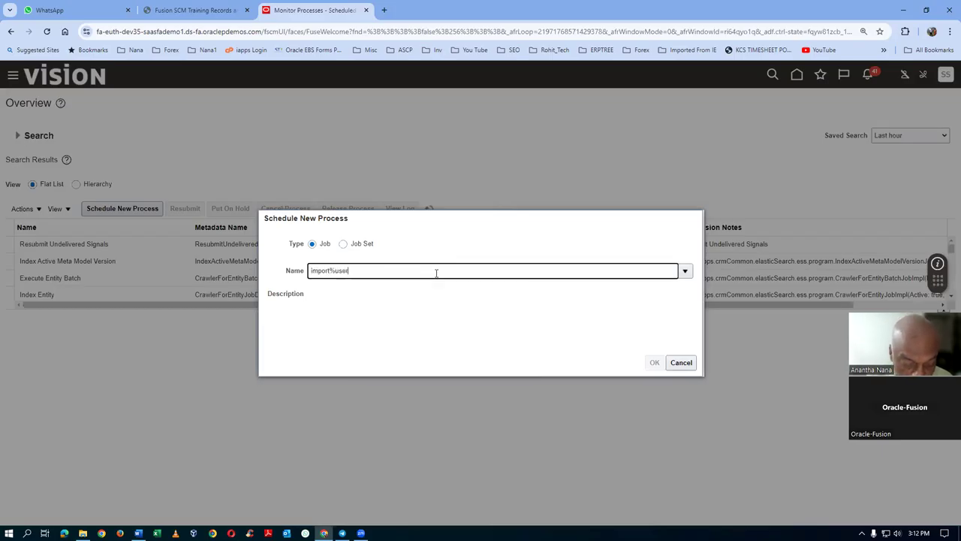
type("import%user%role%")
key("Tab")
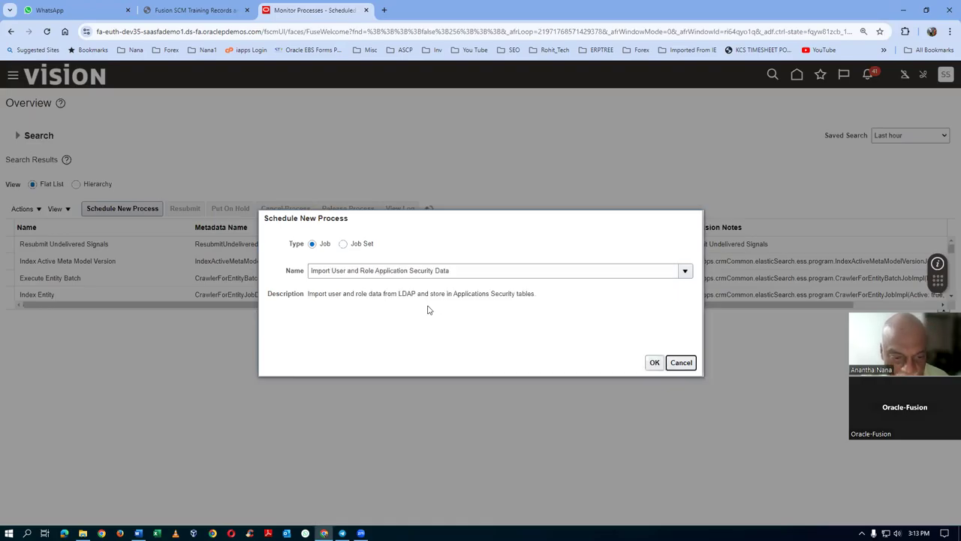
left_click(654, 363)
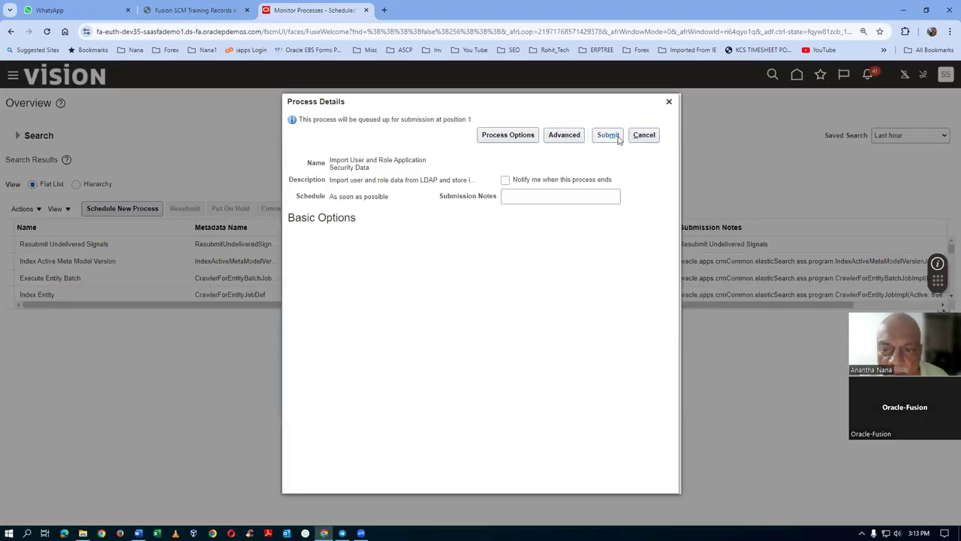
left_click(610, 135)
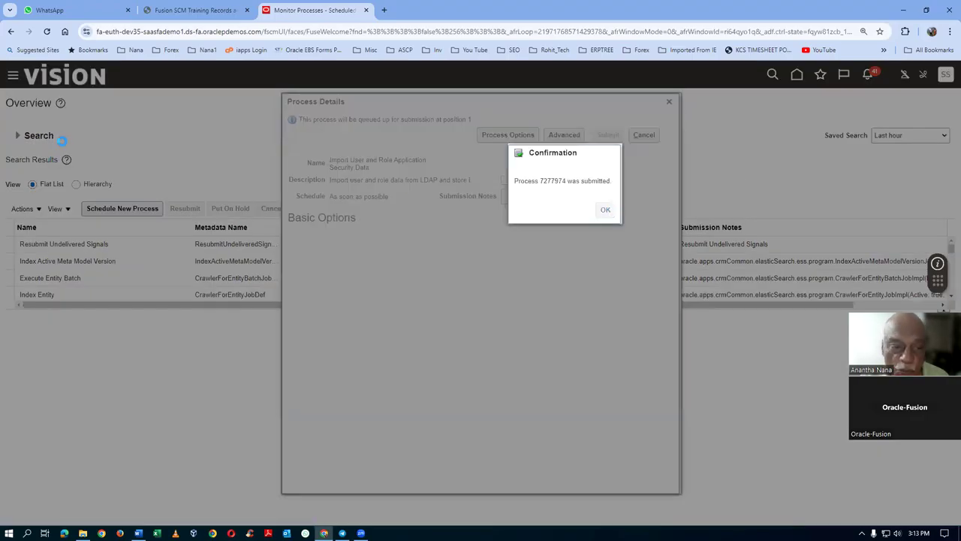
left_click(605, 208)
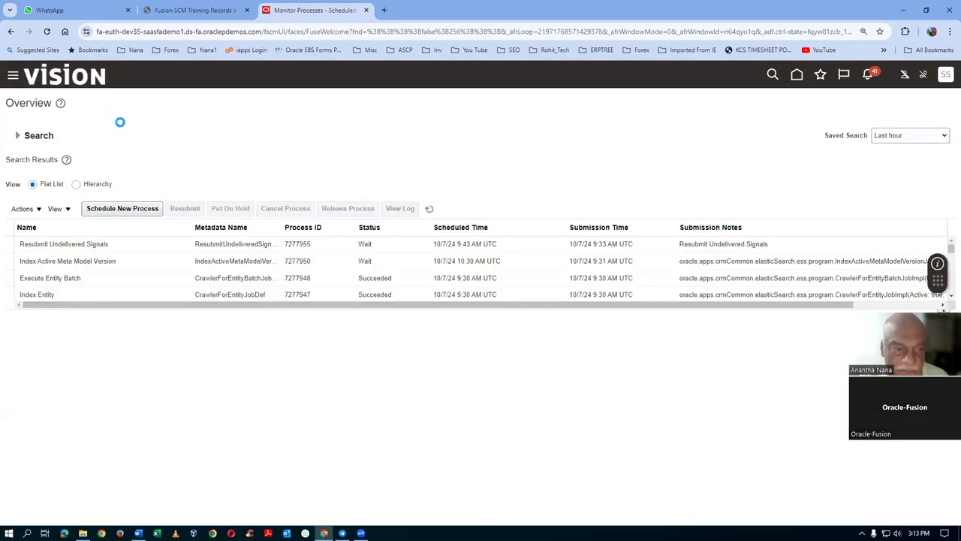
Refresh the process list until the import job shows as Running.
left_click(429, 209)
left_click(429, 208)
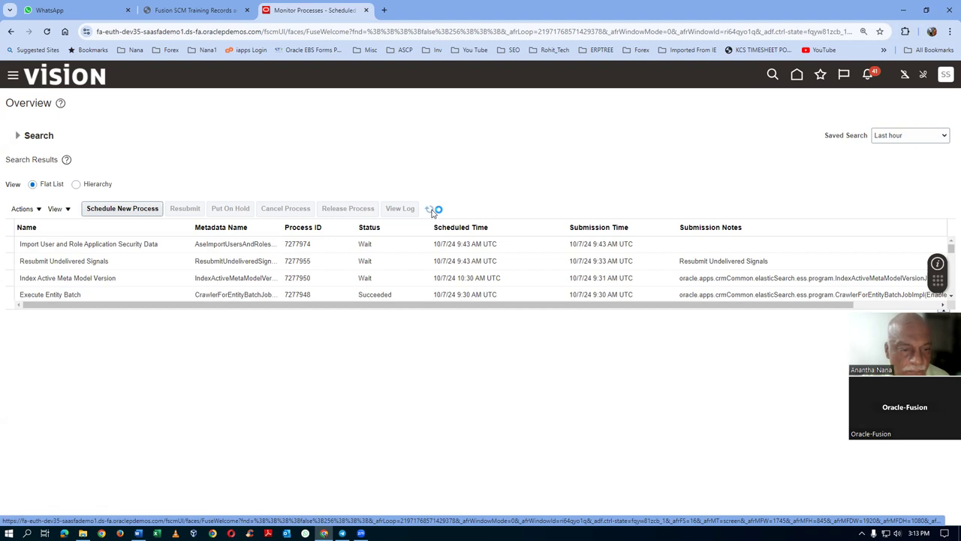
left_click(430, 210)
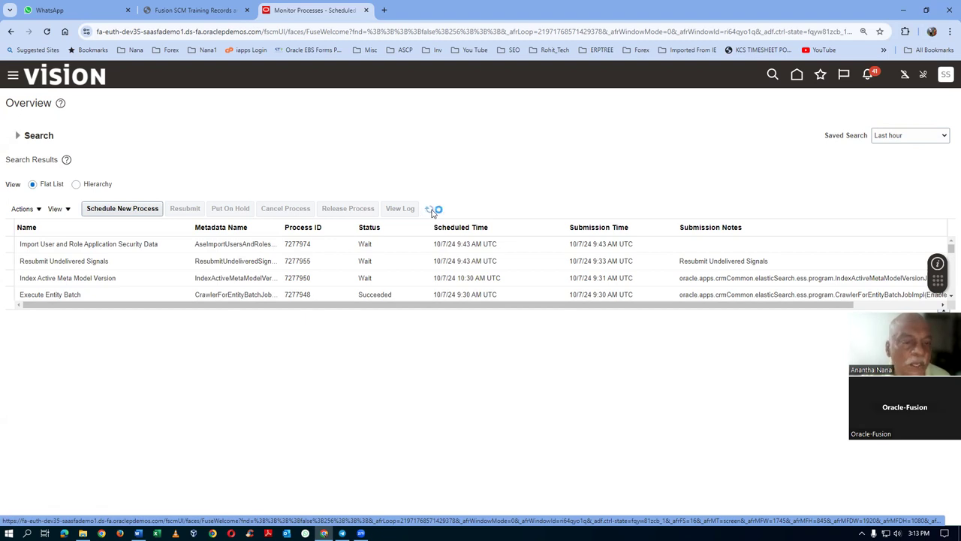
left_click(430, 210)
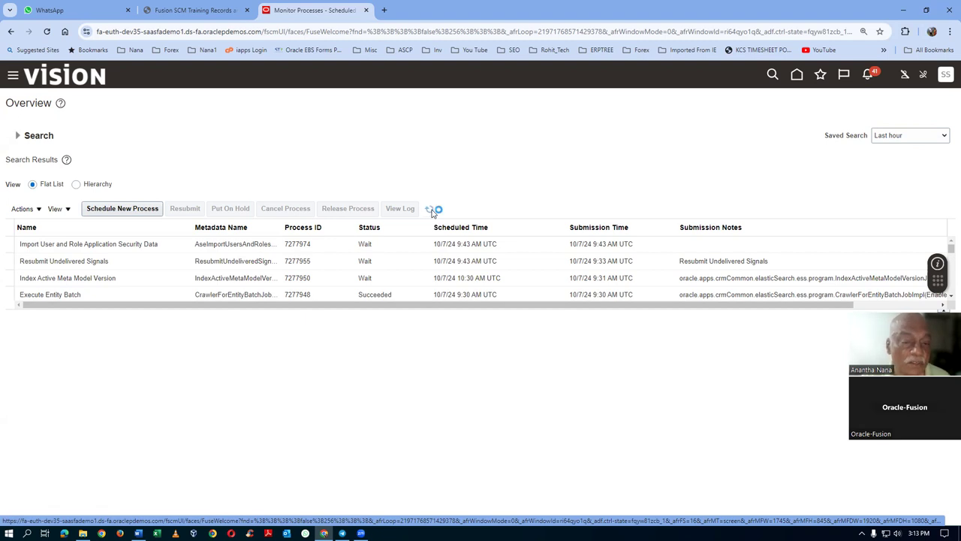
left_click(430, 211)
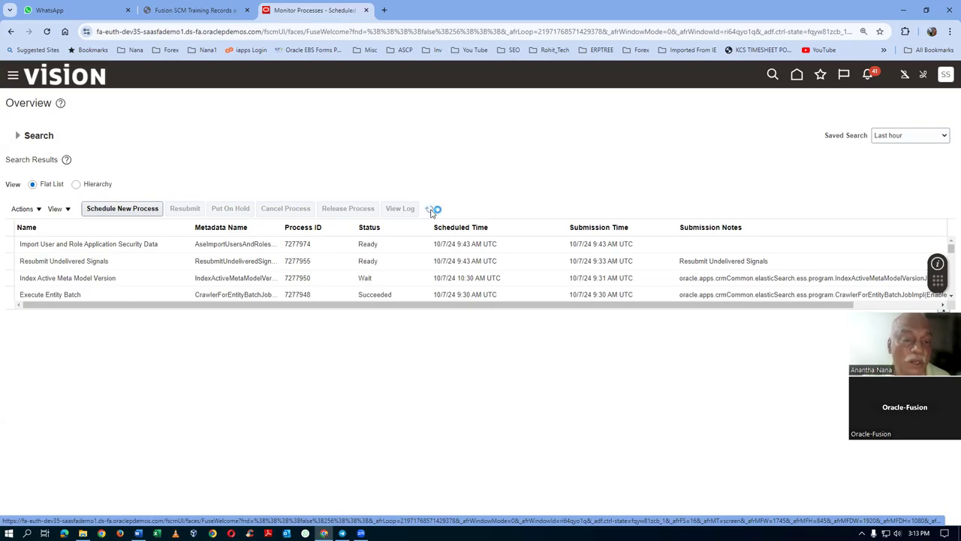
left_click(430, 211)
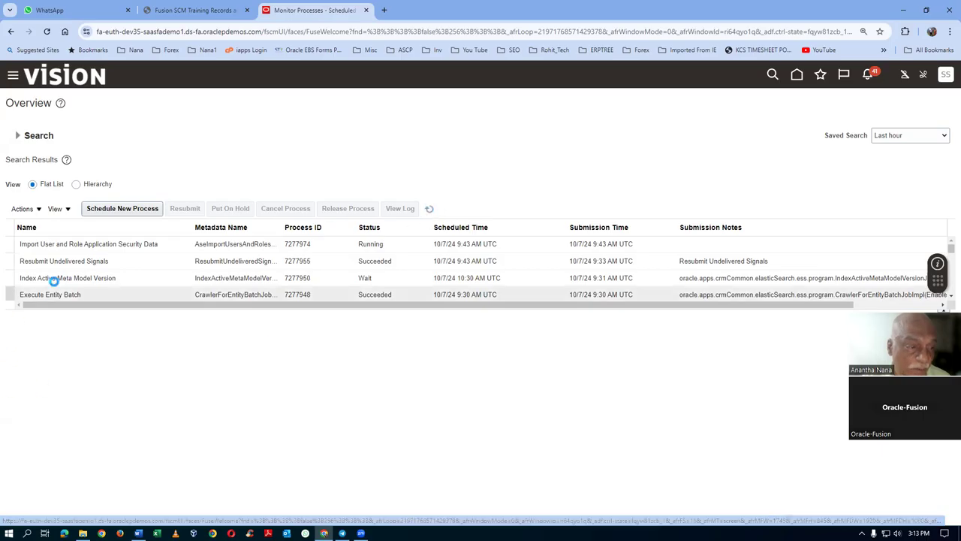
left_click(135, 212)
Find the Retrieve Latest LDAP Changes job by searching LDAP, then submit it.
left_click(490, 271)
key("ctrl+a")
type("L")
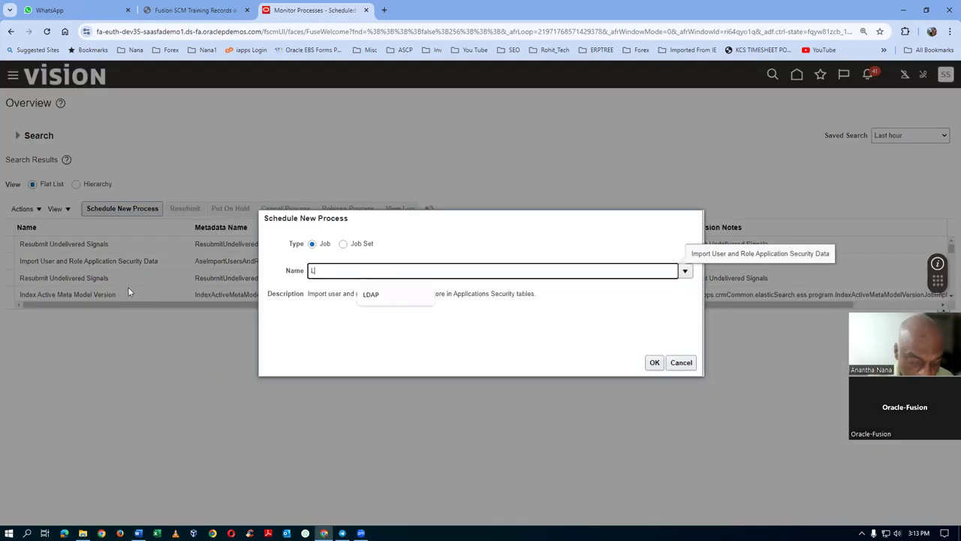
type("DAP")
key("Tab")
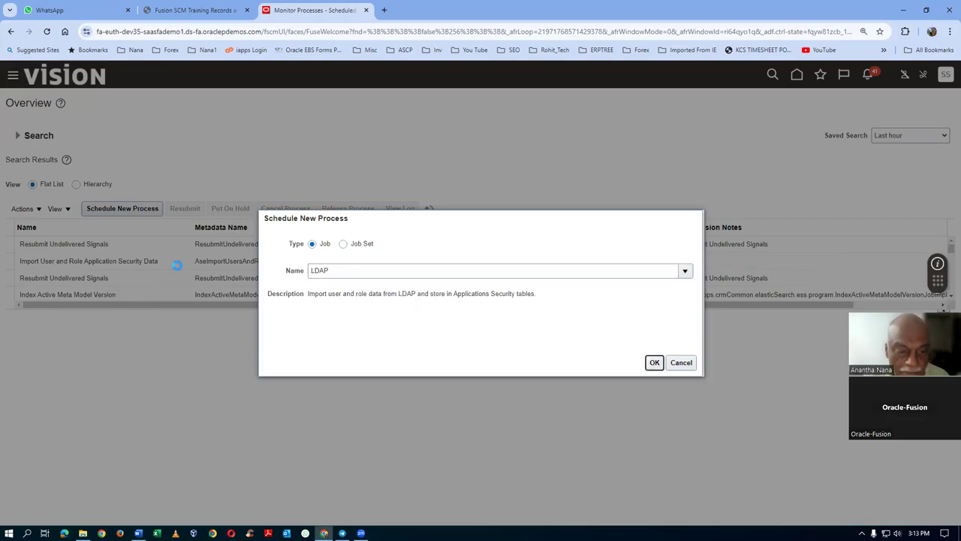
left_click(285, 313)
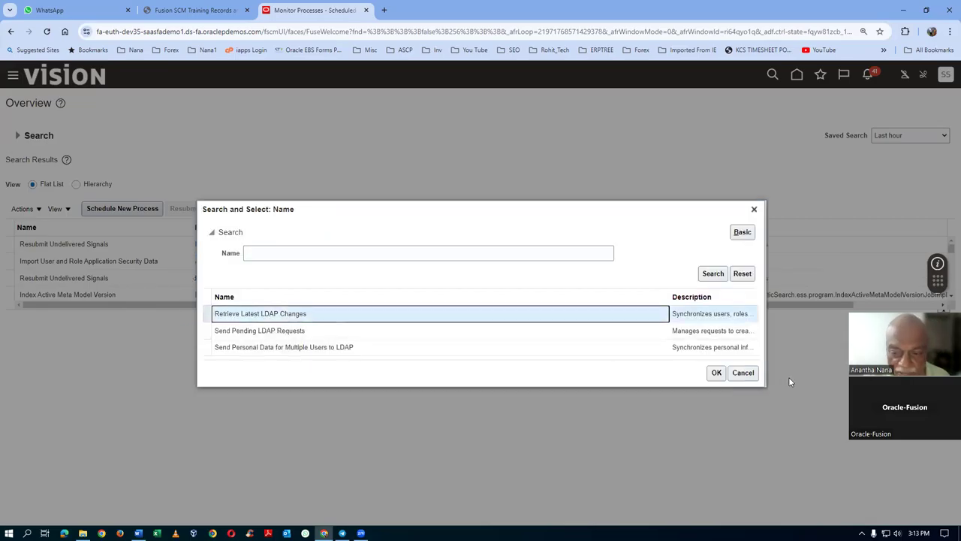
left_click(717, 372)
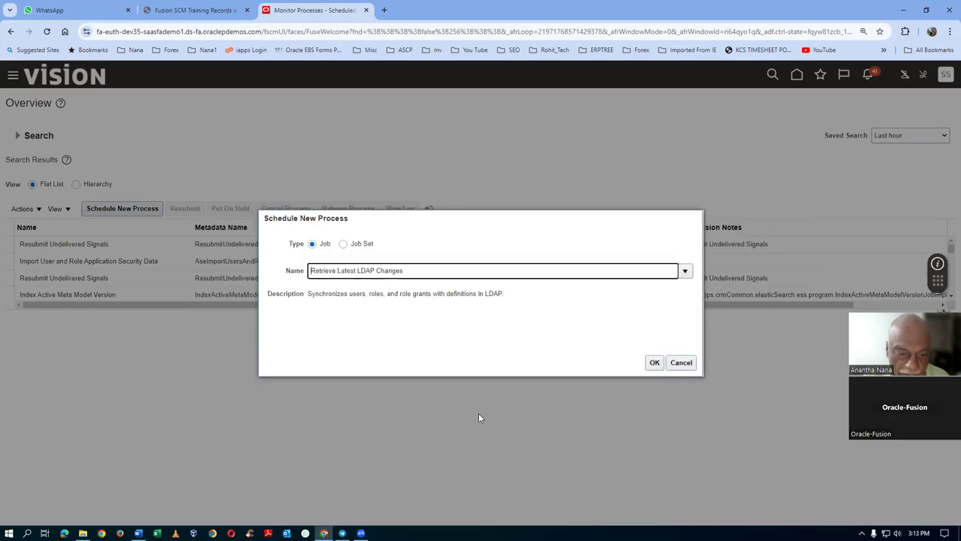
left_click(653, 362)
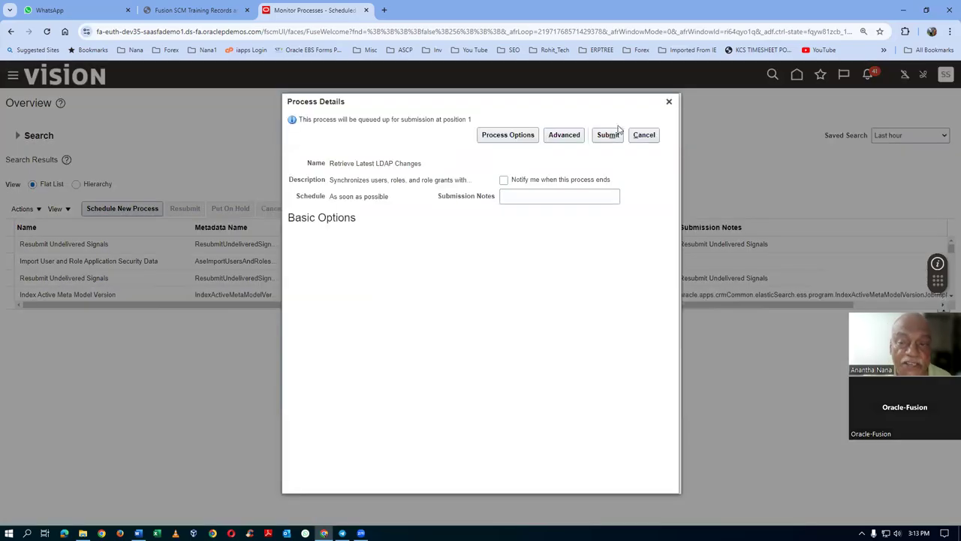
left_click(609, 134)
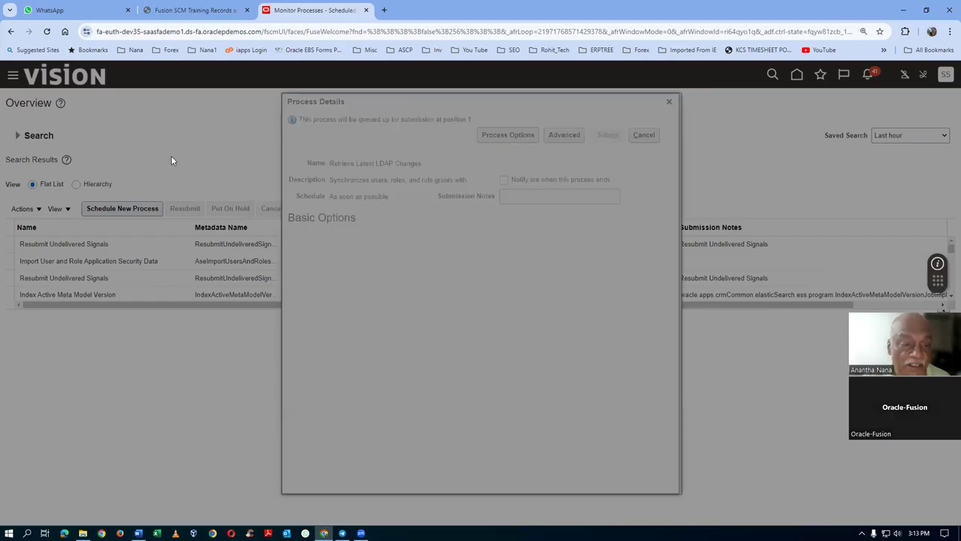
left_click(605, 210)
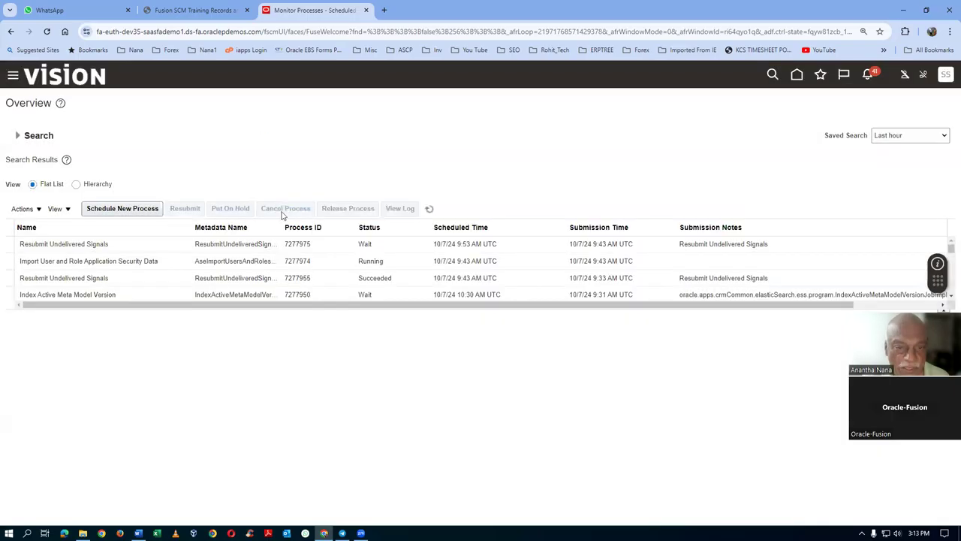
Refresh the process list until the LDAP job shows as Running.
left_click(429, 209)
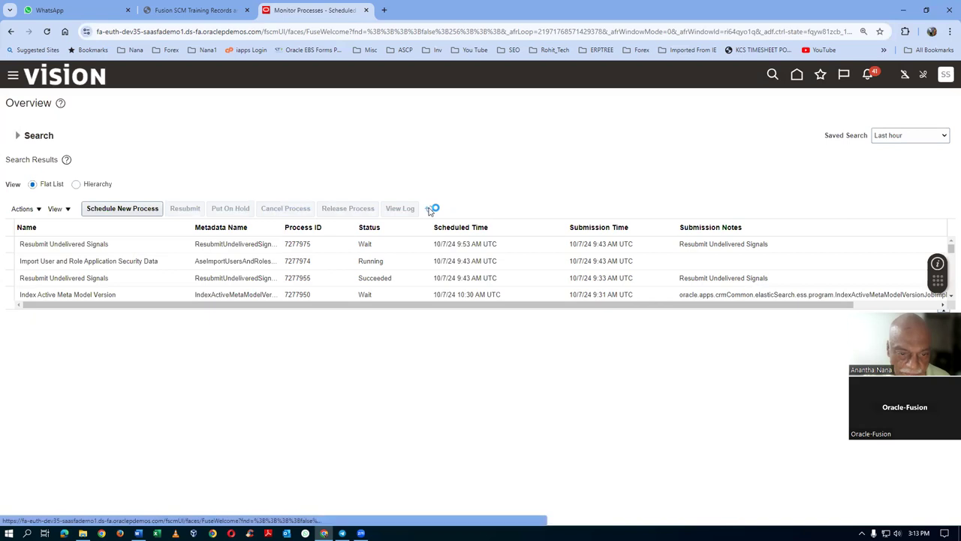
left_click(433, 209)
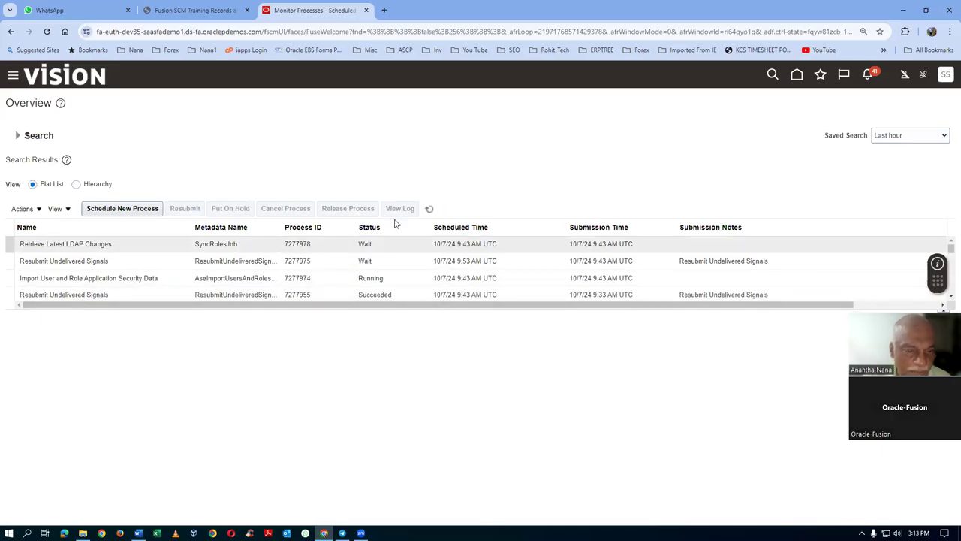
left_click(433, 209)
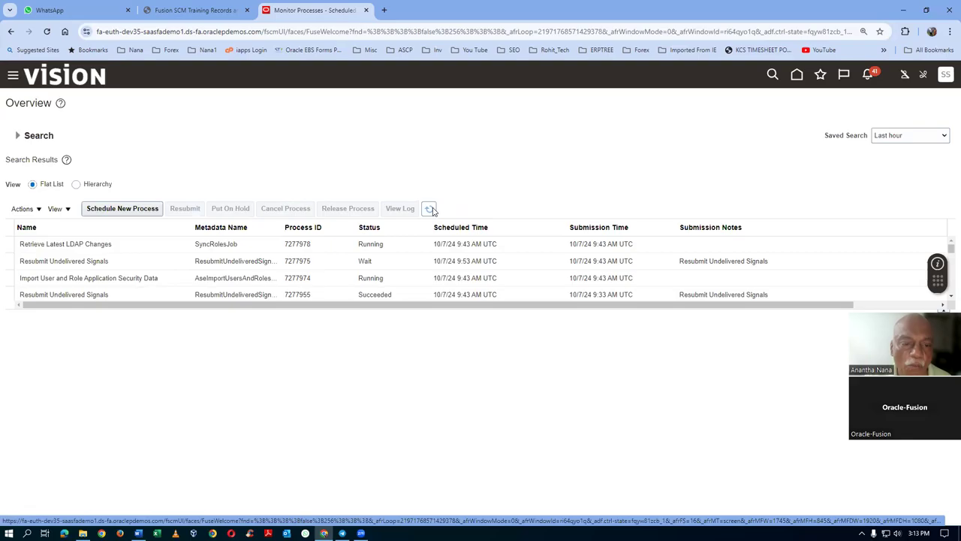
left_click(433, 209)
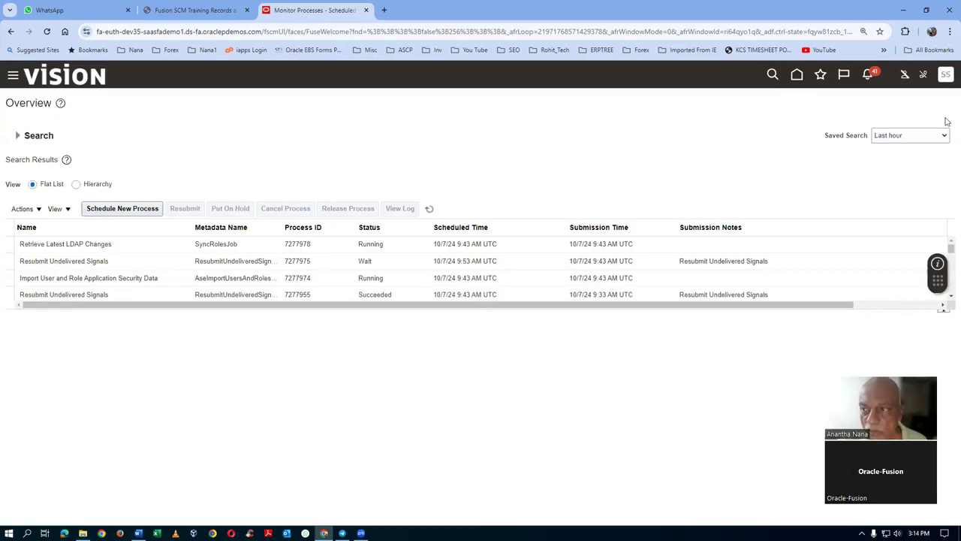
Sign out of the current Oracle Fusion session.
left_click(945, 75)
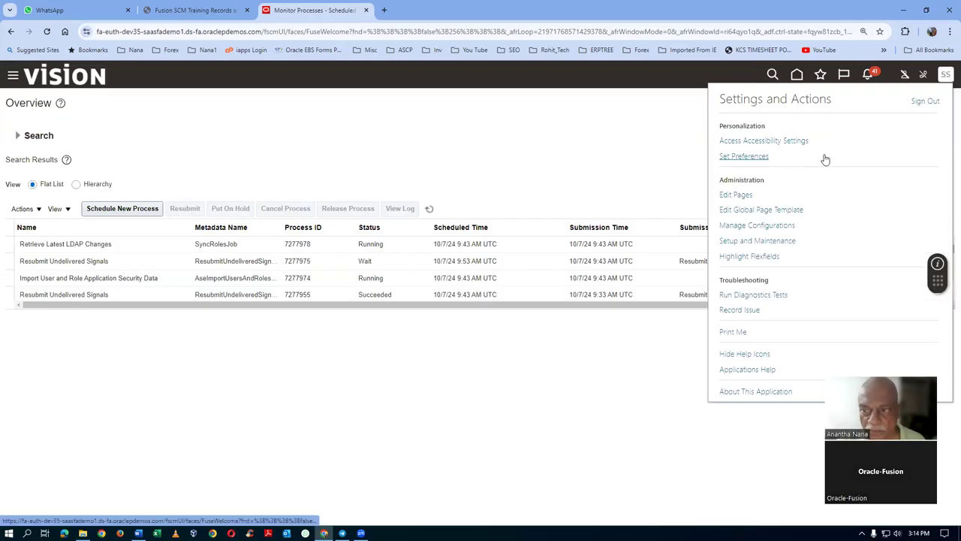
left_click(915, 102)
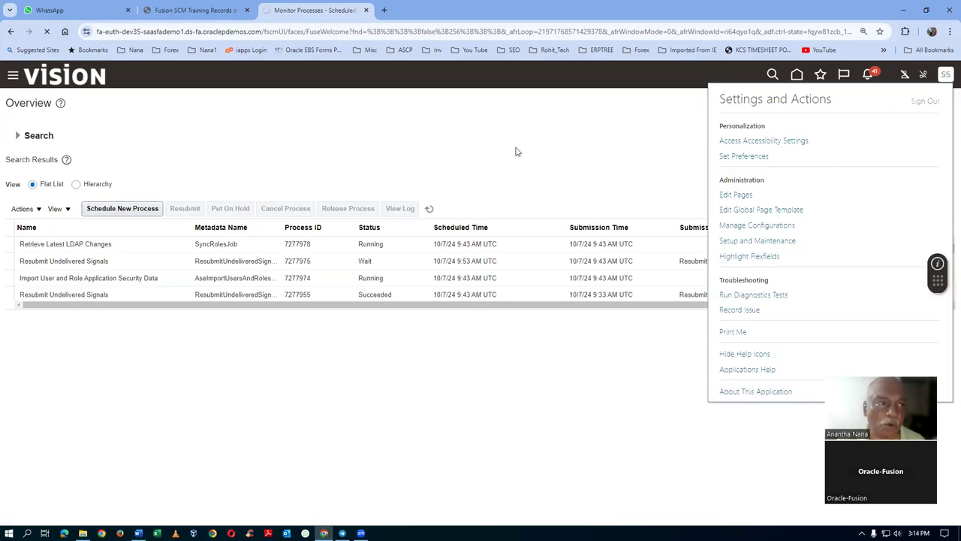
left_click(468, 265)
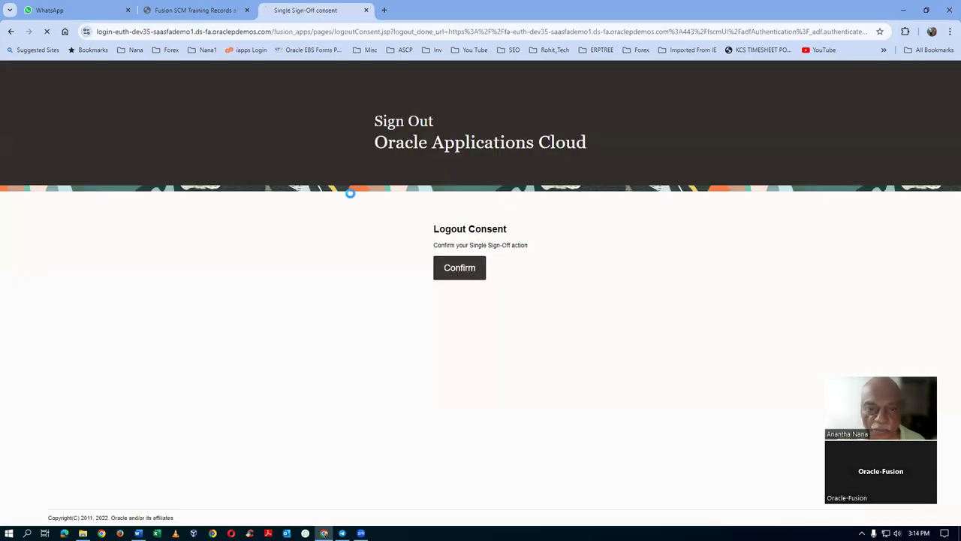
Sign back in with the student training user ID and its password.
triple_click(432, 242)
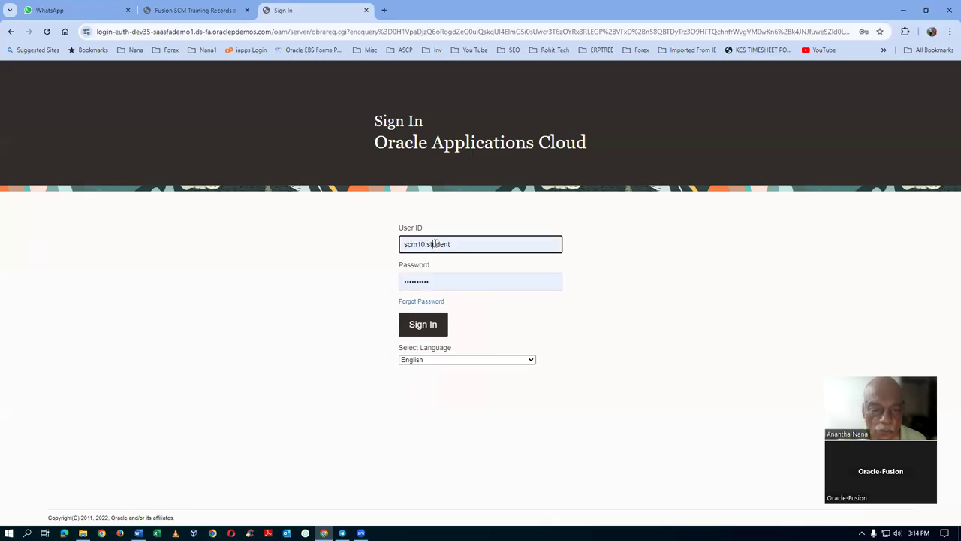
type("prc22")
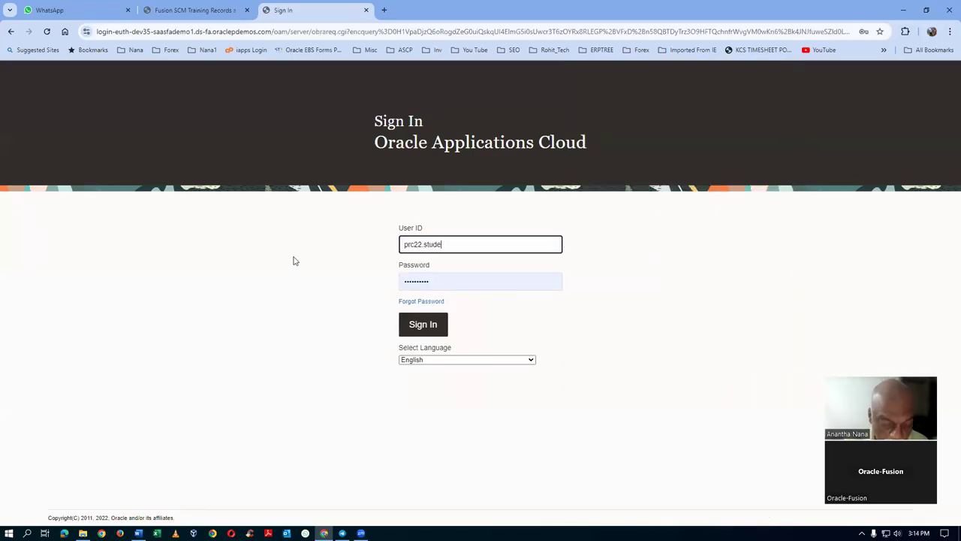
key("Tab")
type("••")
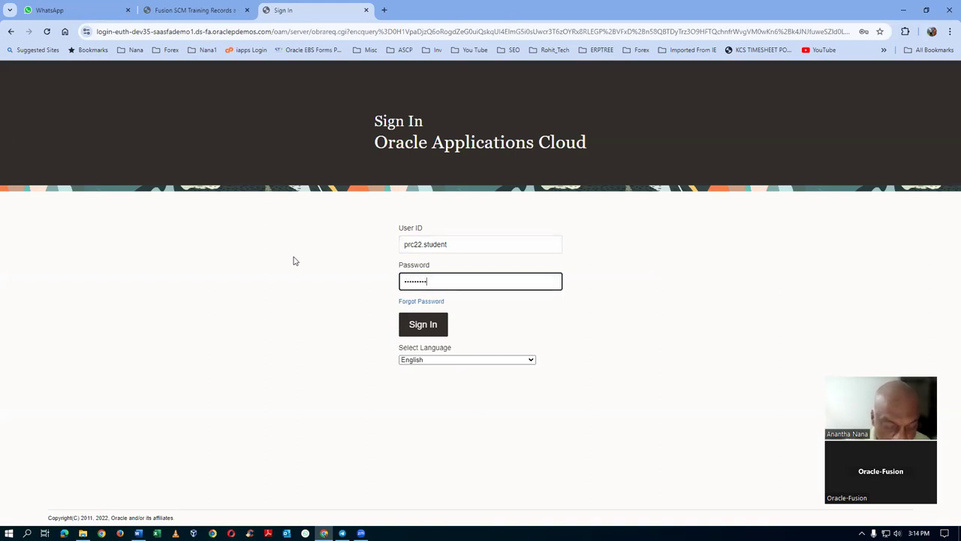
left_click(419, 331)
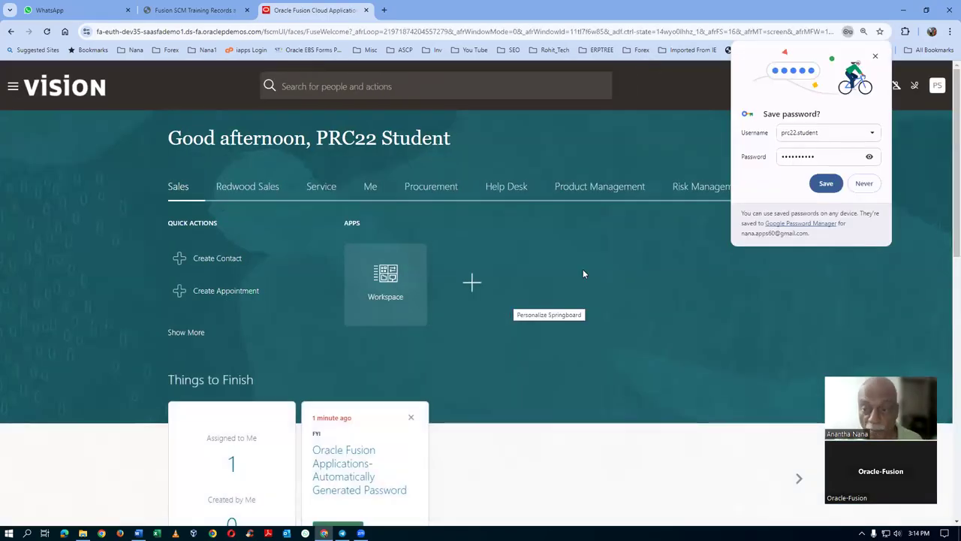
In Setup and Maintenance, search tasks for man%proc%agent% to find Manage Procurement Agents.
left_click(826, 183)
left_click(938, 87)
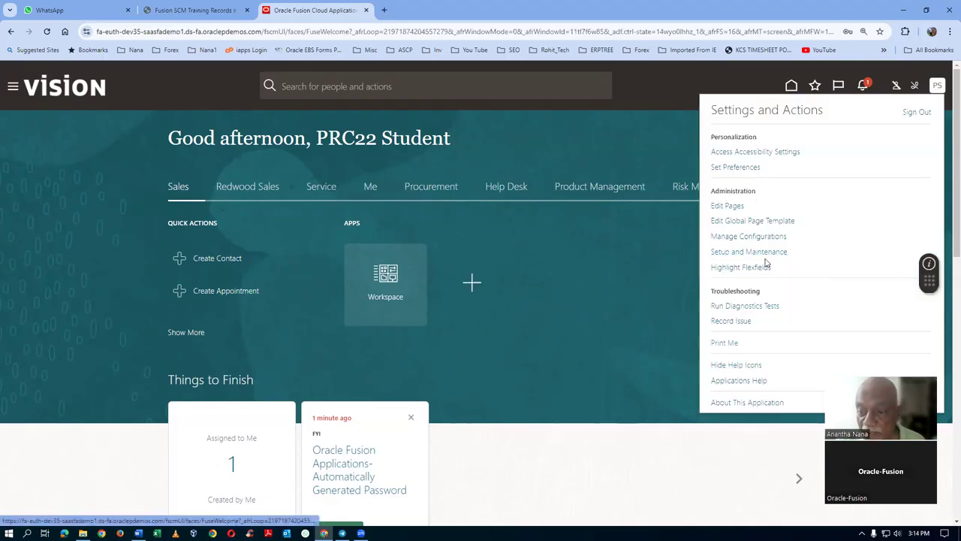
left_click(760, 252)
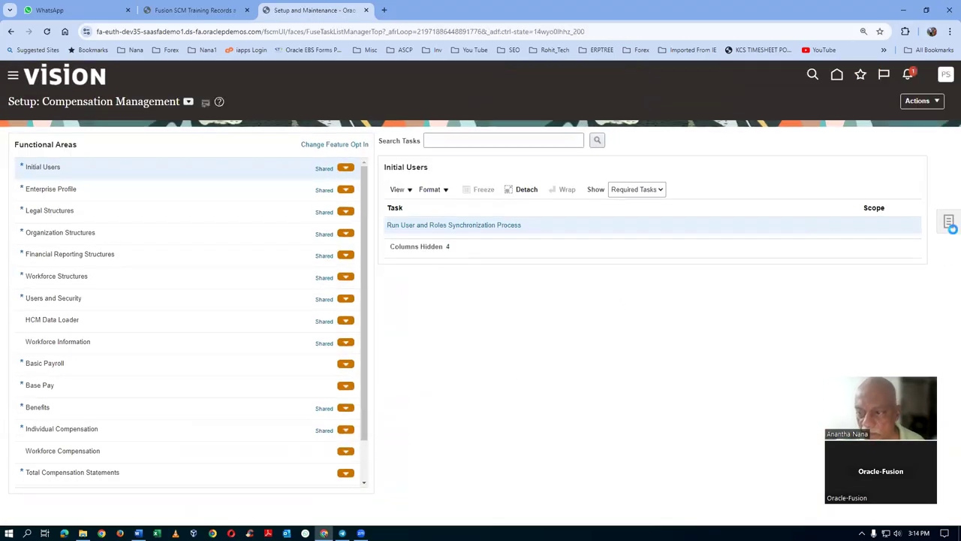
left_click(949, 222)
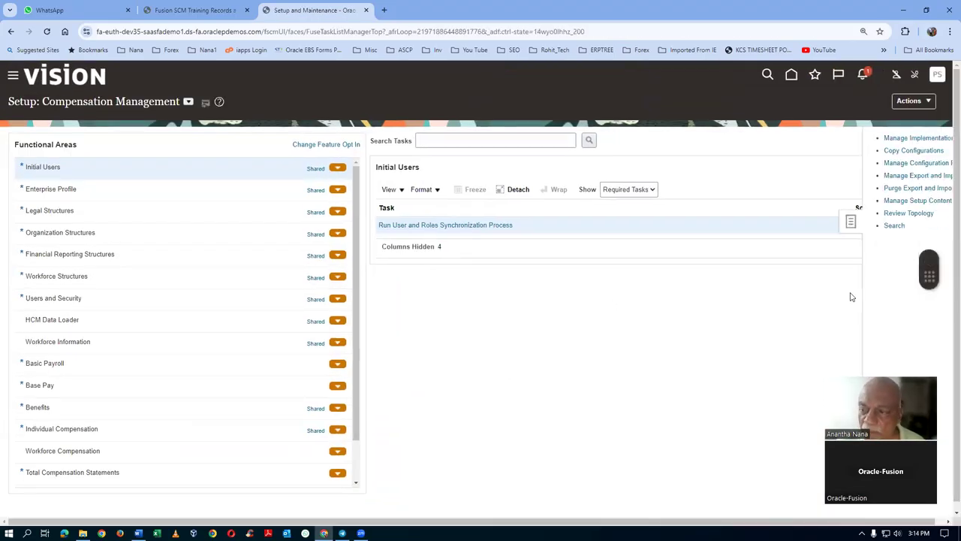
left_click(821, 225)
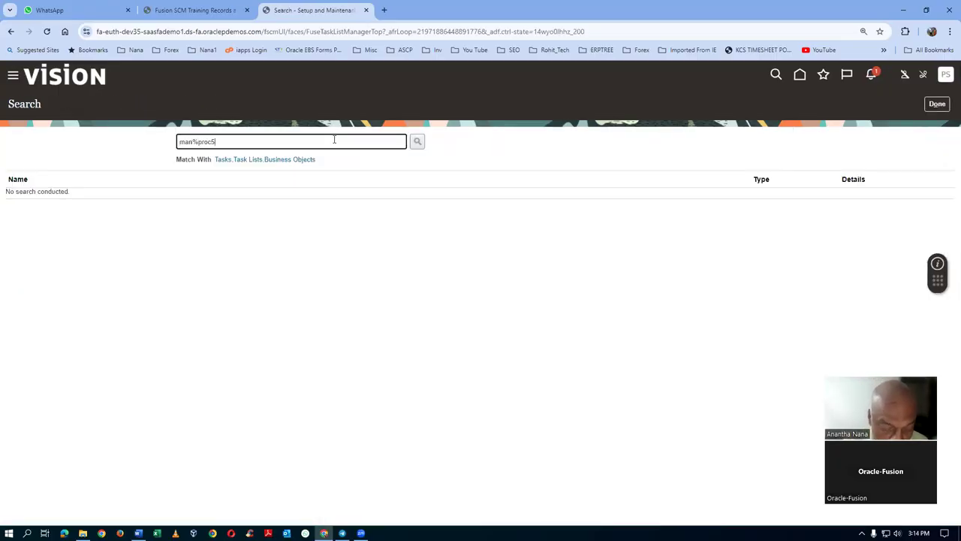
key("Return")
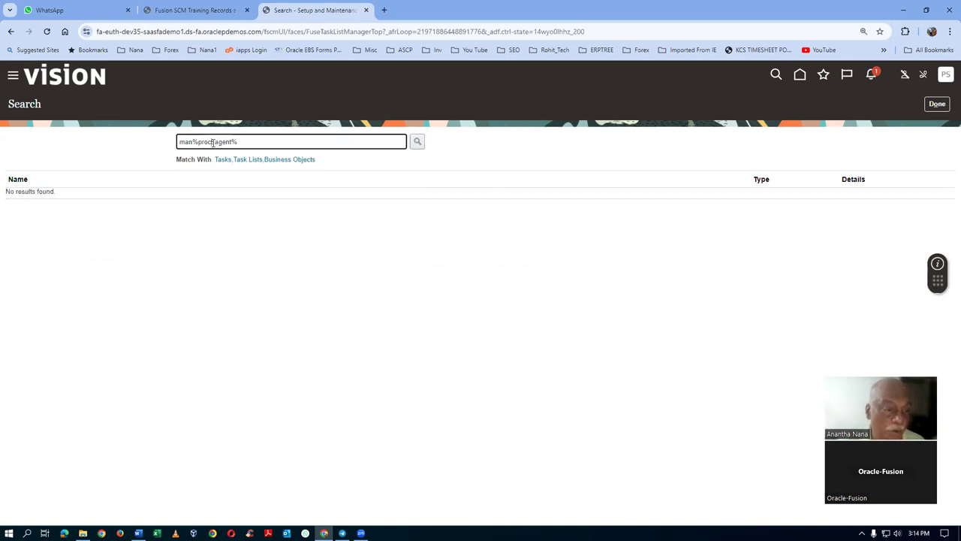
key("Delete")
type("%")
key("Return")
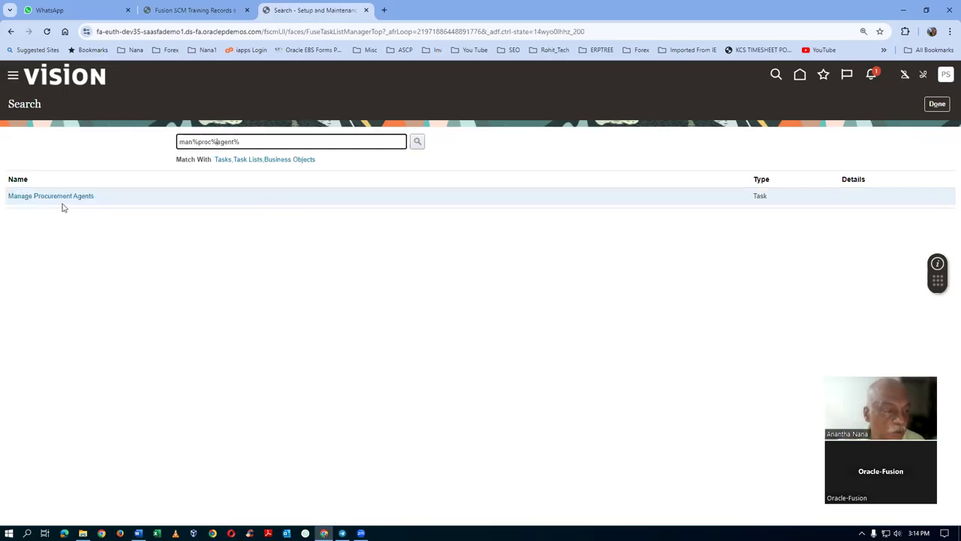
Create a procurement agent for the student user with US1 Business Unit as both BUs.
left_click(66, 197)
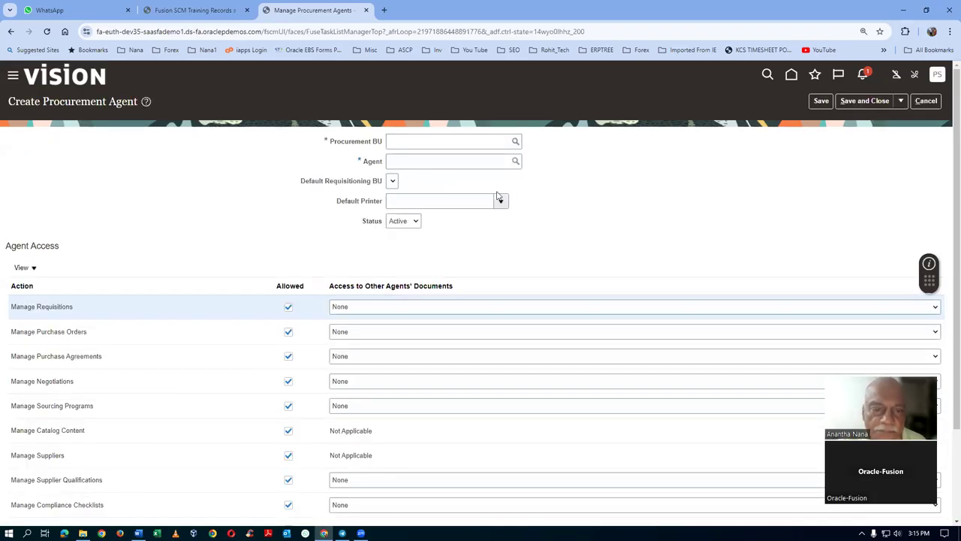
left_click(473, 139)
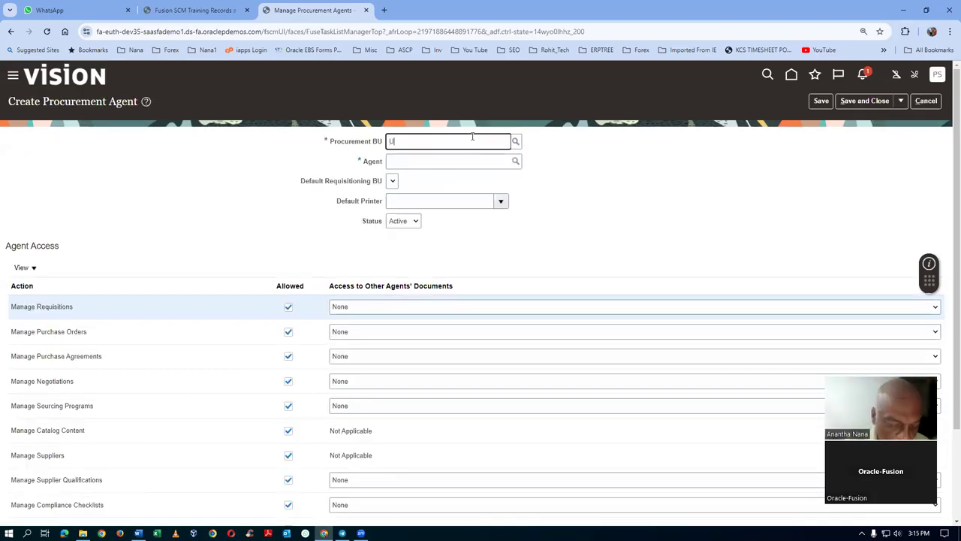
type("US1")
left_click(444, 159)
left_click(442, 162)
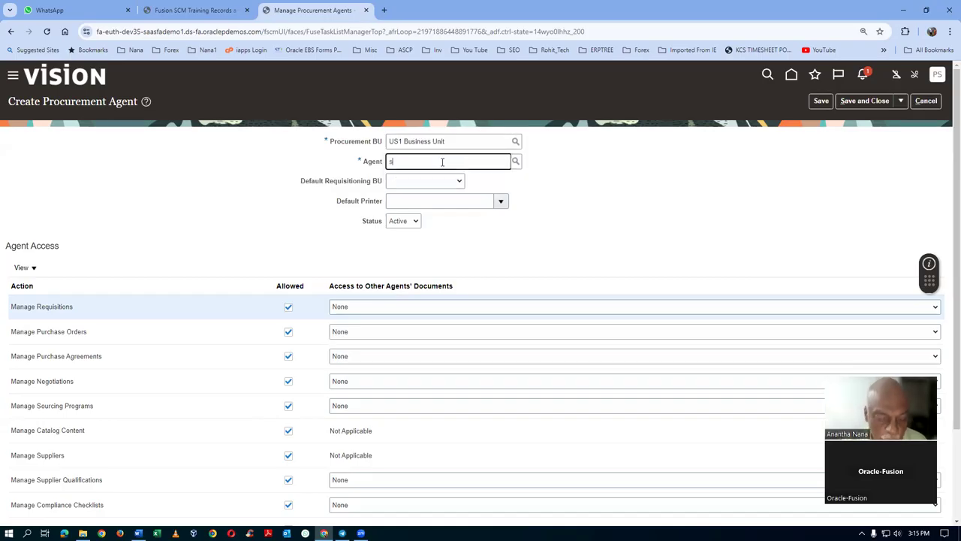
type("student, pec22")
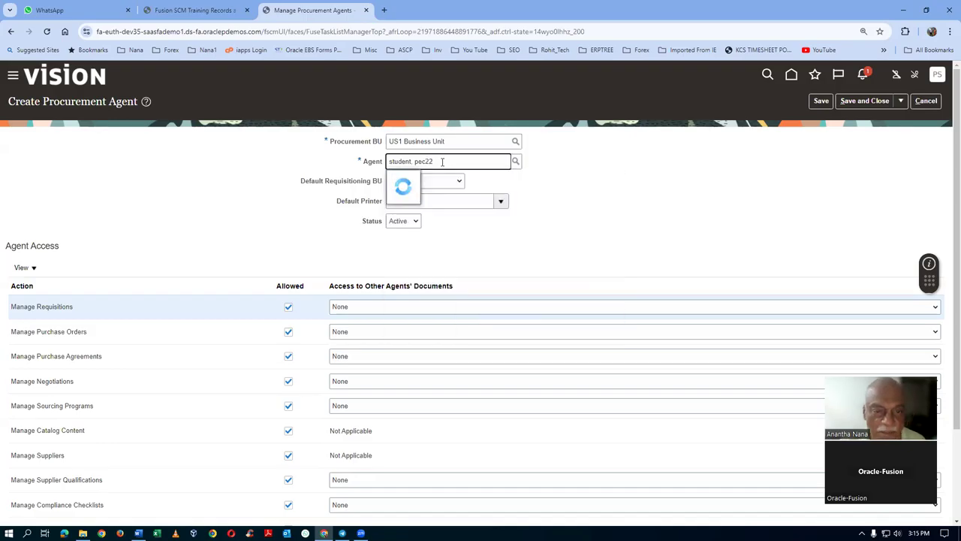
type("r")
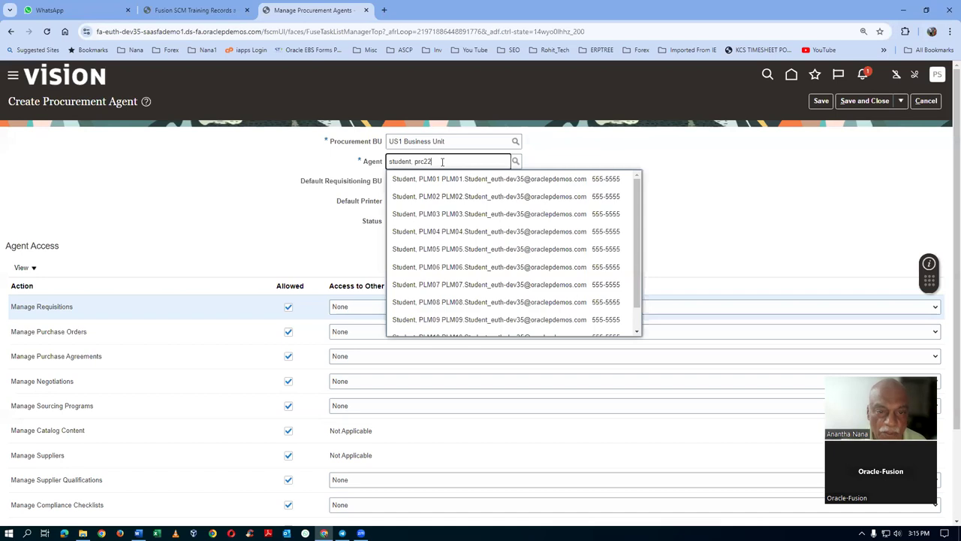
left_click(444, 180)
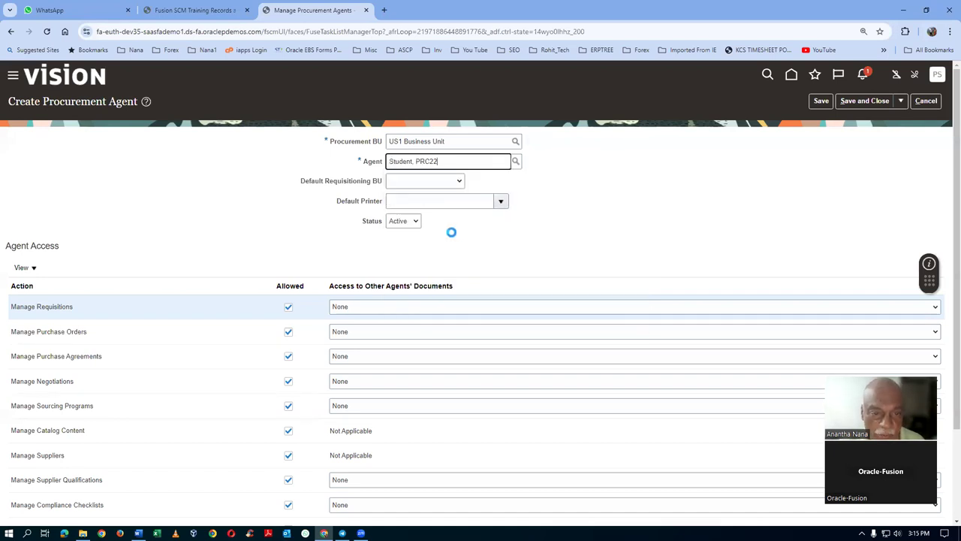
left_click(406, 185)
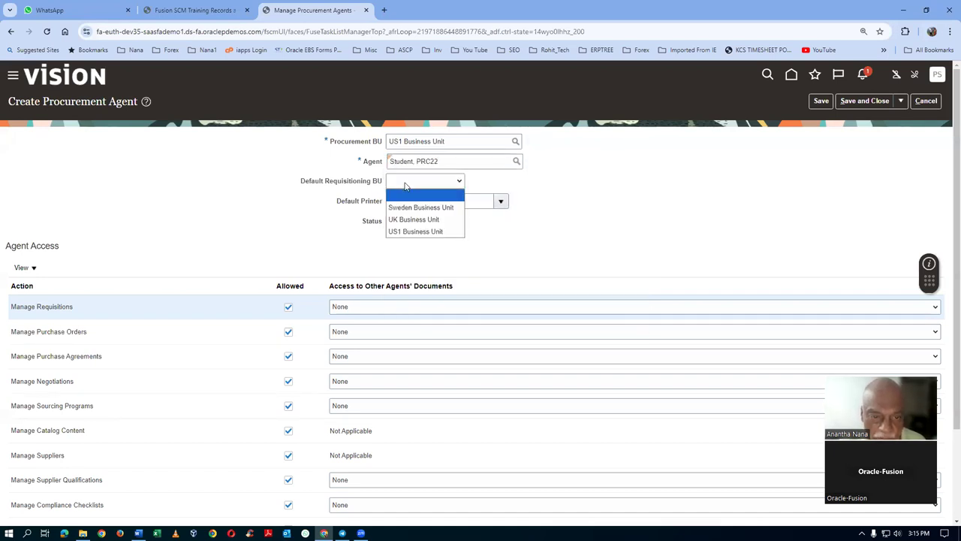
left_click(415, 231)
Give Full access for Requisitions, Purchase Orders, Purchase Agreements, Negotiations, Sourcing Programs and Supplier Qualifications.
left_click(352, 308)
left_click(349, 346)
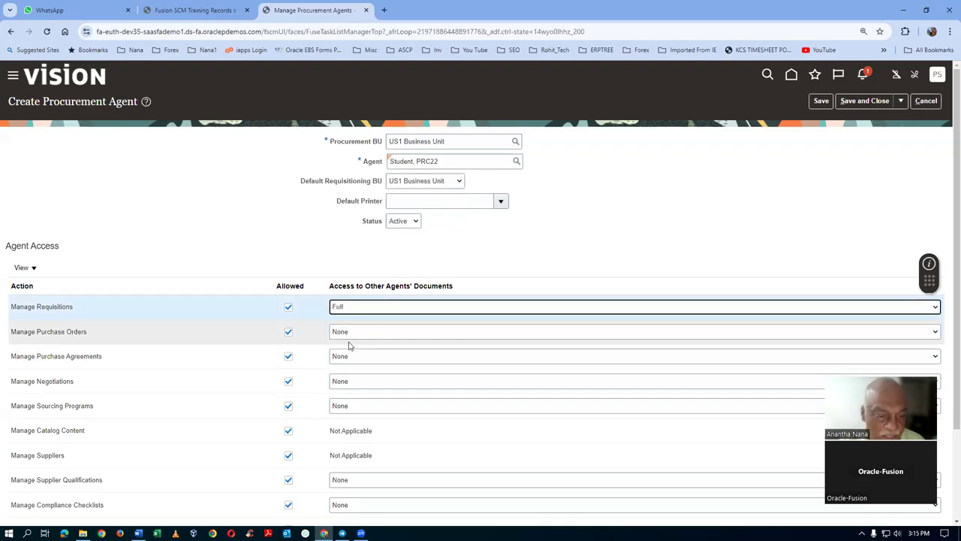
left_click(353, 333)
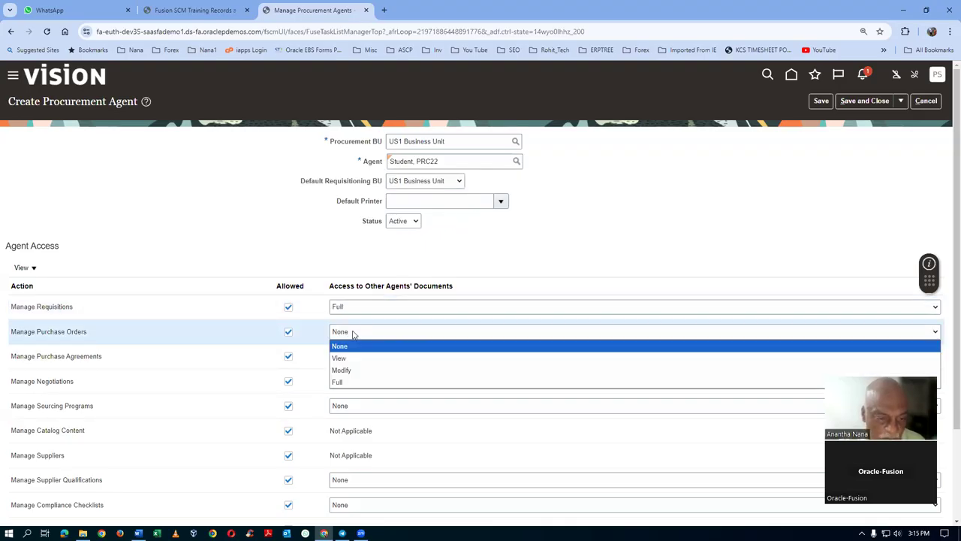
left_click(352, 382)
left_click(367, 357)
left_click(346, 406)
left_click(374, 384)
left_click(349, 419)
left_click(363, 445)
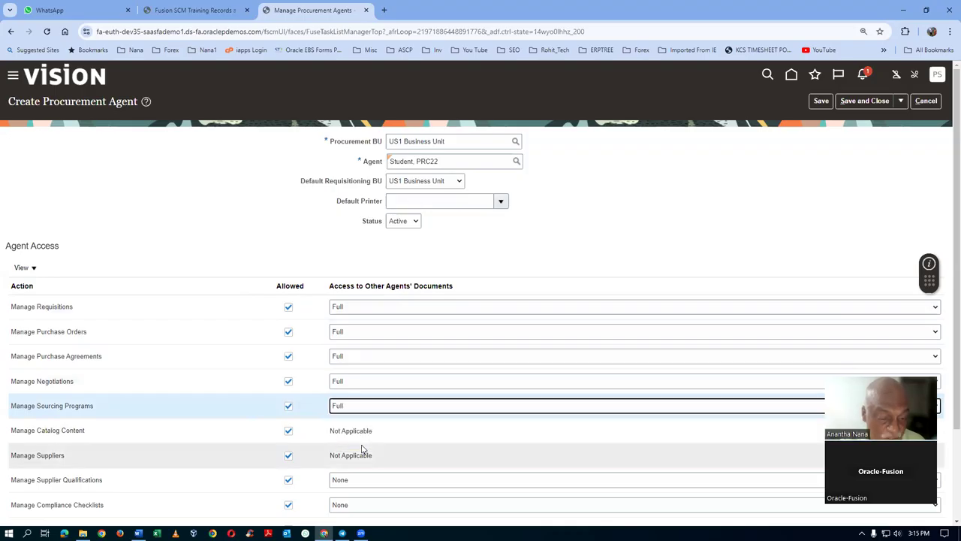
left_click(360, 483)
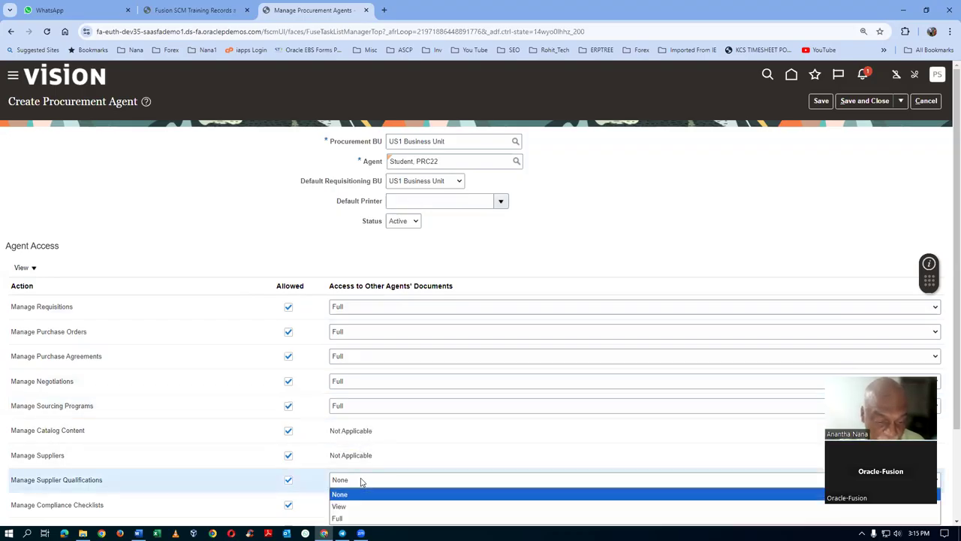
left_click(353, 518)
Give Full access for Manage Compliance Checklists, then save the agent and acknowledge the confirmation.
scroll(369, 416, "down", 2)
left_click(361, 389)
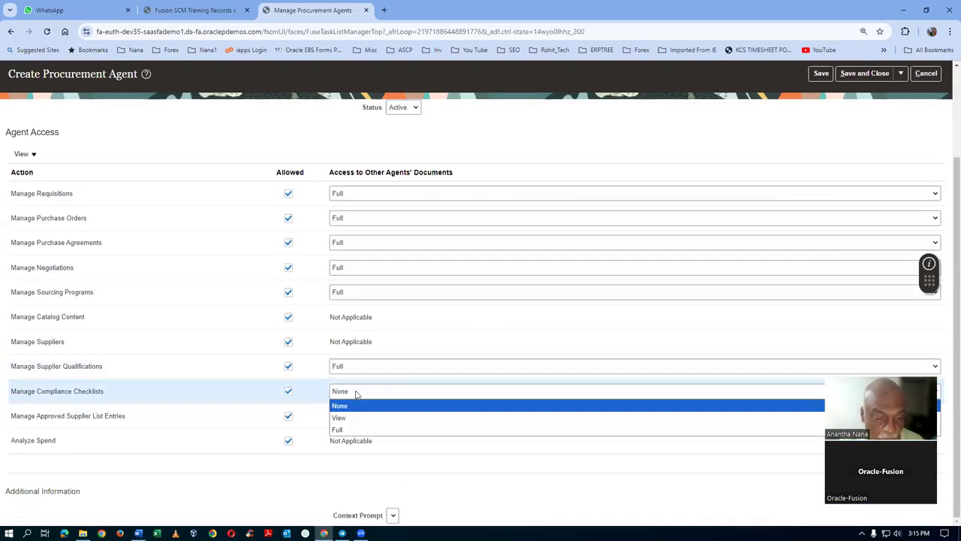
left_click(344, 427)
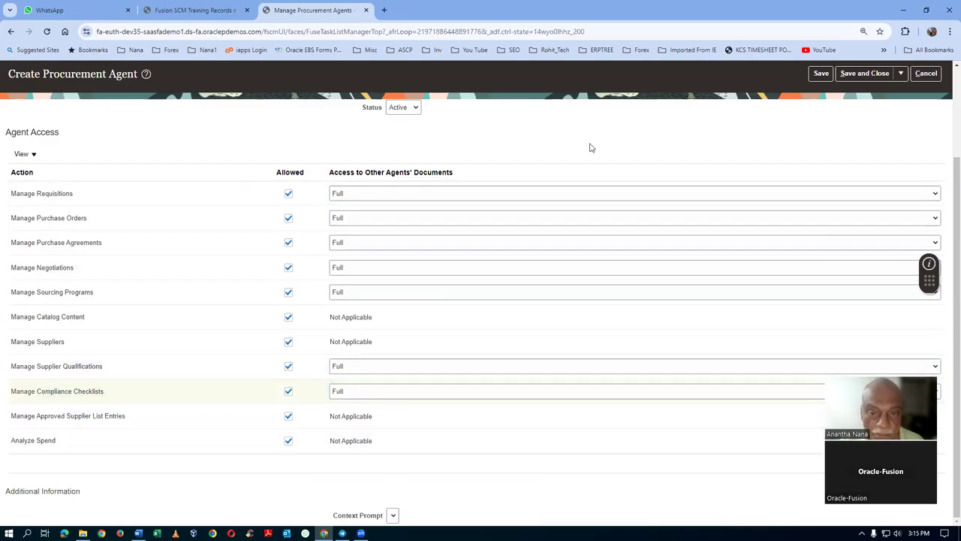
scroll(601, 153, "up", 2)
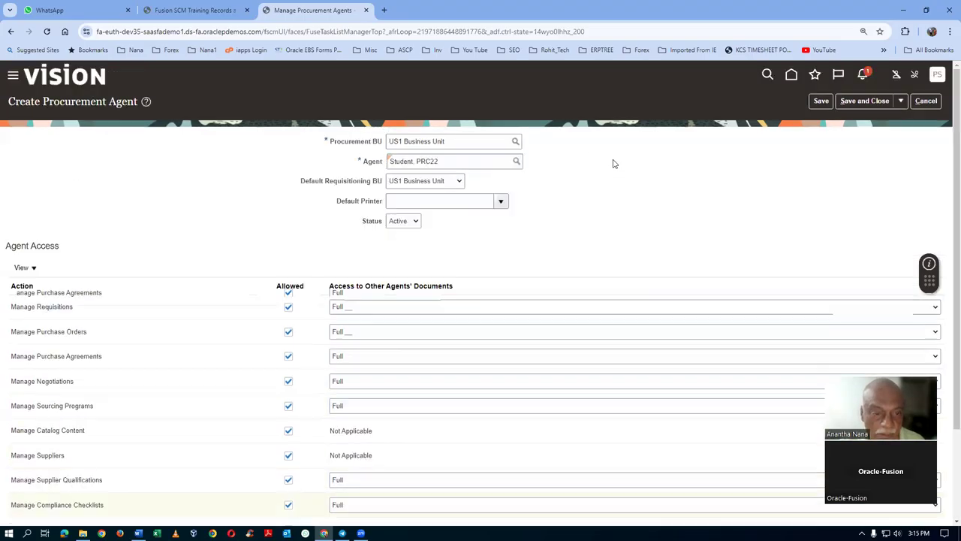
left_click(873, 101)
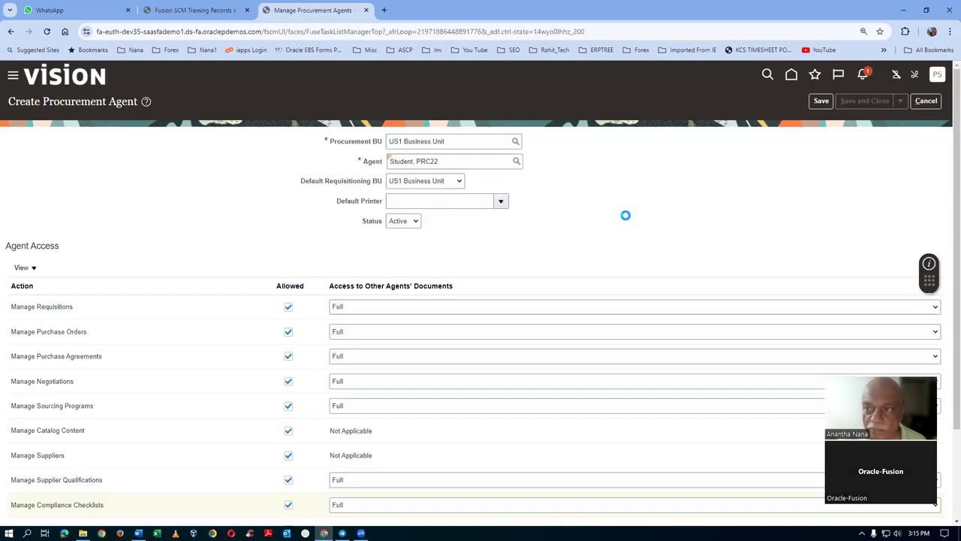
left_click(506, 196)
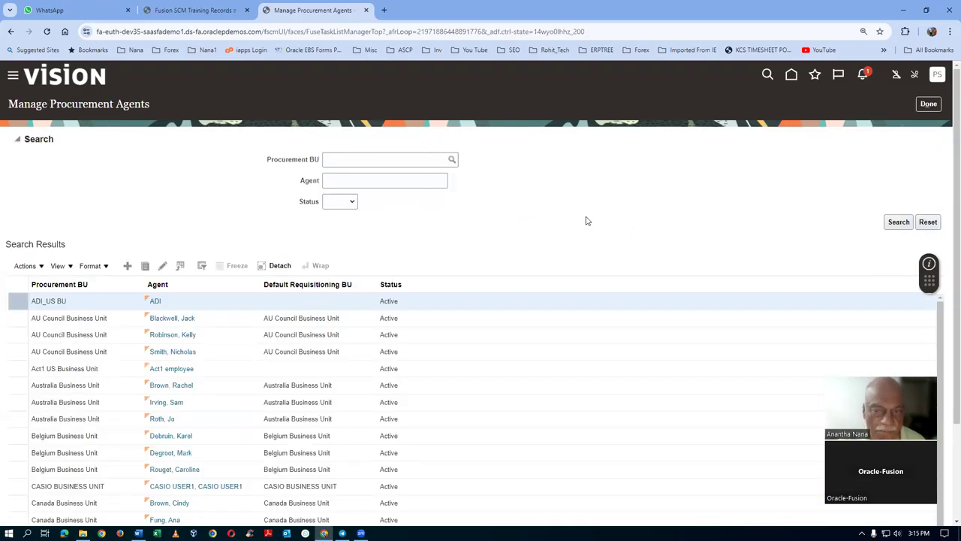
Leave the procurement agents task and go to the Offerings list in Setup and Maintenance.
left_click(929, 103)
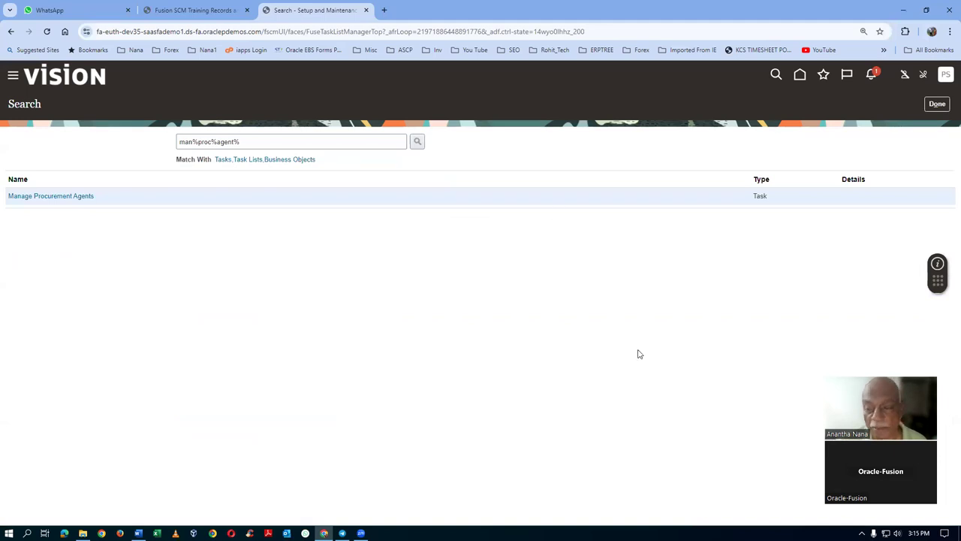
left_click_drag(883, 368, 891, 384)
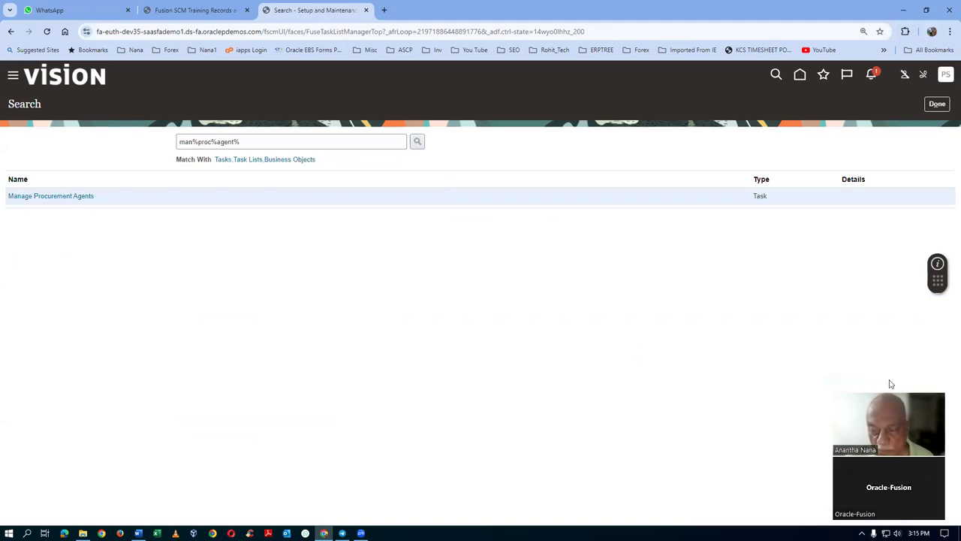
left_click(937, 104)
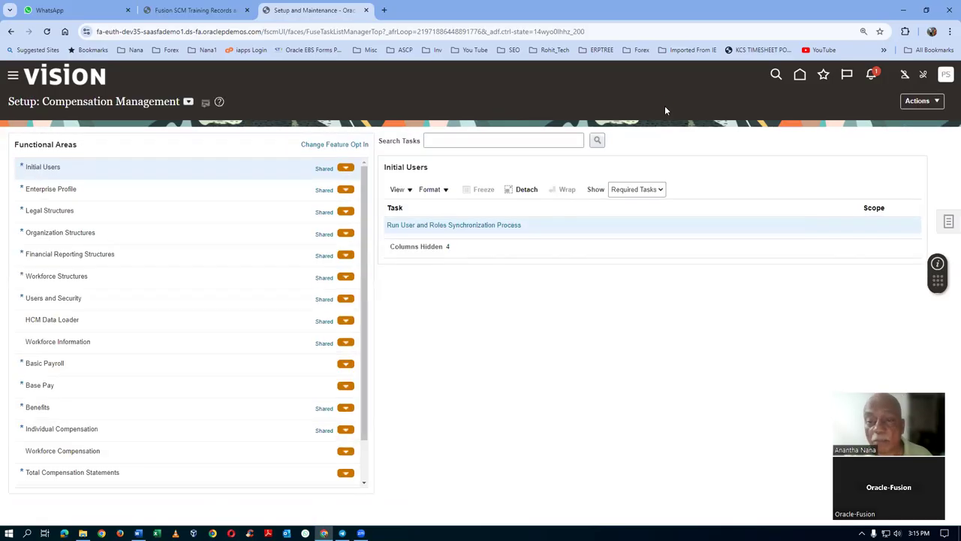
left_click(920, 100)
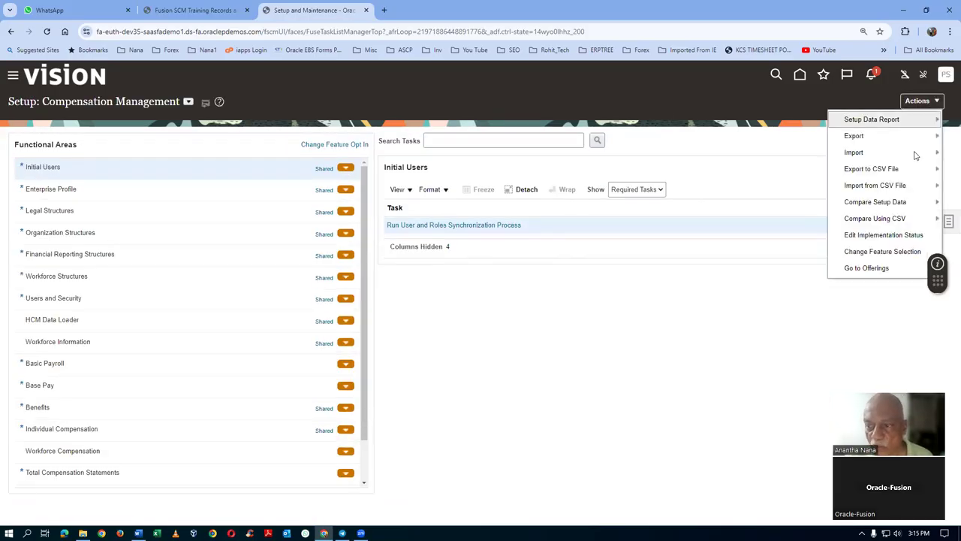
left_click(871, 268)
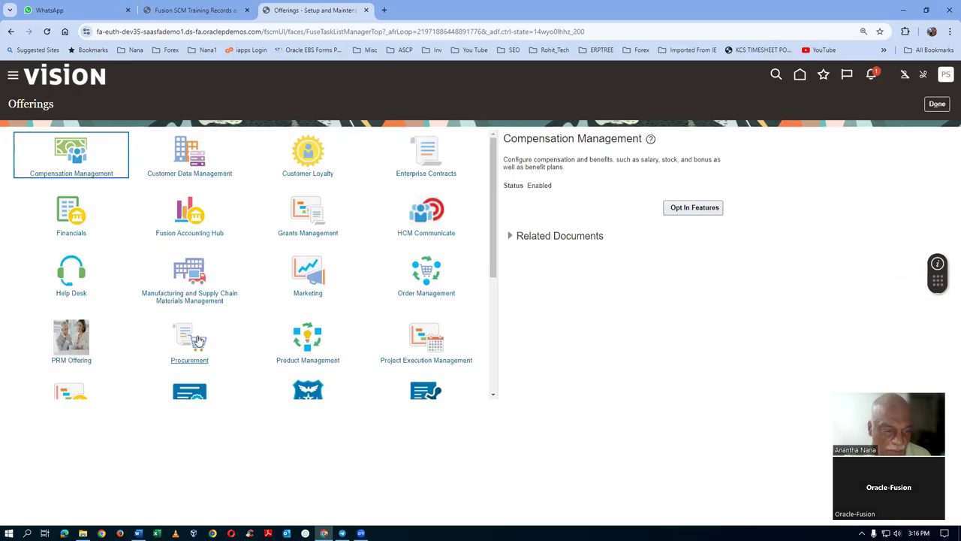
Select the Procurement offering and open its Opt In Features page.
left_click(198, 337)
left_click(691, 207)
left_click_drag(945, 278, 674, 94)
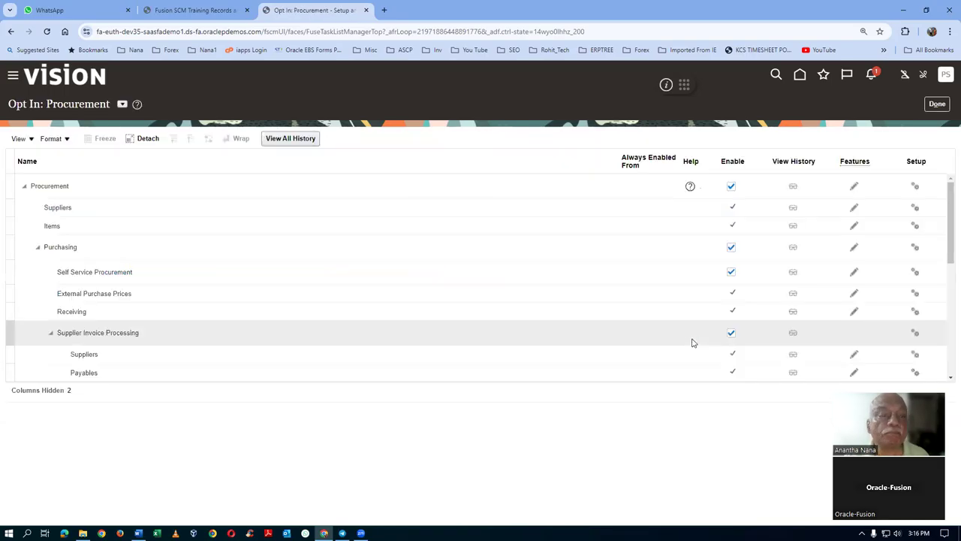
Edit the Suppliers area features and bring up the Approve Internal Changes on Supplier Profile options.
left_click(98, 208)
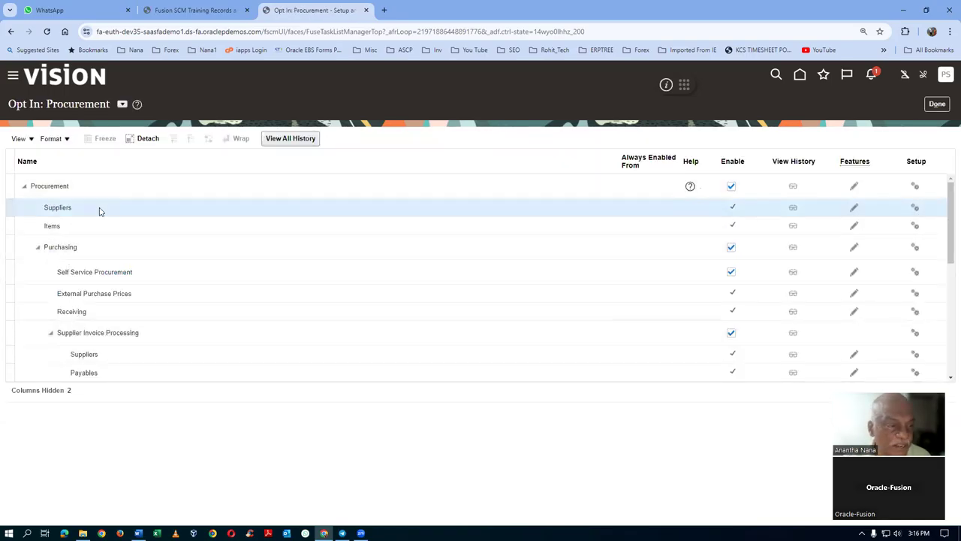
left_click(855, 211)
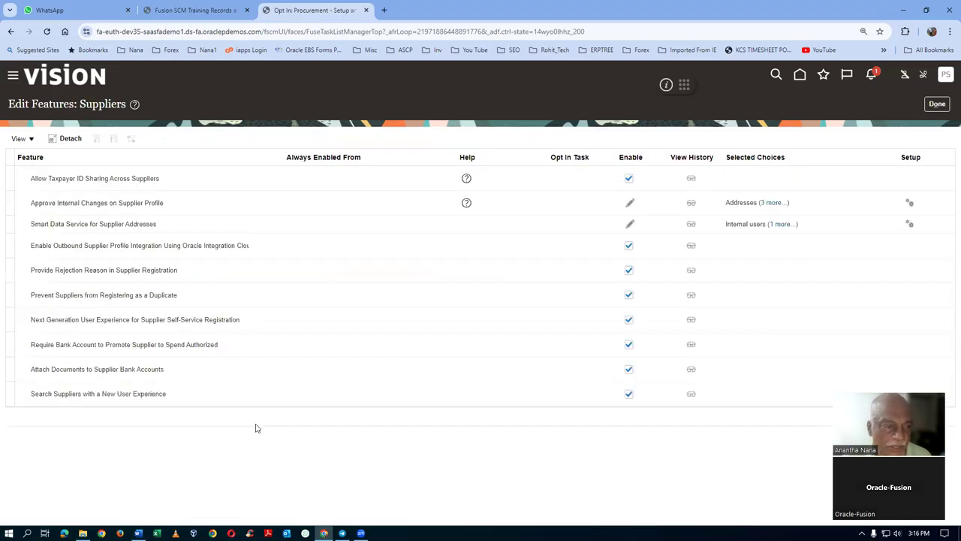
left_click(208, 206)
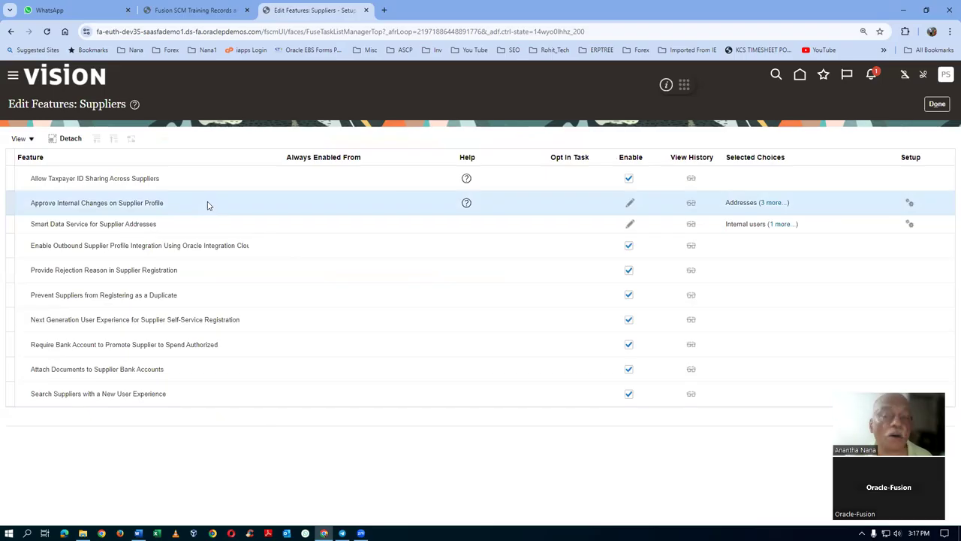
left_click(630, 204)
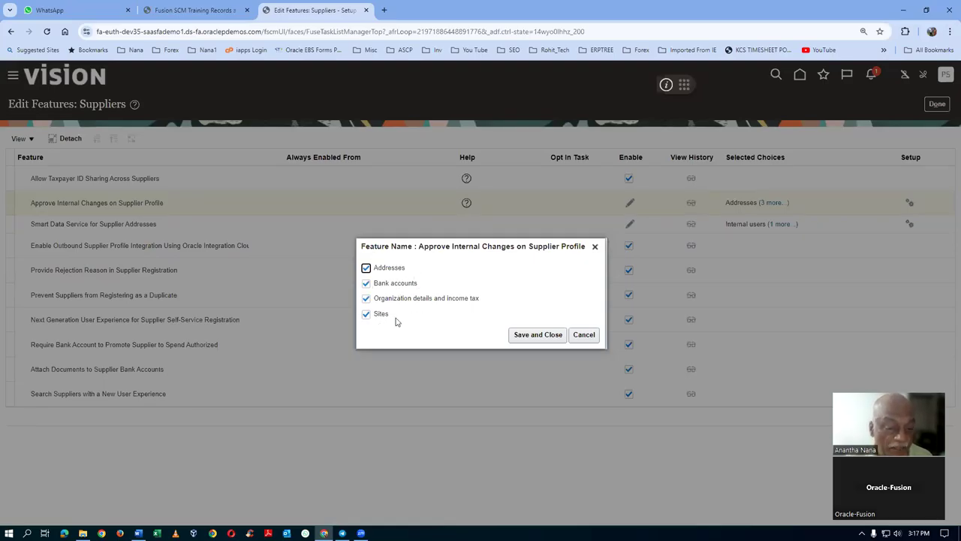
Uncheck Addresses, Bank accounts, Organization details and income tax, and Sites, then save and finish.
left_click(366, 268)
left_click(366, 284)
left_click(366, 299)
left_click(366, 314)
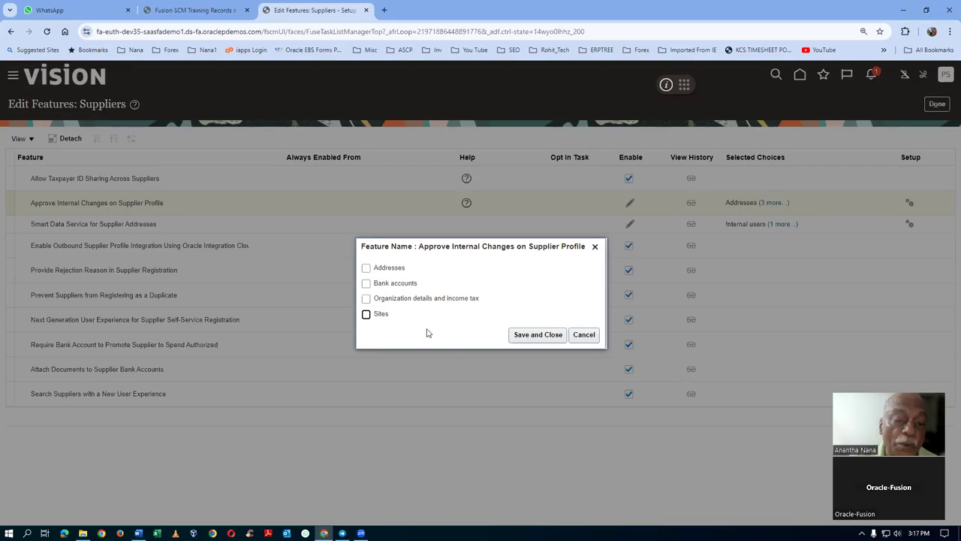
left_click(554, 336)
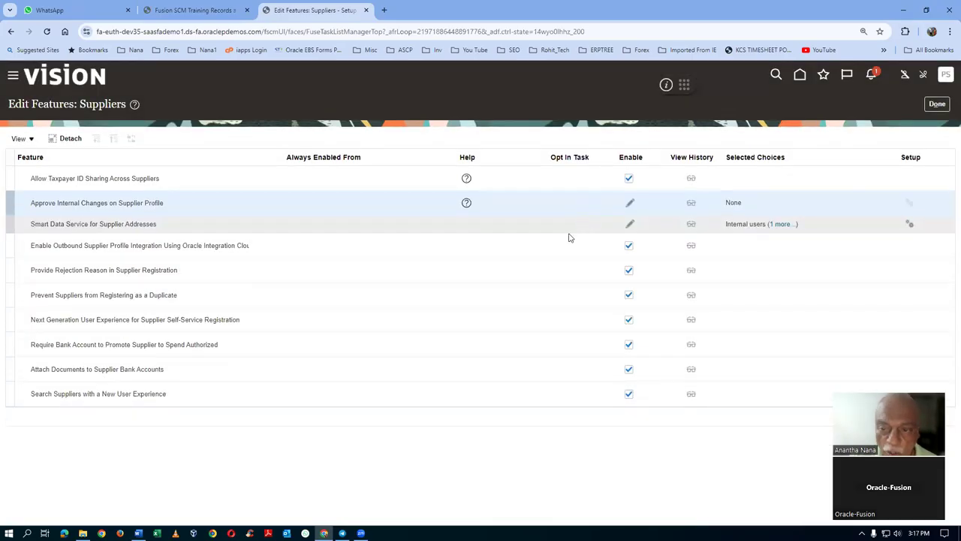
left_click(936, 103)
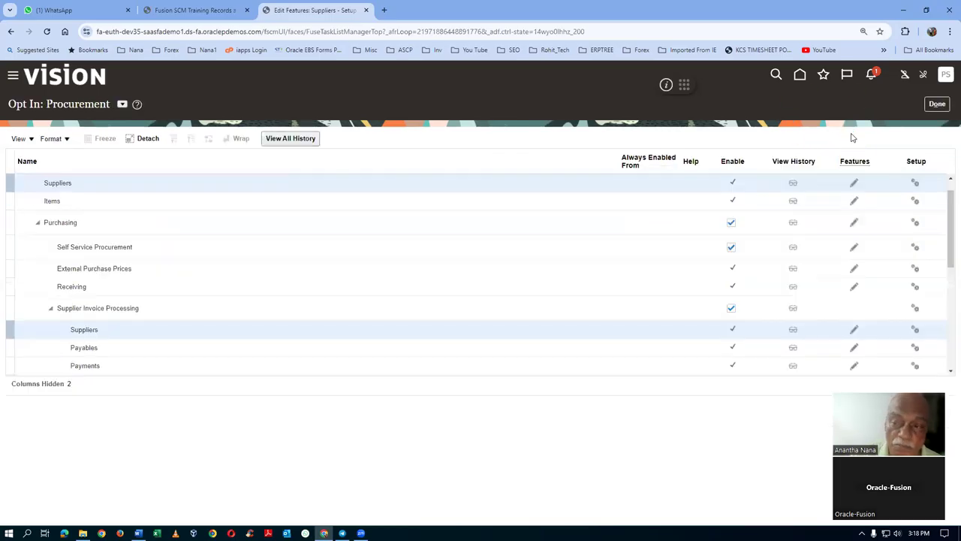
Complete the Procurement opt-in, bring up the Settings and Actions menu, and switch to WhatsApp.
left_click(937, 103)
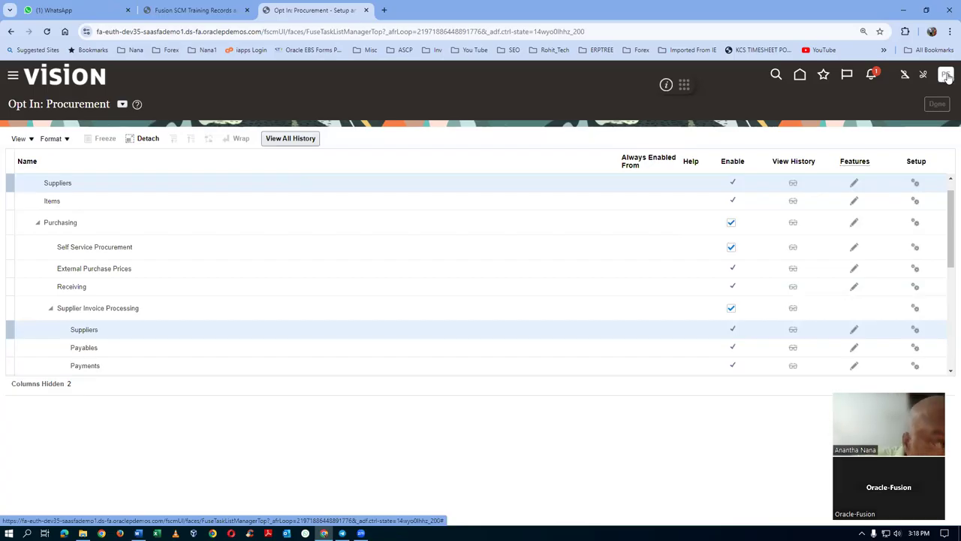
left_click(948, 77)
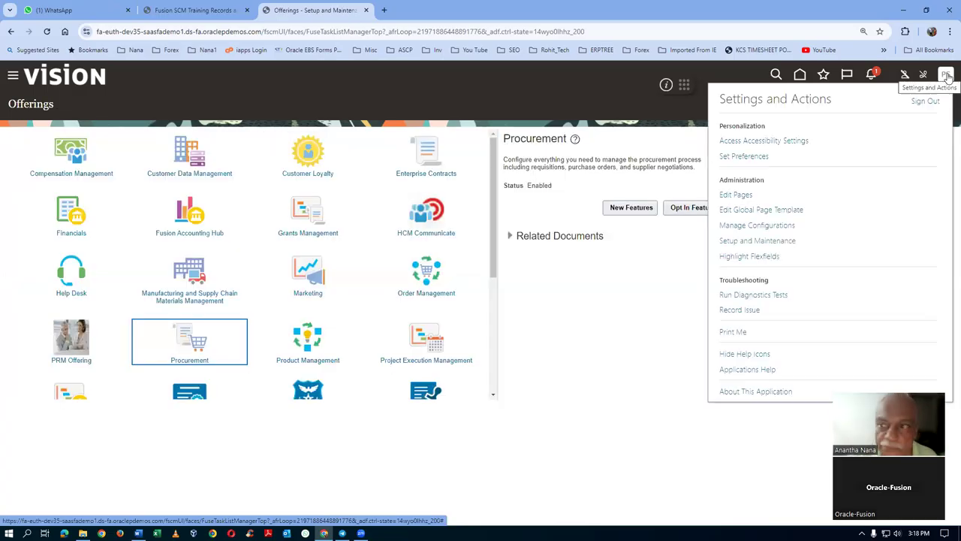
left_click(59, 11)
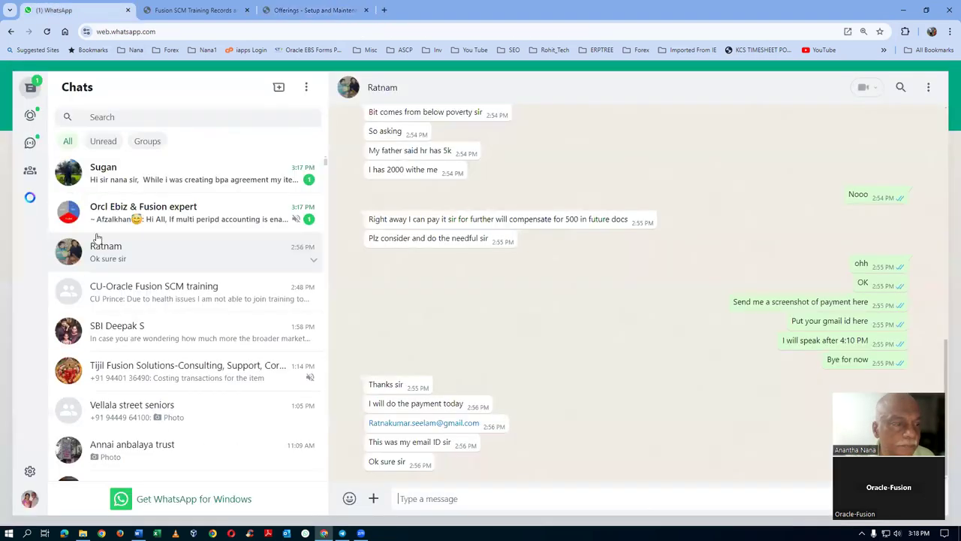
Read the unread BPA agreement chat, check the Fusion SCM Training Records page, then return to Offerings.
left_click(142, 174)
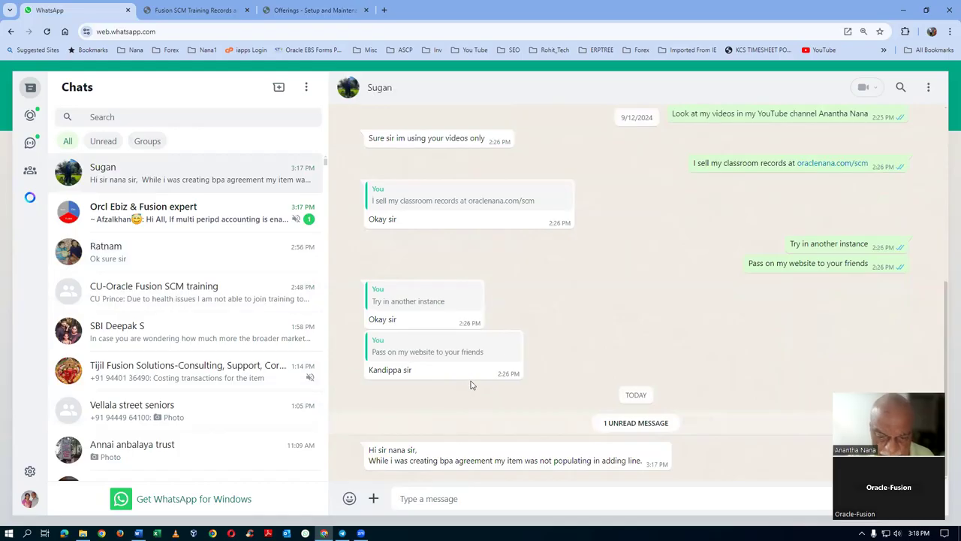
left_click(176, 10)
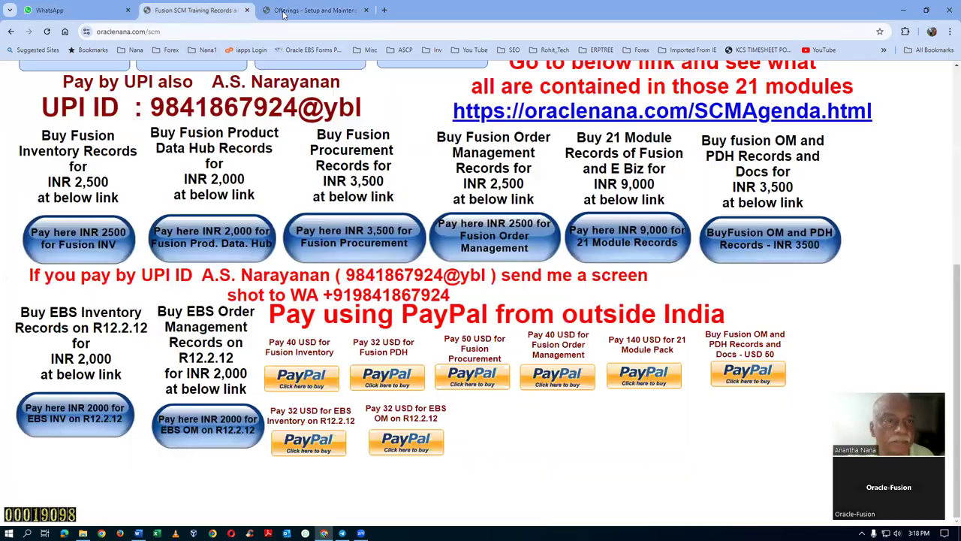
left_click(50, 12)
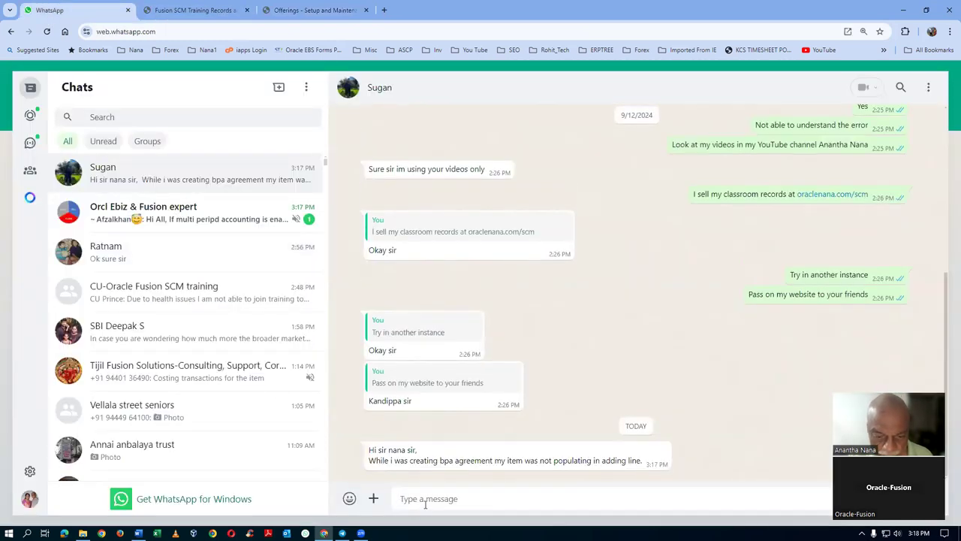
left_click(191, 10)
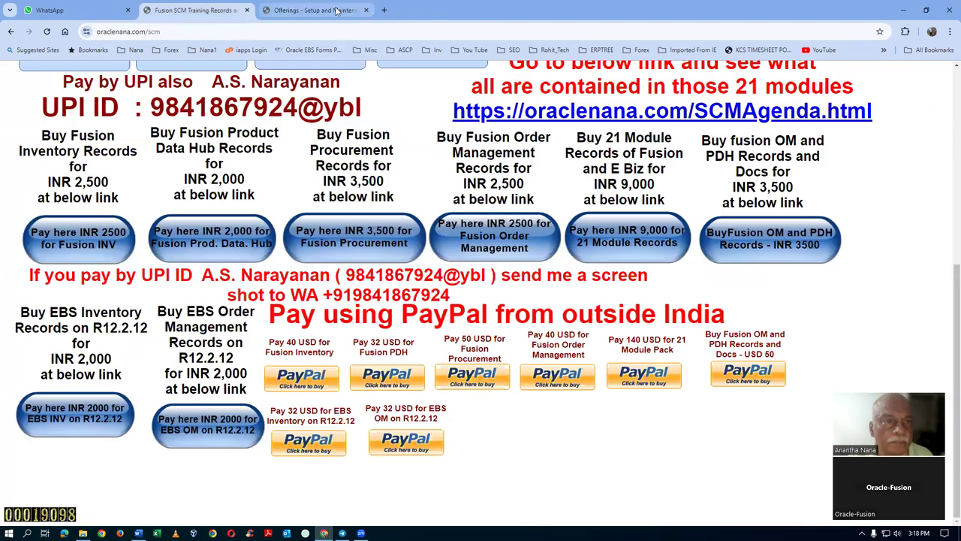
left_click(340, 11)
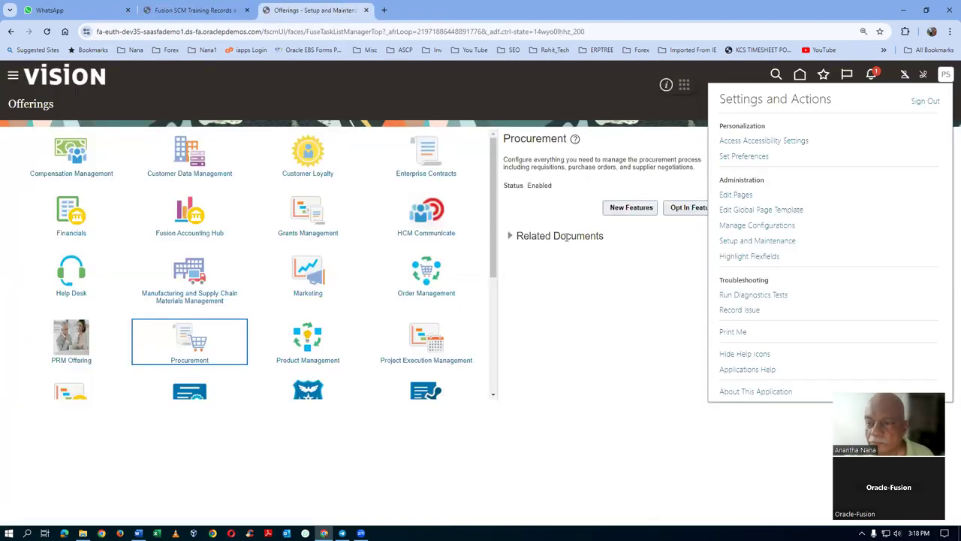
Sign out of Oracle Fusion, confirm the sign-out, and go to the WhatsApp chat.
left_click(927, 100)
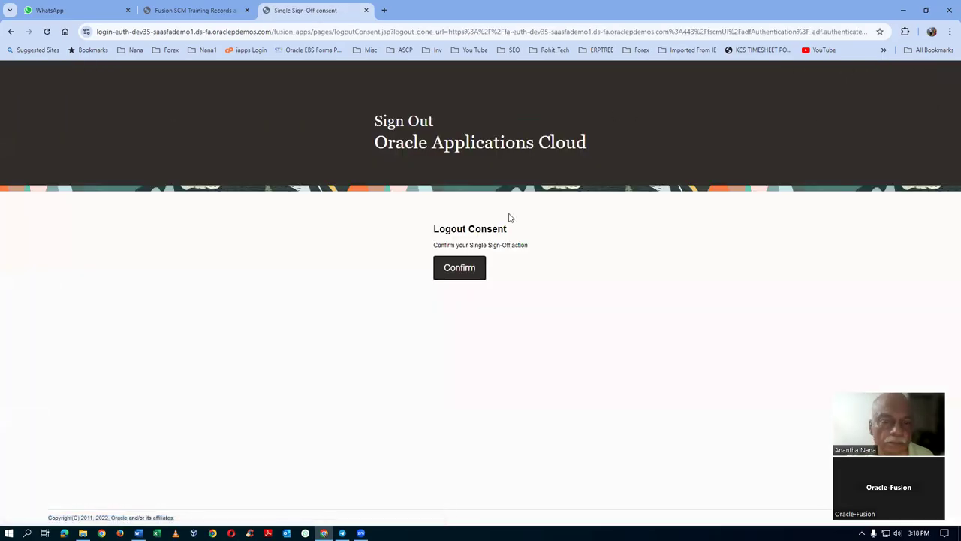
left_click(465, 271)
left_click(48, 11)
Send the replies 'In a class' and 'after 4:10 PM' to the waiting chat.
left_click(470, 497)
type("In a ")
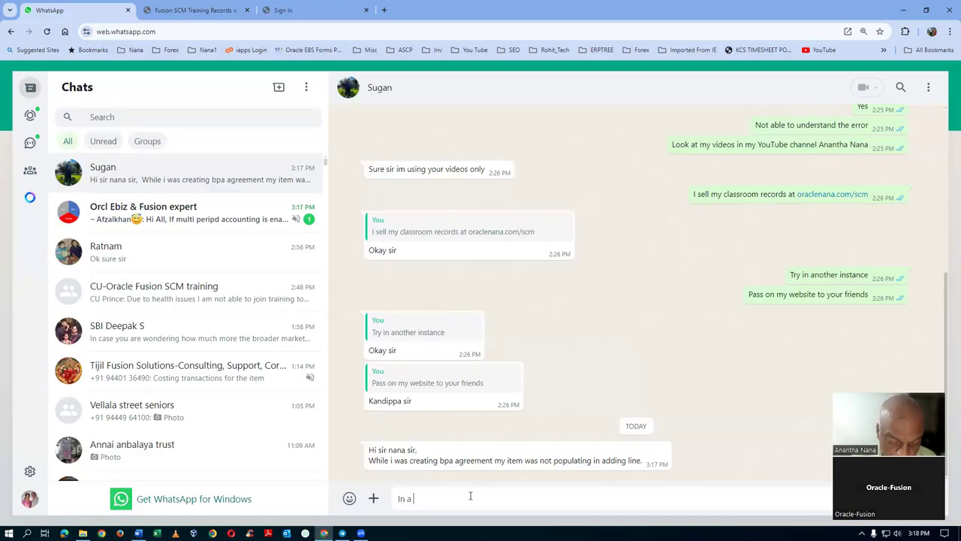
type("class")
key("Return")
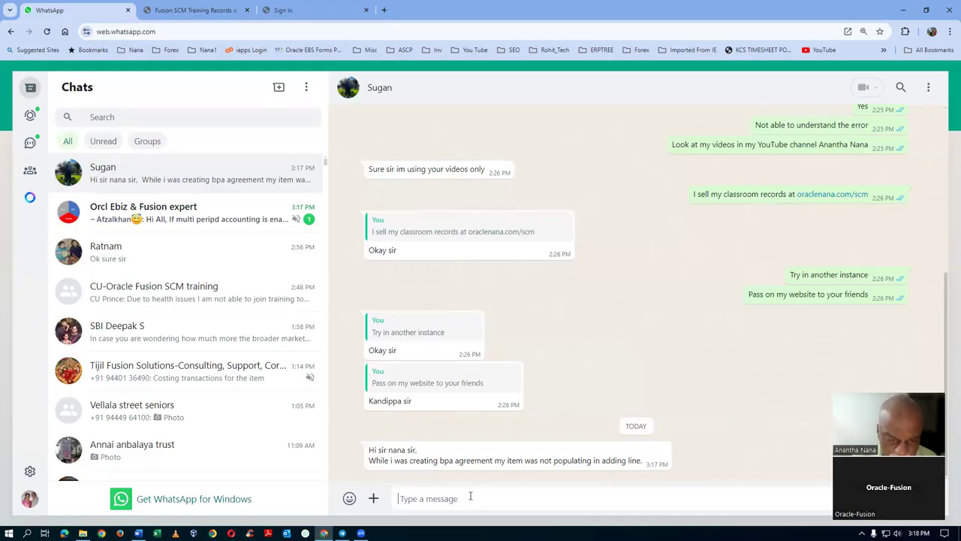
type("after 4")
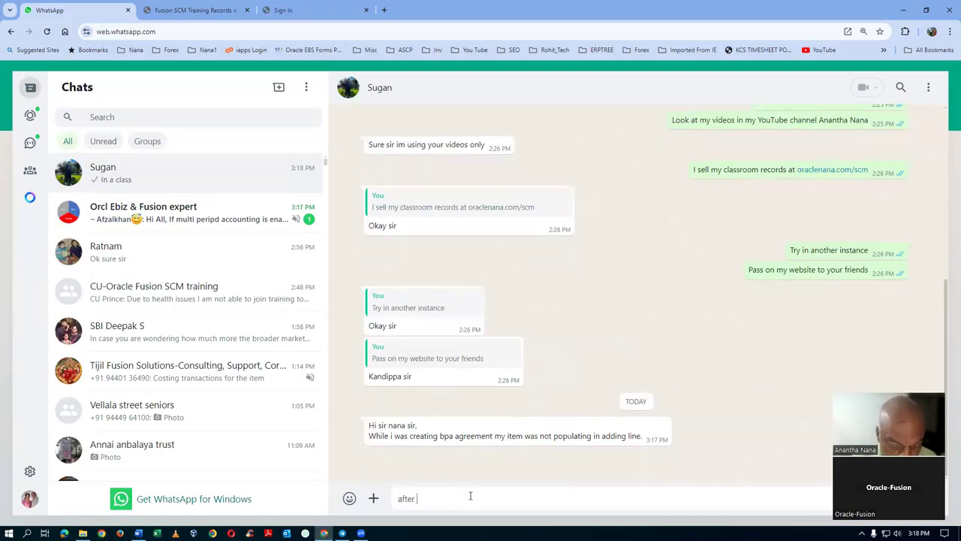
type("PM")
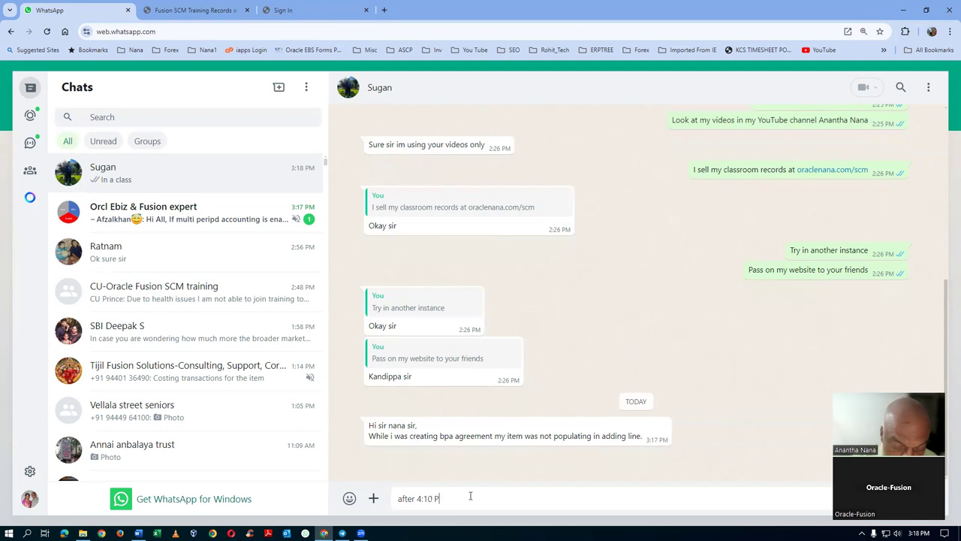
key("Return")
mouse_move(767, 235)
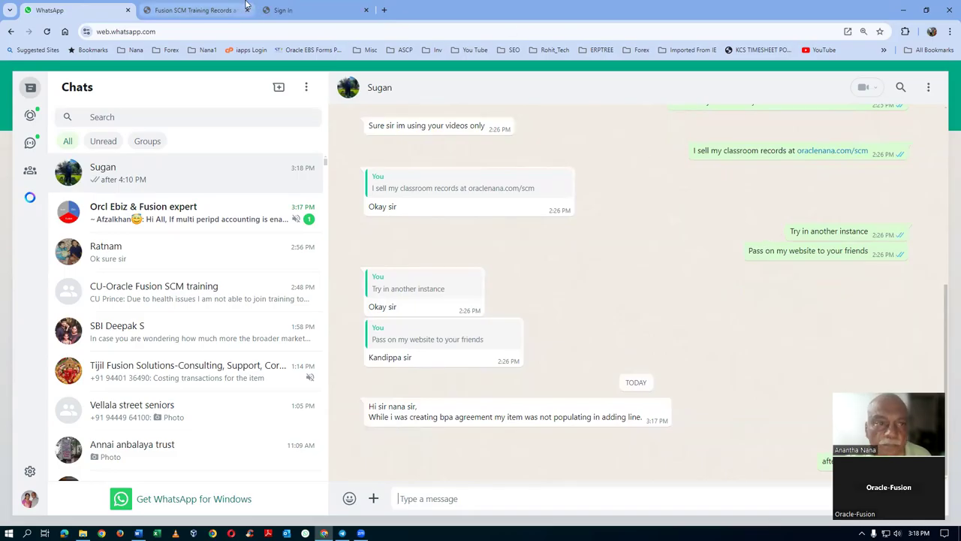
left_click(300, 10)
Sign back in to Oracle Fusion and open the Procurement Suppliers work area.
left_click(426, 331)
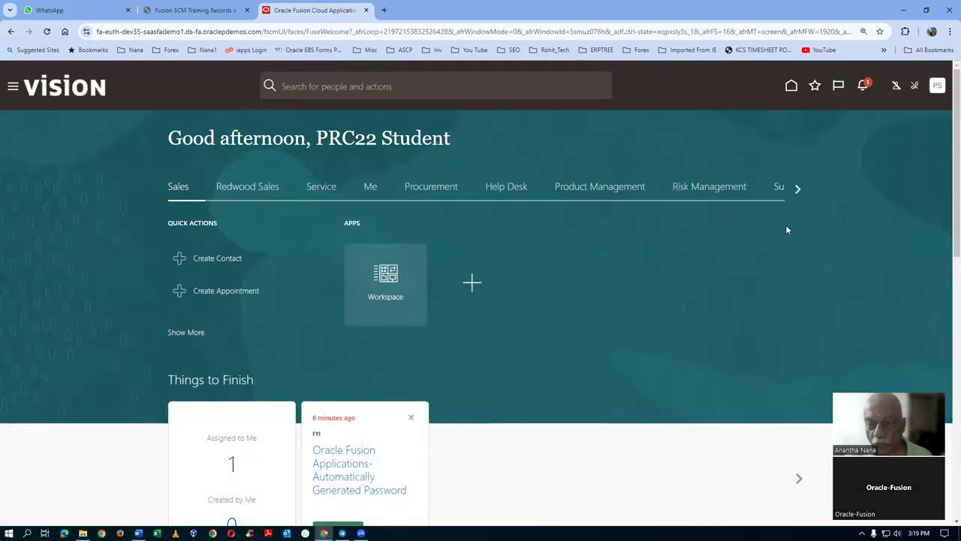
left_click(441, 194)
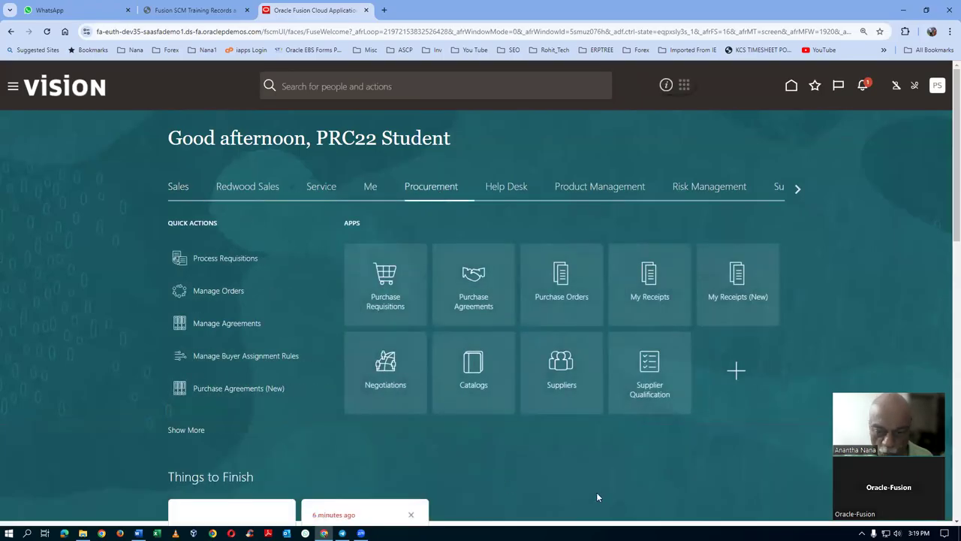
left_click(576, 395)
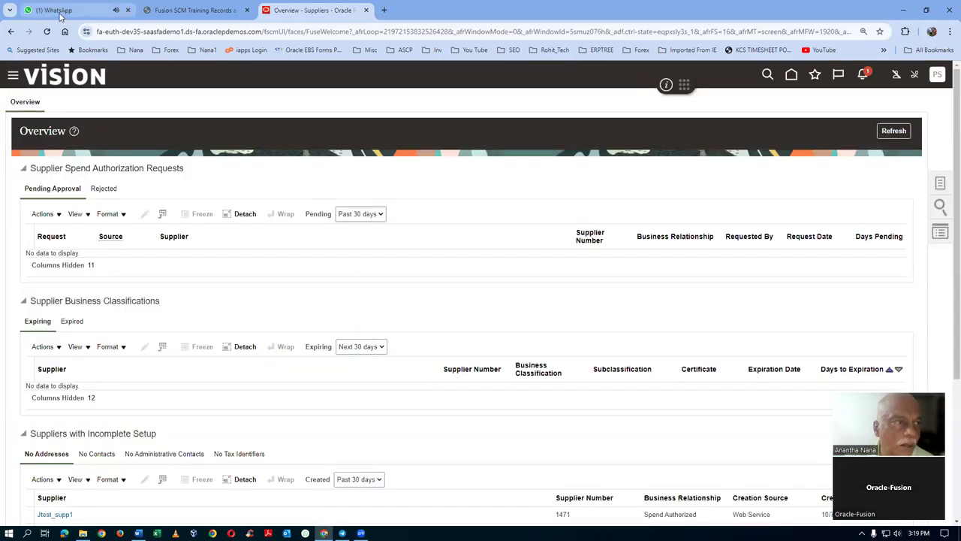
left_click(60, 13)
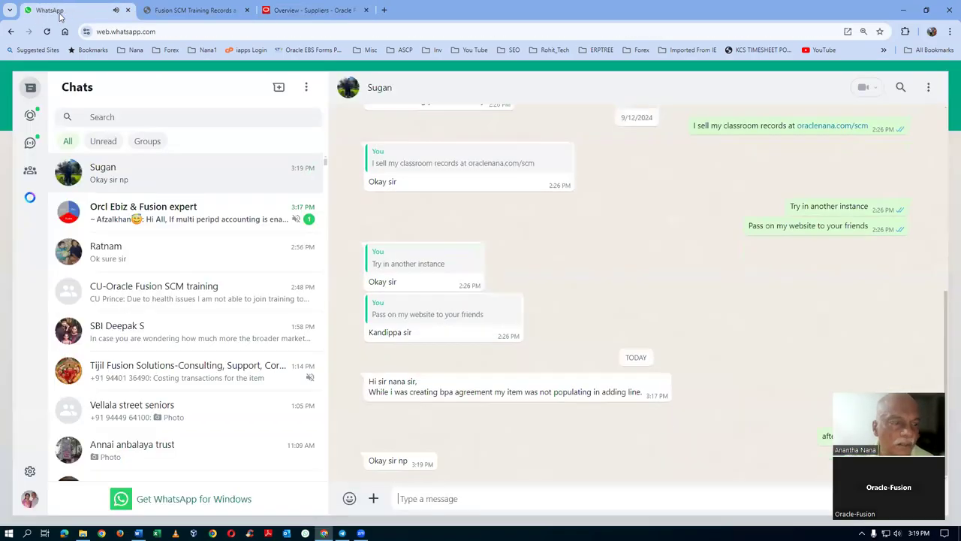
left_click(312, 10)
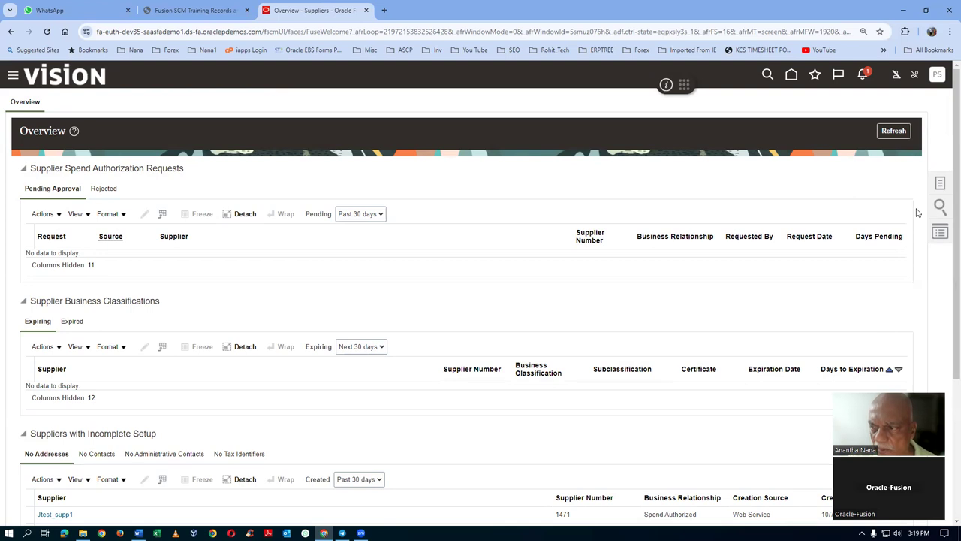
Start a new supplier named a01_cons_sup, then cancel the Create Supplier dialog.
left_click(942, 183)
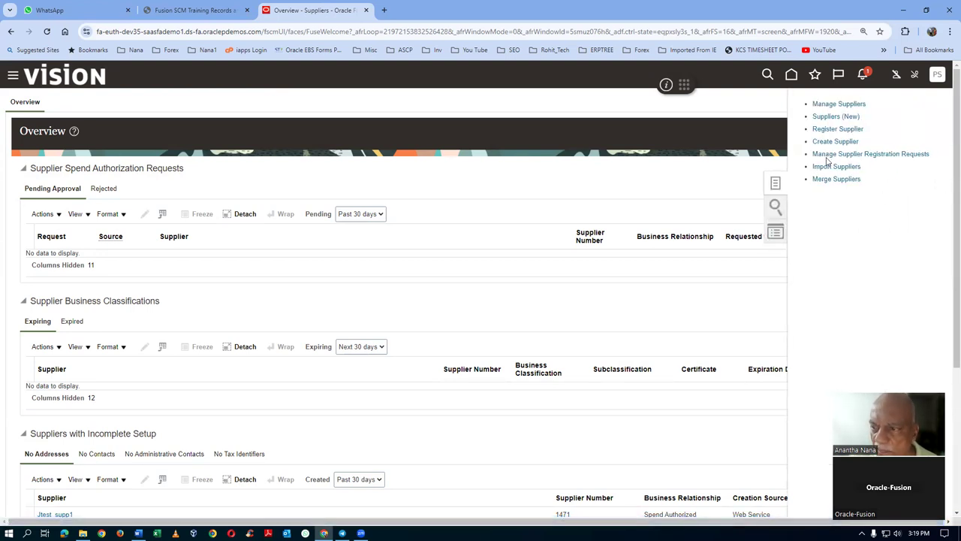
left_click(833, 141)
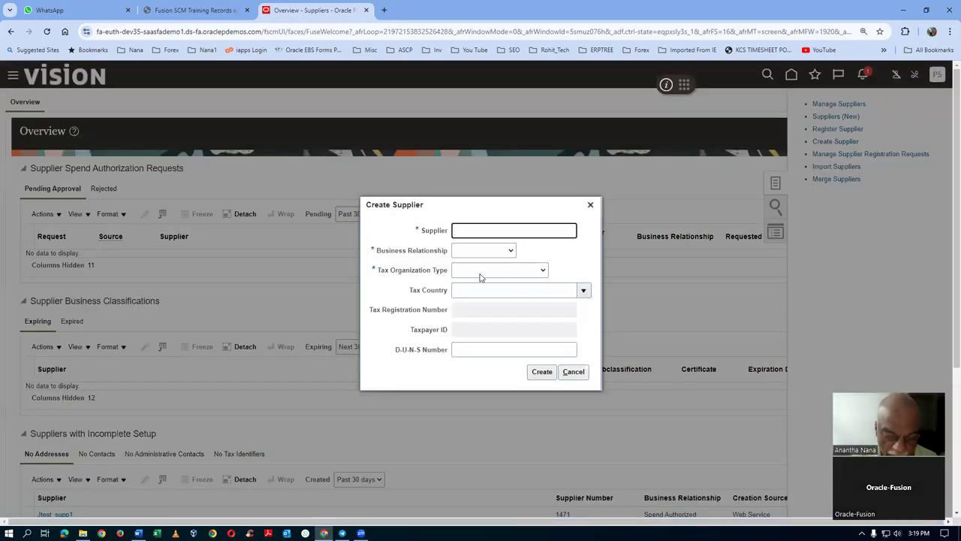
type("a01")
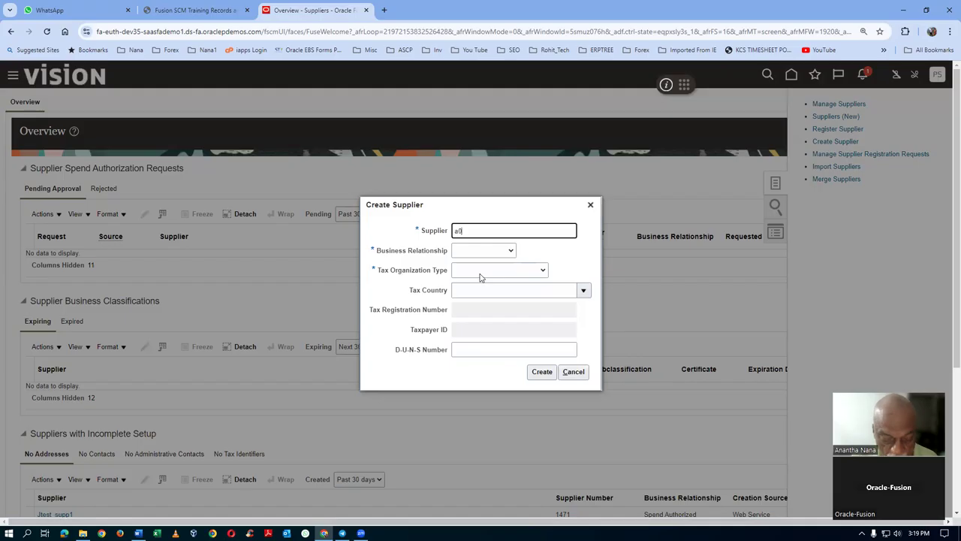
type("_cons_sup_")
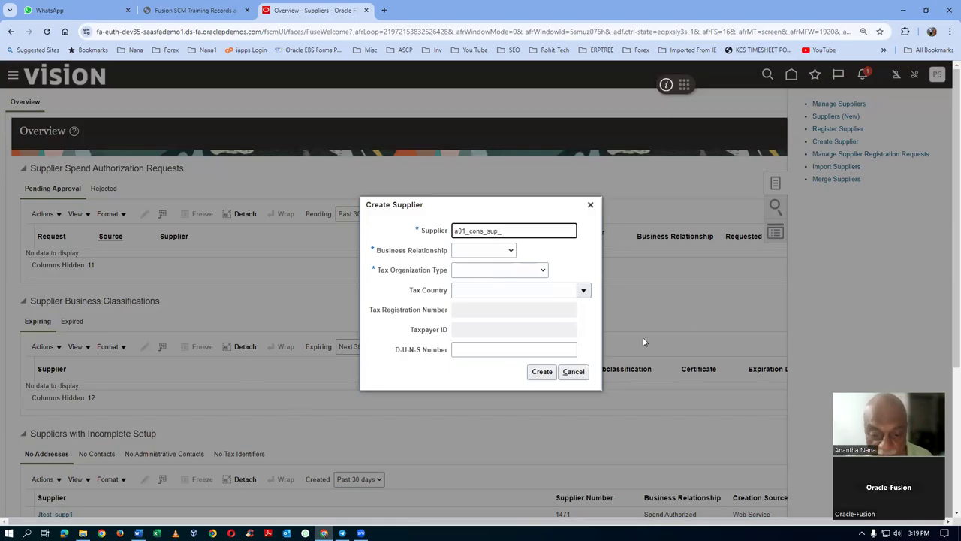
left_click(573, 371)
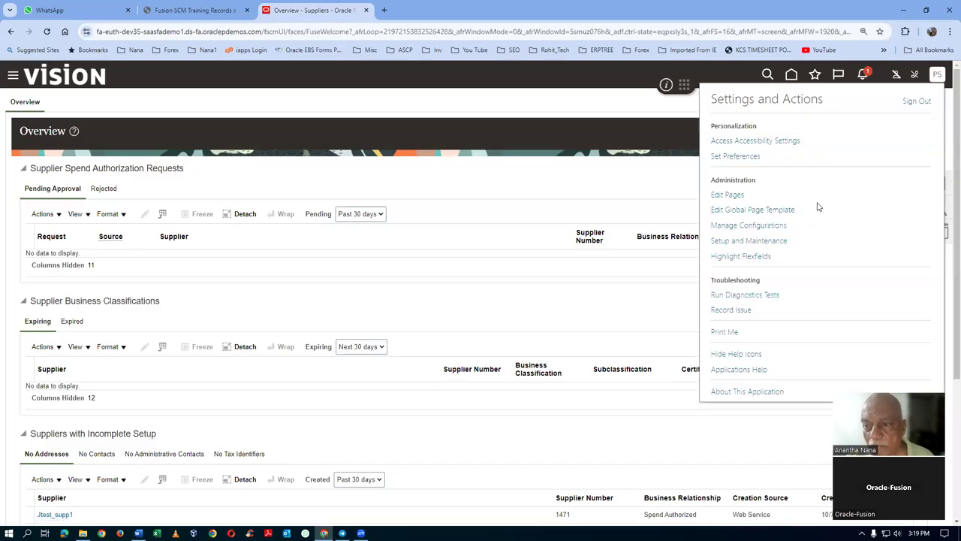
In Setup and Maintenance, search conf%proc%busi%funct% and open Configure Procurement Business Function.
left_click(781, 240)
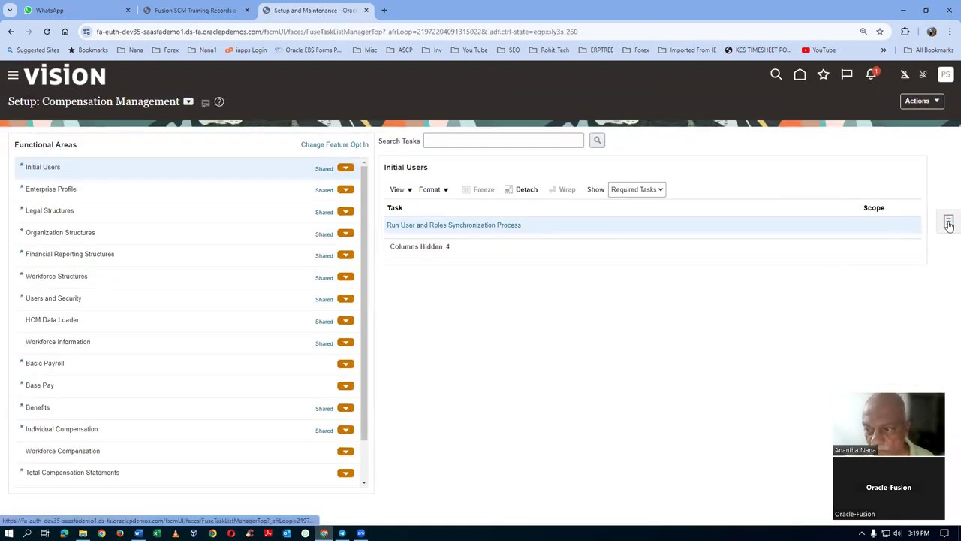
left_click(949, 222)
left_click(824, 226)
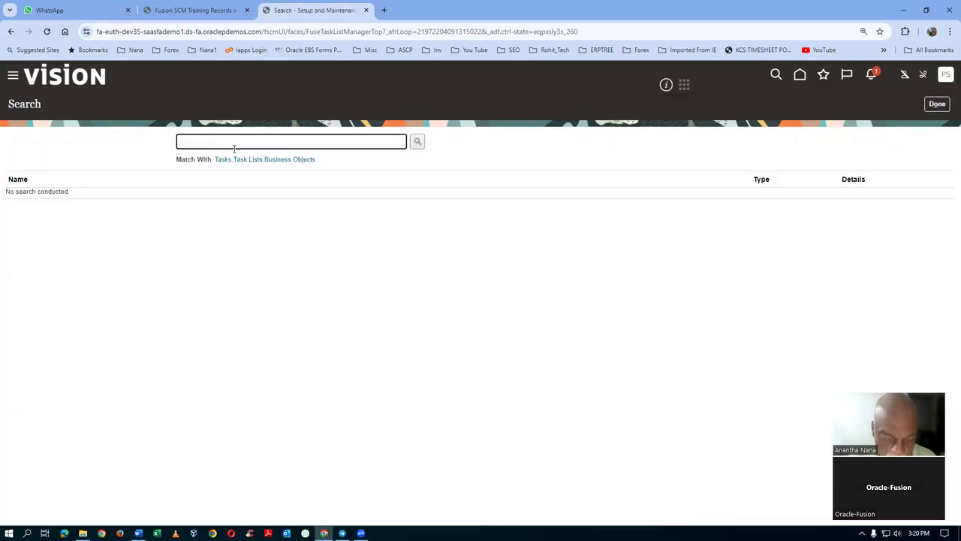
type("conf%proc%busi%func")
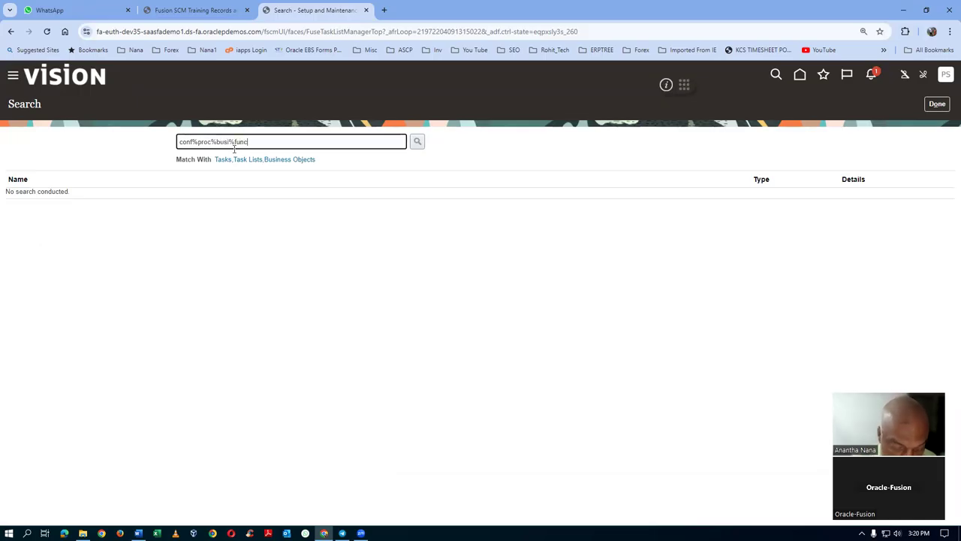
type("t%")
key("Return")
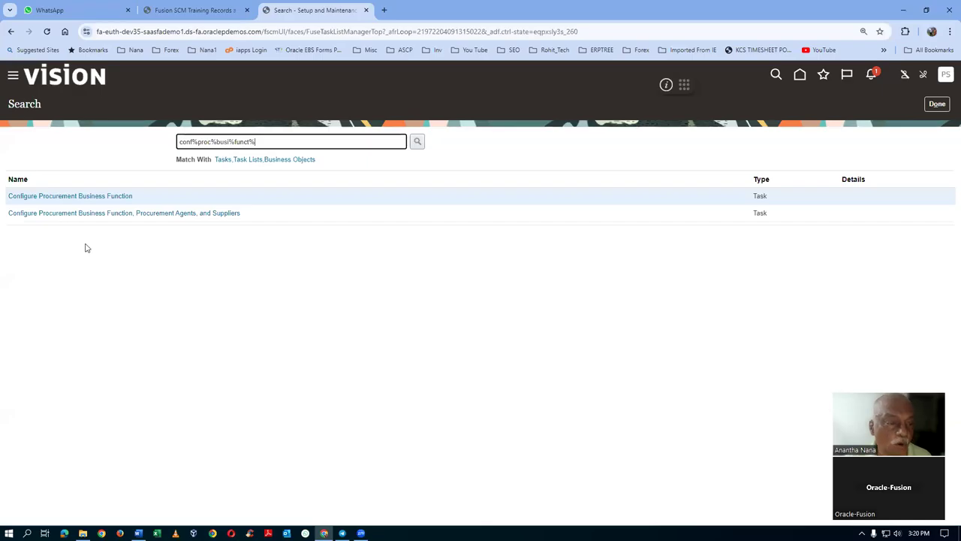
left_click(72, 196)
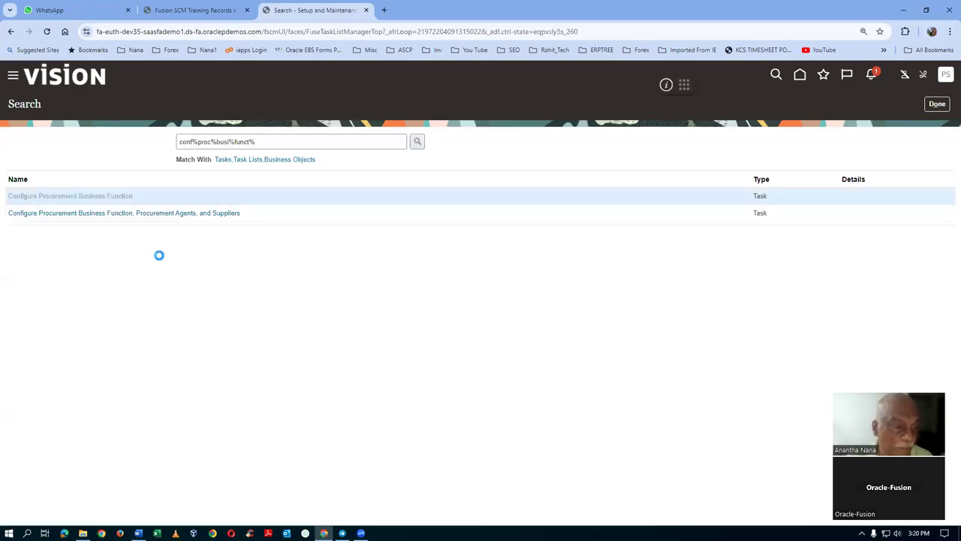
Choose US1 Business Unit as the procurement business unit and confirm.
left_click(443, 289)
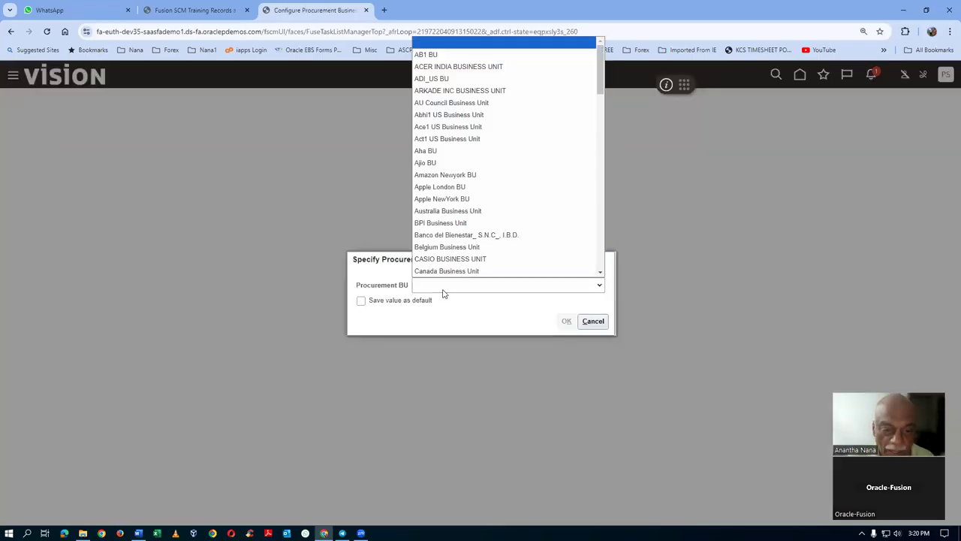
type("US1 Business Unit")
key("Return")
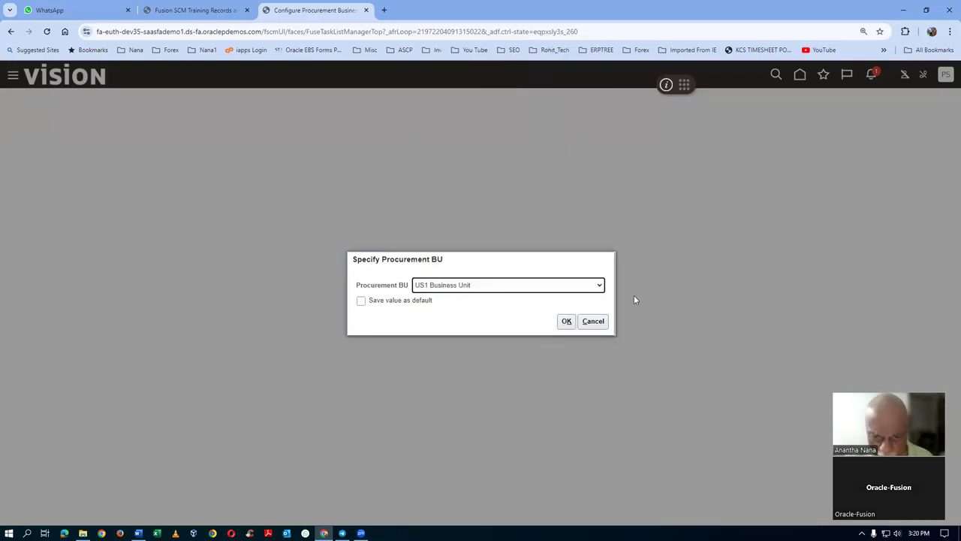
left_click(567, 321)
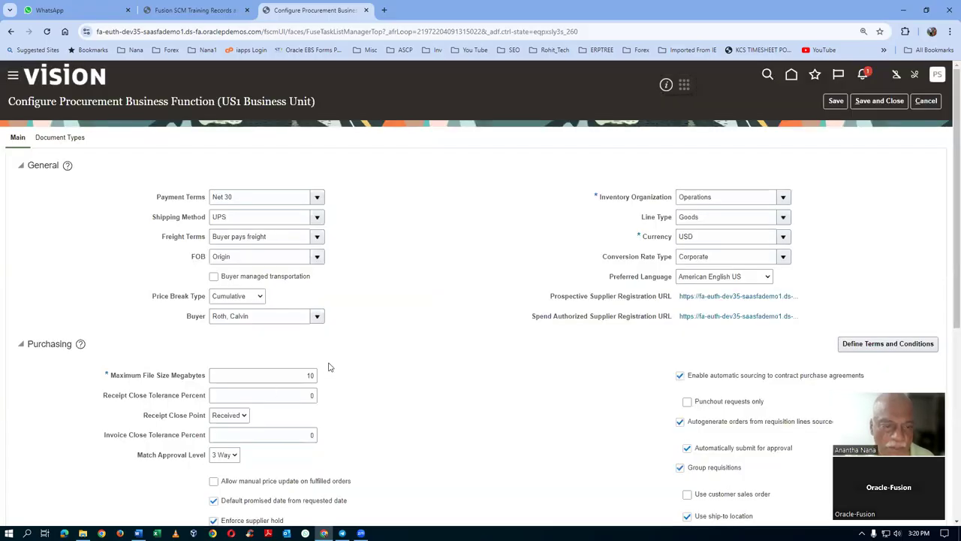
Under Consignment Terms, set Aging Period Days to 7 and Aging Onset Point to Receipt.
scroll(328, 366, "down", 5)
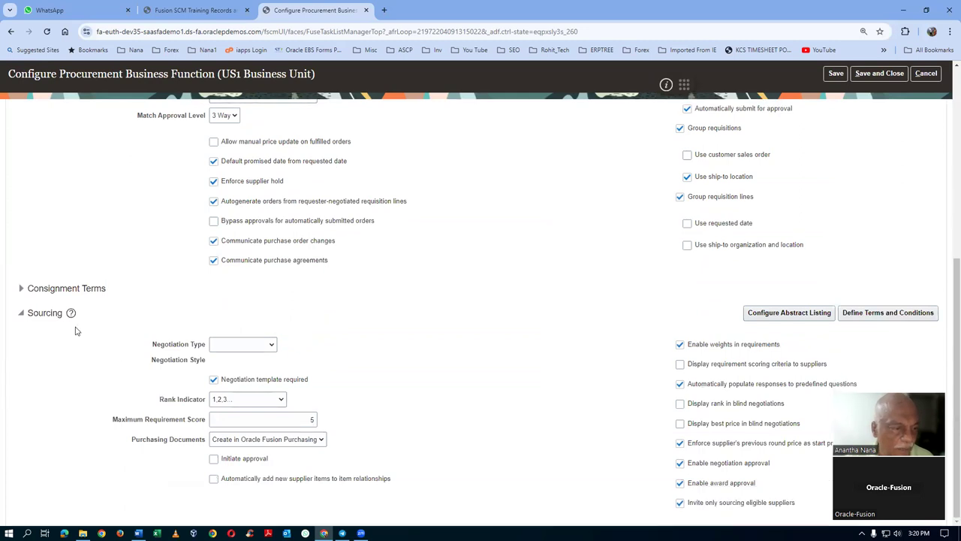
left_click(21, 289)
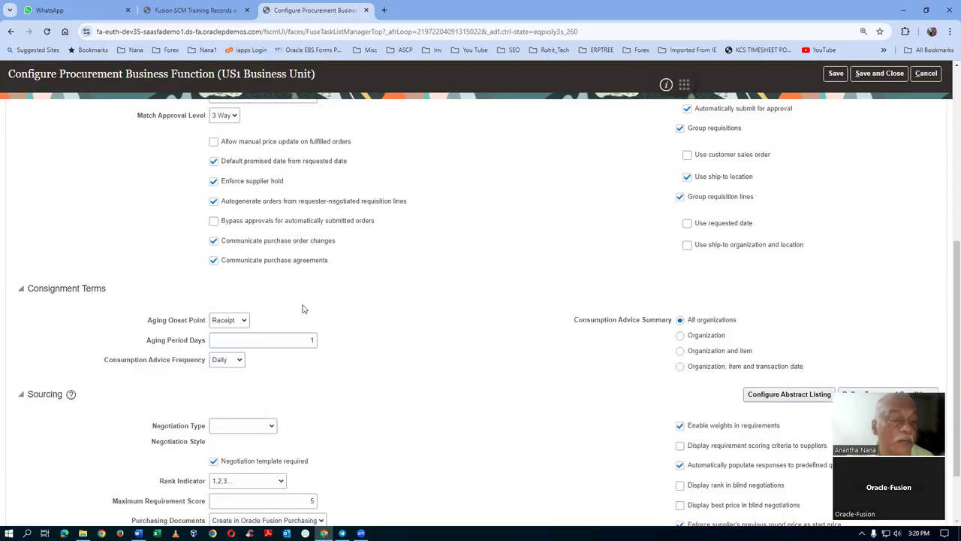
left_click(235, 323)
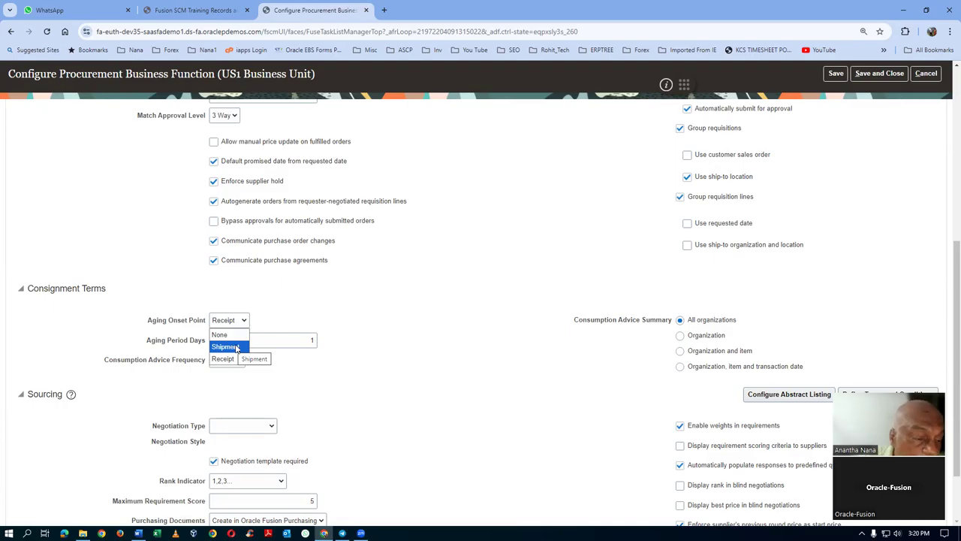
left_click(226, 347)
left_click(271, 341)
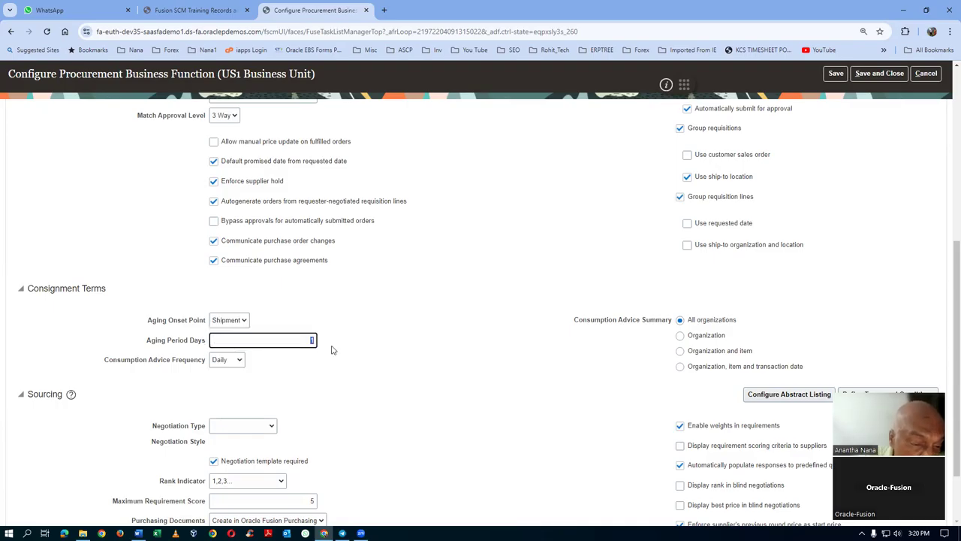
type("7")
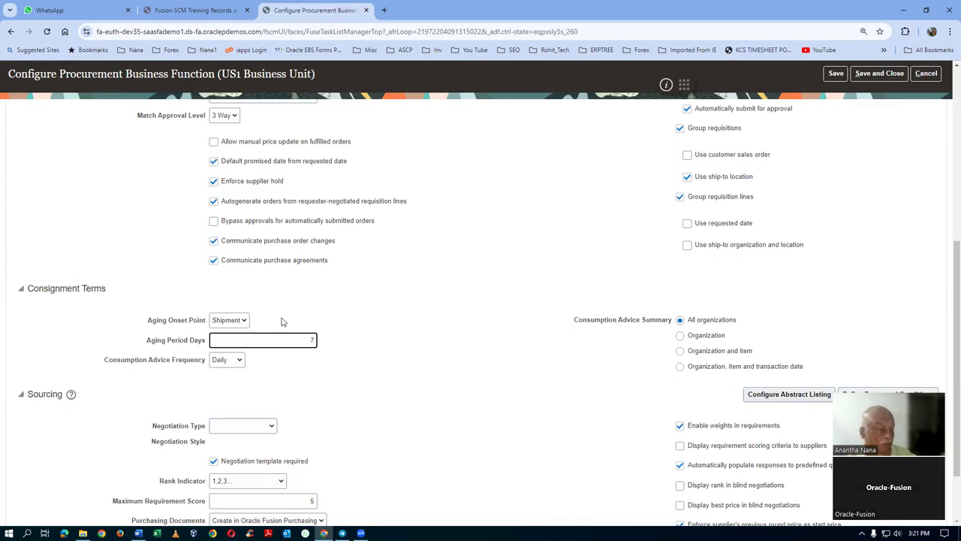
left_click(231, 321)
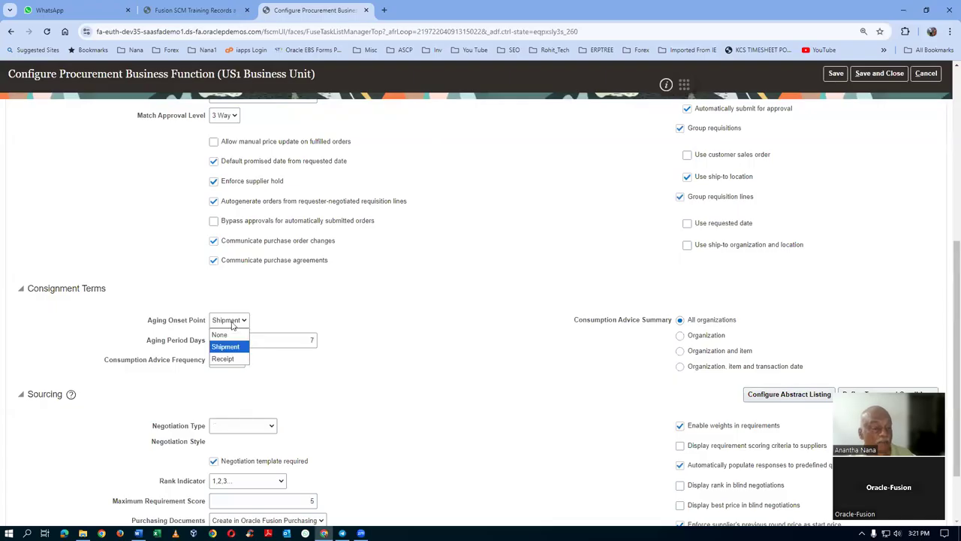
left_click(233, 360)
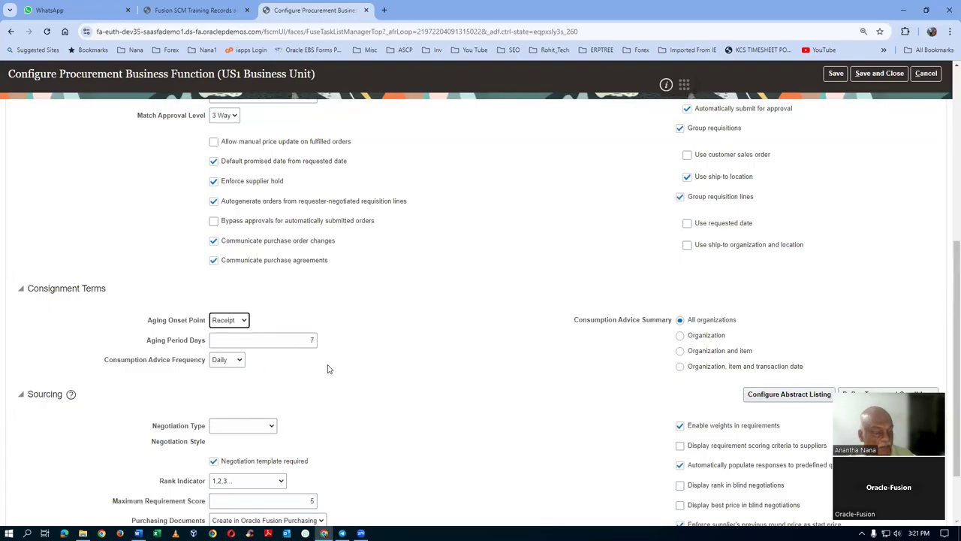
key("alt+Tab")
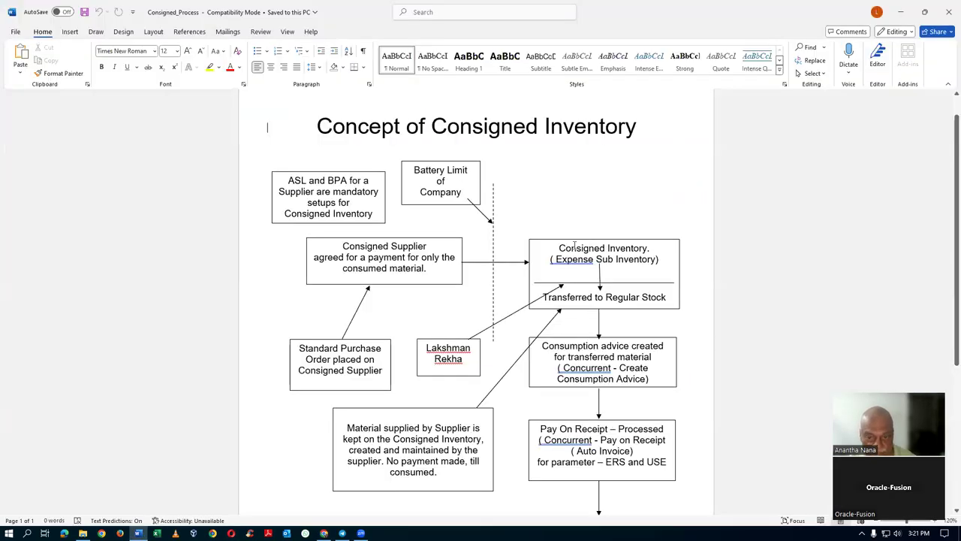
Highlight the Consigned Inventory and Transferred to Regular Stock diagram text, then return to Oracle.
left_click_drag(566, 245, 659, 259)
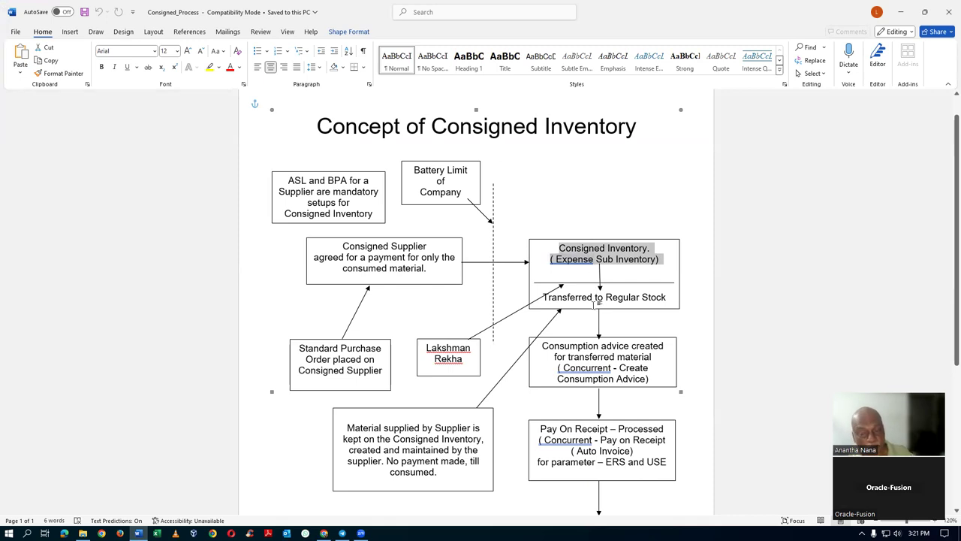
left_click(550, 301)
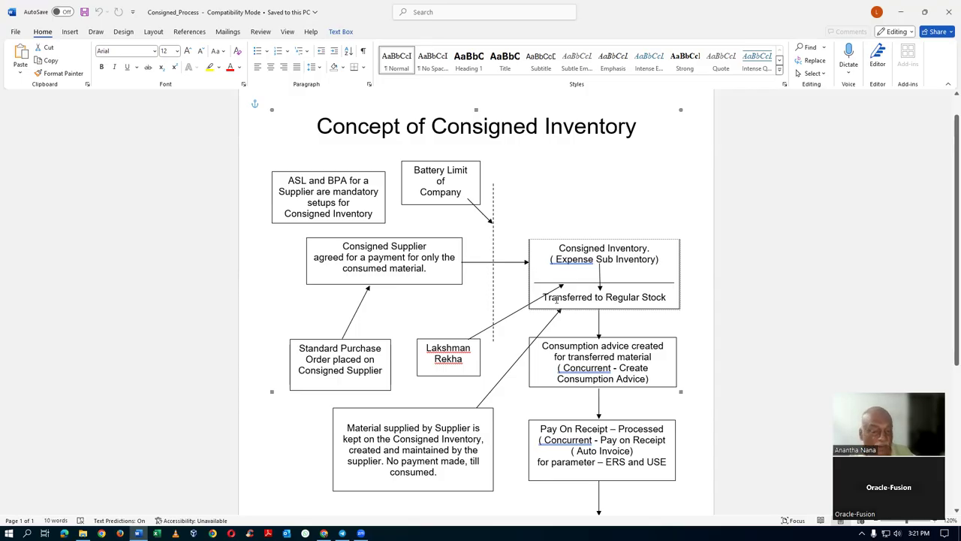
left_click_drag(557, 300, 646, 297)
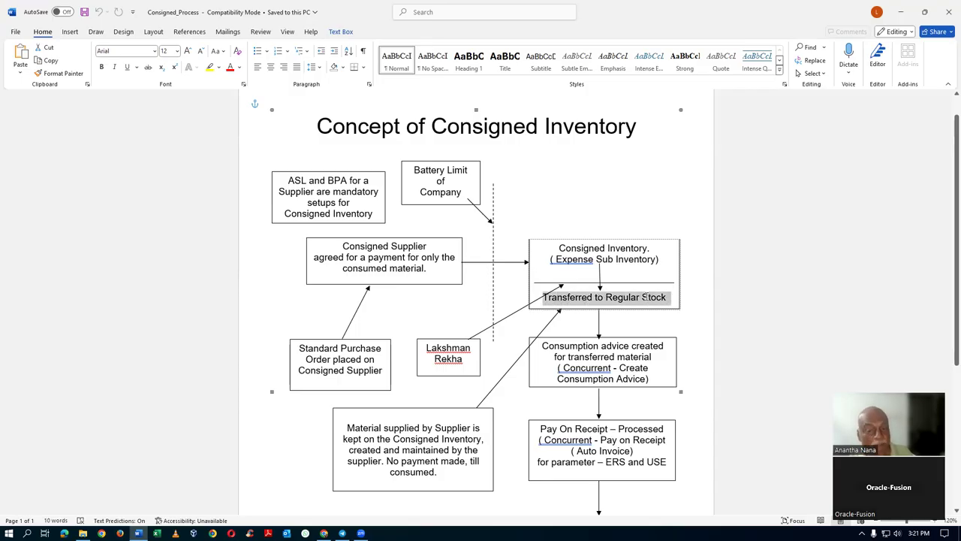
left_click_drag(579, 248, 666, 260)
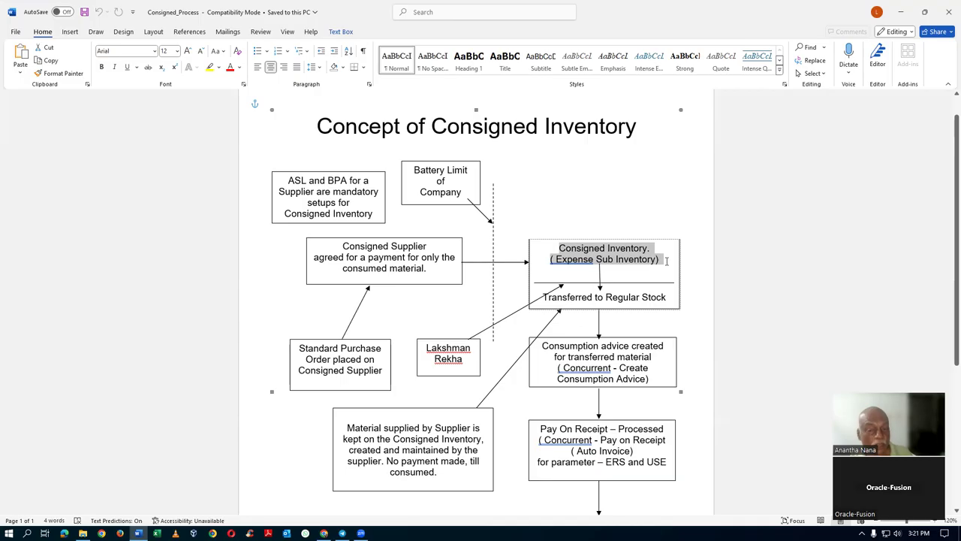
left_click(623, 298)
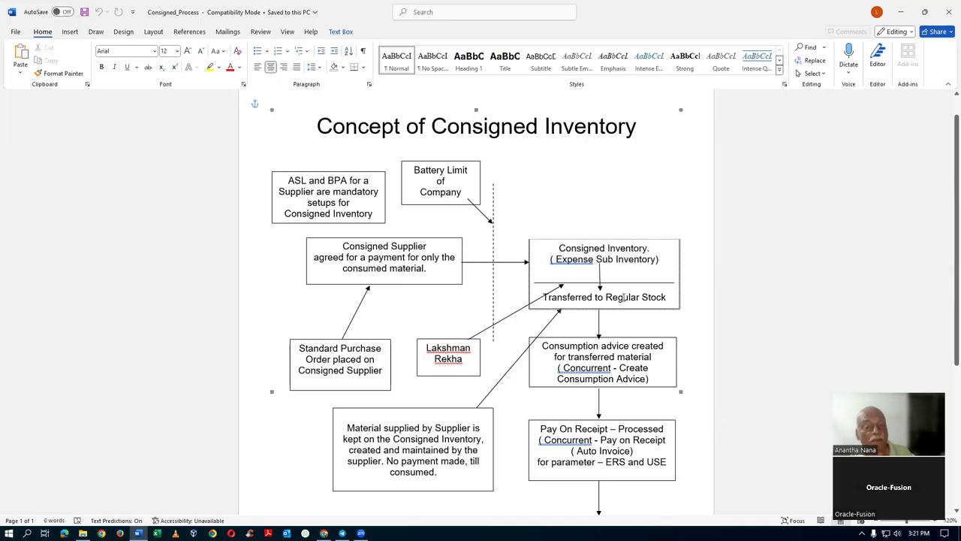
key("alt+Tab")
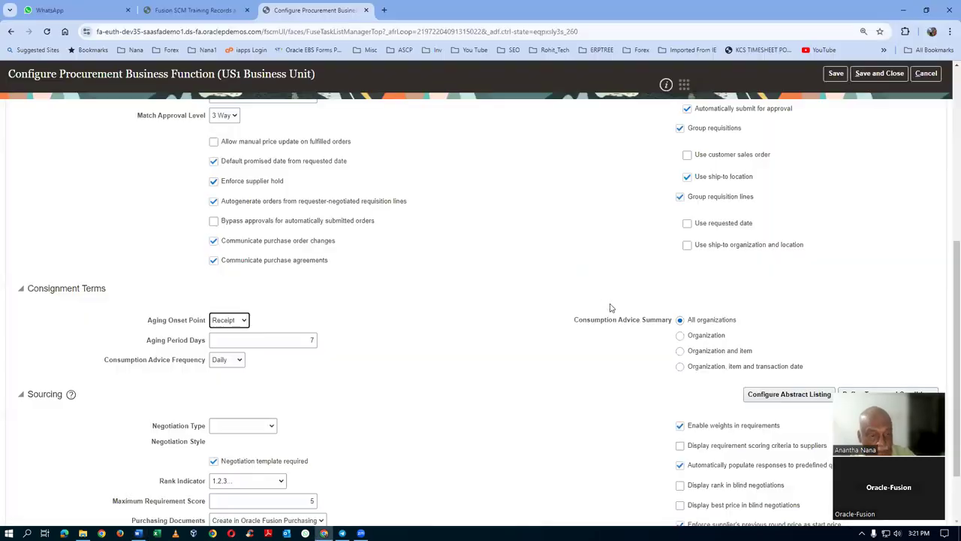
Test Aging Period Days with 0 to show the validation error, then enter 1.
left_click(284, 342)
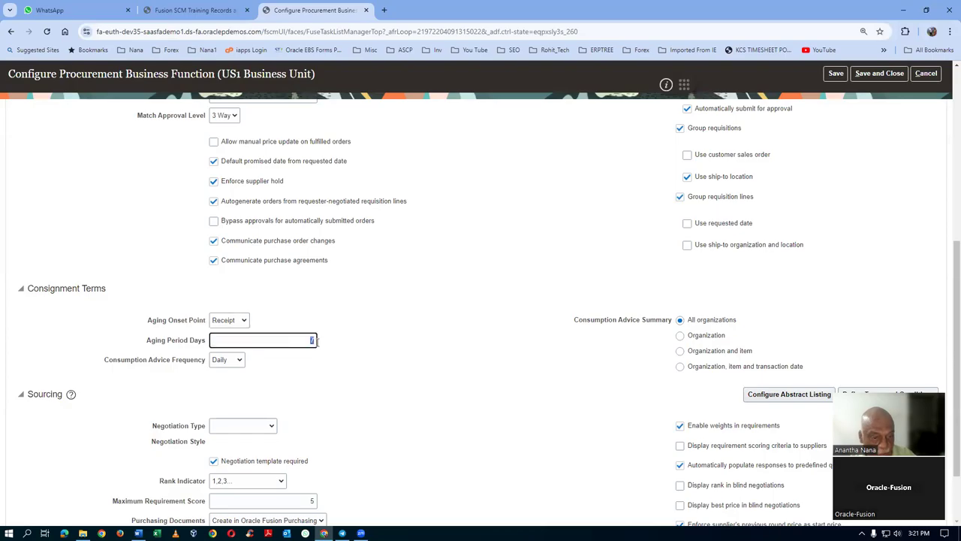
left_click(342, 408)
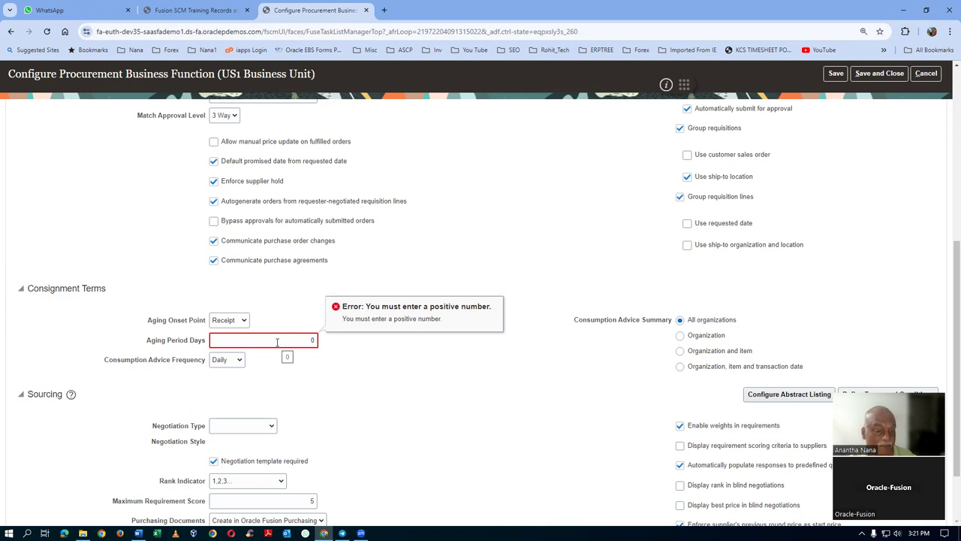
double_click(312, 340)
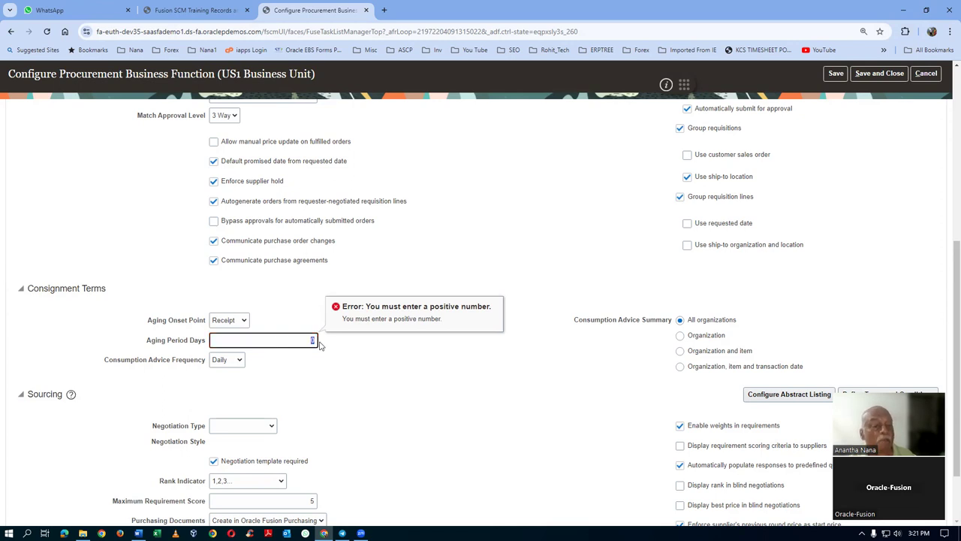
type("1")
left_click(329, 417)
Try 0.1 in Aging Period Days, correct it back to 1, and return to Word.
double_click(314, 341)
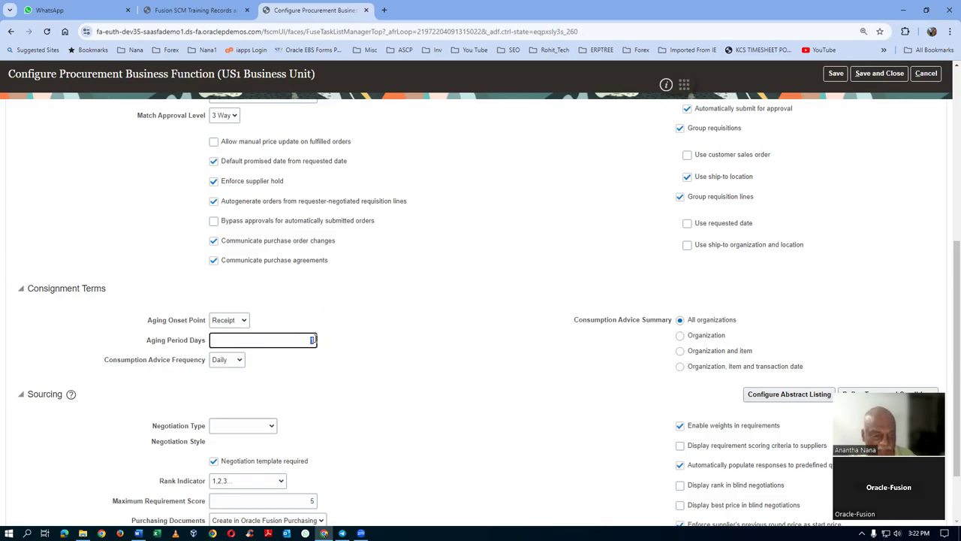
type("0.1")
key("Tab")
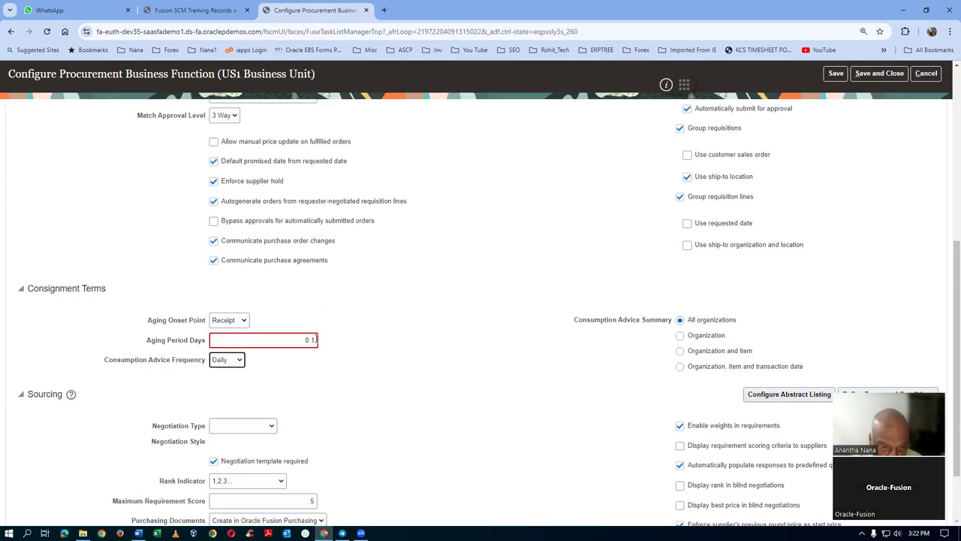
left_click(309, 341)
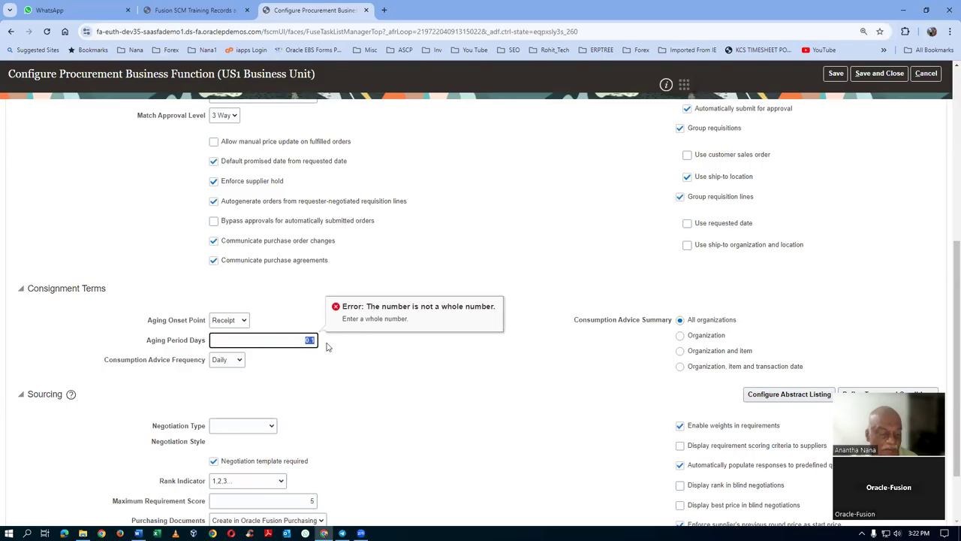
type("1")
key("Tab")
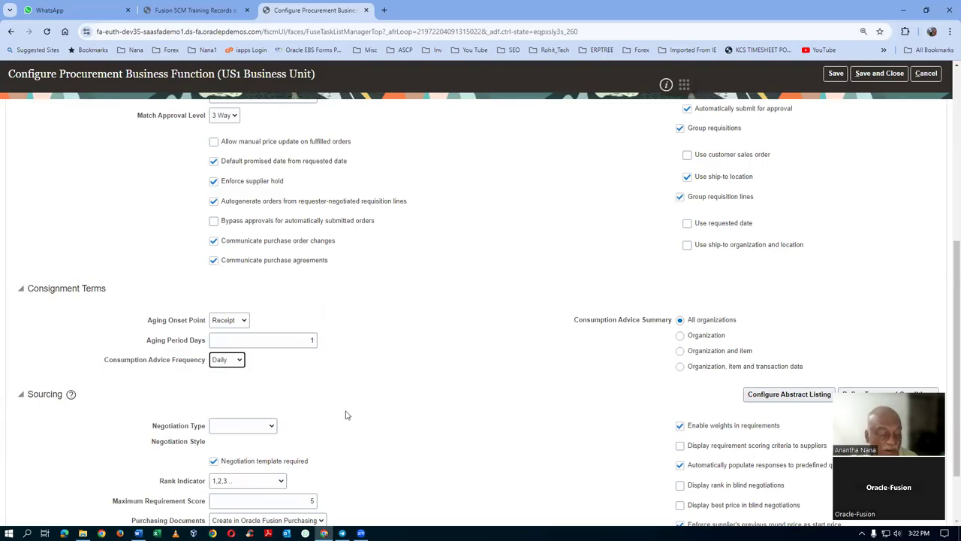
key("alt+Tab")
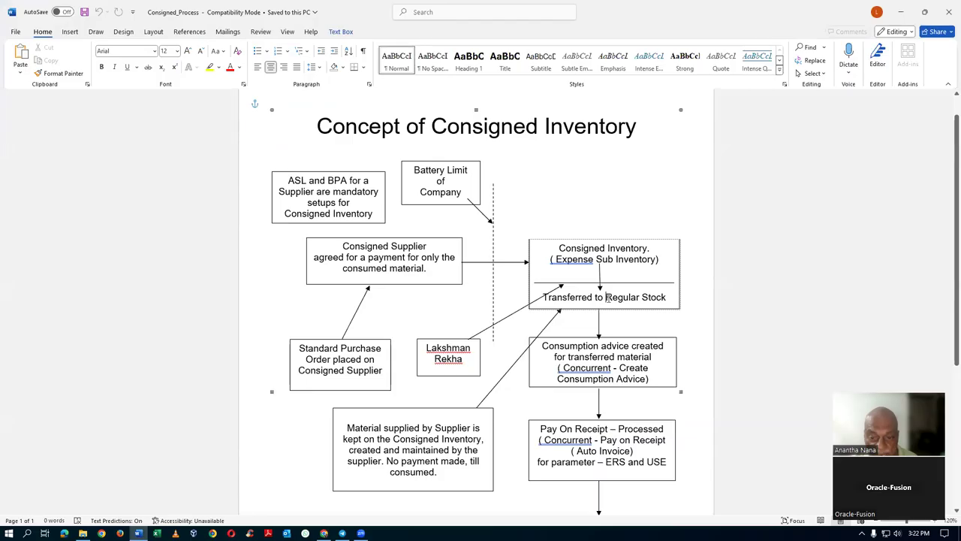
Highlight the Consumption advice and Consigned Inventory (Expense Sub Inventory) diagram boxes, then return to Oracle.
left_click_drag(543, 345, 631, 350)
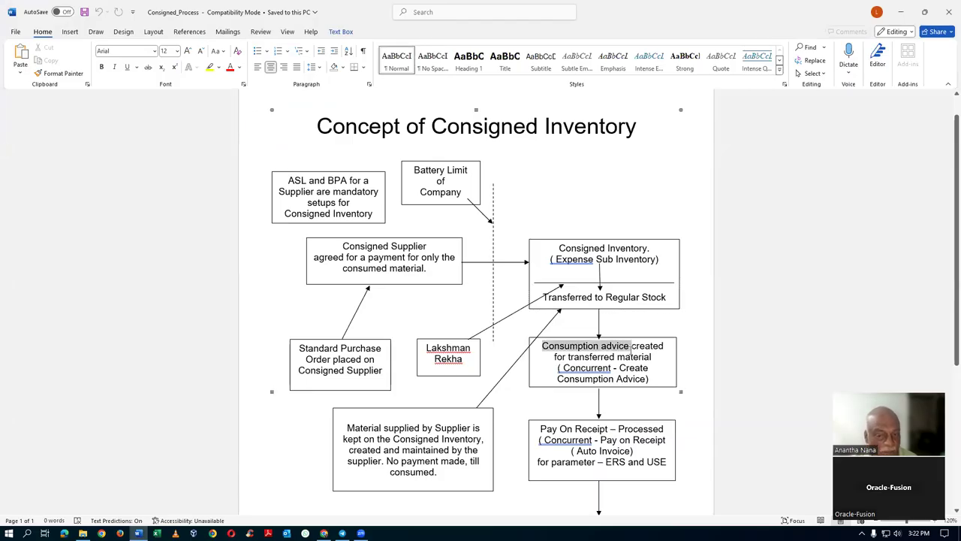
left_click(606, 313)
left_click(637, 356)
key("alt+Tab")
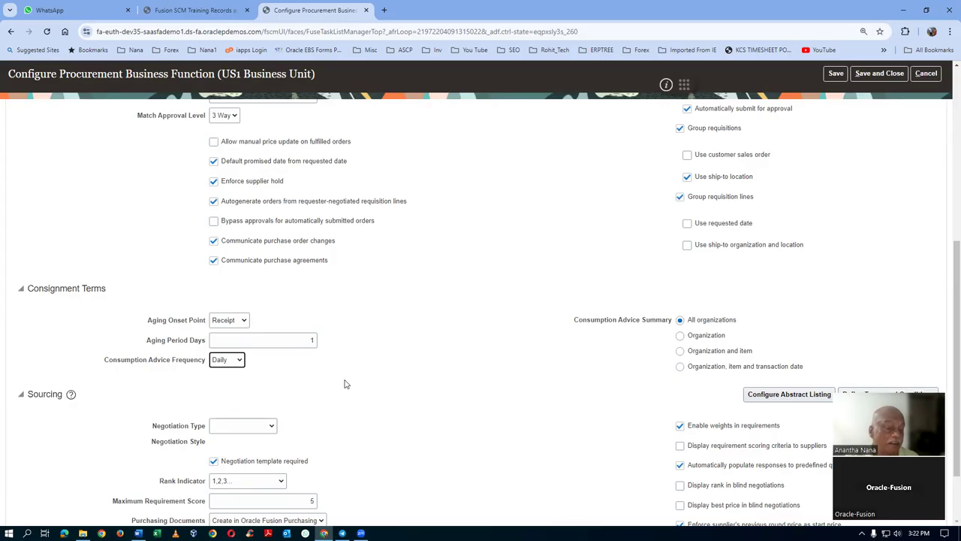
key("alt+Tab")
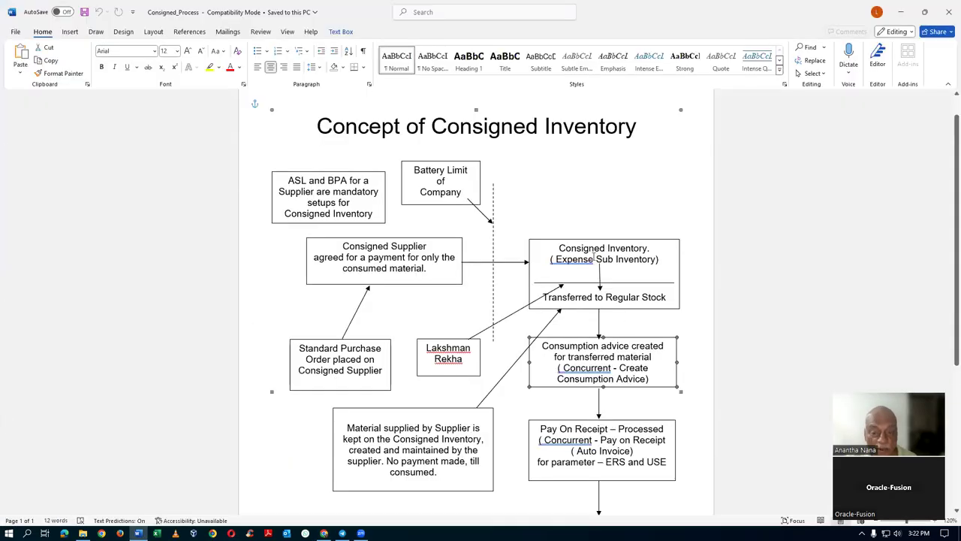
left_click_drag(561, 247, 663, 254)
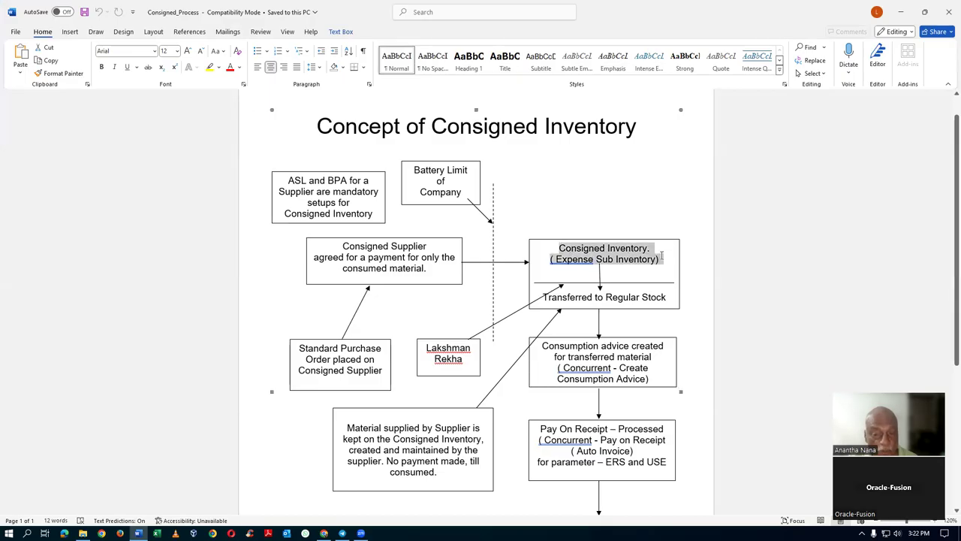
left_click(763, 302)
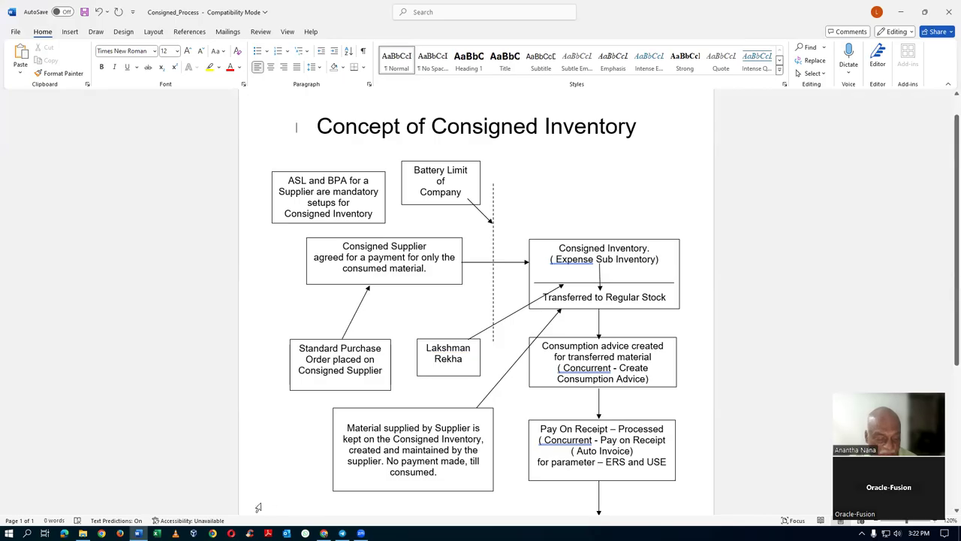
key("alt+Tab")
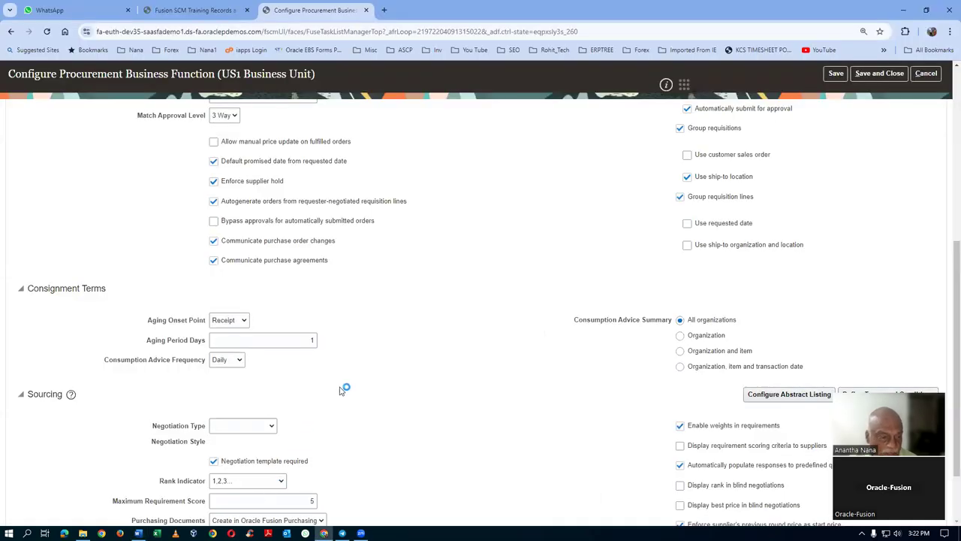
Keep Daily consumption advice, save and close the US1 settings, and acknowledge the confirmation.
left_click(229, 361)
left_click(229, 361)
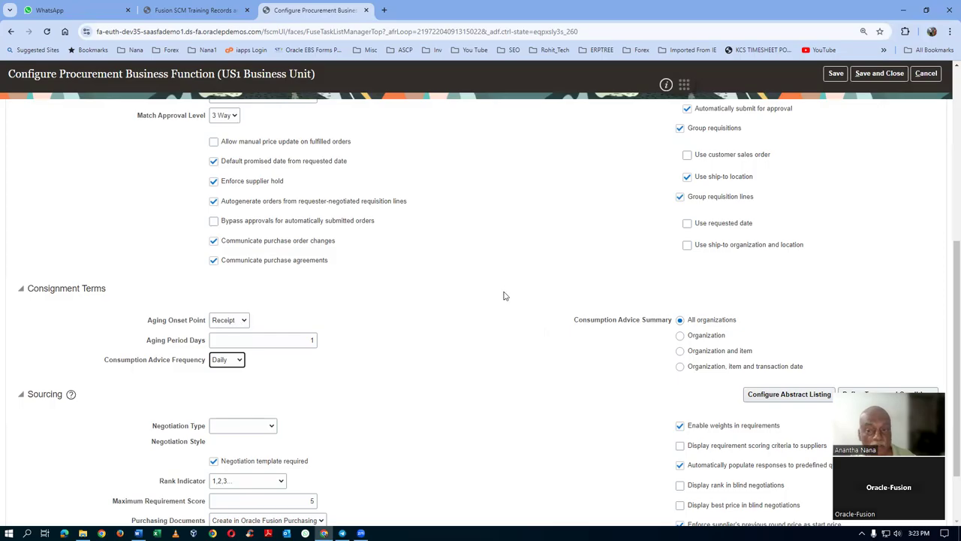
scroll(509, 300, "up", 2)
left_click(878, 72)
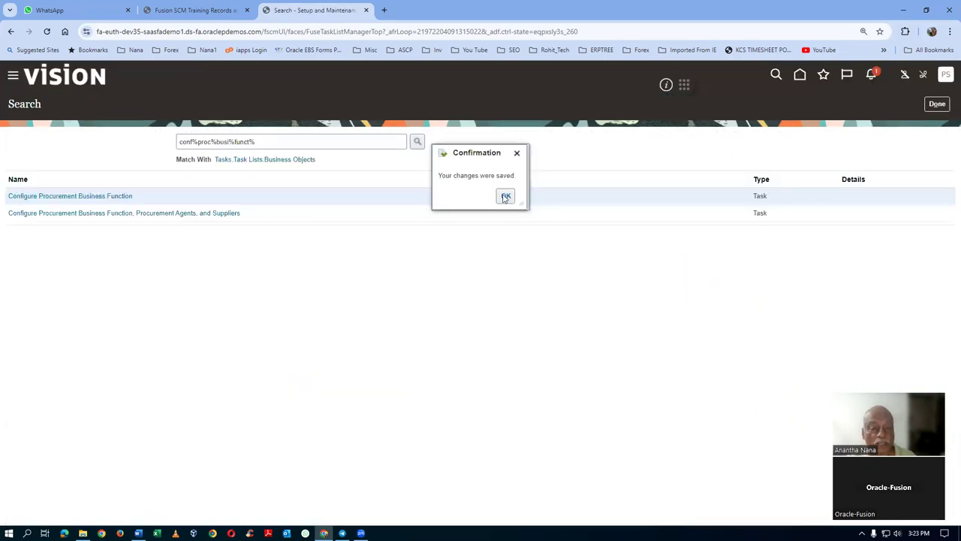
left_click(505, 196)
left_click(936, 103)
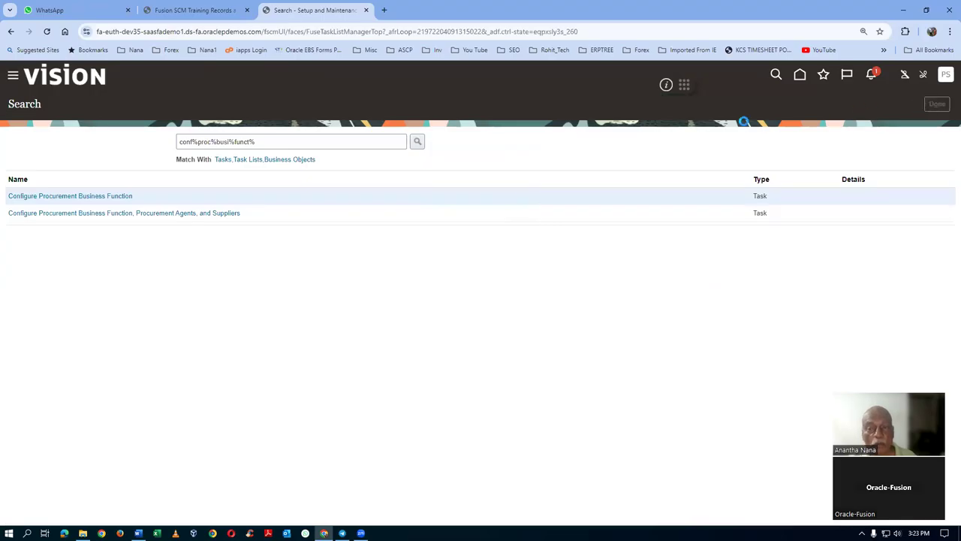
From Suppliers, create supplier a01_cons_sup_1 with Spend Authorized relationship and Corporation tax organization type.
left_click(801, 77)
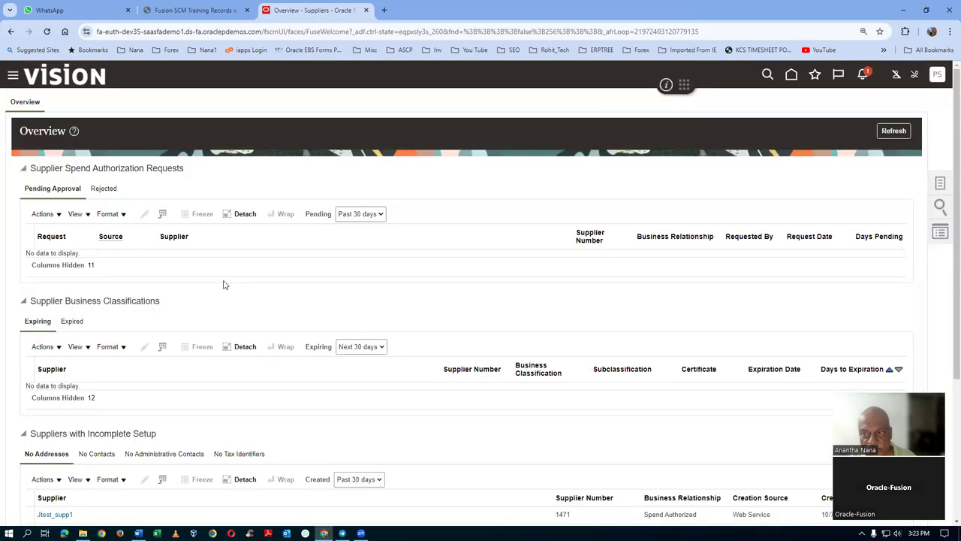
left_click(940, 184)
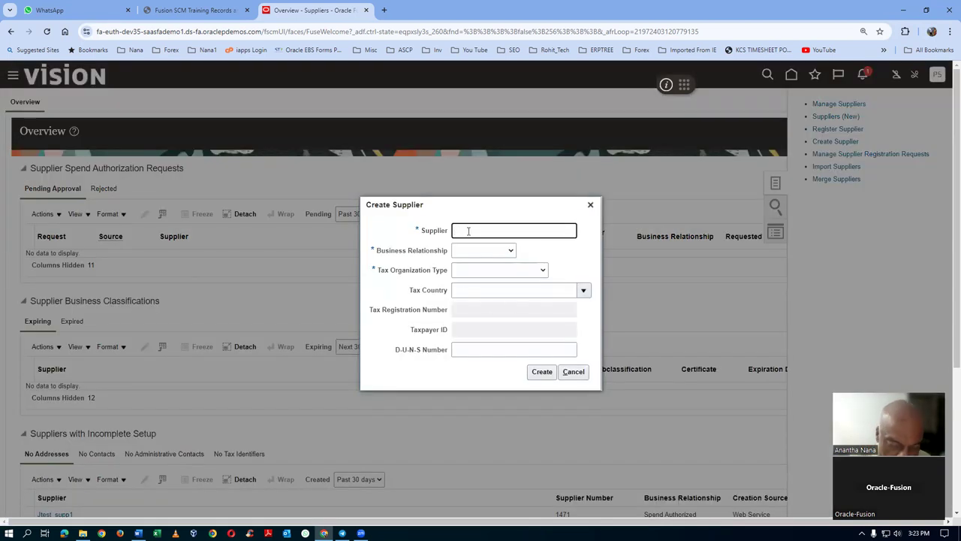
left_click(468, 231)
type("a01_cons_sup_1")
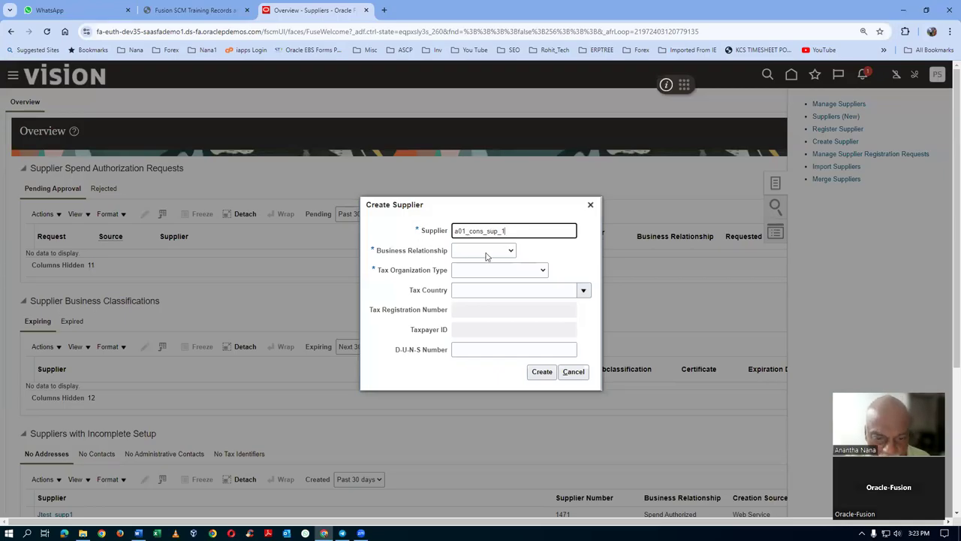
left_click(487, 254)
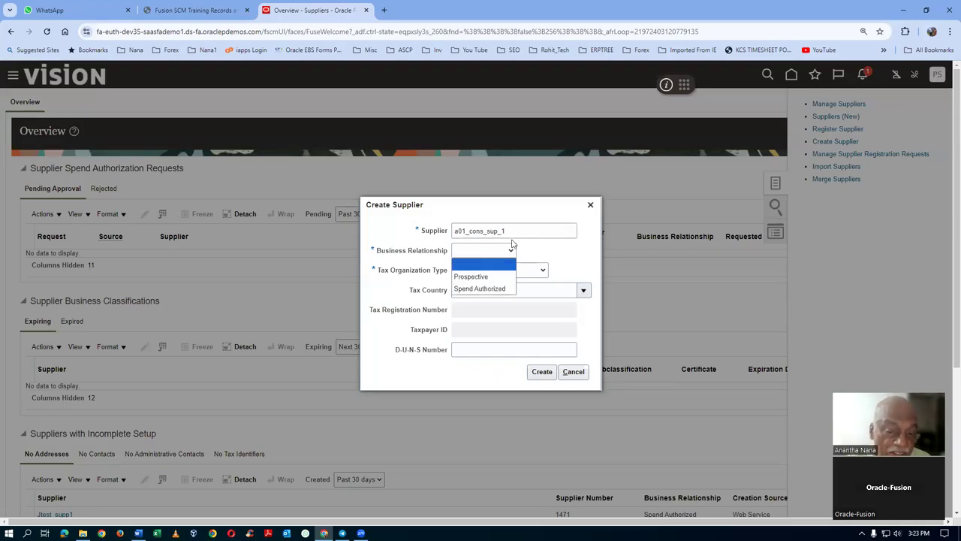
left_click(493, 289)
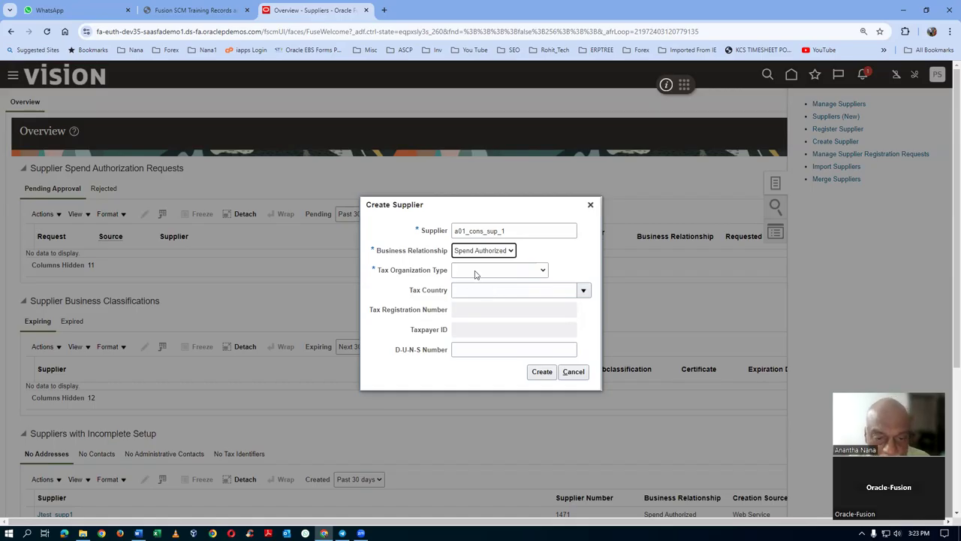
left_click(474, 275)
left_click(475, 294)
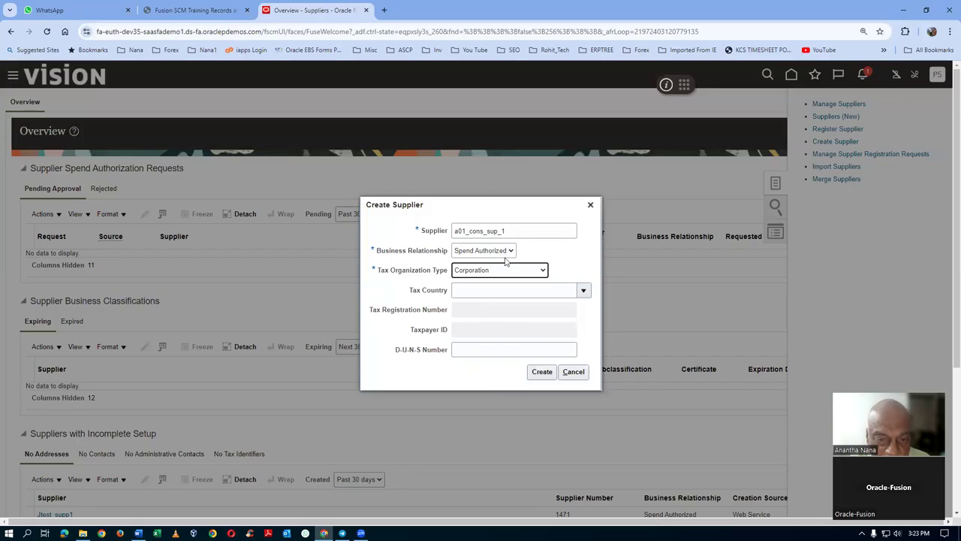
left_click(541, 371)
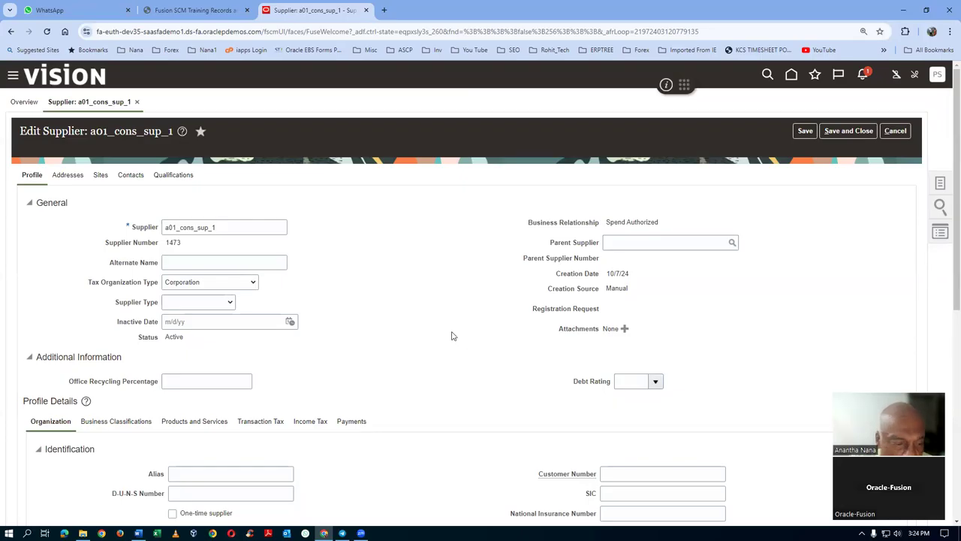
Make Check the supplier's default payment method in the Payments profile.
left_click(347, 427)
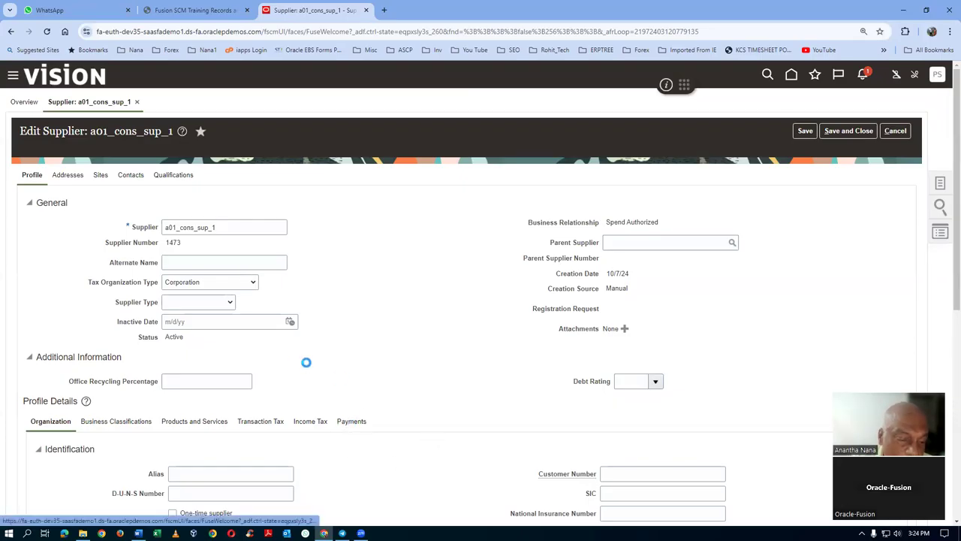
scroll(285, 367, "down", 2)
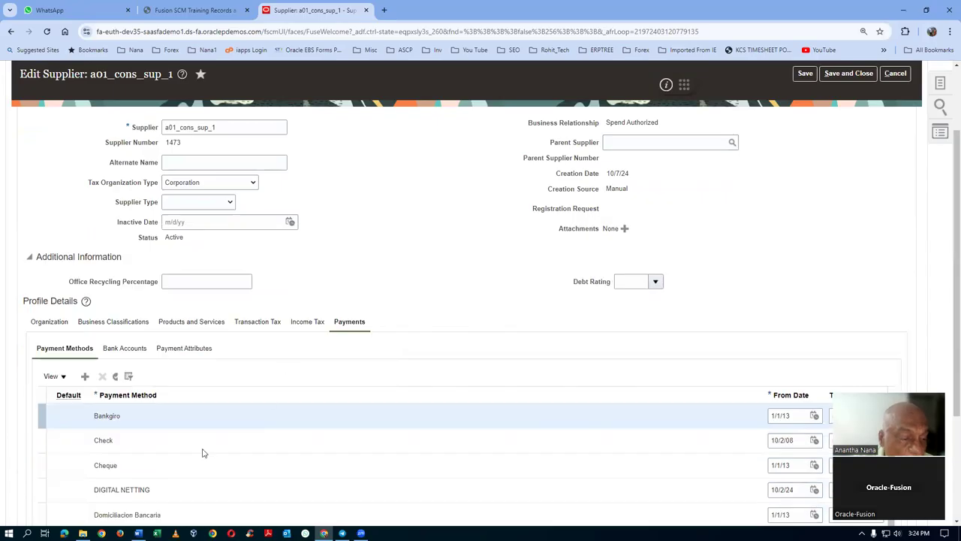
left_click(43, 444)
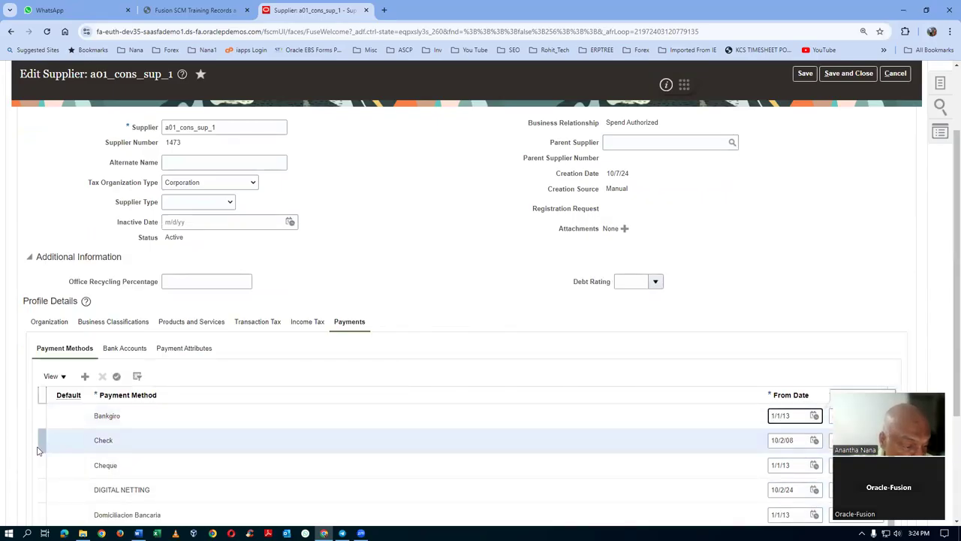
left_click(120, 376)
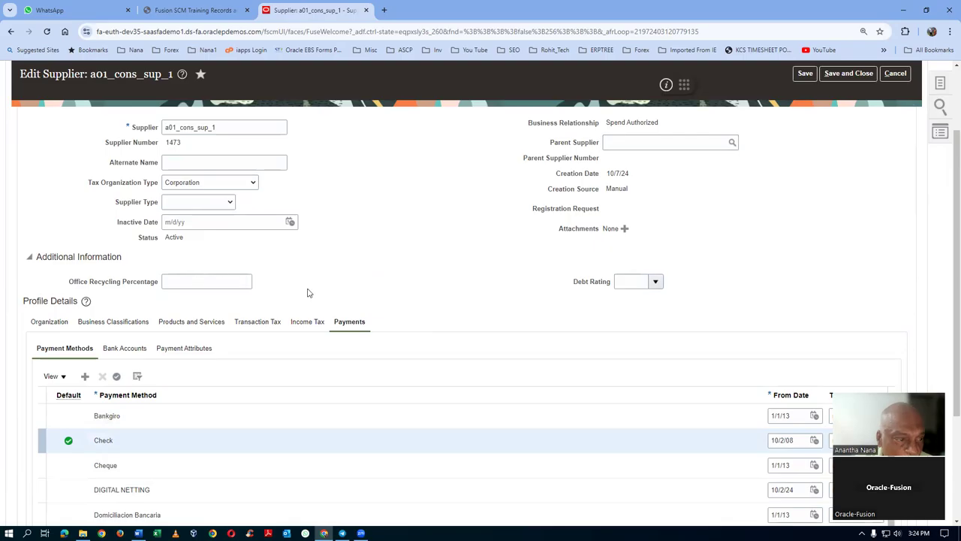
Save the supplier and show its Addresses list.
scroll(410, 287, "up", 1)
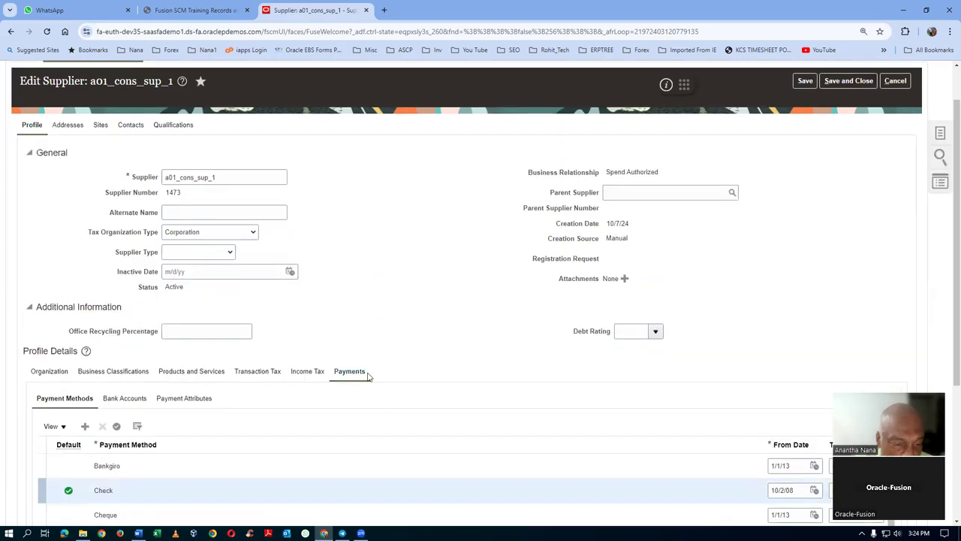
left_click(801, 83)
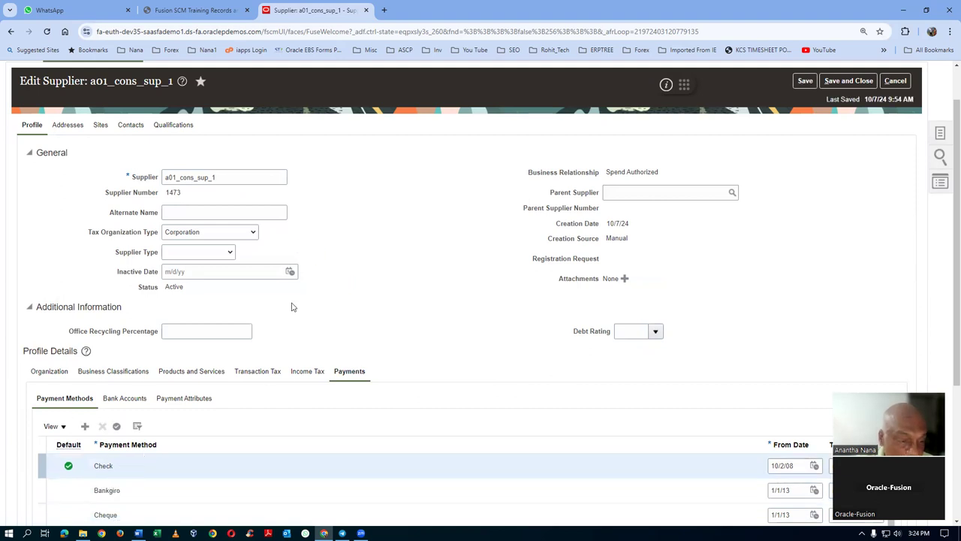
left_click(66, 126)
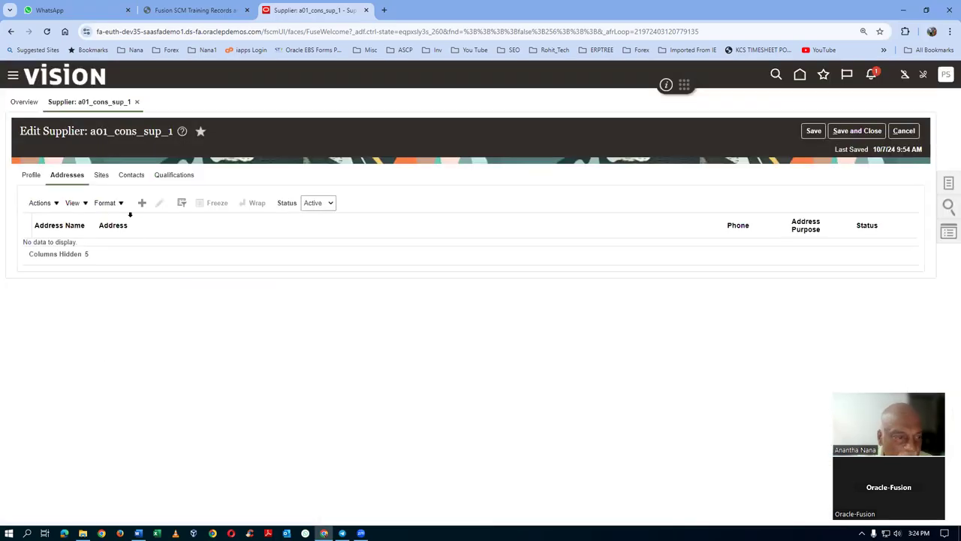
Start a new supplier address named 'a01 cons address' with country United States.
left_click(142, 203)
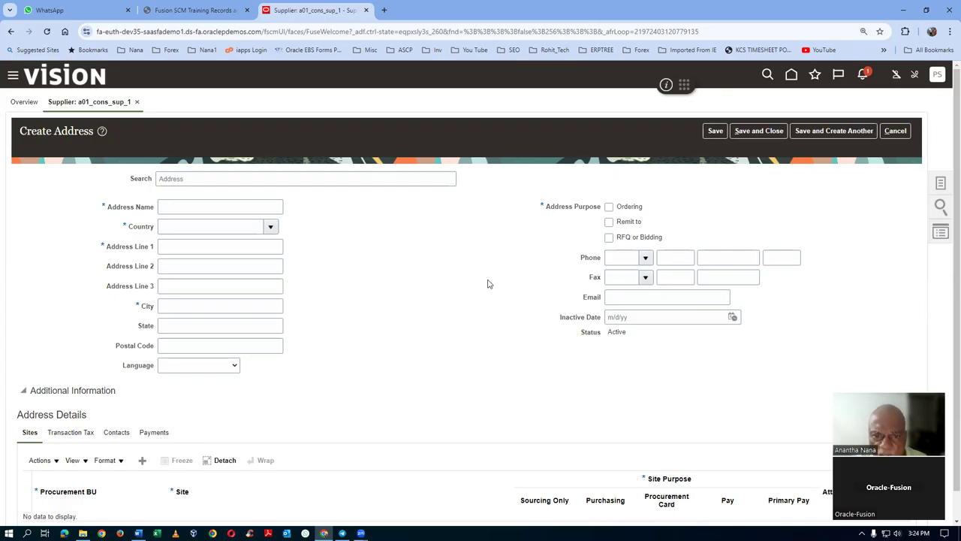
left_click(203, 206)
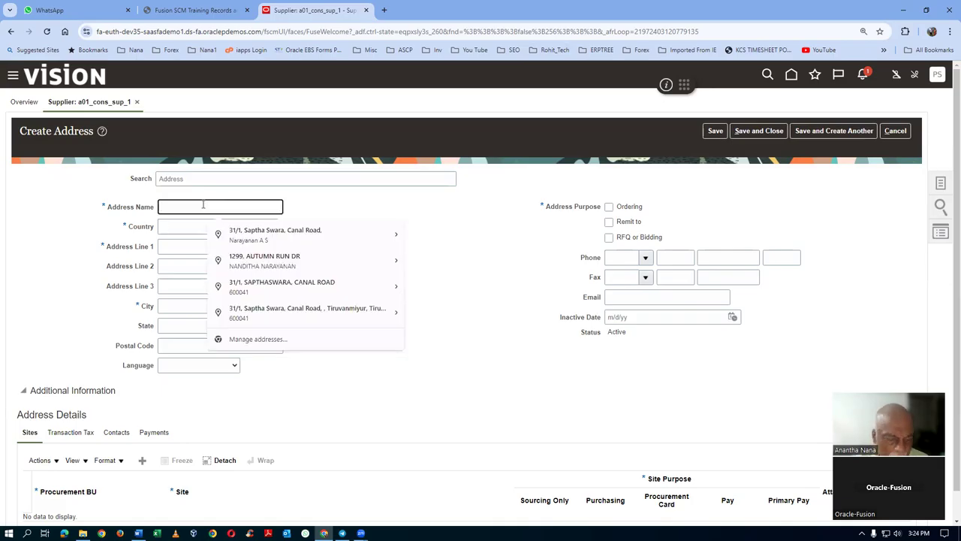
type("a01")
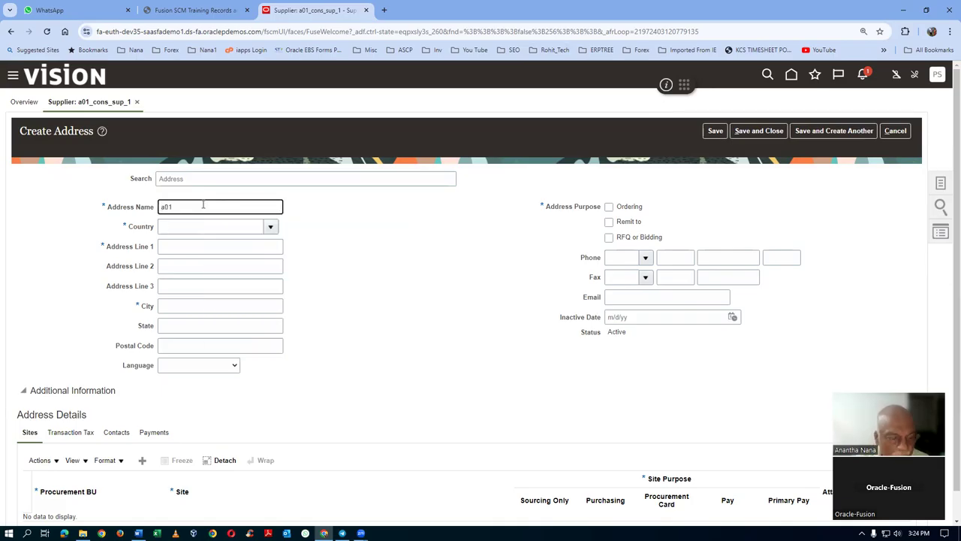
type(" cons ad")
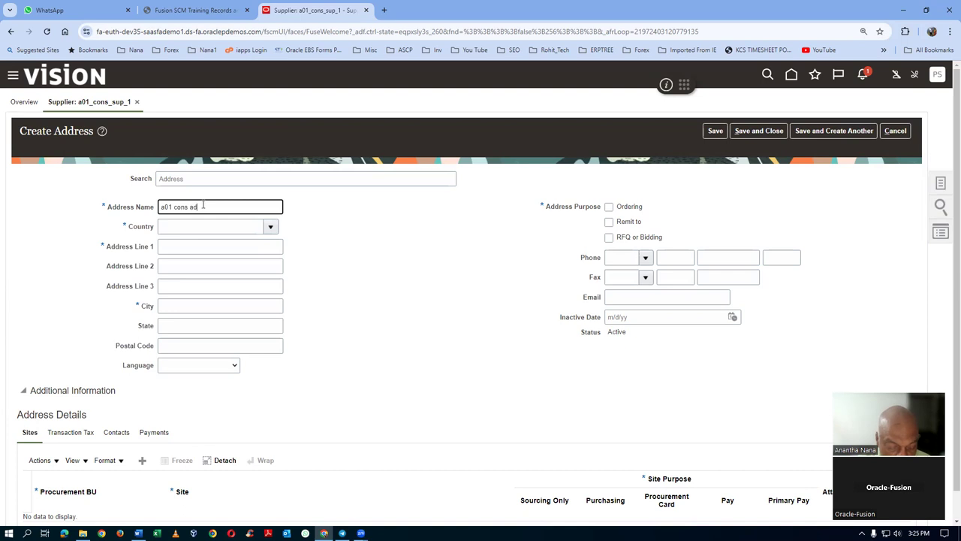
type("dress 1")
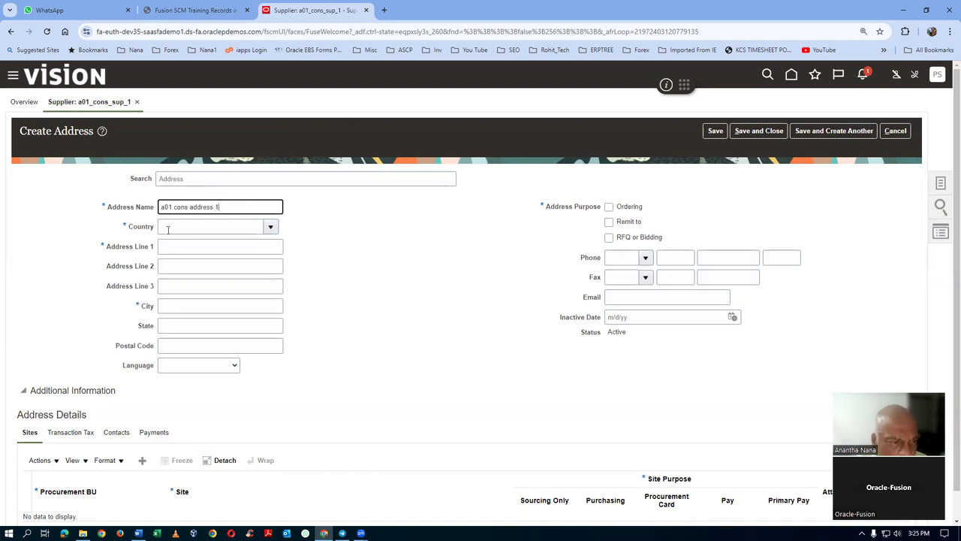
left_click(199, 230)
type("Uni")
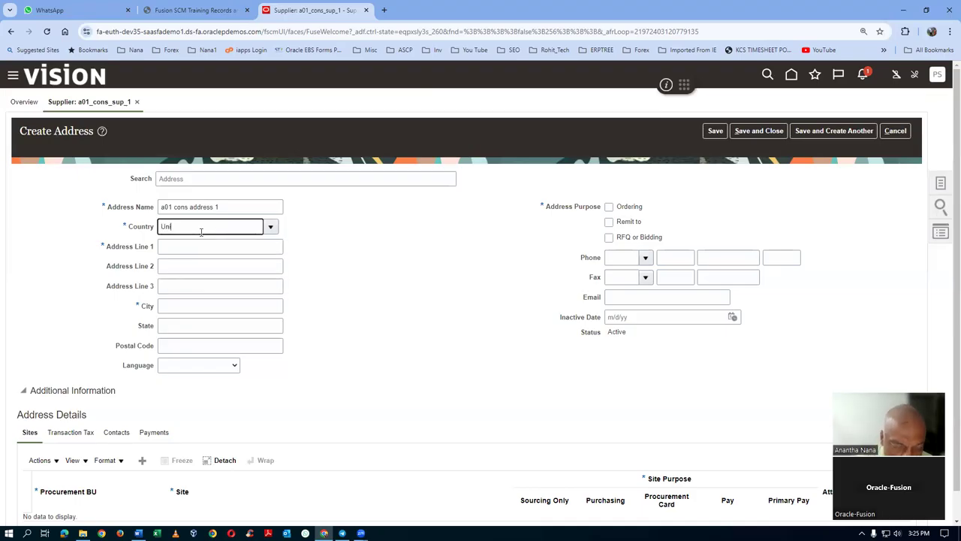
type("ted sta")
key("Tab")
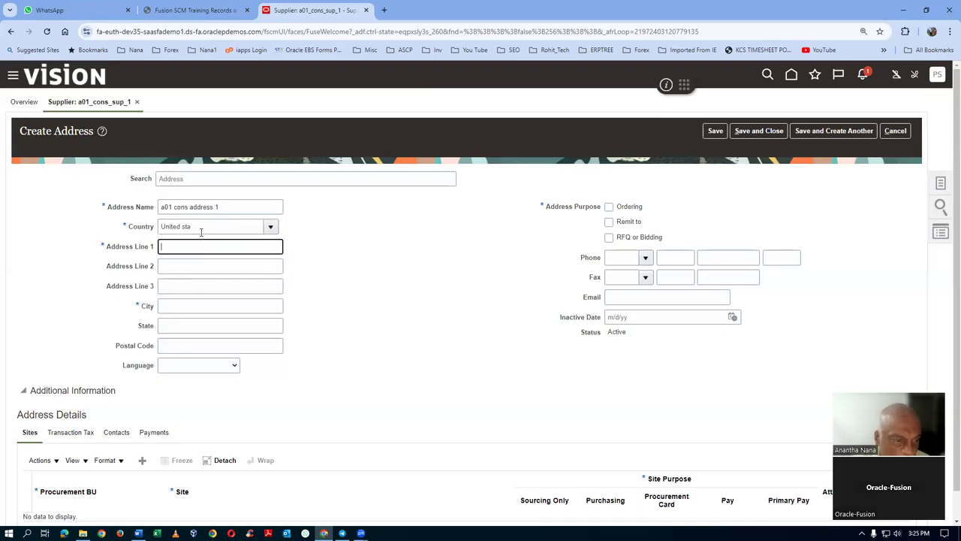
left_click(383, 336)
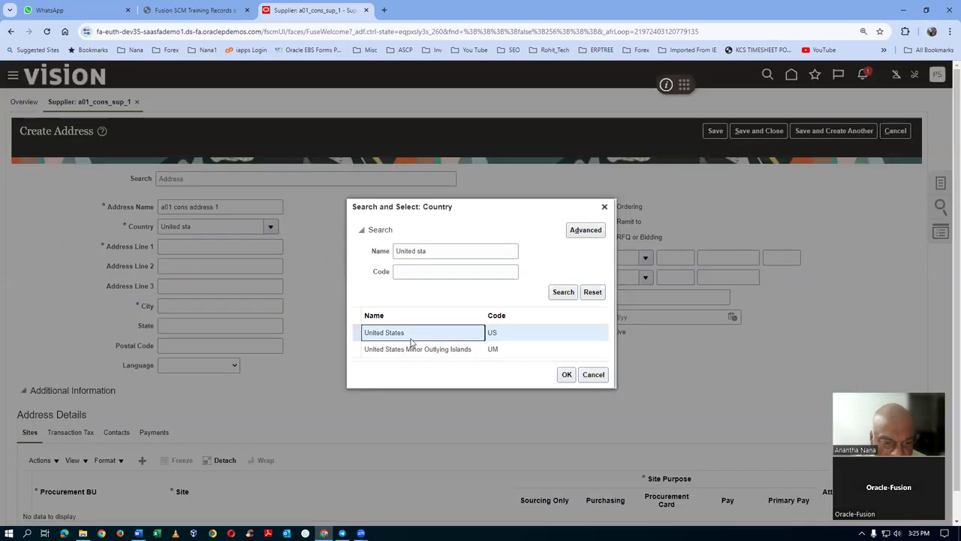
left_click(567, 374)
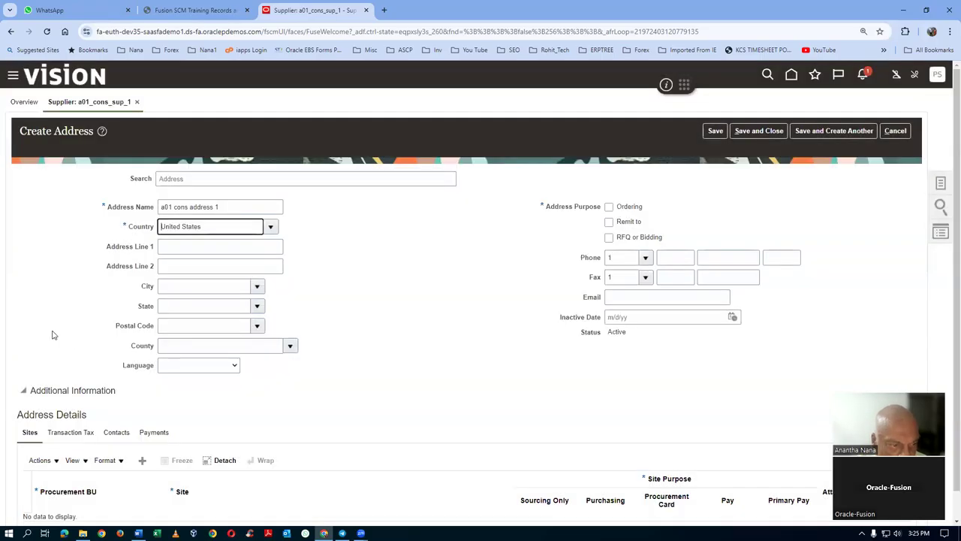
Set postal code 10020 (New York, NY), Address Line 1 'a01 address line 1', and purpose Ordering.
left_click(179, 325)
type("10020")
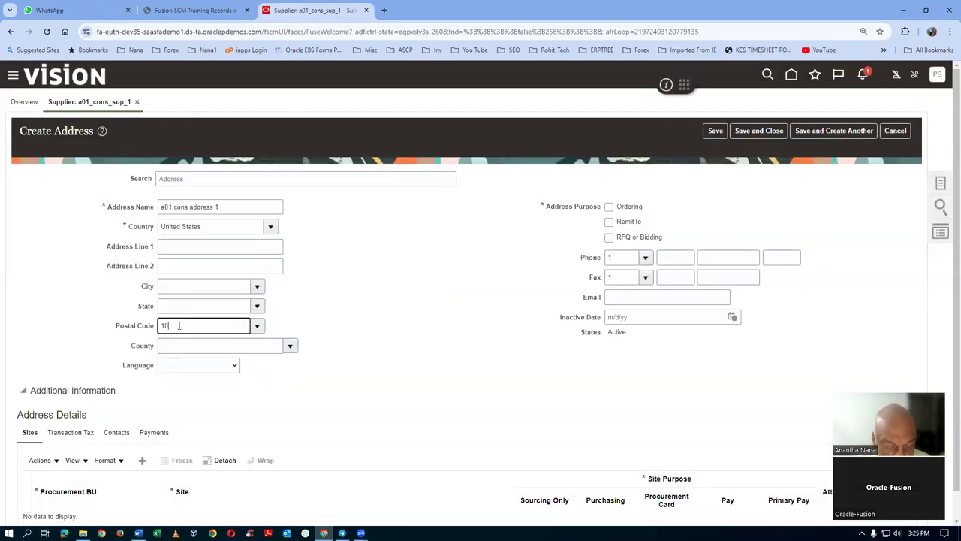
key("Tab")
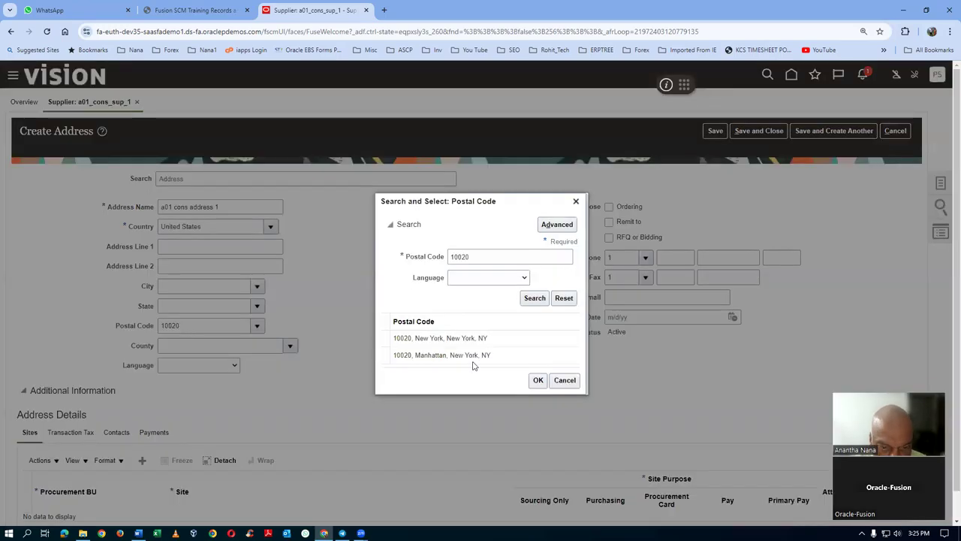
left_click(511, 342)
left_click(538, 380)
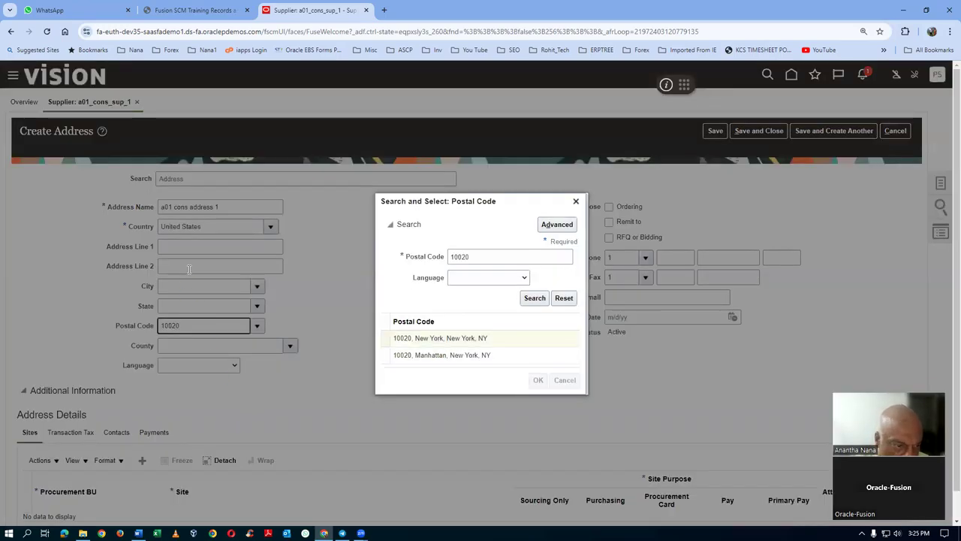
left_click(188, 247)
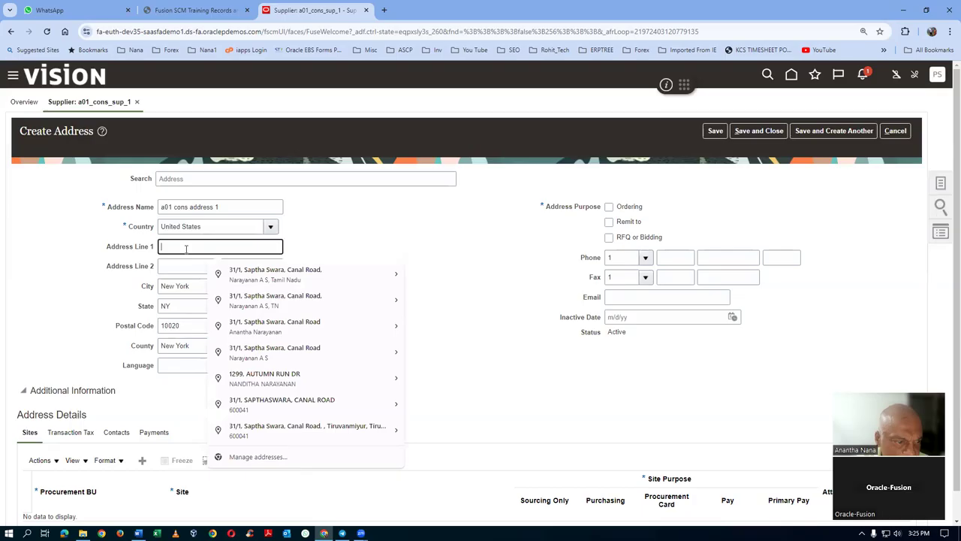
type("a01 addr")
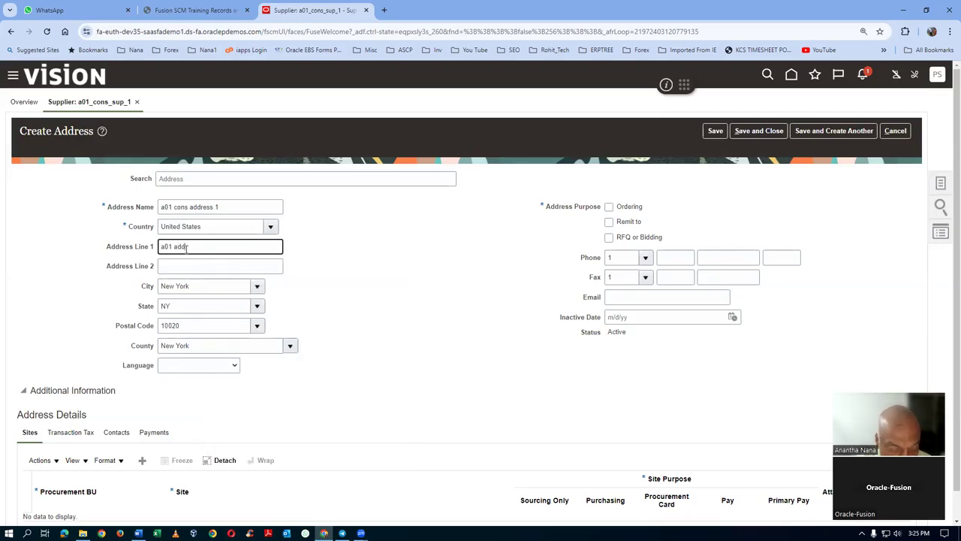
type("ess line 1")
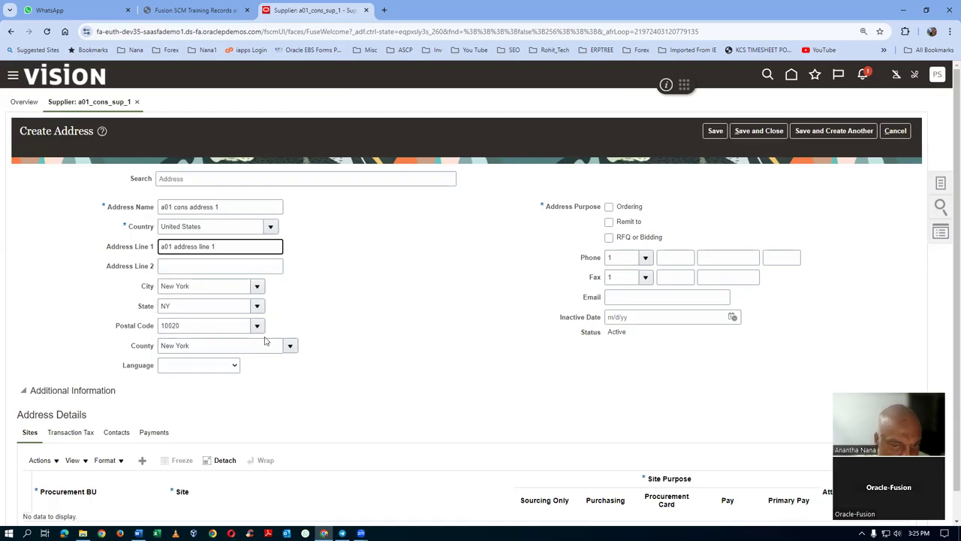
left_click(608, 208)
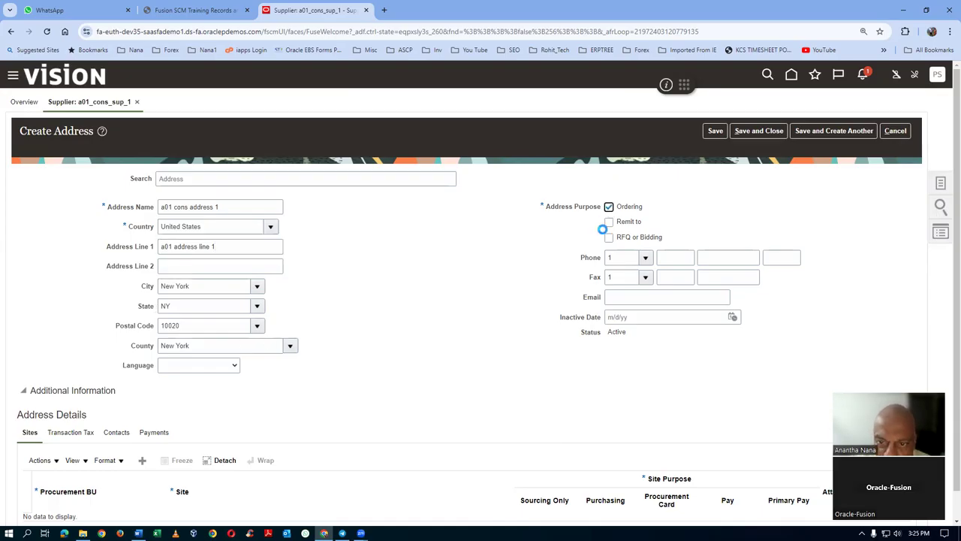
Add Remit to as an address purpose and fill in the address e-mail.
left_click(609, 221)
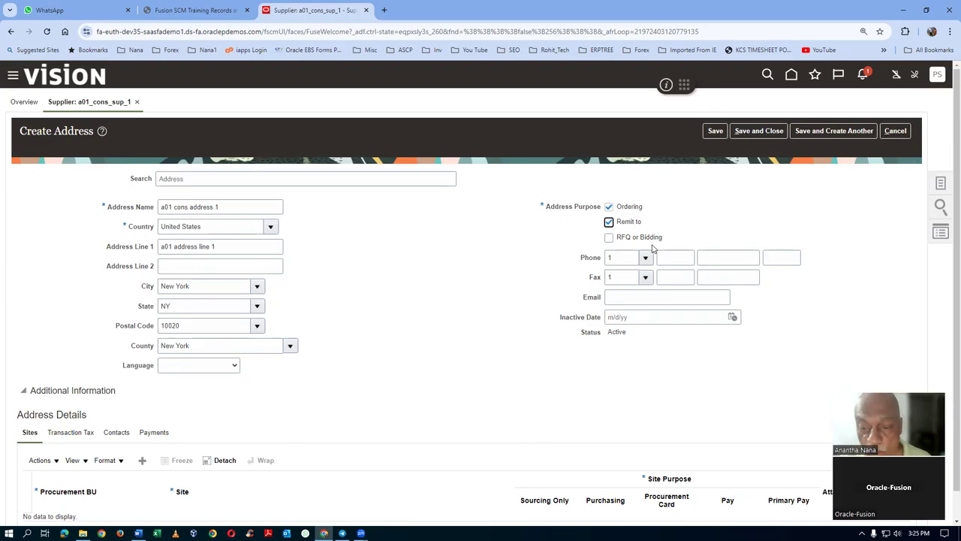
left_click(646, 298)
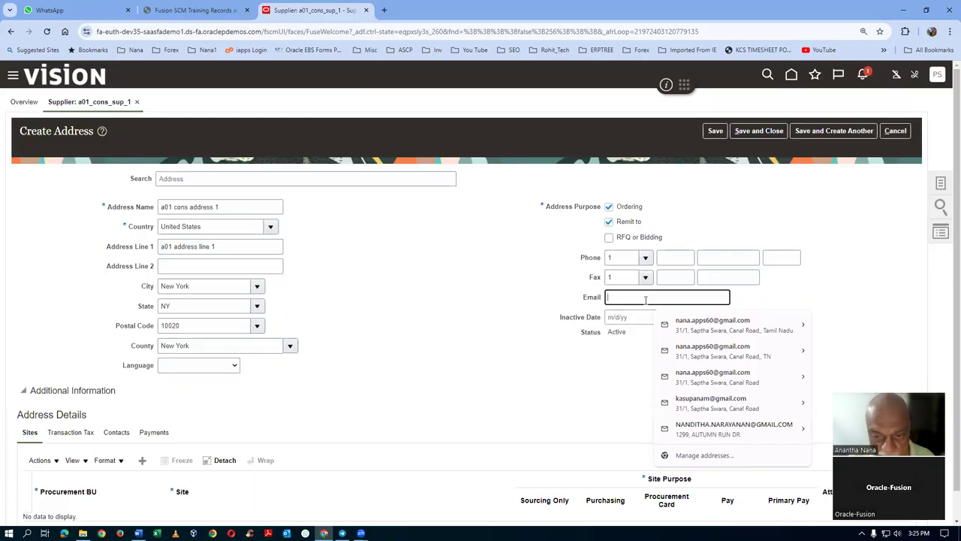
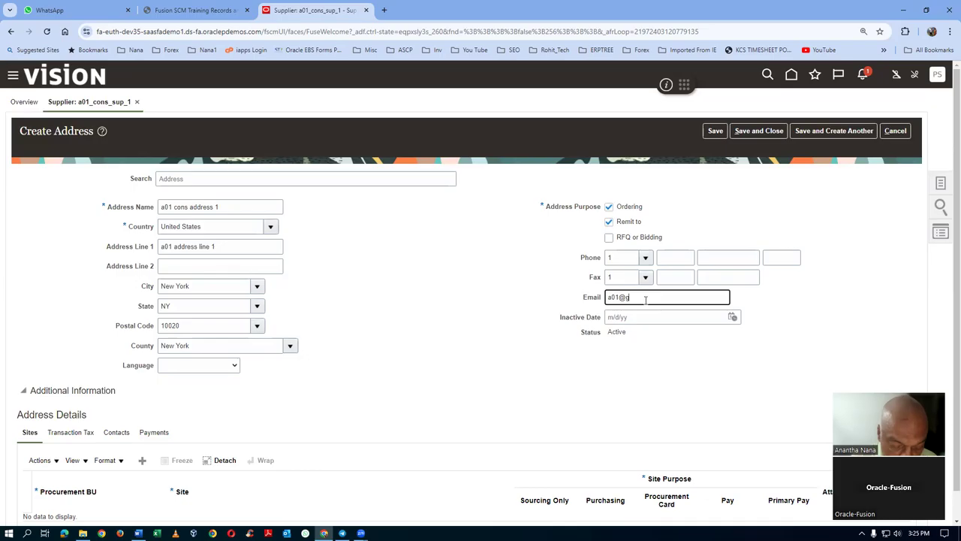
key("Tab")
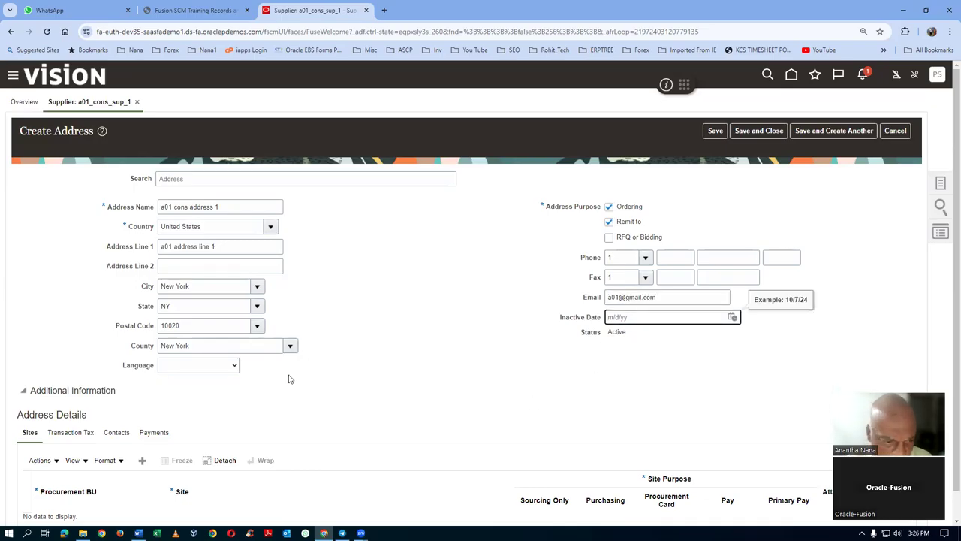
Save and close the new address, dismissing the confirmation.
scroll(460, 369, "down", 1)
scroll(461, 368, "up", 1)
scroll(461, 369, "down", 1)
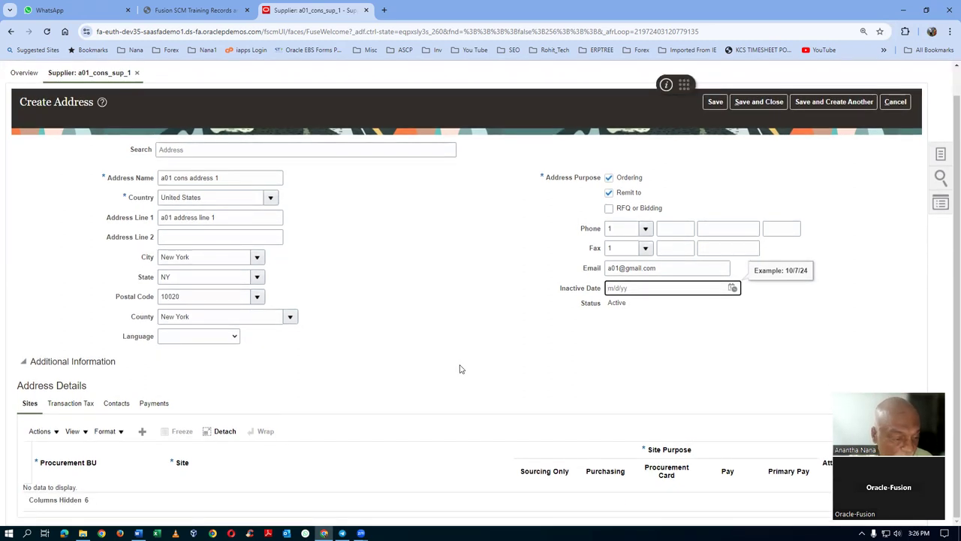
scroll(467, 368, "up", 1)
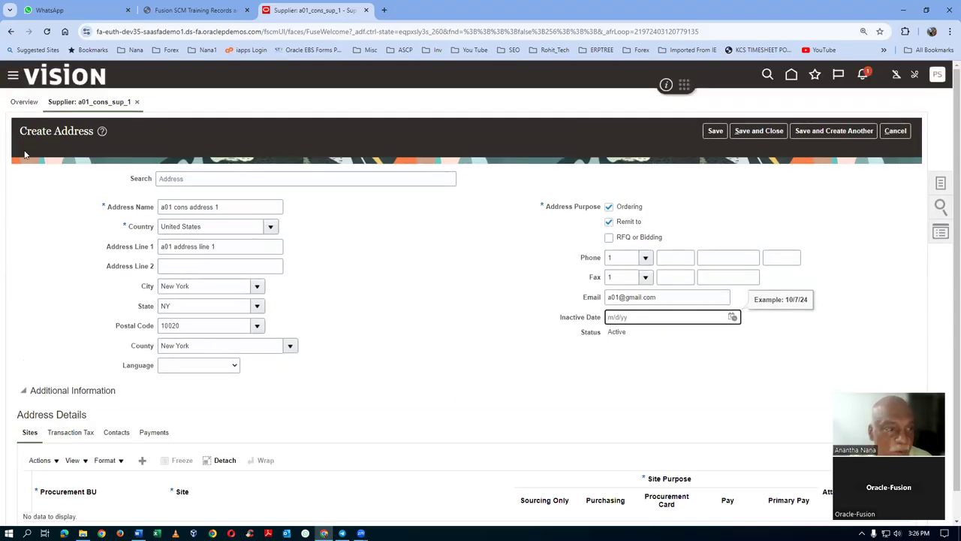
left_click(766, 132)
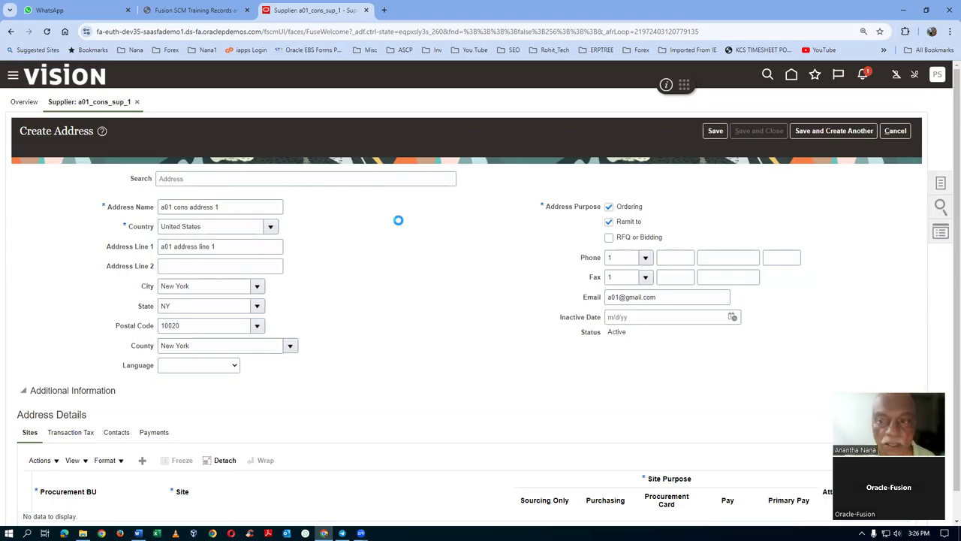
left_click(508, 306)
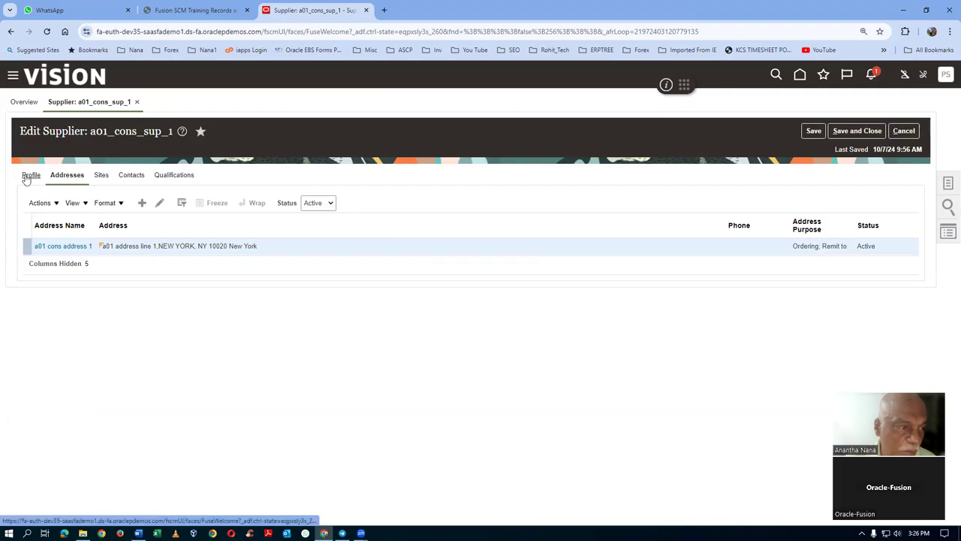
Add a new supplier contact, filling in the contact's first name, last name and e-mail.
left_click(132, 178)
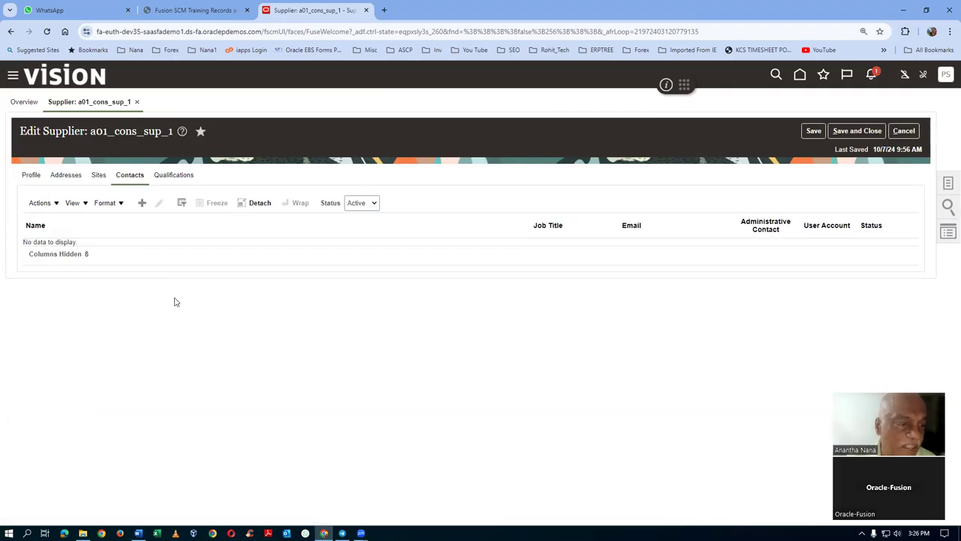
left_click(141, 205)
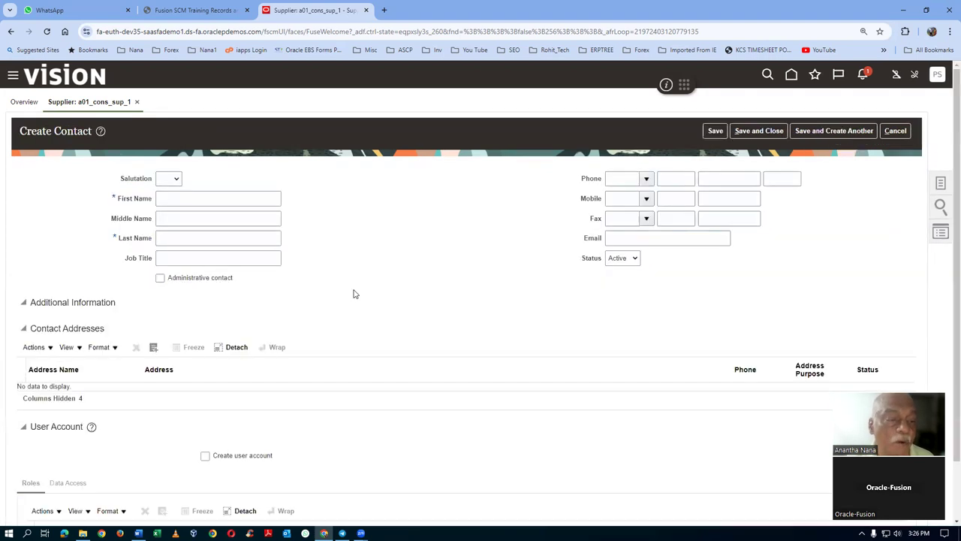
left_click(172, 200)
type("a1")
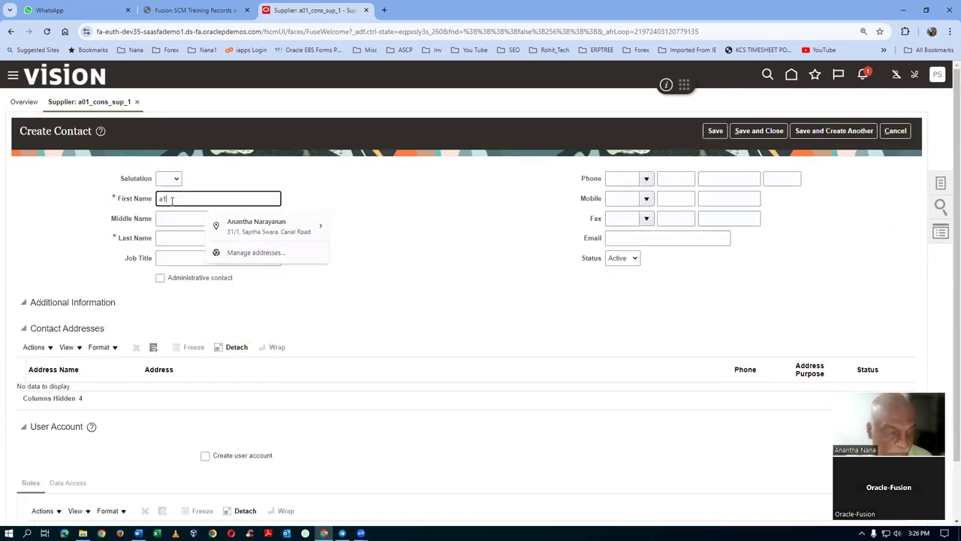
left_click(185, 237)
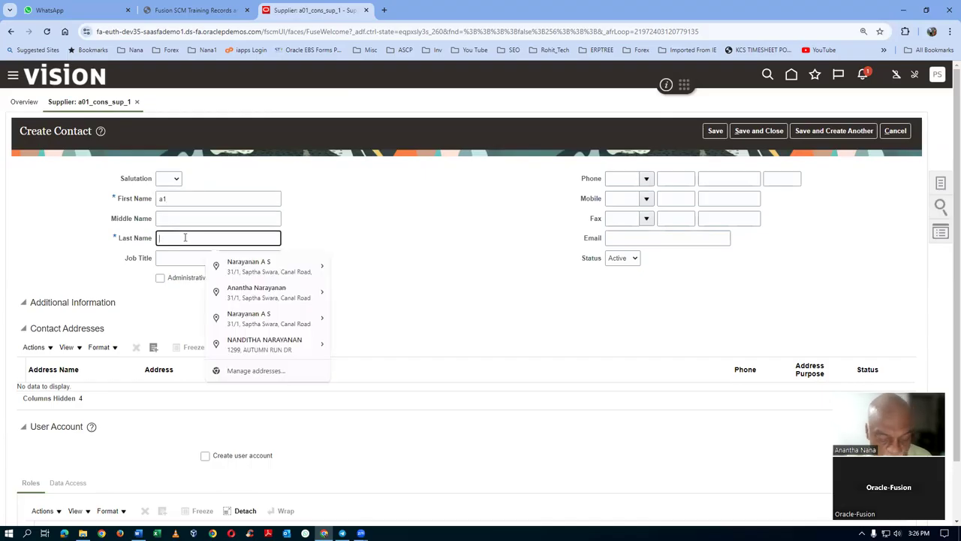
type("n1")
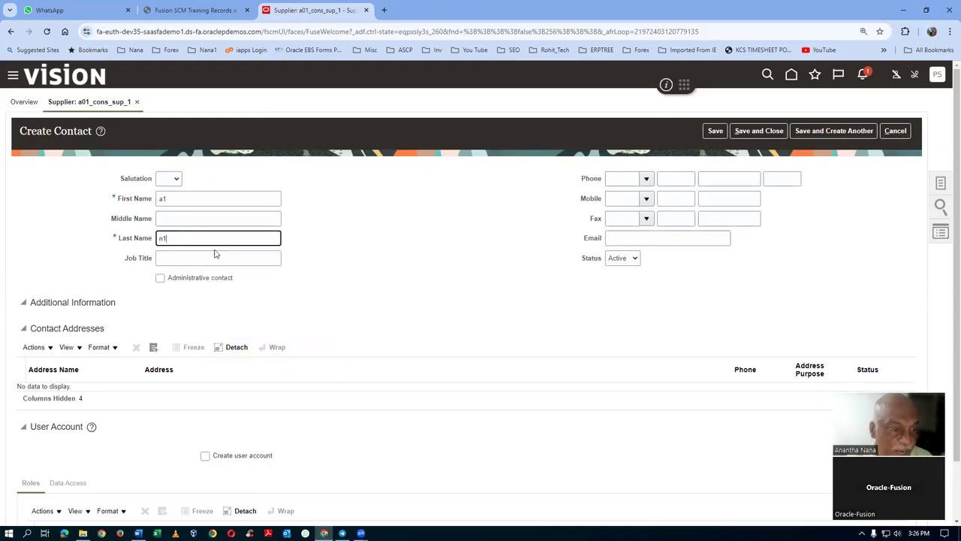
left_click(651, 240)
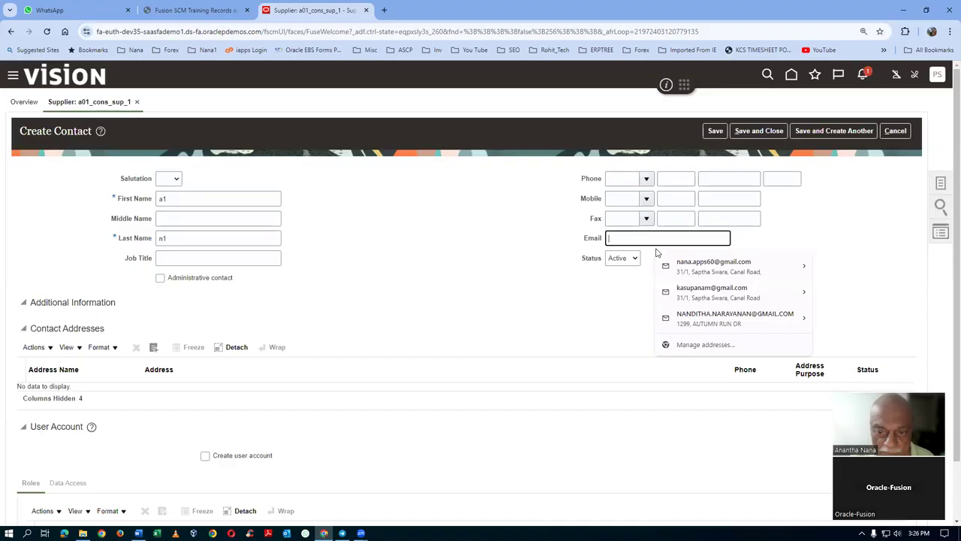
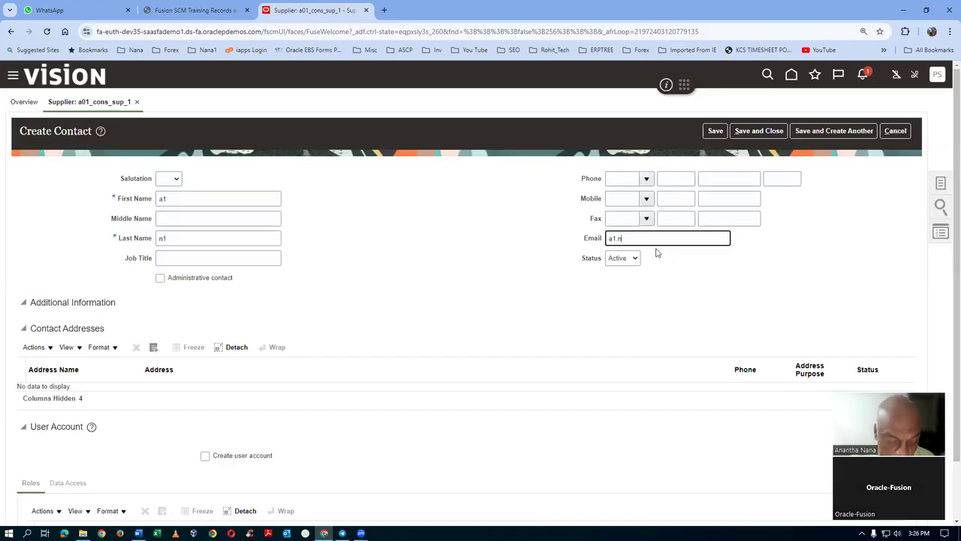
key("Tab")
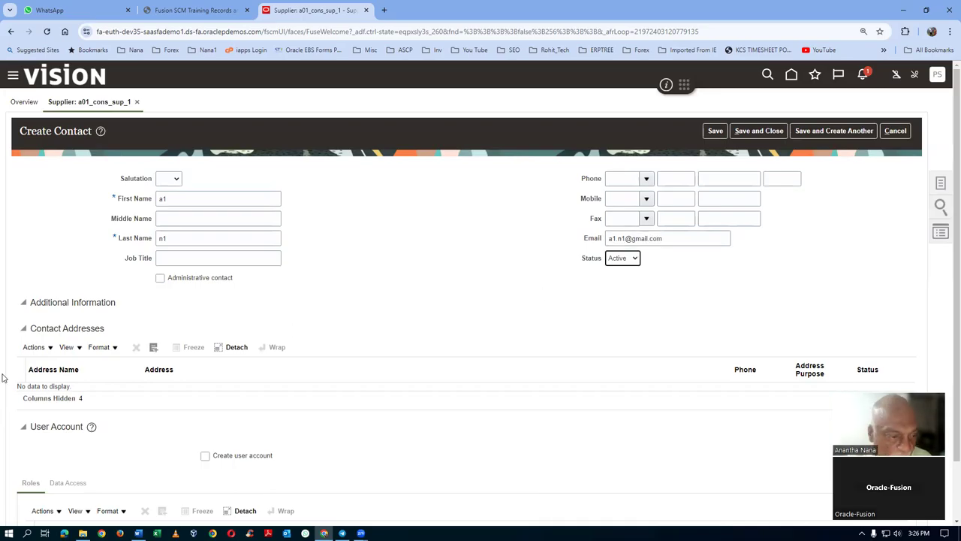
left_click(26, 345)
Attach a01 cons address 1 to the contact, request a user account, and save the contact.
left_click(47, 383)
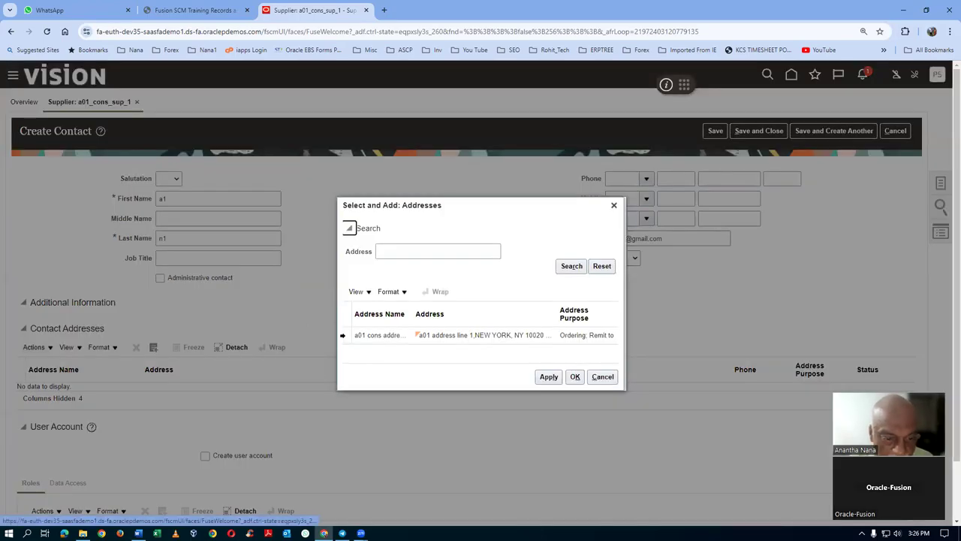
left_click(346, 335)
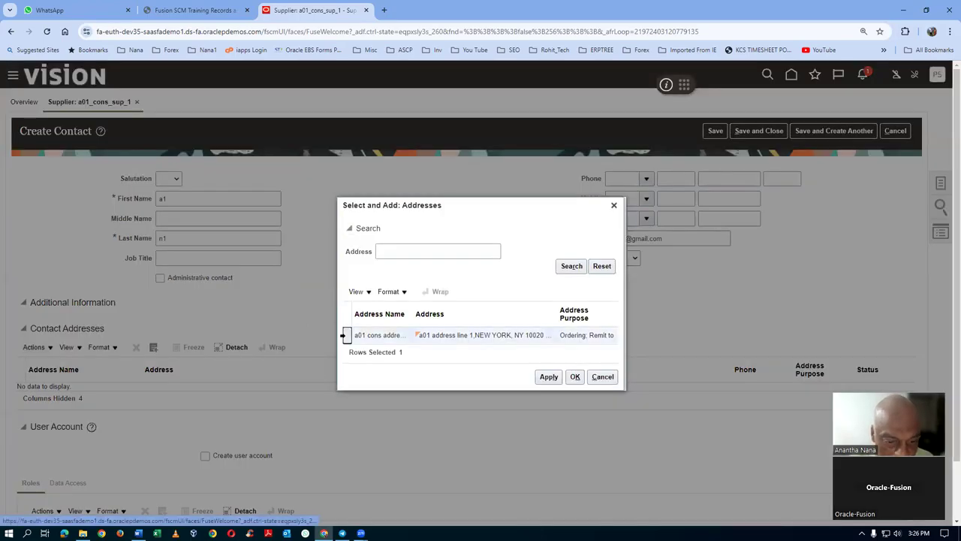
left_click(549, 376)
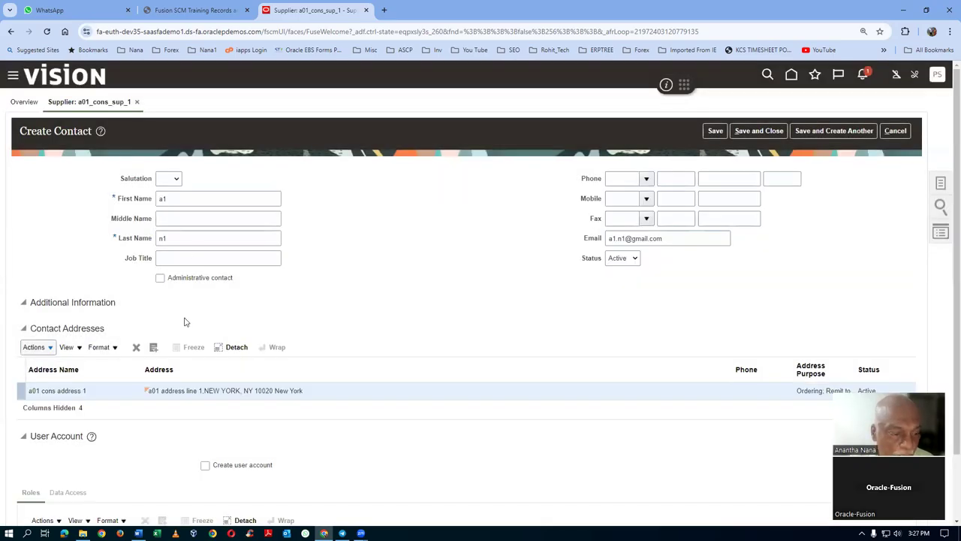
left_click(207, 467)
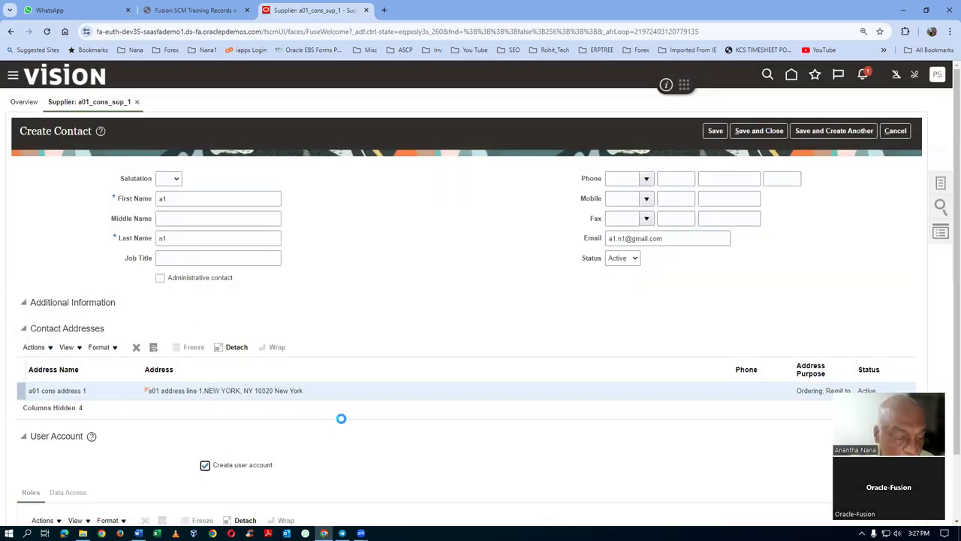
scroll(359, 415, "down", 2)
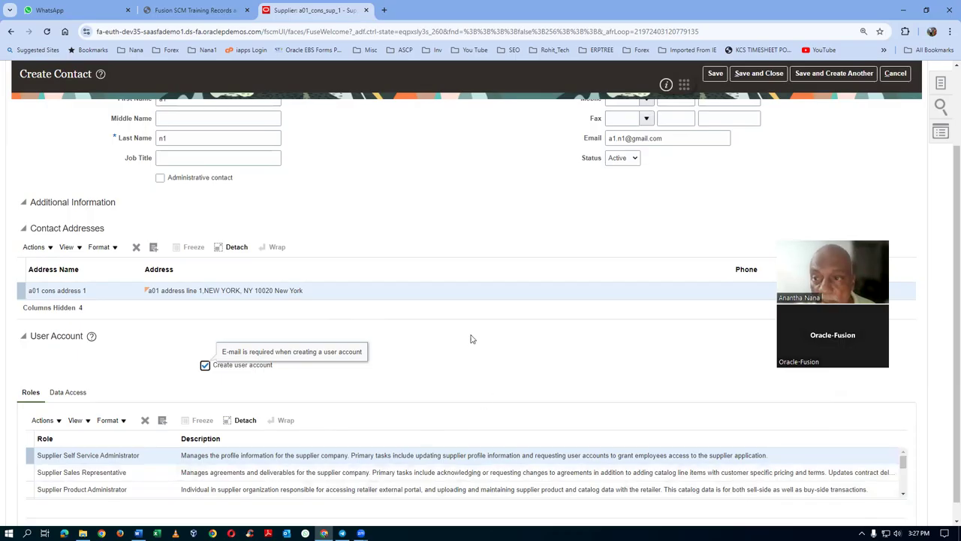
scroll(471, 342, "up", 3)
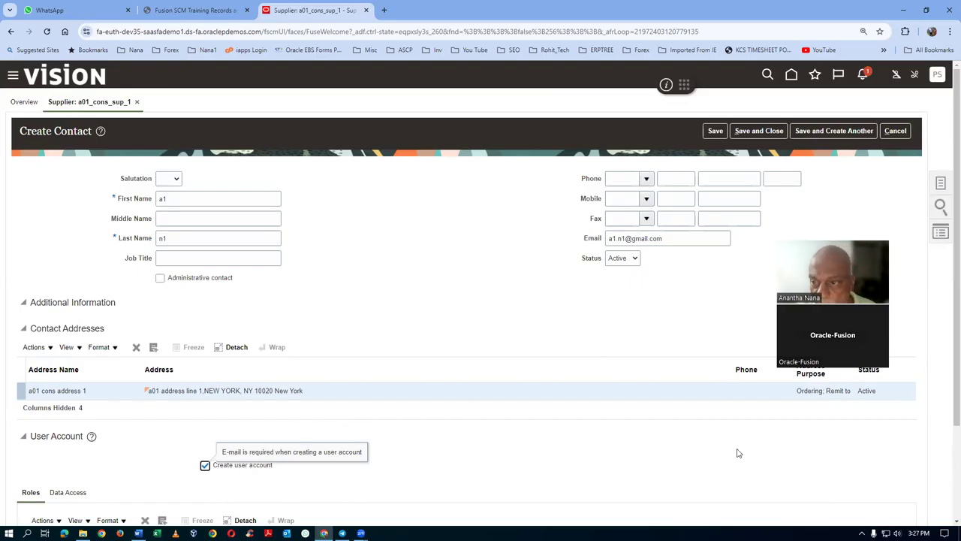
left_click(758, 131)
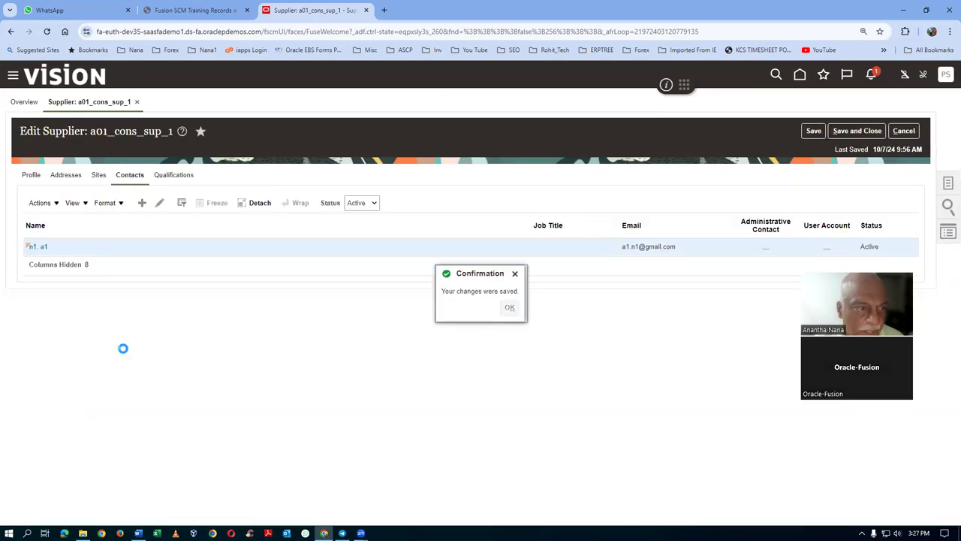
Create and save supplier site 'Site 1' on address a01 cons address 1.
left_click(510, 308)
left_click(98, 176)
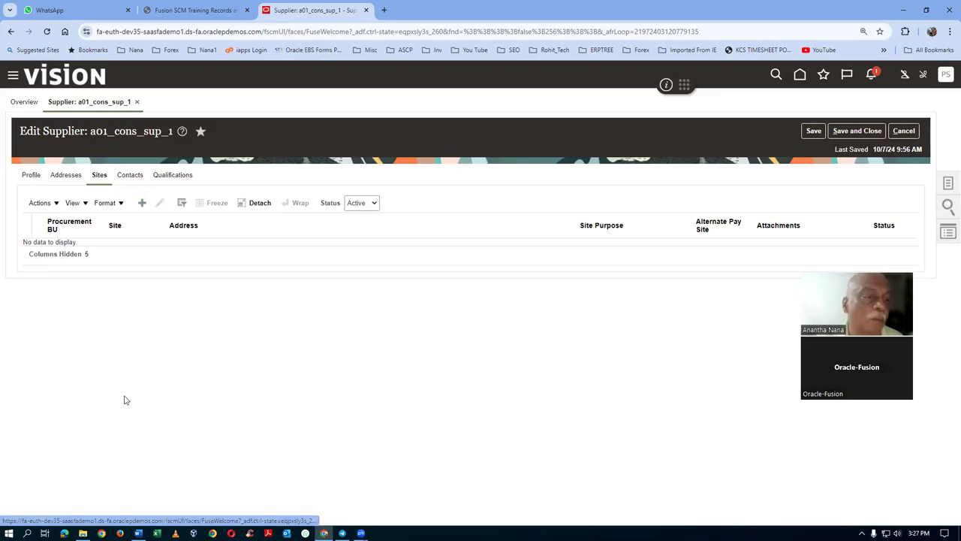
left_click(142, 203)
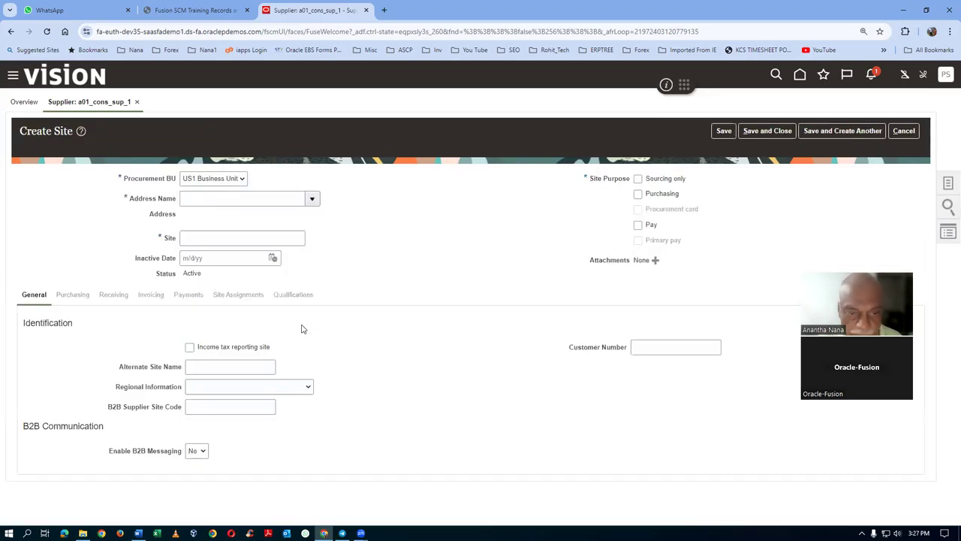
left_click(312, 200)
left_click(312, 217)
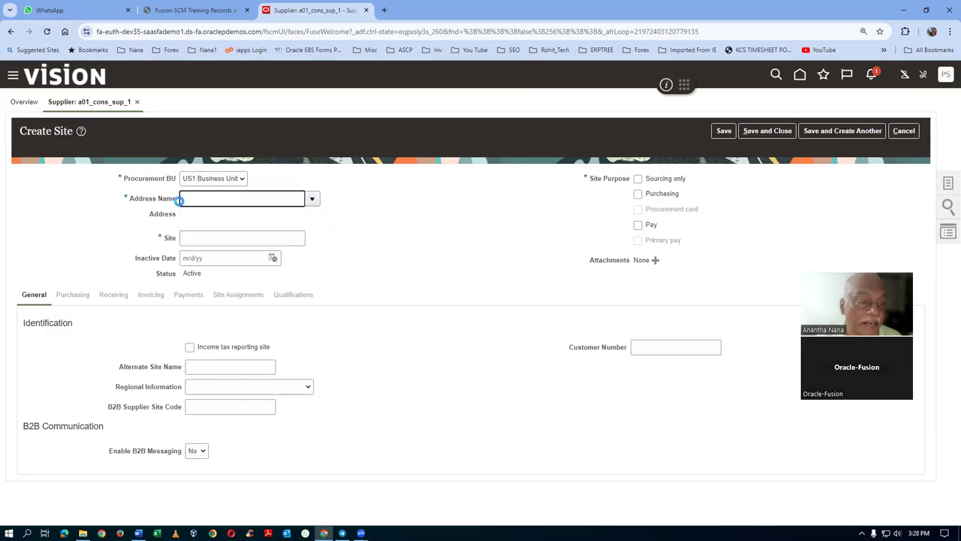
left_click_drag(244, 238, 153, 241)
type("Site 1")
key("Tab")
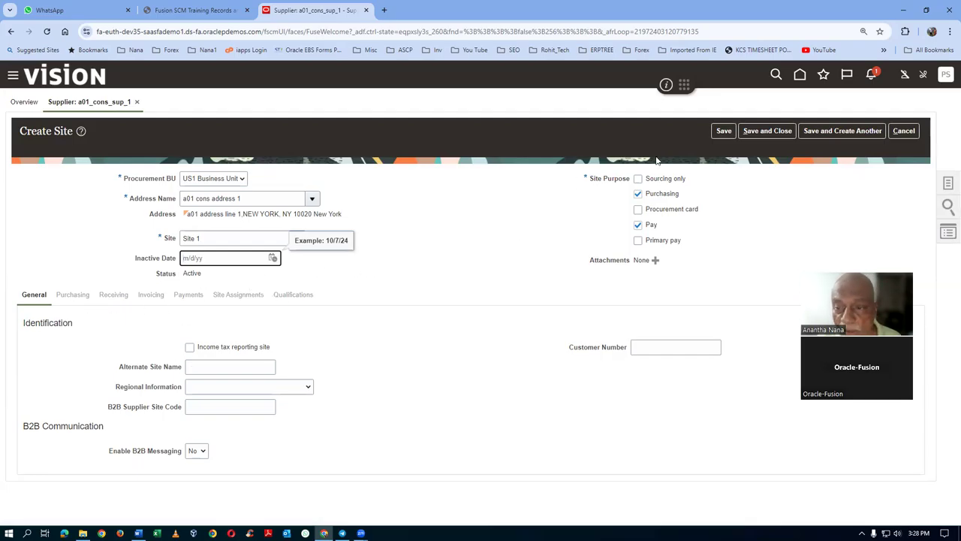
left_click(724, 130)
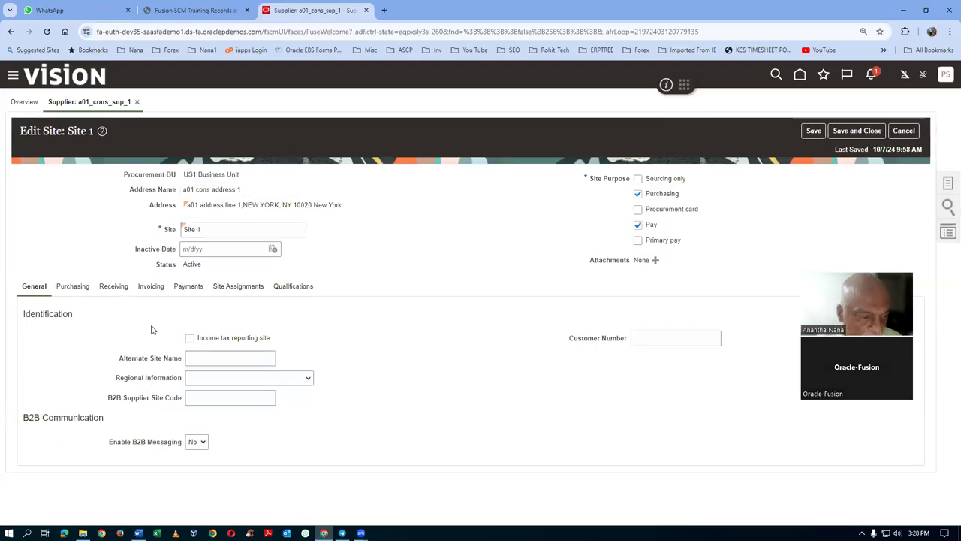
Make Site 1 pay on use with aging onset point Receipt and 0 aging period days.
left_click(73, 286)
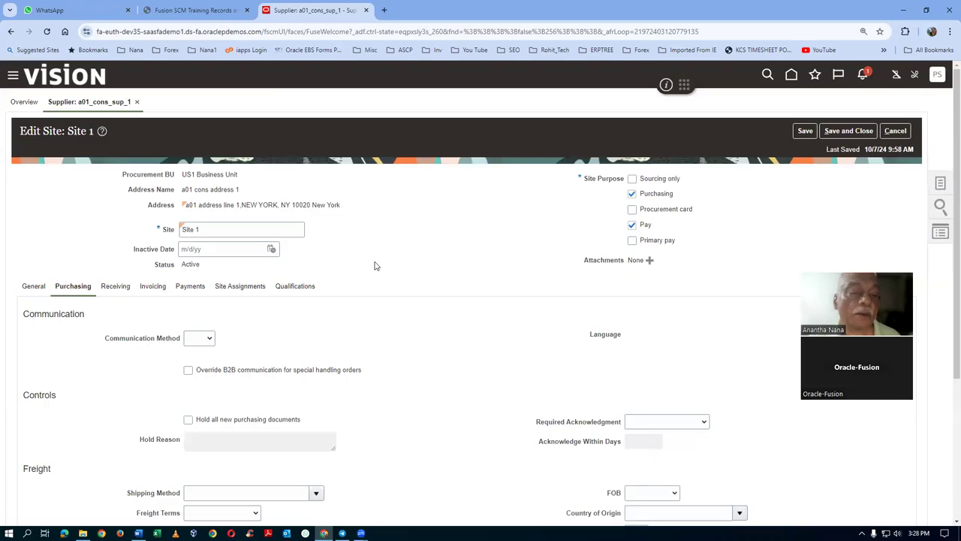
scroll(374, 267, "down", 5)
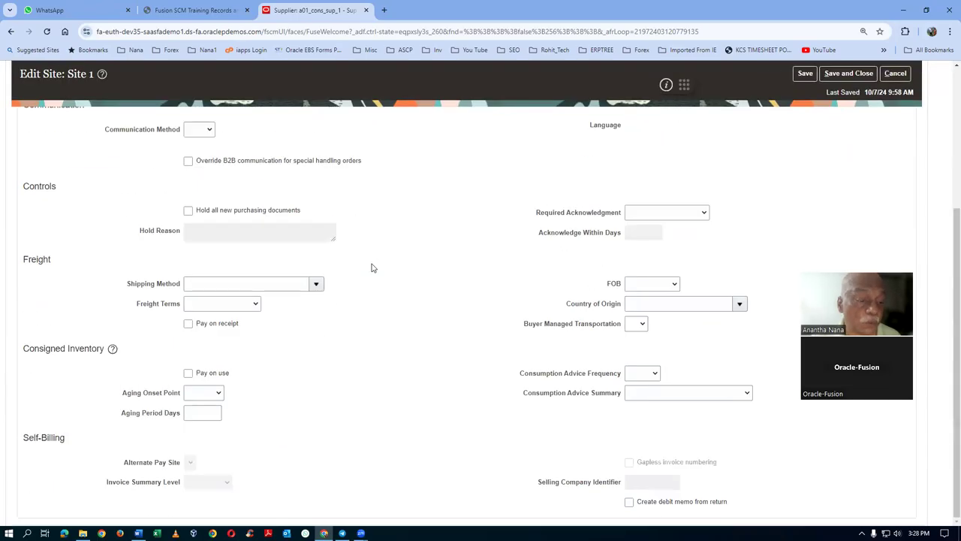
left_click(188, 373)
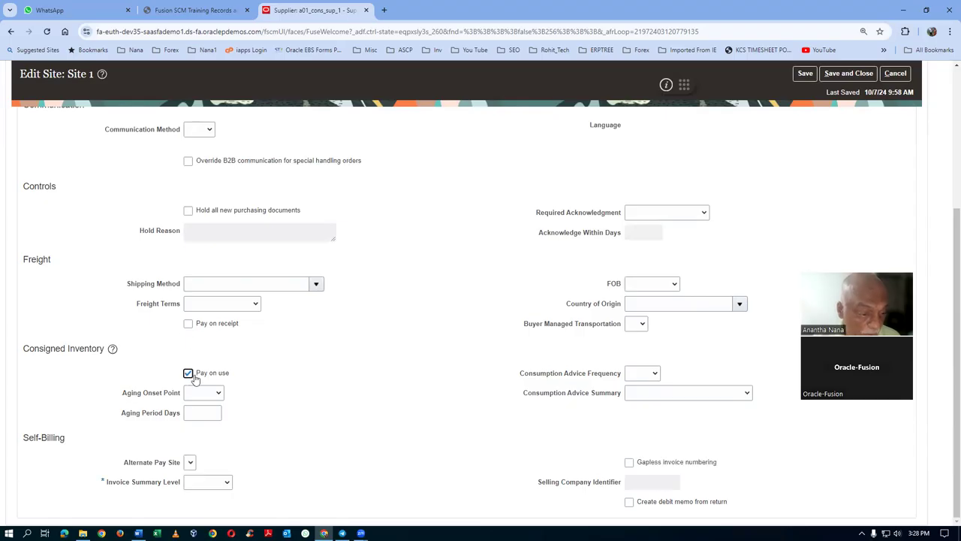
left_click(199, 398)
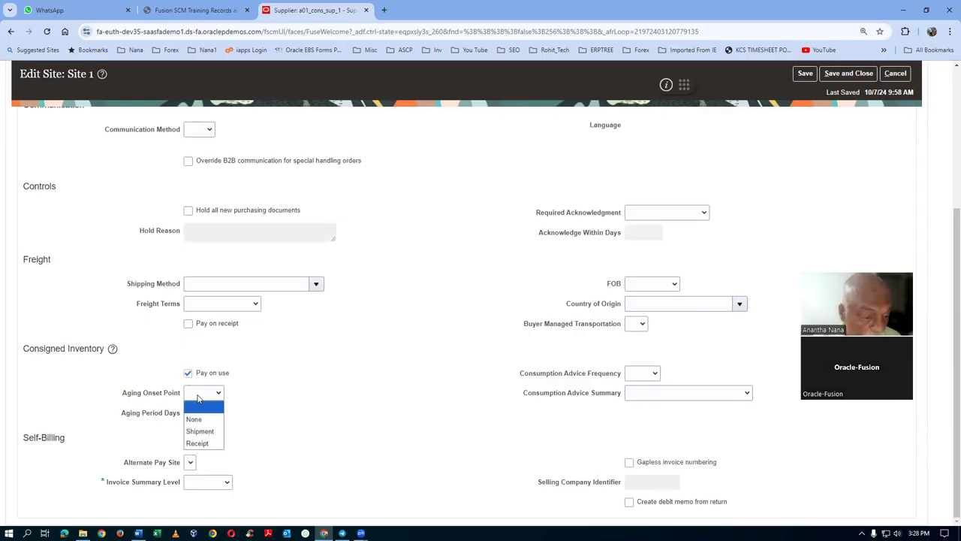
left_click(201, 442)
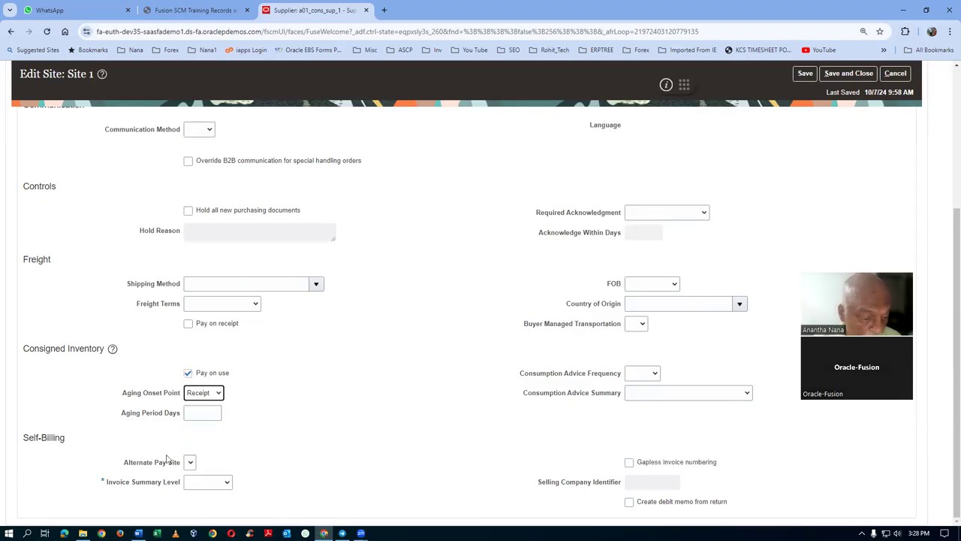
left_click(203, 416)
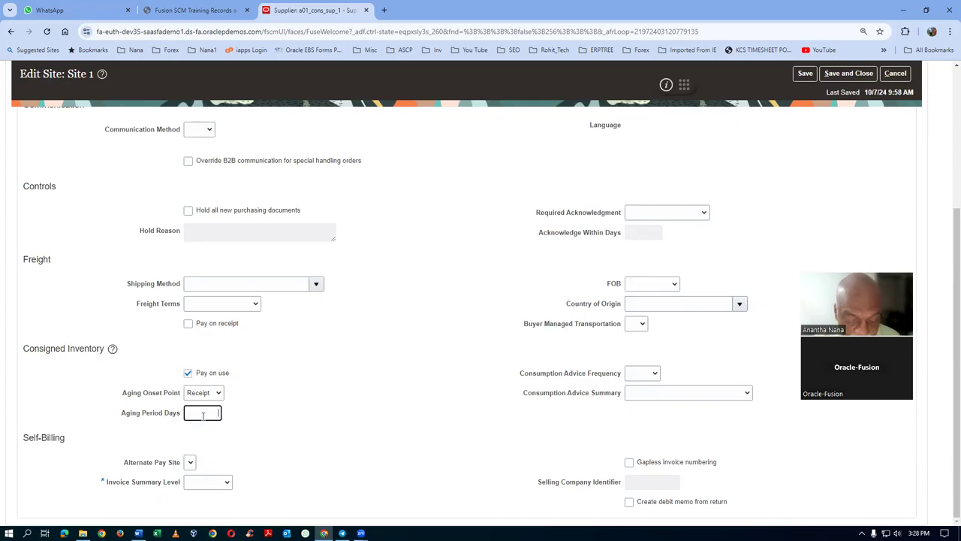
key("Tab")
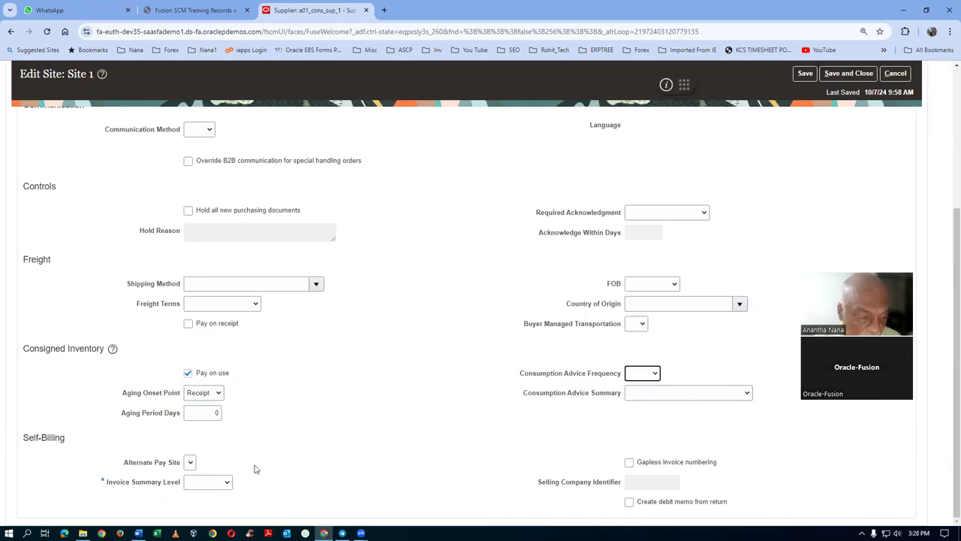
left_click(234, 445)
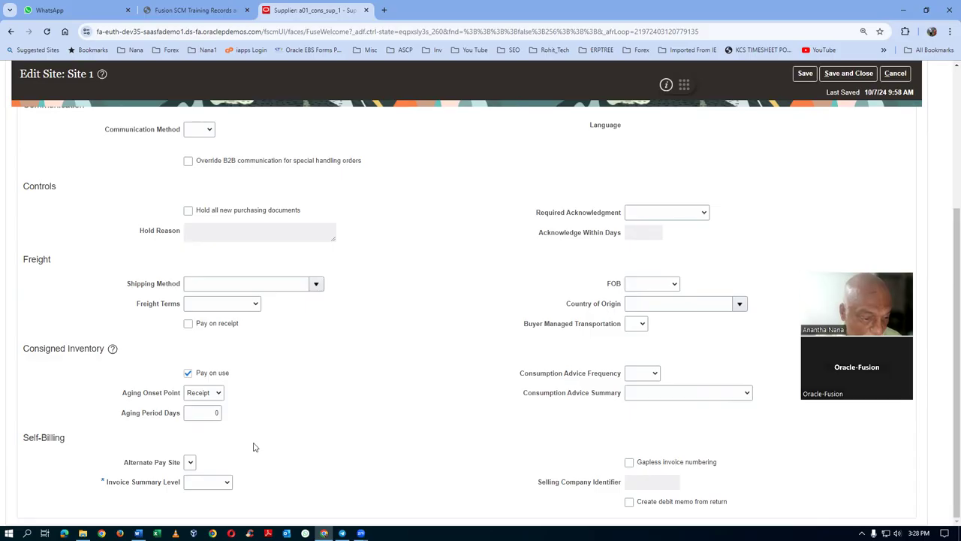
Set consumption advice frequency to Daily, summarized for All organizations.
left_click(643, 374)
left_click(637, 400)
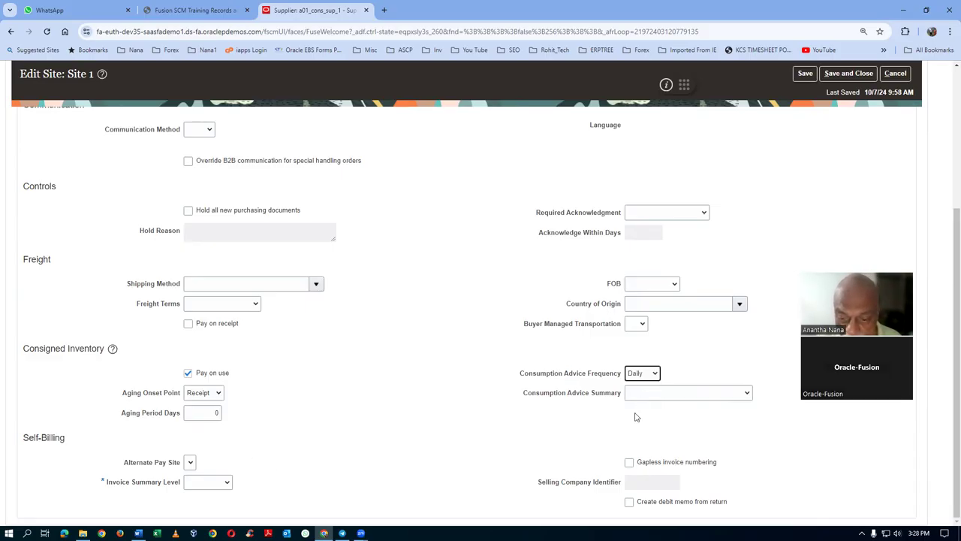
left_click(677, 398)
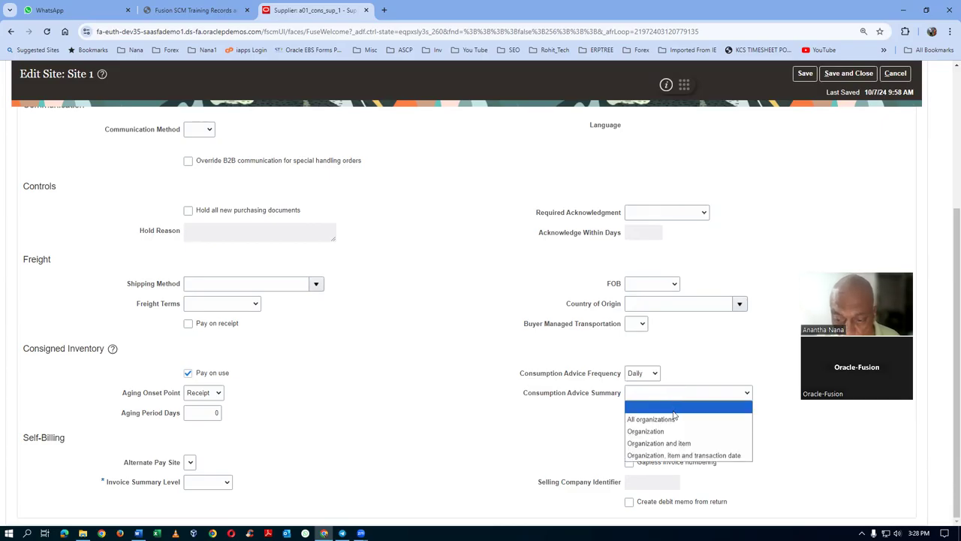
left_click(672, 420)
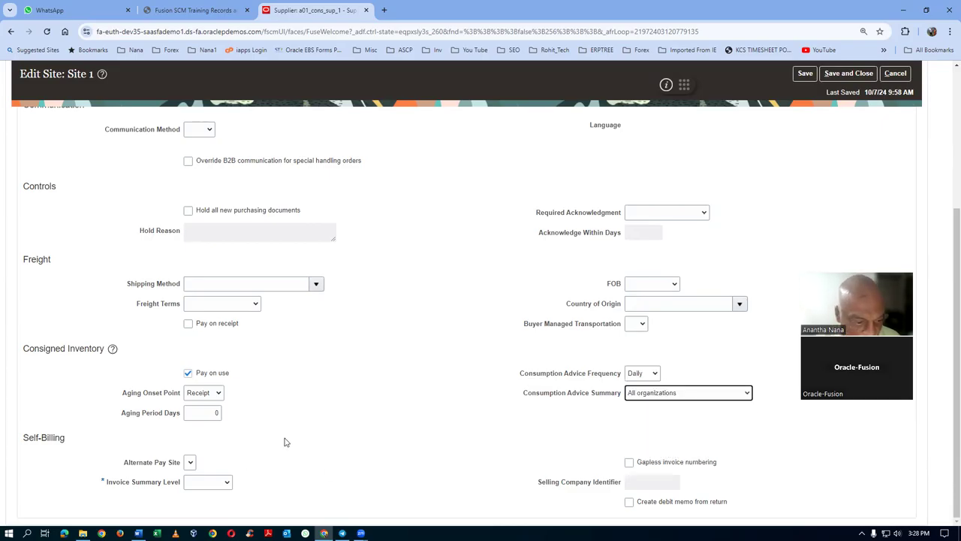
Set the invoice summary level to Pay Site and save the purchasing settings.
left_click(207, 487)
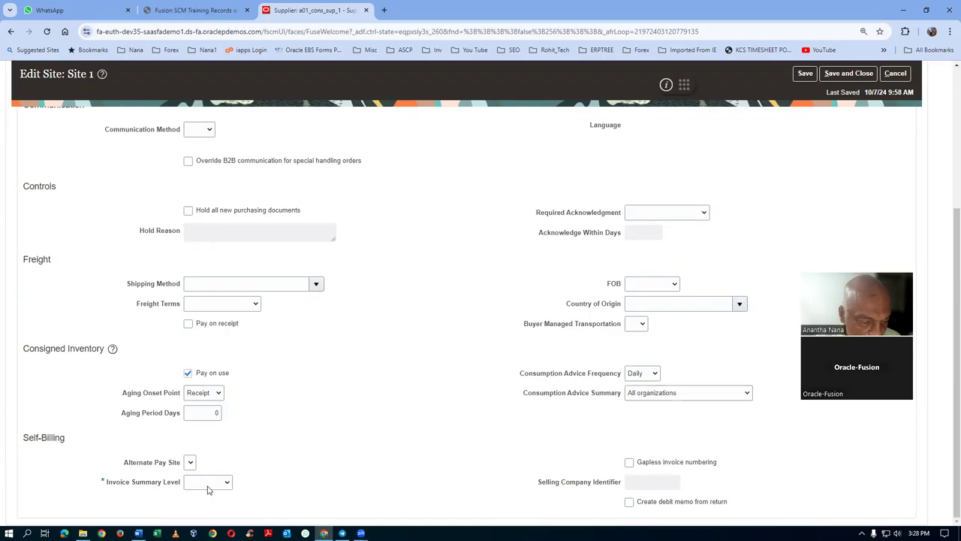
left_click(324, 456)
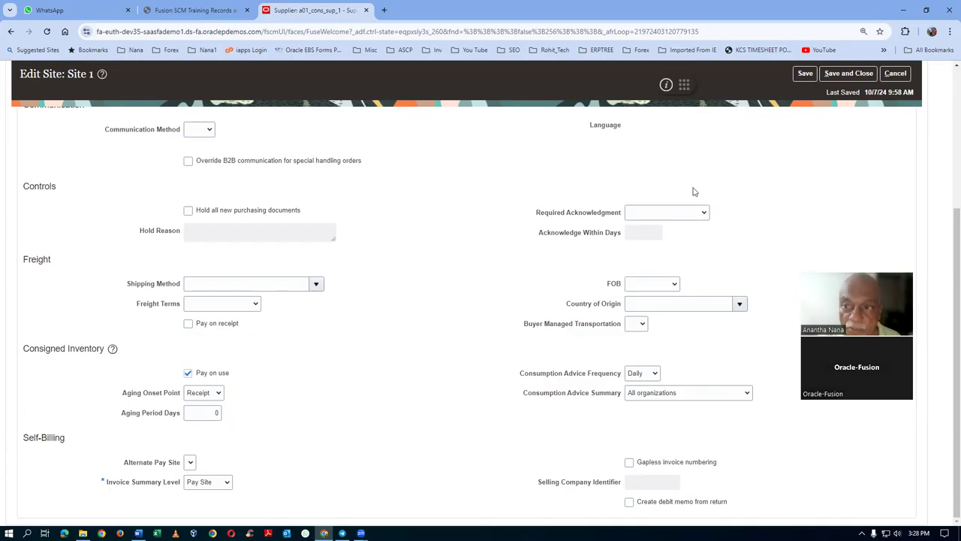
left_click(799, 76)
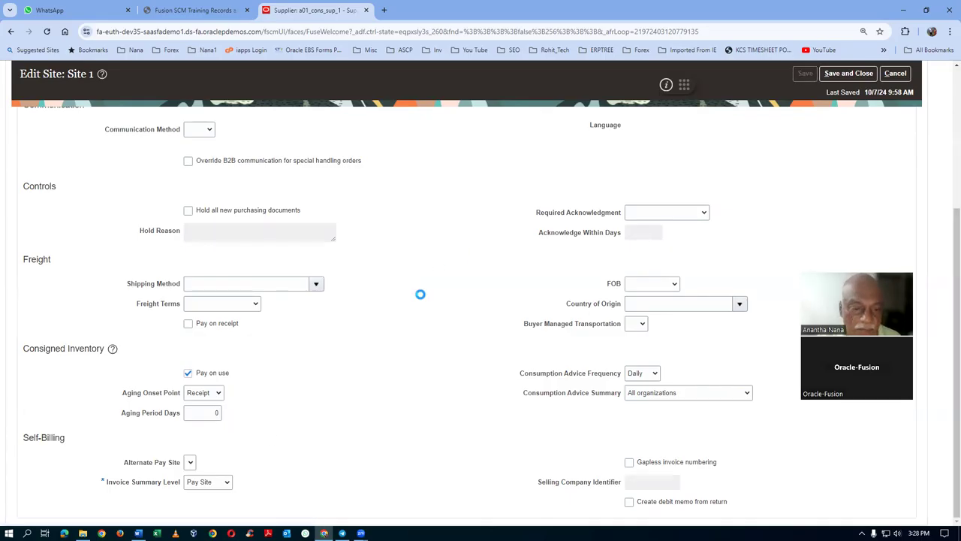
scroll(422, 299, "down", 2)
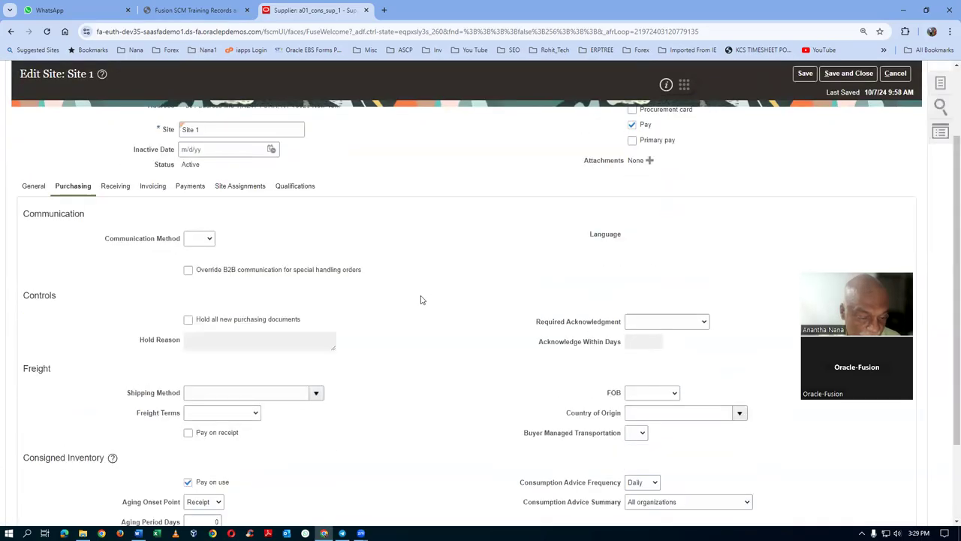
scroll(421, 299, "down", 2)
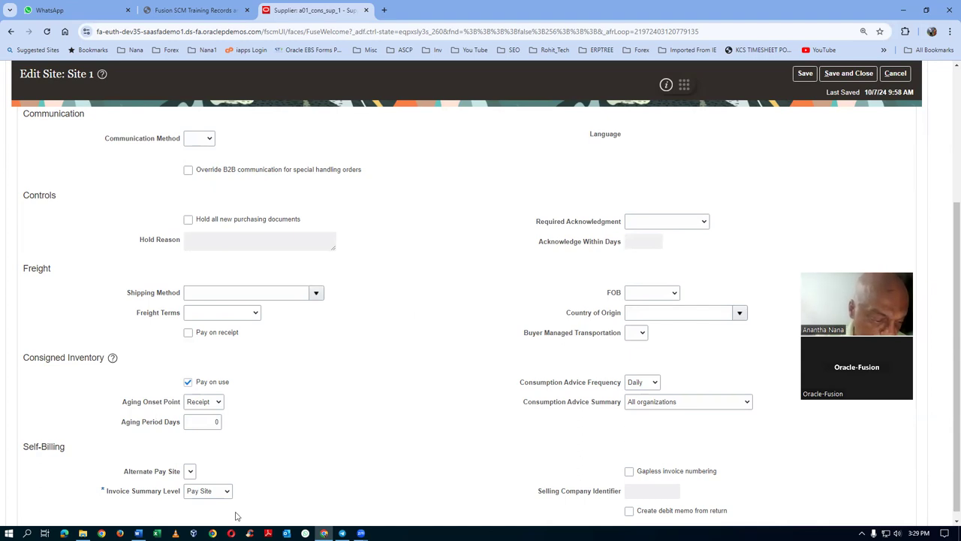
scroll(319, 471, "down", 1)
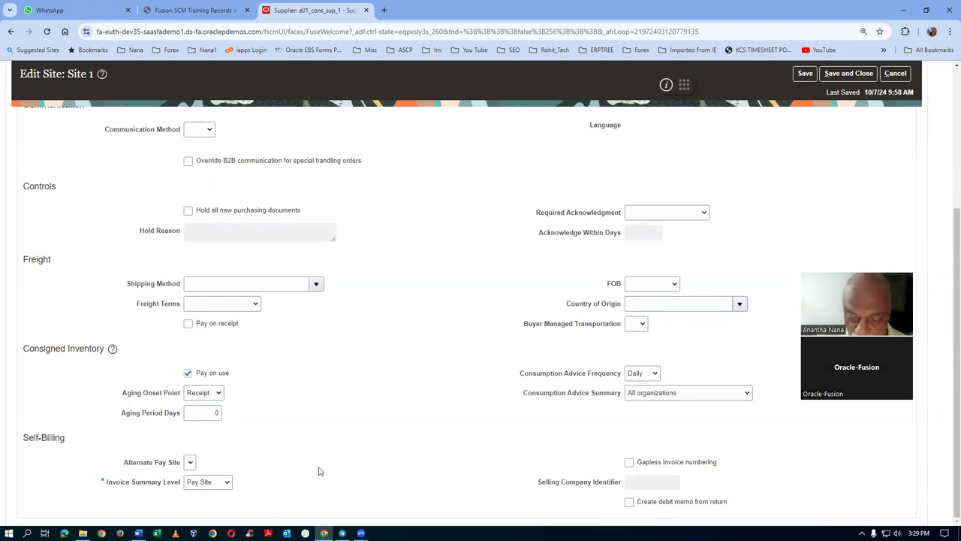
scroll(319, 471, "up", 5)
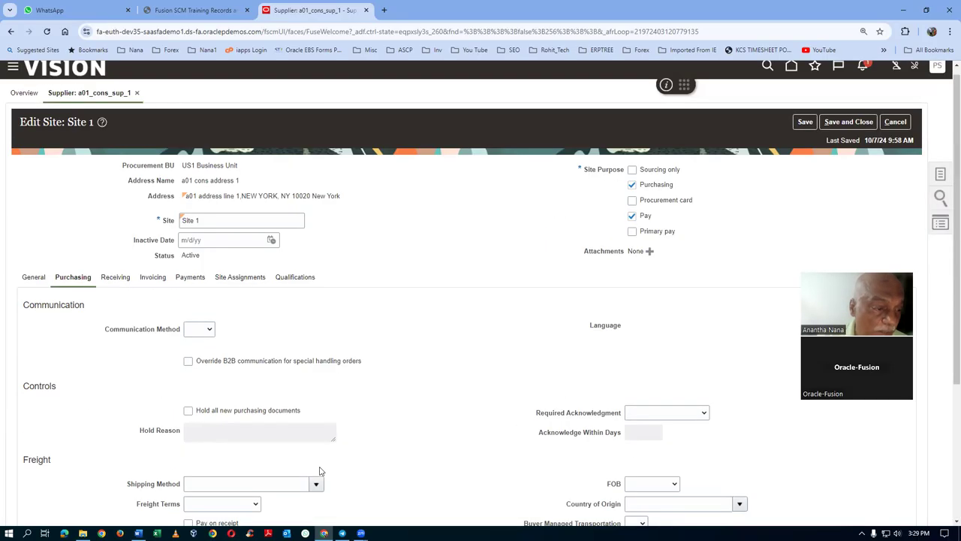
scroll(319, 471, "down", 4)
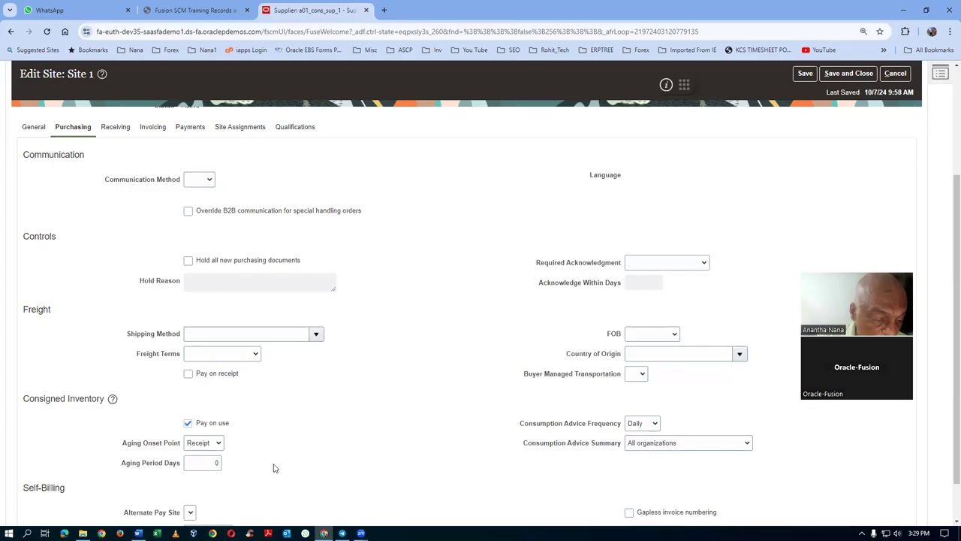
scroll(274, 470, "down", 2)
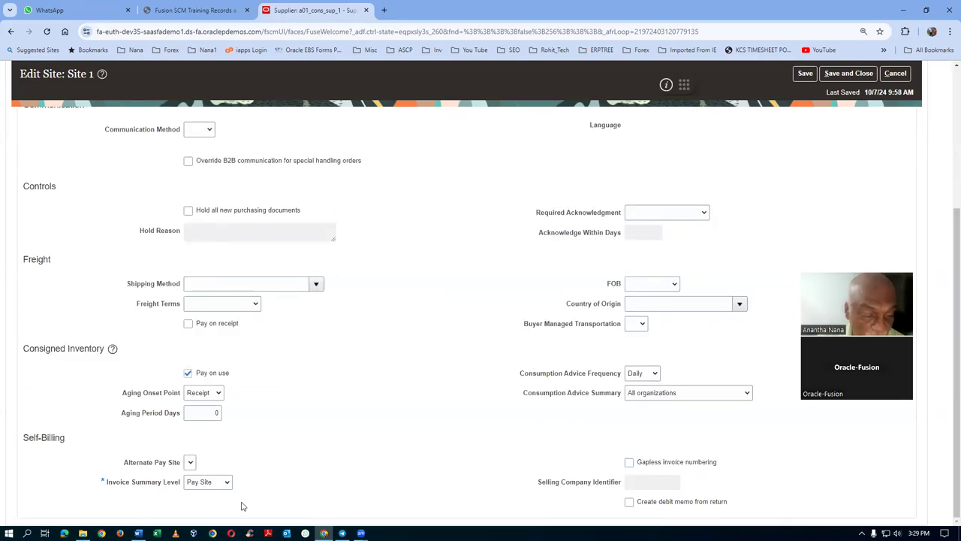
scroll(242, 503, "up", 4)
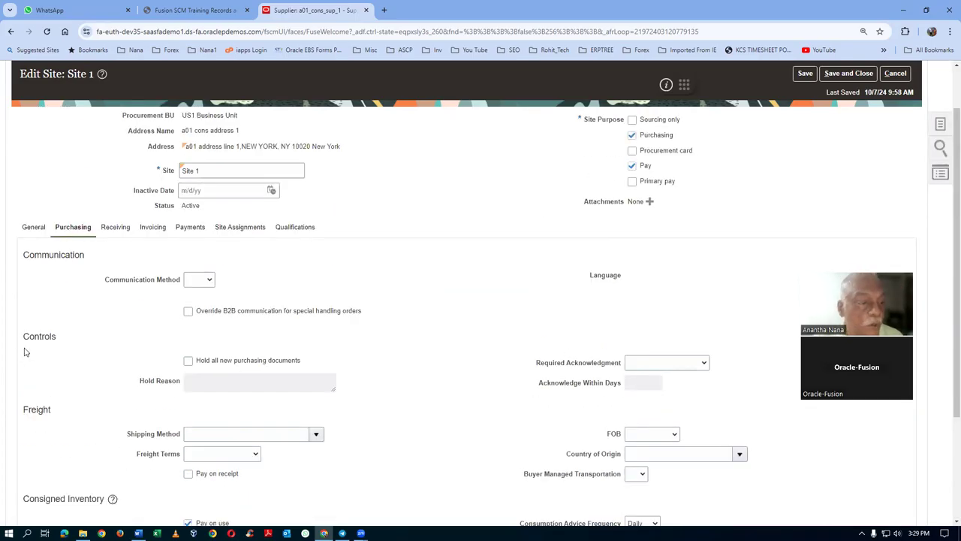
Choose US Dollar for both Invoice Currency and Payment Currency on Site 1's Invoicing tab.
left_click(154, 232)
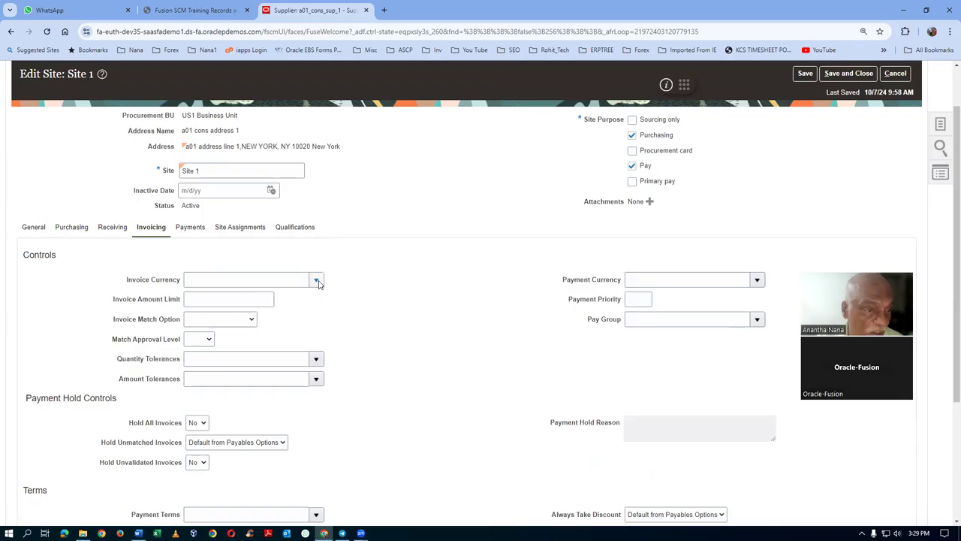
left_click(317, 281)
left_click(286, 318)
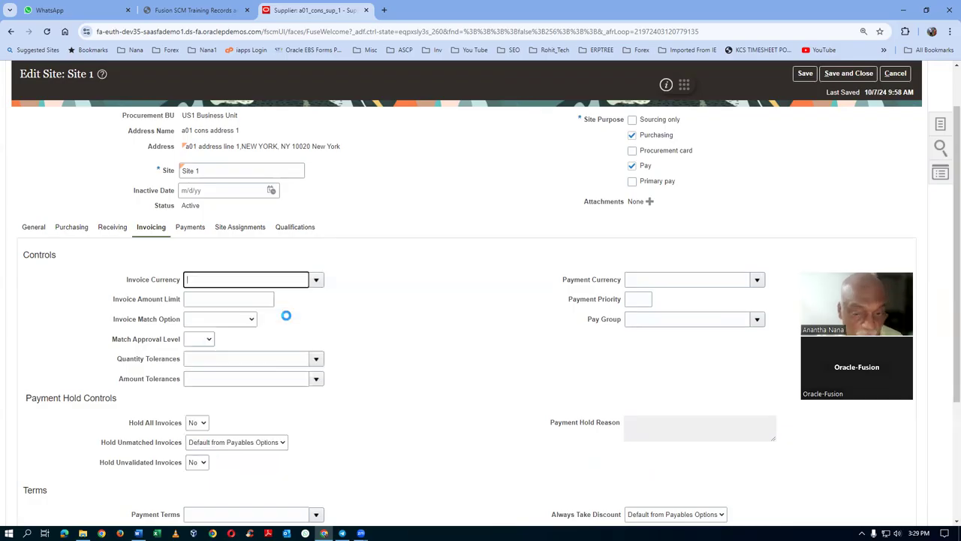
left_click(757, 280)
left_click(797, 314)
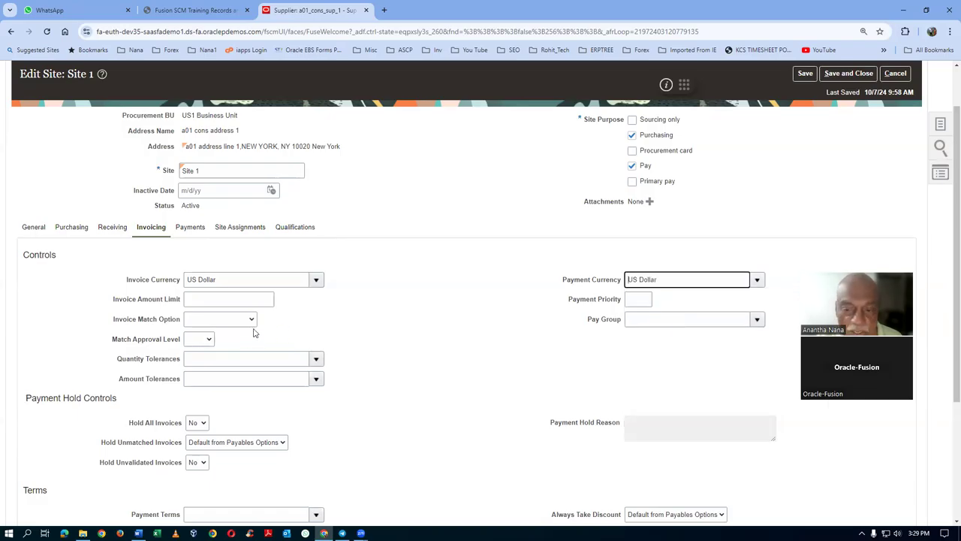
left_click(240, 227)
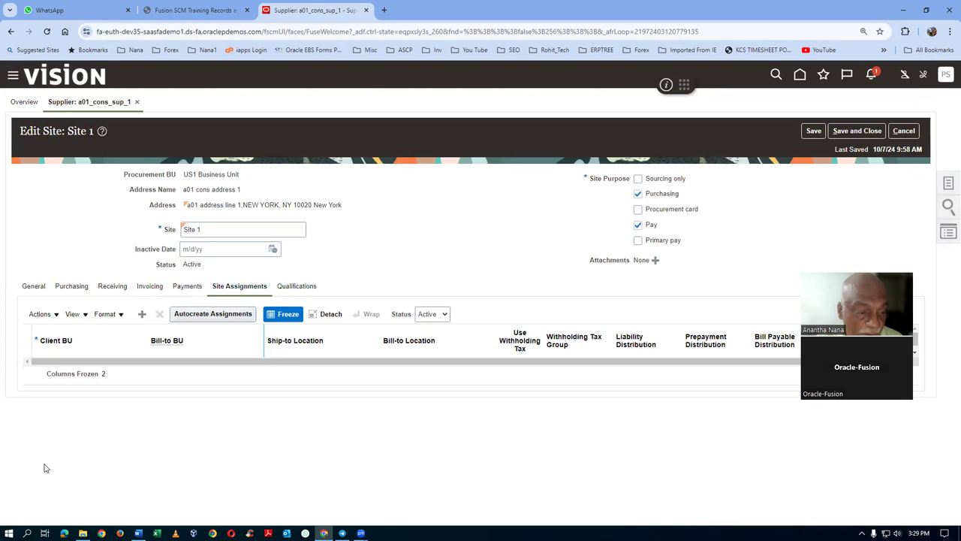
Add a Site 1 assignment for US1 Business Unit with Seattle ship-to and bill-to locations.
left_click(142, 313)
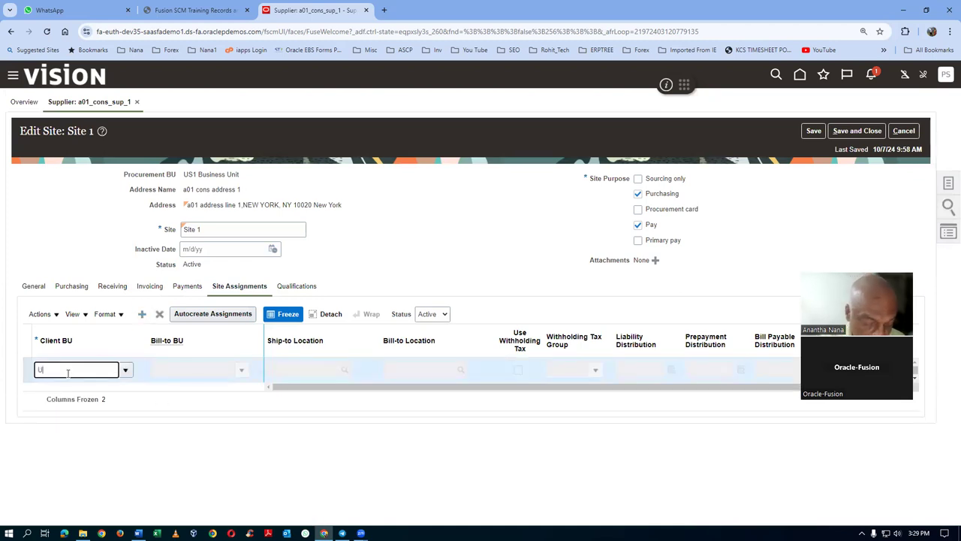
key("Tab")
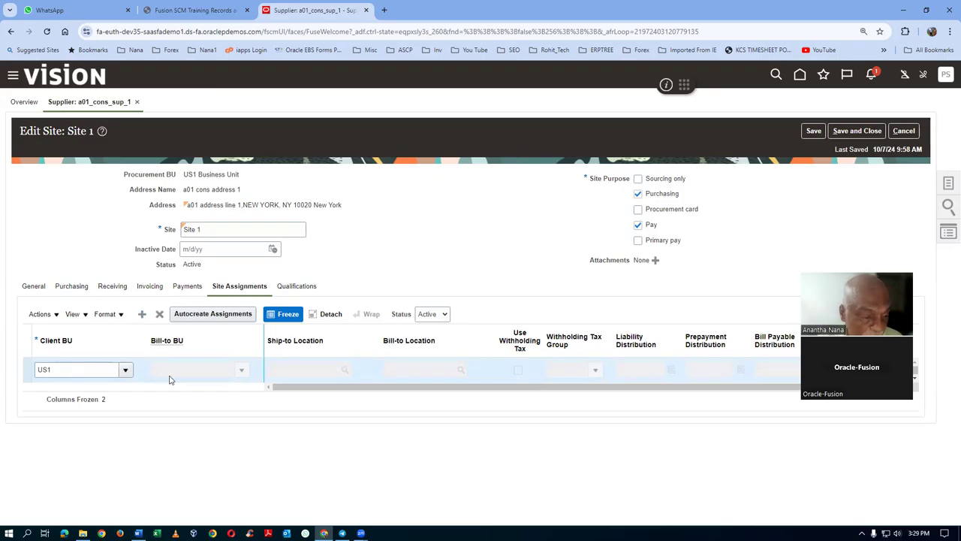
left_click(307, 371)
type("Seatt")
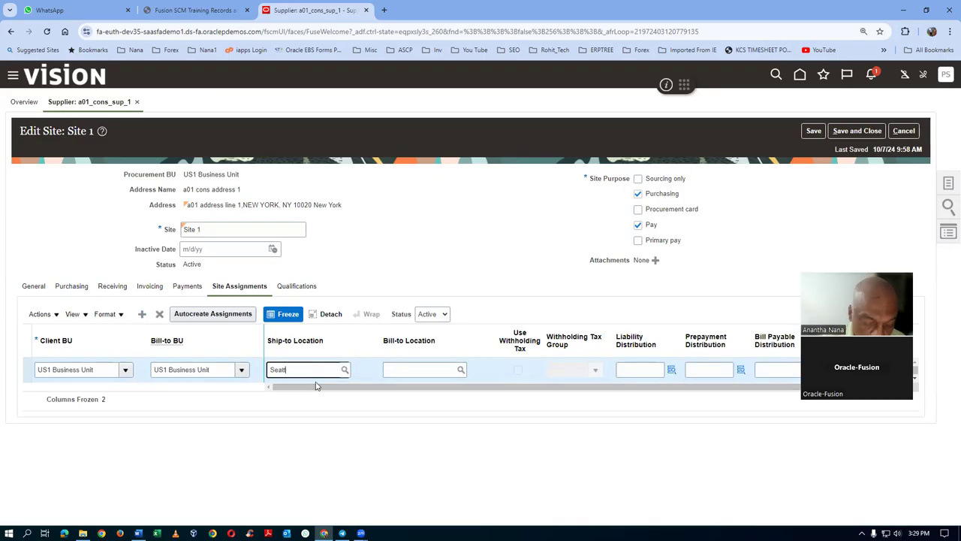
type("le")
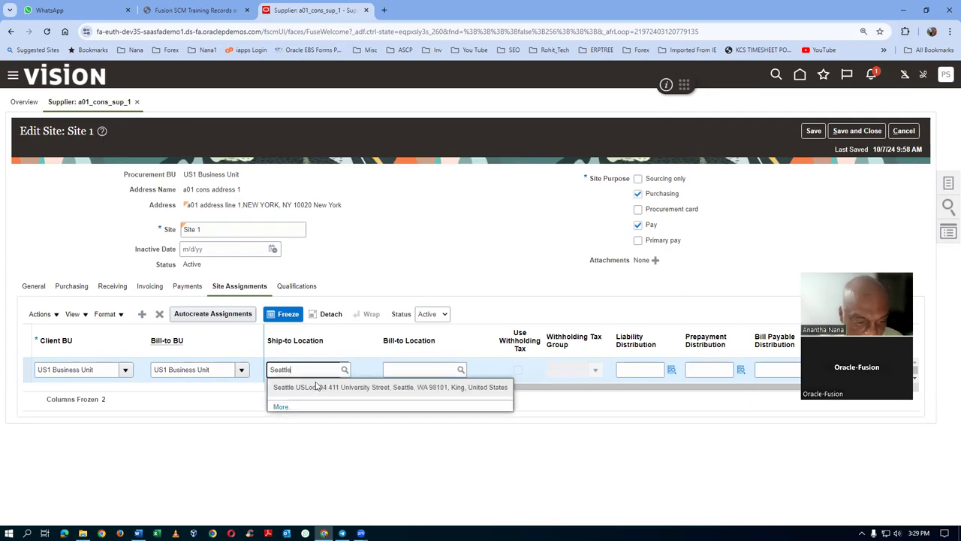
left_click(317, 387)
left_click(412, 374)
type("Seatt")
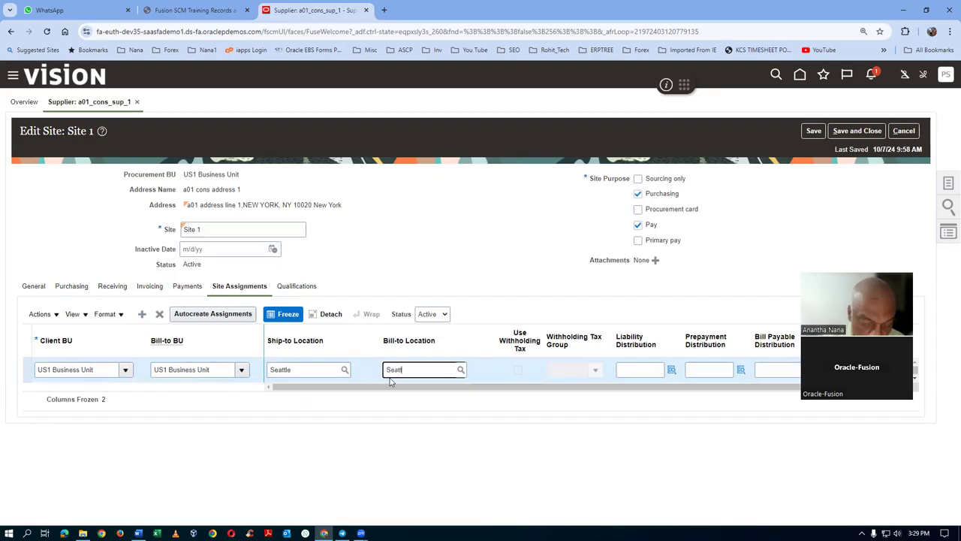
type("le")
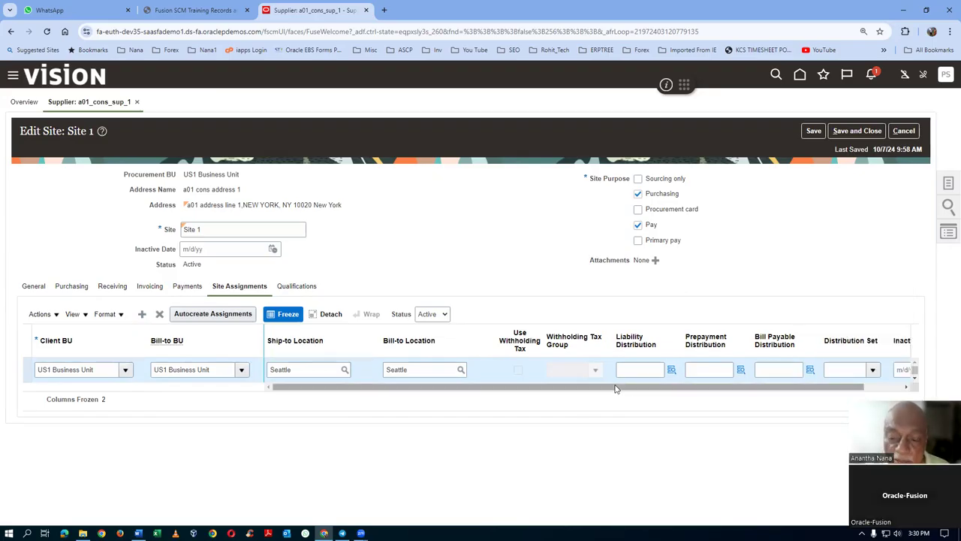
left_click_drag(613, 386, 652, 387)
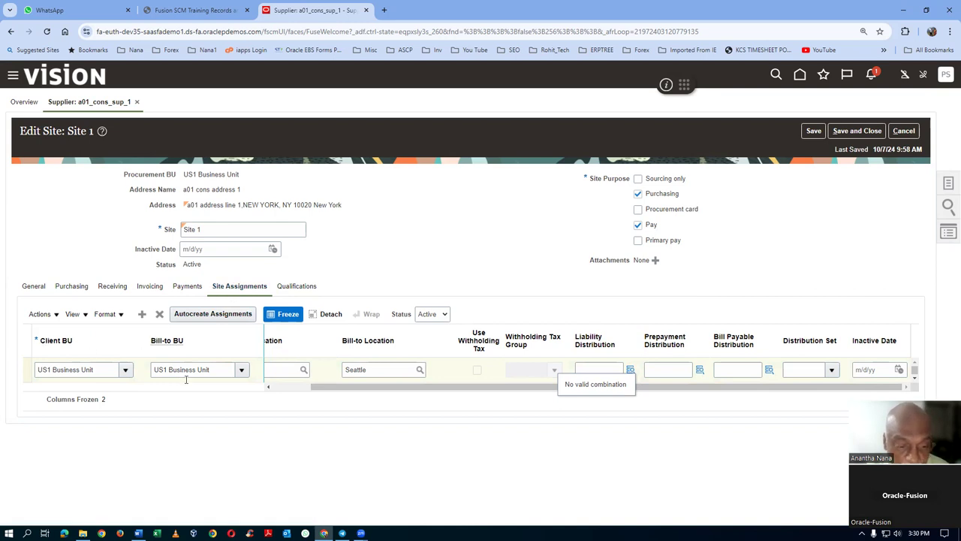
left_click_drag(350, 394, 304, 396)
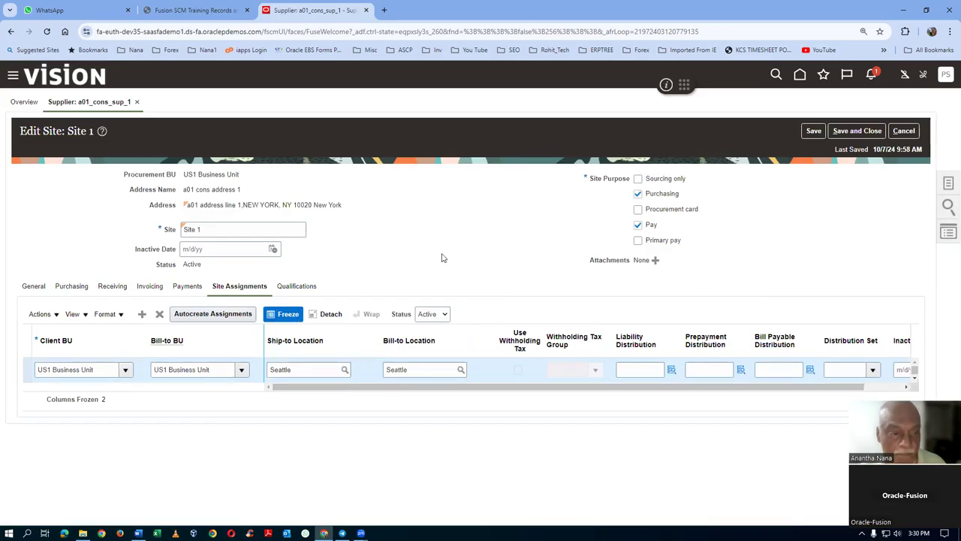
Save and close Site 1 and supplier a01_cons_sup_1, then return to the home page.
left_click(858, 131)
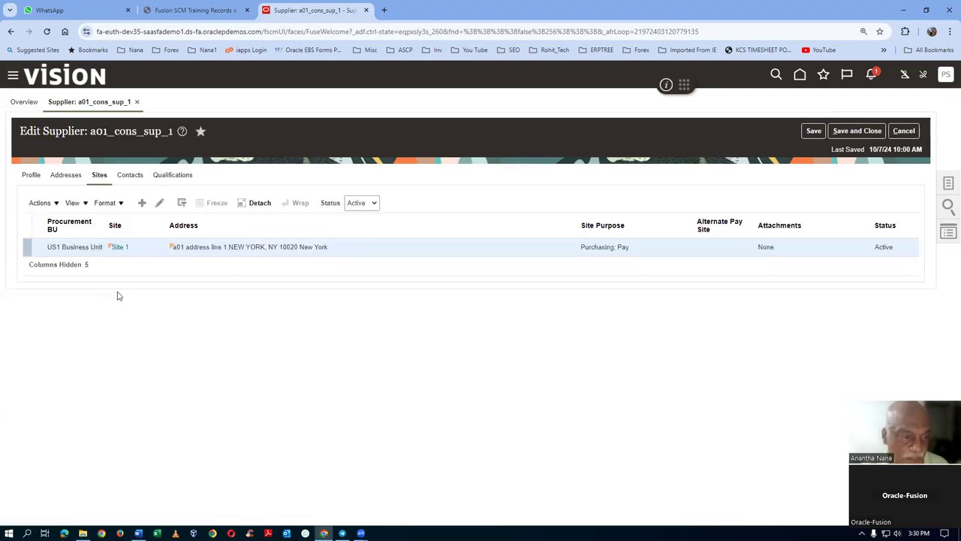
left_click(510, 308)
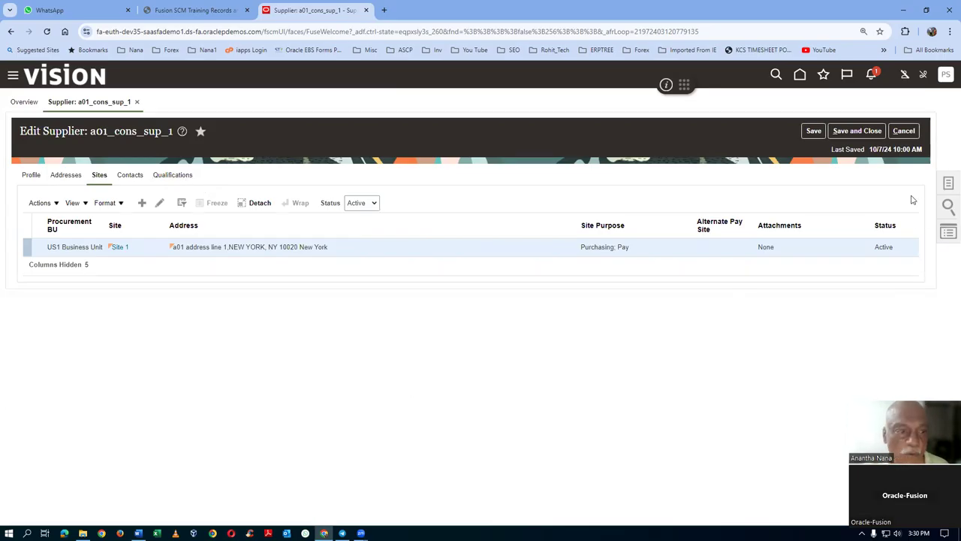
left_click(856, 133)
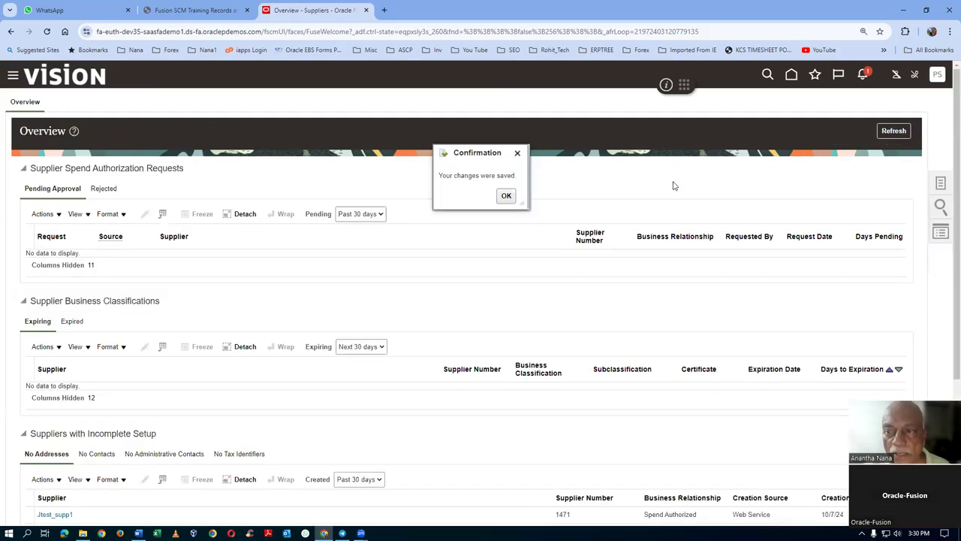
left_click(509, 196)
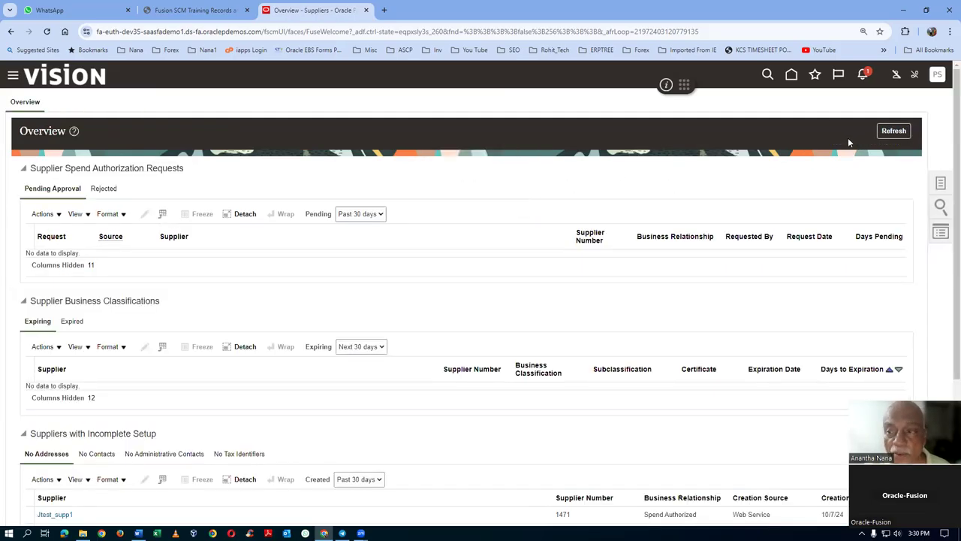
left_click(791, 73)
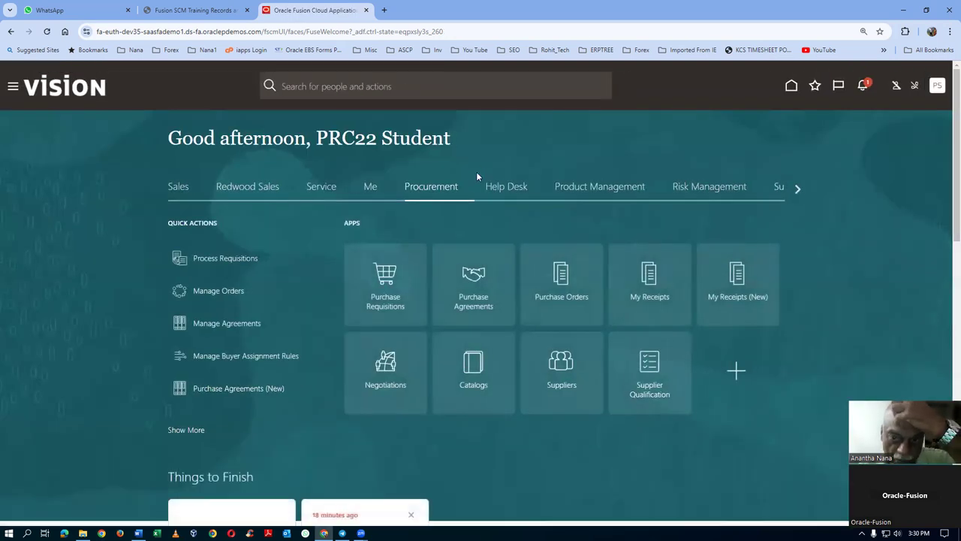
left_click(797, 191)
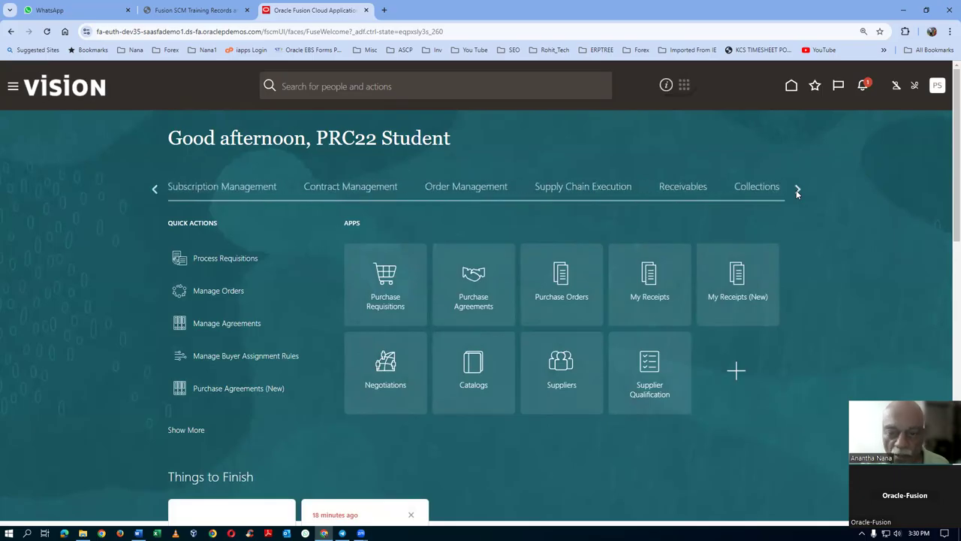
left_click(797, 191)
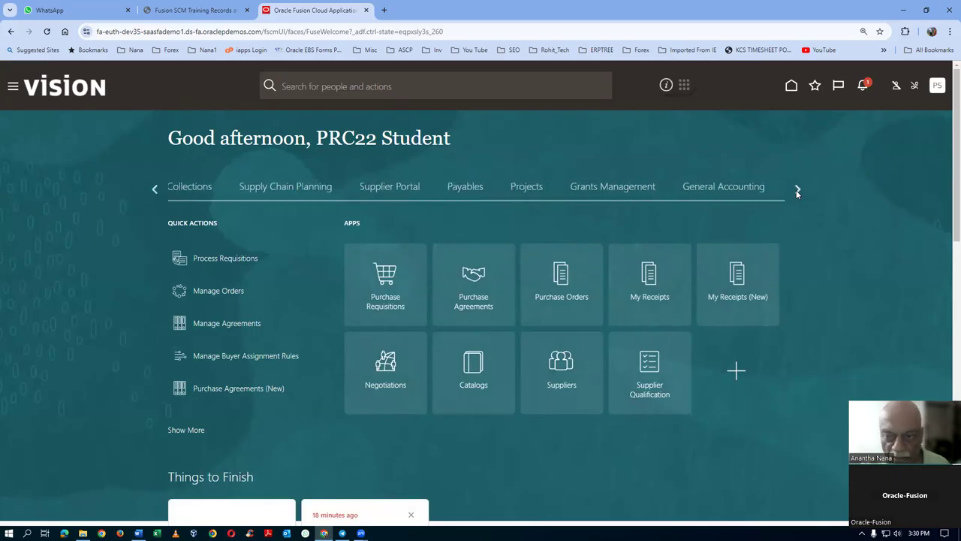
left_click(797, 191)
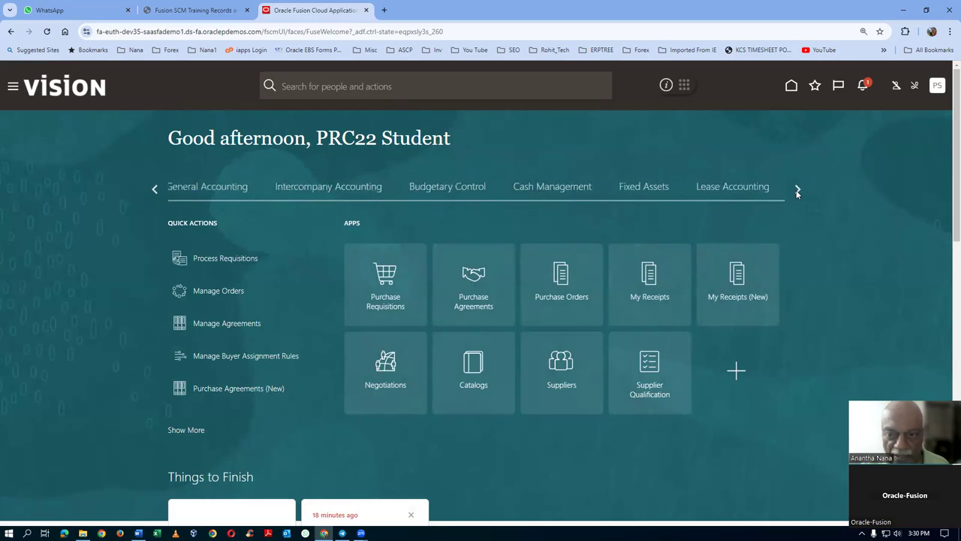
left_click(797, 191)
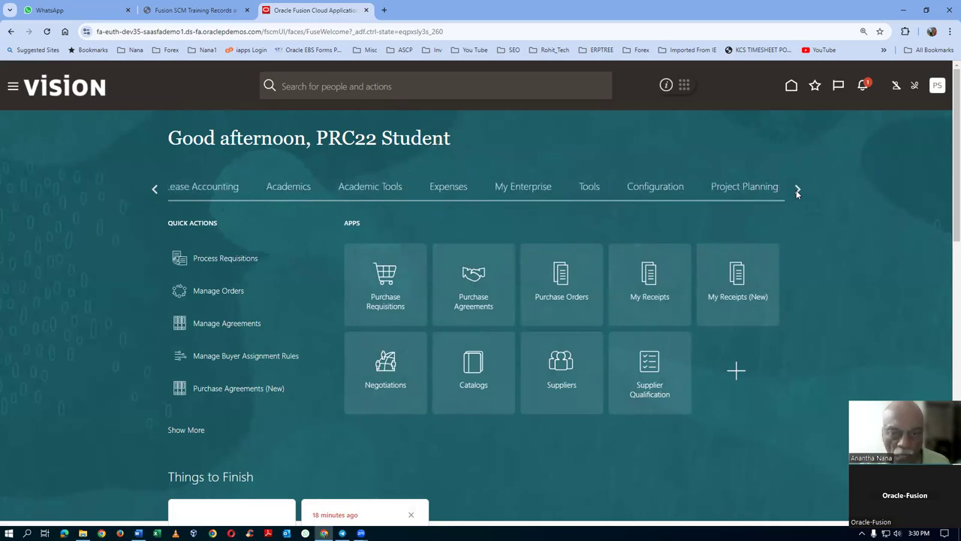
left_click(798, 192)
left_click(153, 191)
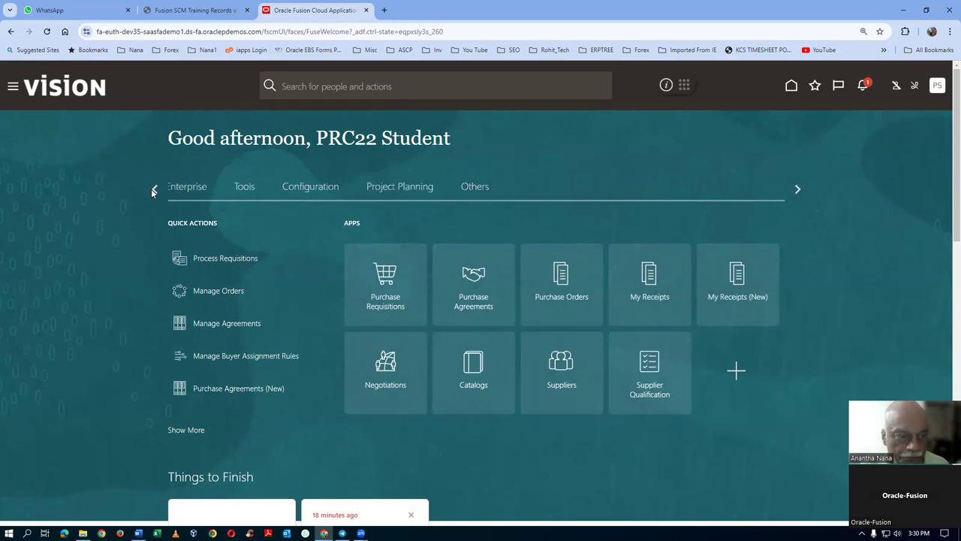
left_click(152, 191)
left_click(152, 191)
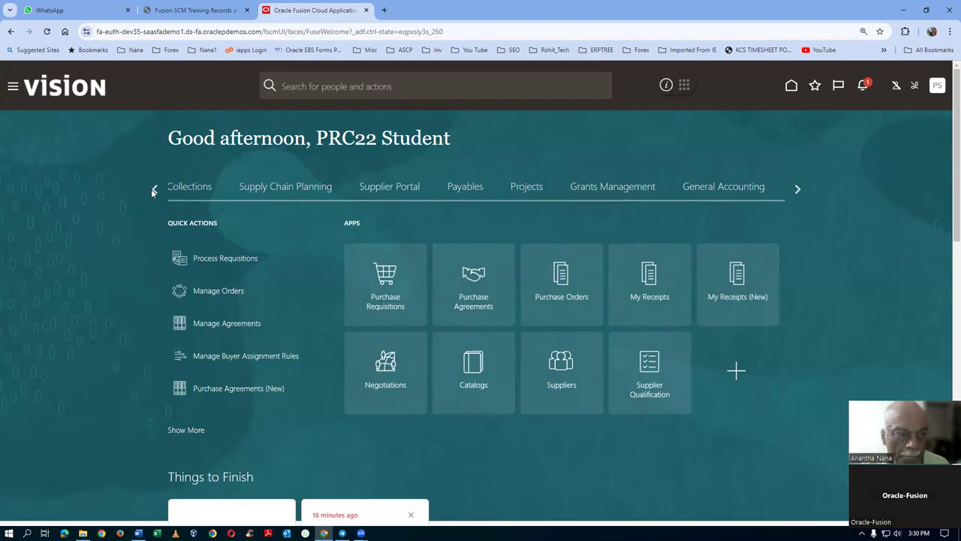
left_click(153, 191)
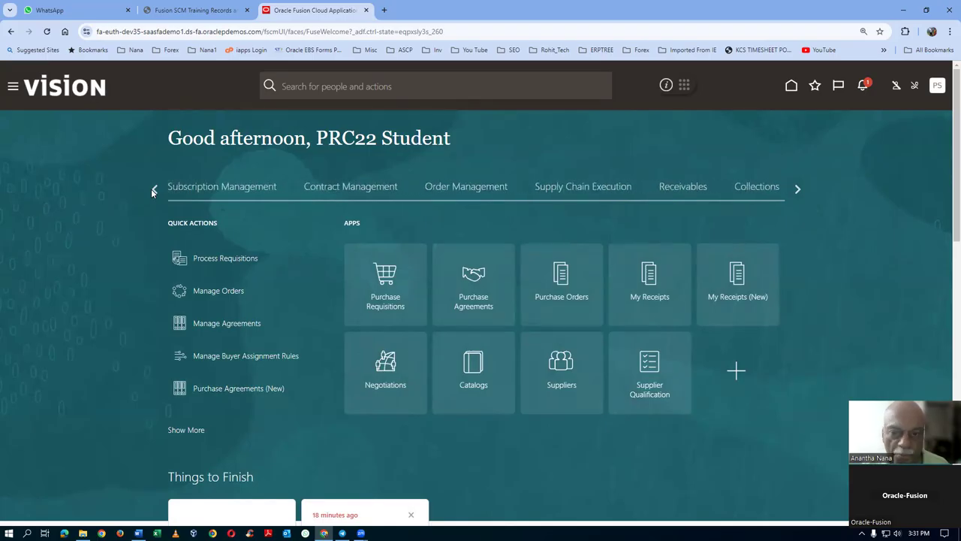
left_click(152, 191)
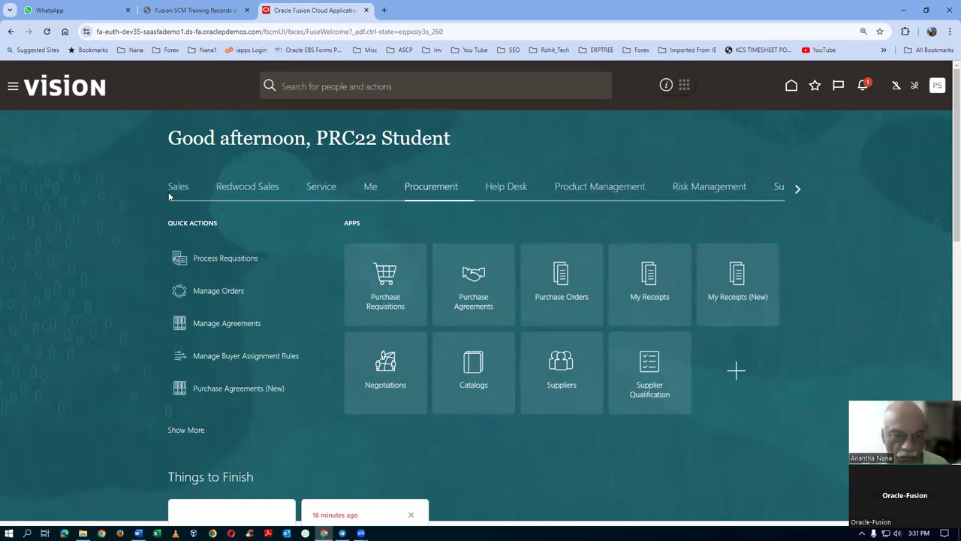
In Product Information Management, create an item for organization 000 Operations with Root Item Class, accepting the warning.
left_click(605, 195)
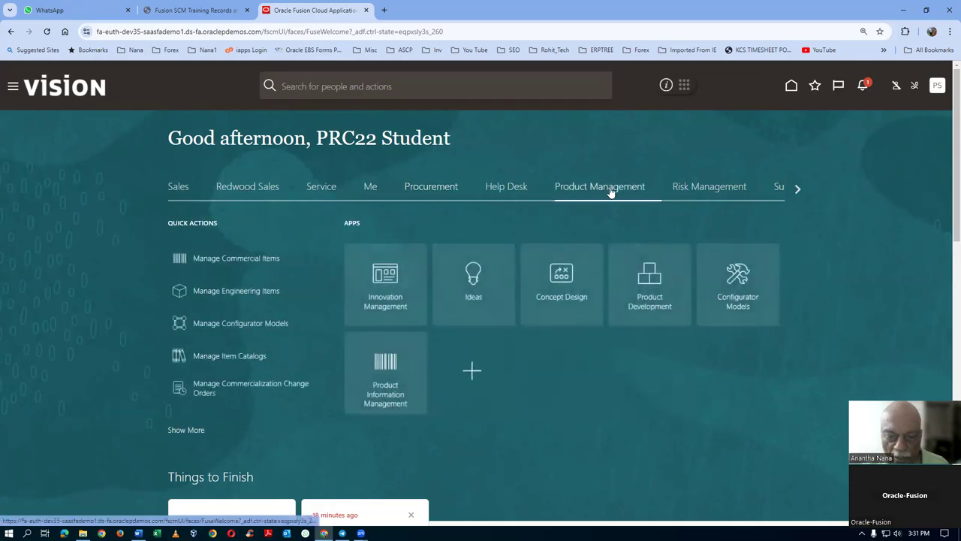
left_click(385, 402)
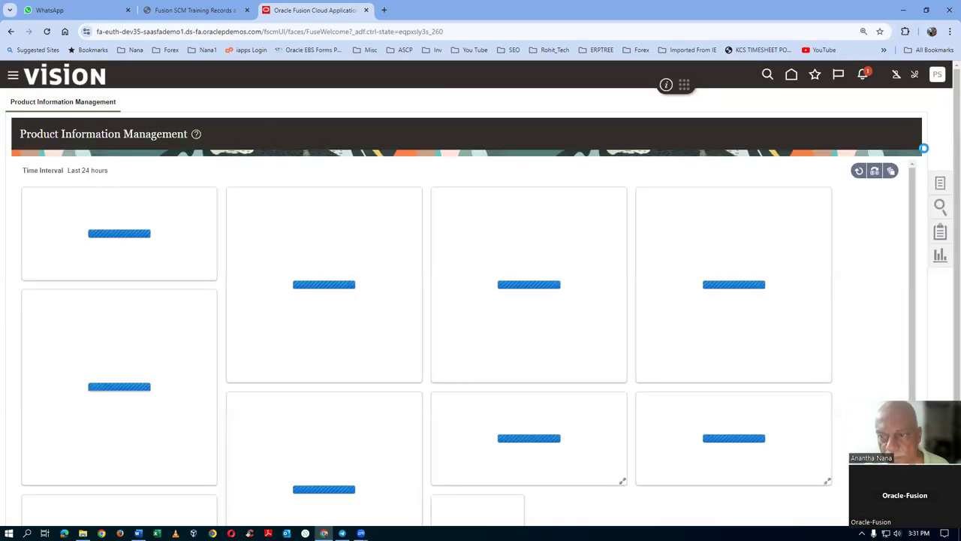
left_click(941, 188)
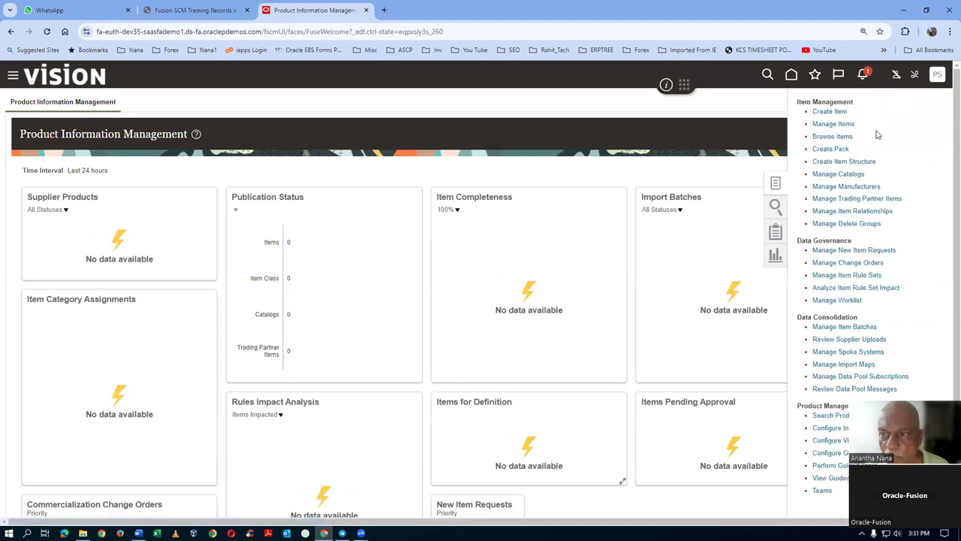
left_click(829, 112)
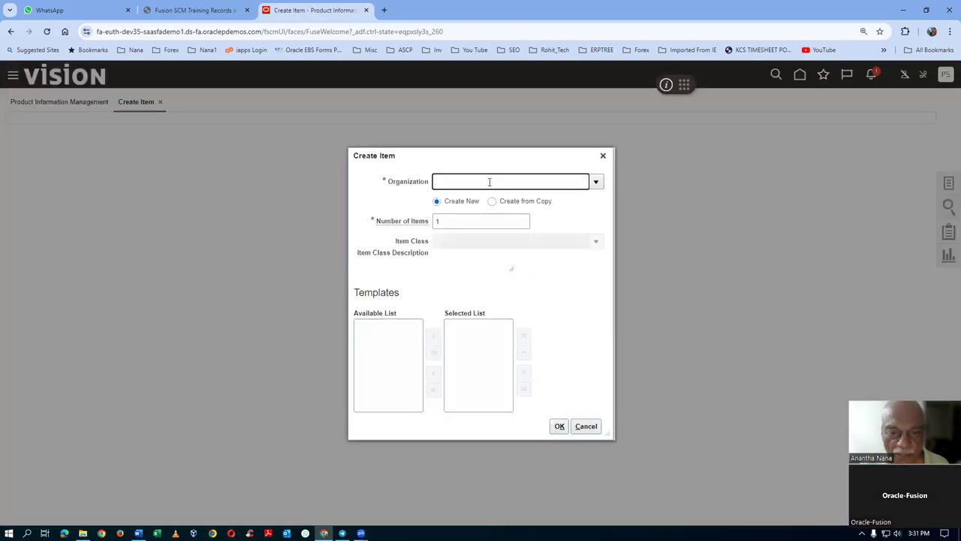
type("000")
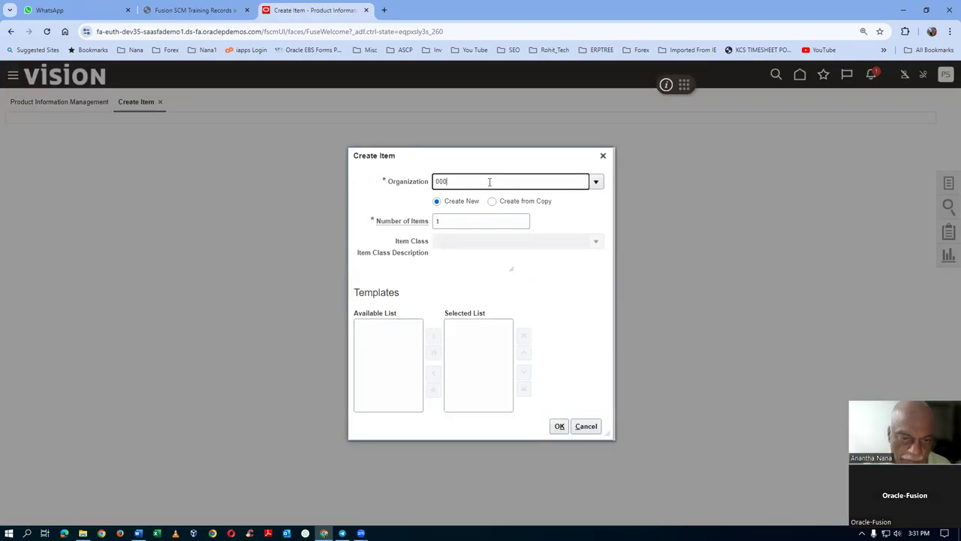
left_click(477, 199)
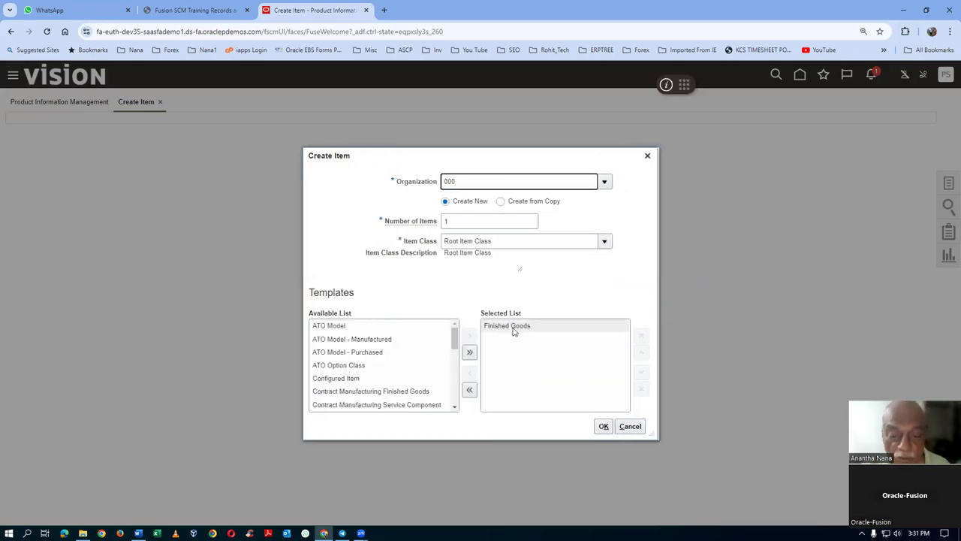
left_click(603, 427)
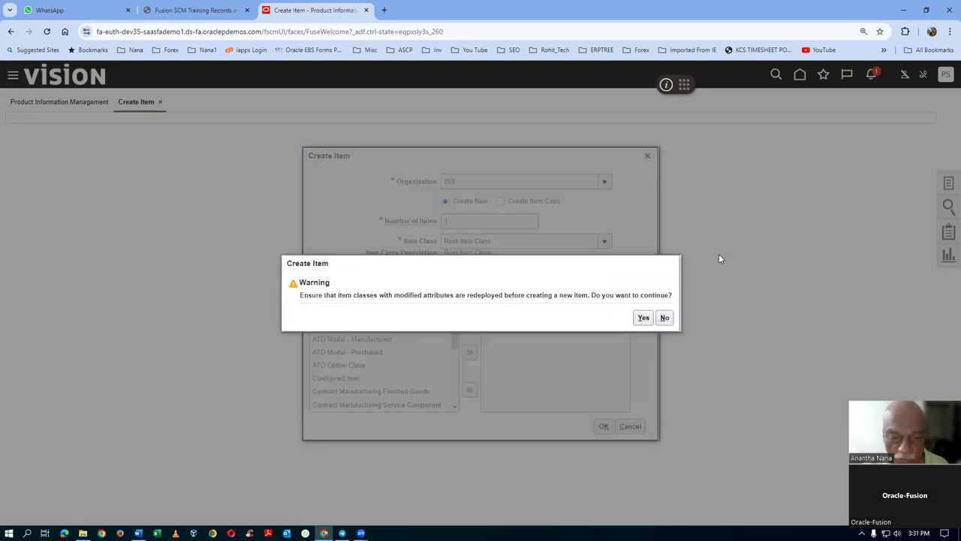
left_click_drag(335, 295, 538, 310)
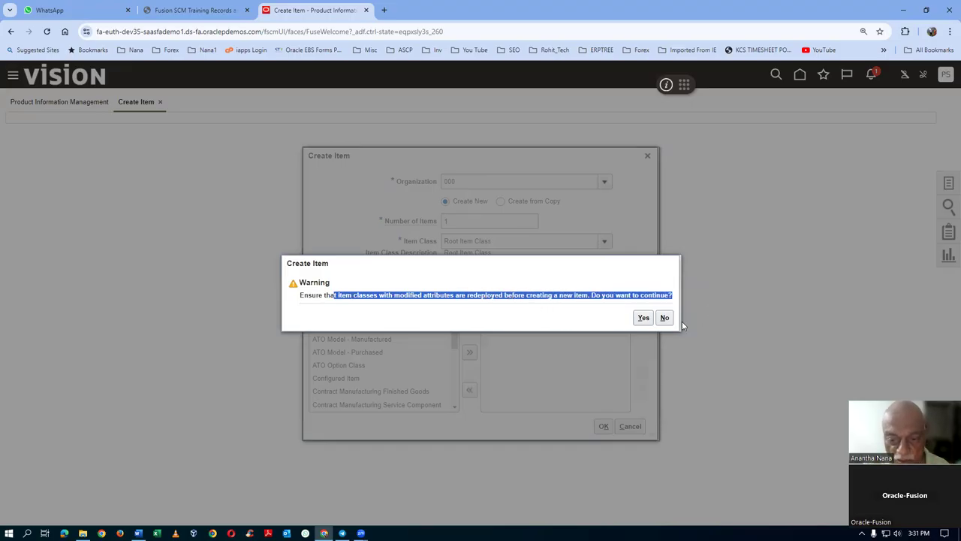
left_click(644, 318)
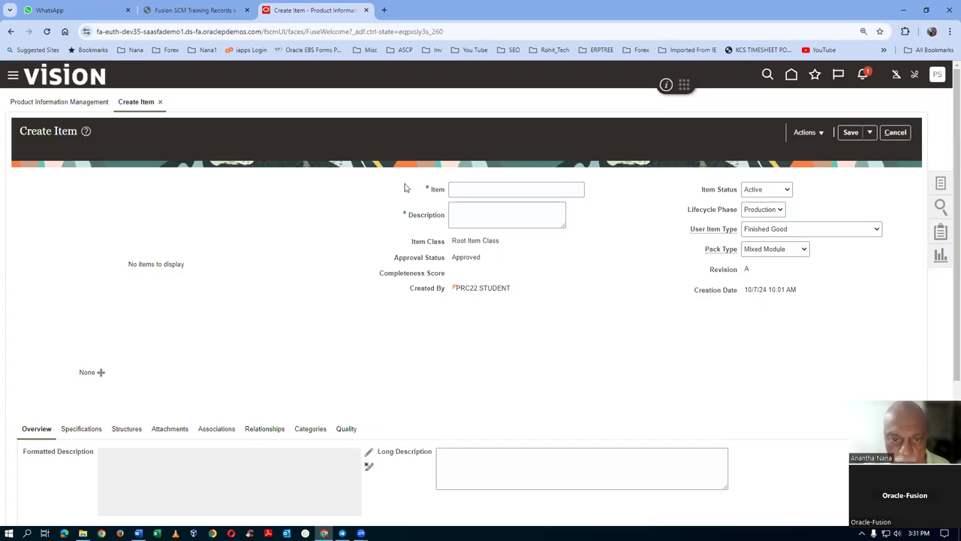
Copy the item name a01_cons_item_1 into the Description field.
left_click(458, 192)
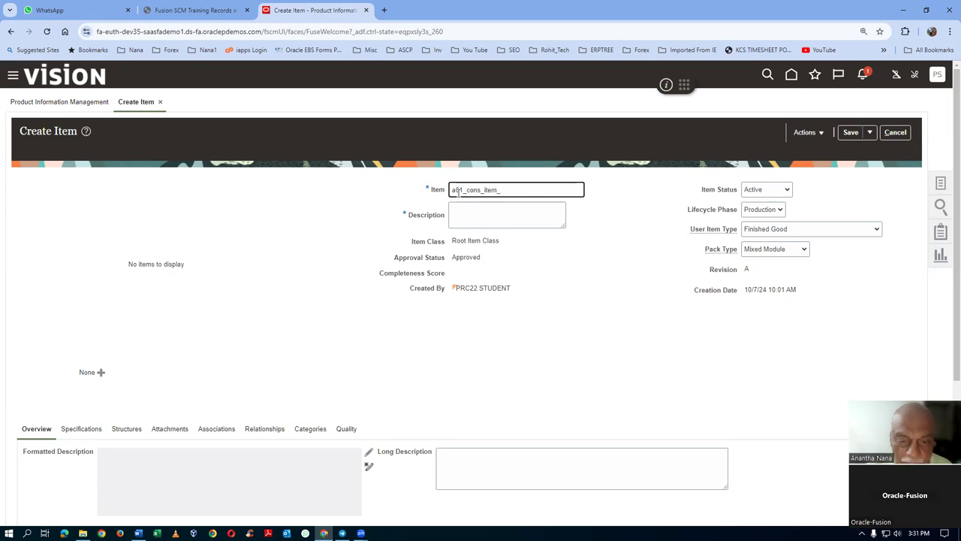
left_click_drag(520, 190, 448, 203)
key("ctrl+c")
left_click(476, 216)
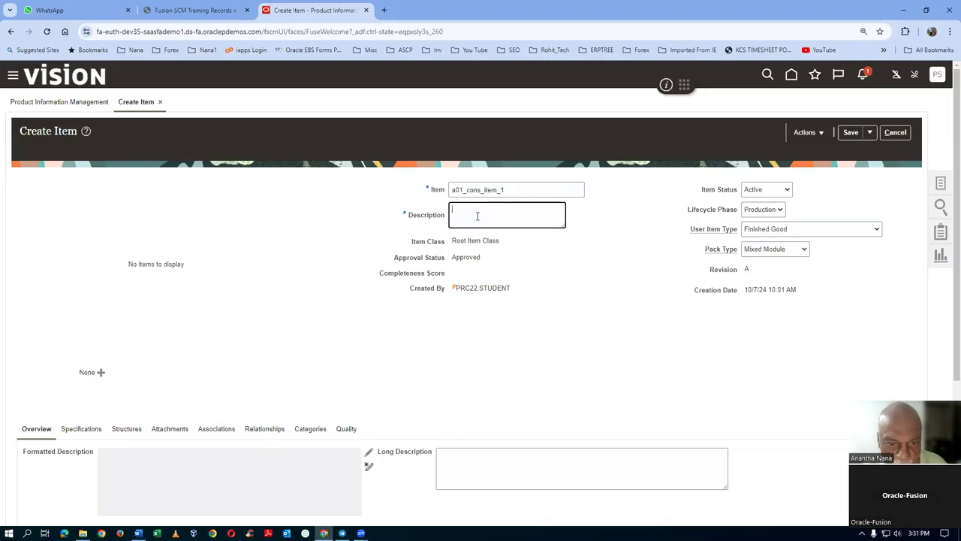
key("ctrl+v")
Set the item's Purchasing specification Purchase Price to 10.
scroll(226, 305, "down", 3)
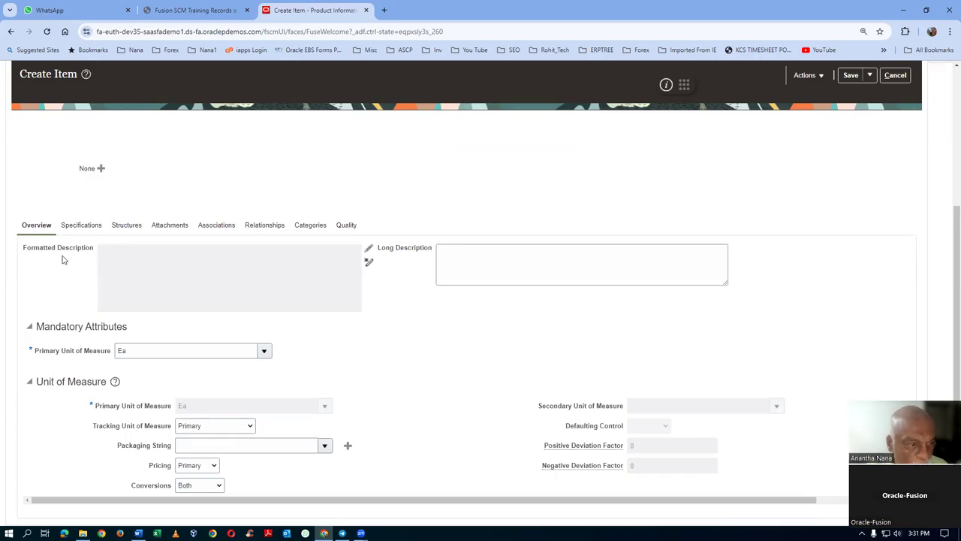
left_click(75, 226)
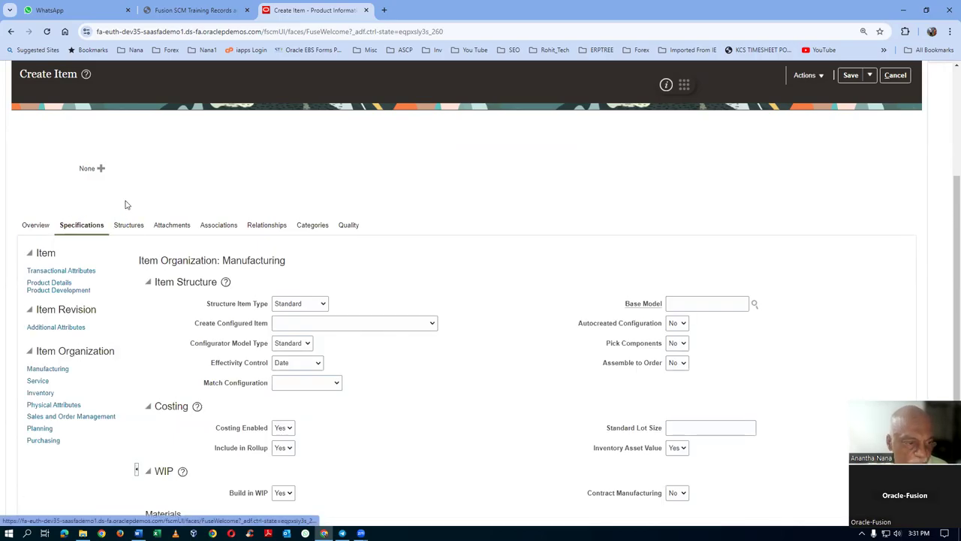
left_click(42, 440)
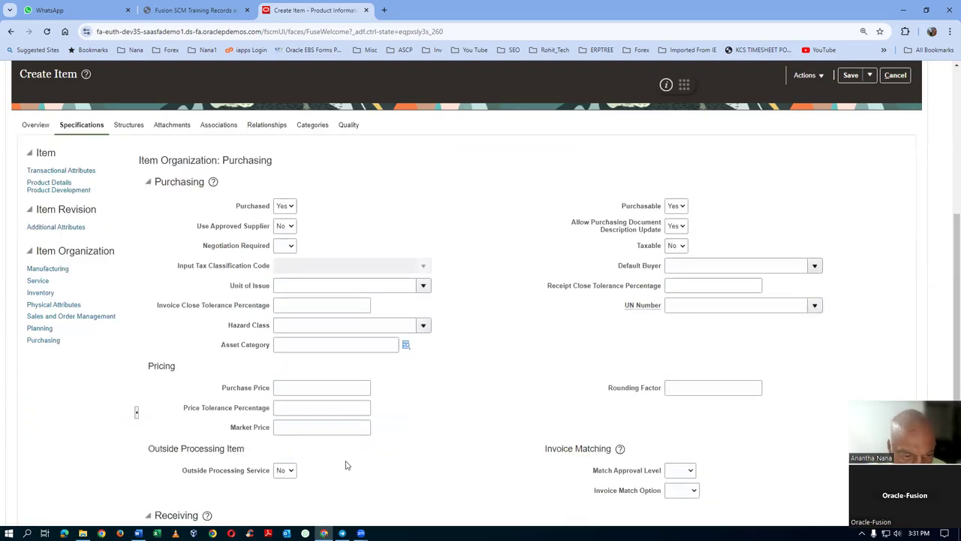
left_click(317, 389)
type("1")
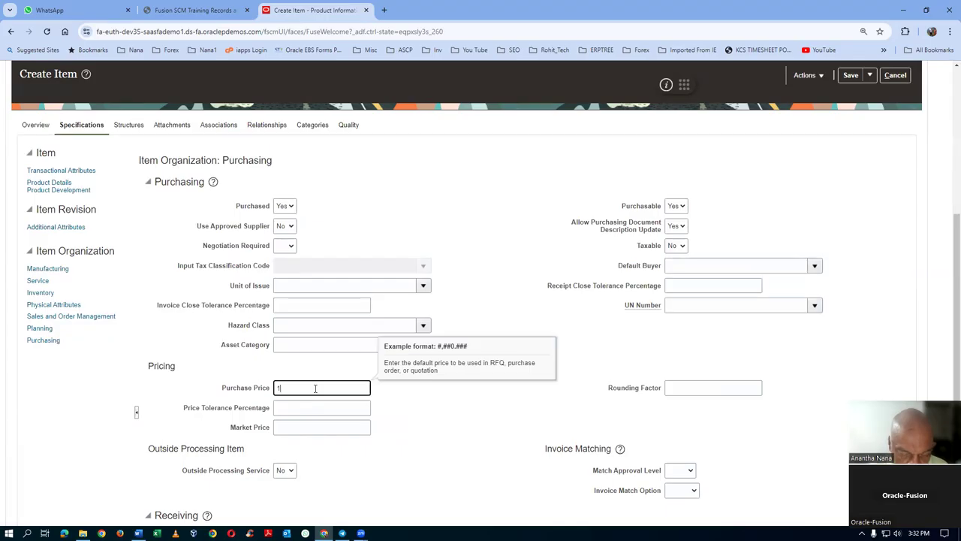
type("0")
key("Tab")
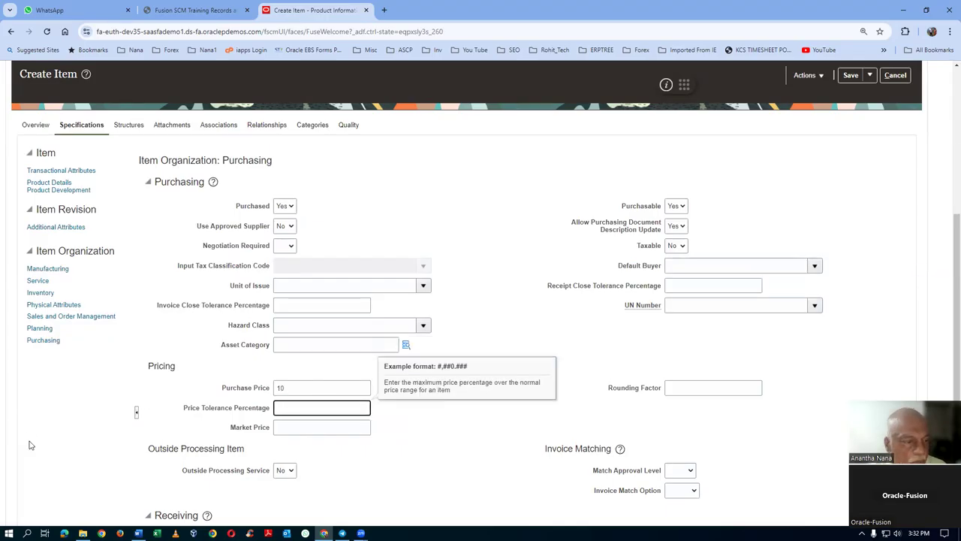
Set Consigned to Yes in the item's Planning specifications.
left_click(40, 328)
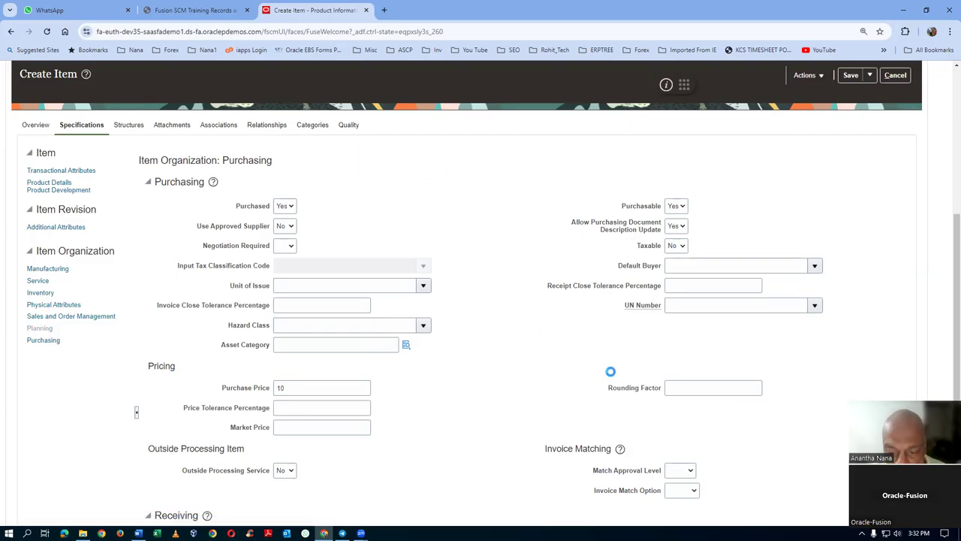
scroll(611, 372, "down", 2)
left_click(676, 343)
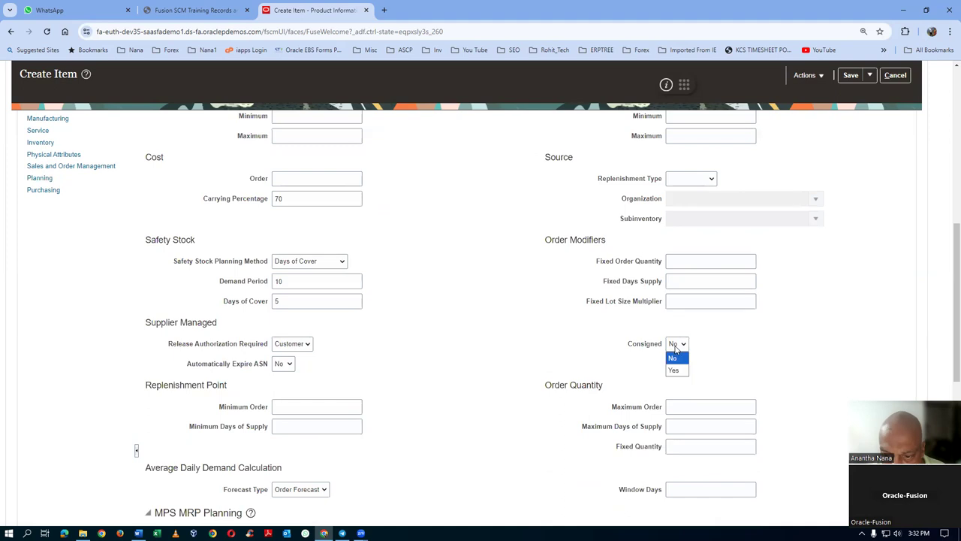
left_click(676, 370)
left_click(738, 368)
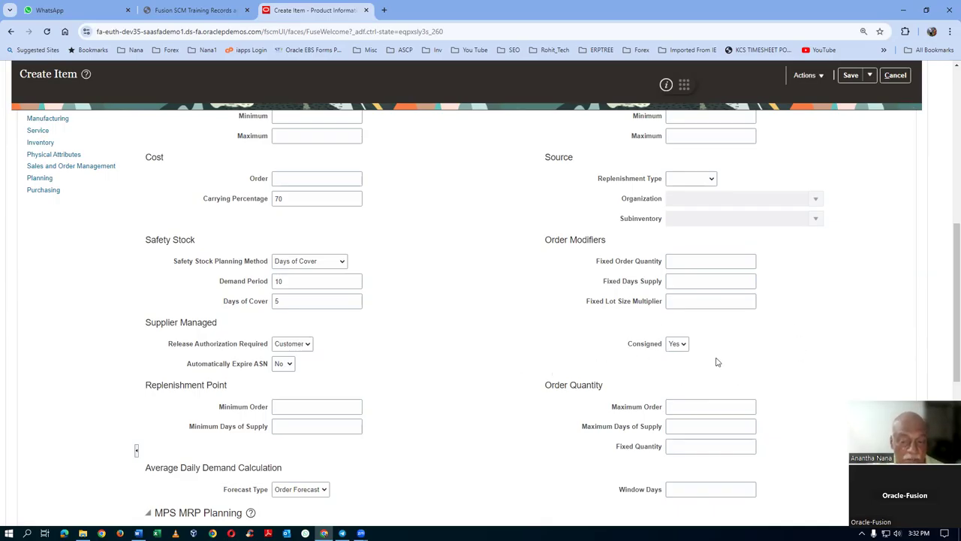
scroll(449, 293, "up", 3)
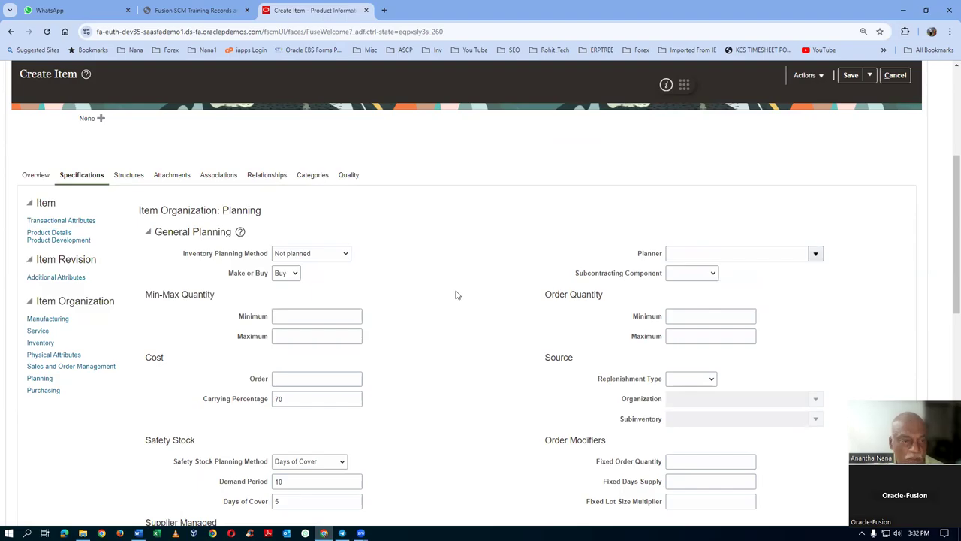
scroll(456, 294, "up", 2)
left_click(226, 280)
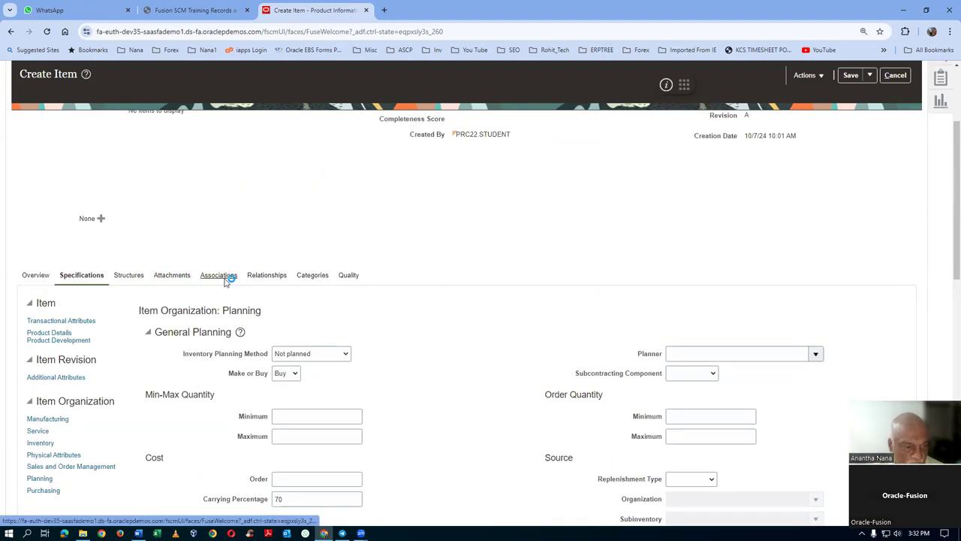
Add organization 001 Seattle to the item's associations, then save and close the item.
left_click(41, 426)
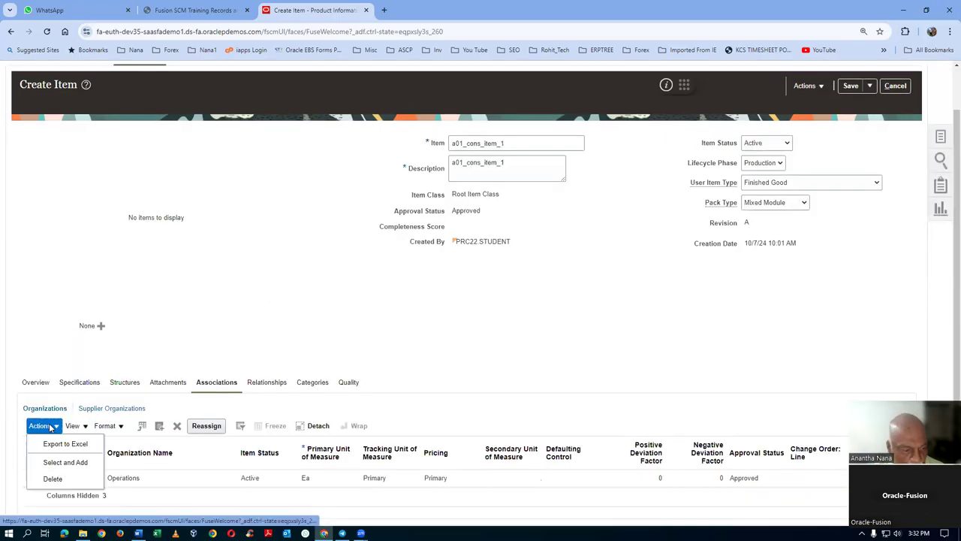
left_click(55, 464)
left_click(493, 201)
type("001")
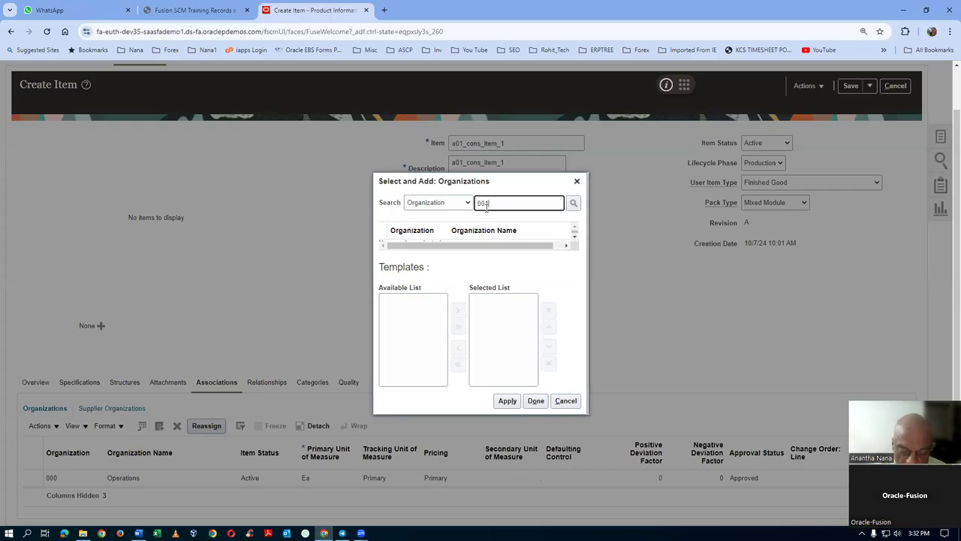
key("Return")
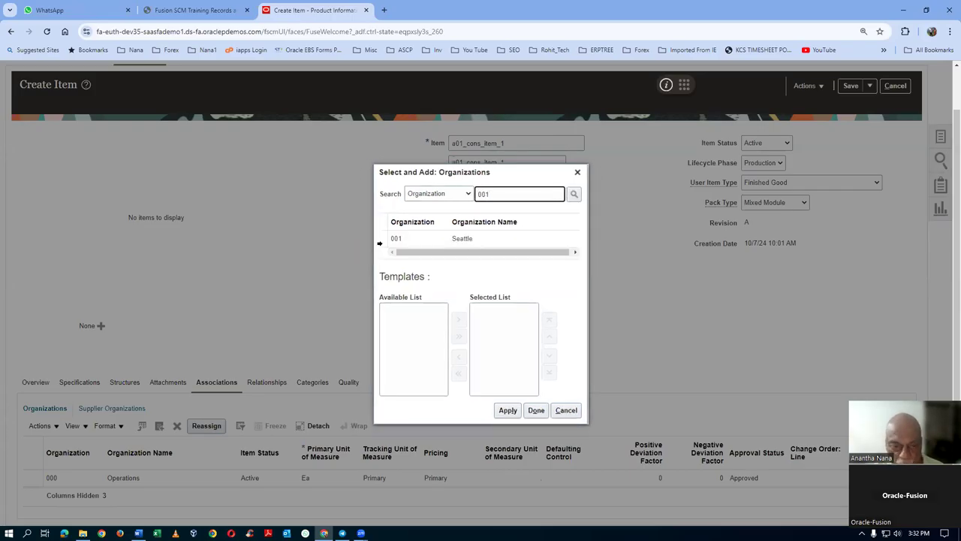
left_click(508, 411)
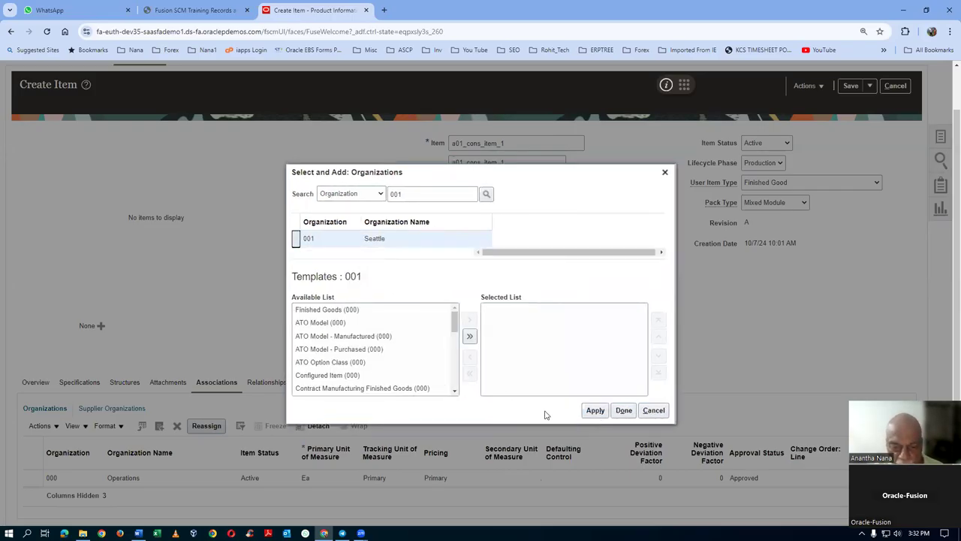
left_click(621, 410)
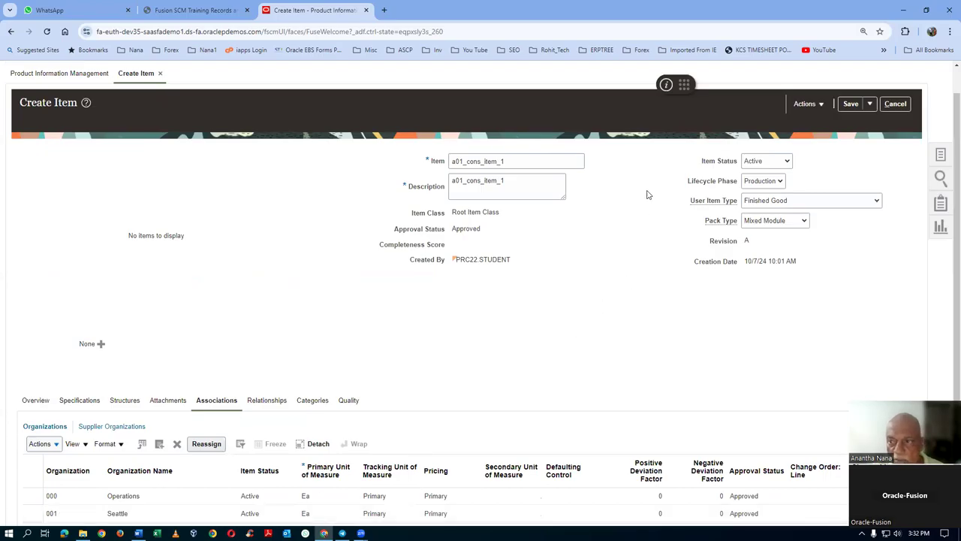
left_click(869, 105)
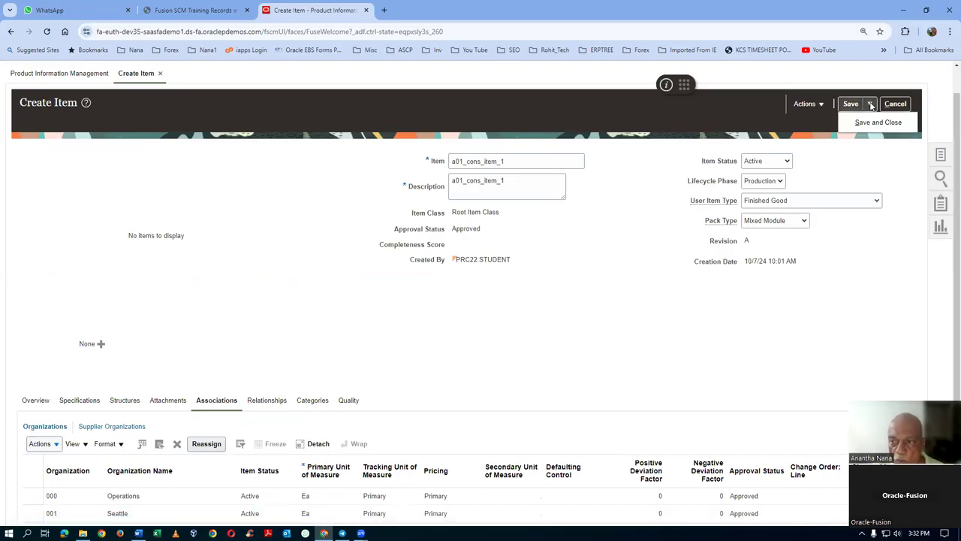
left_click(878, 122)
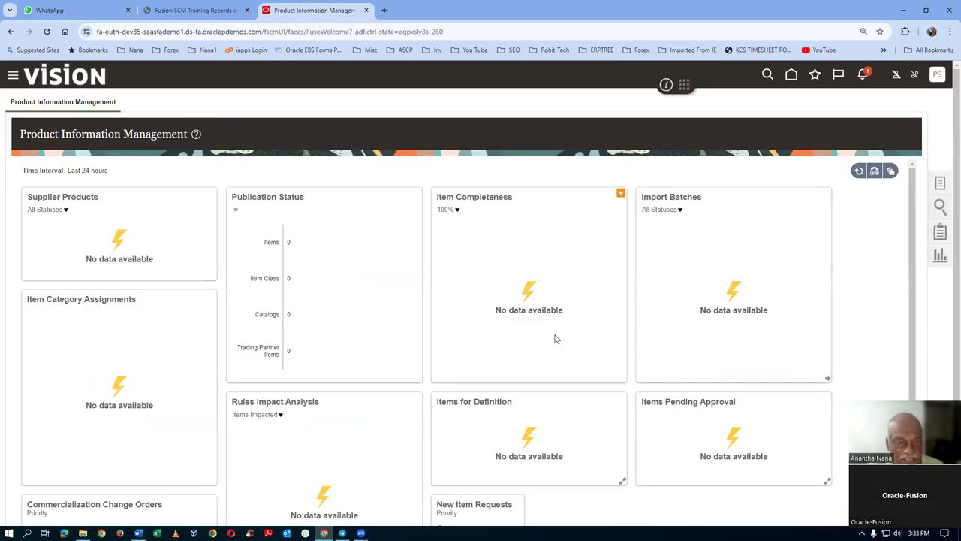
From the home page, go to Procurement Purchase Orders and start Create Agreement.
left_click(791, 78)
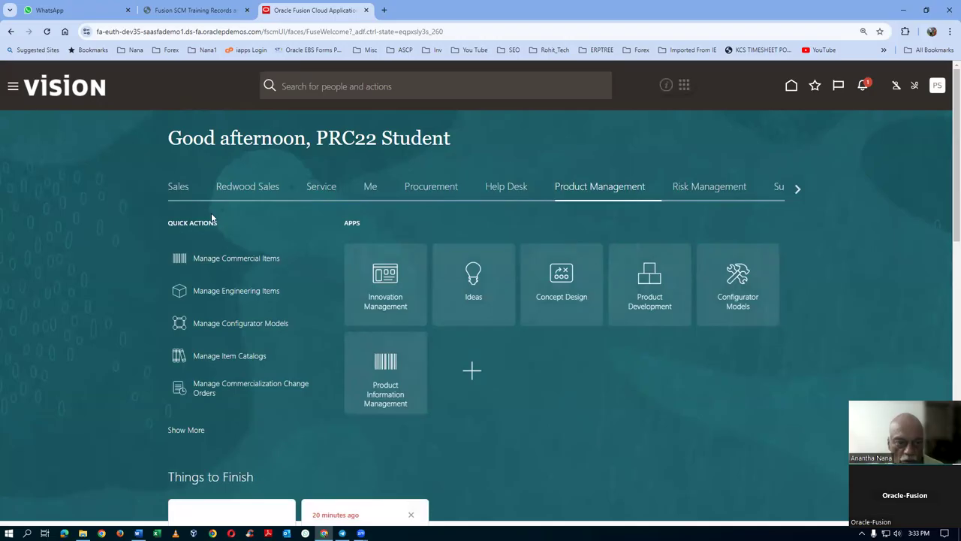
left_click(429, 188)
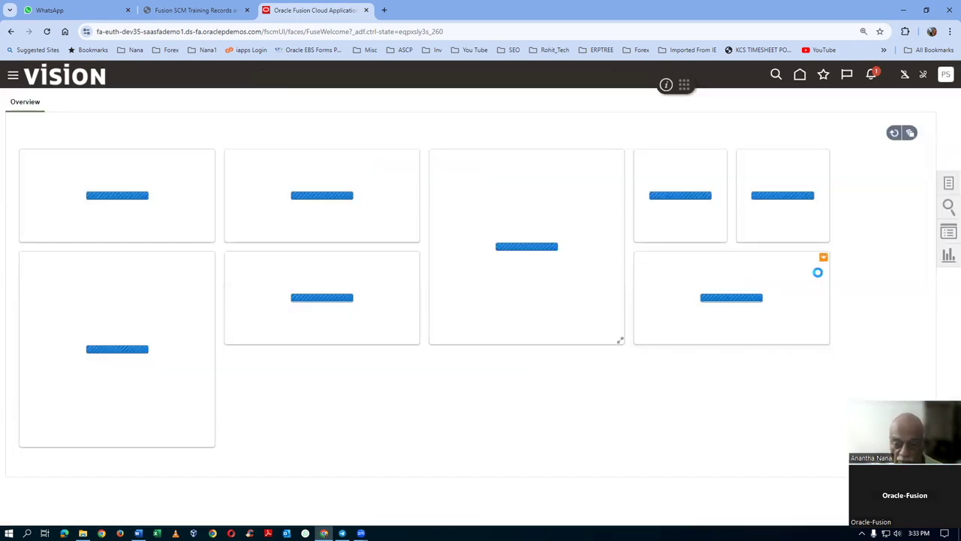
left_click(950, 186)
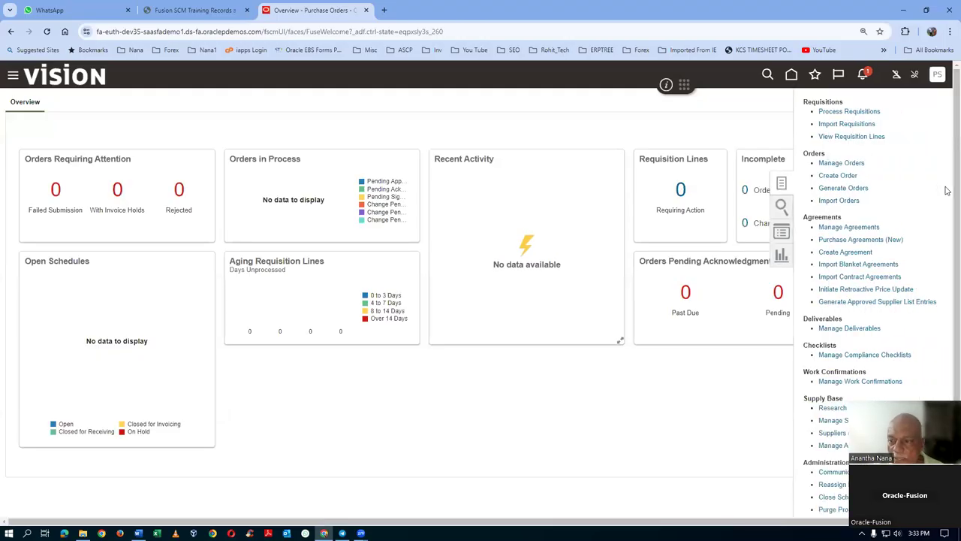
left_click(848, 253)
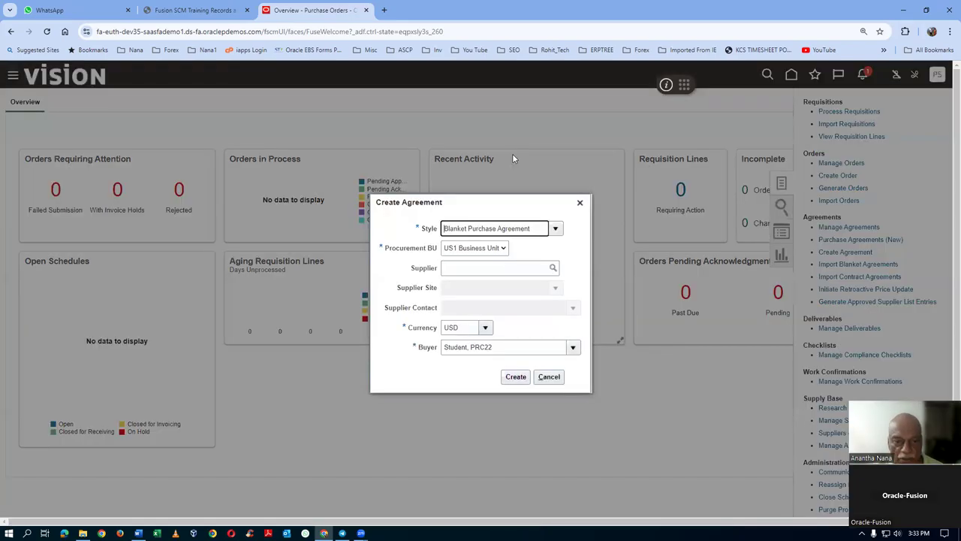
Create a Consignment Agreement for supplier a01_cons_sup_1, clearing the positive number error.
left_click(557, 229)
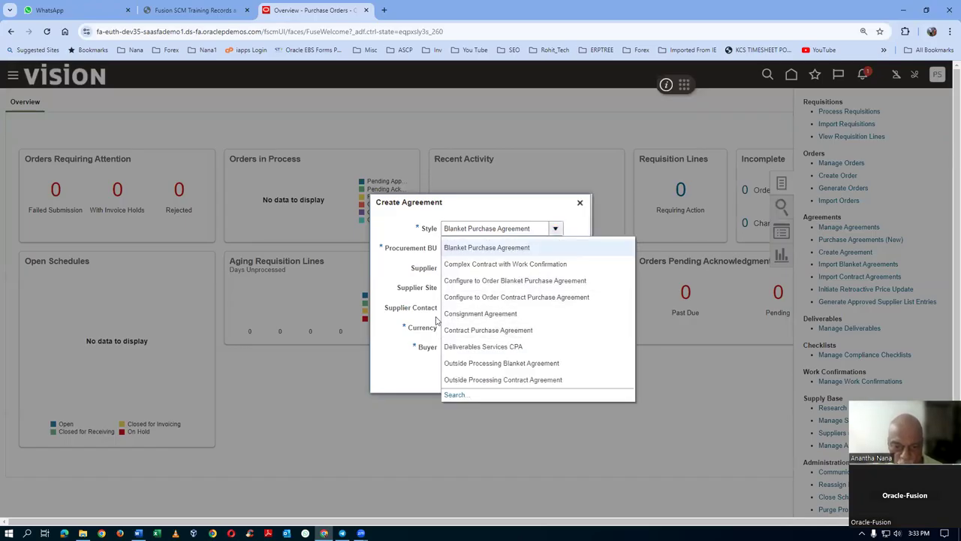
left_click(492, 315)
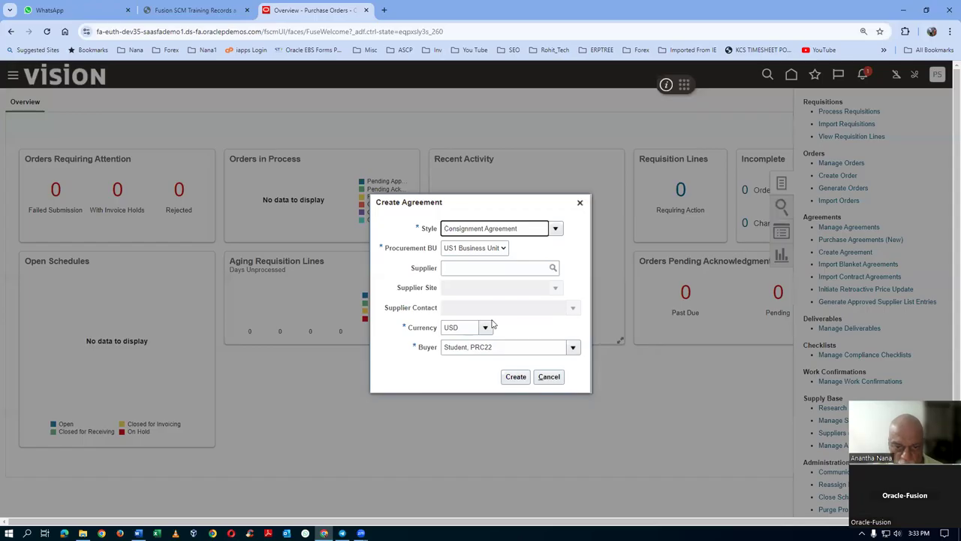
left_click(464, 266)
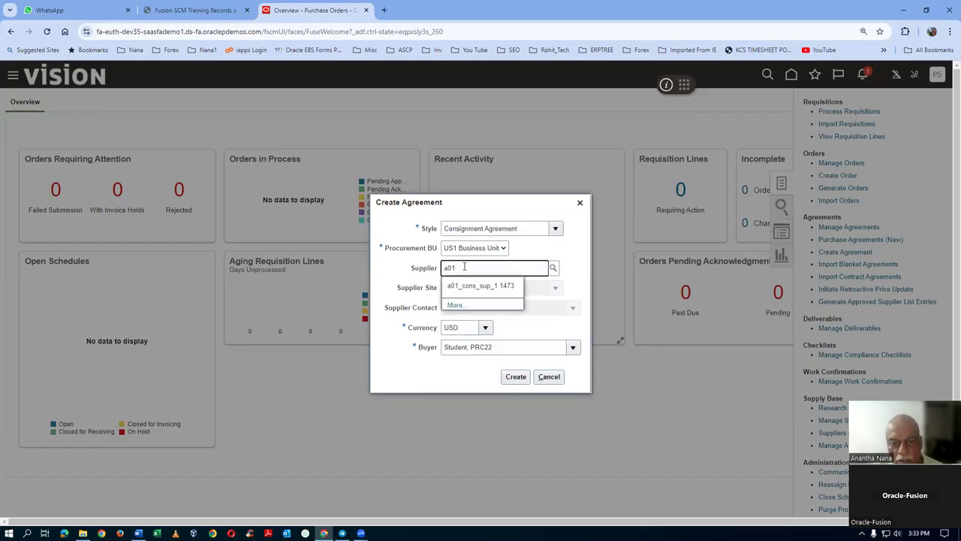
left_click(474, 286)
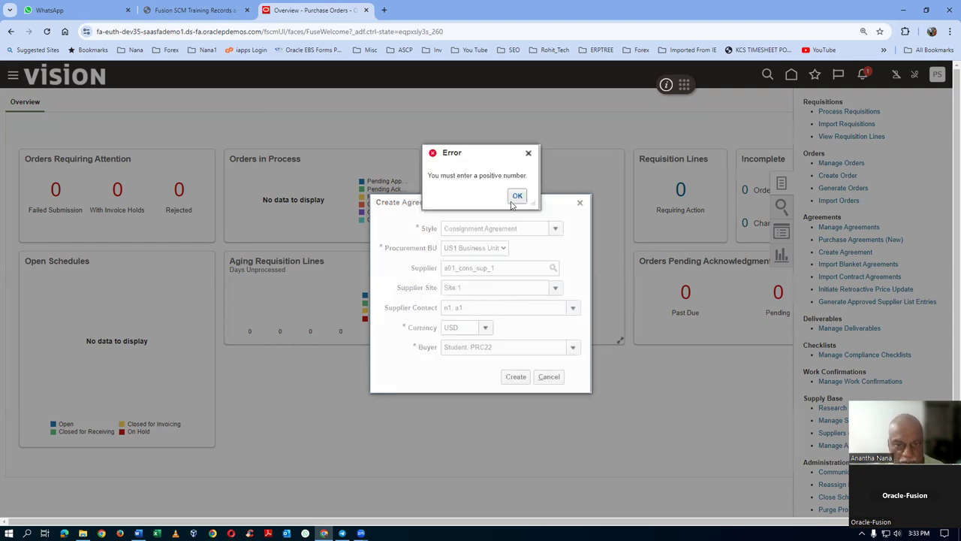
left_click(516, 196)
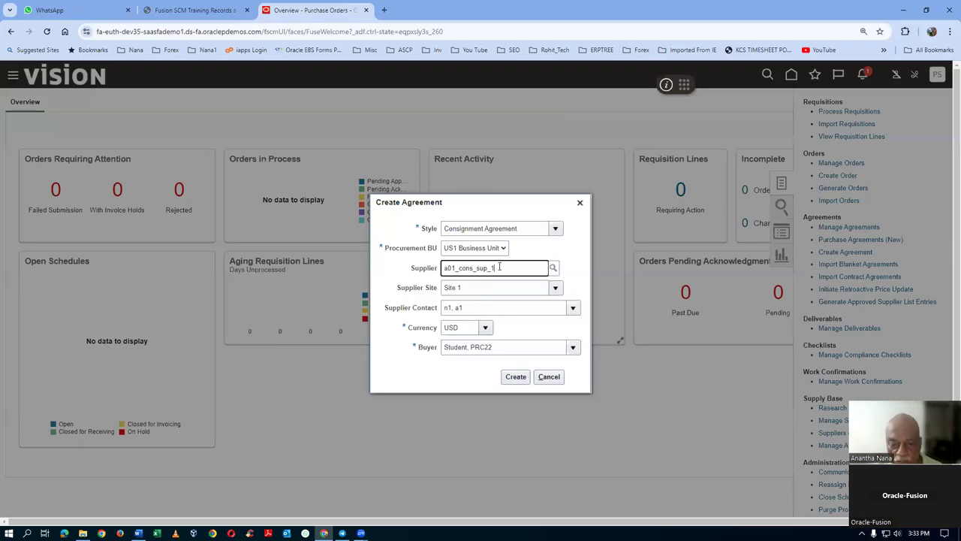
left_click(516, 377)
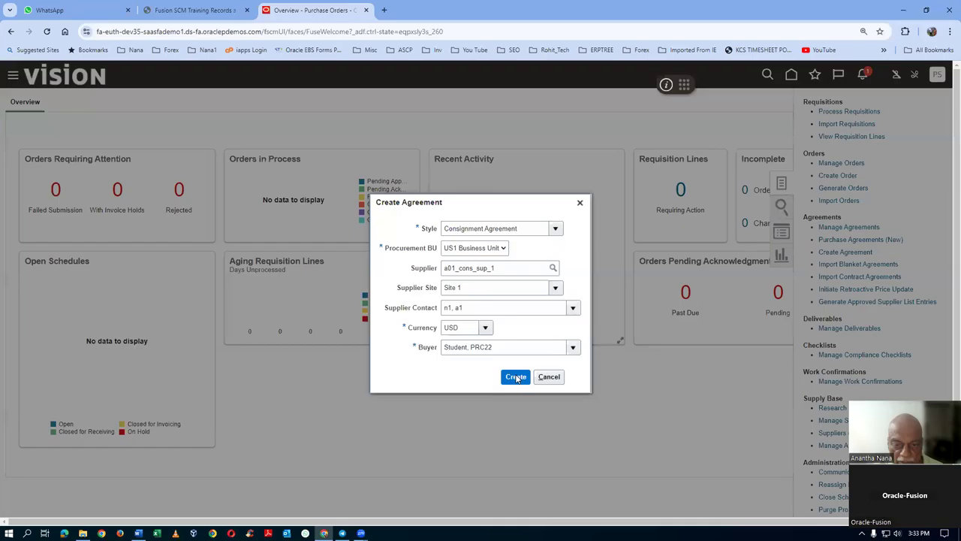
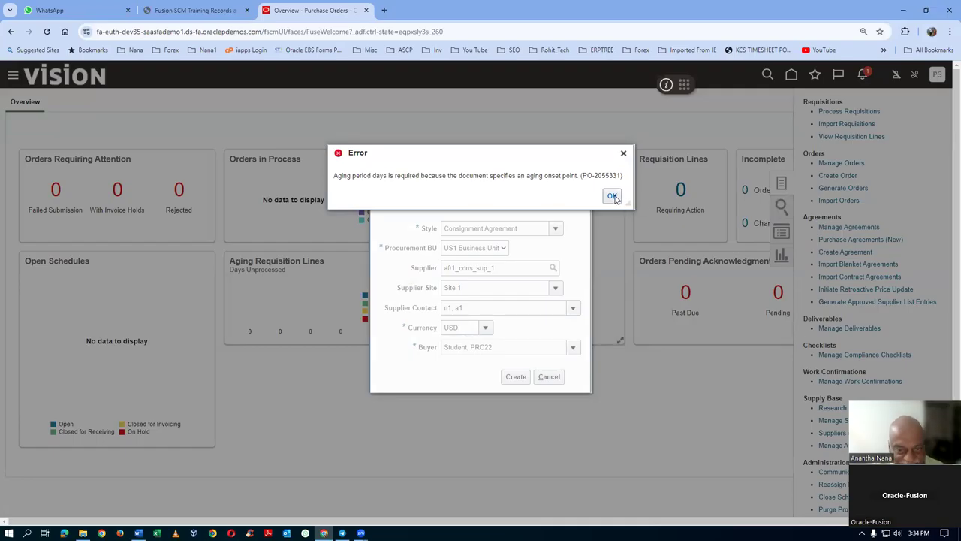
Dismiss the aging-period error, abandon the new agreement, and go to Manage Suppliers.
left_click(613, 196)
left_click(549, 379)
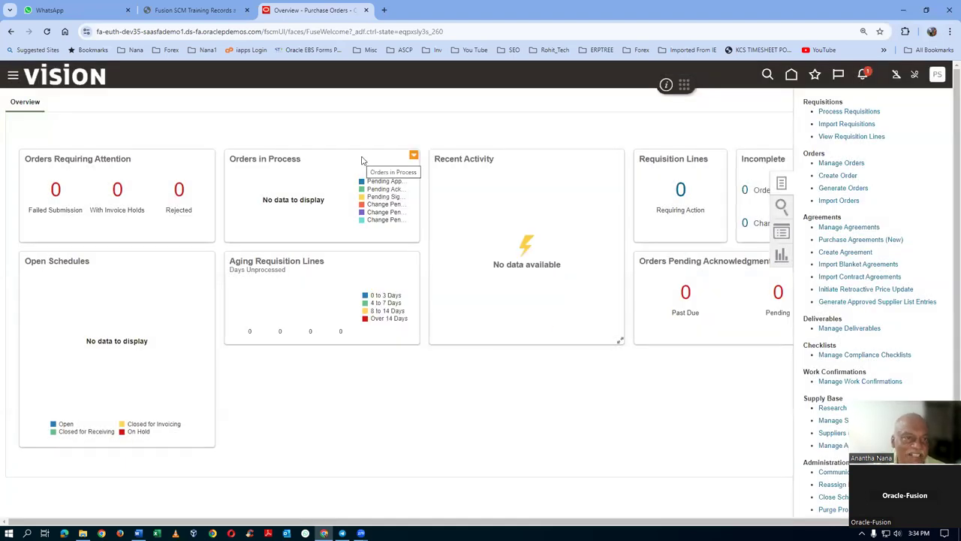
left_click(792, 74)
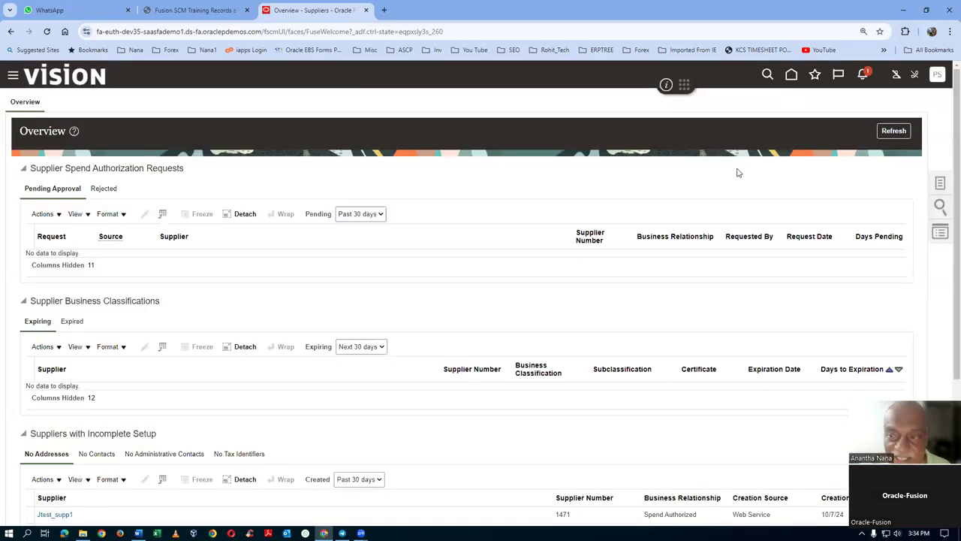
left_click(941, 185)
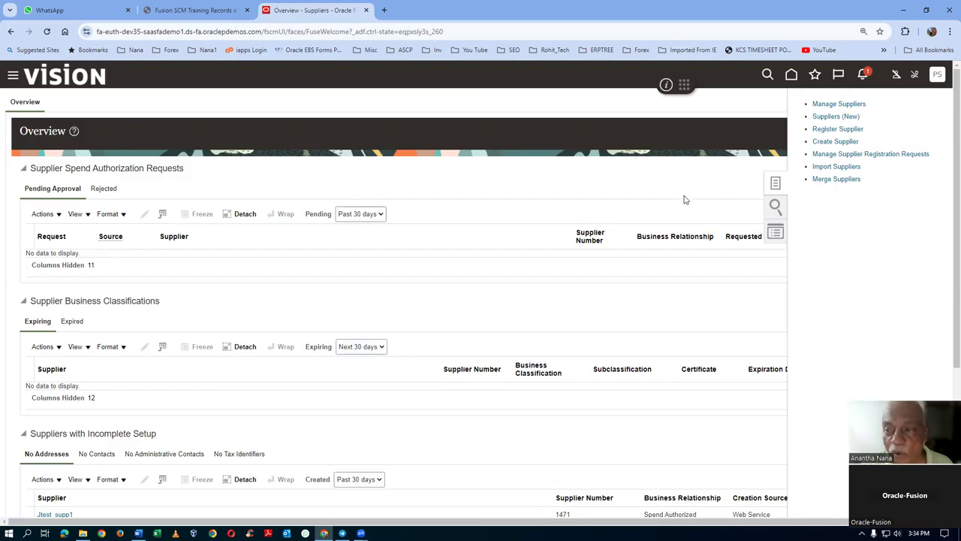
left_click(849, 105)
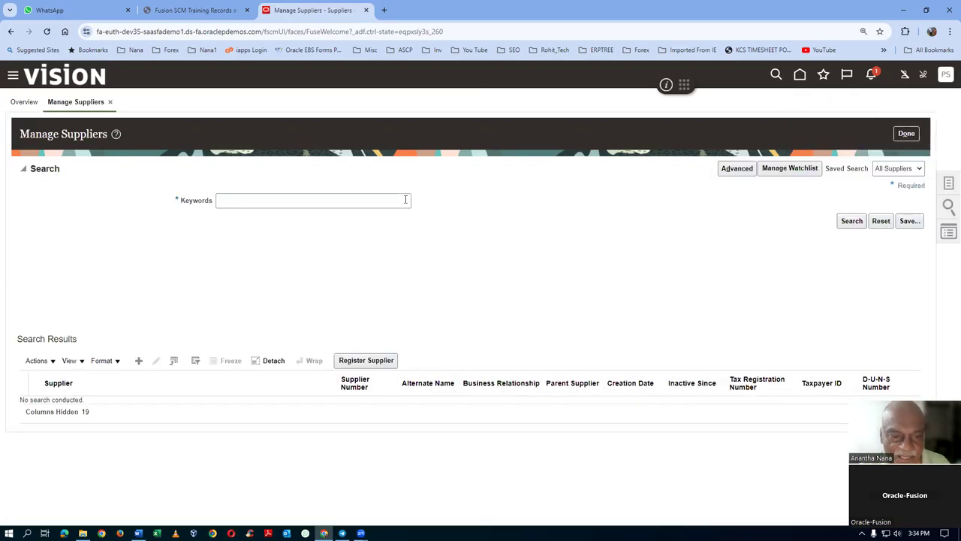
Search suppliers for 'a01' to find a01_cons_sup_1.
left_click(325, 202)
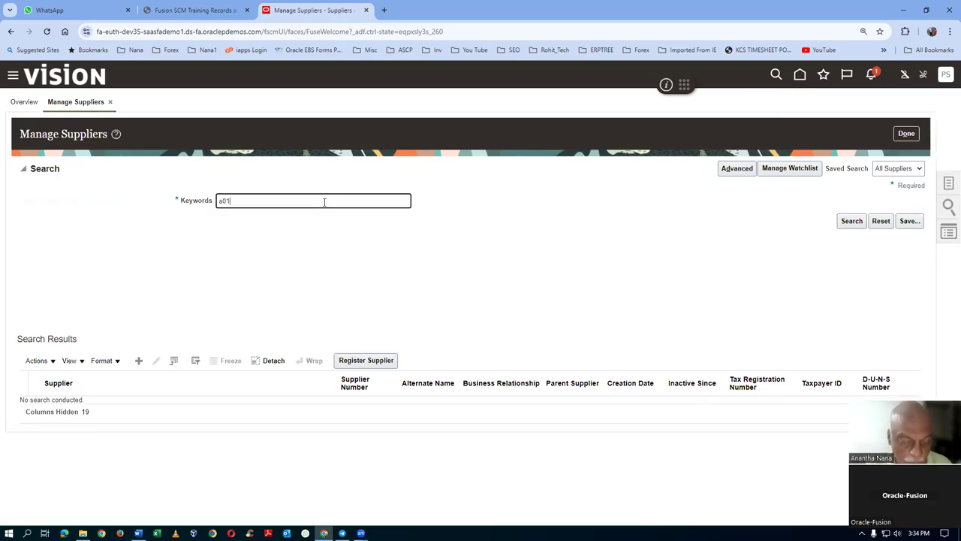
type("a01")
left_click(852, 221)
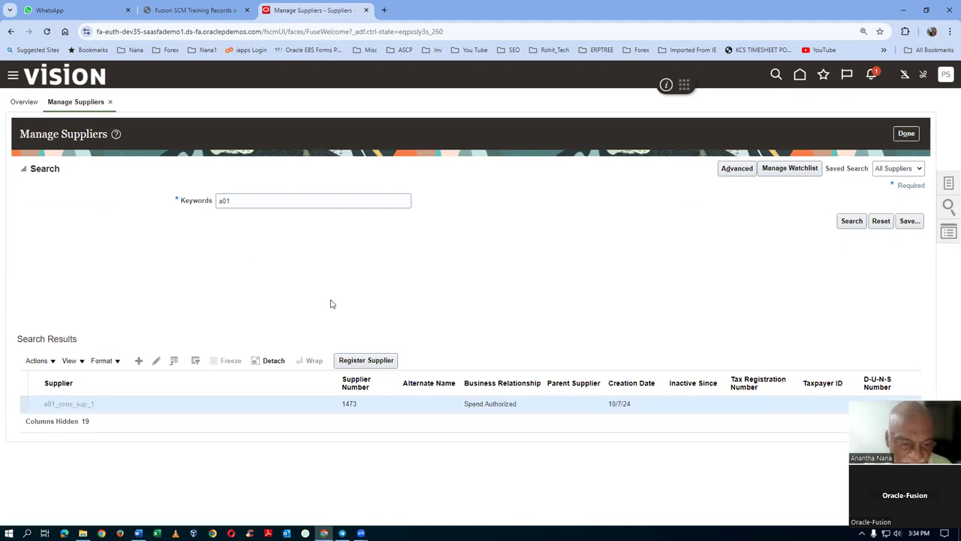
scroll(324, 303, "down", 1)
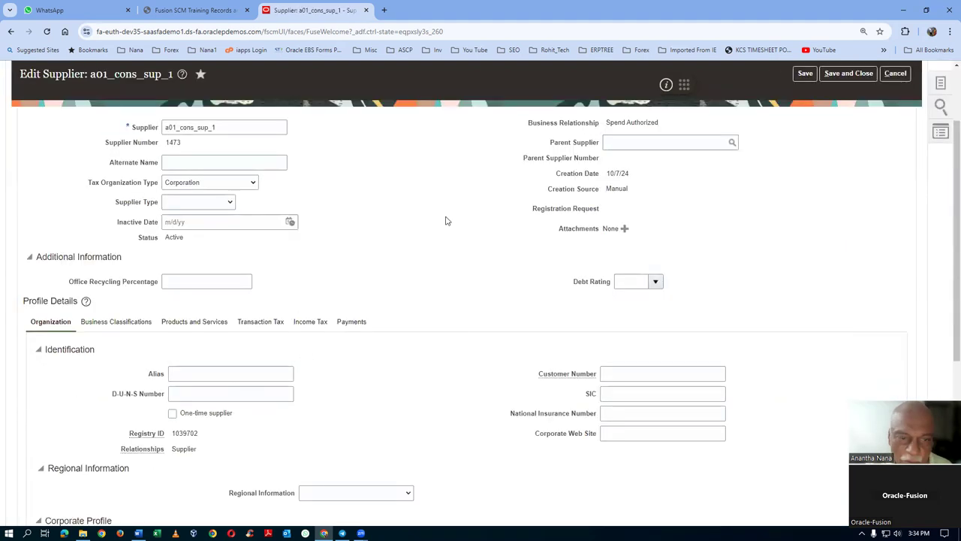
scroll(276, 246, "up", 1)
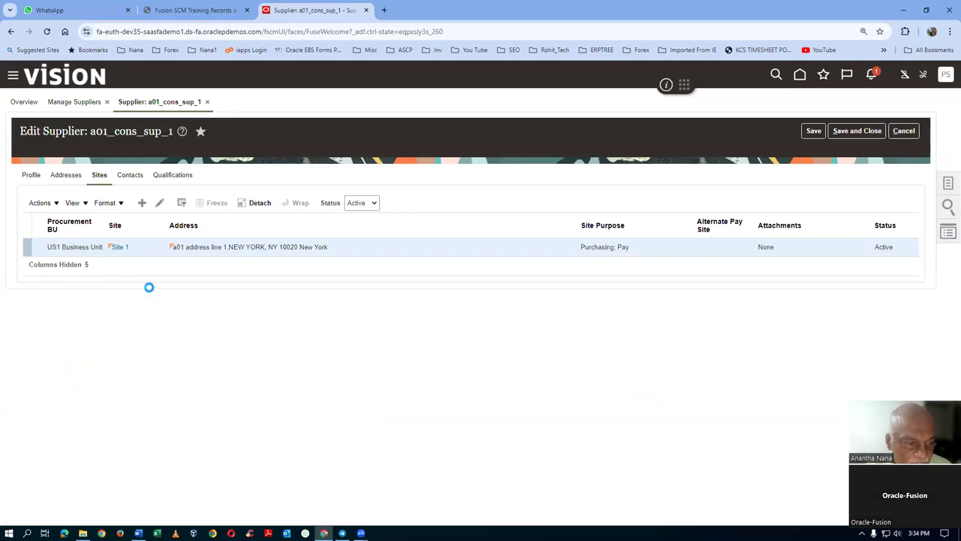
Set Site 1's aging period to 1 day and save the site and supplier.
left_click(74, 287)
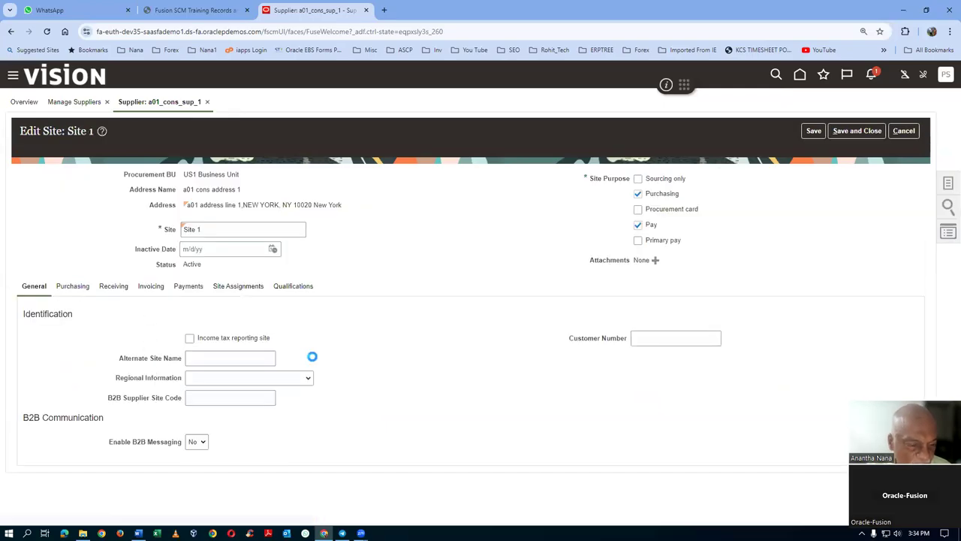
scroll(311, 360, "down", 2)
left_click(204, 476)
type("1")
key("Tab")
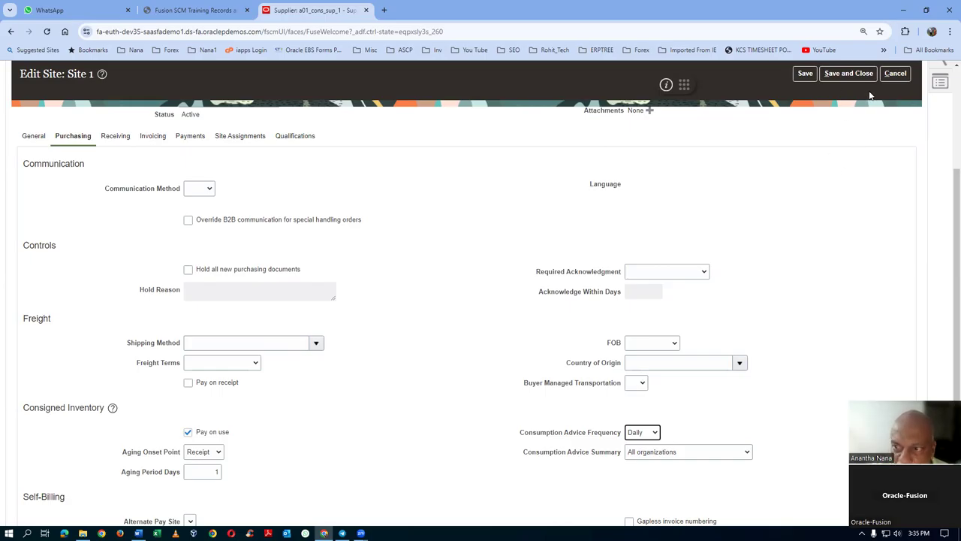
left_click(854, 74)
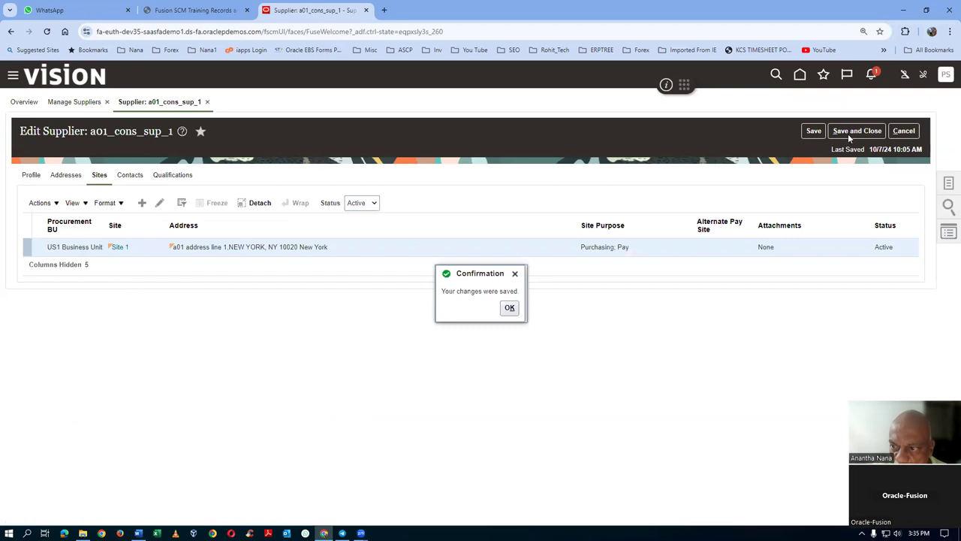
left_click(510, 309)
left_click(852, 130)
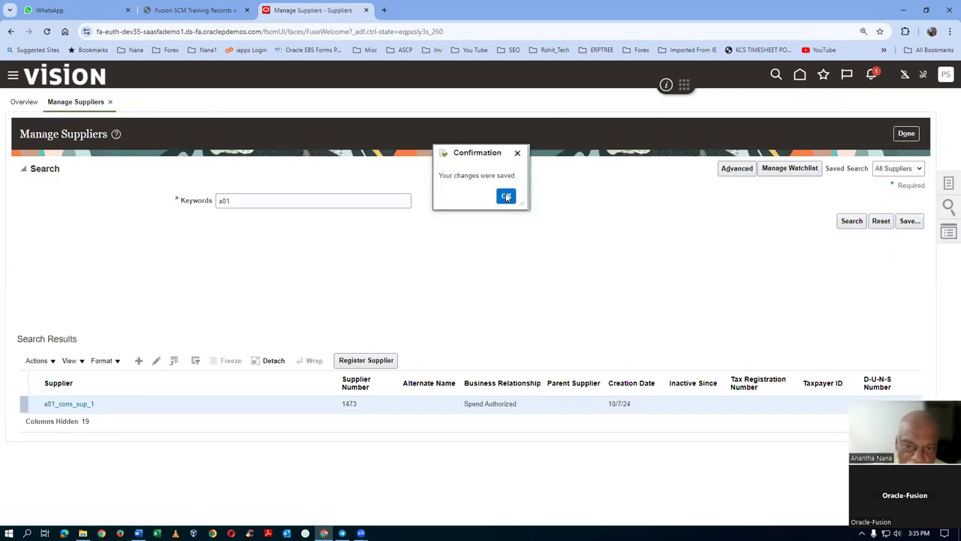
left_click(506, 195)
left_click(799, 74)
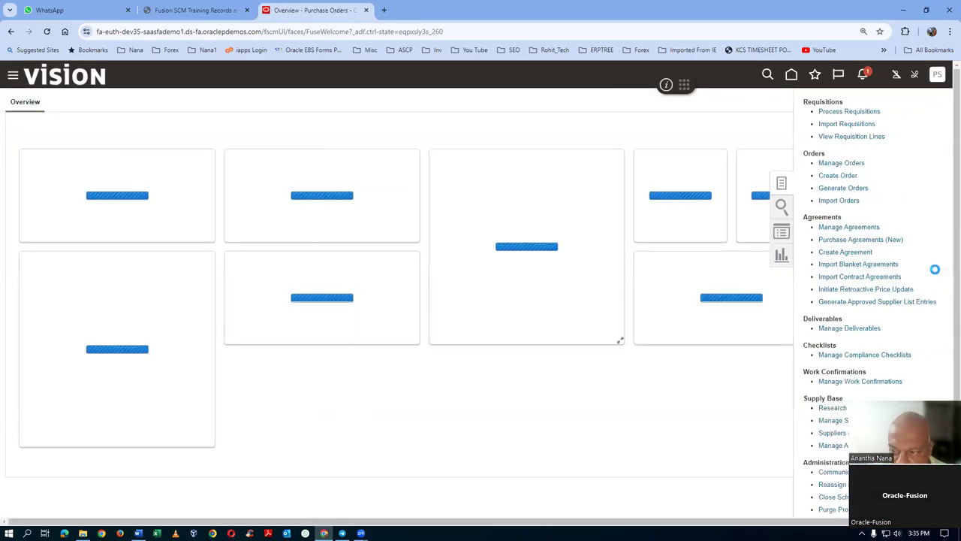
Create a Consignment Agreement for supplier a01_cons_sup_1, Site 1, producing agreement 52278.
left_click(830, 253)
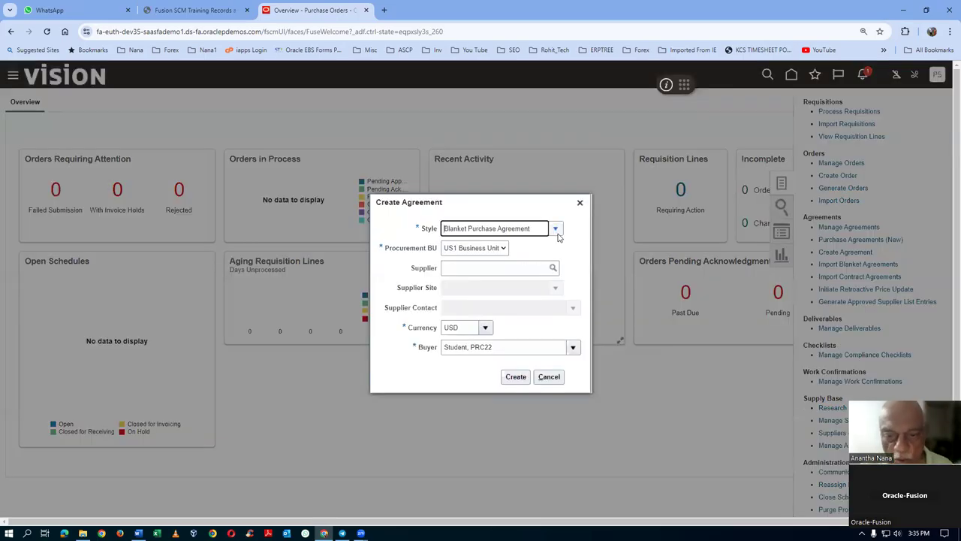
left_click(556, 229)
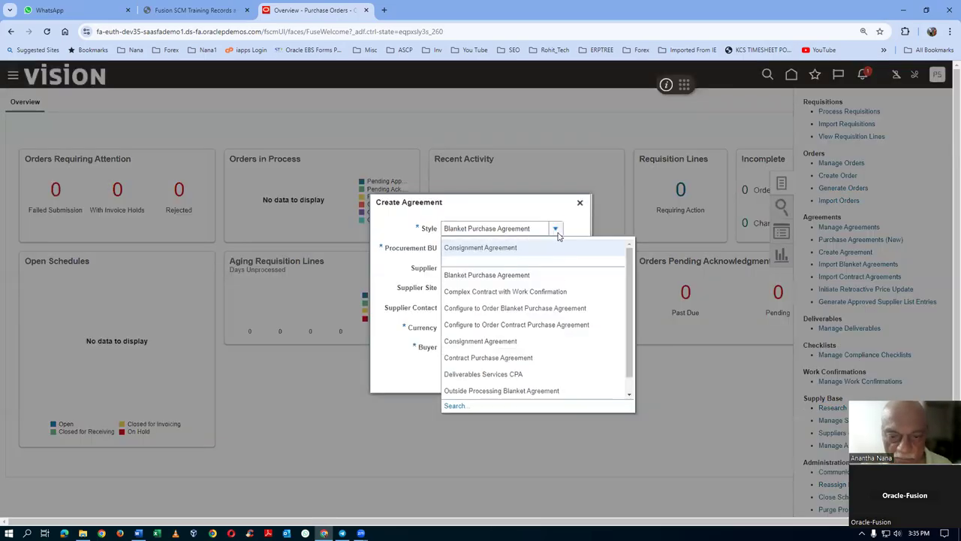
left_click(528, 258)
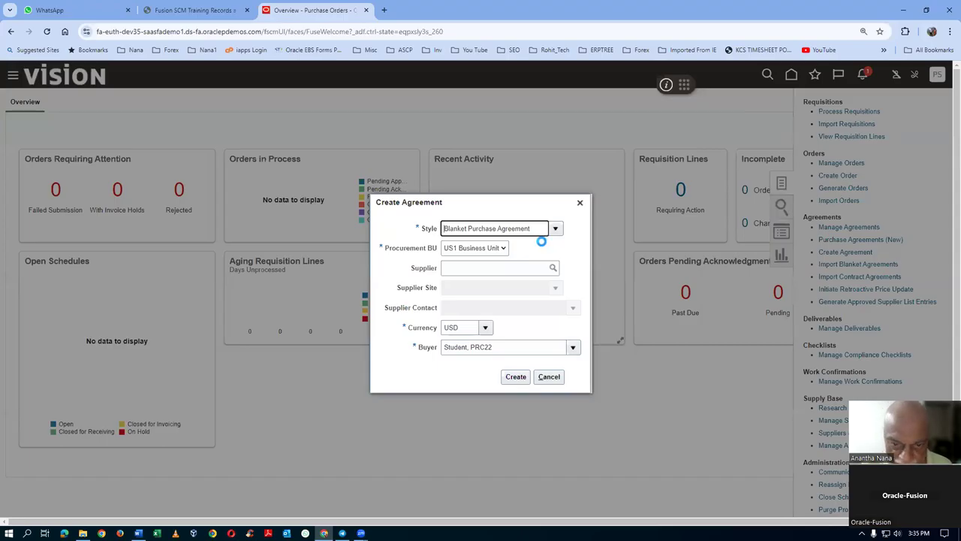
left_click(480, 271)
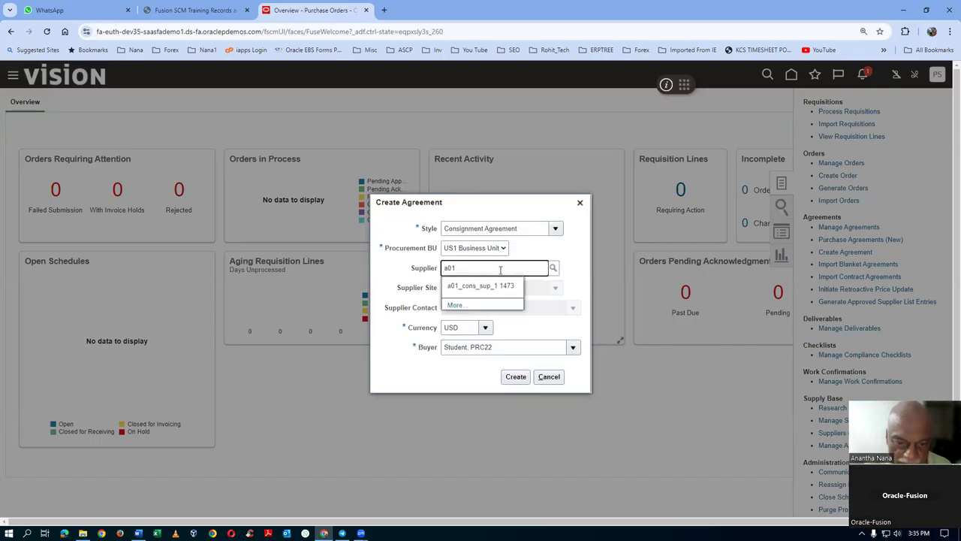
left_click(486, 286)
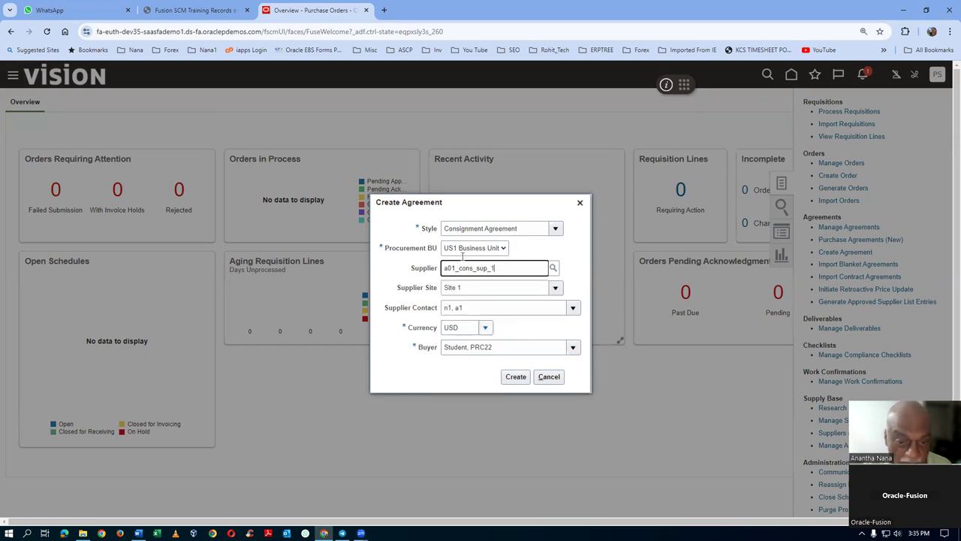
left_click(515, 379)
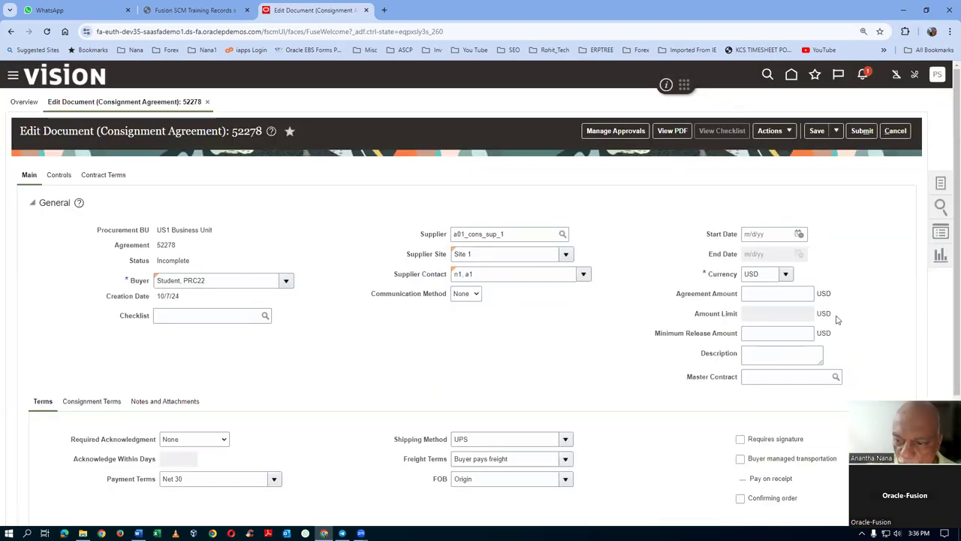
Enter 10,000.00 USD as the agreement amount.
left_click(758, 294)
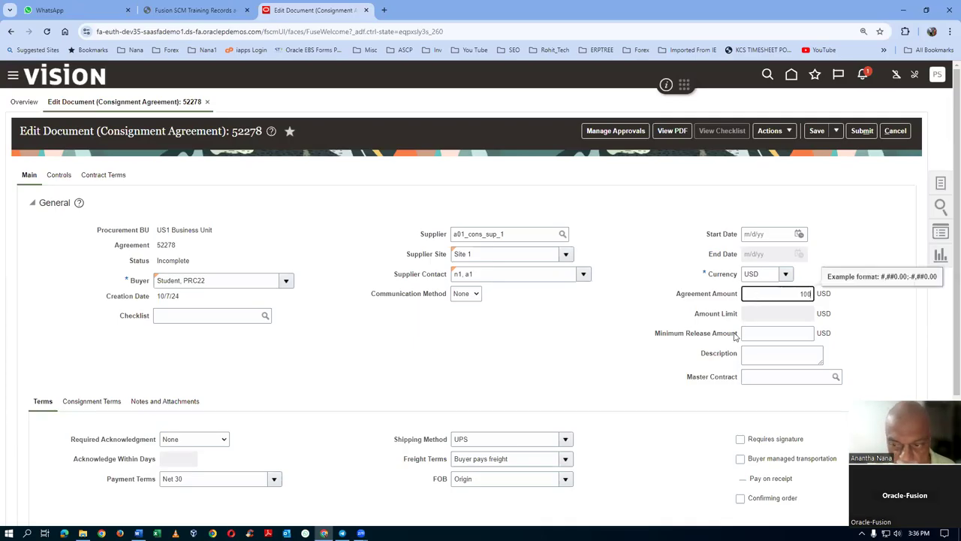
key("Tab")
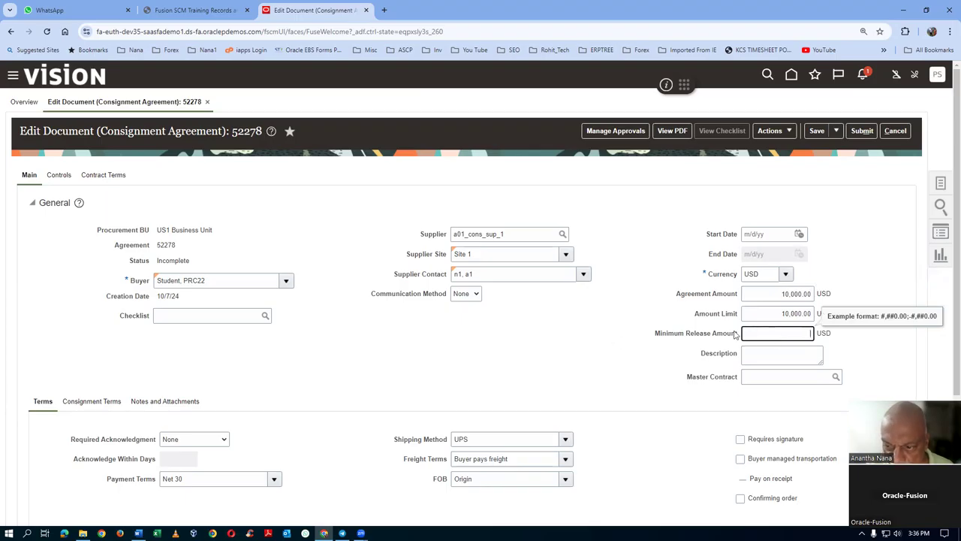
scroll(389, 373, "down", 2)
scroll(390, 372, "down", 1)
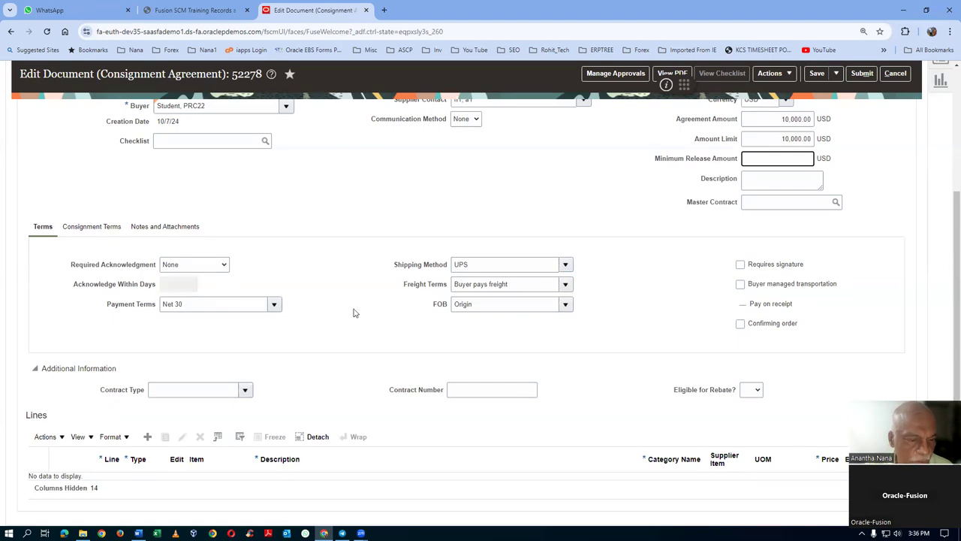
Look over the supplier and receiver note fields, then show the Consignment Terms.
left_click(190, 229)
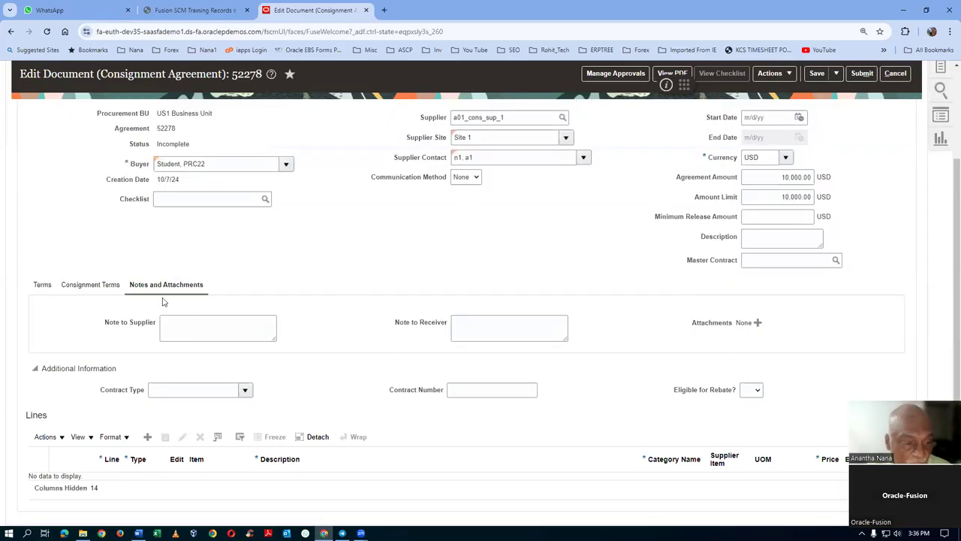
left_click(269, 331)
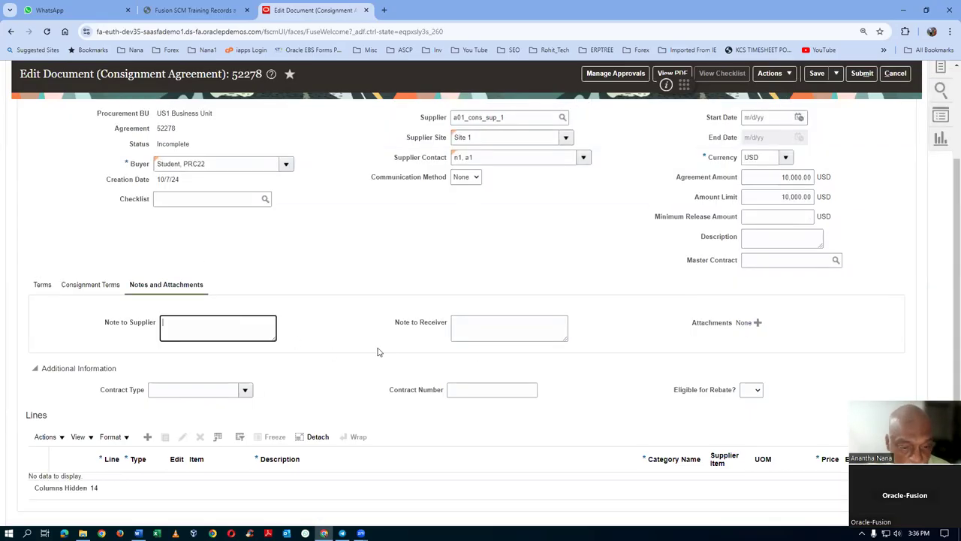
left_click(492, 330)
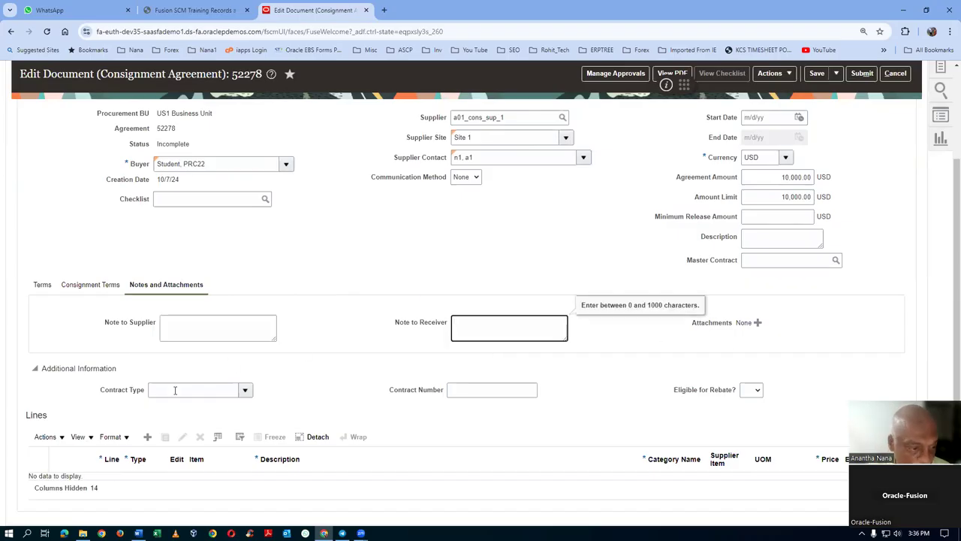
left_click(96, 286)
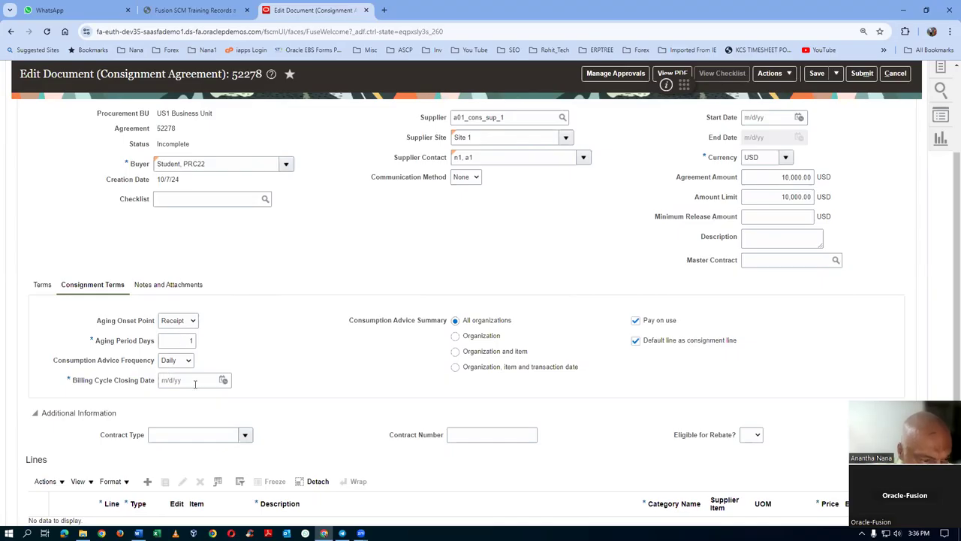
Set the billing cycle closing date to 10/7/24 and aging period to 1 day.
left_click(223, 380)
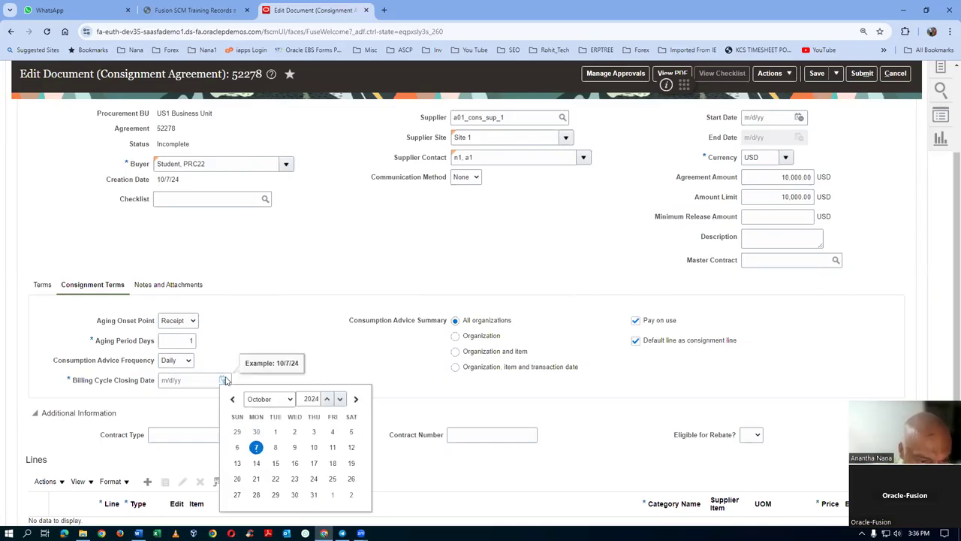
left_click(256, 447)
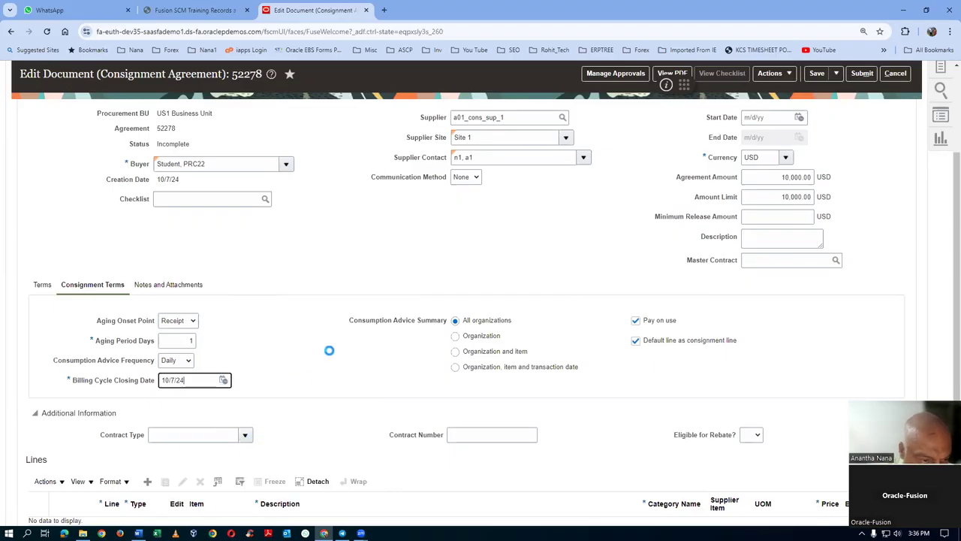
left_click(190, 340)
type("1")
left_click(304, 379)
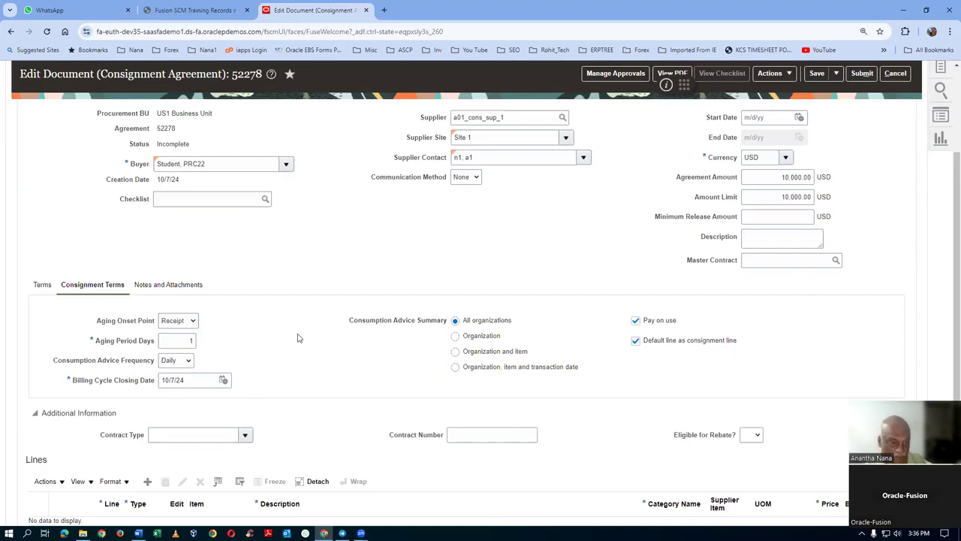
scroll(299, 339, "down", 1)
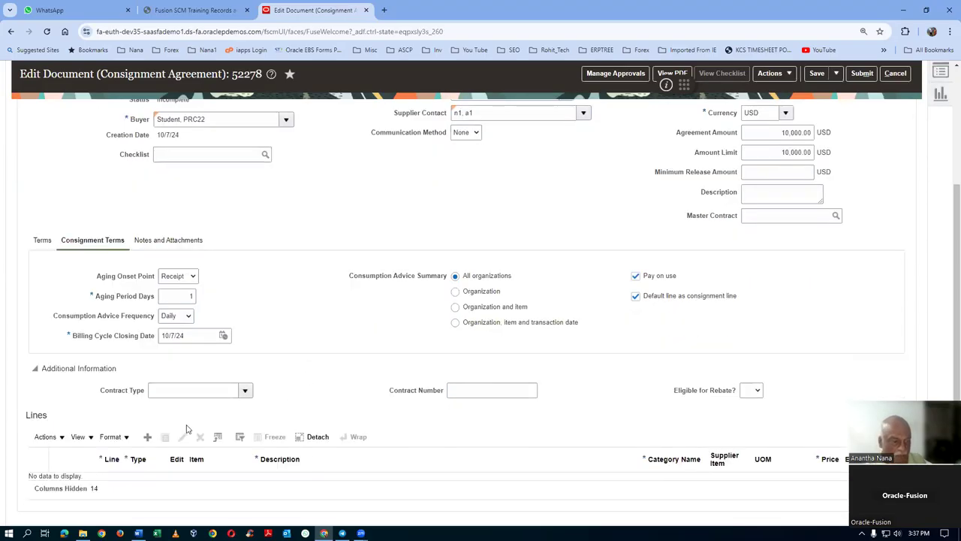
Add line 1 for item a01_cons_item_1 at a price of 10.00.
left_click(148, 437)
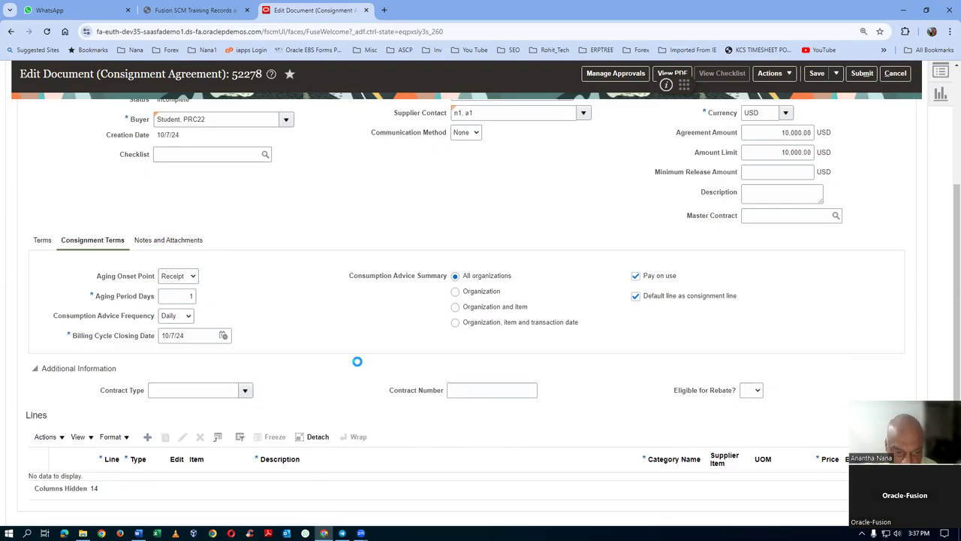
left_click(212, 501)
type("a01")
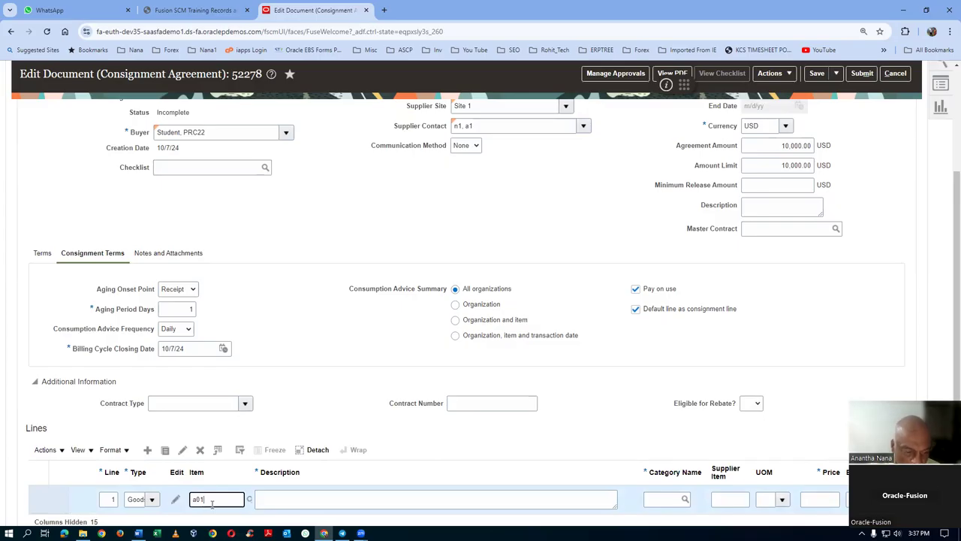
key("Tab")
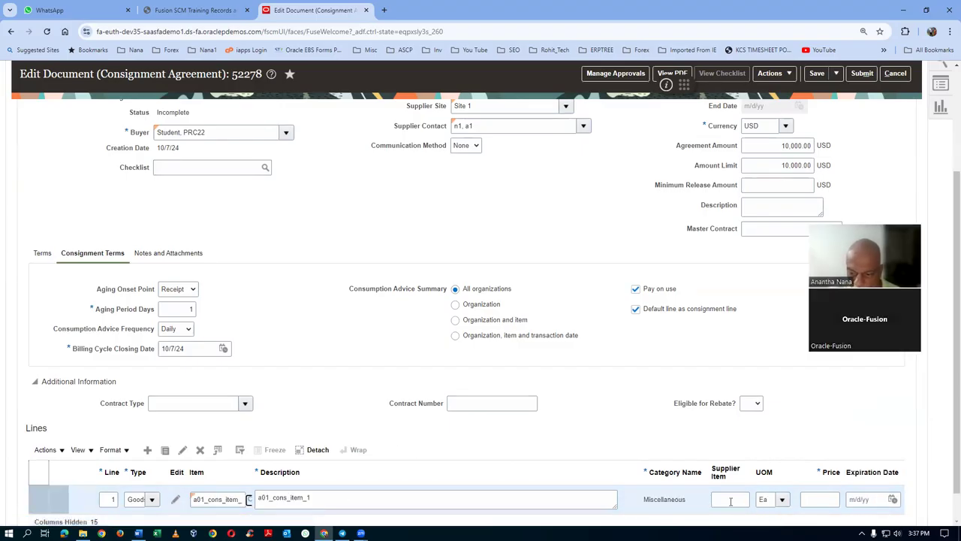
left_click(819, 501)
type("10")
key("Tab")
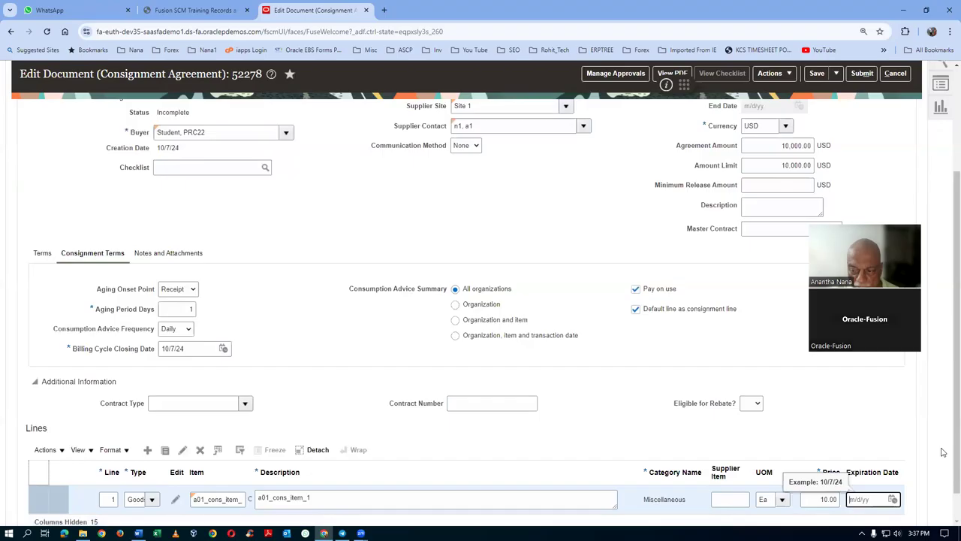
scroll(947, 505, "down", 1)
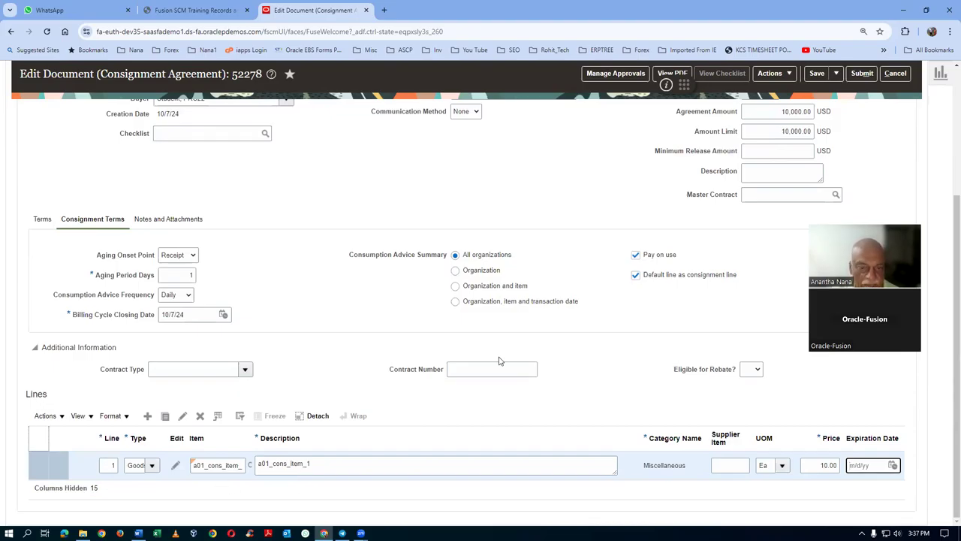
scroll(518, 359, "up", 1)
scroll(518, 359, "up", 3)
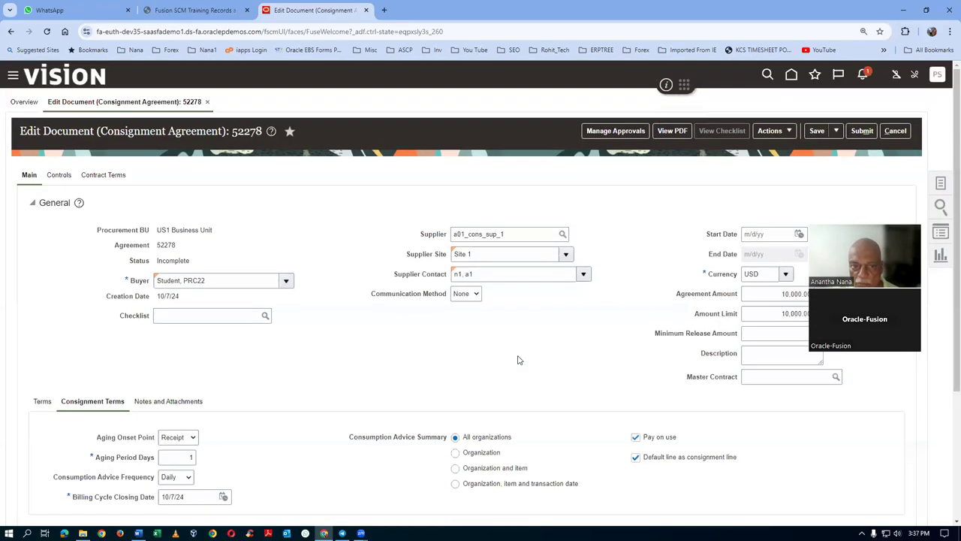
Review the Controls tab, save agreement 52278, check its approvers, and submit it.
left_click(59, 176)
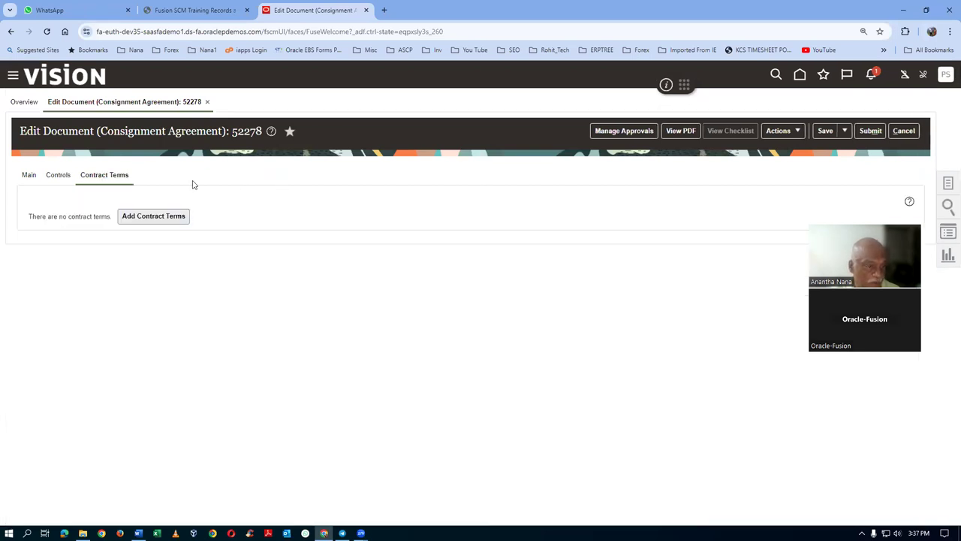
left_click(30, 178)
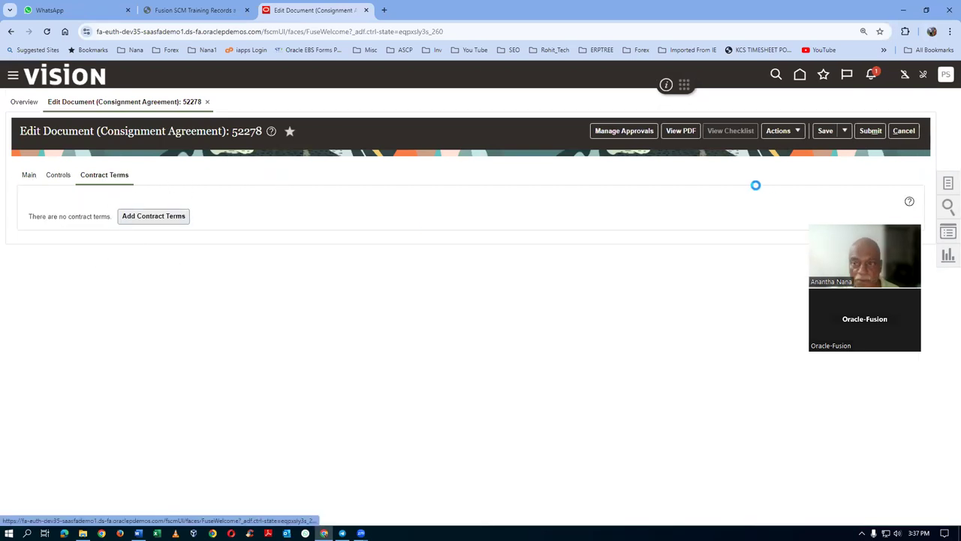
left_click(818, 131)
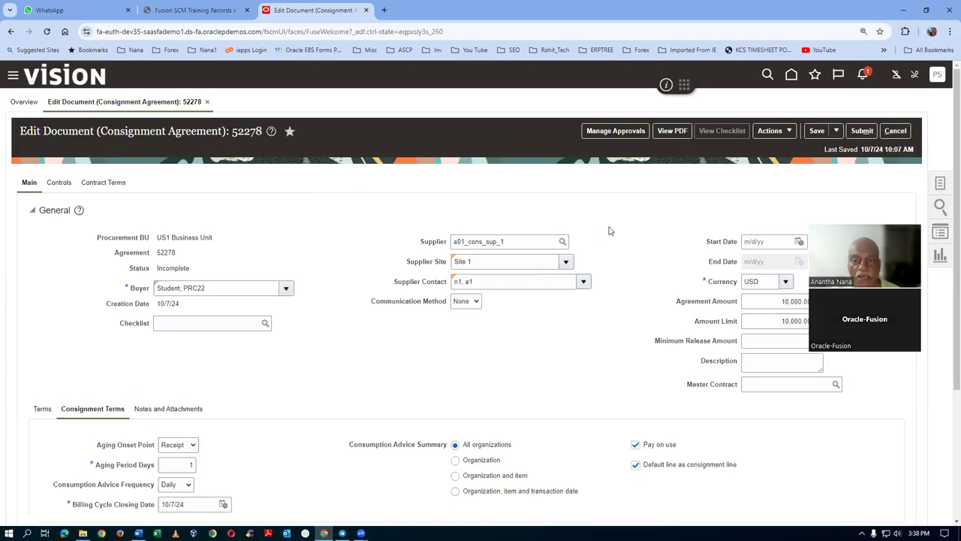
left_click(617, 131)
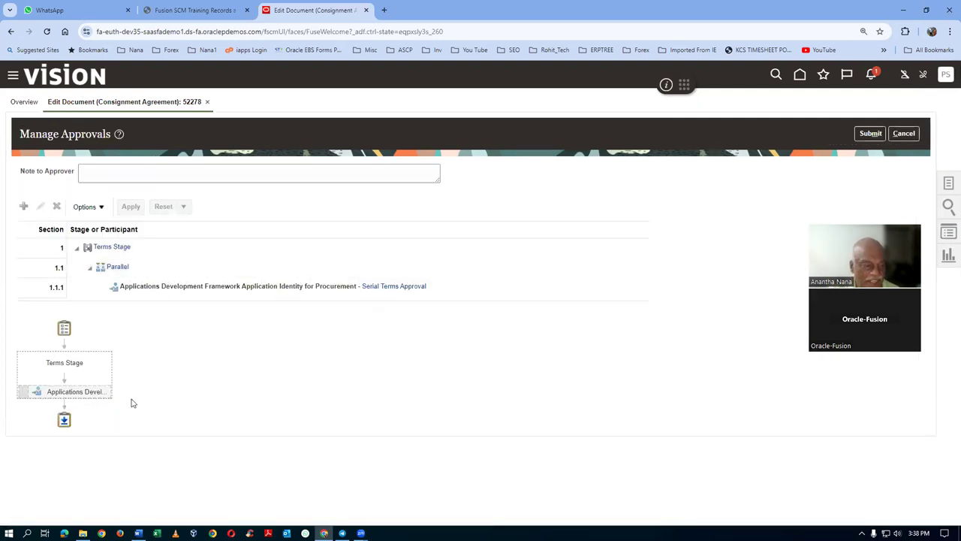
left_click(870, 133)
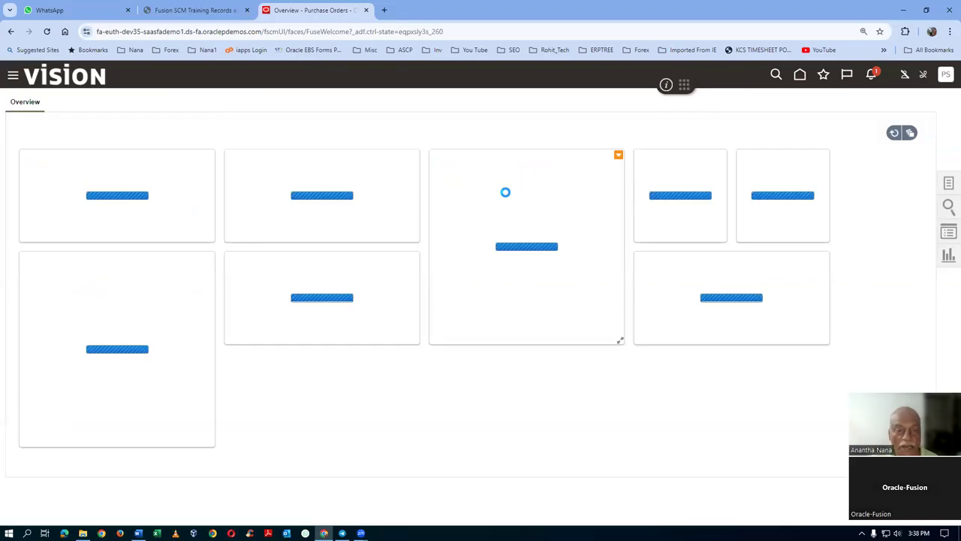
key("alt+Tab")
left_click(506, 197)
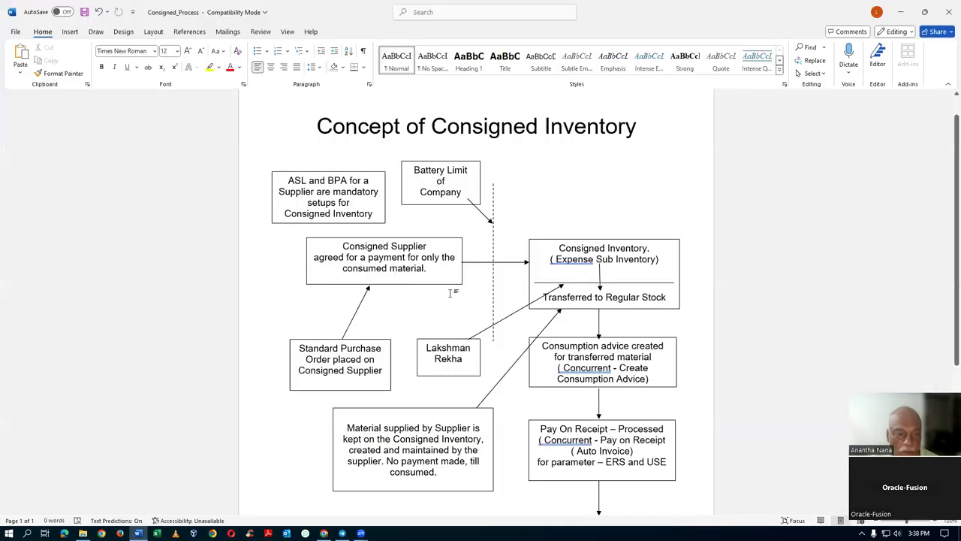
left_click_drag(288, 181, 350, 180)
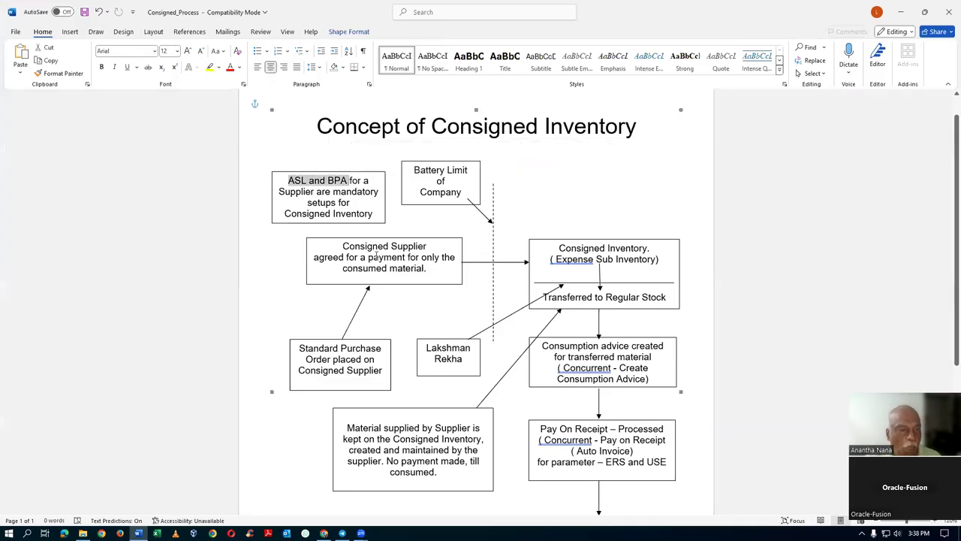
left_click(371, 202)
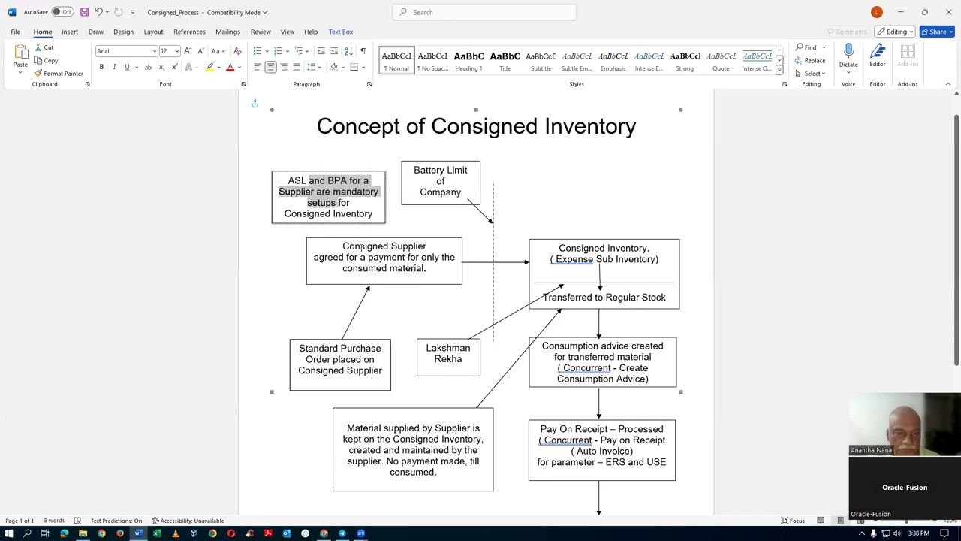
left_click_drag(366, 247, 385, 268)
left_click(317, 197)
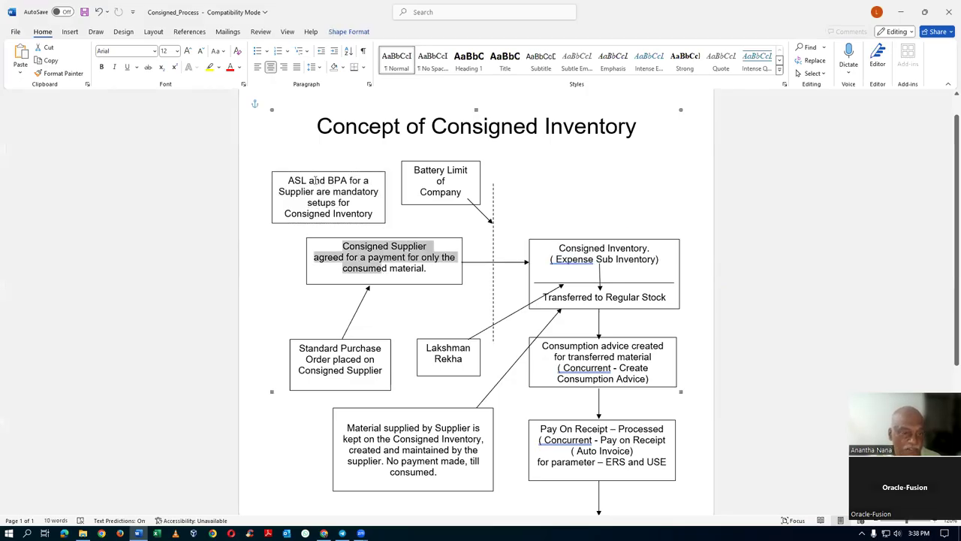
left_click_drag(325, 187, 374, 216)
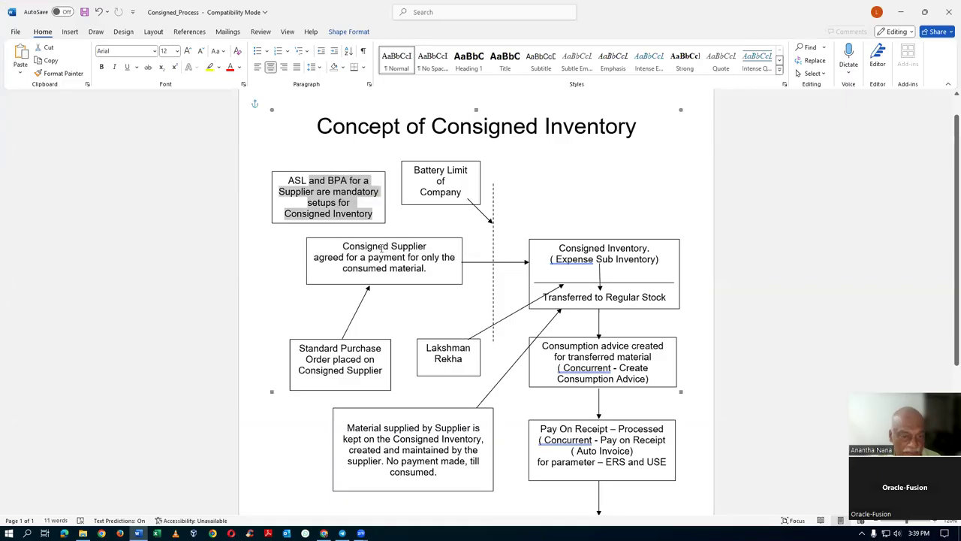
left_click(403, 272)
triple_click(403, 272)
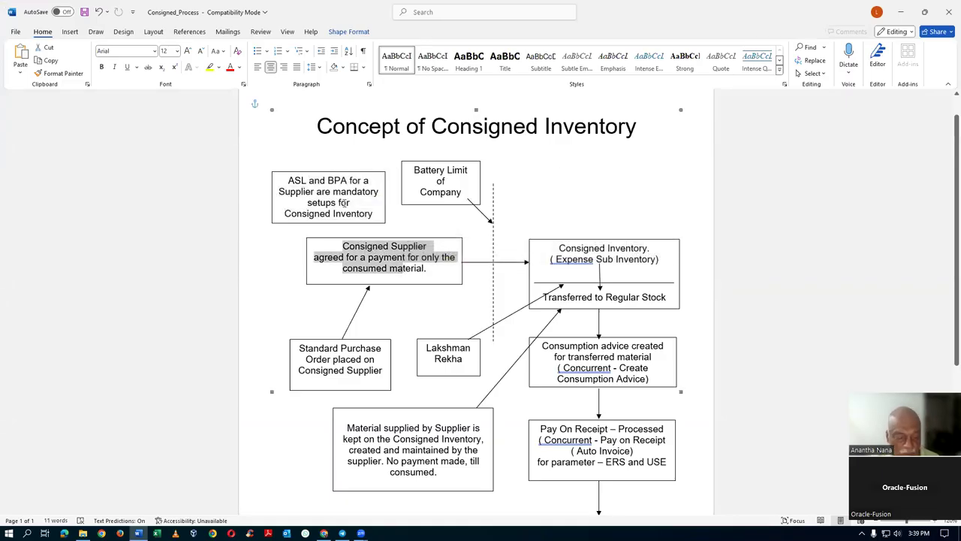
key("alt+Tab")
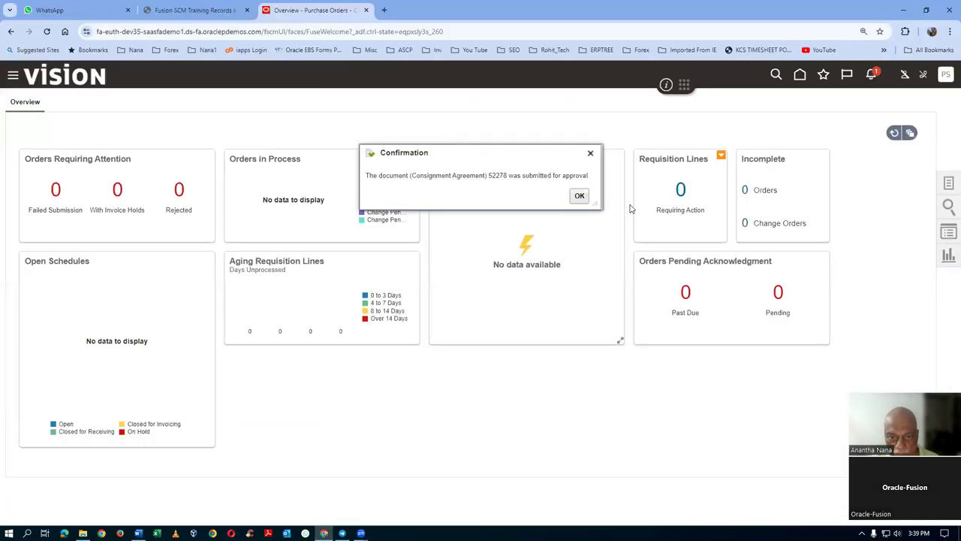
Search Manage Agreements for agreement 52278.
left_click(580, 197)
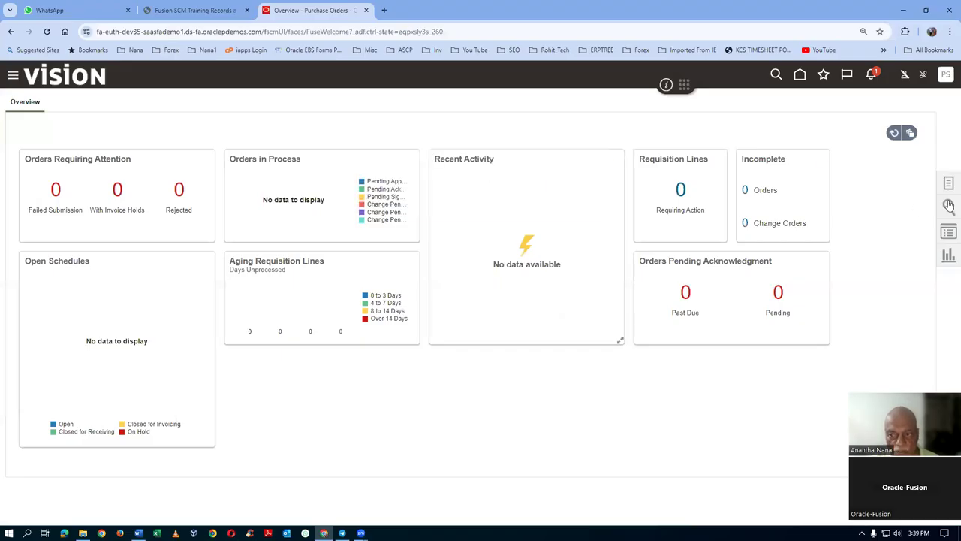
left_click(948, 184)
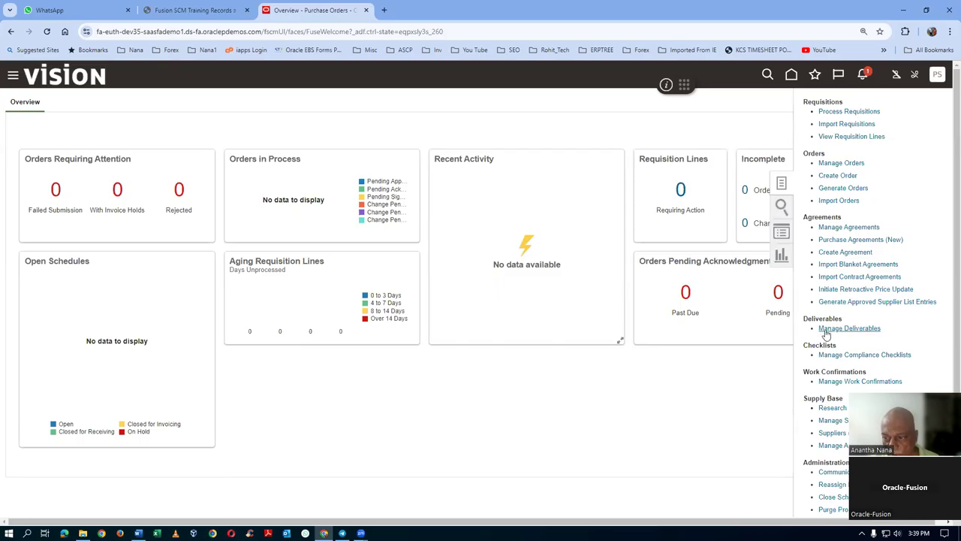
left_click(849, 227)
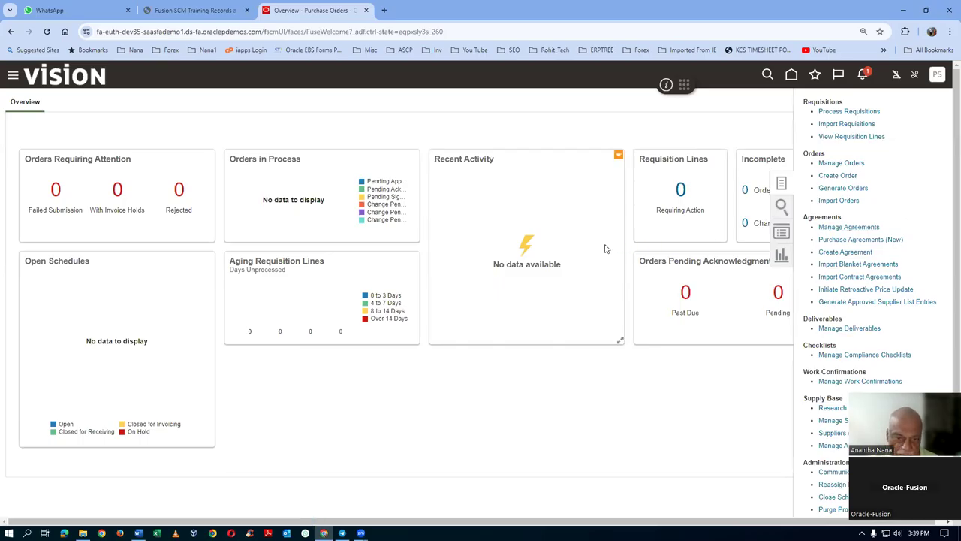
left_click(750, 233)
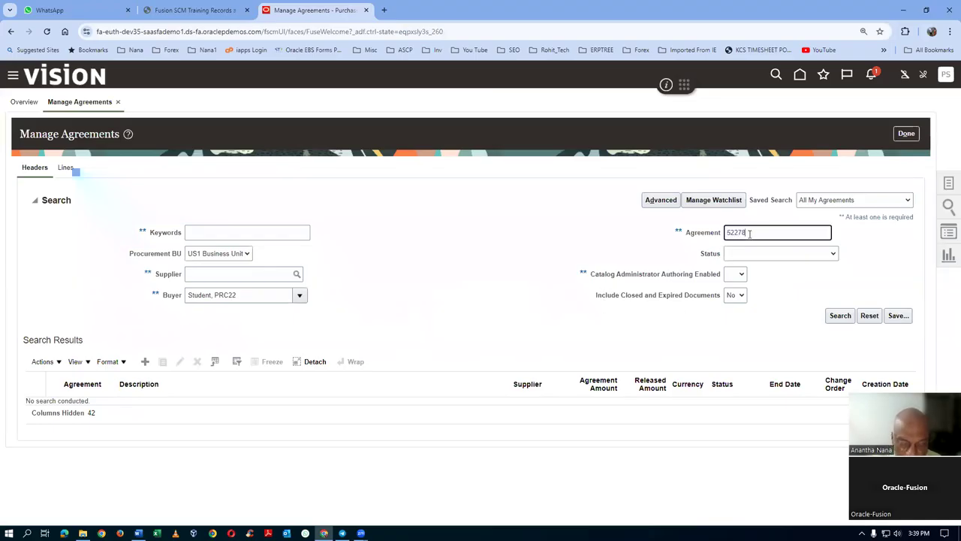
left_click(839, 317)
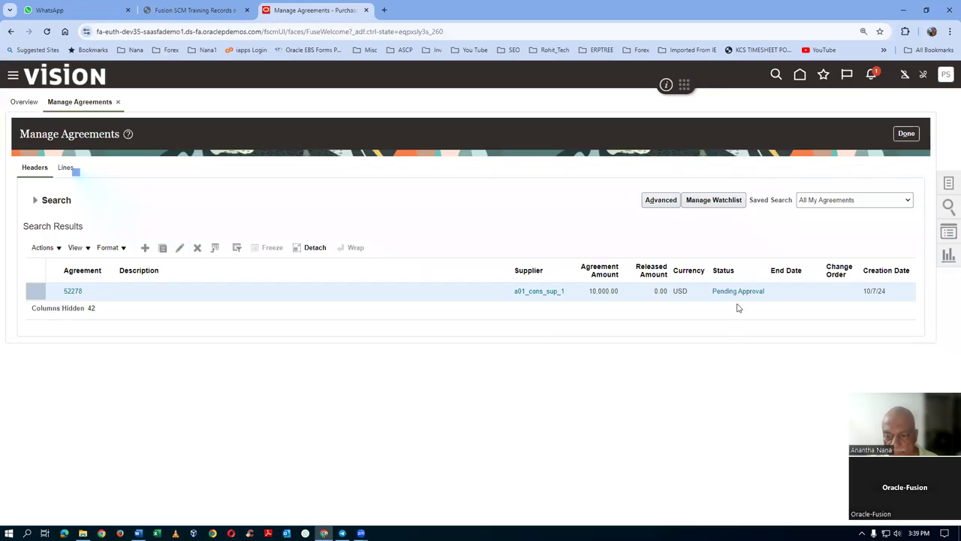
Open its Pending Approval status and dismiss the POR-2010363 error.
left_click(746, 291)
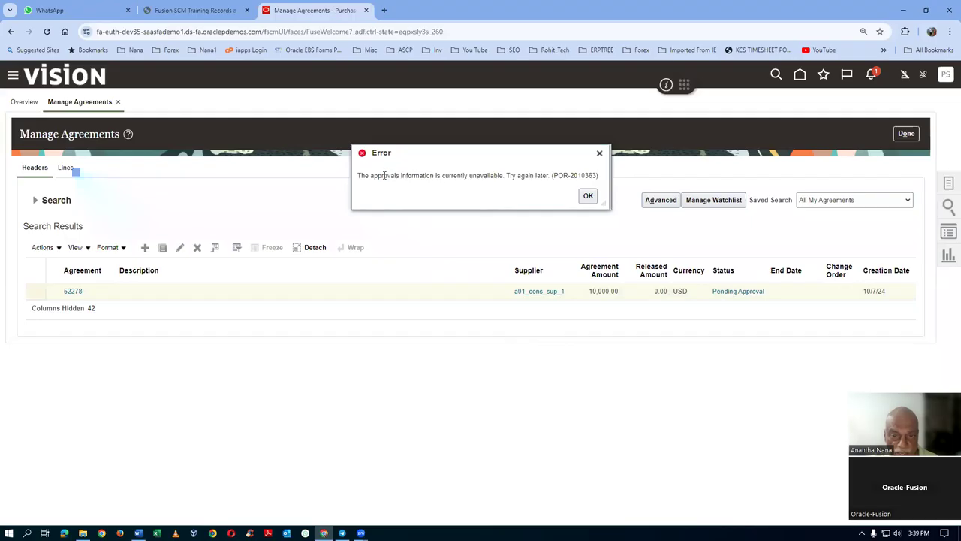
left_click_drag(384, 175, 483, 178)
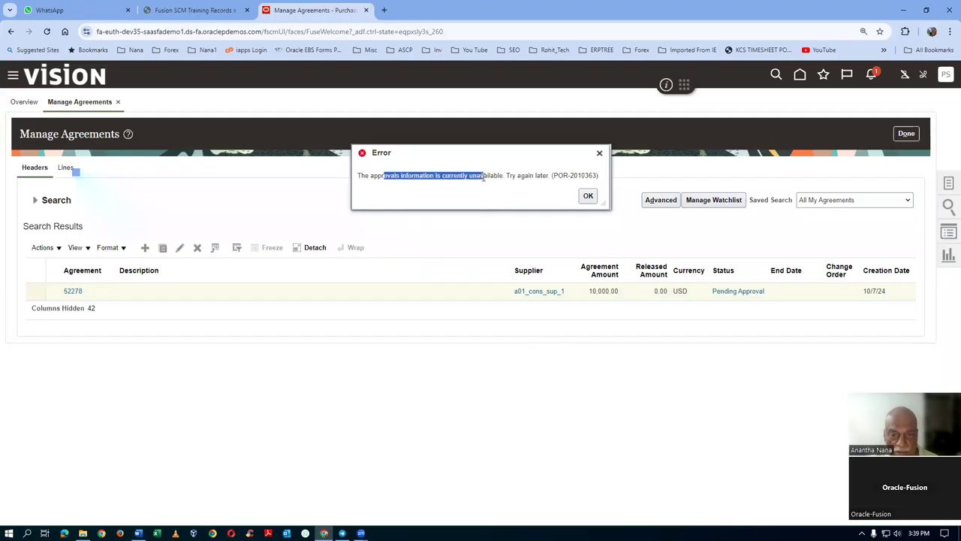
left_click(589, 196)
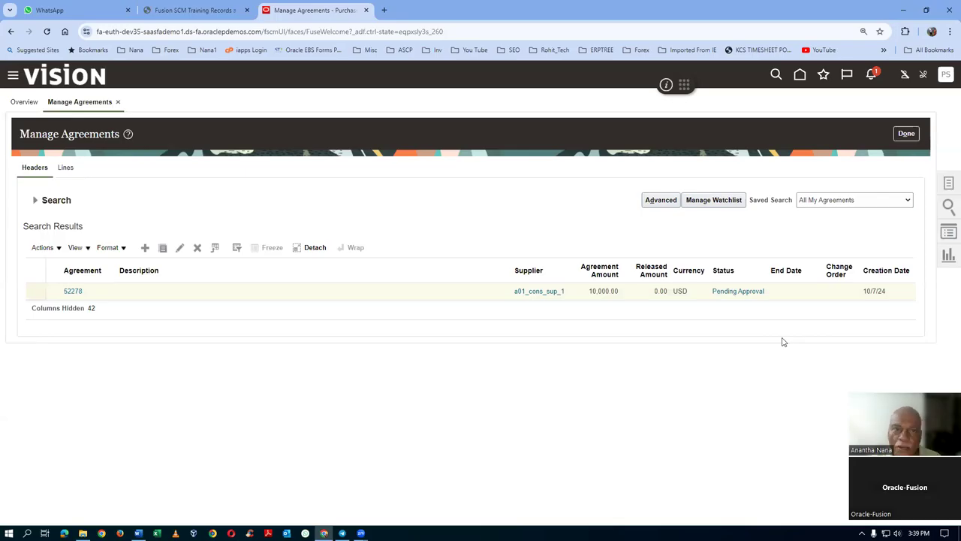
Duplicate the Fusion tab and load the home page from the trimmed URL.
right_click(350, 14)
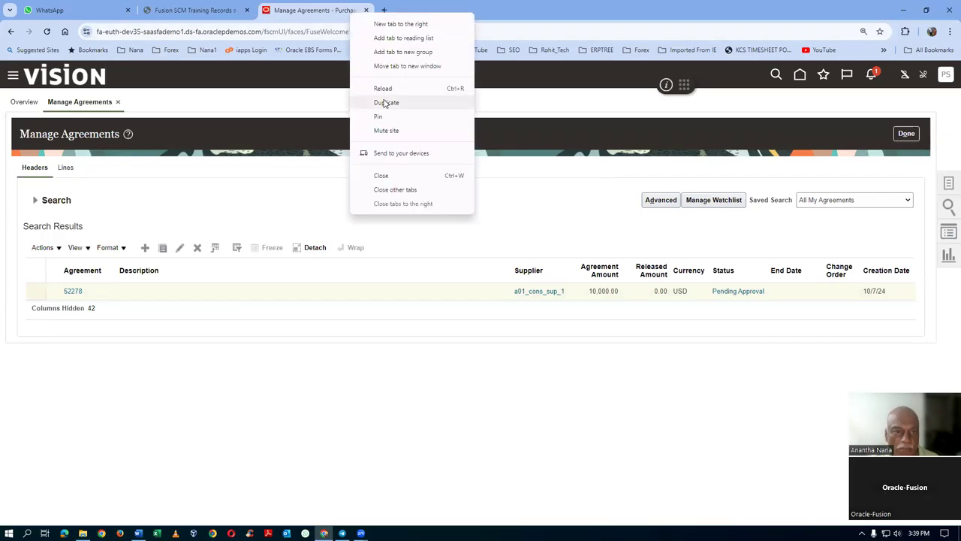
left_click(385, 103)
left_click(514, 34)
left_click(512, 32)
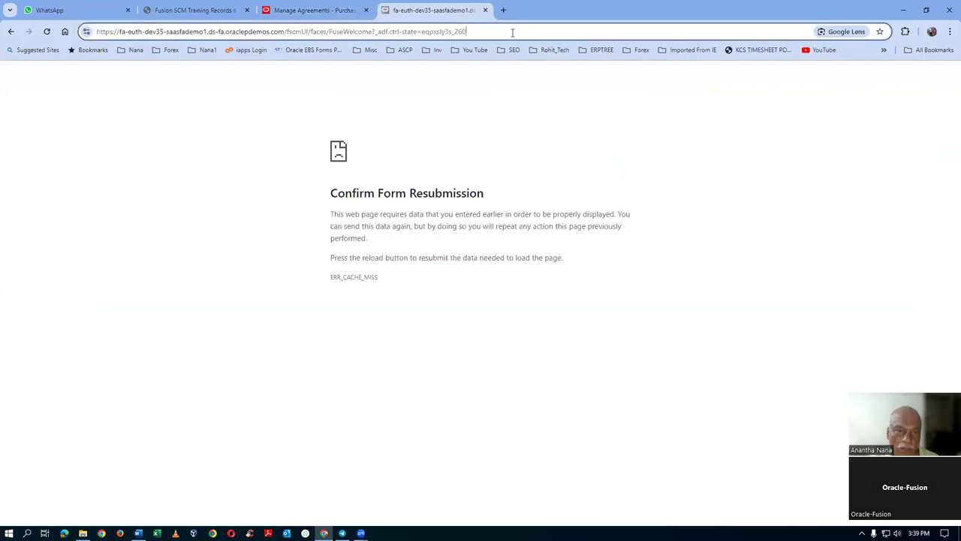
key("BackSpace")
key("BackSpace")
key("BackSpace")
key("BackSpace")
key("BackSpace")
key("BackSpace")
key("BackSpace")
key("BackSpace")
key("BackSpace")
key("BackSpace")
key("BackSpace")
key("BackSpace")
key("BackSpace")
key("BackSpace")
key("BackSpace")
key("BackSpace")
key("BackSpace")
key("BackSpace")
key("BackSpace")
key("BackSpace")
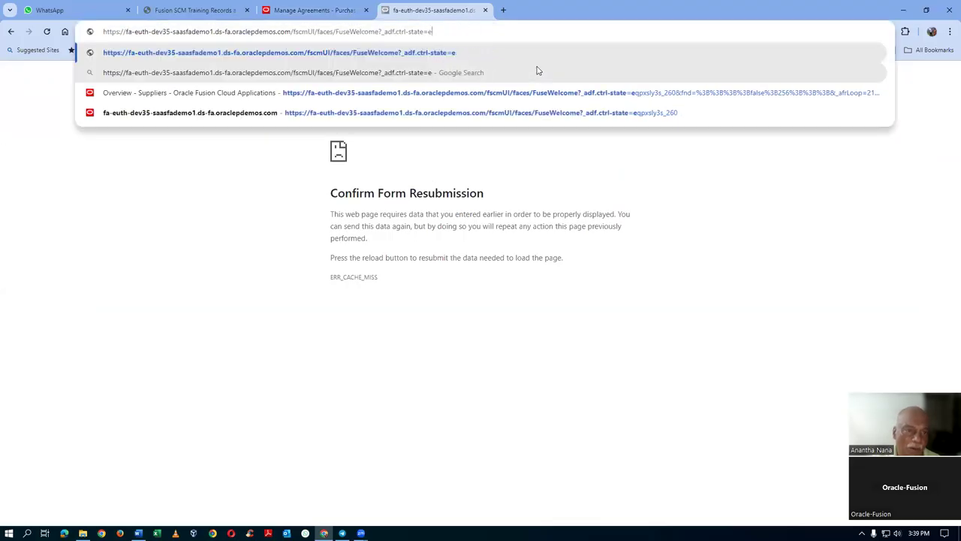
key("BackSpace")
key("BackSpace")
key("BackSpace")
key("BackSpace")
key("BackSpace")
key("BackSpace")
key("BackSpace")
key("BackSpace")
key("BackSpace")
key("BackSpace")
key("BackSpace")
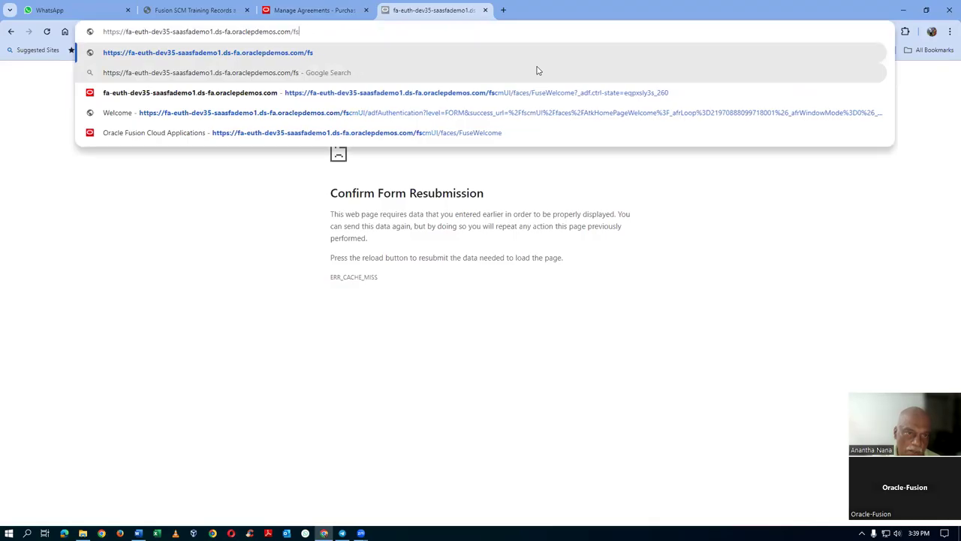
key("Return")
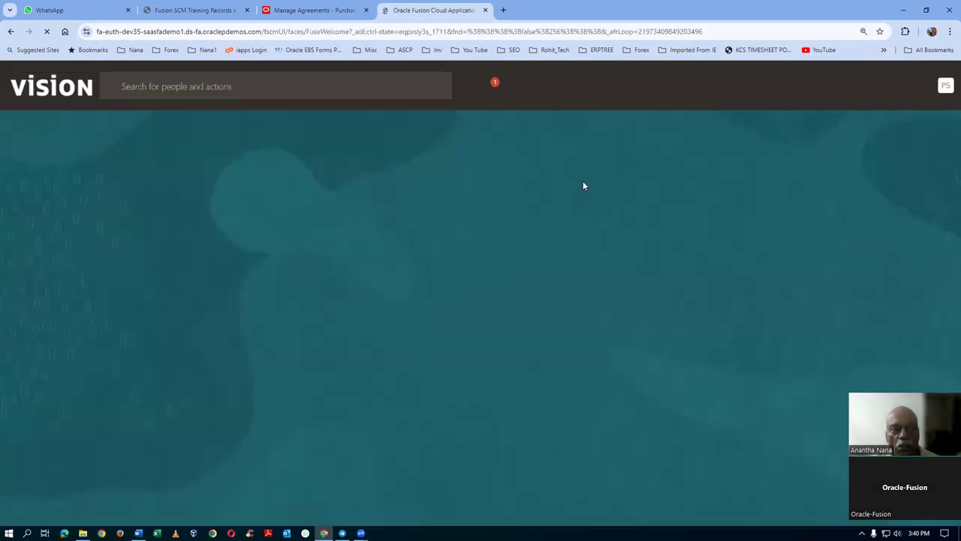
Open the Security Console from the Tools app category.
left_click(800, 189)
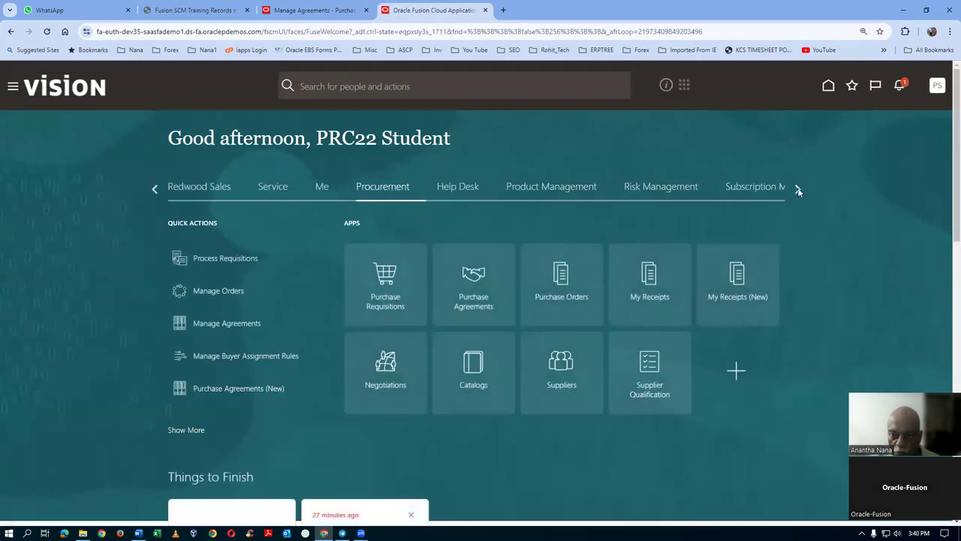
left_click(799, 190)
left_click(799, 190)
left_click(799, 190)
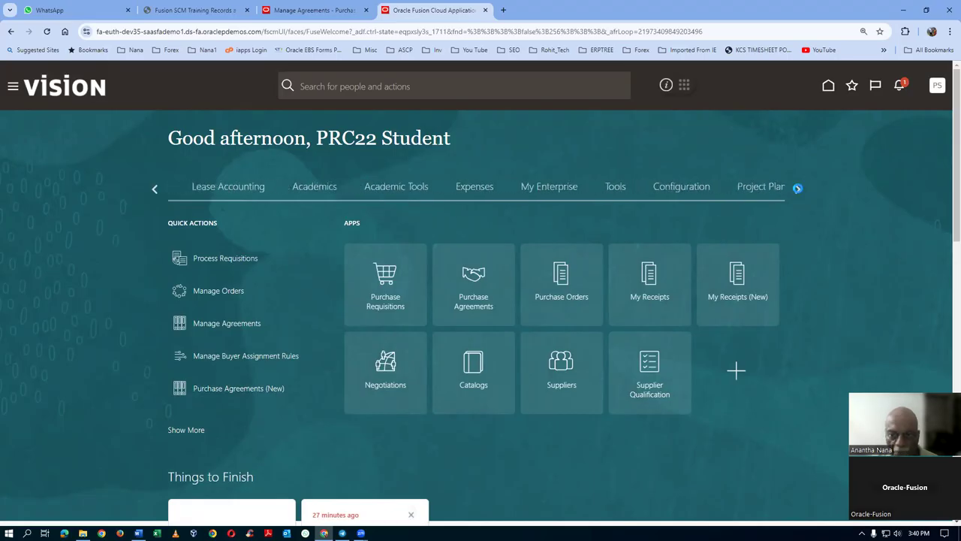
left_click(593, 194)
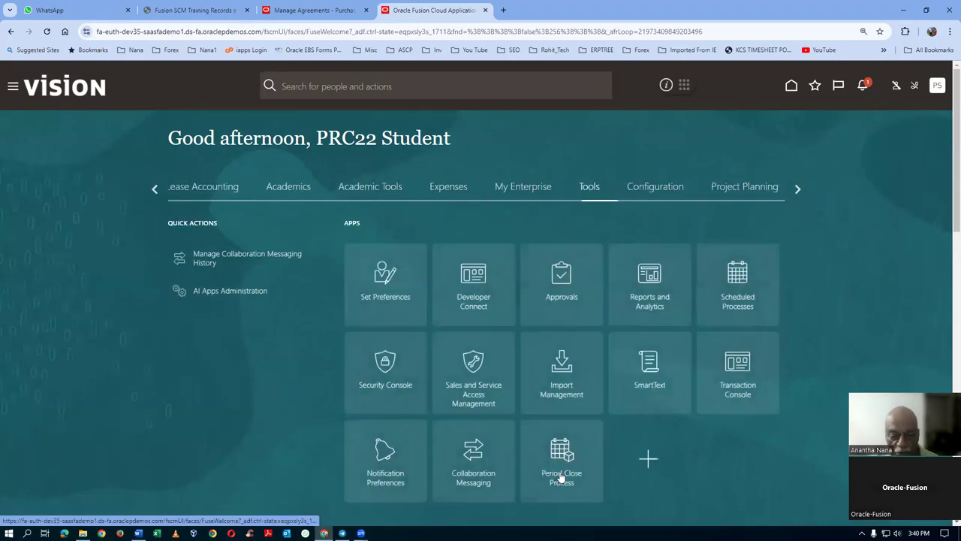
left_click(387, 397)
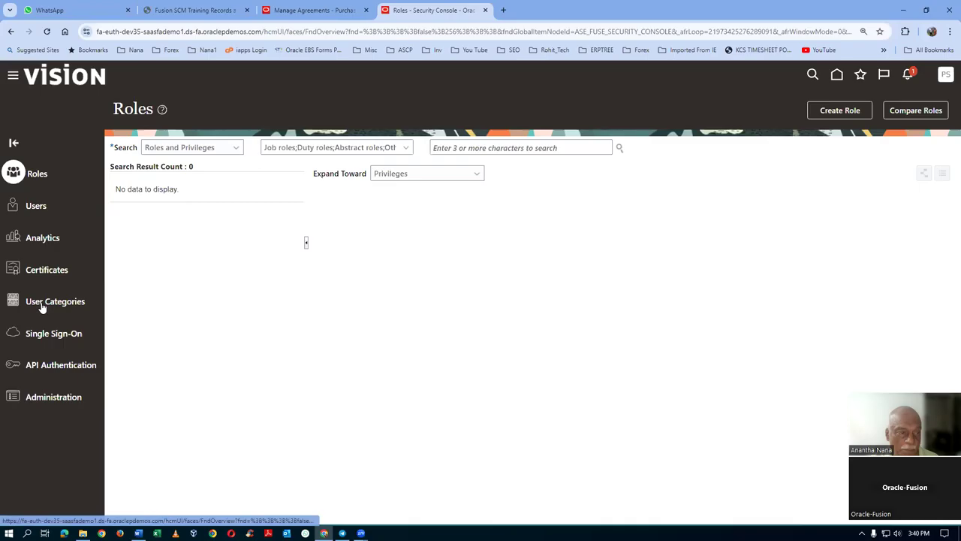
Find and open the supplier contact's user account under Users.
left_click(42, 206)
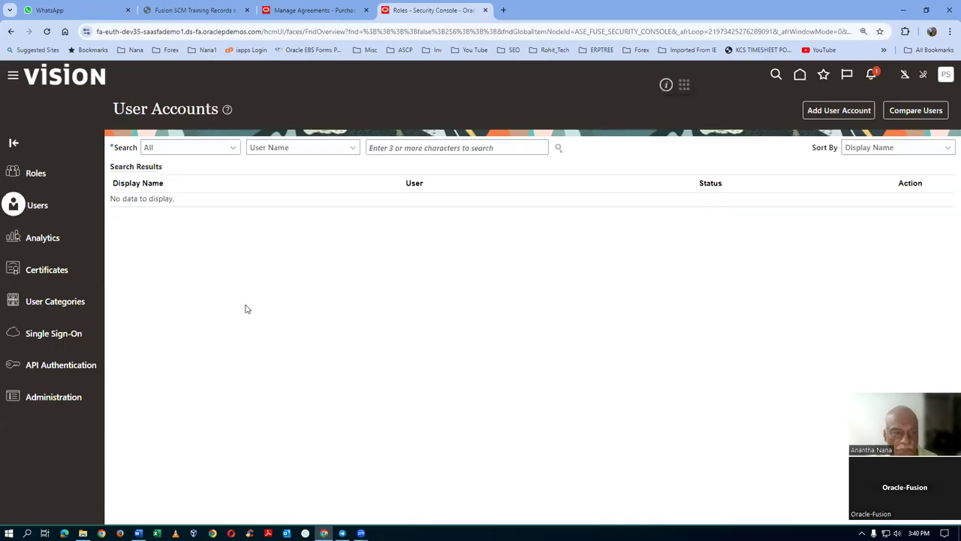
left_click(445, 148)
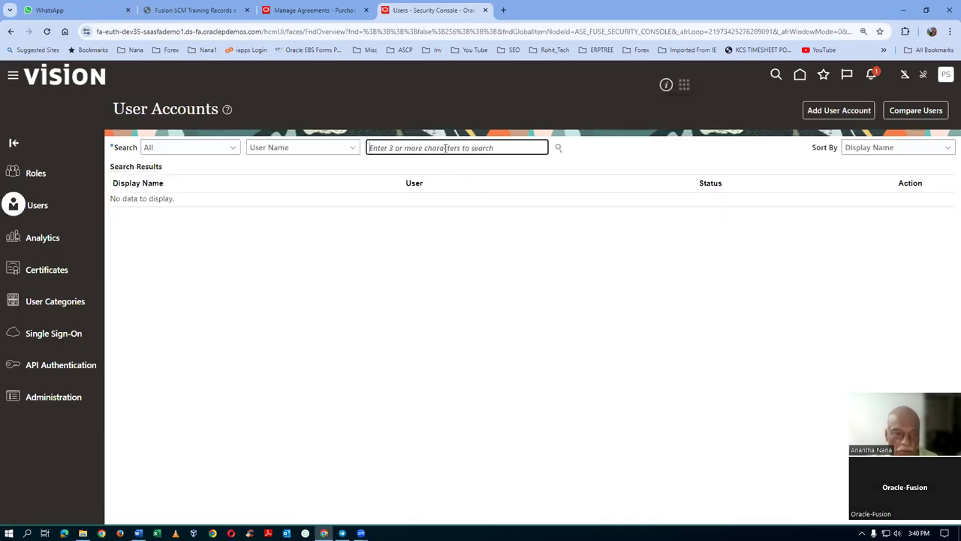
type("a1.n1")
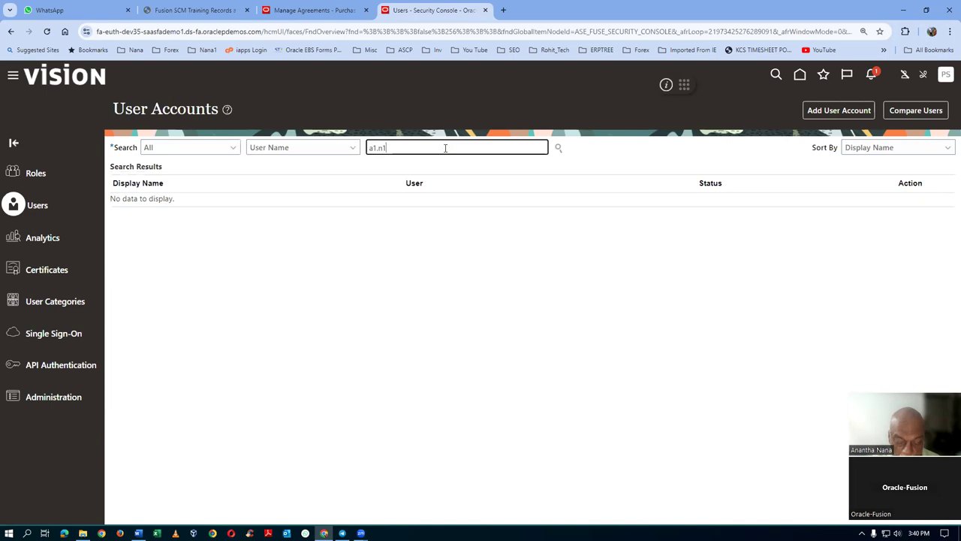
key("Return")
left_click(121, 213)
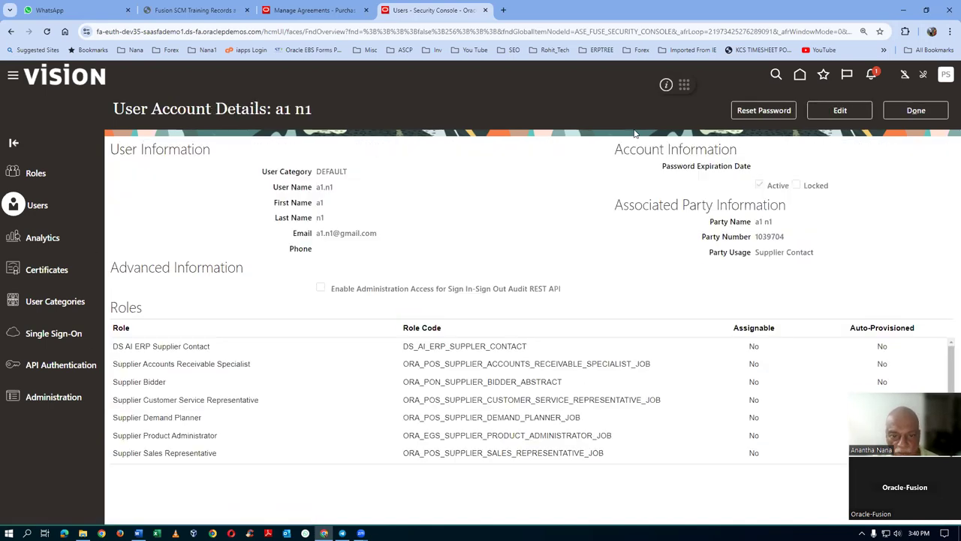
Manually reset the account's password, entering and confirming the new password.
left_click(764, 110)
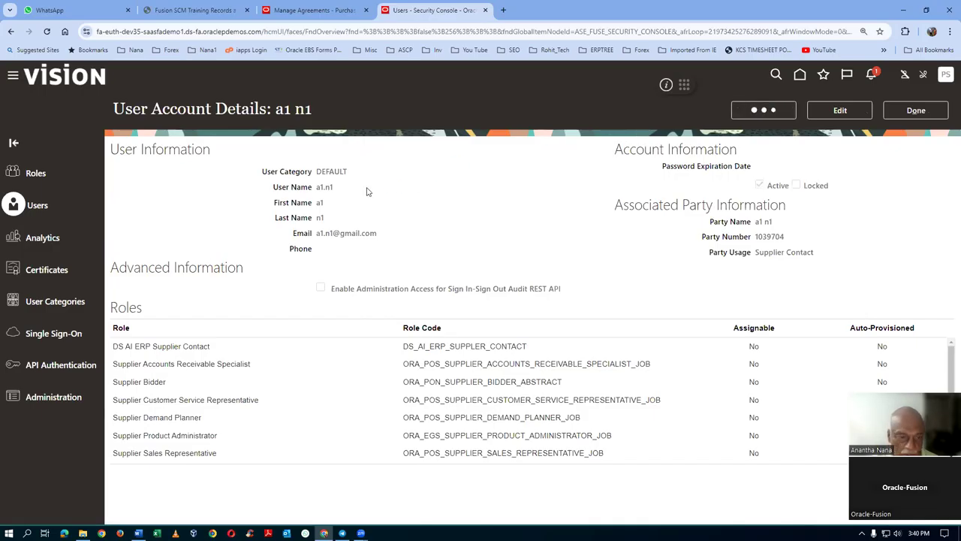
left_click(285, 270)
left_click(387, 292)
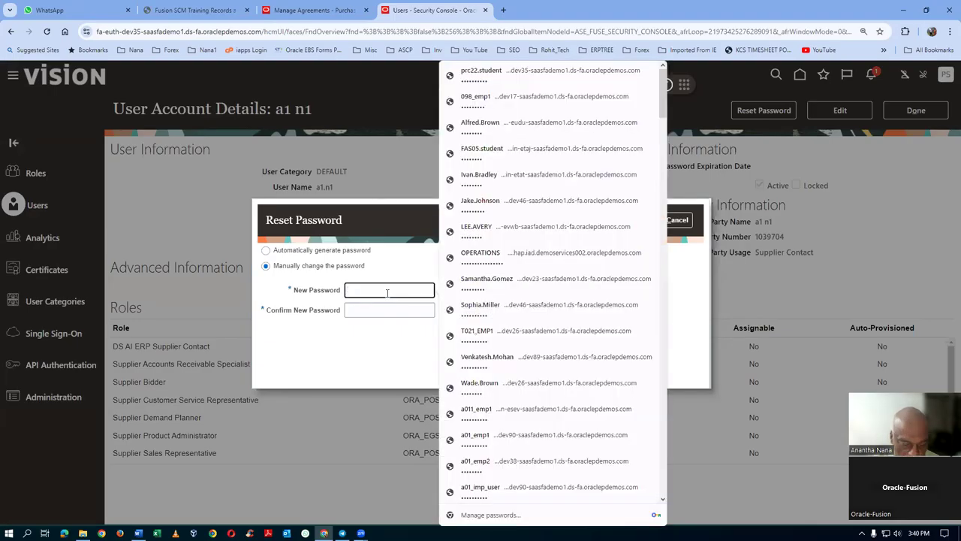
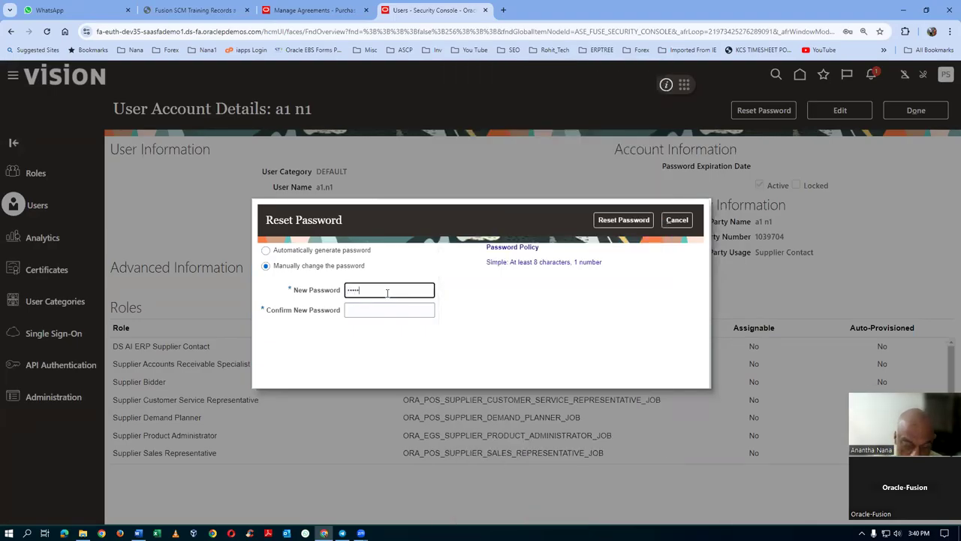
key("Tab")
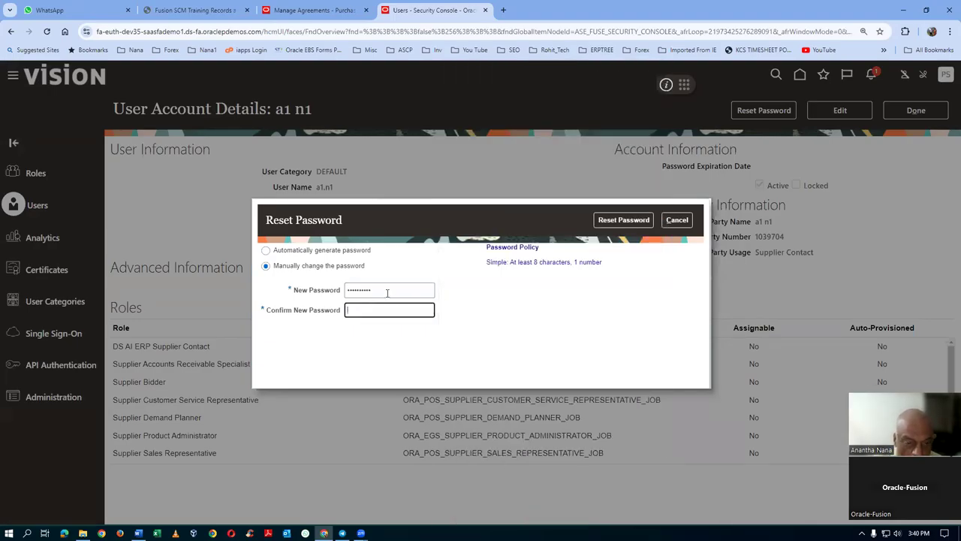
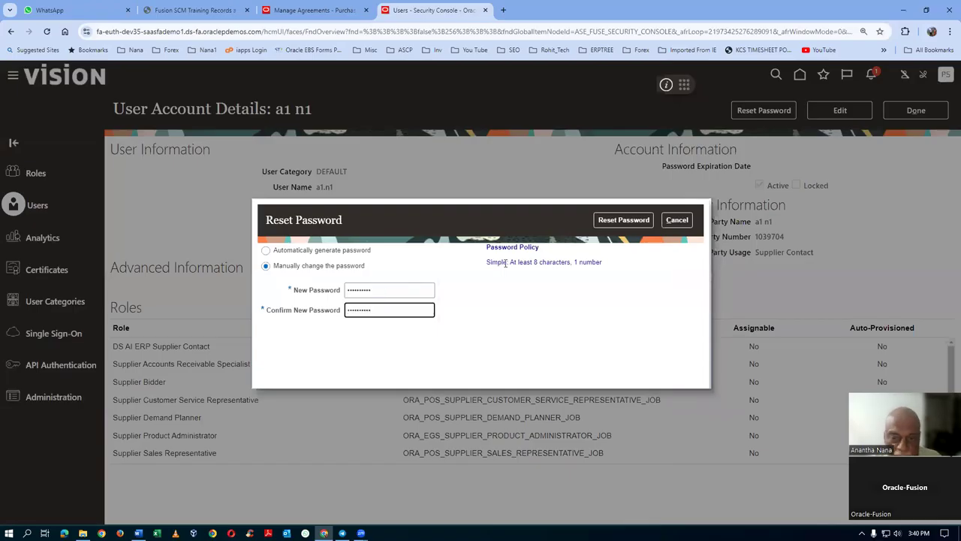
left_click(623, 220)
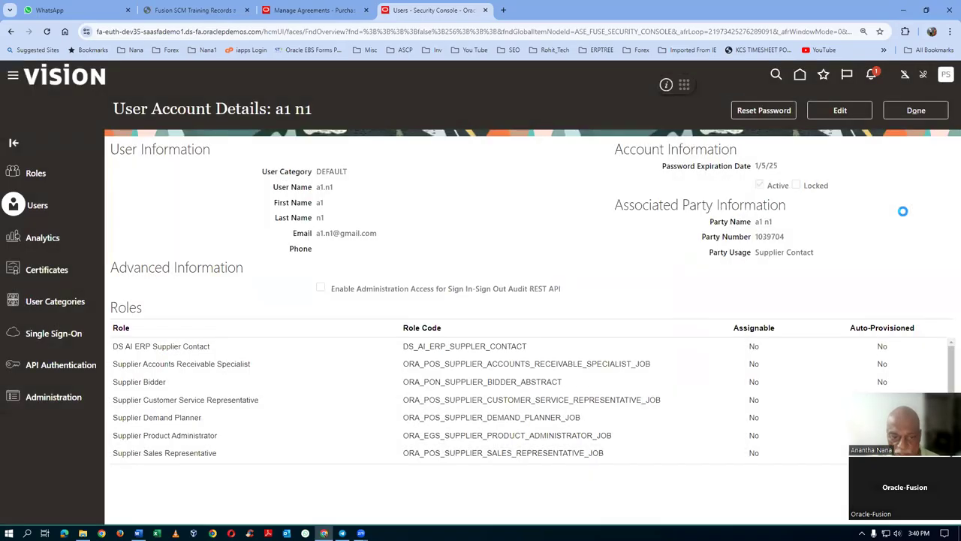
left_click(916, 110)
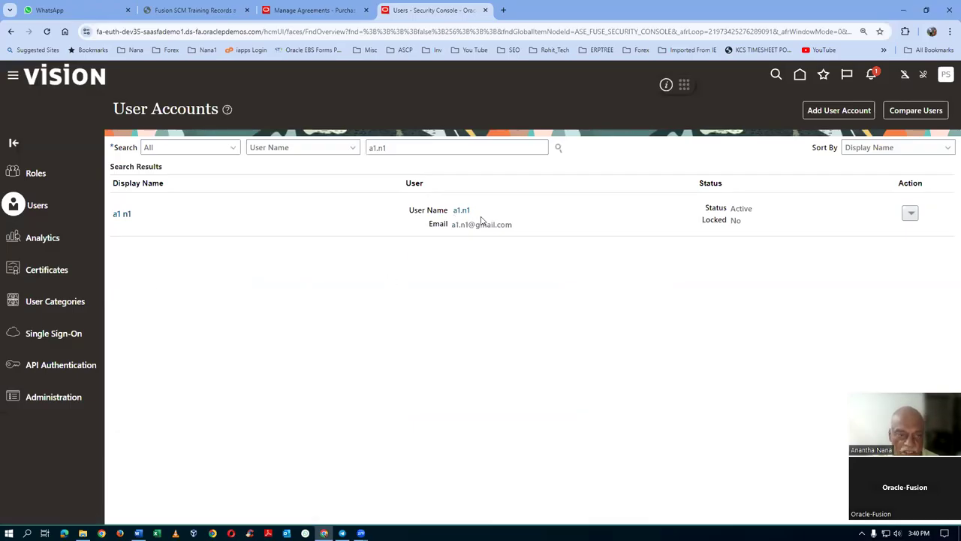
Copy the Fusion site address and load it in a separate Edge window.
left_click(152, 32)
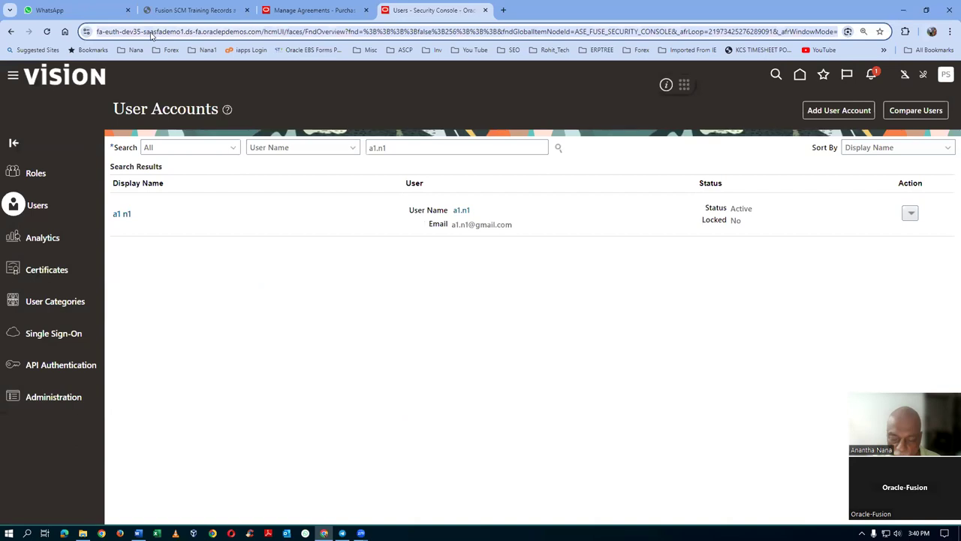
key("shift+Right")
key("shift+Right")
key("shift+Right")
key("shift+Right")
key("shift+Right")
key("shift+Right")
key("shift+Right")
key("shift+Right")
key("shift+Right")
key("shift+Right")
key("shift+Right")
key("shift+Right")
key("shift+Right")
key("shift+Right")
key("shift+Right")
key("shift+Right")
key("shift+Right")
key("shift+Right")
key("shift+Right")
key("shift+Right")
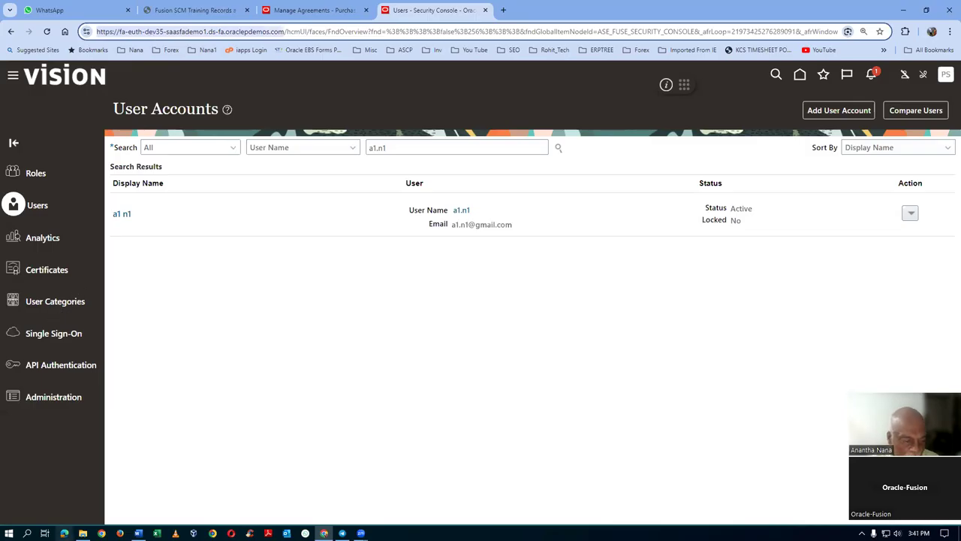
left_click(64, 533)
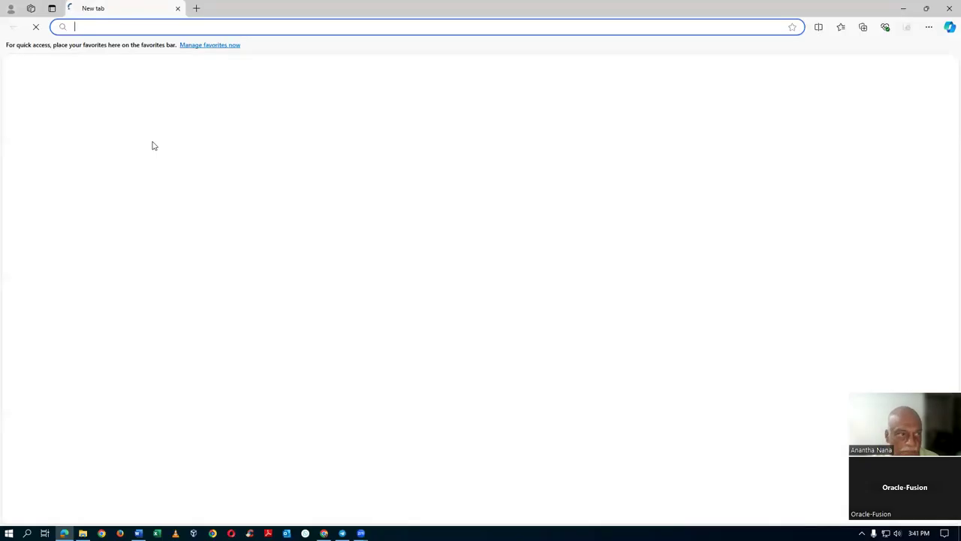
type("https://fa-euth-dev35-saasfademo1.ds-fa.oraclepdemos.com")
key("Return")
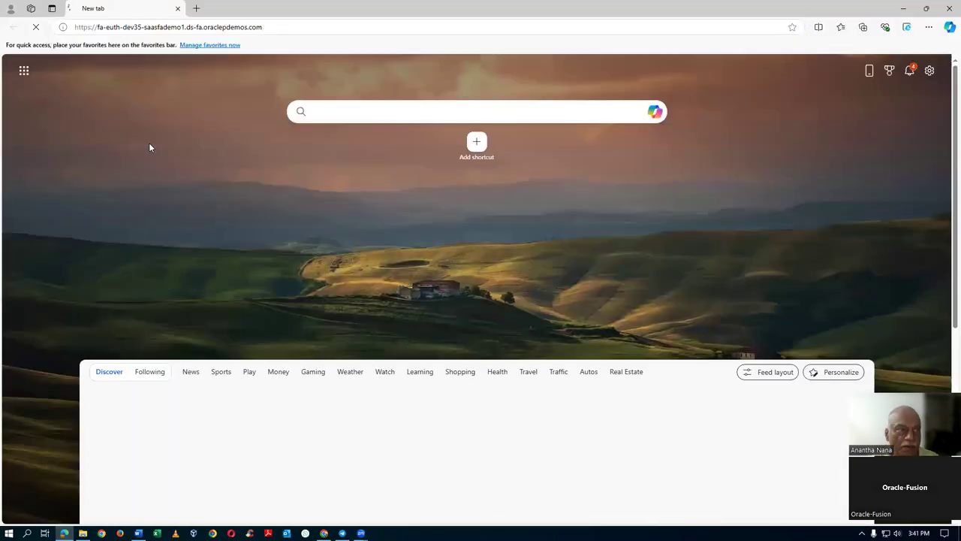
scroll(149, 148, "down", 3)
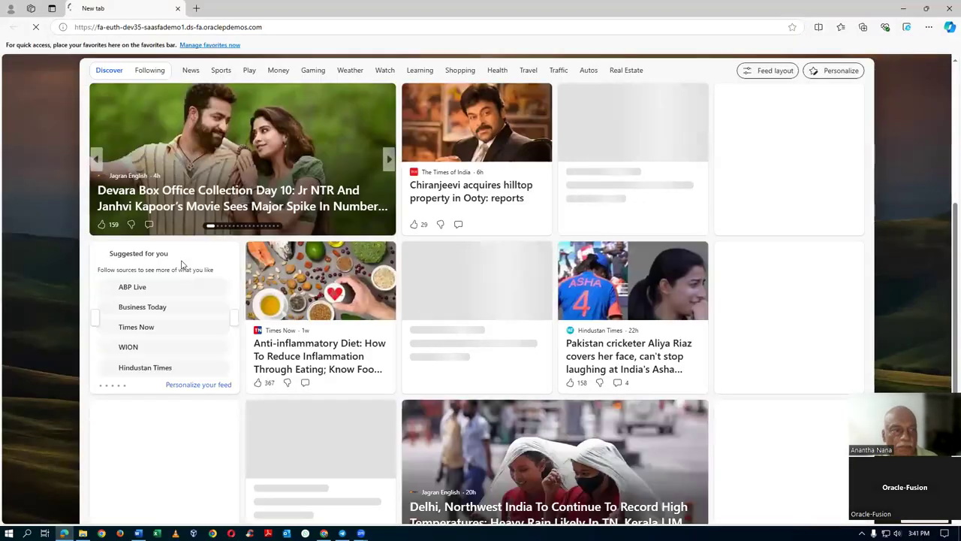
scroll(181, 265, "down", 1)
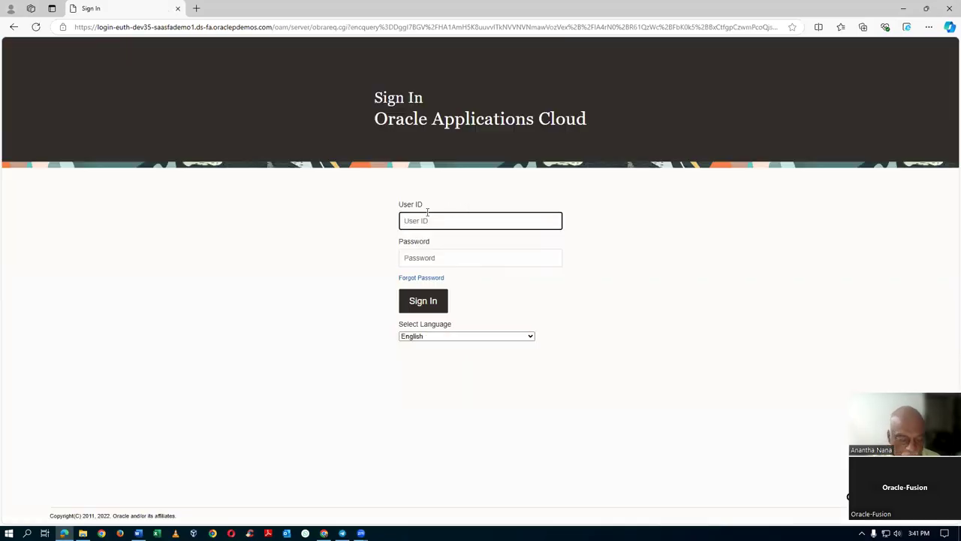
Sign in with the supplier contact's user ID and password.
type("a1.n1")
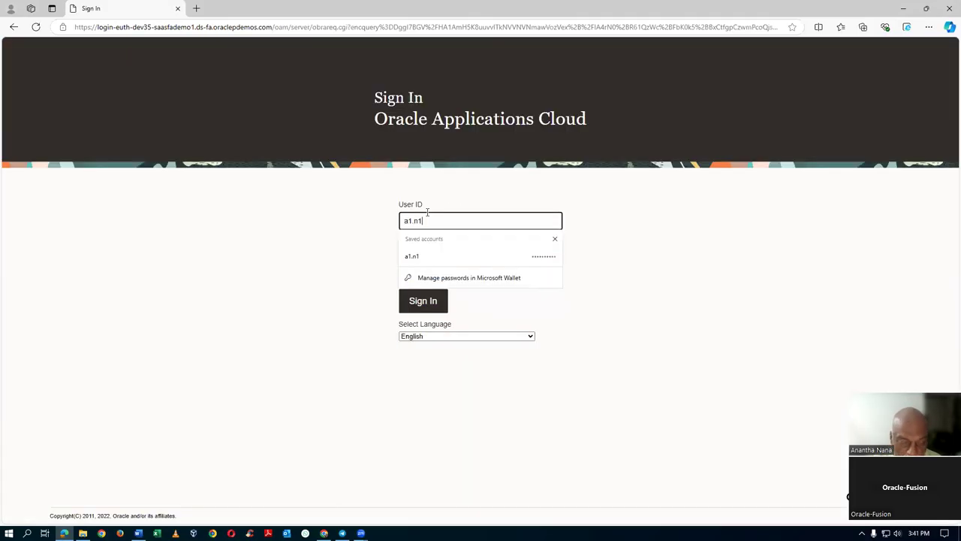
key("Tab")
type("••••••")
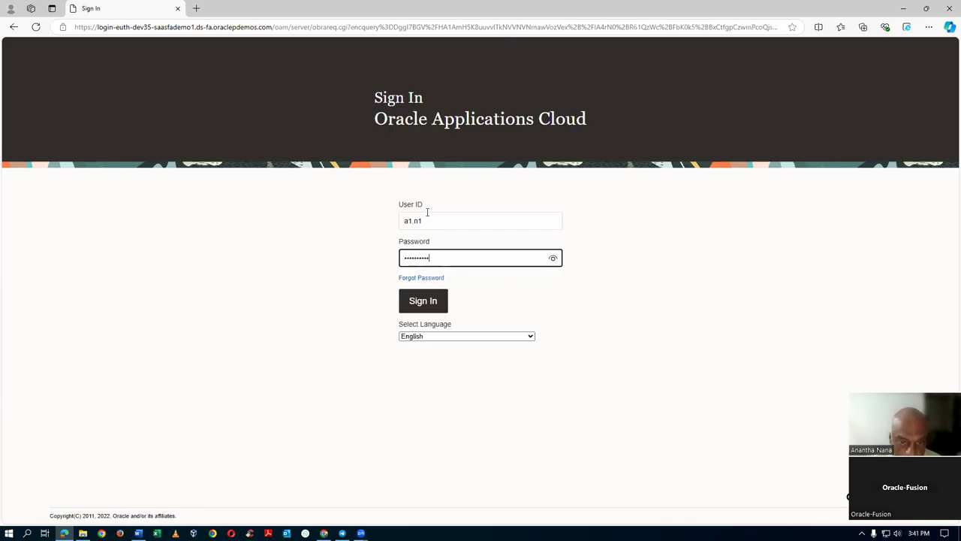
left_click(420, 308)
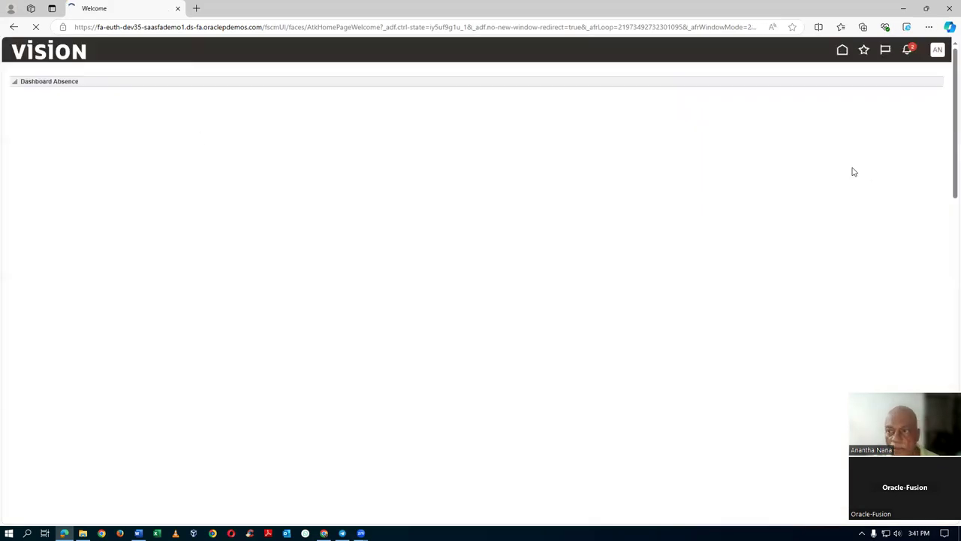
Dismiss the notifications, return Home, and open the Supplier Portal tile, zooming the page in.
left_click(911, 51)
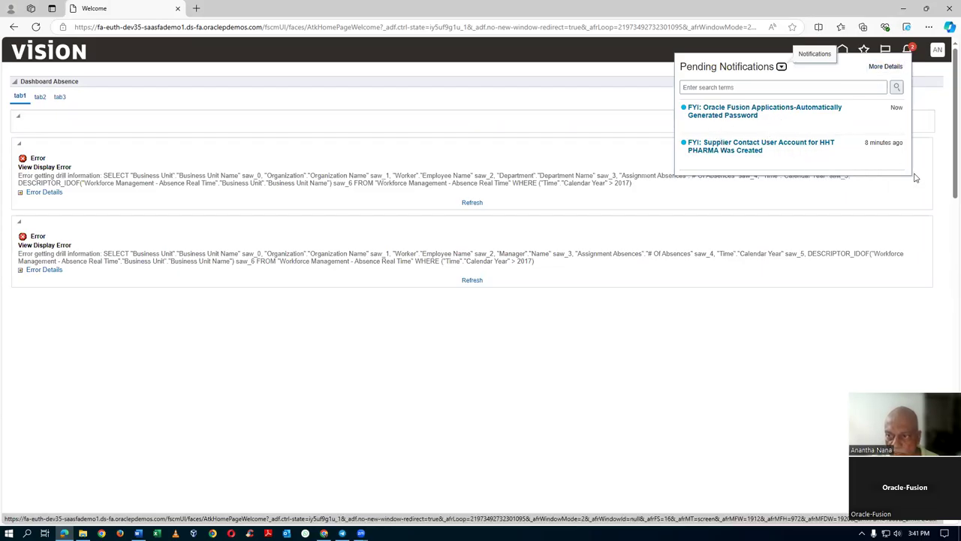
left_click(933, 109)
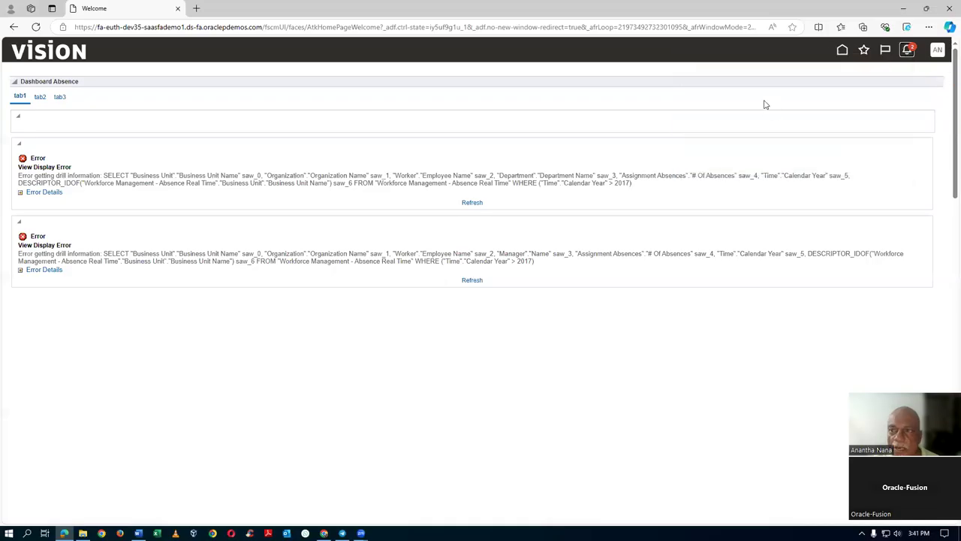
left_click(843, 51)
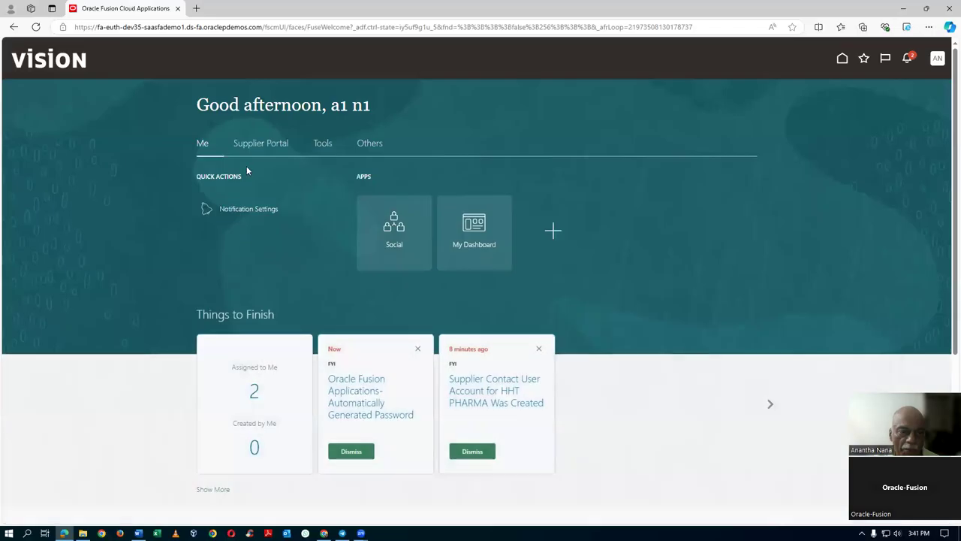
left_click(263, 144)
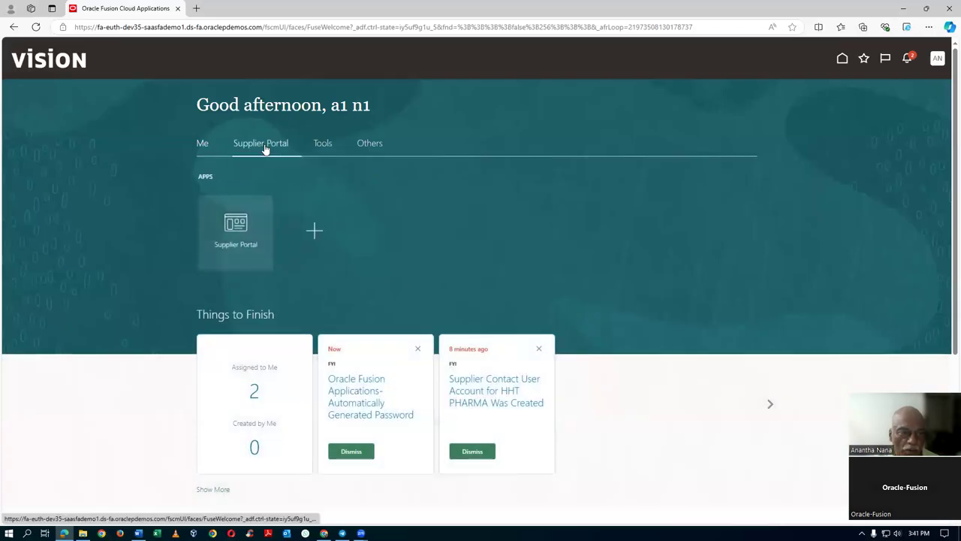
left_click(233, 253)
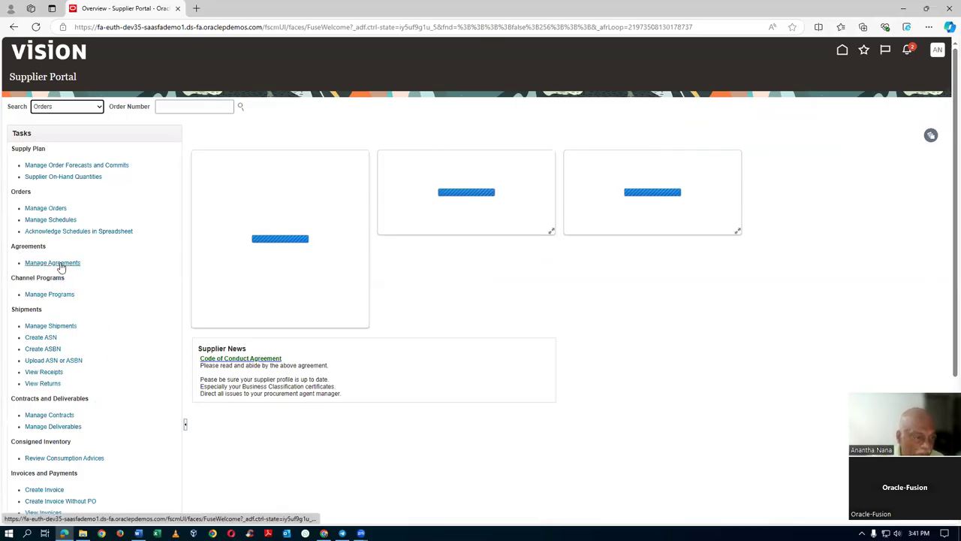
key("ctrl+plus")
key("ctrl+plus")
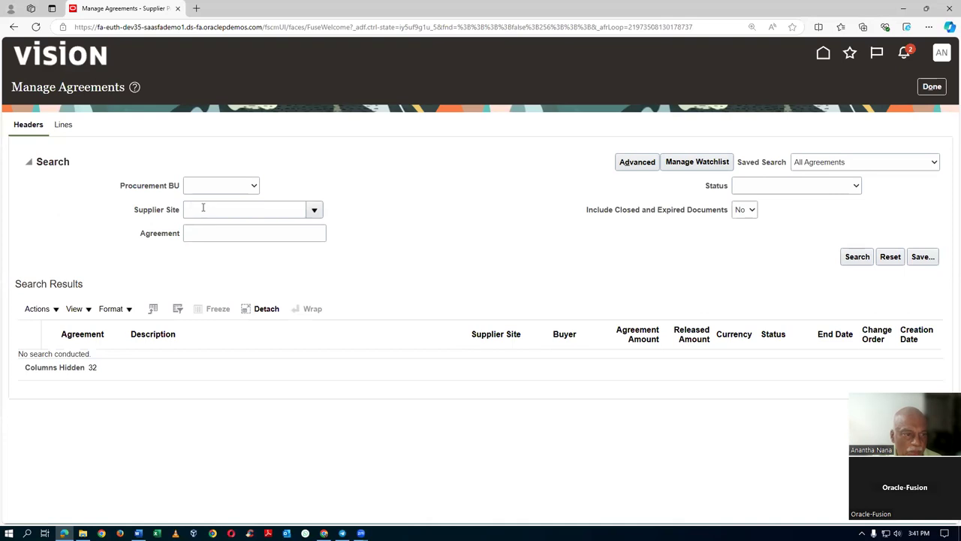
Search the supplier's agreements for 52278, get no results, and switch to the buyer's window.
left_click(208, 234)
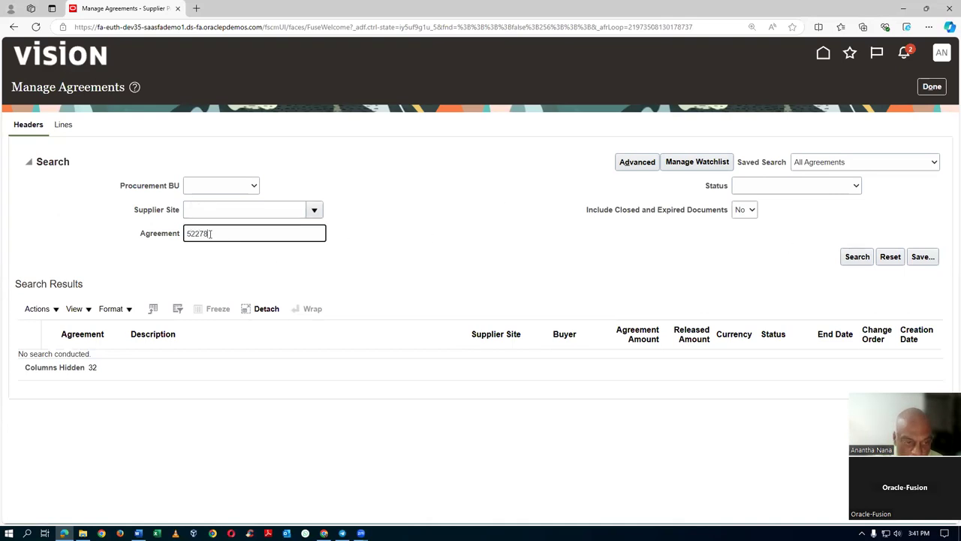
left_click(847, 259)
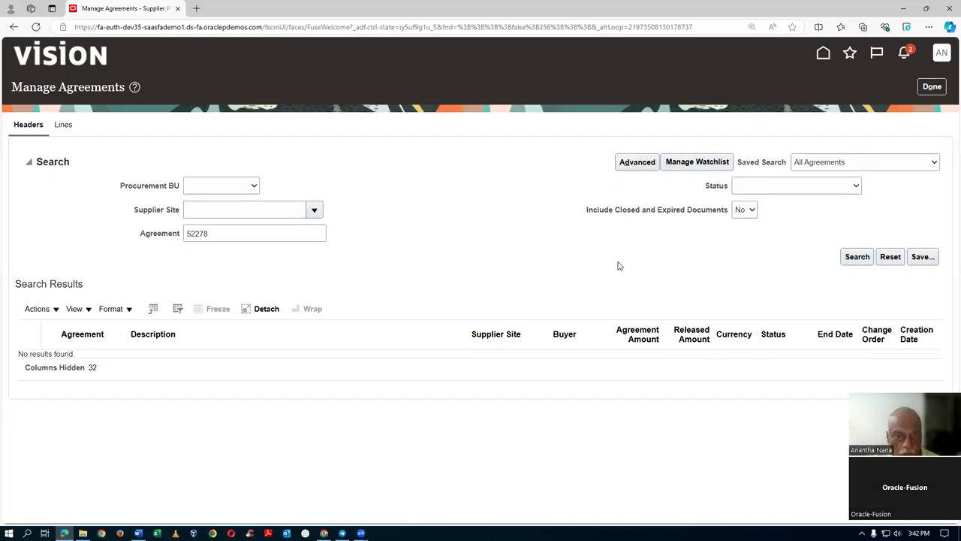
key("alt+Tab")
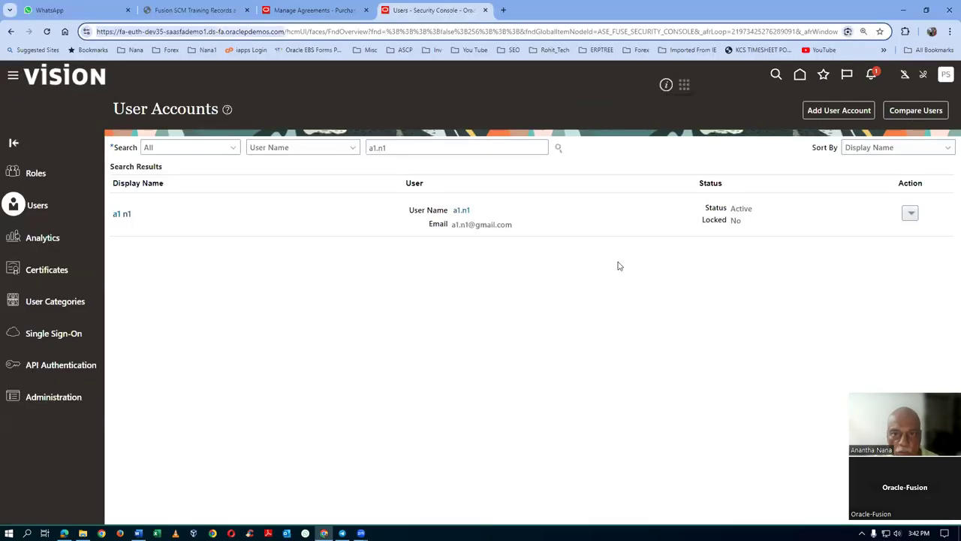
Rerun the buyer's search and try 52278's Pending Approval details twice, dismissing each unavailable error.
left_click(353, 11)
left_click(34, 201)
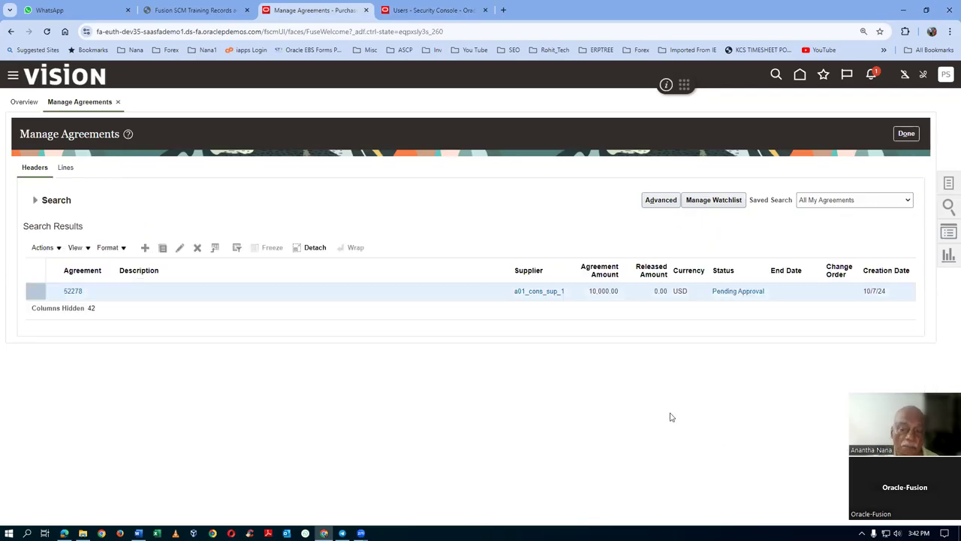
left_click(757, 298)
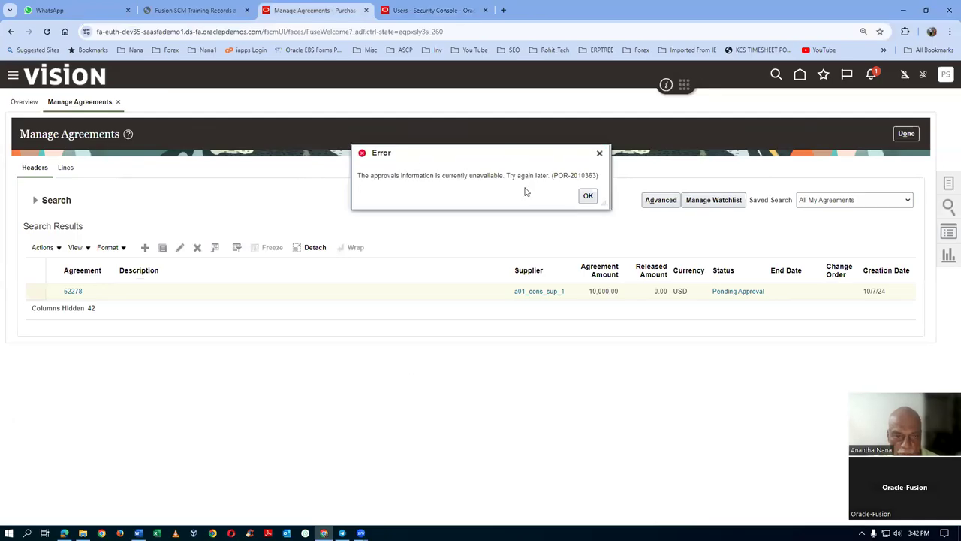
left_click(589, 197)
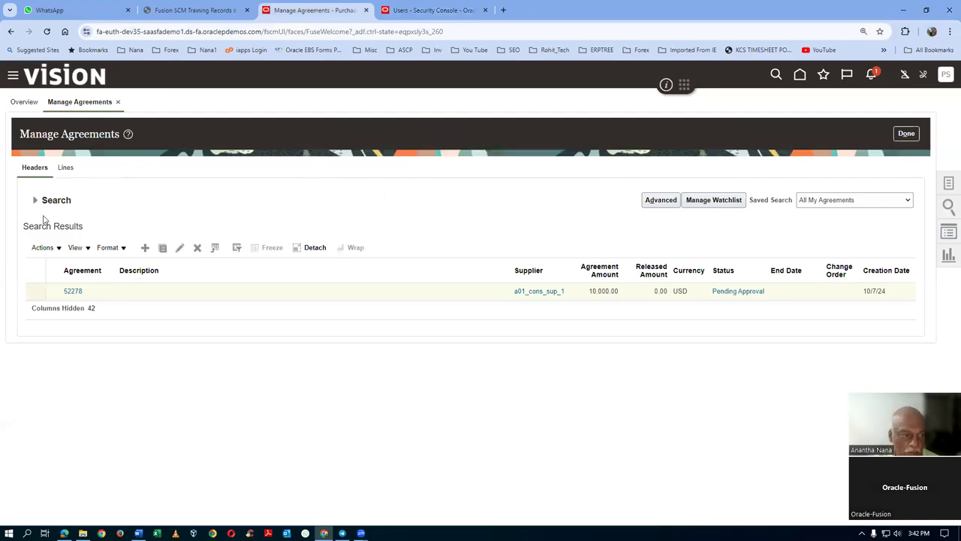
left_click(35, 201)
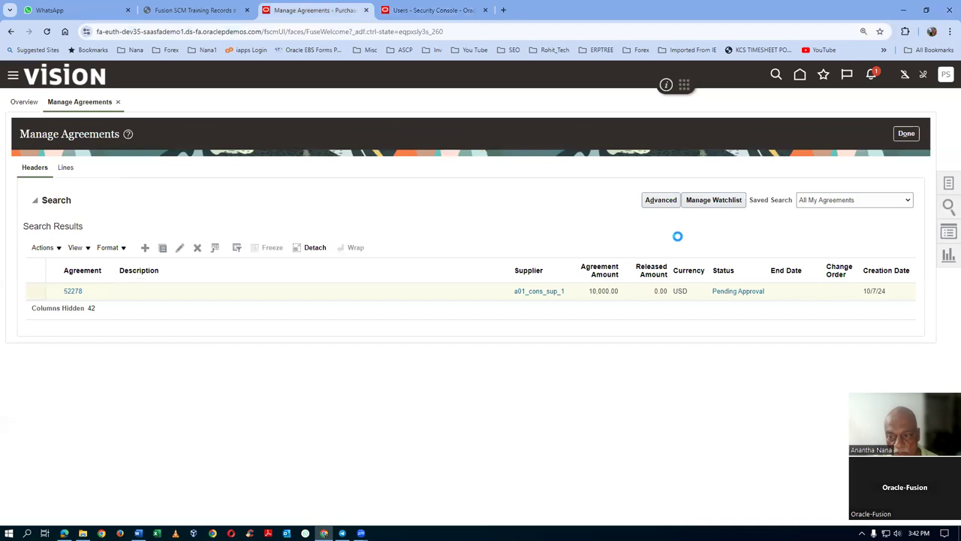
left_click(847, 315)
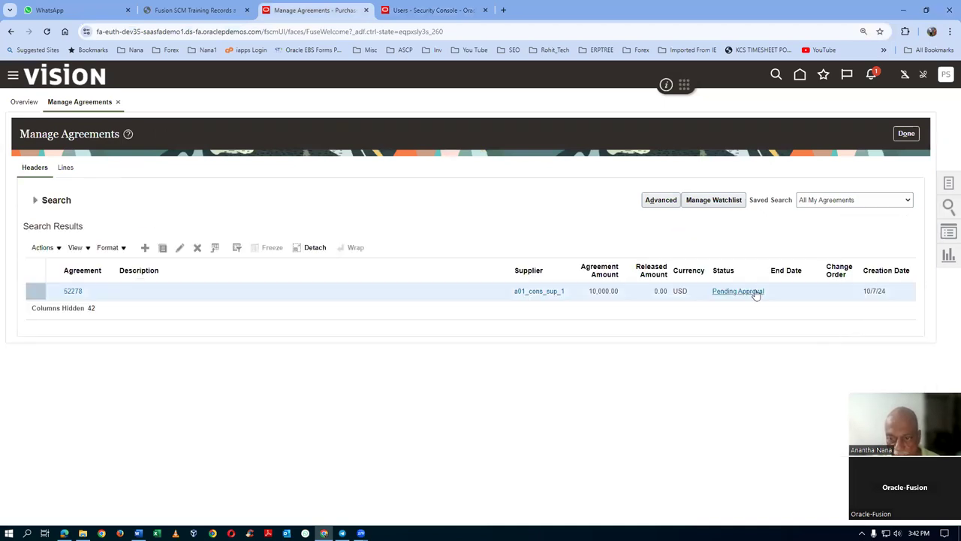
left_click(753, 292)
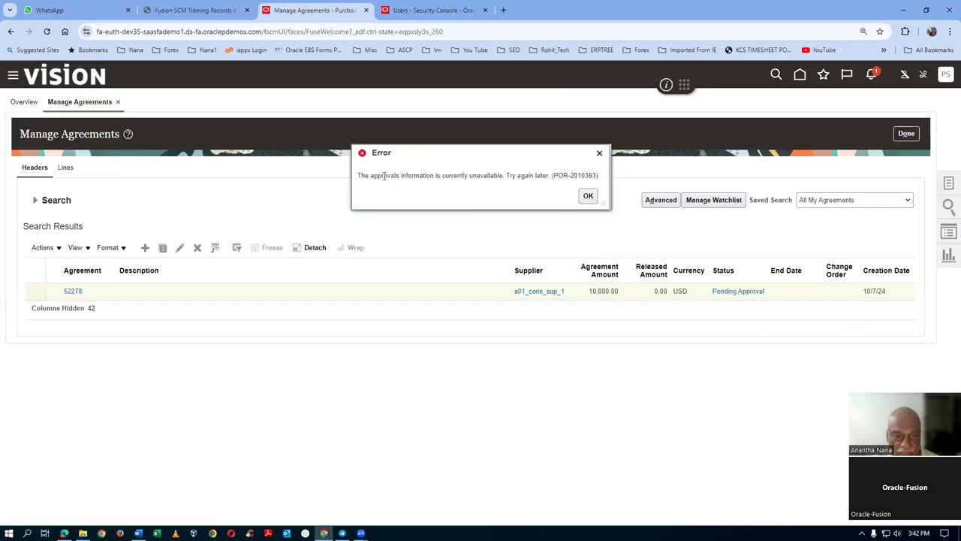
left_click_drag(396, 175, 528, 176)
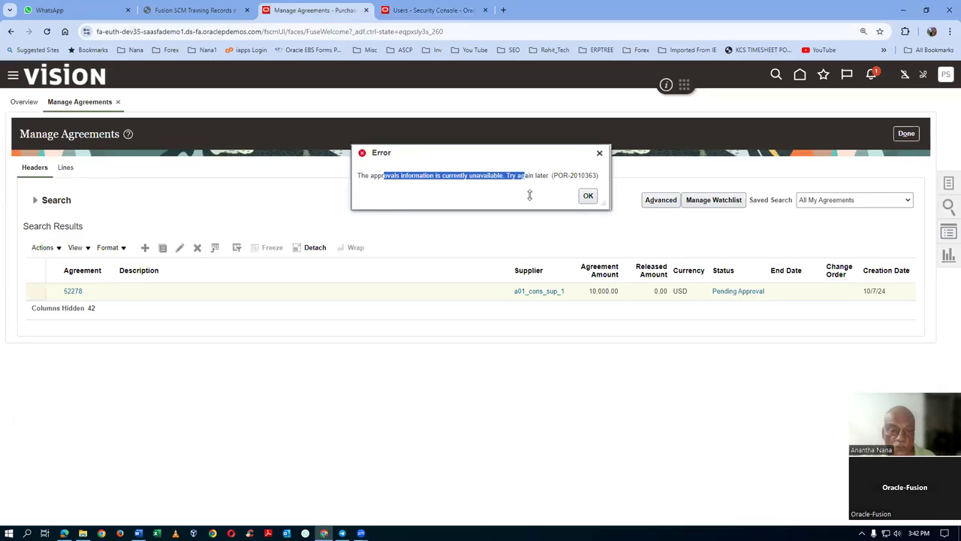
left_click(588, 196)
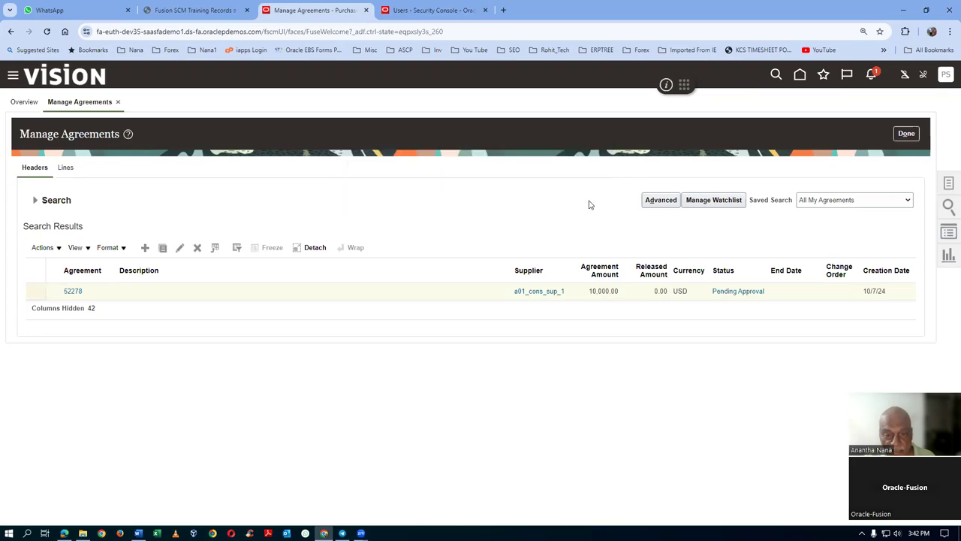
Retry the approval details once more, dismiss the approval process error, and rerun the supplier search.
left_click(34, 200)
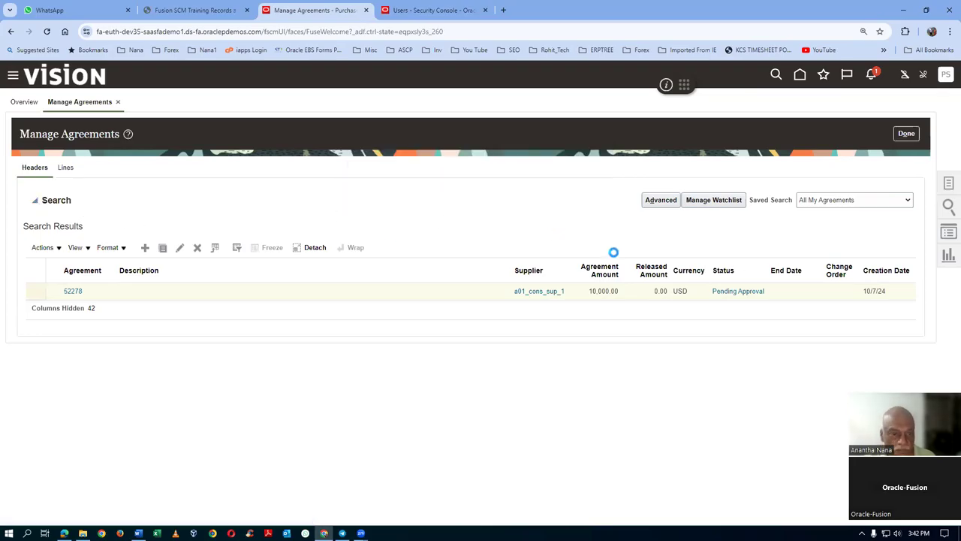
left_click(841, 316)
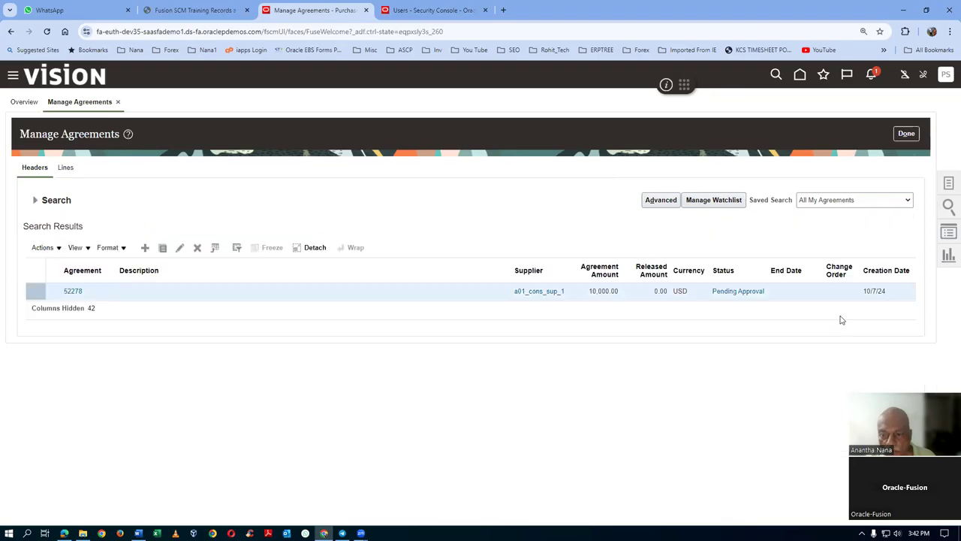
left_click(755, 292)
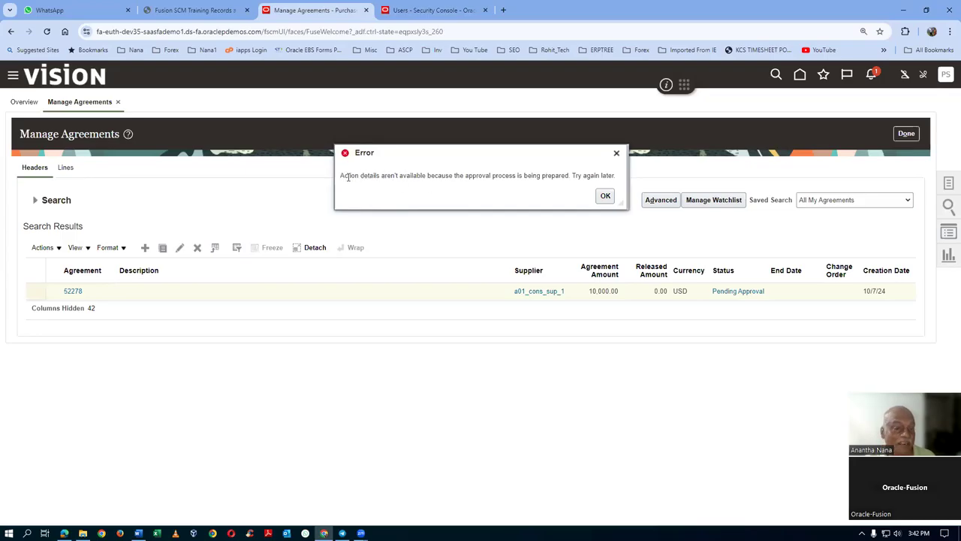
left_click_drag(349, 176, 537, 188)
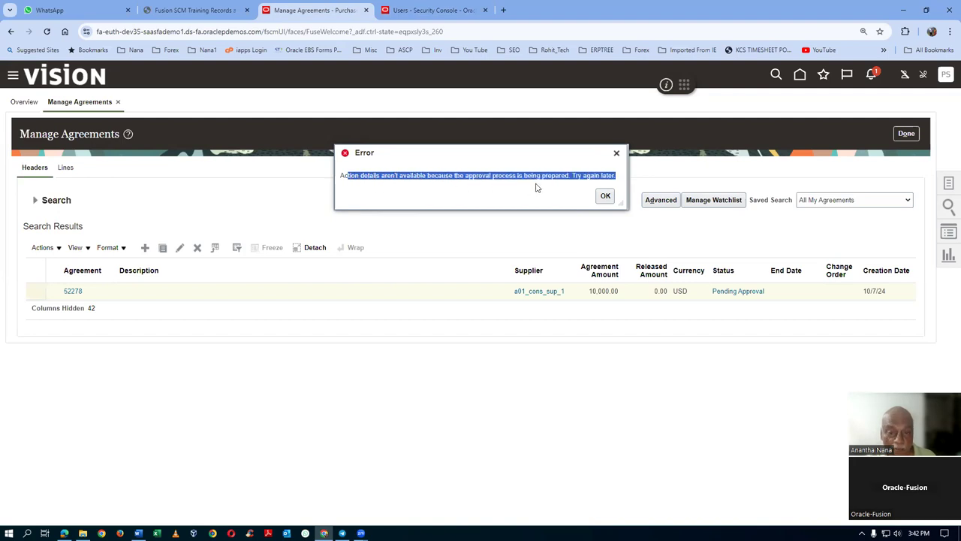
left_click(609, 196)
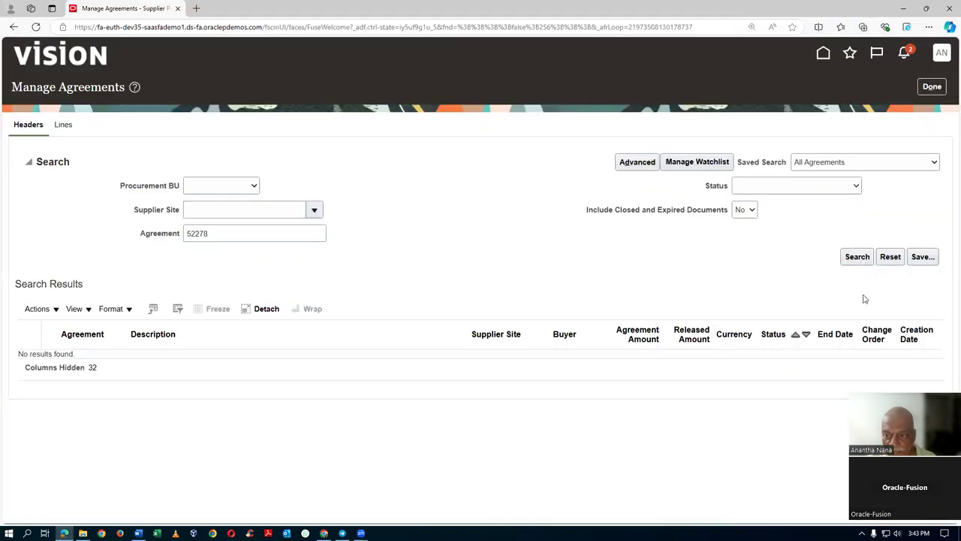
left_click(857, 257)
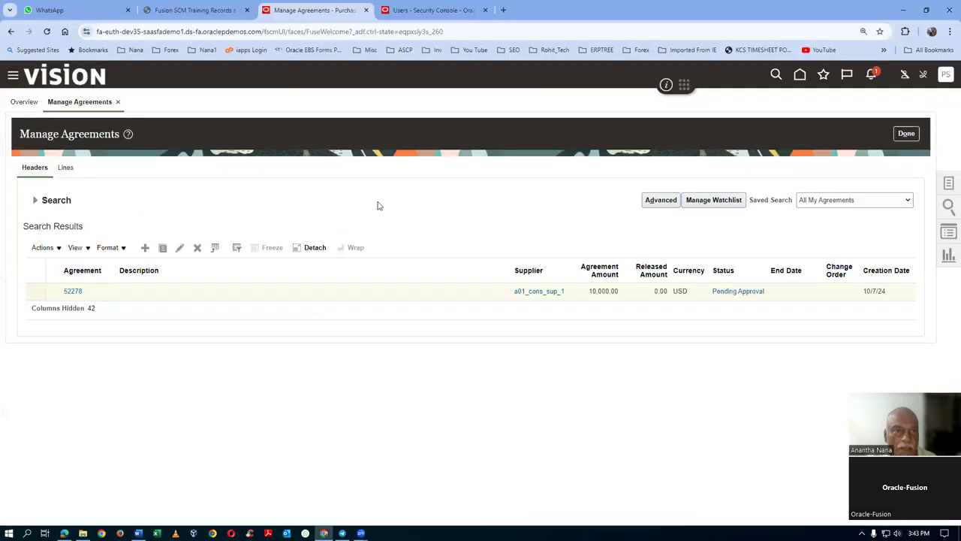
Duplicate the Security Console tab and trim its address to load the Fusion home page.
left_click(413, 15)
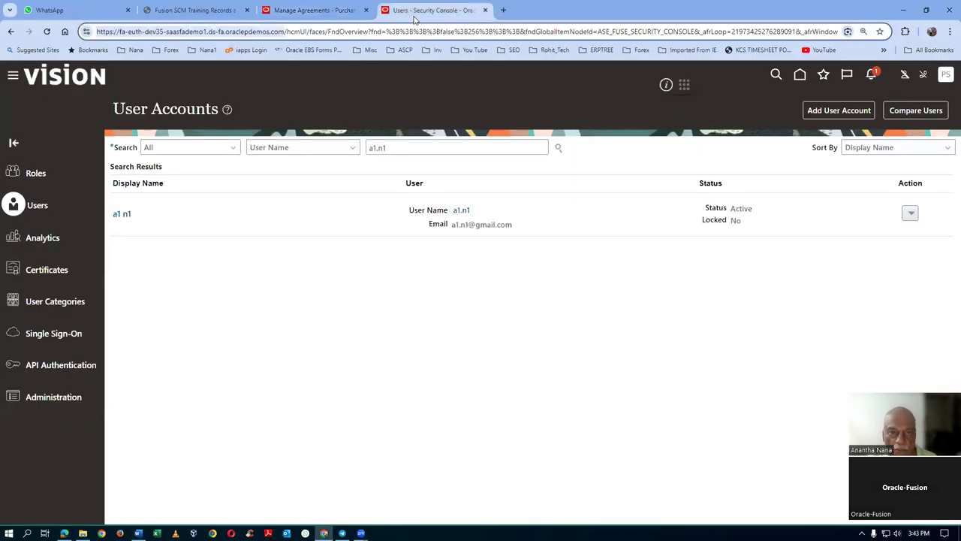
right_click(421, 19)
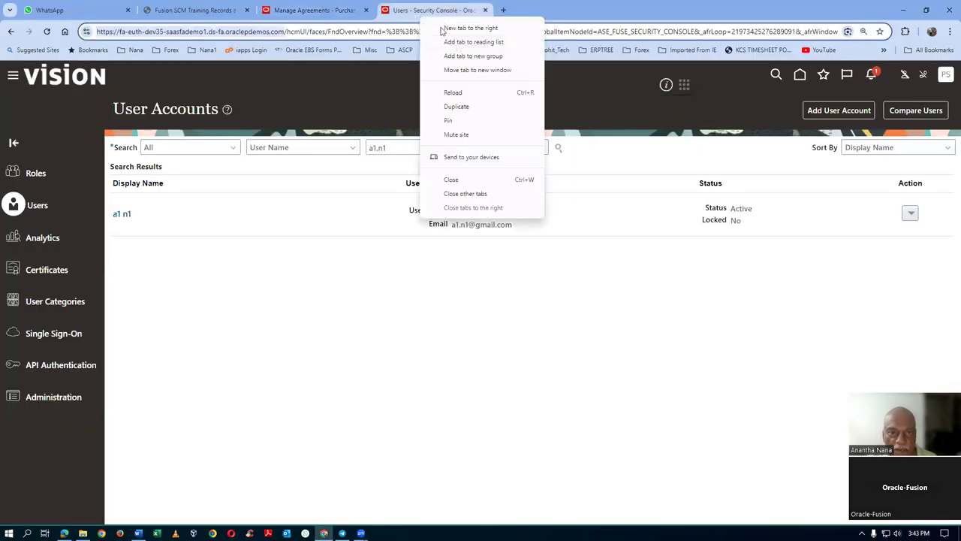
left_click(473, 106)
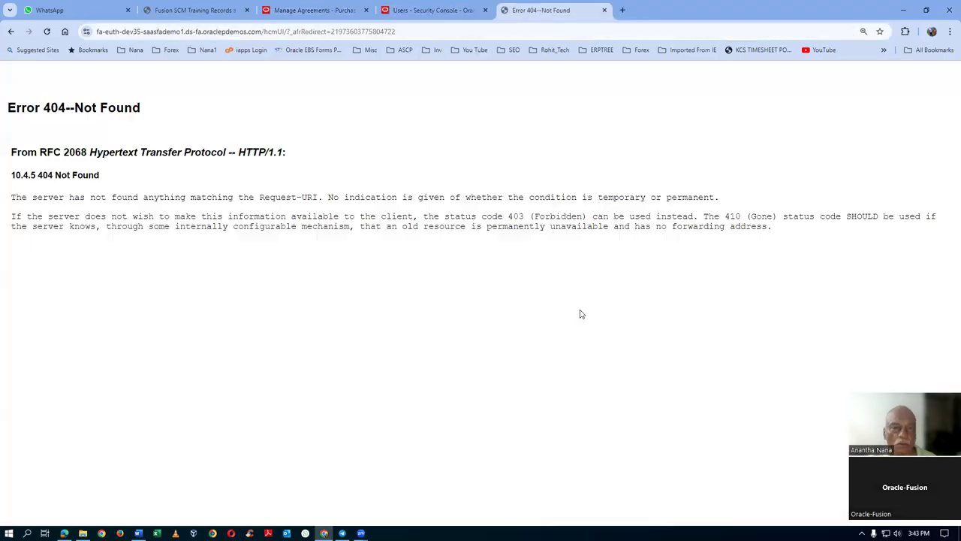
left_click(263, 35)
left_click(452, 28)
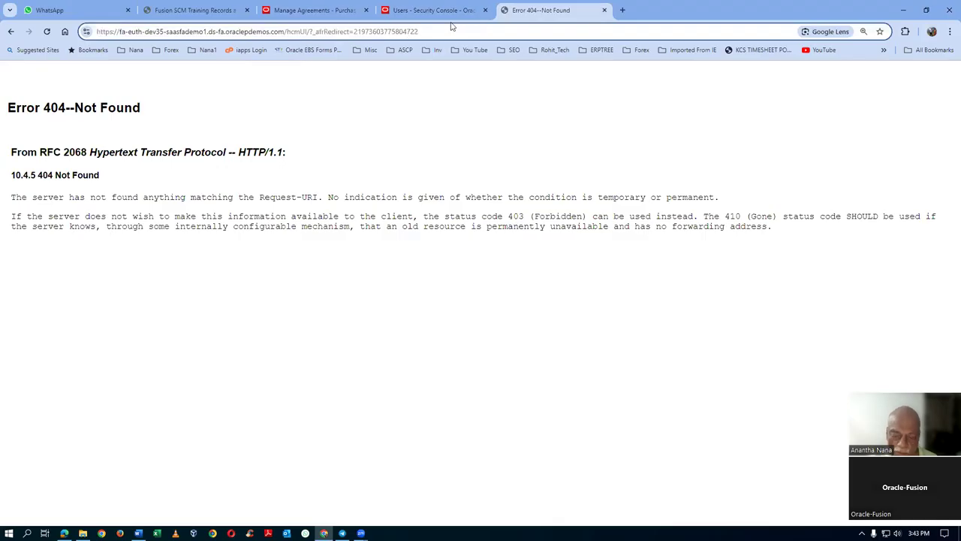
key("BackSpace")
key("BackSpace")
key("BackSpace")
key("BackSpace")
key("BackSpace")
key("BackSpace")
key("BackSpace")
key("BackSpace")
key("BackSpace")
key("BackSpace")
key("BackSpace")
key("BackSpace")
key("BackSpace")
key("BackSpace")
key("BackSpace")
key("BackSpace")
key("BackSpace")
key("BackSpace")
key("BackSpace")
key("BackSpace")
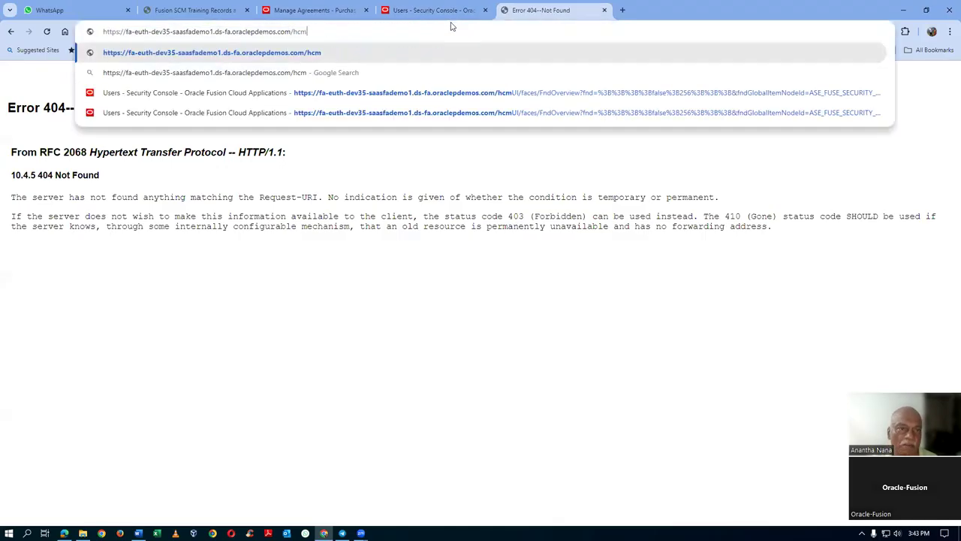
key("BackSpace")
key("BackSpace")
key("BackSpace")
key("Return")
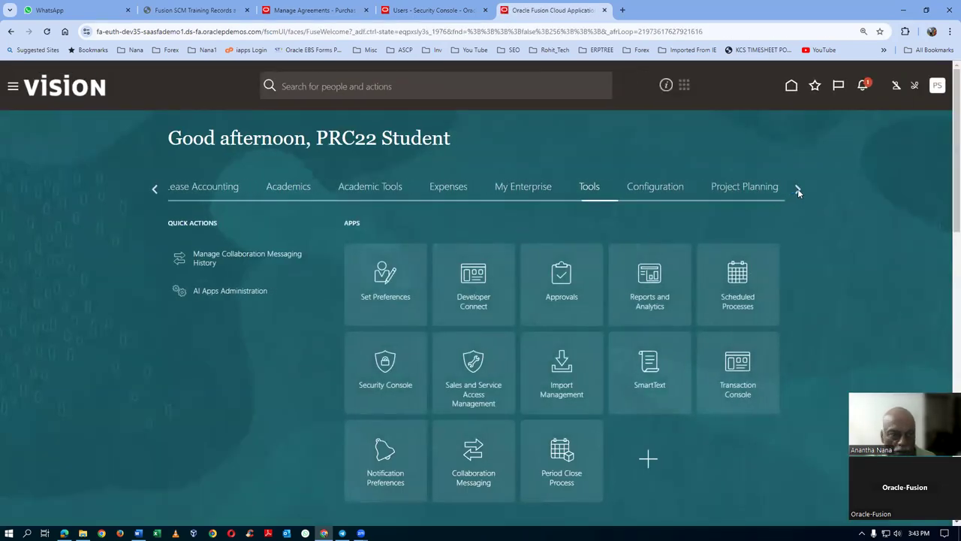
Page back to Supply Chain Execution and open the Inventory Management tile.
left_click(156, 190)
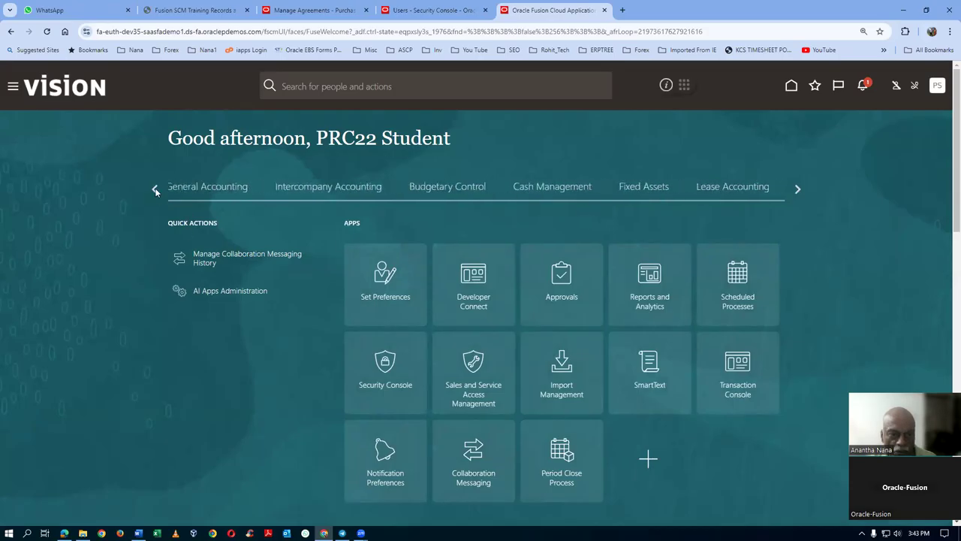
left_click(156, 190)
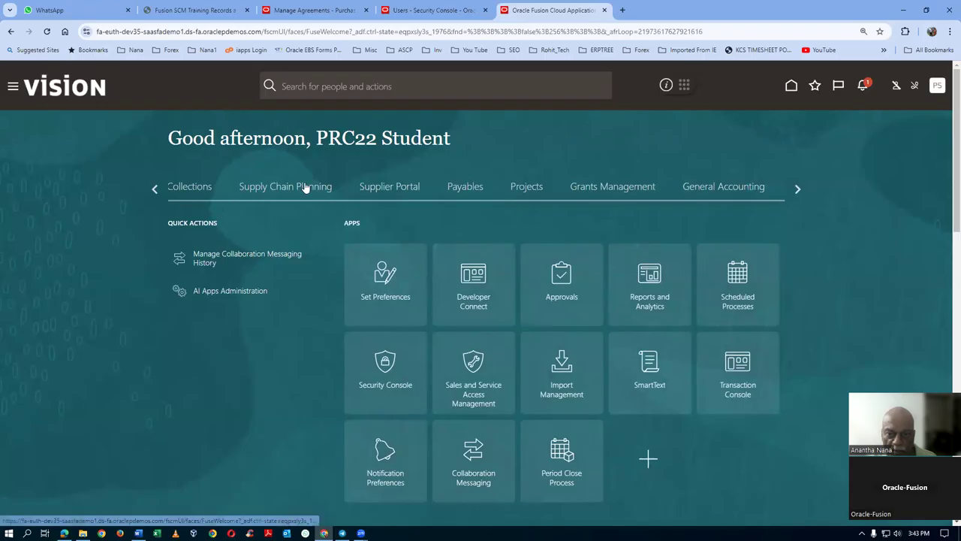
left_click(154, 191)
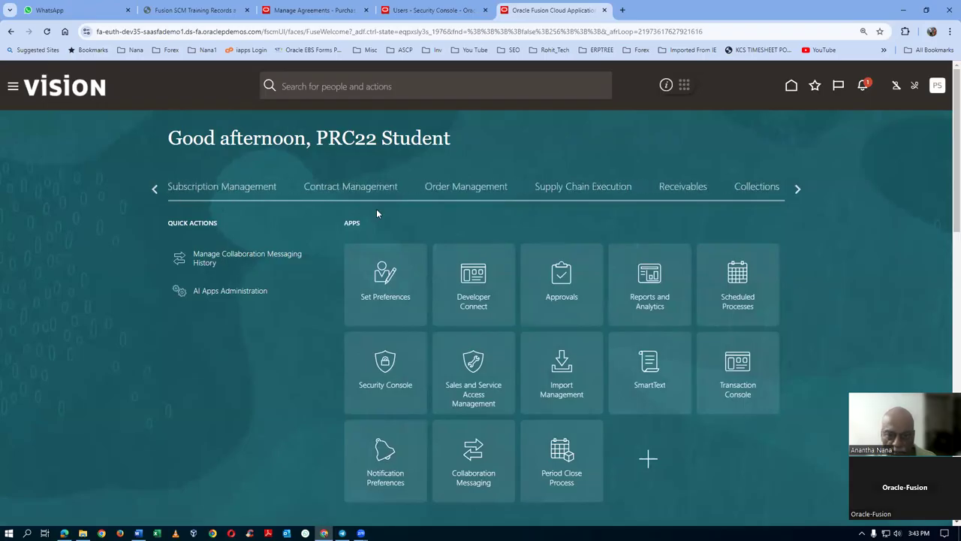
left_click(573, 192)
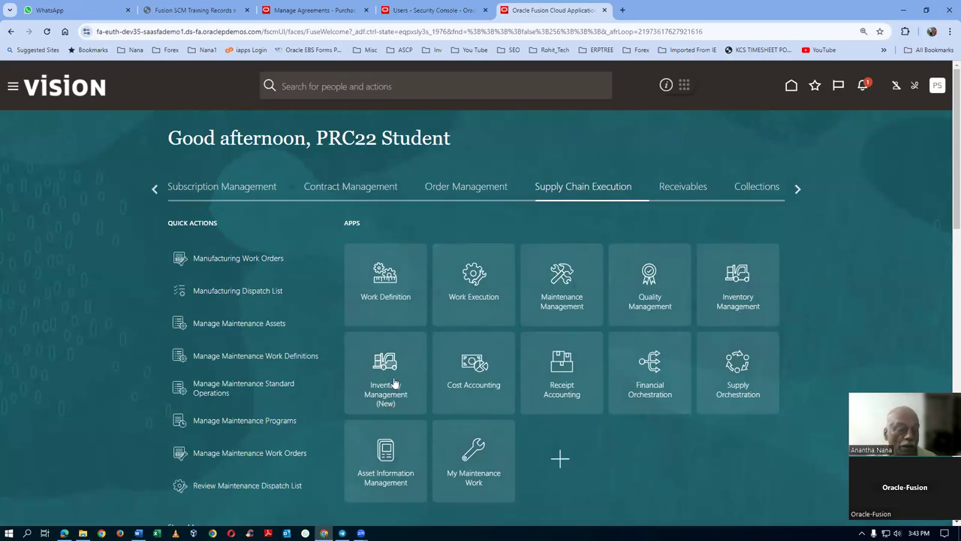
left_click(737, 304)
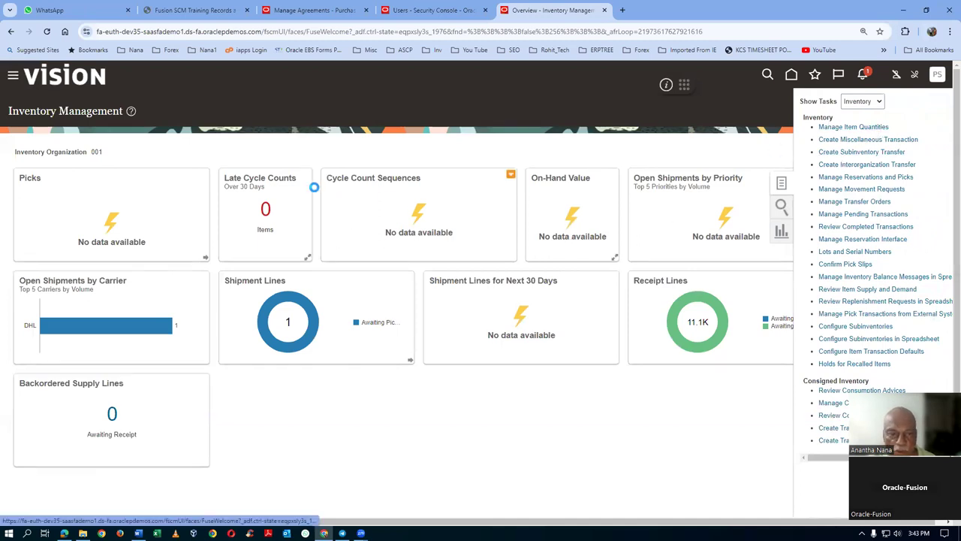
Search on-hand quantities for a01_cons_item_1 in organization 001, find none, and return to agreements.
left_click(144, 200)
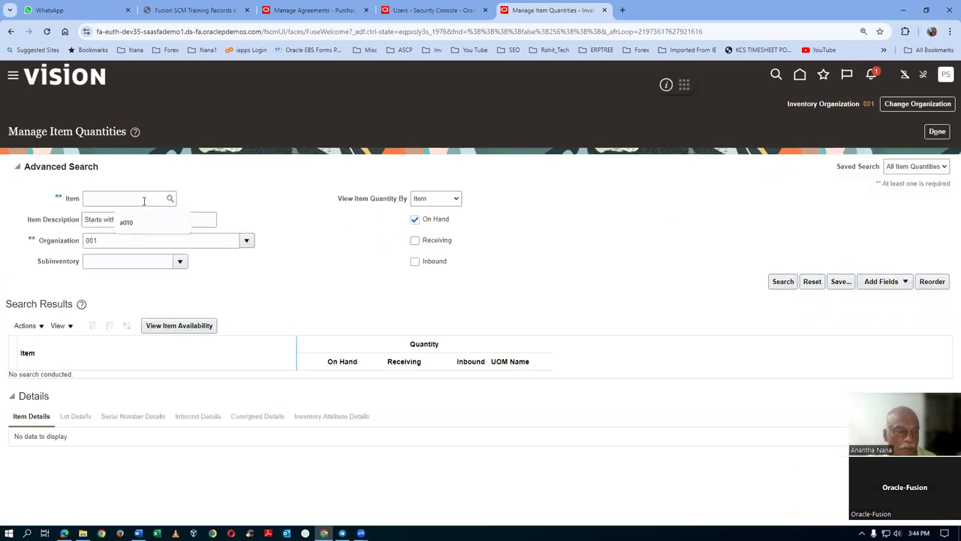
type("a01")
key("Tab")
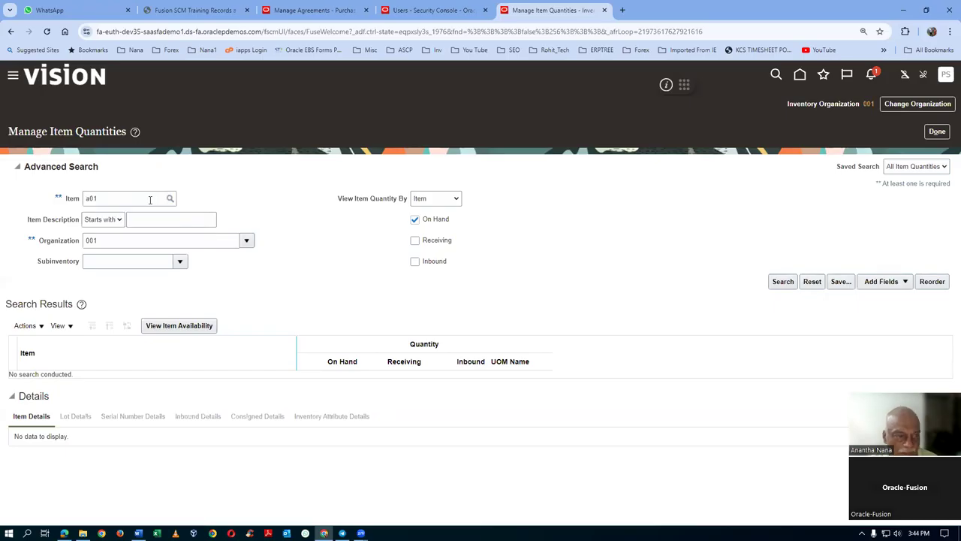
left_click(782, 282)
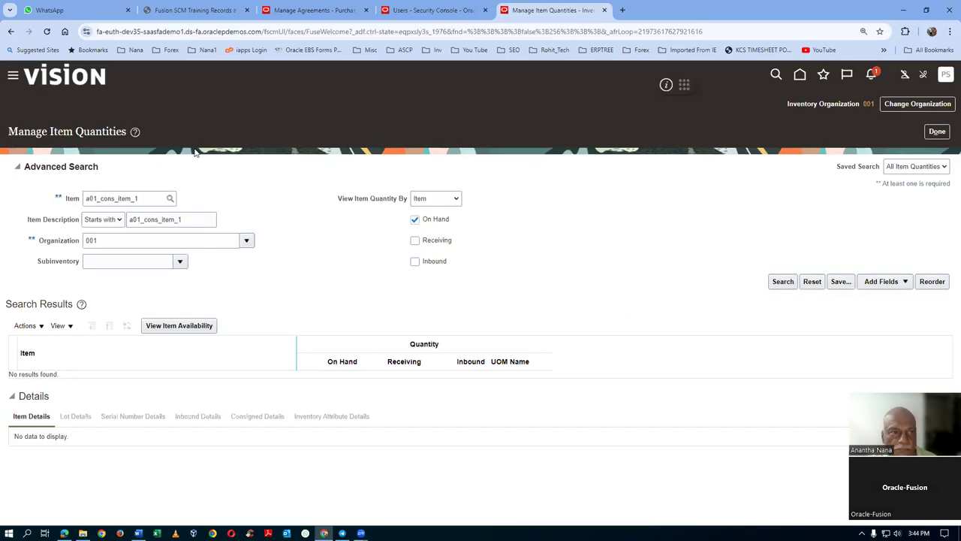
left_click(291, 15)
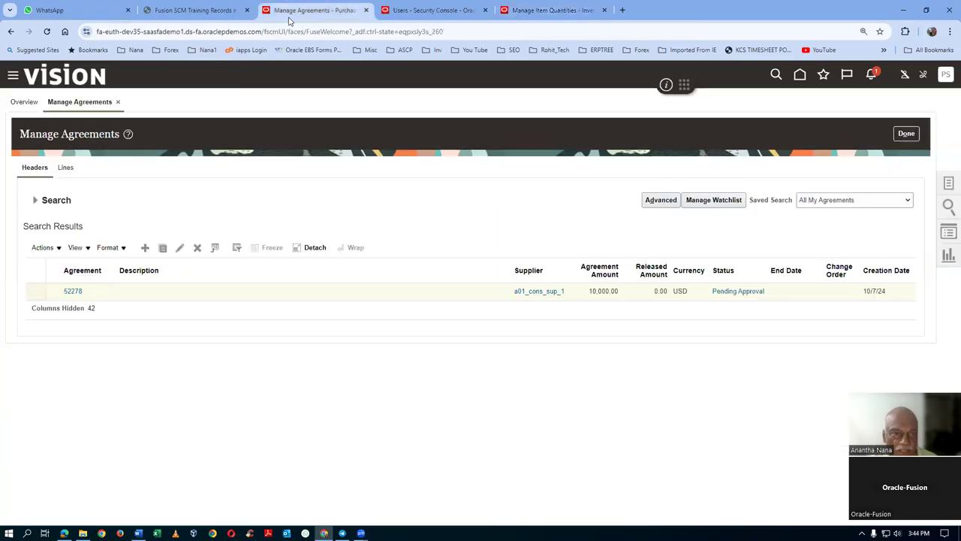
Rerun the agreement search so 52278 shows Open, then bring the supplier's window forward.
left_click(35, 200)
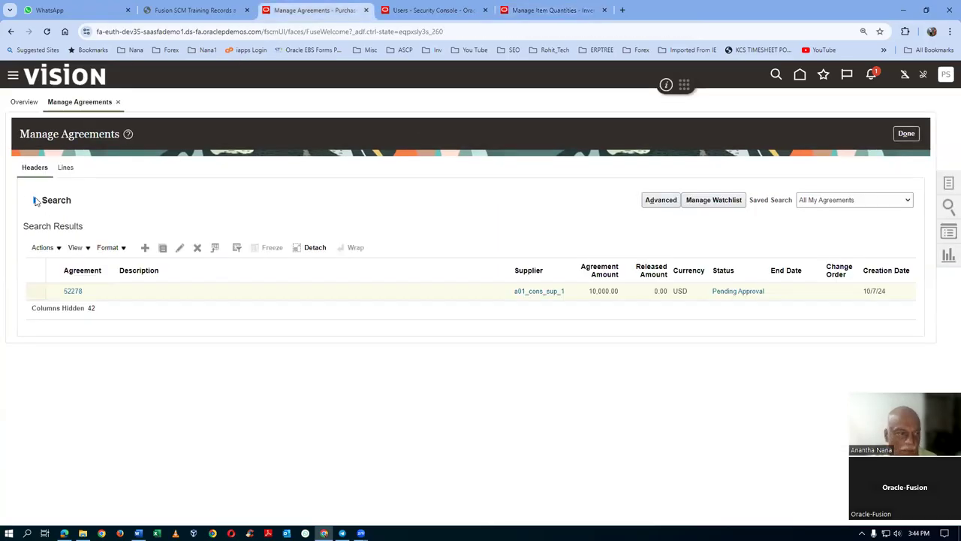
left_click(838, 315)
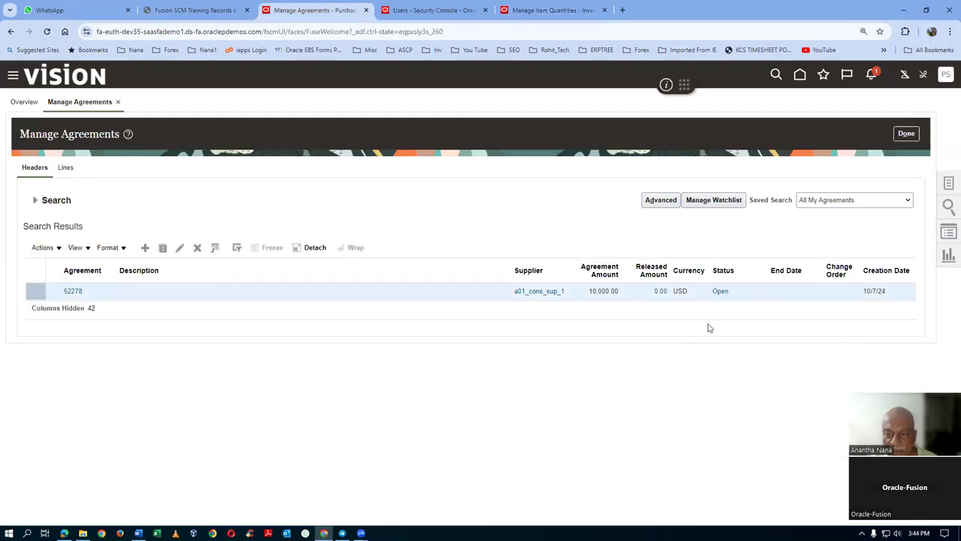
key("alt+Tab")
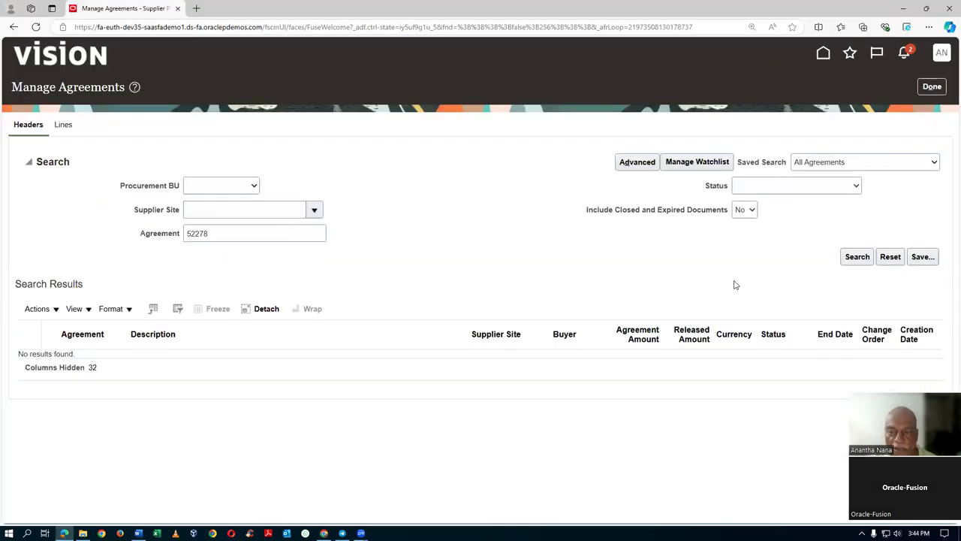
As the supplier, open agreement 52278 and review its consignment terms and item line.
left_click(857, 257)
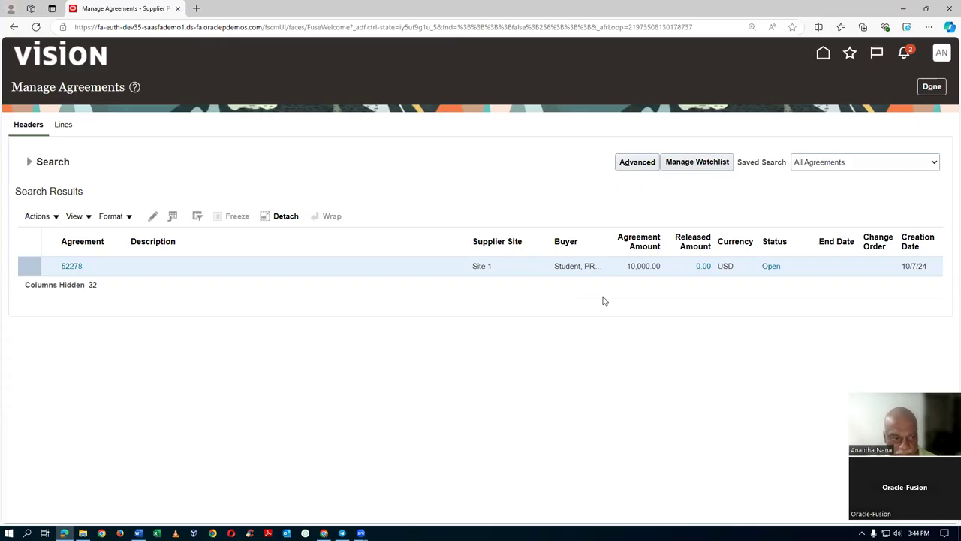
left_click(71, 266)
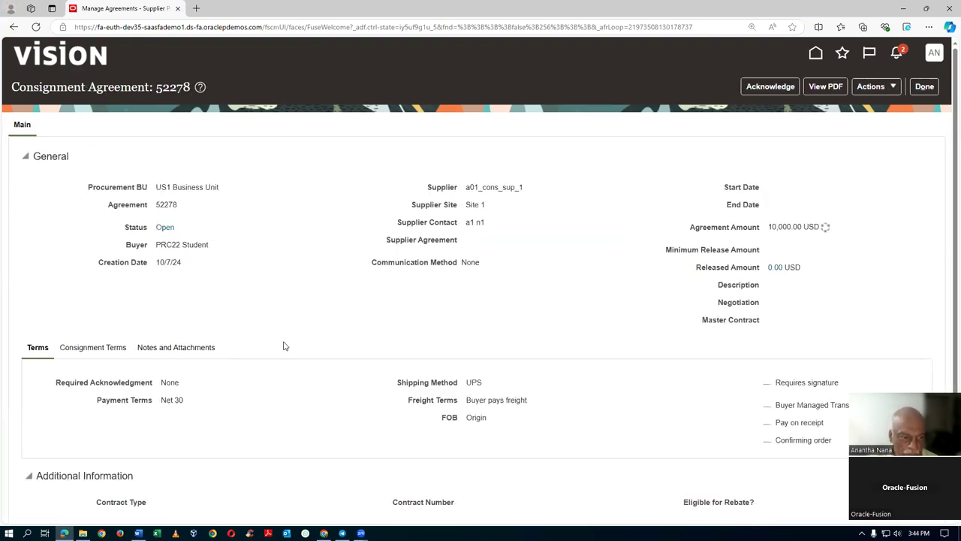
left_click(103, 349)
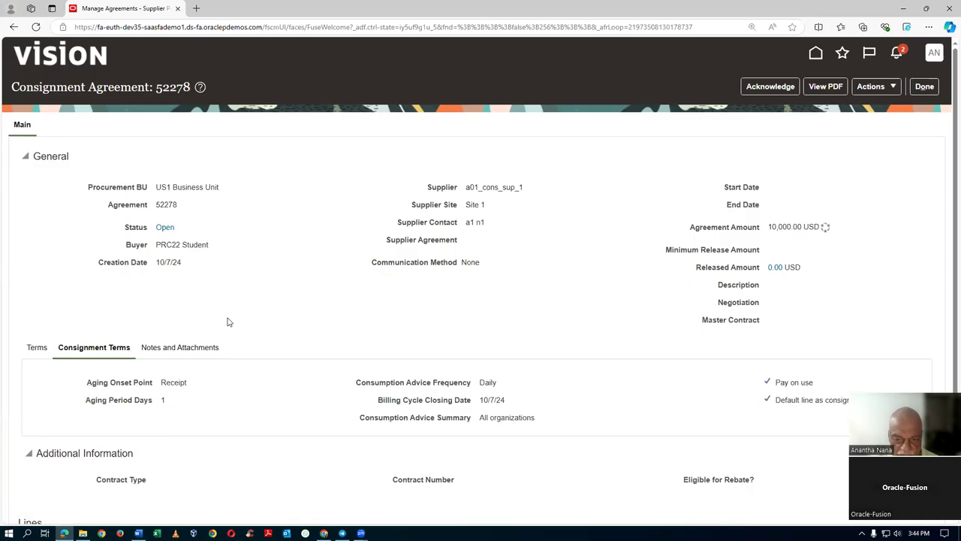
scroll(229, 323, "down", 2)
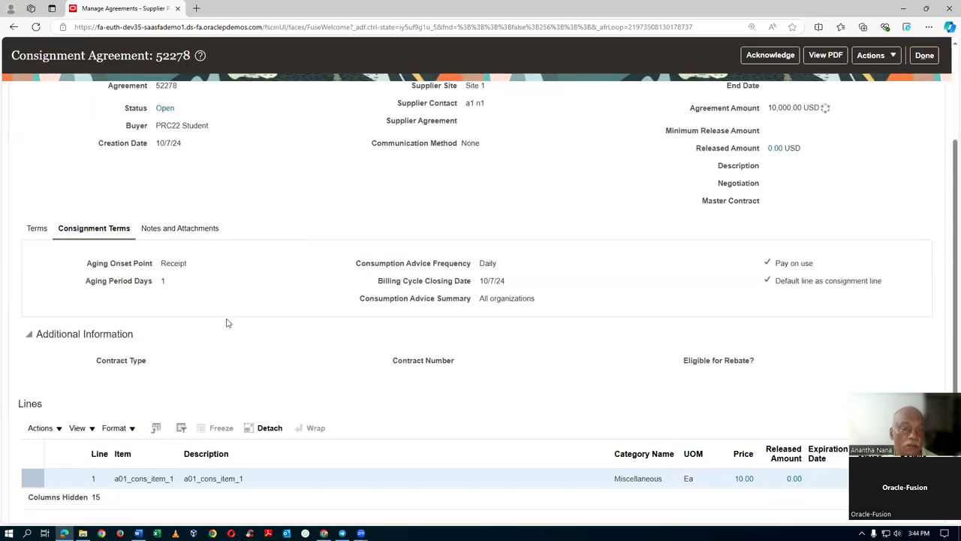
key("alt+Tab")
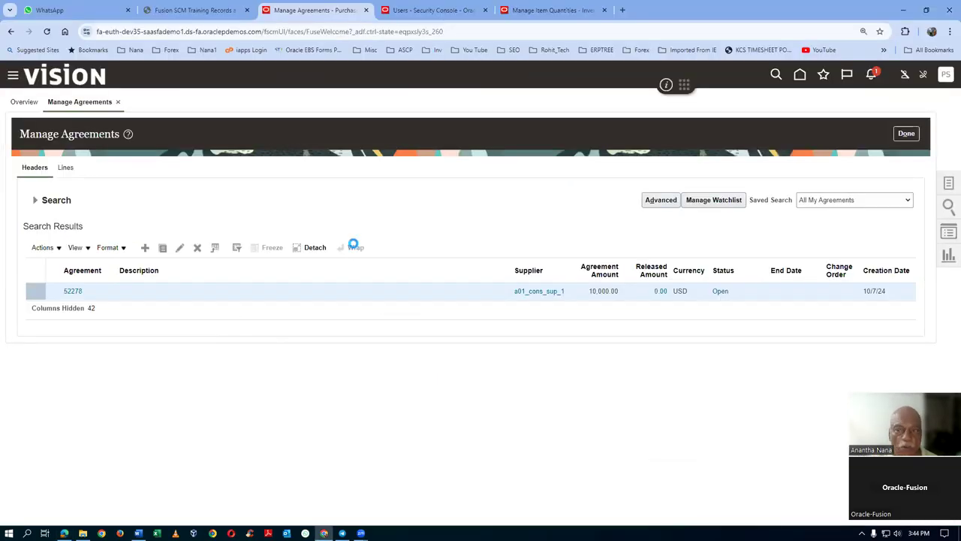
Create a Consignment Order style order for supplier a01_cons_sup_1, Site 1.
left_click(906, 135)
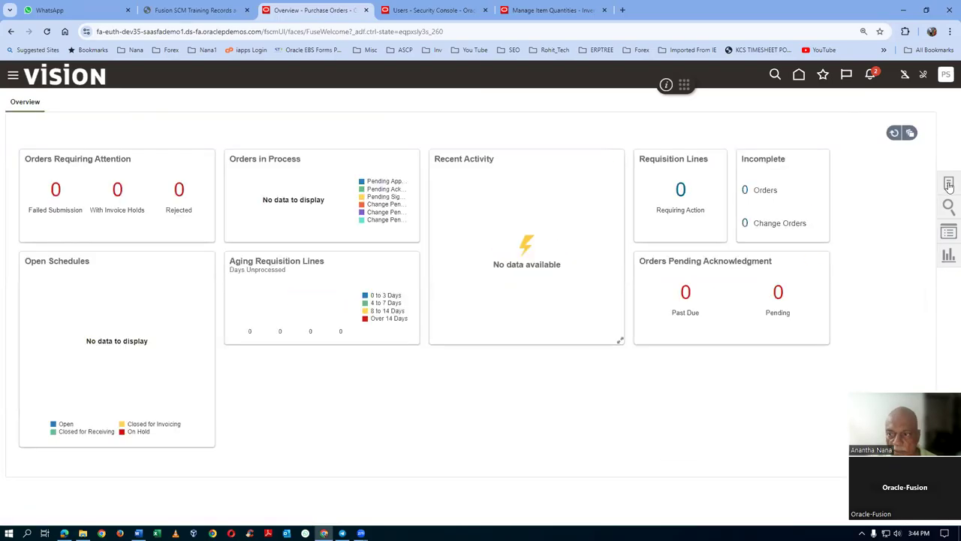
left_click(948, 186)
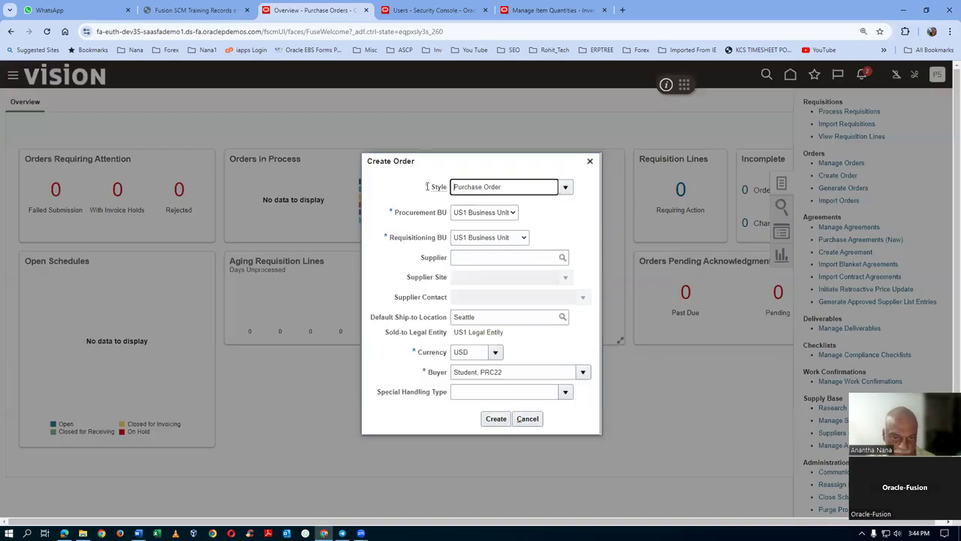
left_click(566, 188)
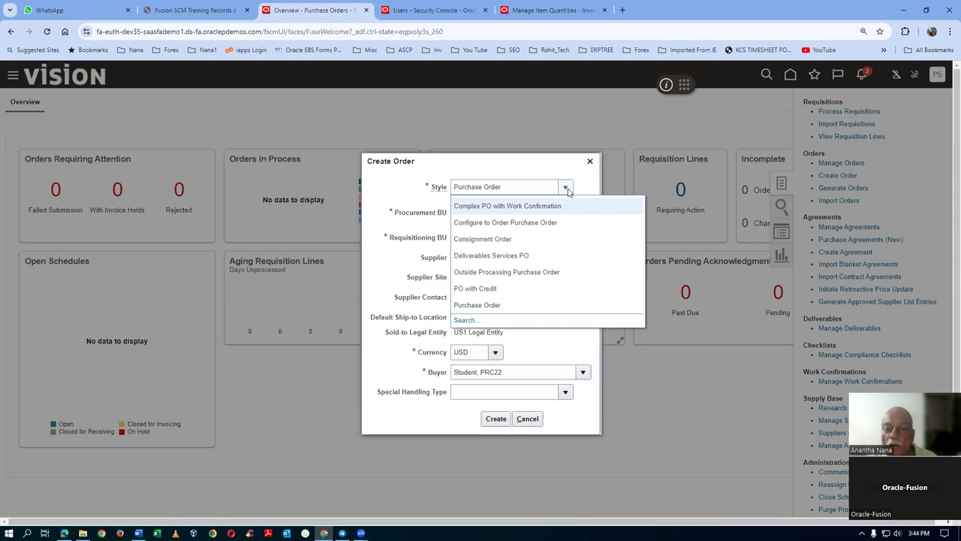
left_click(518, 240)
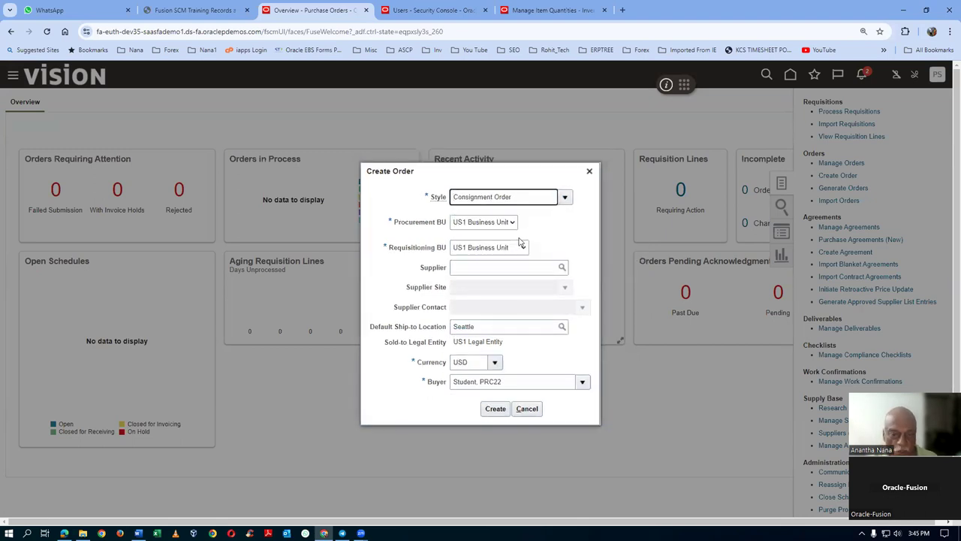
left_click(479, 269)
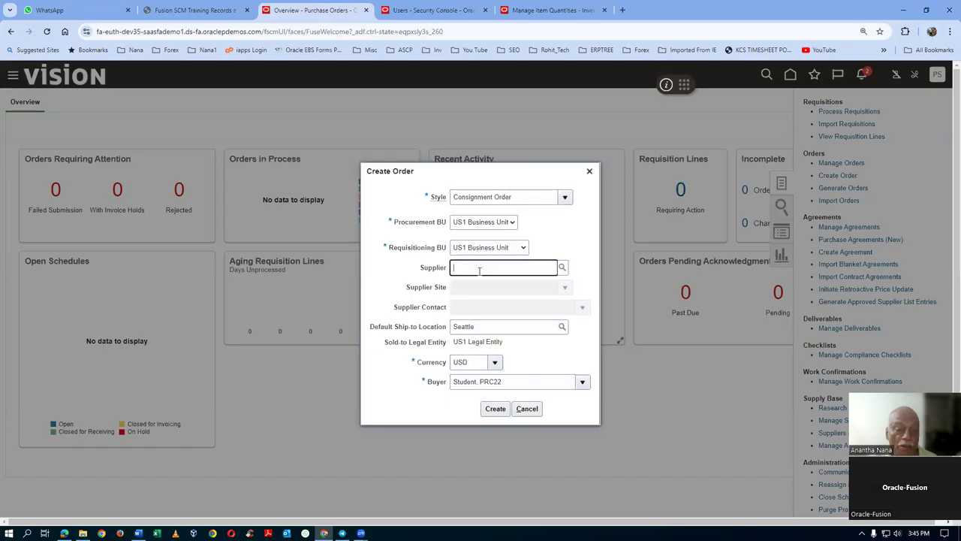
type("a01")
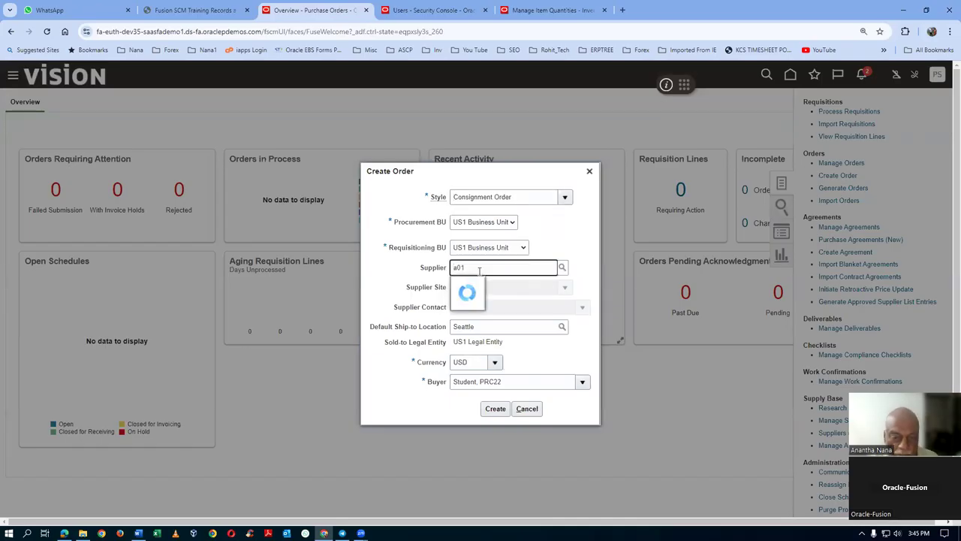
left_click(496, 286)
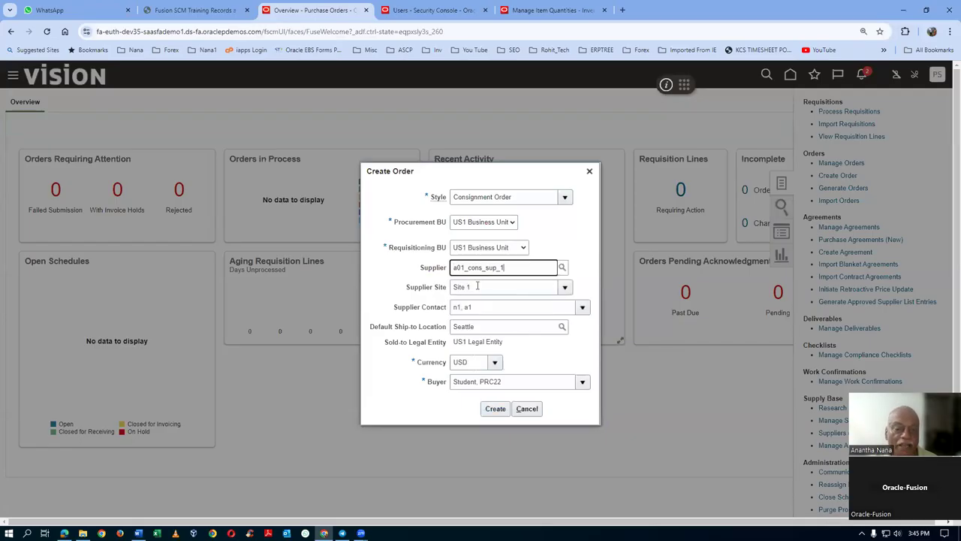
left_click(493, 410)
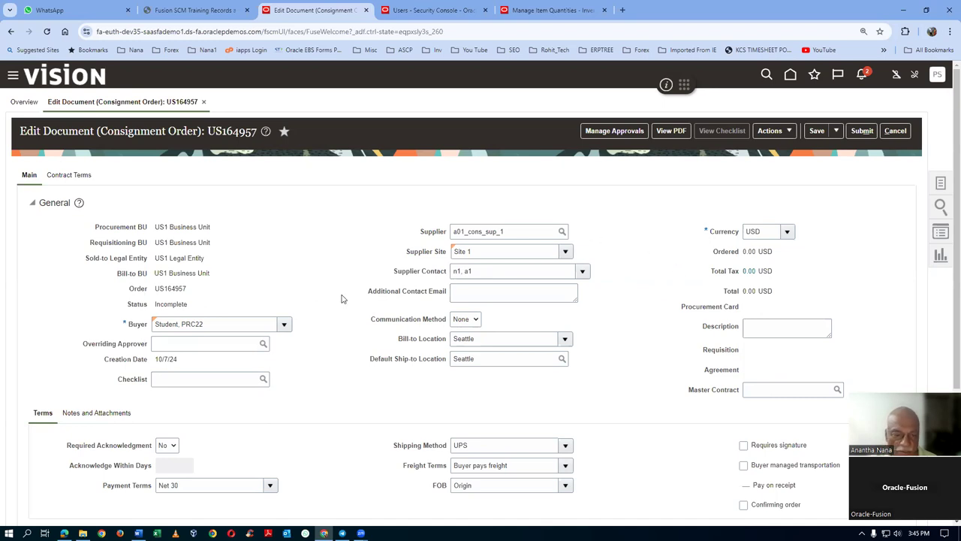
Add line 1 for a01_cons_item_1, quantity 100 at 10.00, totaling 1,000.00 USD.
scroll(344, 298, "down", 3)
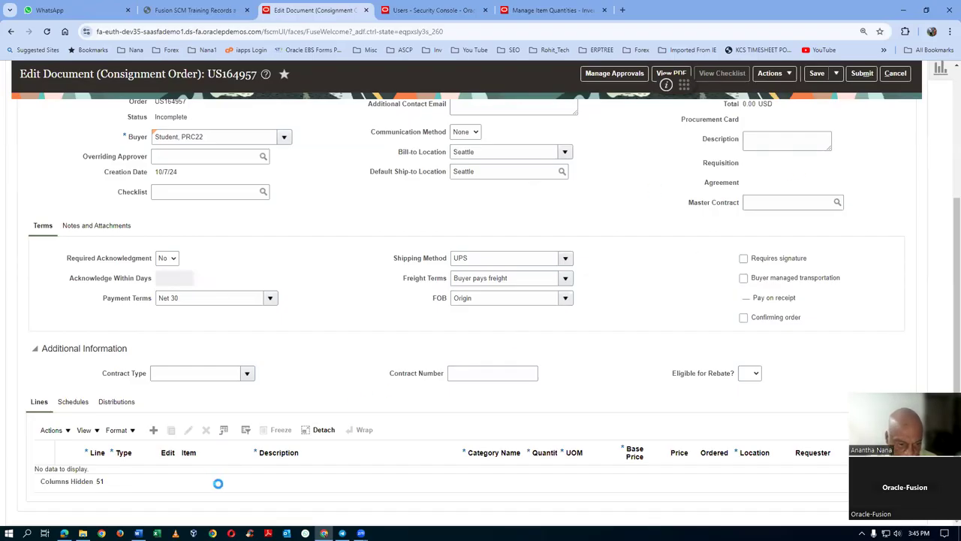
left_click(219, 485)
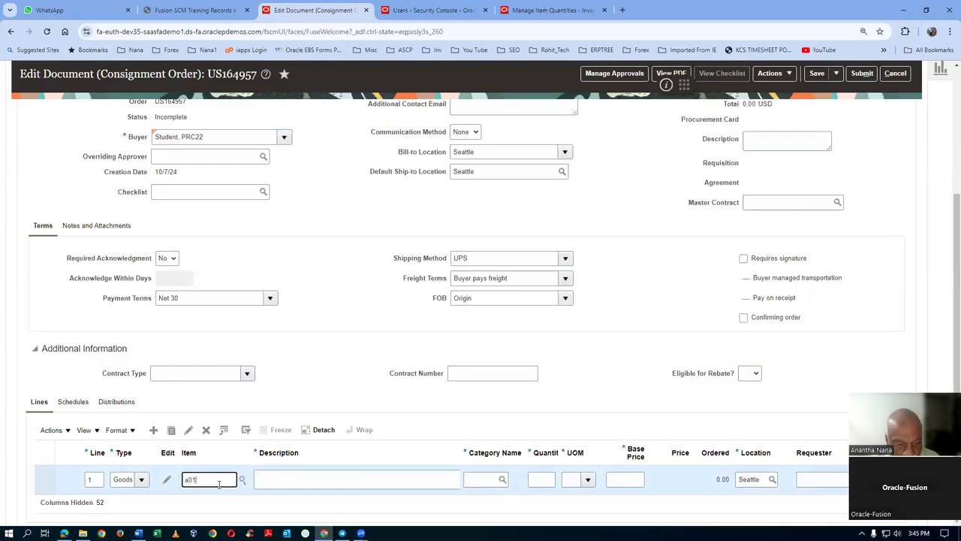
type("a01")
key("Tab")
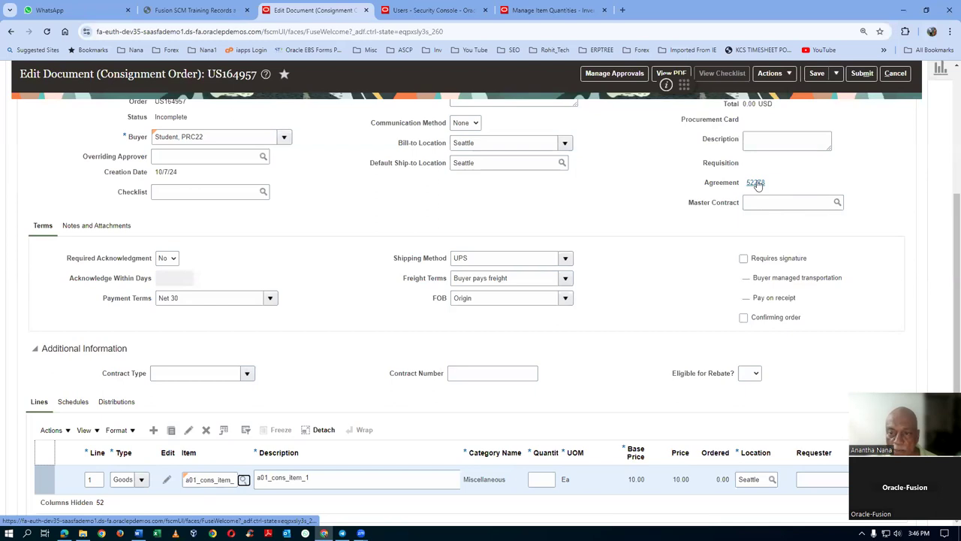
left_click(548, 482)
type("100")
key("Tab")
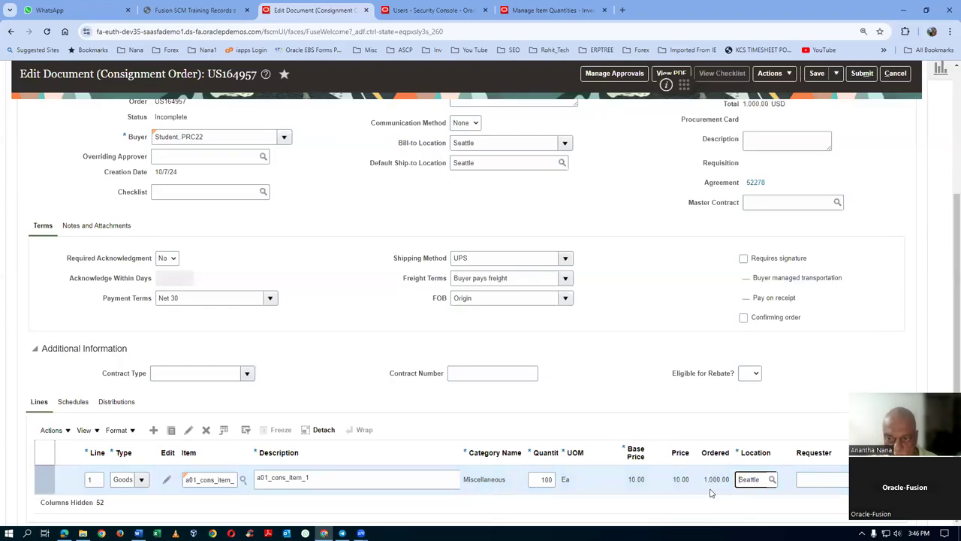
scroll(708, 286, "up", 2)
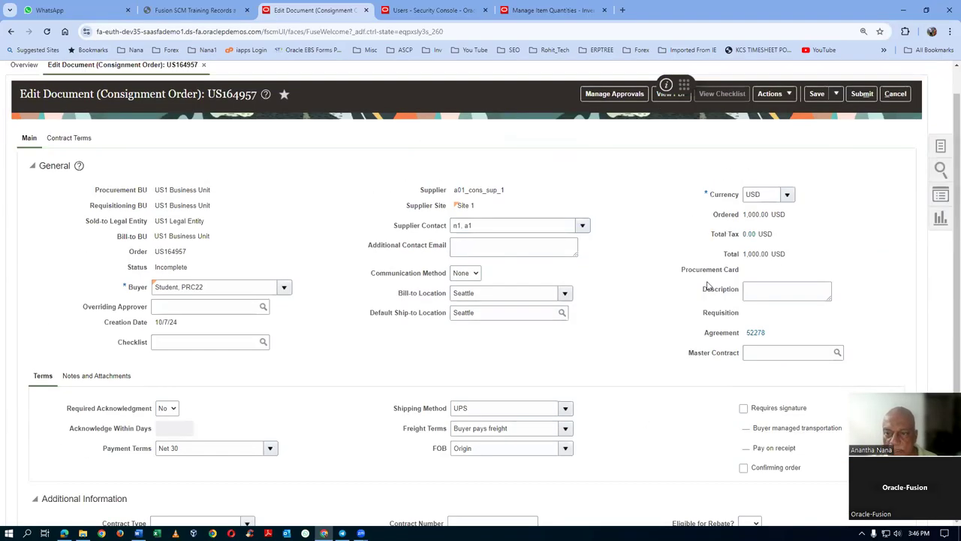
scroll(335, 301, "down", 2)
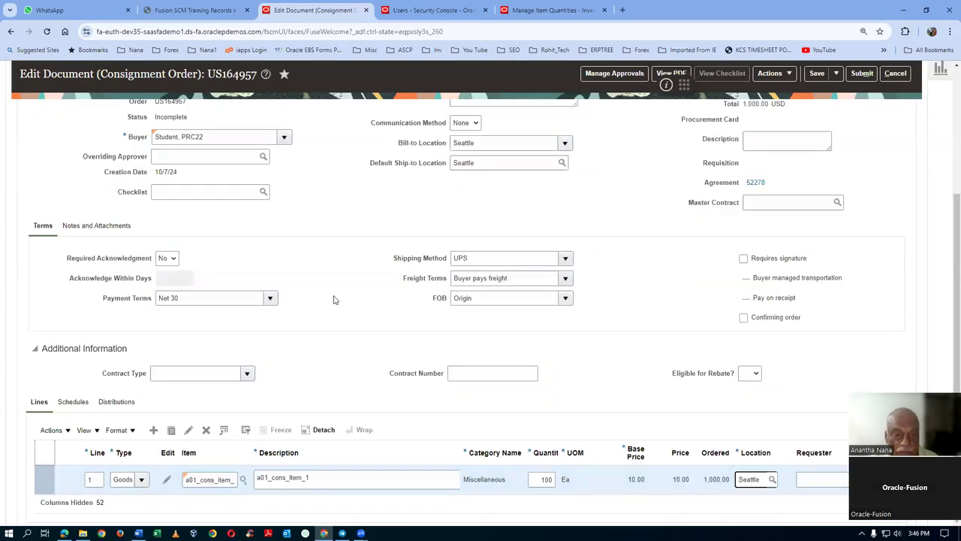
key("alt+Tab")
key("alt+Tab")
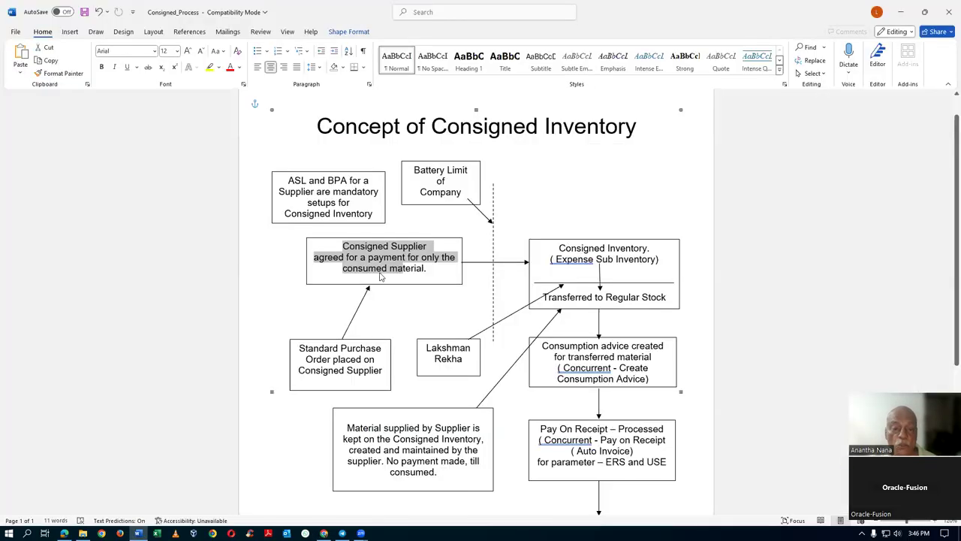
Highlight the Consigned Inventory and Consumption advice boxes in the Word diagram, then return to Chrome.
left_click(380, 276)
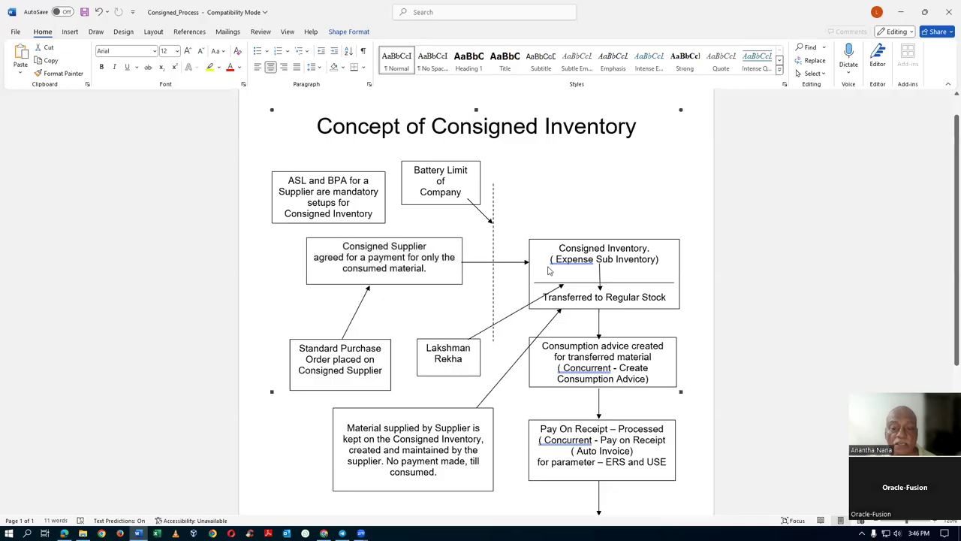
left_click(623, 253)
left_click_drag(559, 248, 664, 261)
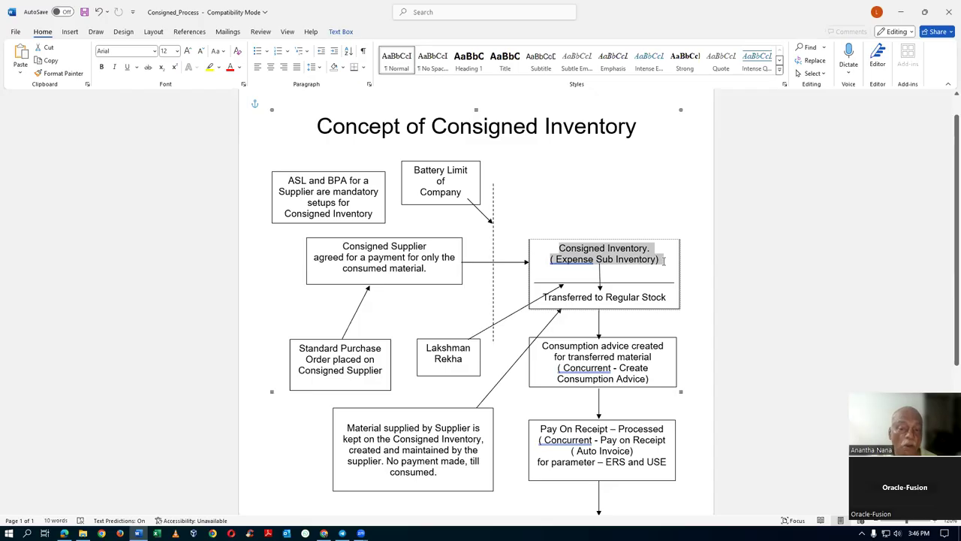
left_click_drag(552, 347, 631, 346)
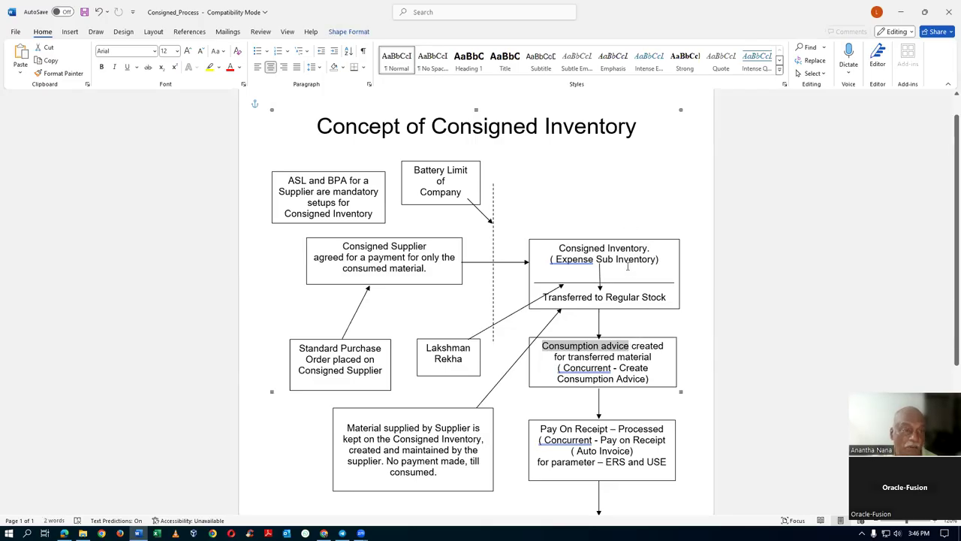
key("alt+Tab")
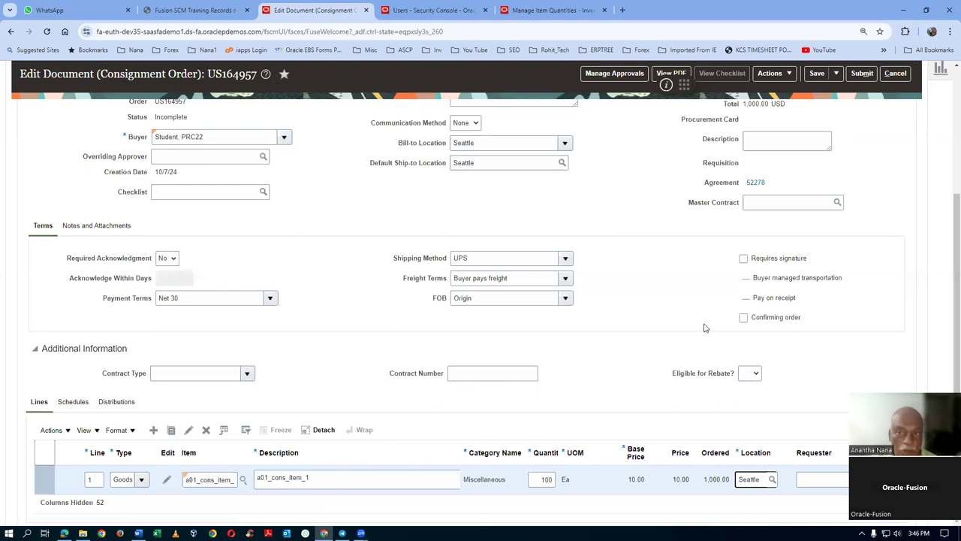
Open schedule 1 from the Schedules tab and review its Consumption Advice invoice match option.
left_click(83, 405)
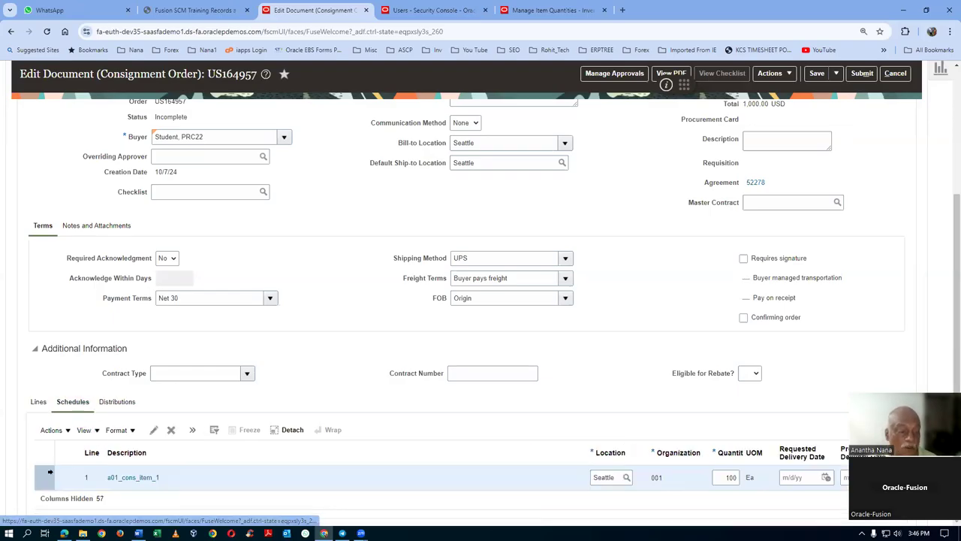
left_click(154, 432)
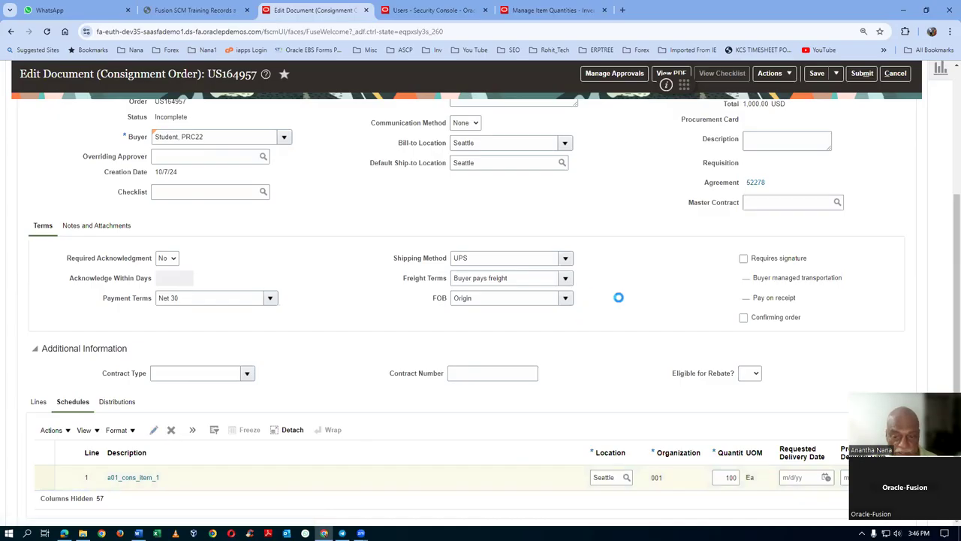
scroll(392, 337, "down", 3)
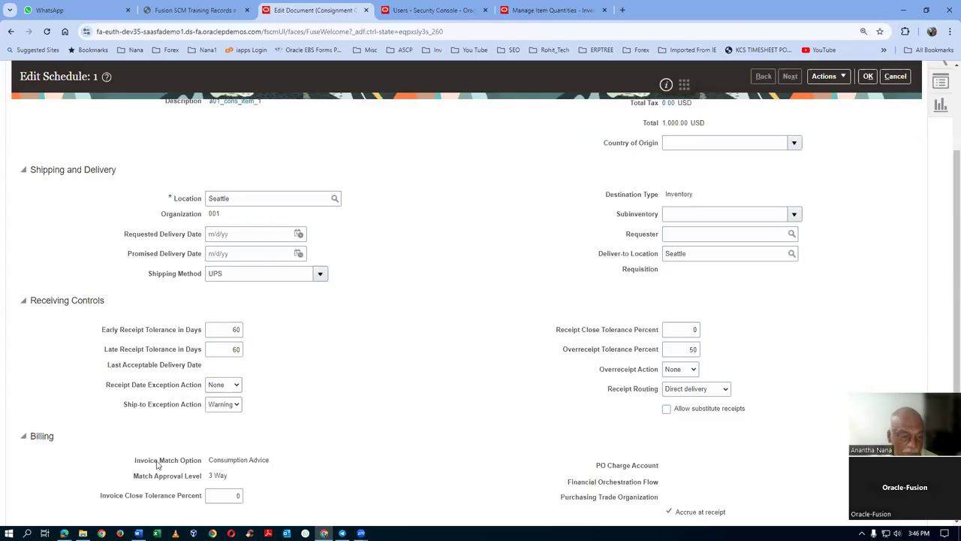
left_click_drag(210, 460, 271, 470)
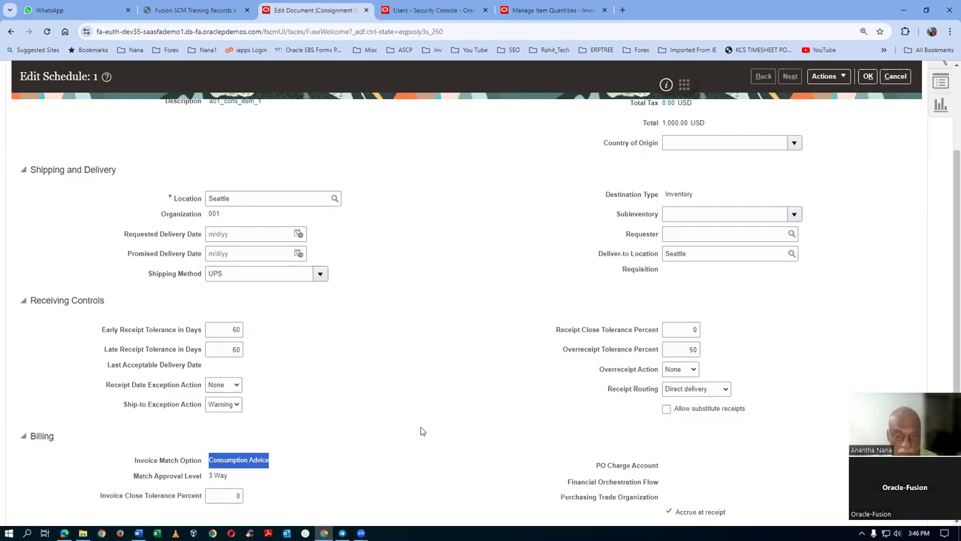
Cross-check the Consumption advice box in the Word notes, then close schedule 1 back to the order.
key("alt+Tab")
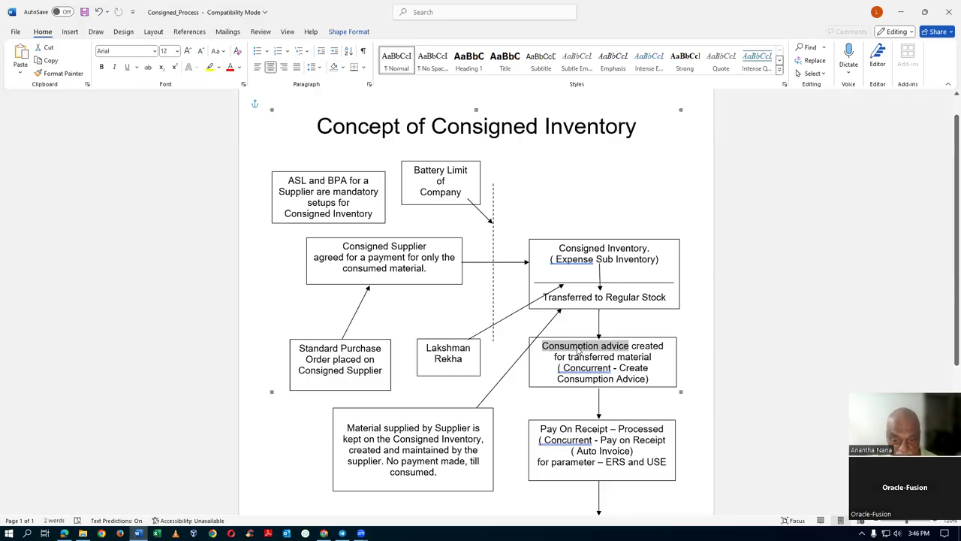
left_click(575, 347)
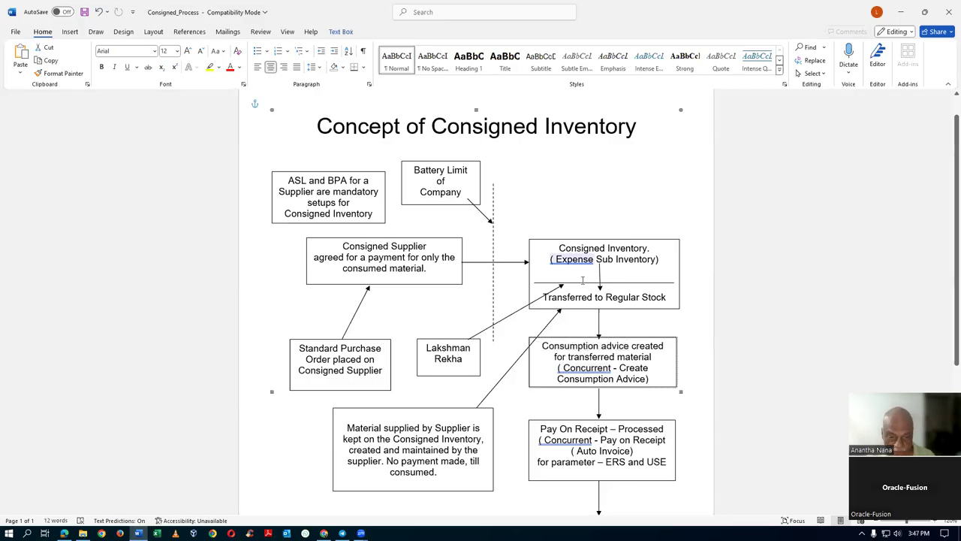
key("alt+Tab")
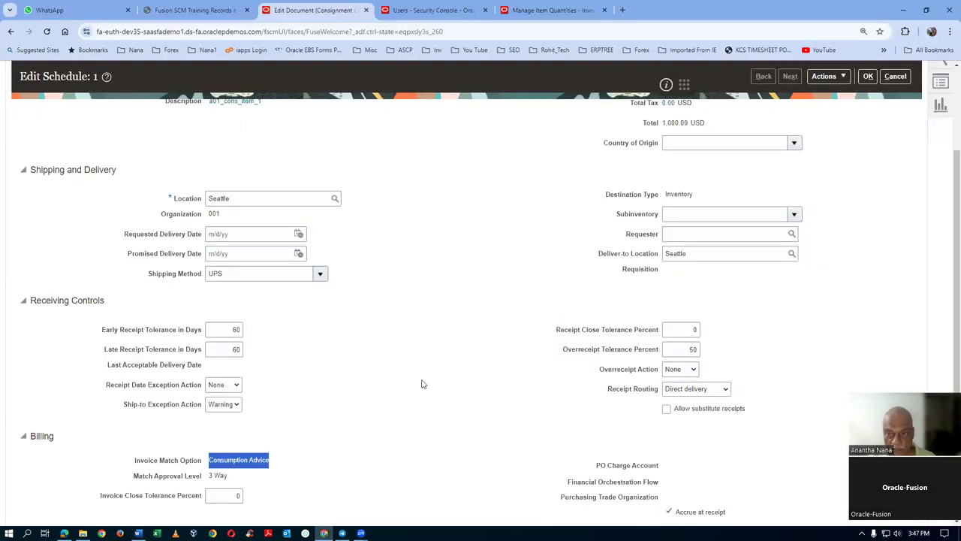
scroll(422, 383, "up", 3)
left_click(869, 133)
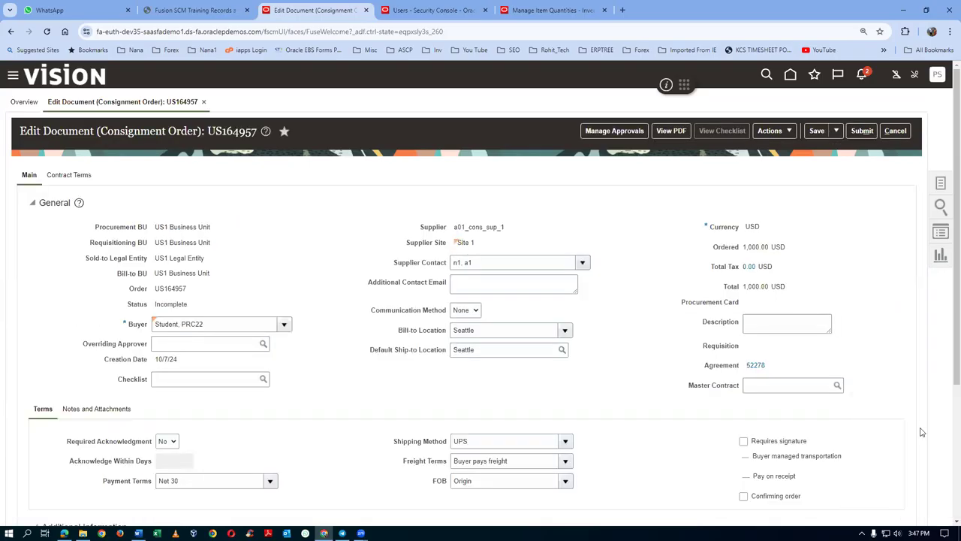
scroll(804, 461, "down", 3)
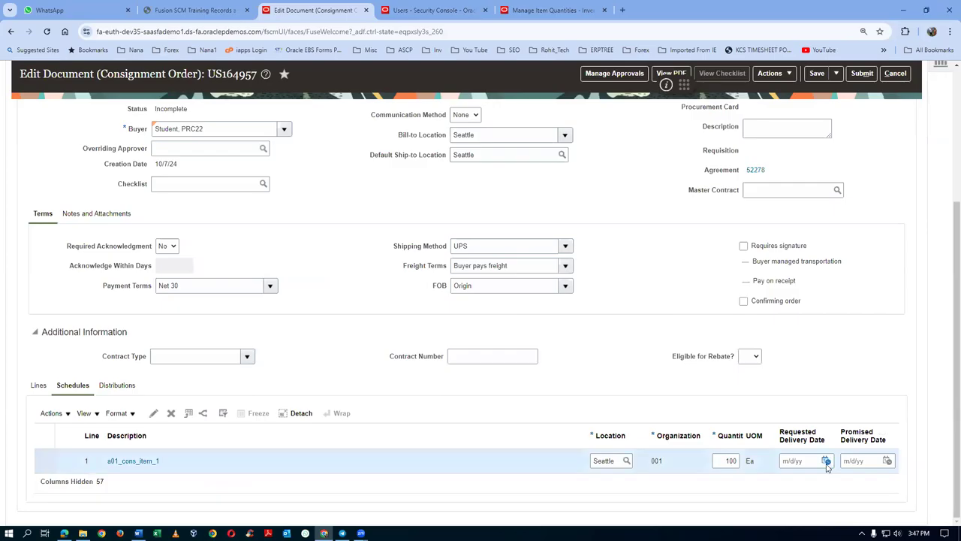
Set schedule 1's requested delivery date to 10/7/24, checking the Consigned Inventory box in Word.
left_click(827, 461)
left_click(713, 388)
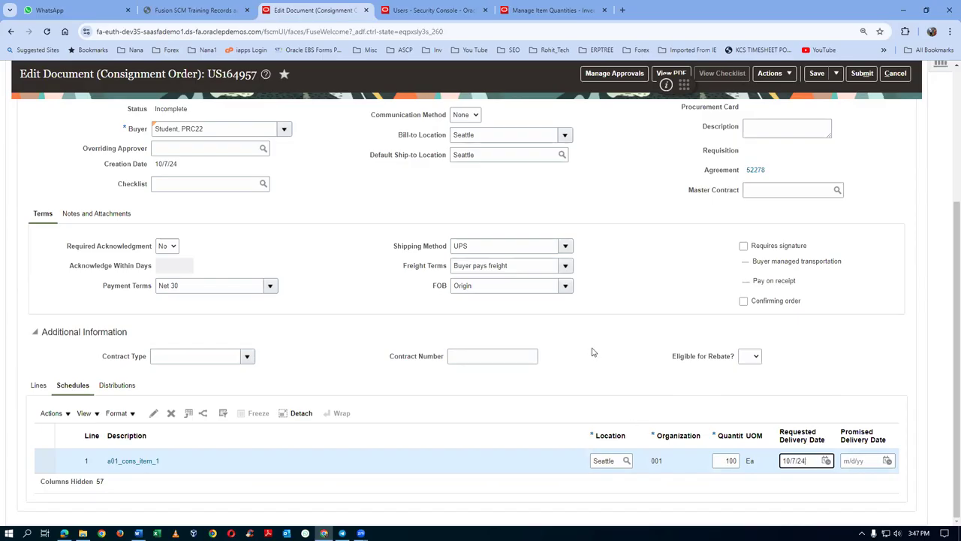
key("alt+Tab")
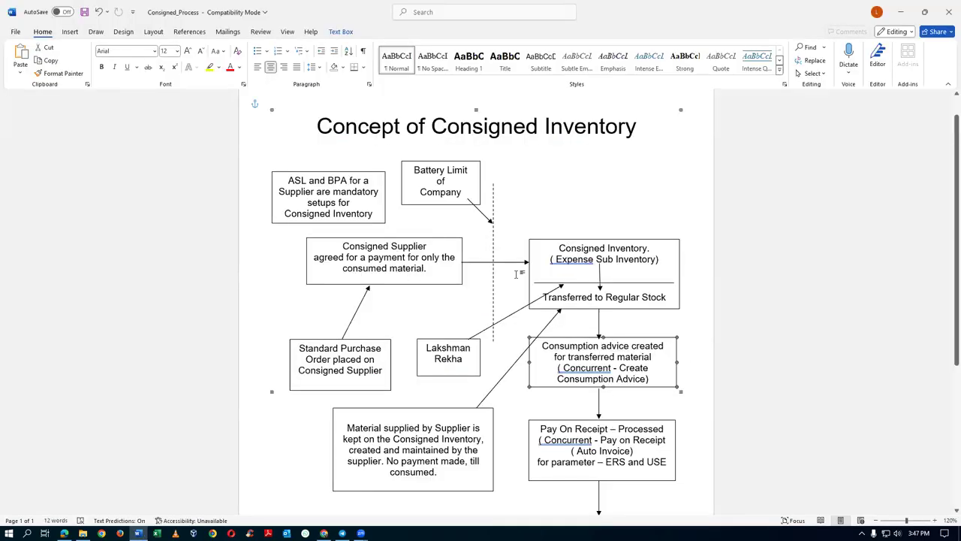
left_click_drag(582, 248, 639, 254)
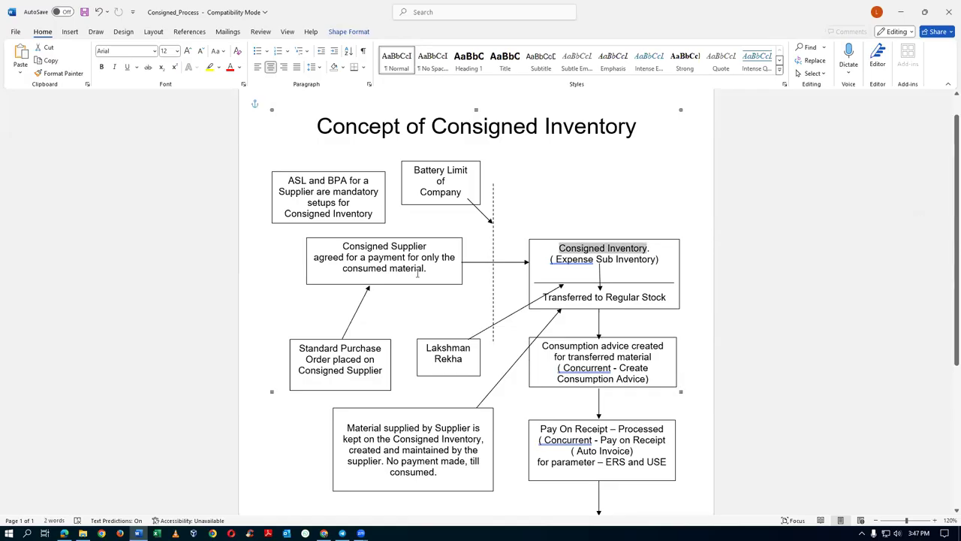
key("alt+Tab")
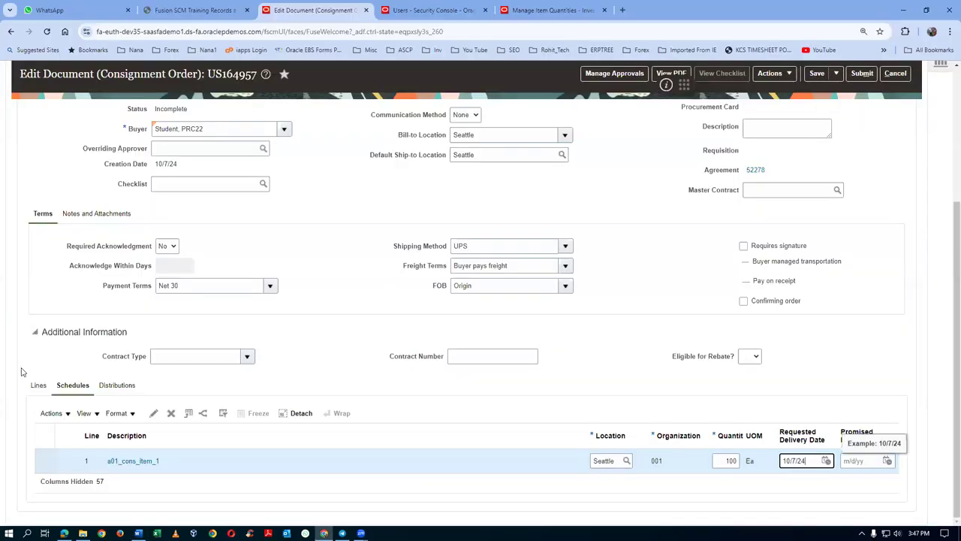
left_click(51, 461)
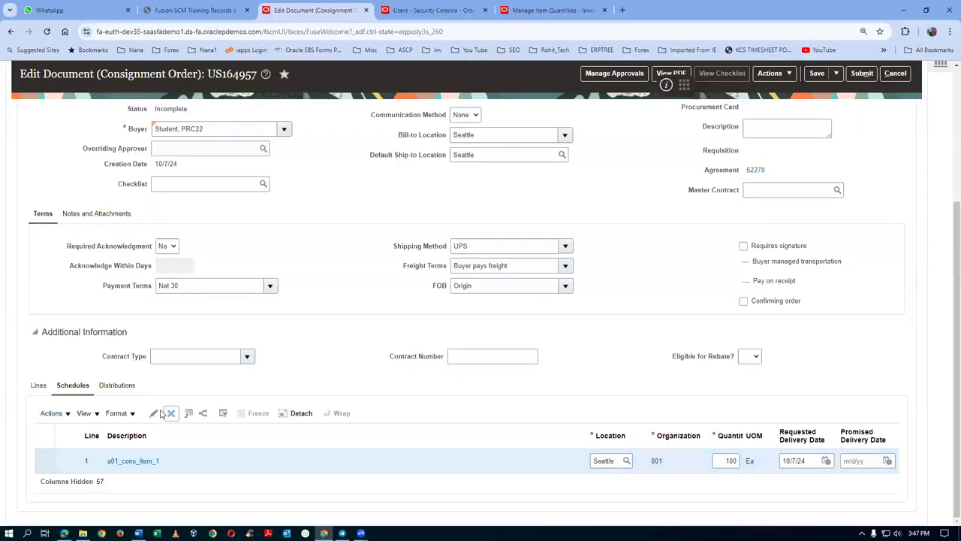
Reopen schedule 1 and keep its receipt routing as Direct delivery.
left_click(153, 415)
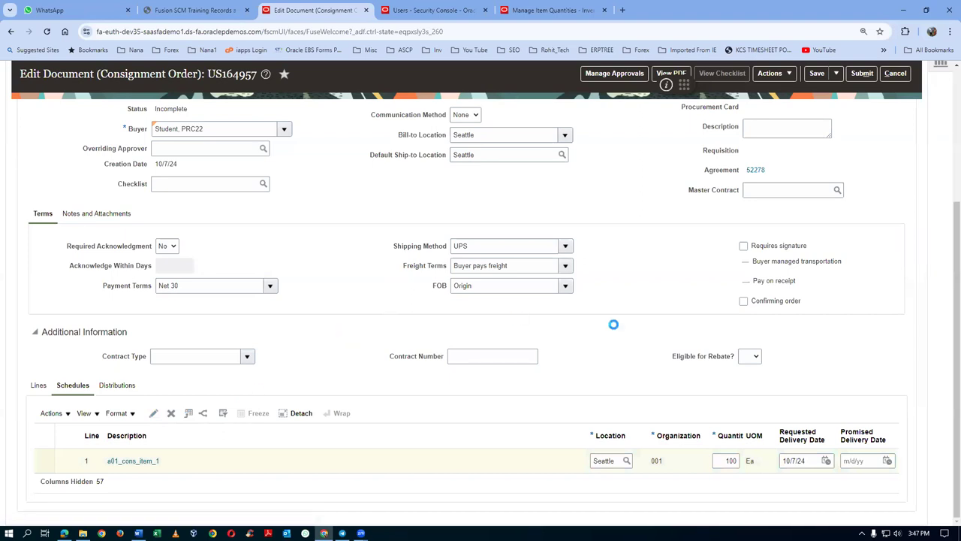
scroll(700, 343, "down", 1)
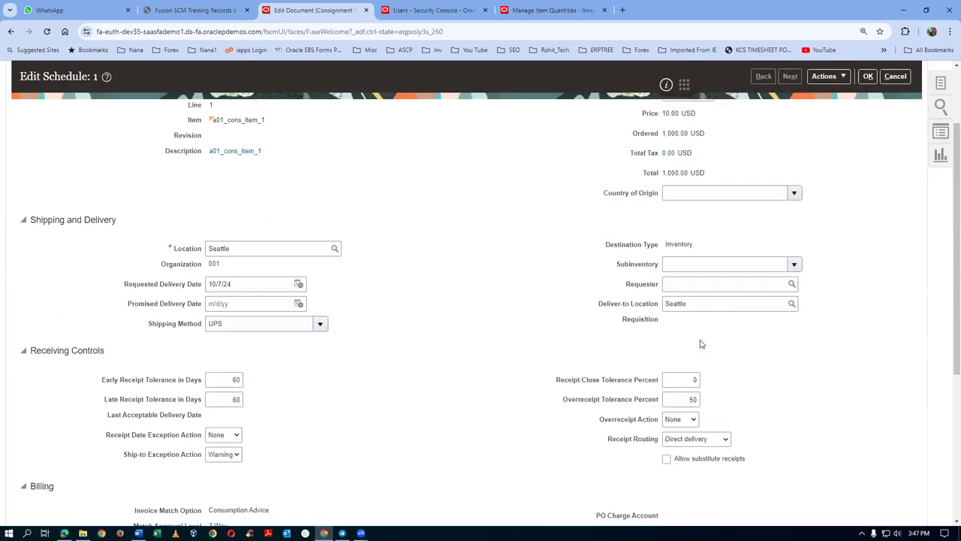
left_click(686, 440)
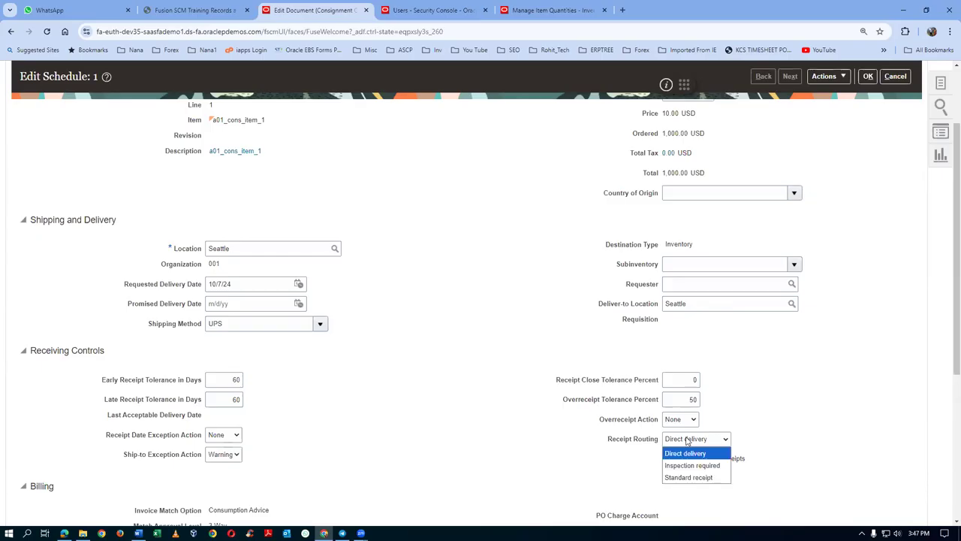
left_click(686, 441)
Check the Transferred to Regular Stock box in Word, then close the schedule and save order US164957.
key("alt+Tab")
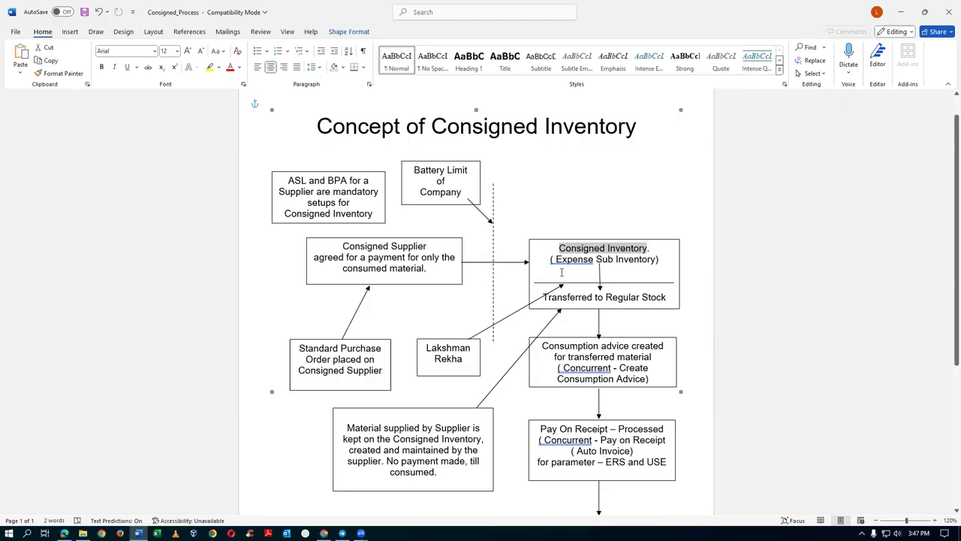
left_click(618, 261)
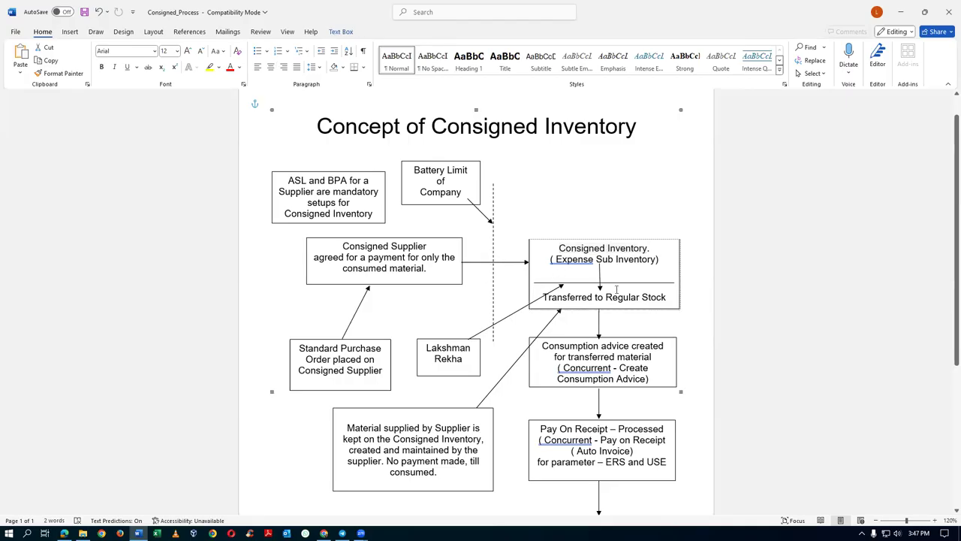
left_click(613, 298)
key("alt+Tab")
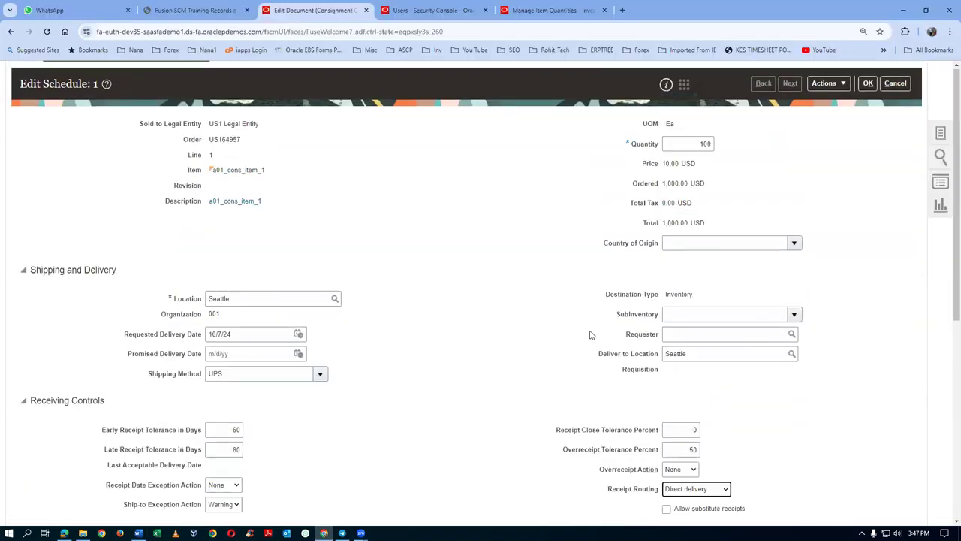
left_click(868, 133)
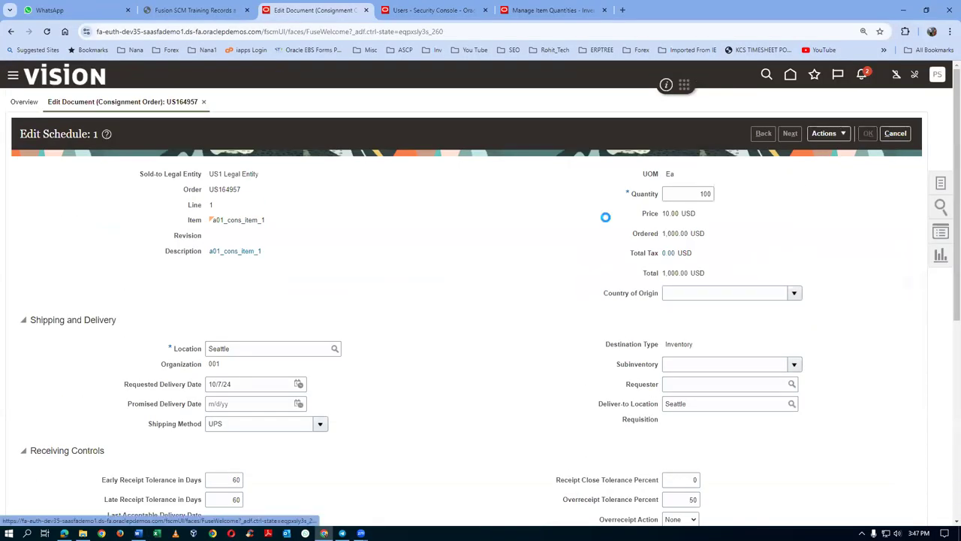
left_click(818, 134)
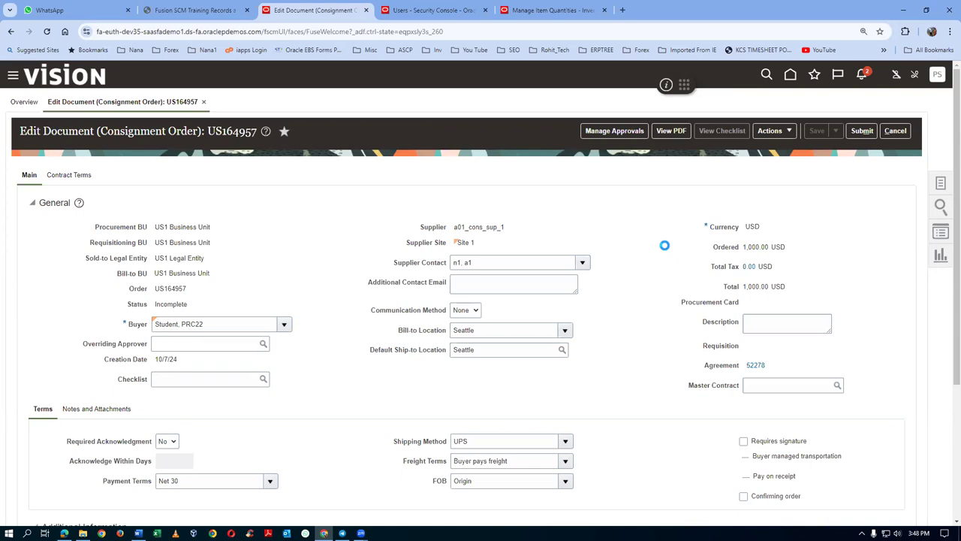
Open Manage Approvals for the saved 1,095.00 USD order, then switch to the Word diagram.
left_click(617, 132)
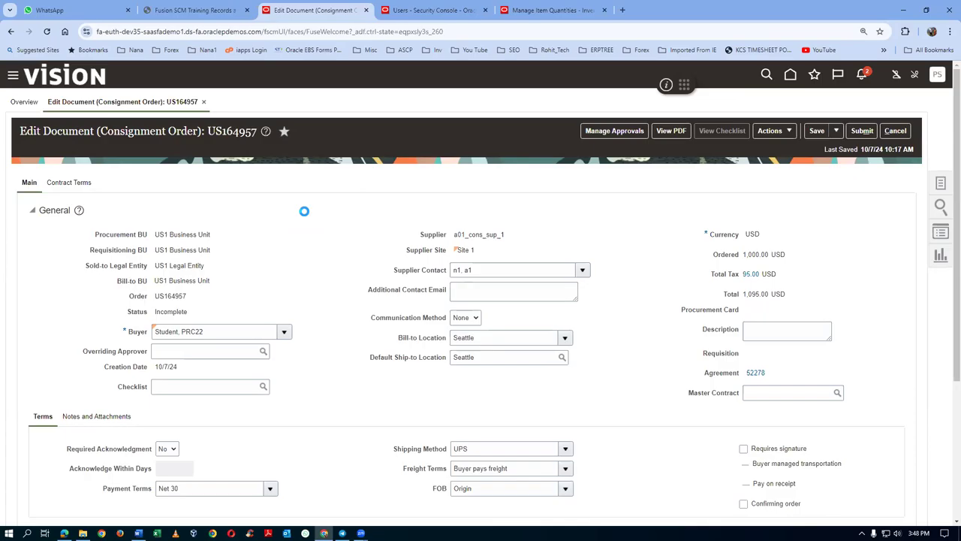
key("alt+Tab")
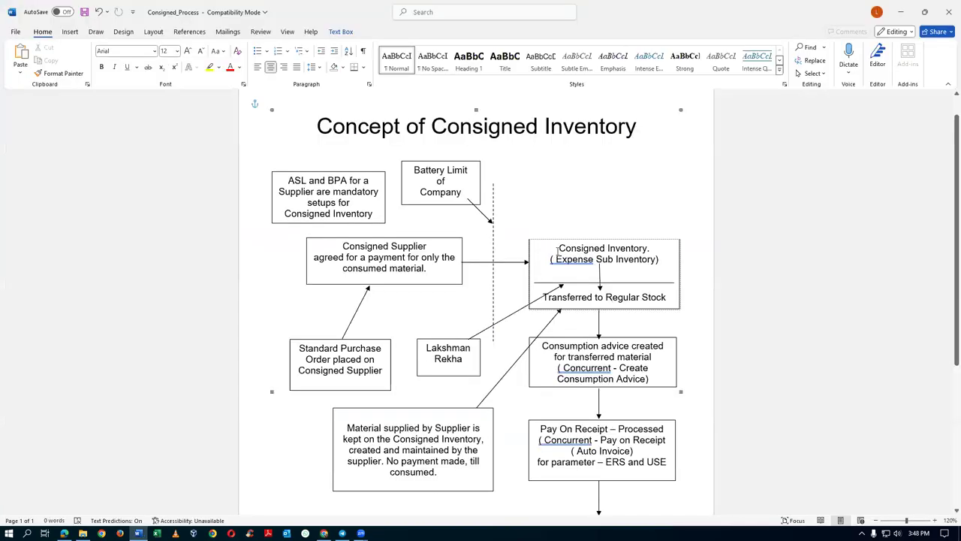
Highlight and clear the Consigned Inventory label twice, then go back to the Manage Approvals page.
left_click_drag(558, 249, 647, 252)
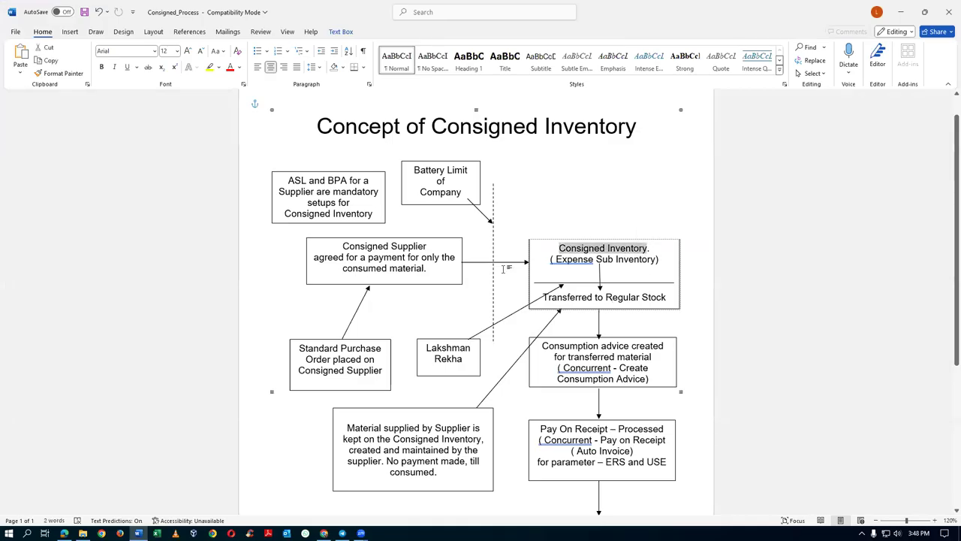
left_click(606, 252)
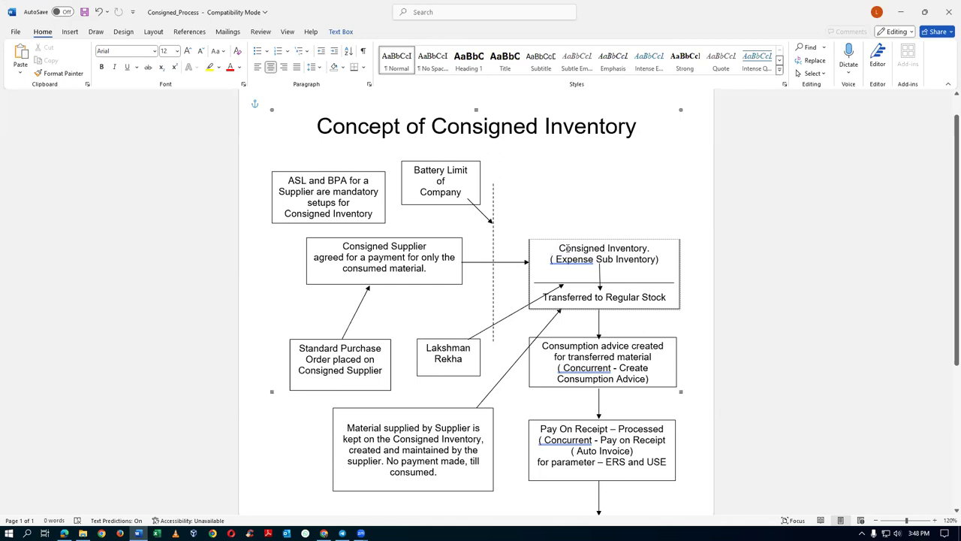
left_click_drag(568, 252, 646, 250)
left_click(626, 262)
key("alt+Tab")
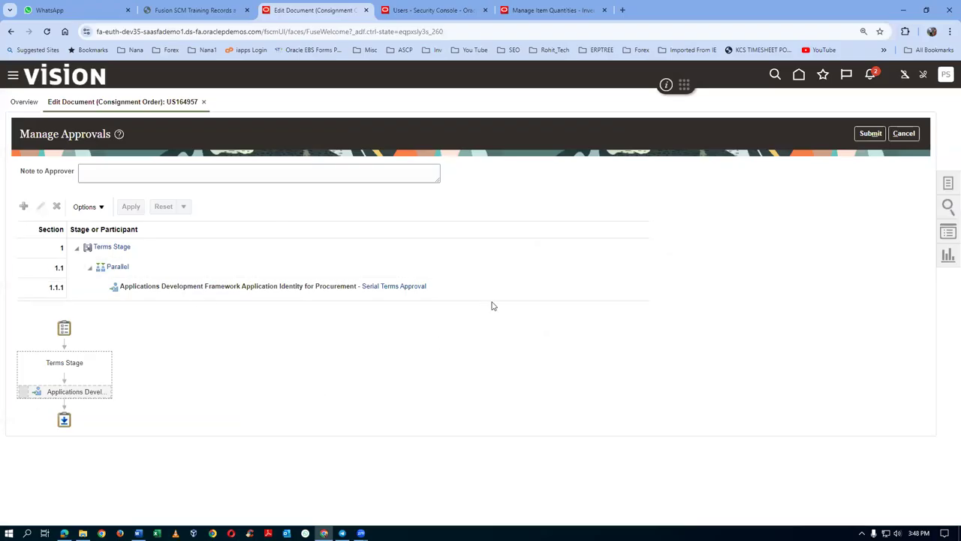
Submit order US164957 for approval and acknowledge the confirmation dialog.
left_click(870, 133)
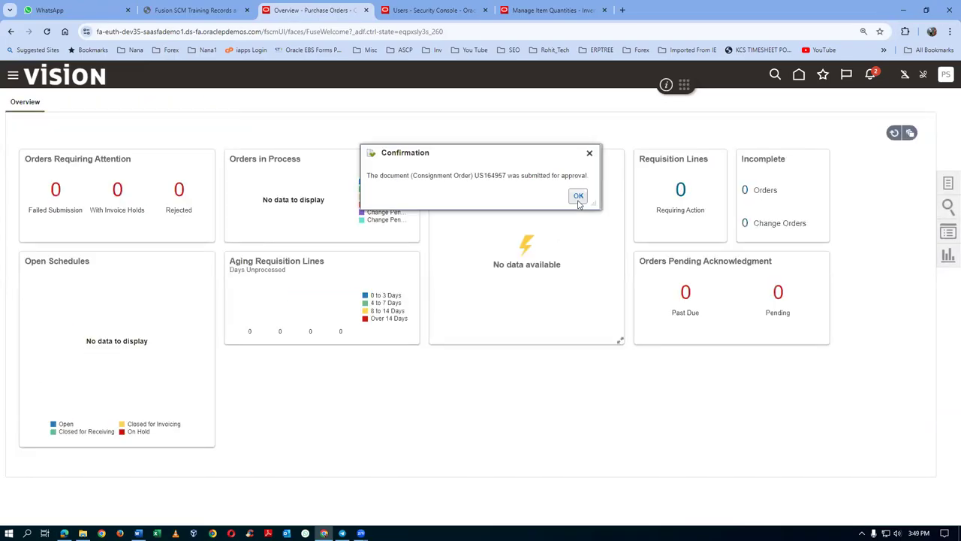
left_click(579, 197)
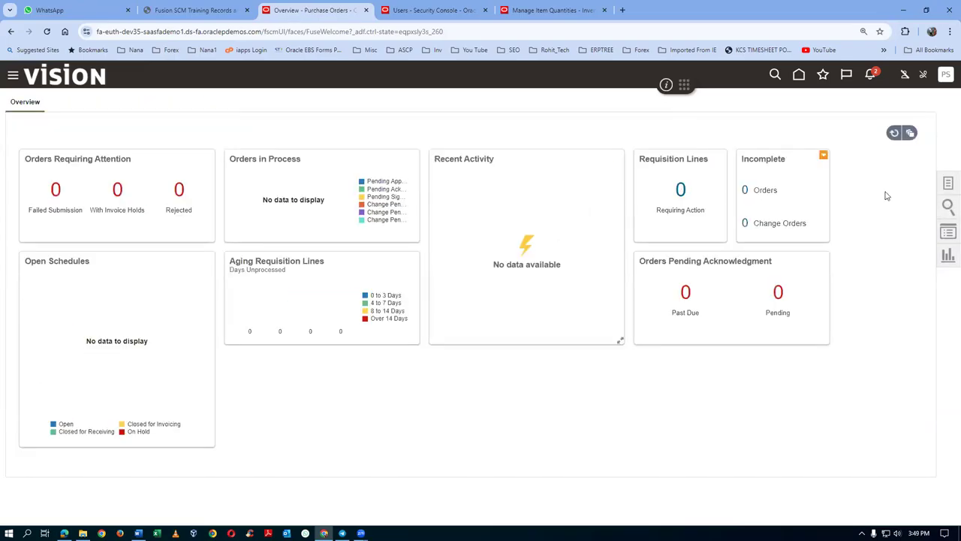
Search Manage Orders for US164957 and open its Pending Approval status details.
left_click(948, 184)
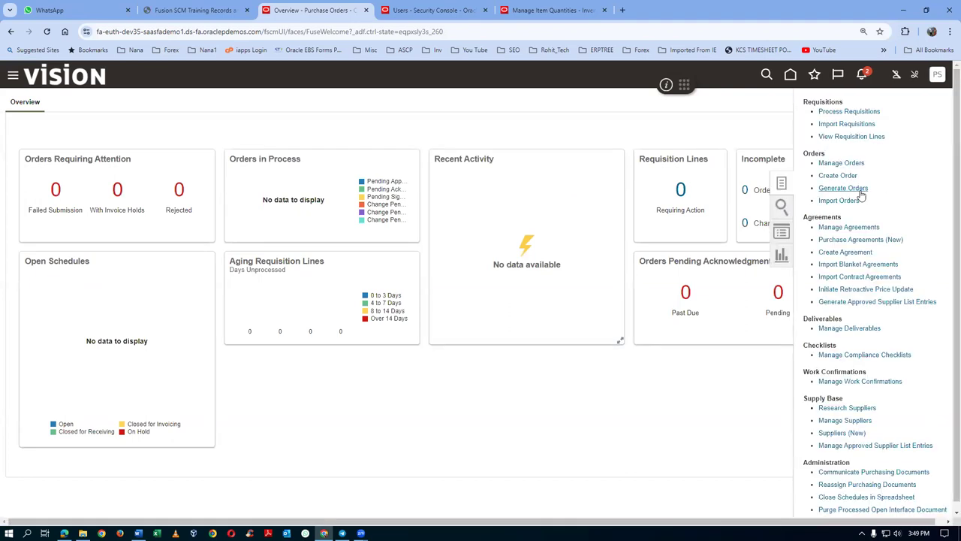
left_click(847, 164)
left_click(697, 234)
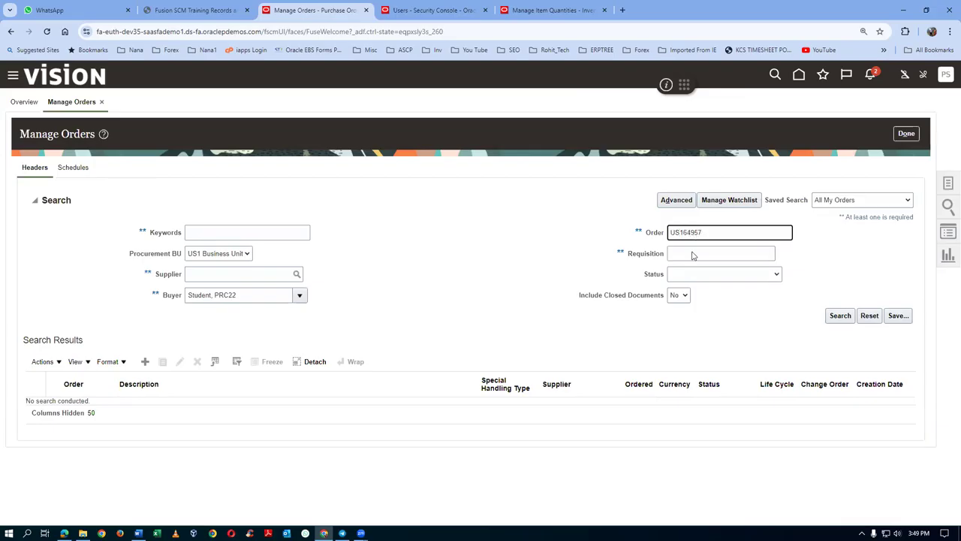
left_click(841, 317)
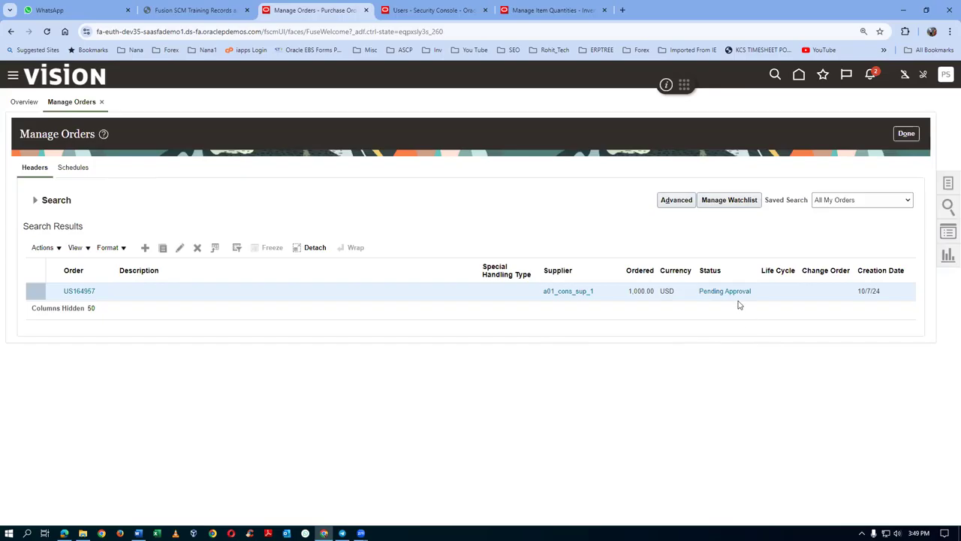
left_click(735, 294)
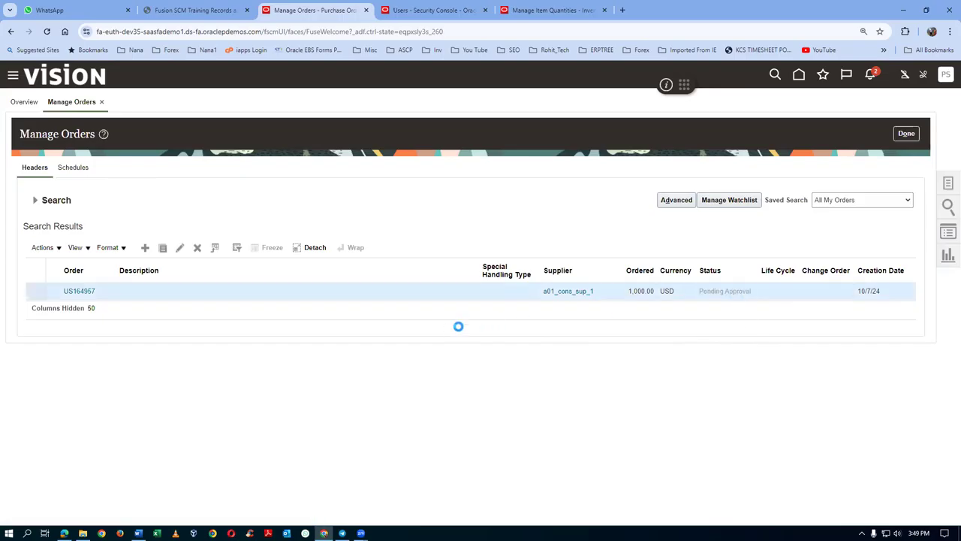
left_click_drag(388, 175, 396, 175)
Dismiss the approvals-unavailable error and move from the Security Console to Inventory Management.
left_click(588, 196)
left_click(432, 11)
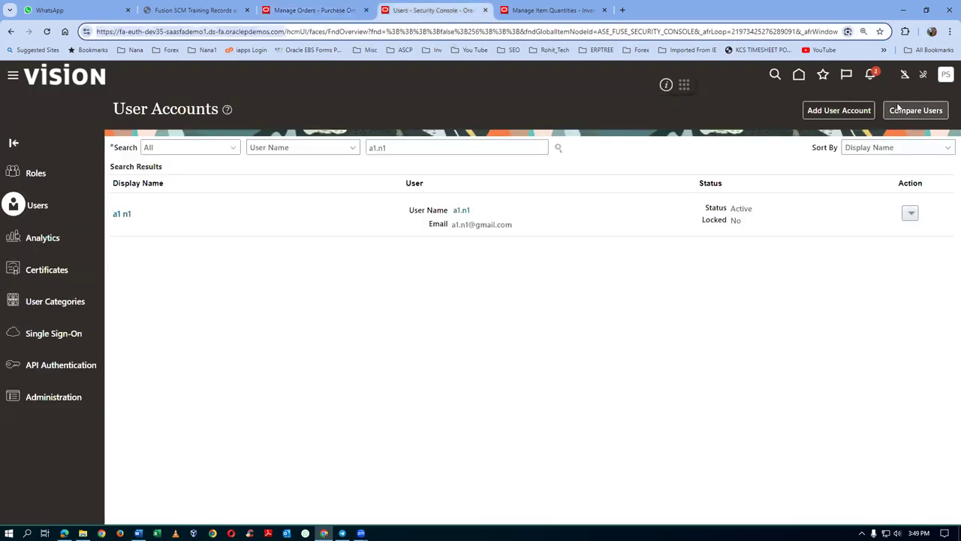
left_click(798, 78)
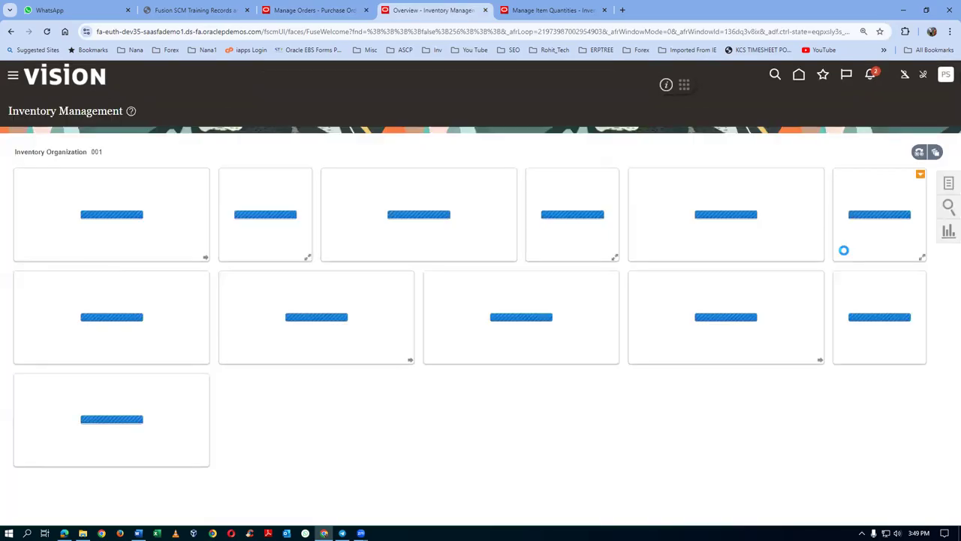
Switch the task list to Receipts and open Receive Expected Shipments at the Purchase Order field.
left_click(949, 183)
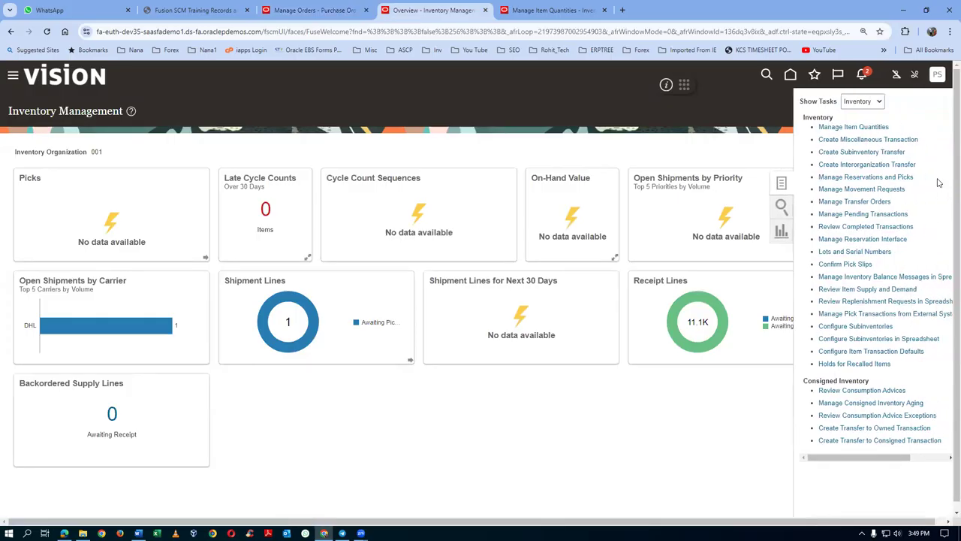
left_click(855, 102)
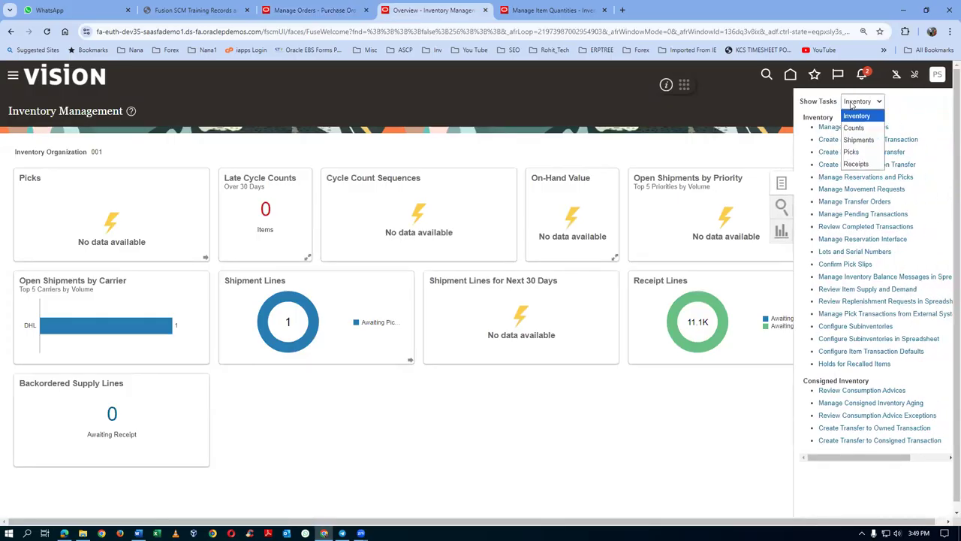
left_click(849, 166)
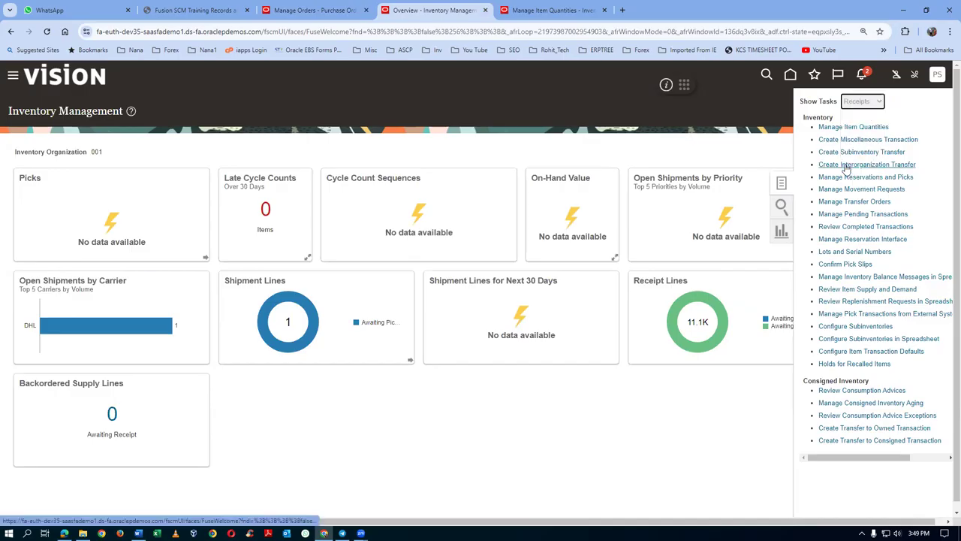
left_click(857, 127)
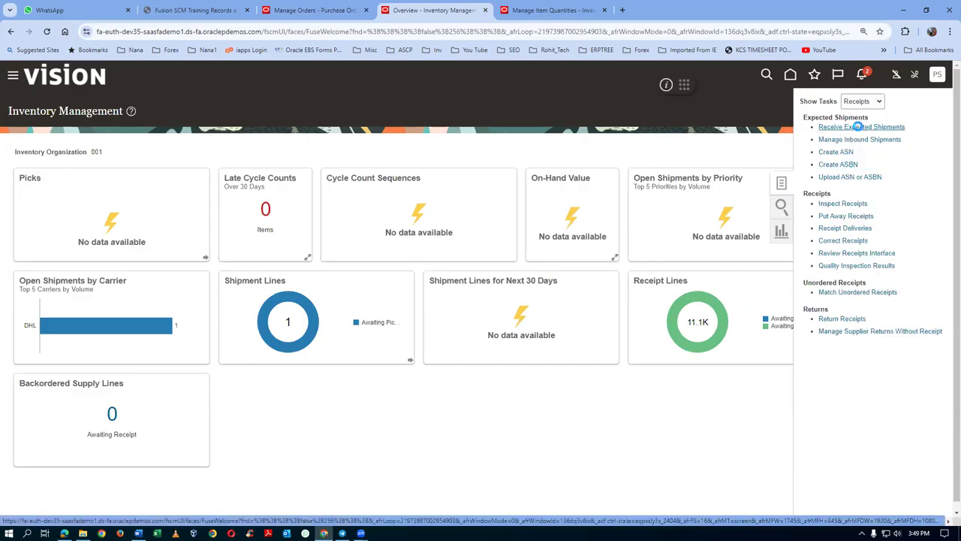
left_click(256, 196)
Enter US164957 as the purchase order and run the lookup, finding no rows, then return to Manage Orders.
type("US164957")
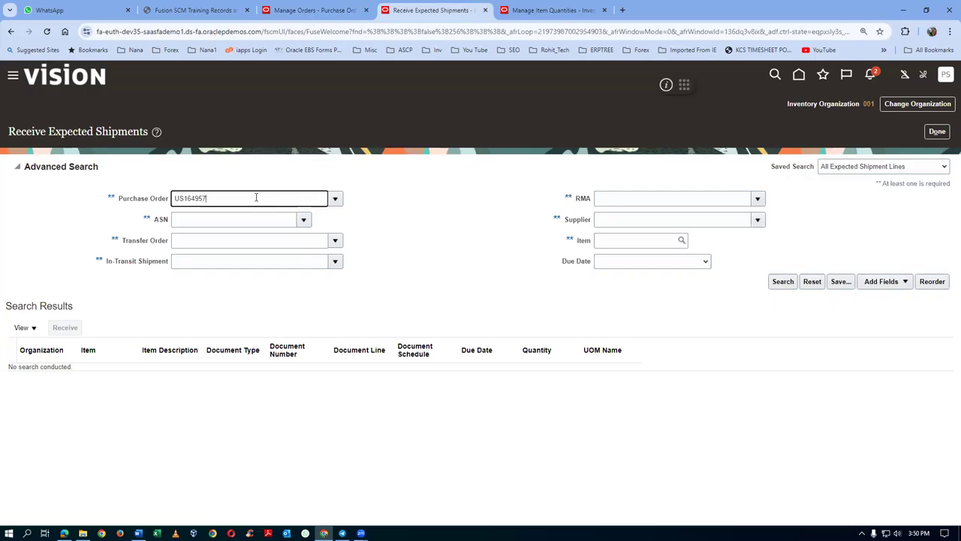
key("Tab")
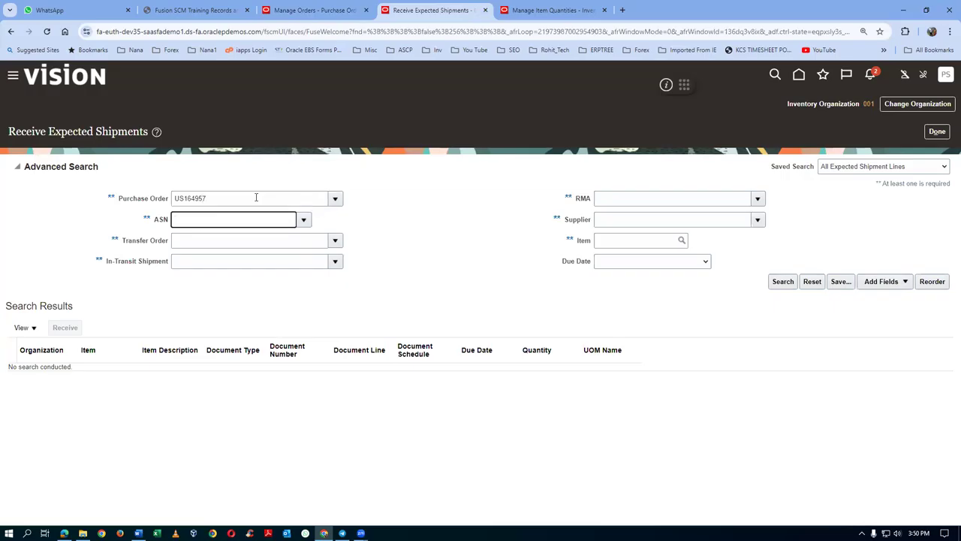
left_click(402, 272)
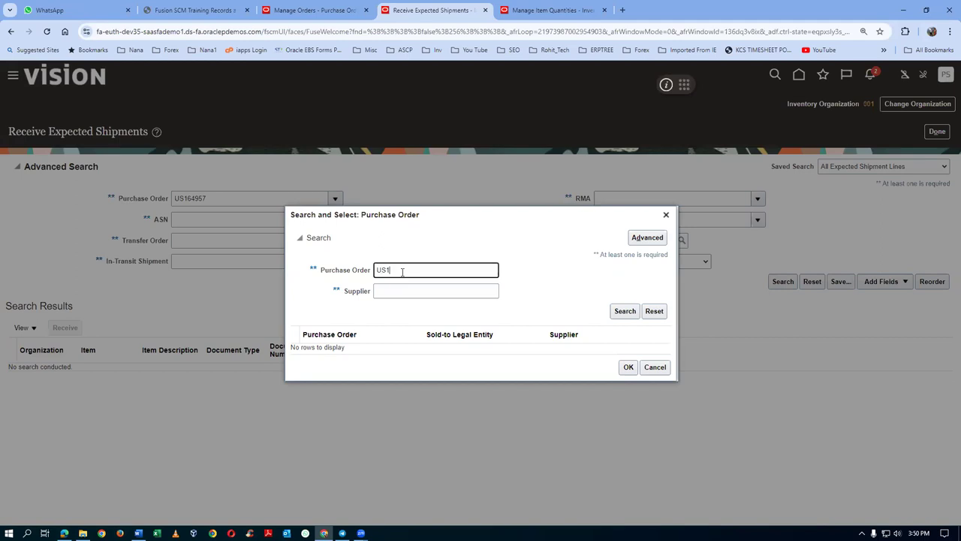
key("Tab")
left_click(624, 313)
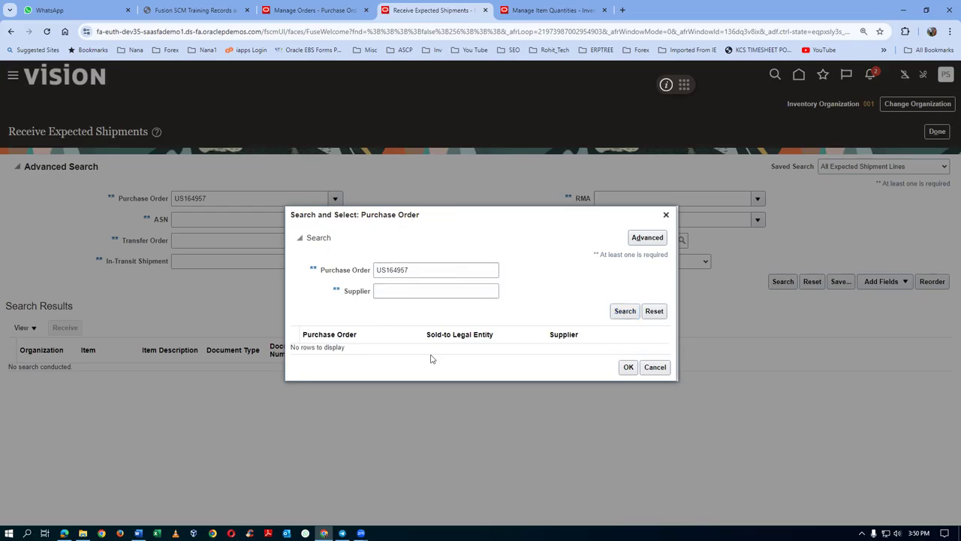
key("ctrl+shift+Tab")
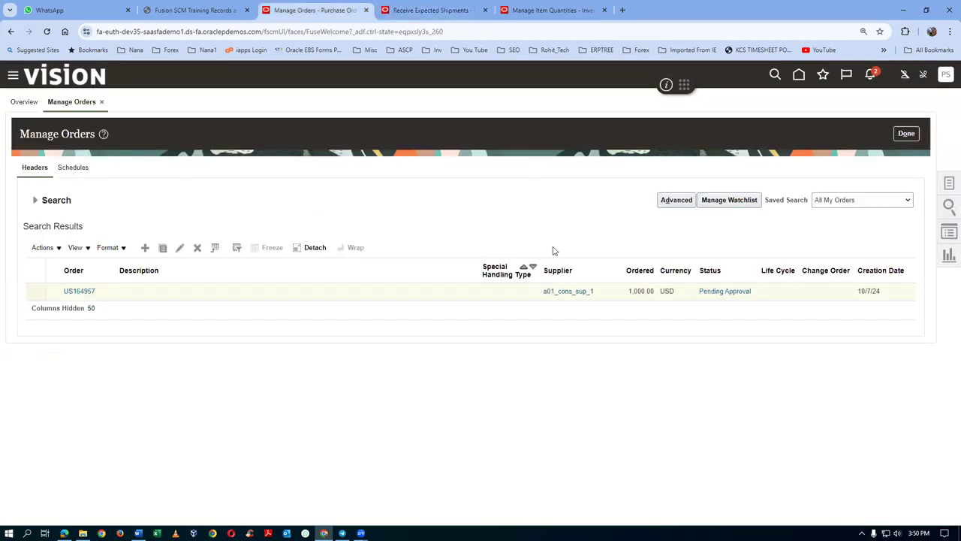
Rerun the US164957 search, review its approved Terms Stage, and refresh the list to show Open.
left_click(34, 200)
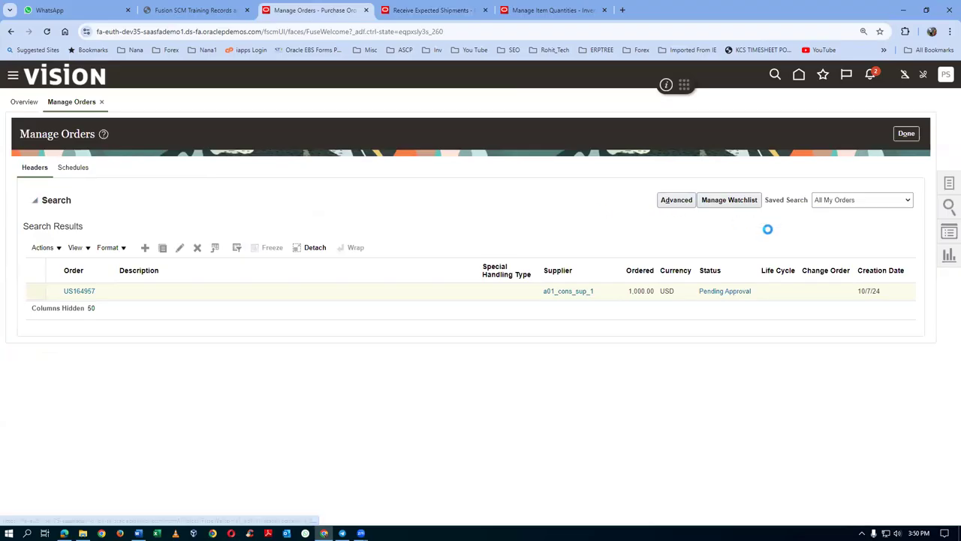
left_click(842, 317)
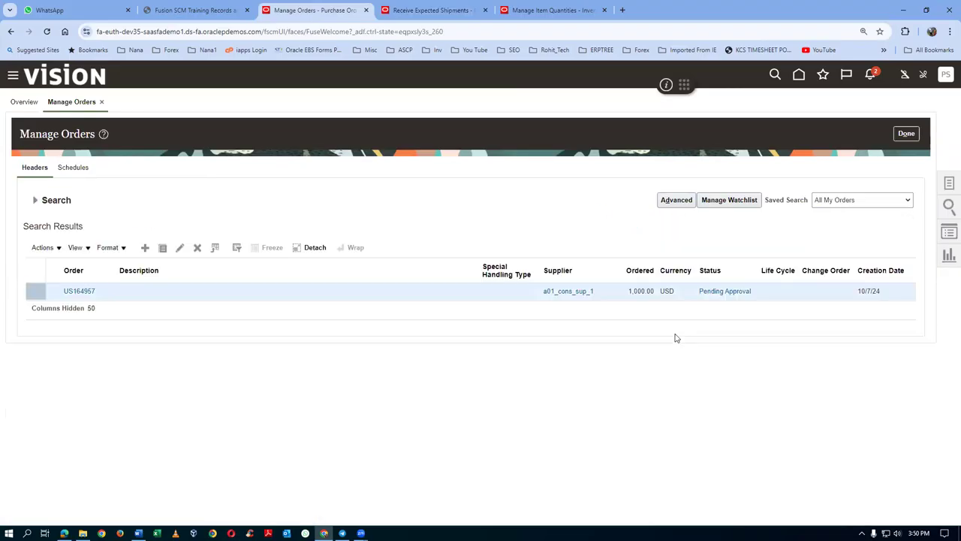
left_click(730, 293)
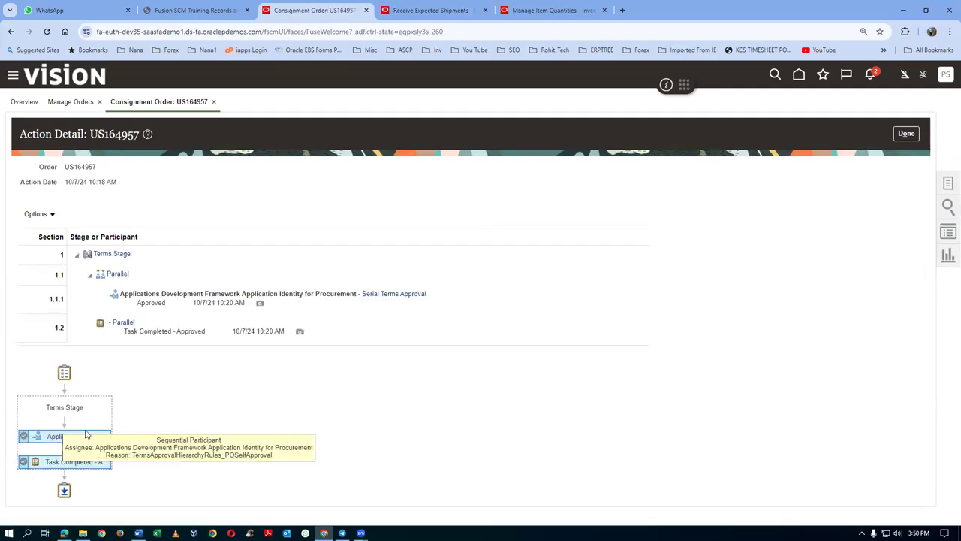
mouse_move(83, 471)
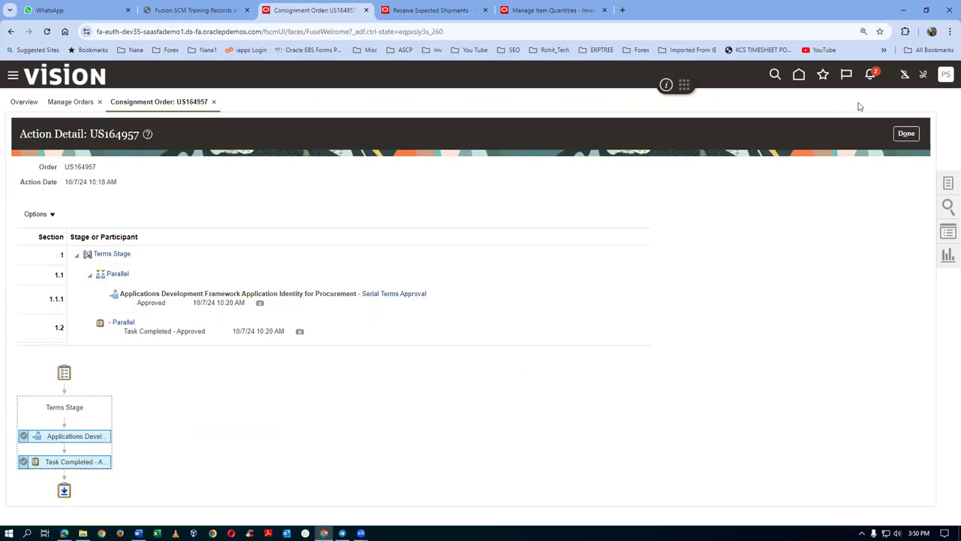
left_click(916, 133)
left_click(840, 316)
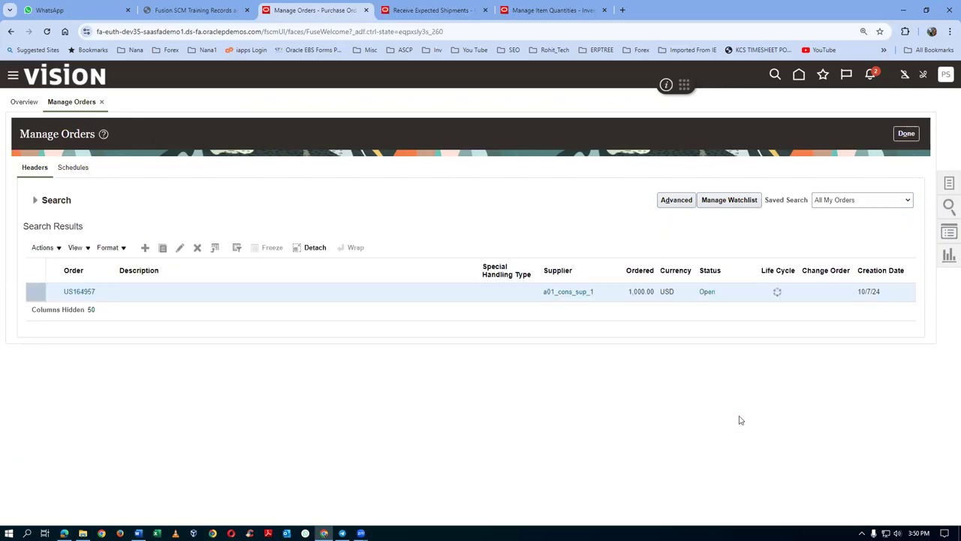
Find the expected shipment for purchase order US164957 and open its 100 Ea line for receiving.
left_click(417, 11)
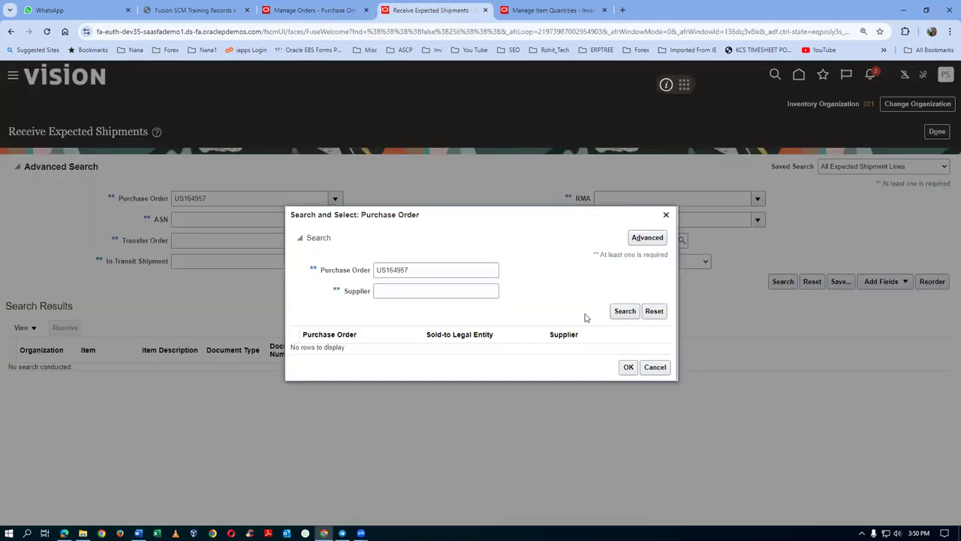
left_click(623, 312)
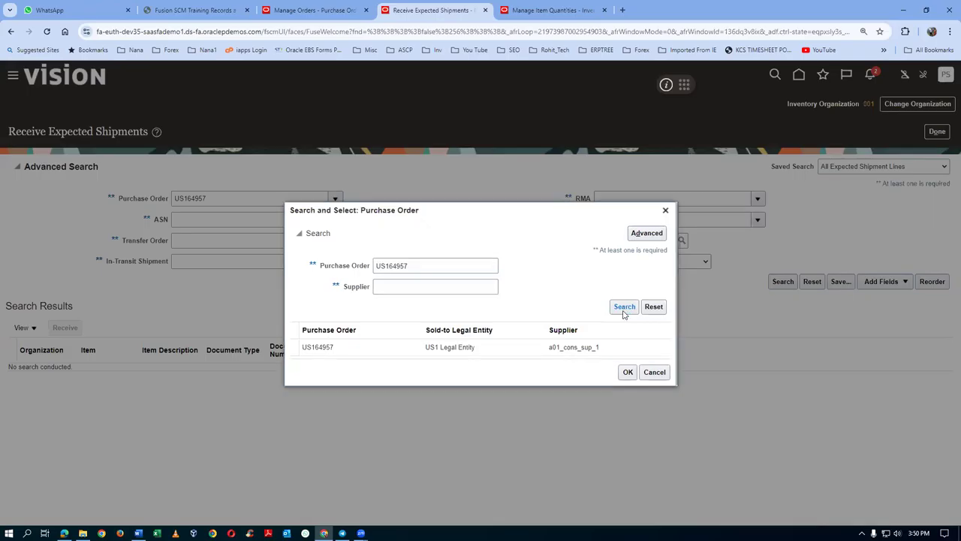
left_click(400, 350)
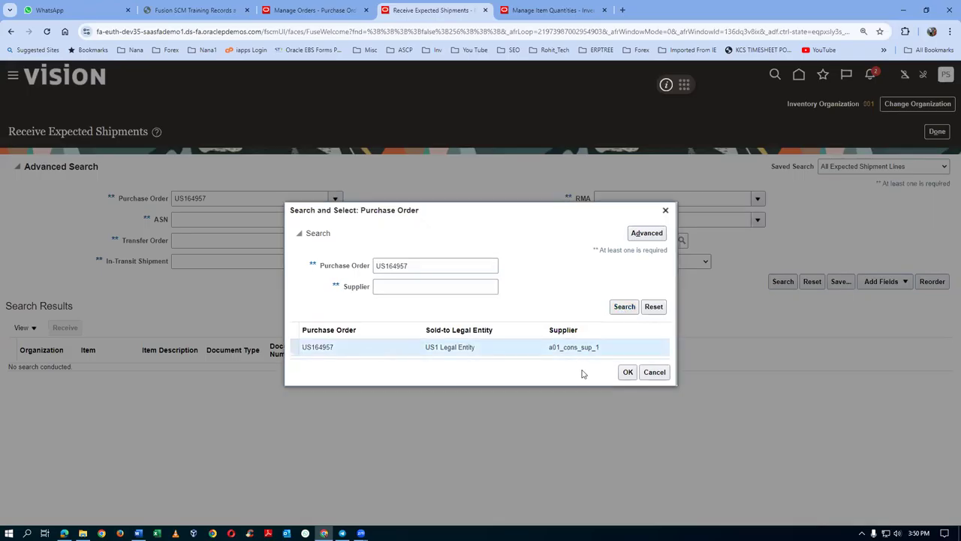
left_click(628, 372)
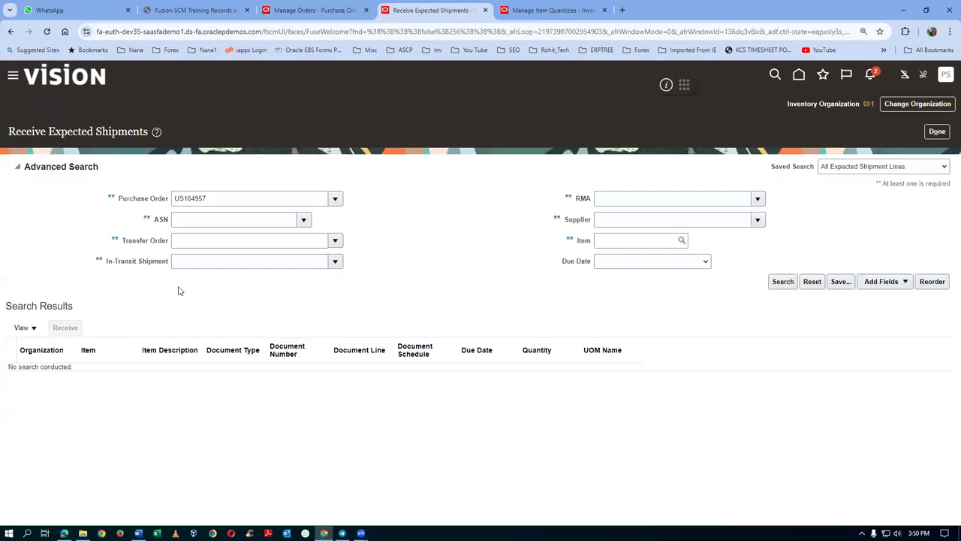
key("Return")
left_click(9, 258)
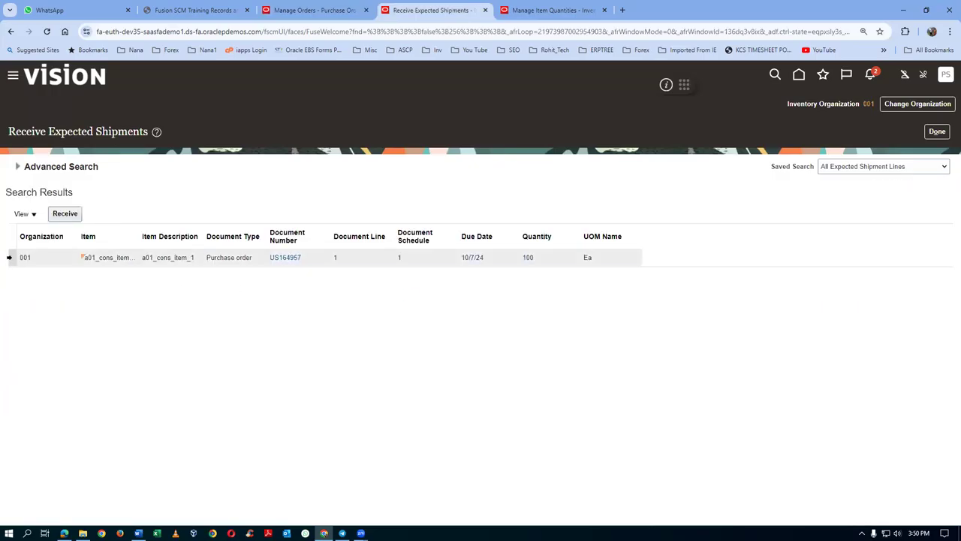
left_click(74, 215)
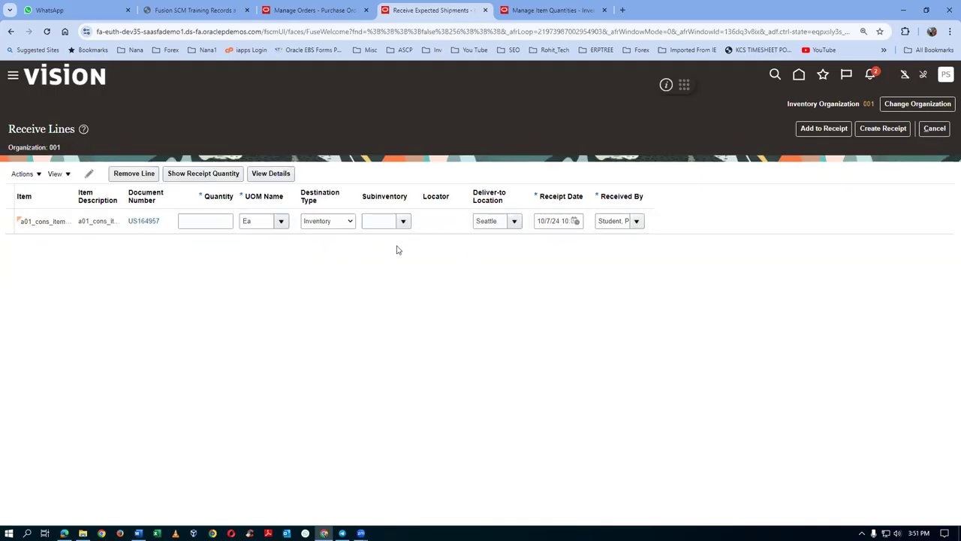
Receive the US164957 line as 100 Ea into the Inspection subinventory and create the receipt.
left_click(403, 221)
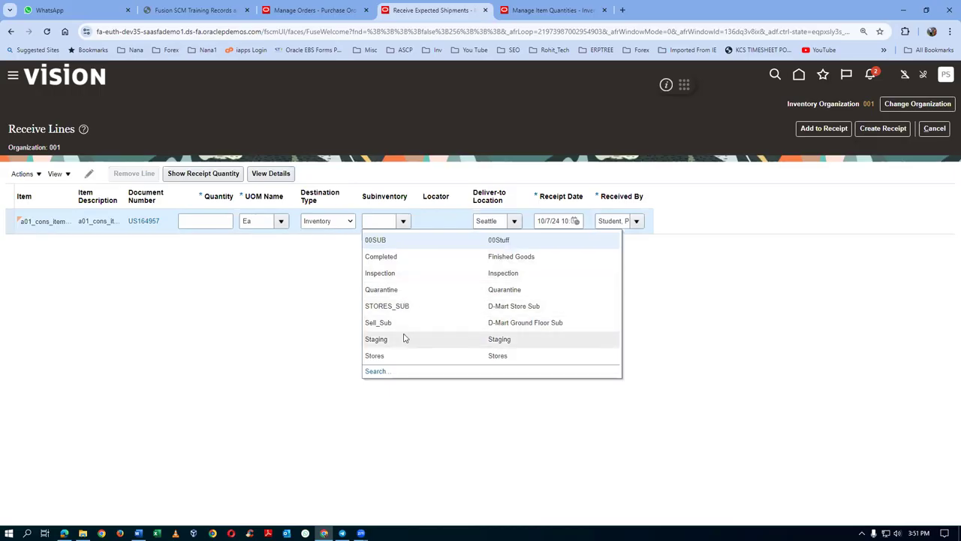
left_click(400, 278)
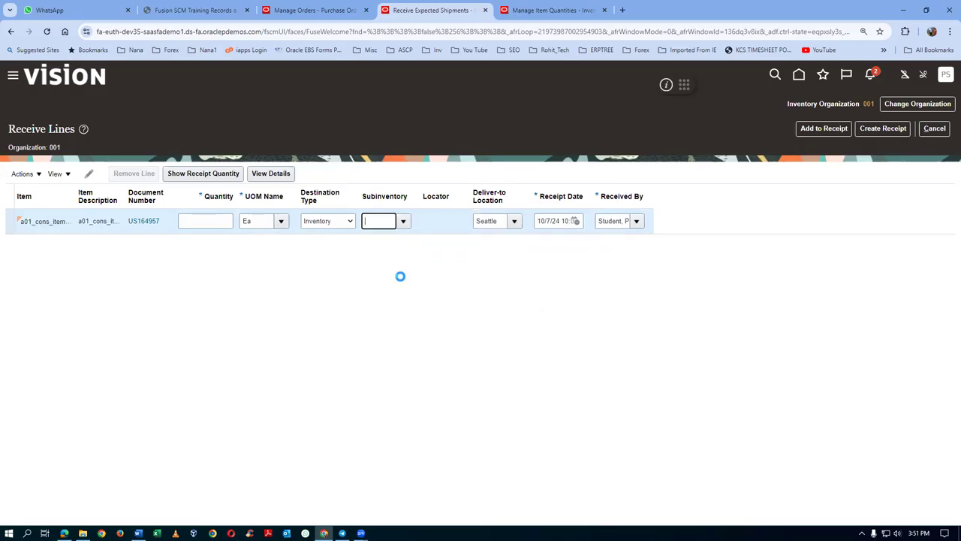
left_click(206, 177)
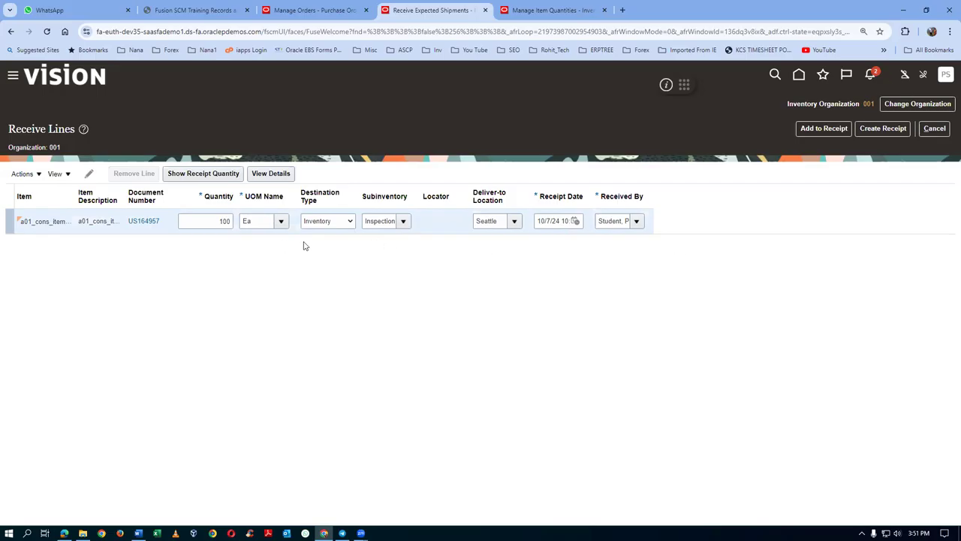
left_click(884, 130)
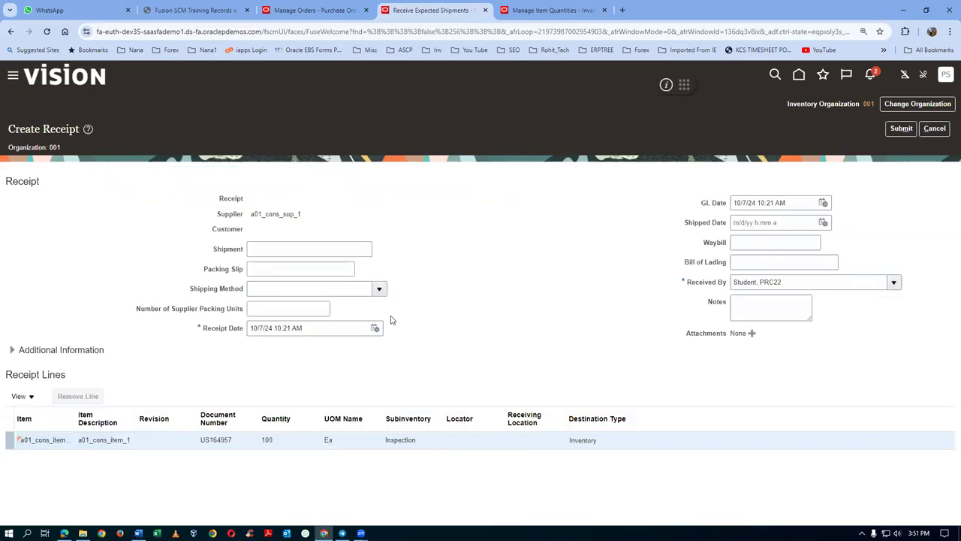
Enter shipment number 123, the packing slip and the supplier packing units on the receipt header.
left_click(266, 245)
type("123")
left_click(272, 269)
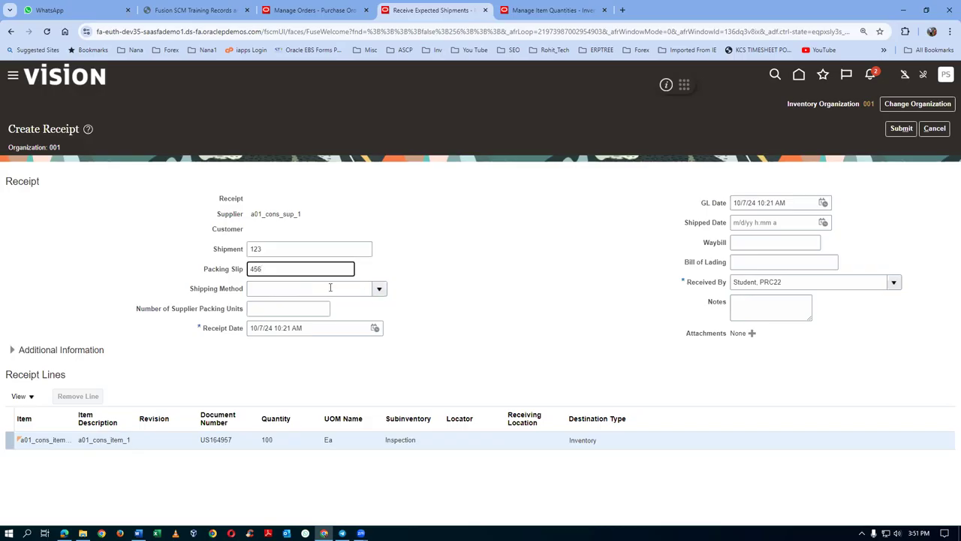
left_click(263, 310)
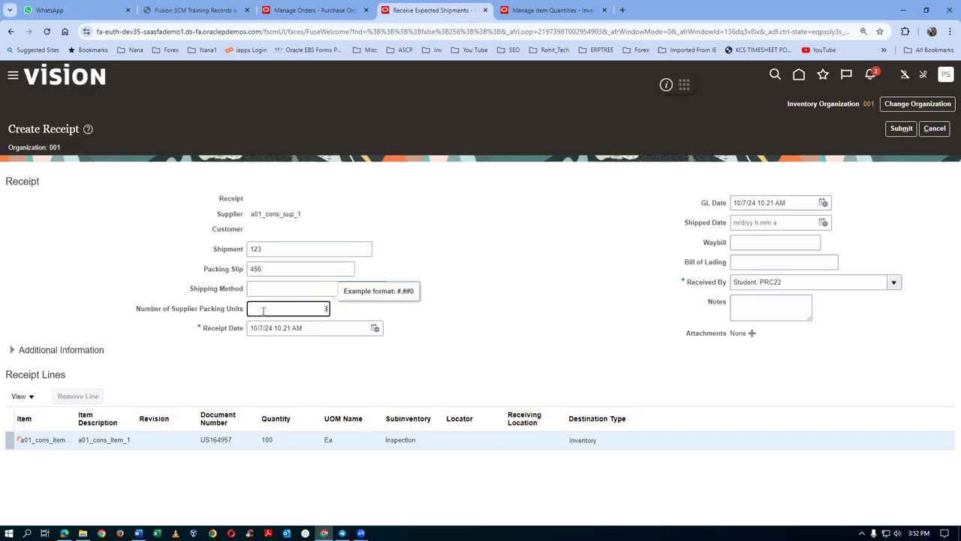
Add waybill 768678, bill of lading 67565 and note 'flcxd', then confirm receipt 52620.
left_click(783, 244)
type("7686786")
left_click(778, 262)
type("67565")
left_click(766, 311)
type("flcxd f")
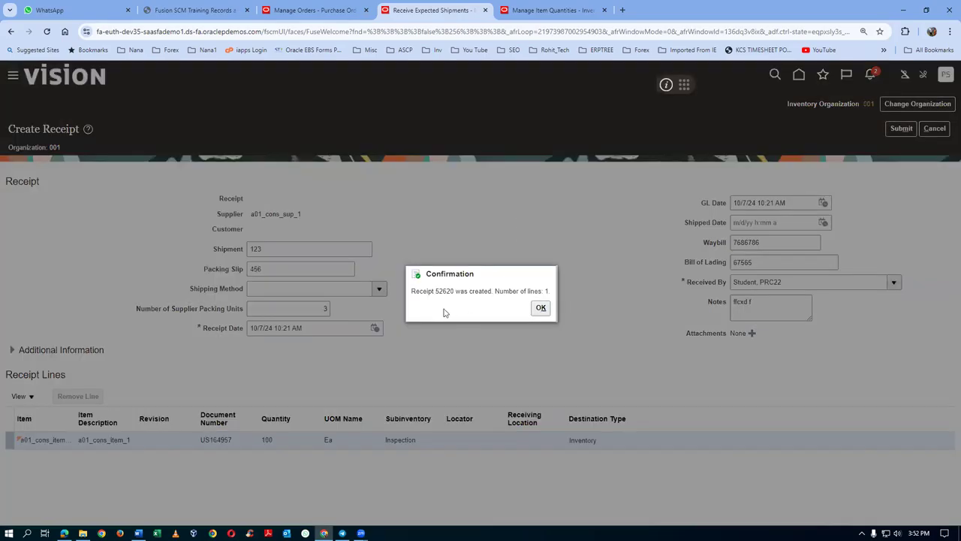
left_click(541, 310)
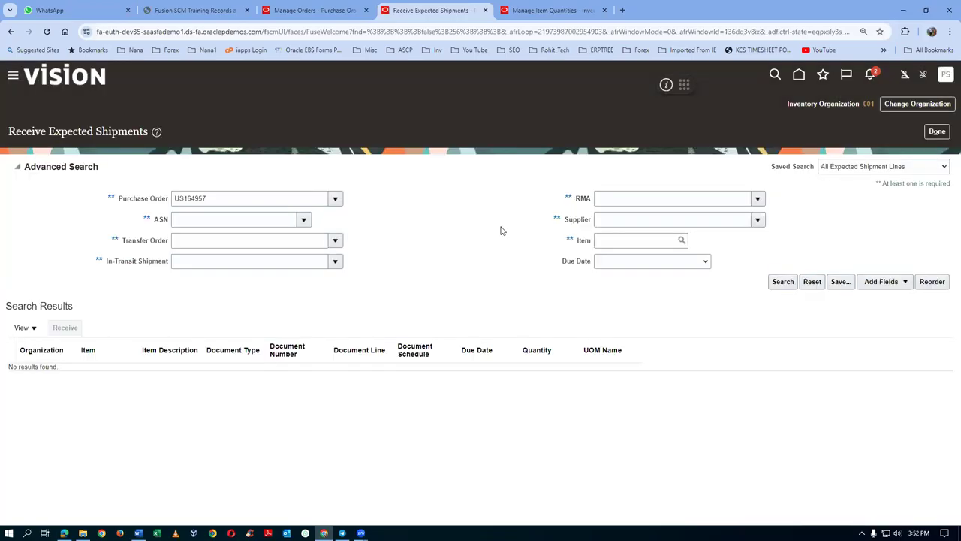
Leave receiving and open Manage Item Quantities from the Inventory task list.
left_click(938, 131)
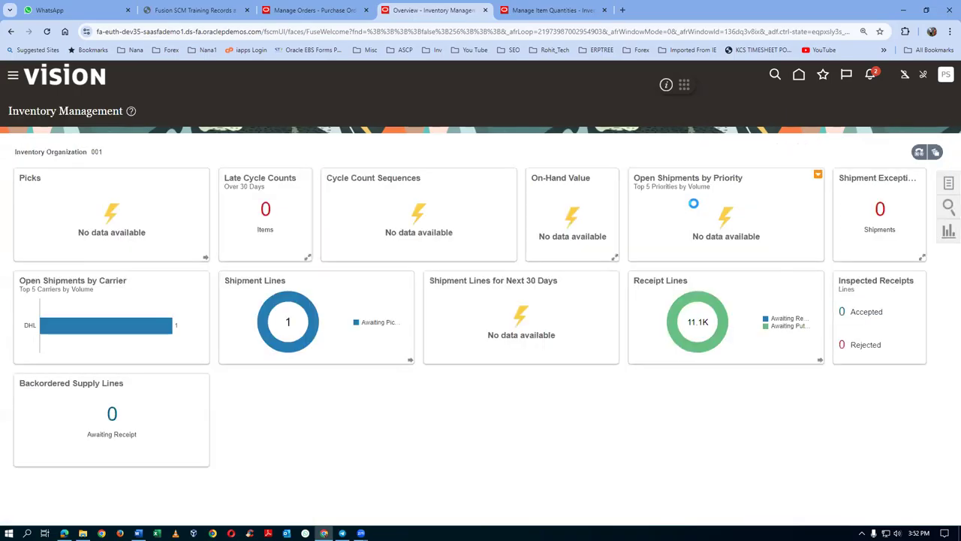
left_click(949, 184)
left_click(862, 101)
left_click(859, 113)
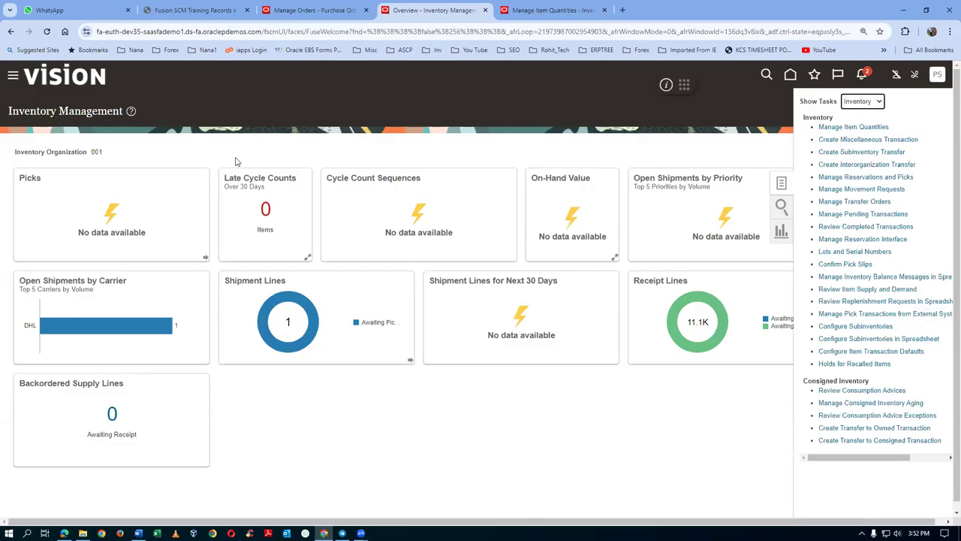
left_click(849, 126)
Enter item a01_cons_item_1 as the search criterion.
left_click(130, 200)
type("a01")
left_click(158, 219)
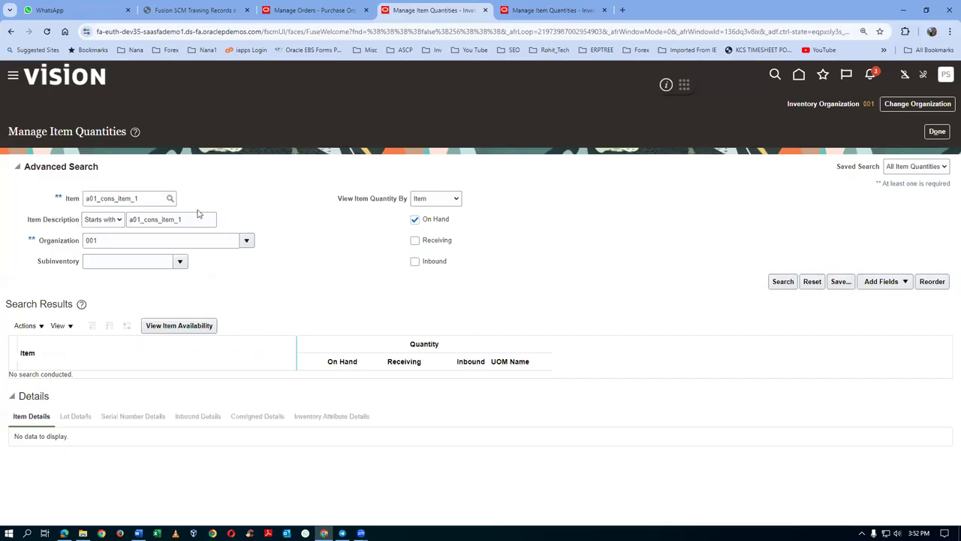
Search a01_cons_item_1 and view consigned details for Organization 001's Inspection subinventory showing 100 Ea.
left_click(785, 282)
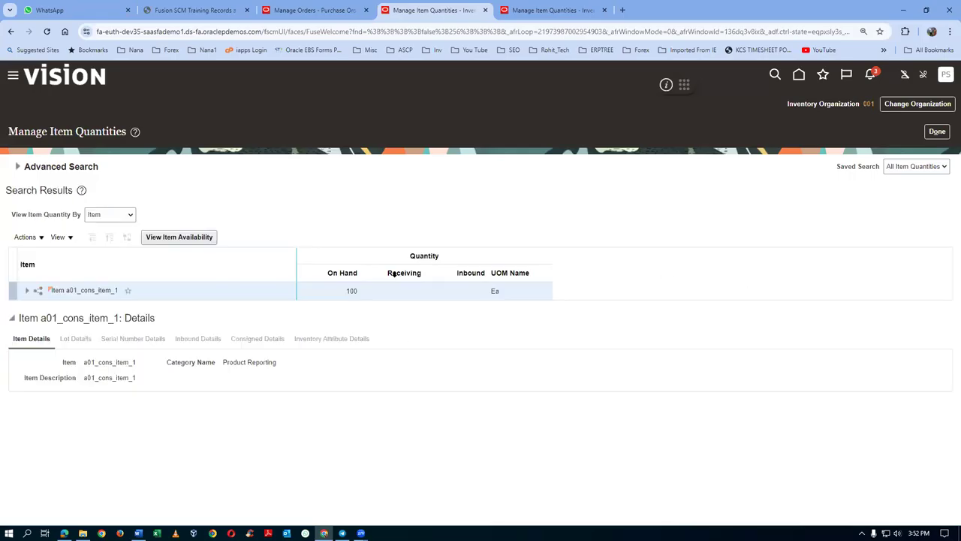
left_click(27, 291)
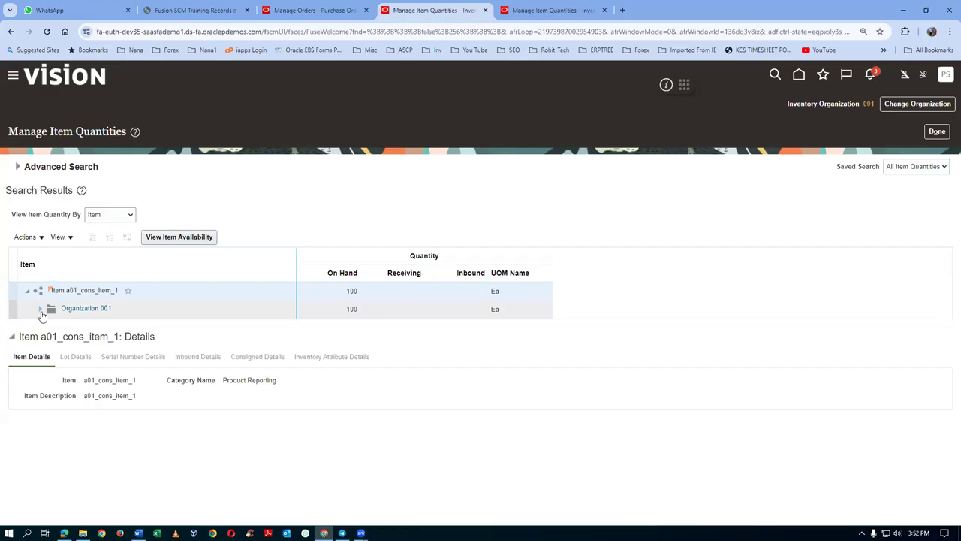
left_click(41, 310)
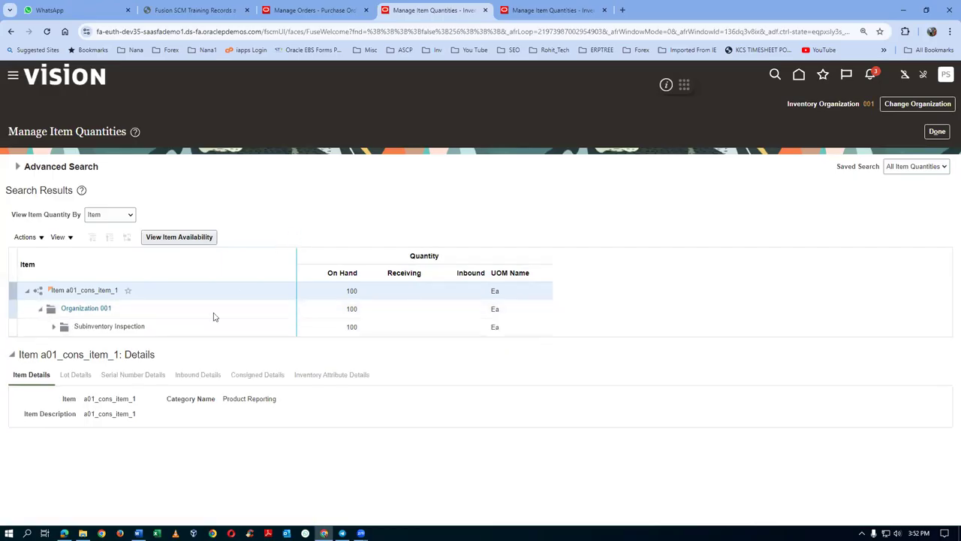
left_click(166, 330)
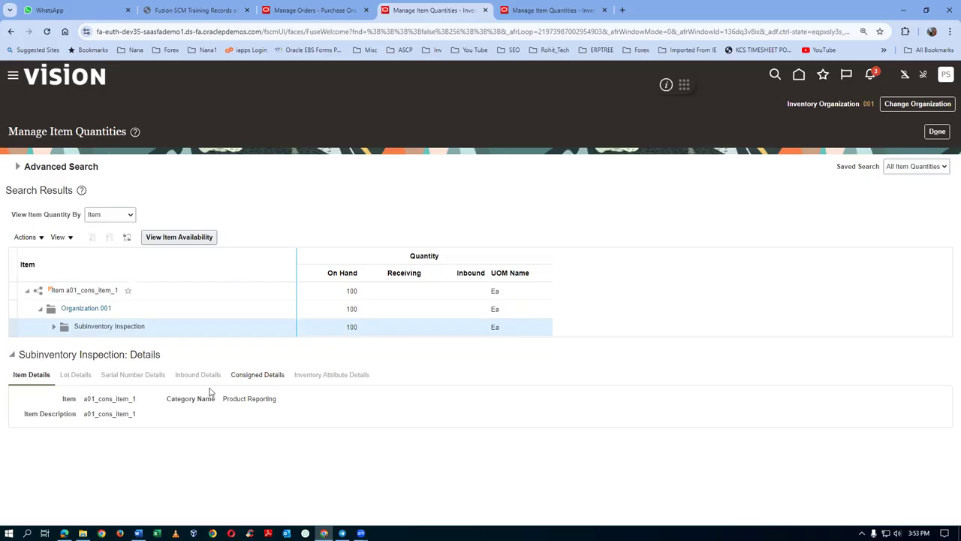
left_click(244, 377)
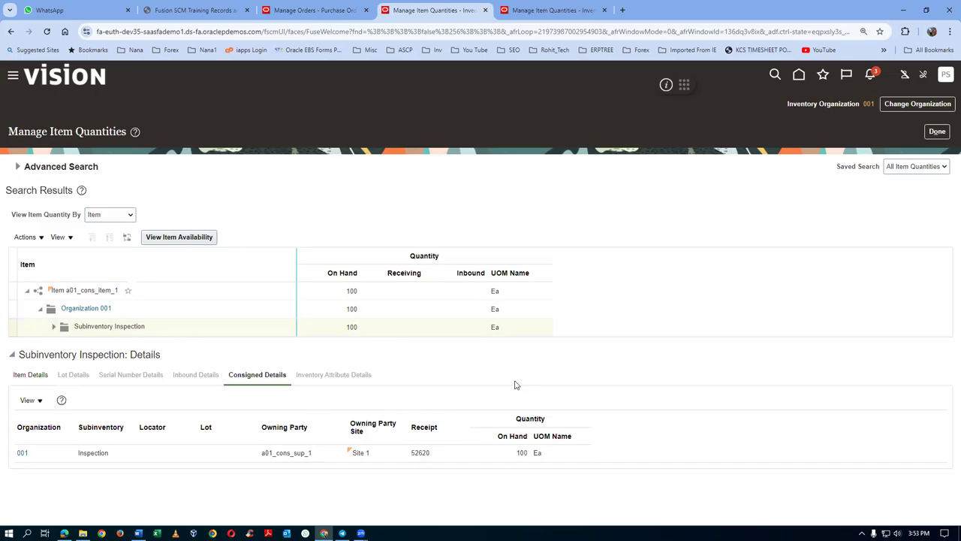
key("alt+Tab")
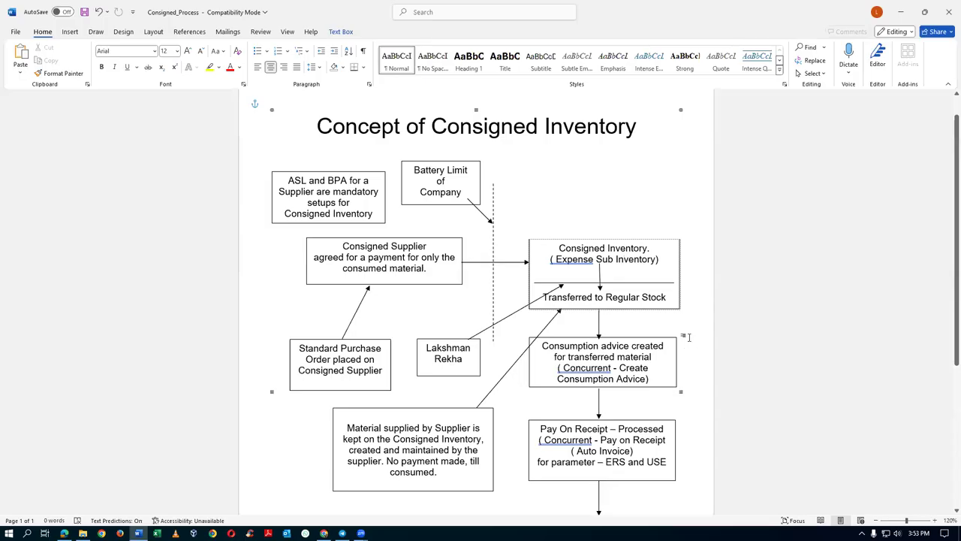
left_click_drag(609, 248, 625, 258)
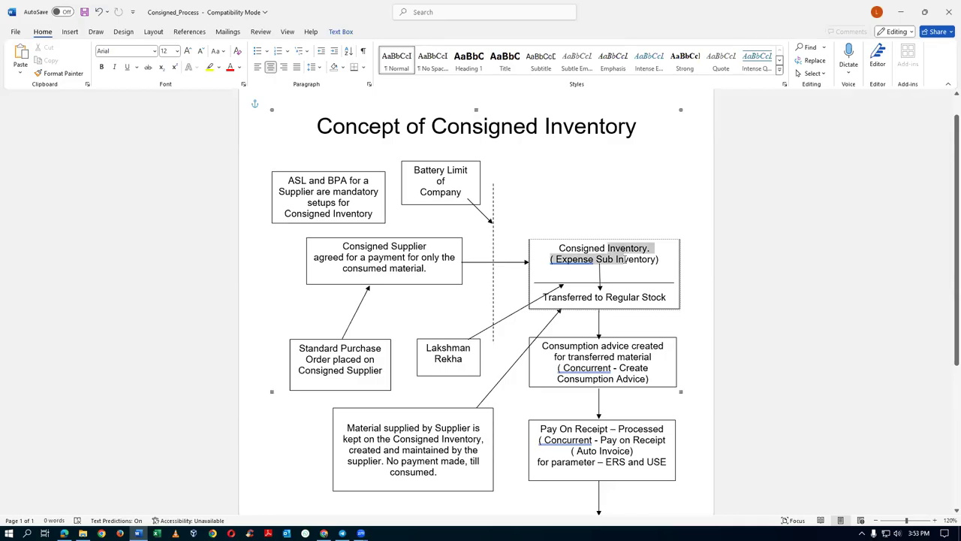
left_click(608, 299)
left_click_drag(568, 301, 653, 303)
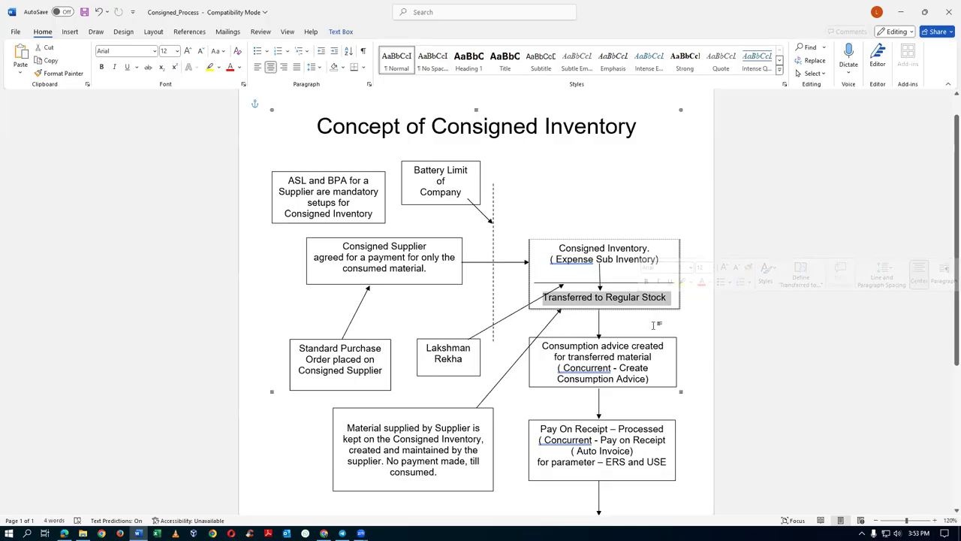
left_click(654, 324)
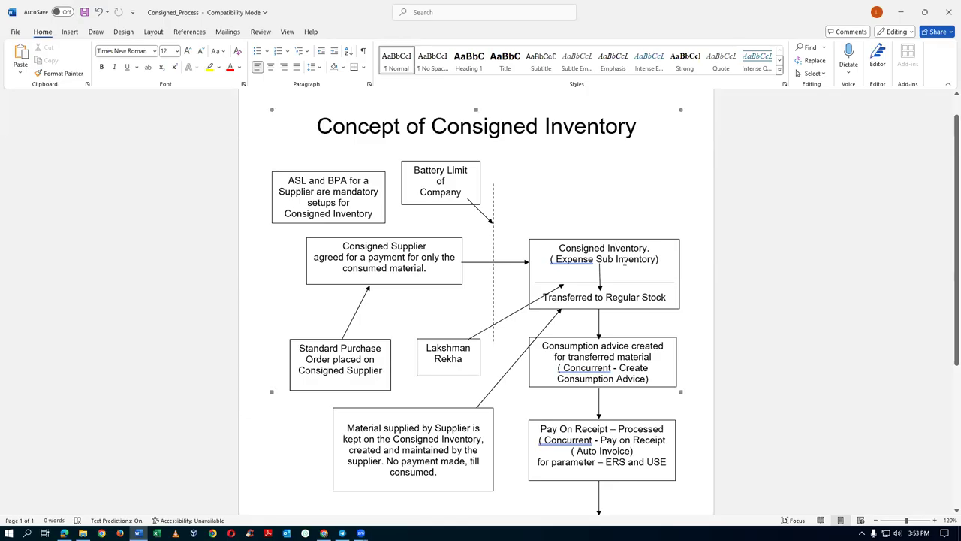
left_click_drag(619, 246, 625, 261)
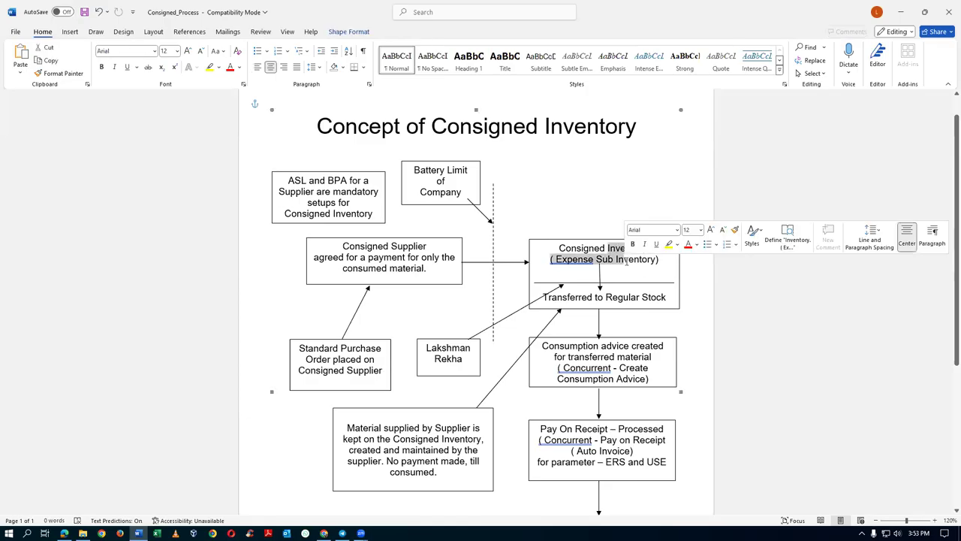
left_click(622, 299)
left_click_drag(554, 344, 612, 382)
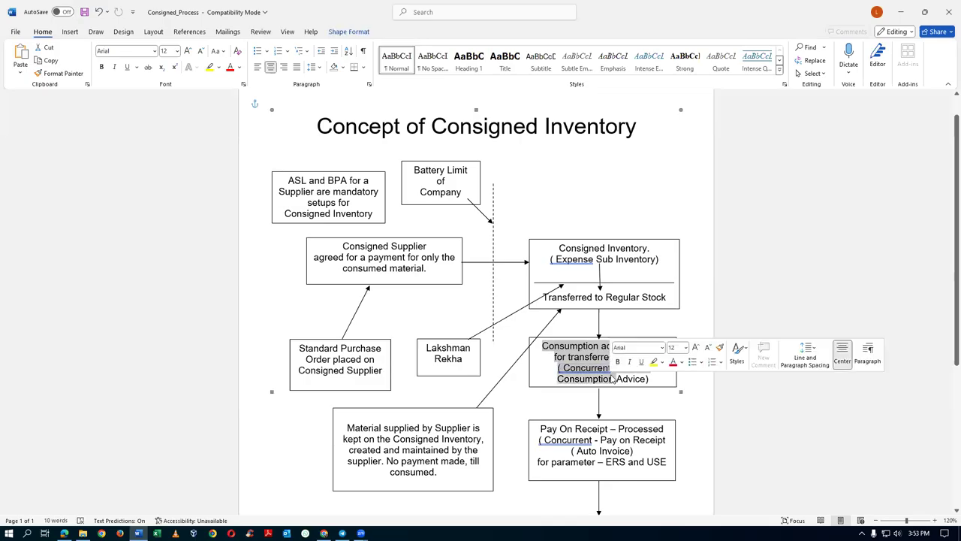
left_click(628, 259)
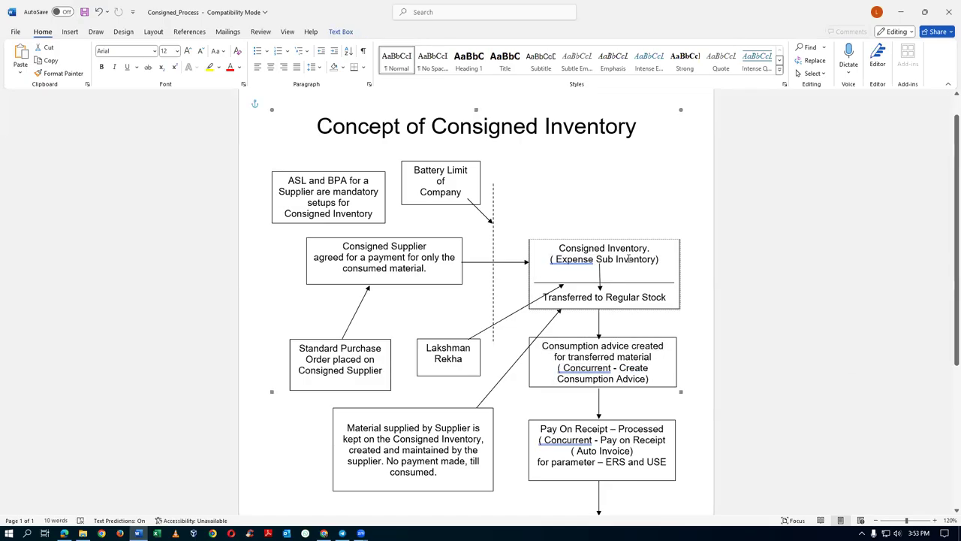
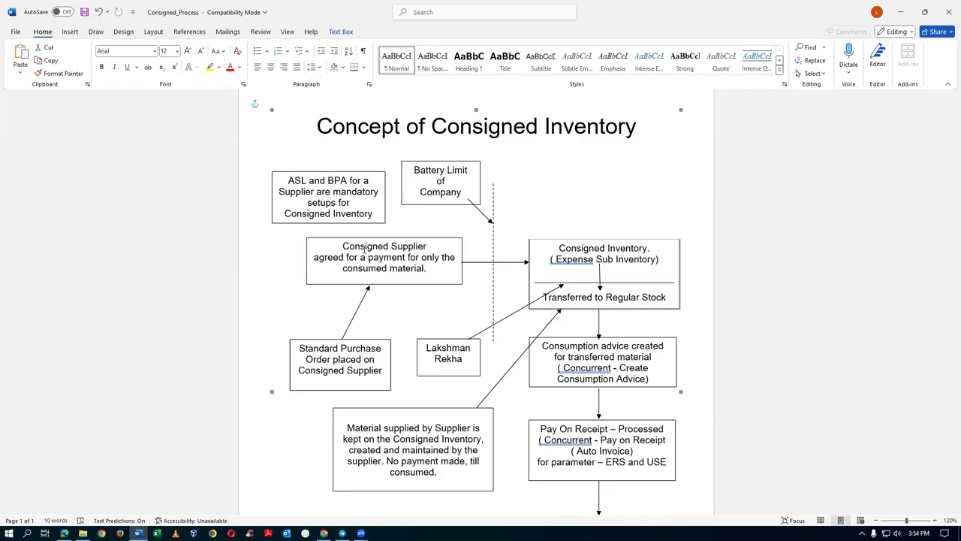
Highlight the consigned supplier's pay-on-consumption note in the Word diagram, then return to Oracle.
left_click_drag(365, 248, 397, 272)
key("alt+Tab")
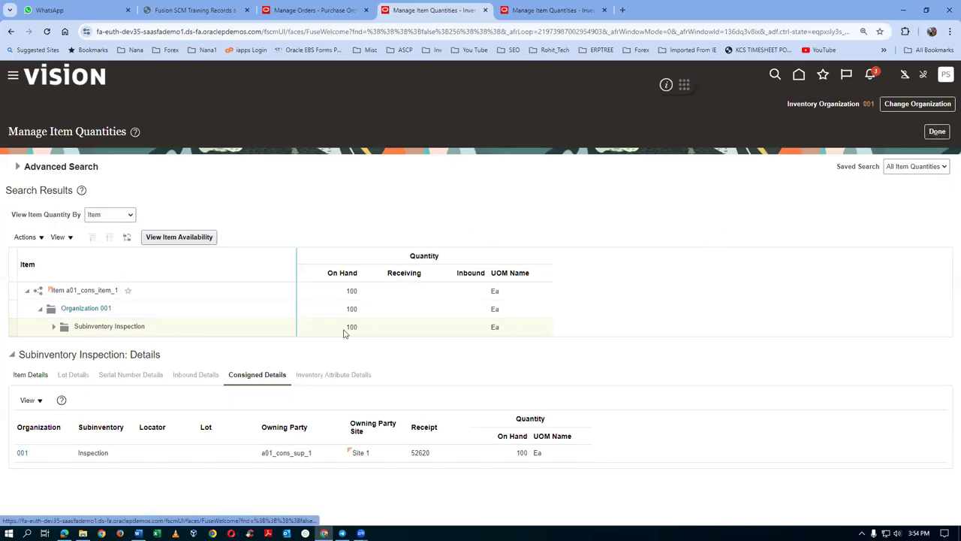
Close Manage Item Quantities, show the inventory task list, then return to the Word diagram.
left_click(239, 331)
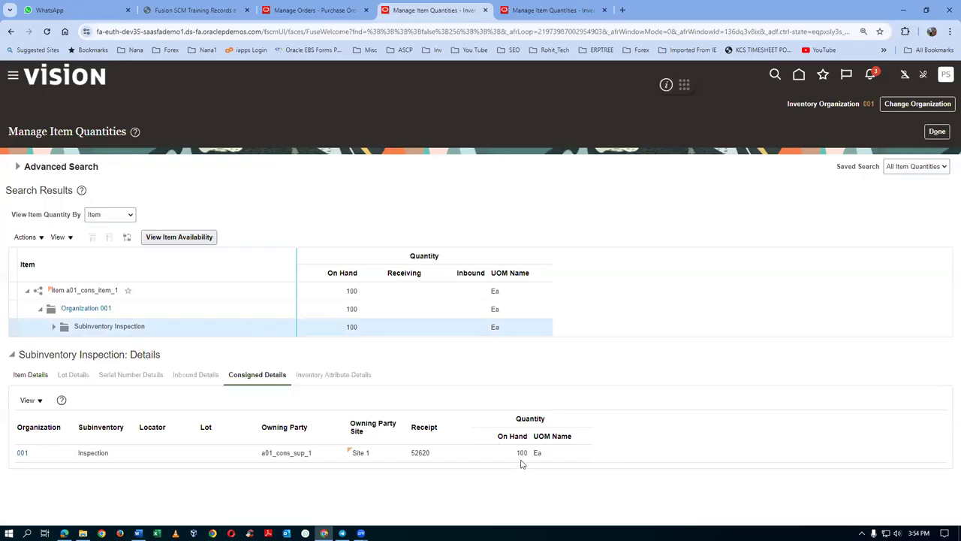
left_click(937, 132)
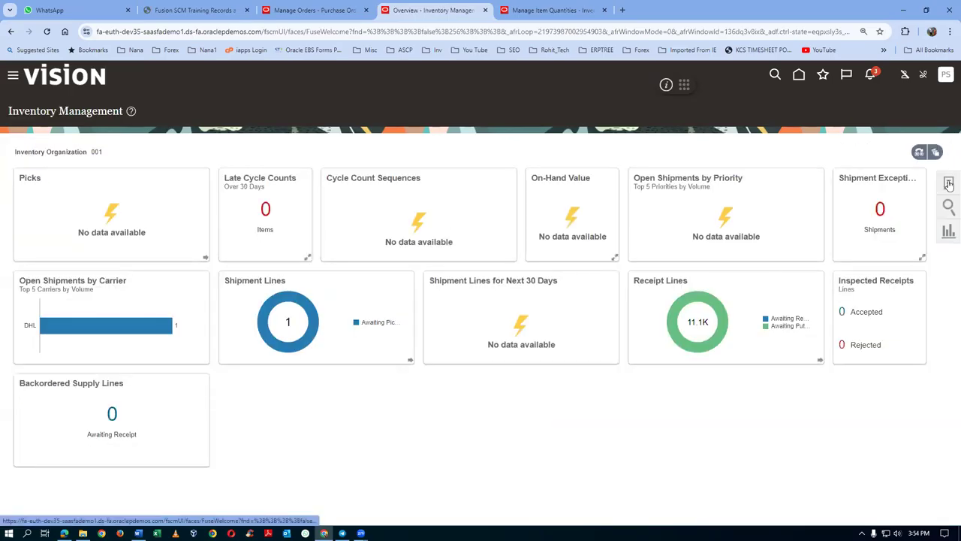
left_click(949, 184)
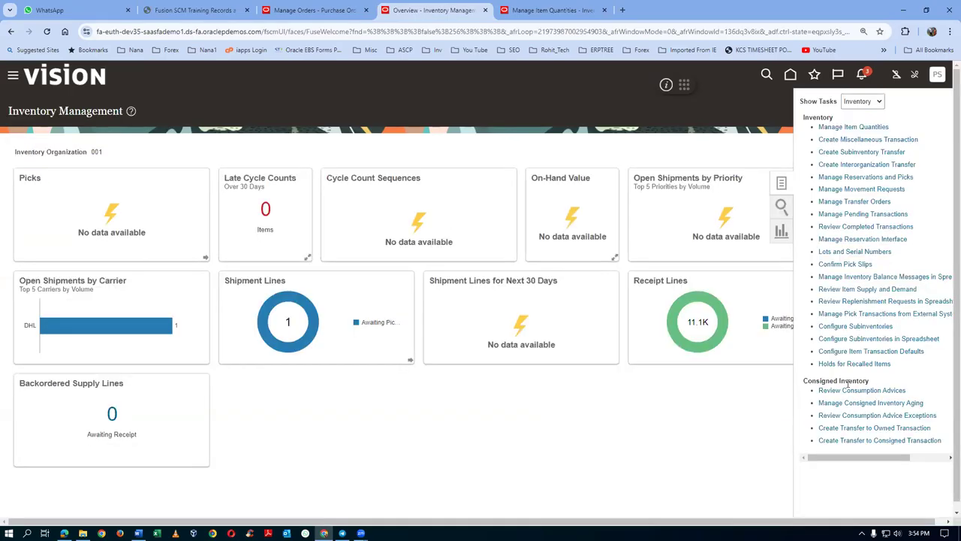
left_click(855, 430)
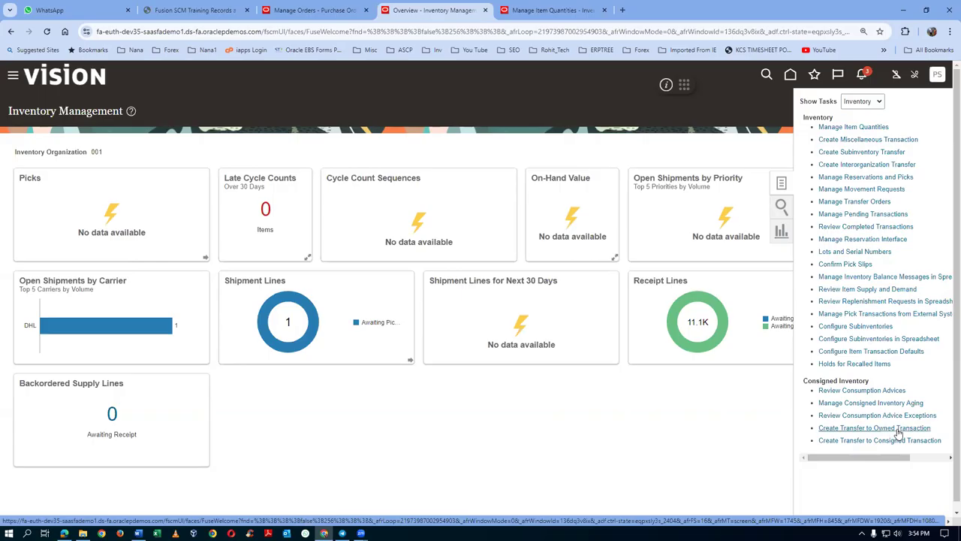
key("alt+Tab")
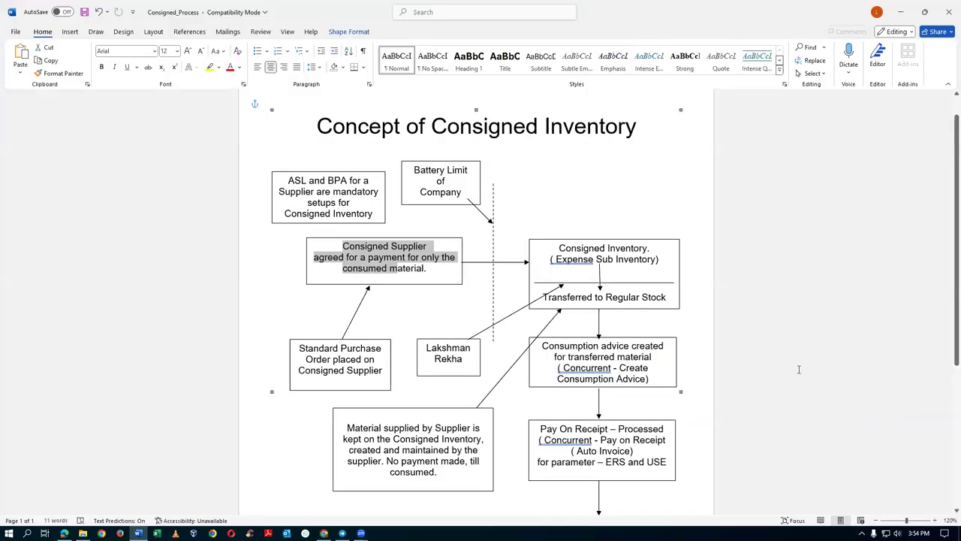
Highlight the Consigned Inventory and 'Transferred to Regular Stock' diagram steps, then return to Oracle.
left_click_drag(621, 248, 642, 298)
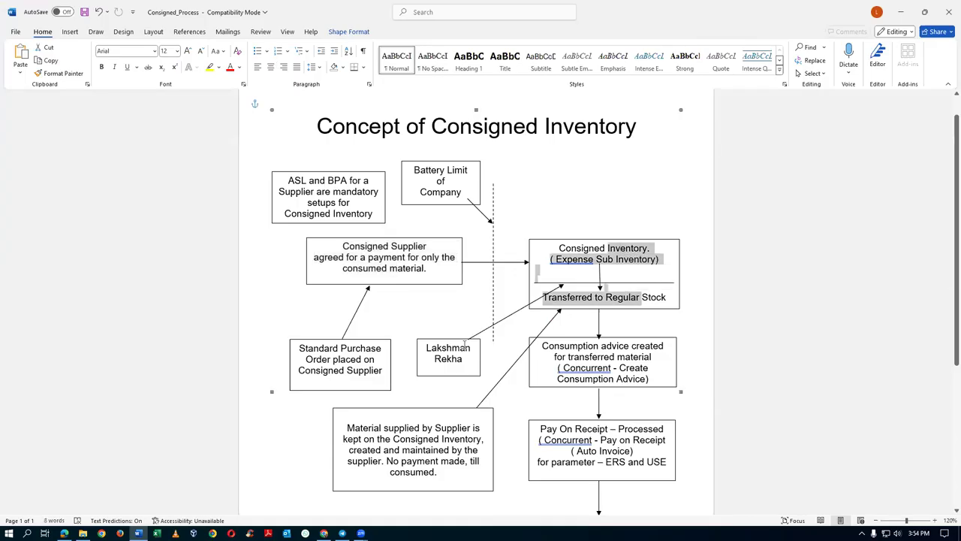
left_click(623, 268)
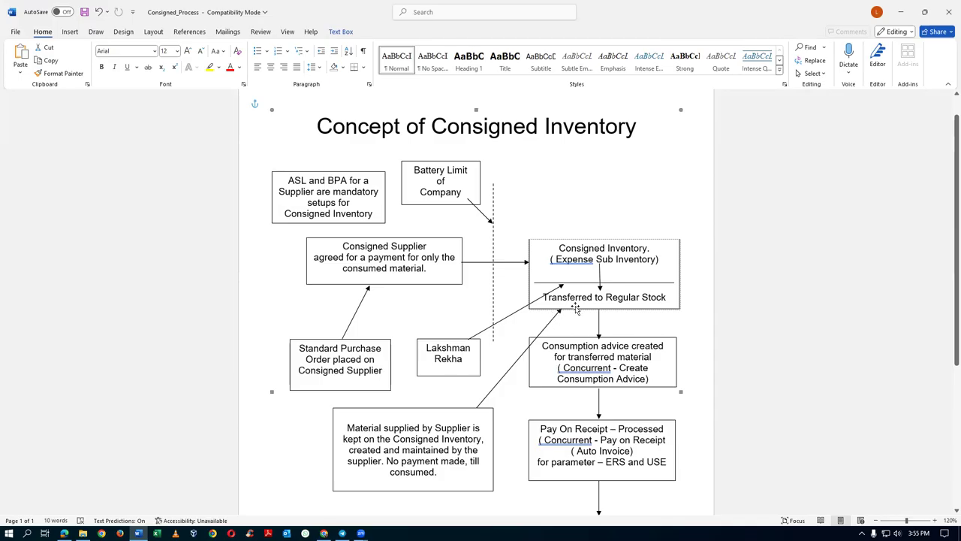
left_click_drag(568, 301, 634, 304)
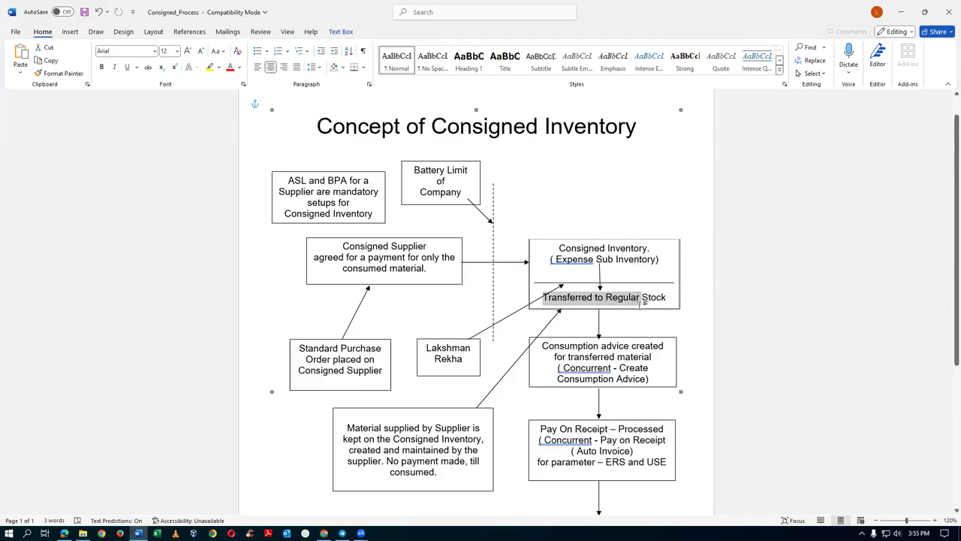
key("alt+Tab")
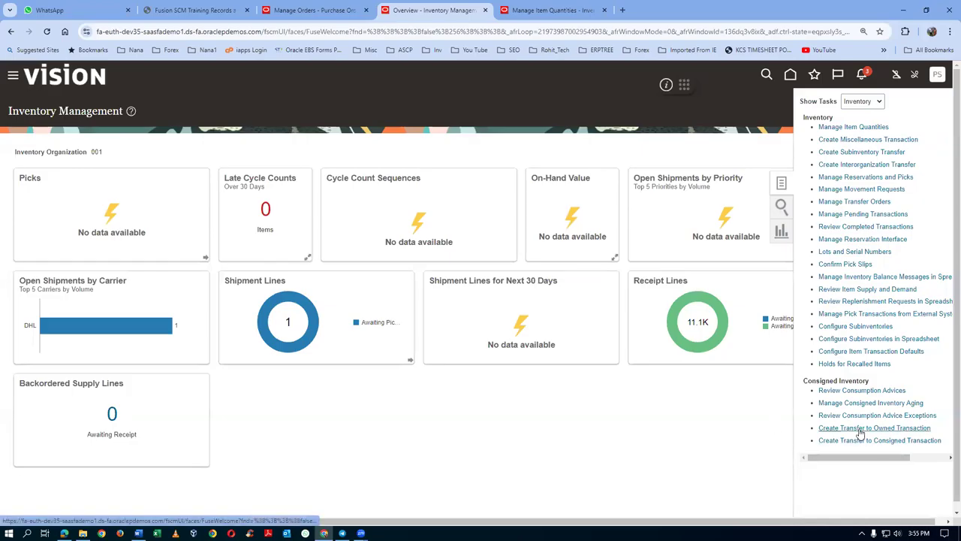
Create a transfer-to-owned transaction line for a01_cons_item_1, Site 1, Inspection subinventory.
left_click(859, 428)
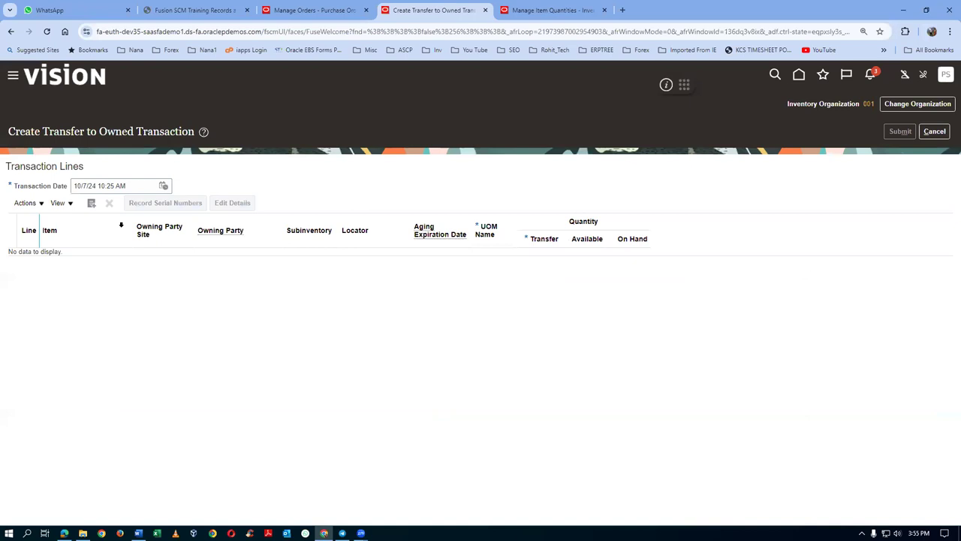
left_click(91, 203)
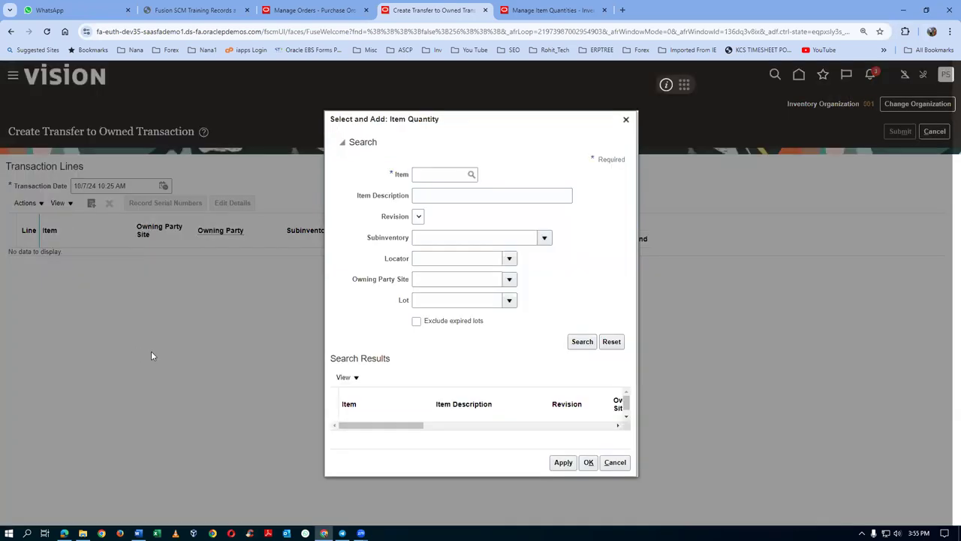
left_click(420, 177)
type("a01")
key("Tab")
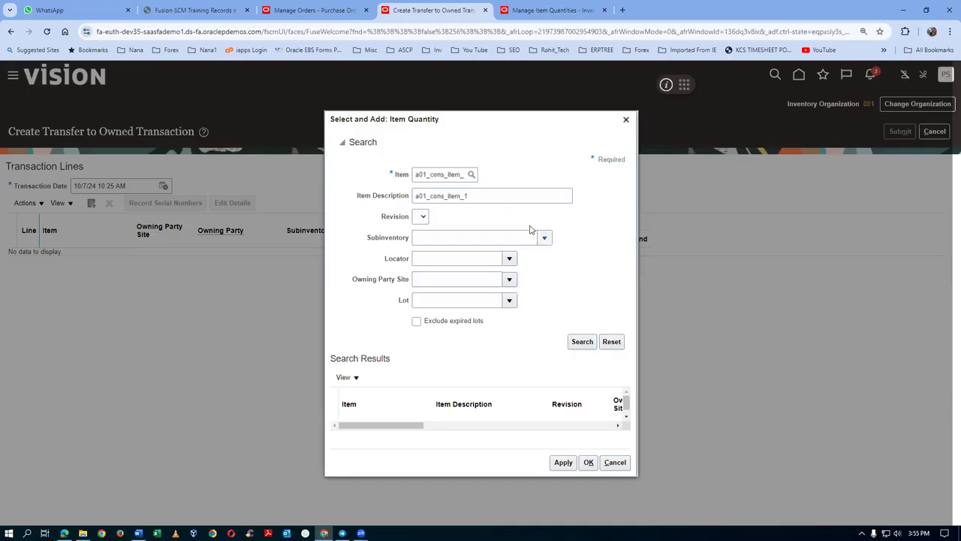
left_click(587, 343)
left_click(422, 425)
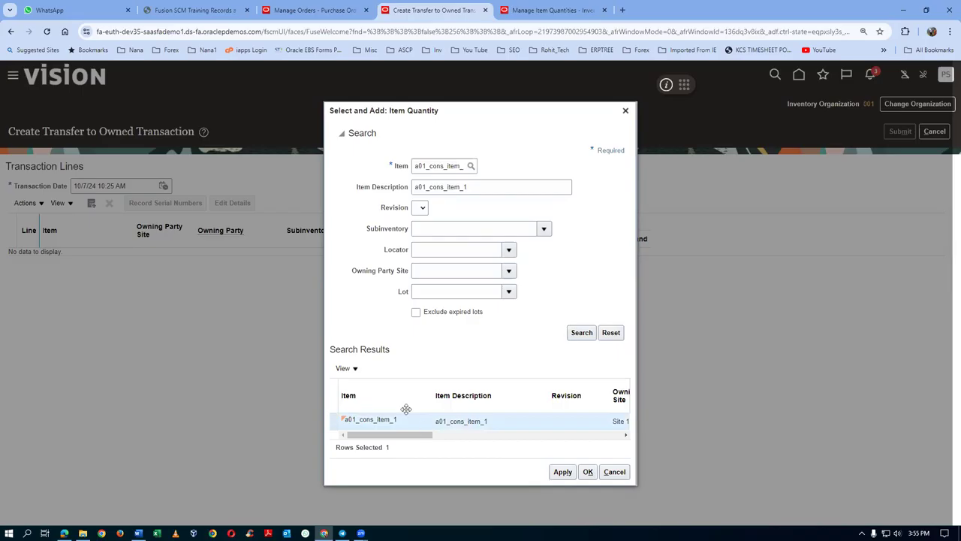
left_click_drag(389, 437, 465, 438)
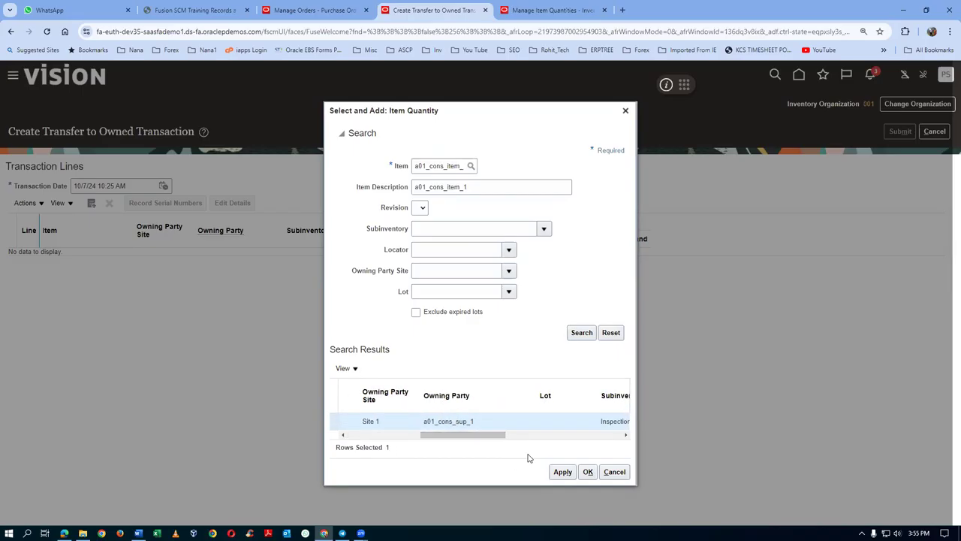
left_click(563, 471)
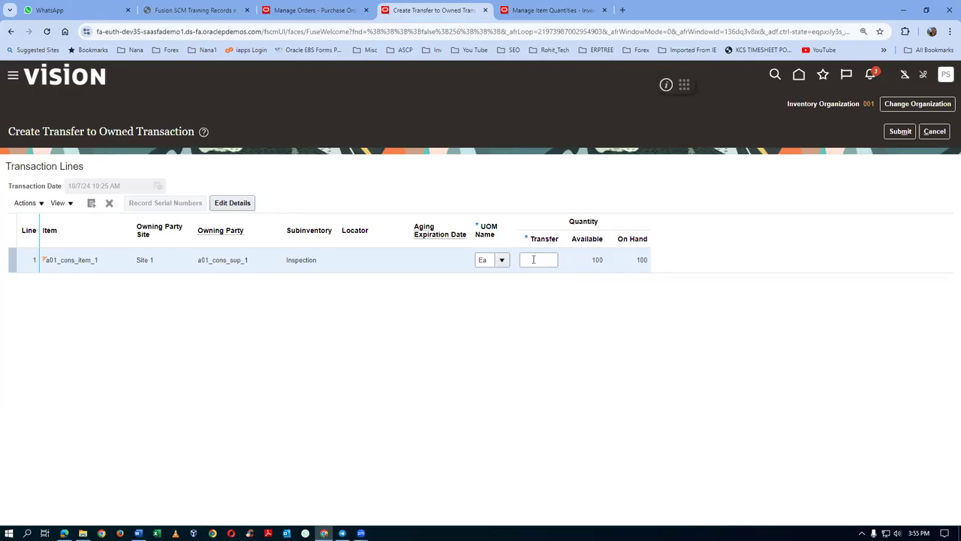
Submit a 20 Ea transfer to owned stock, acknowledge the confirmation, and open Manage Item Quantities.
left_click(533, 259)
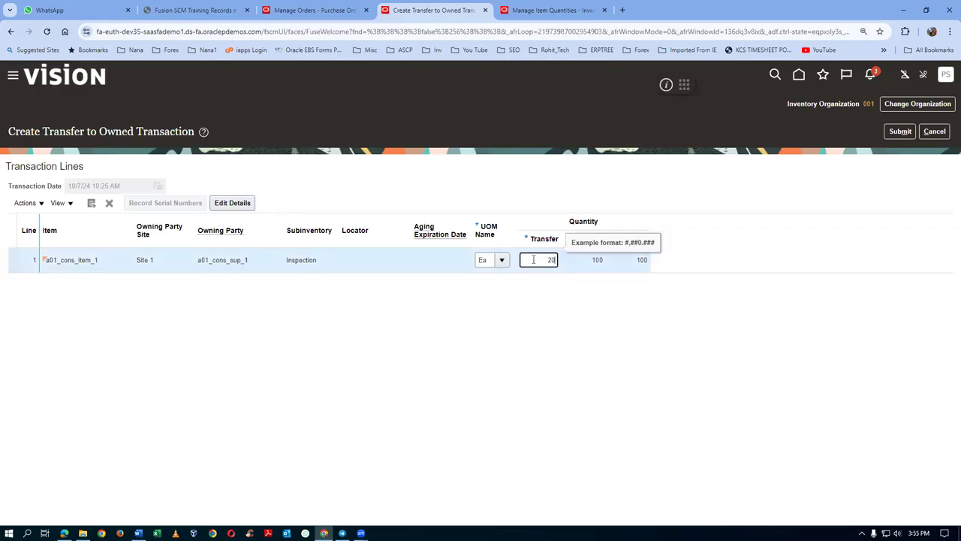
left_click(552, 319)
left_click(608, 321)
left_click(901, 131)
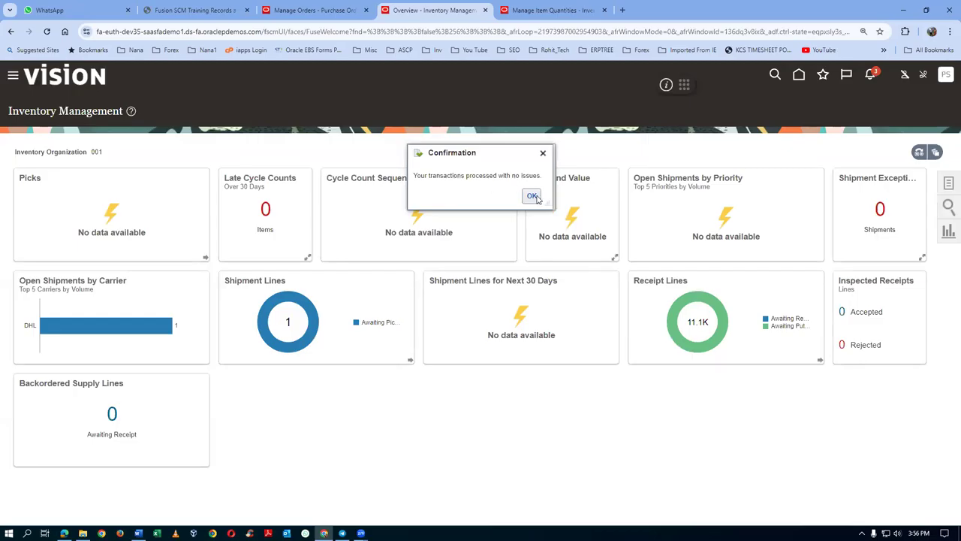
left_click(531, 197)
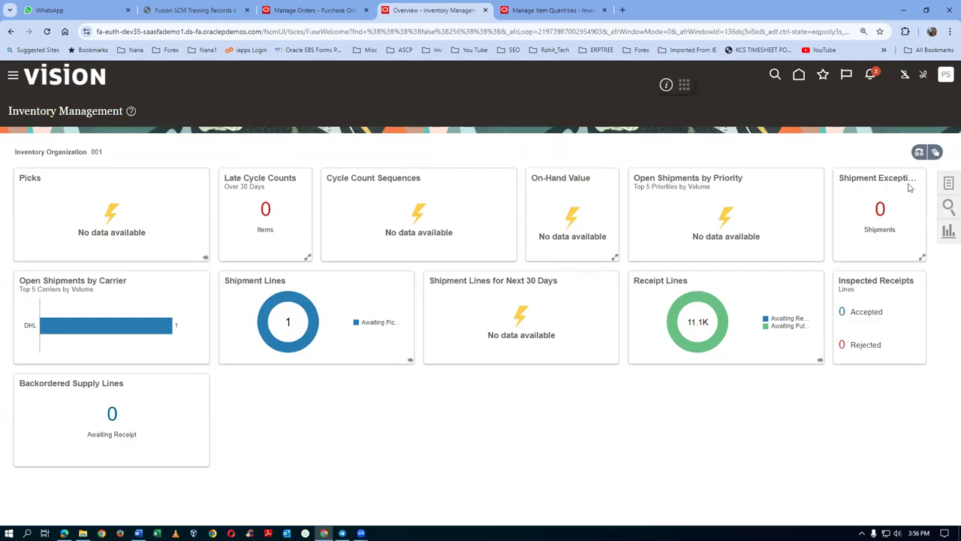
left_click(948, 184)
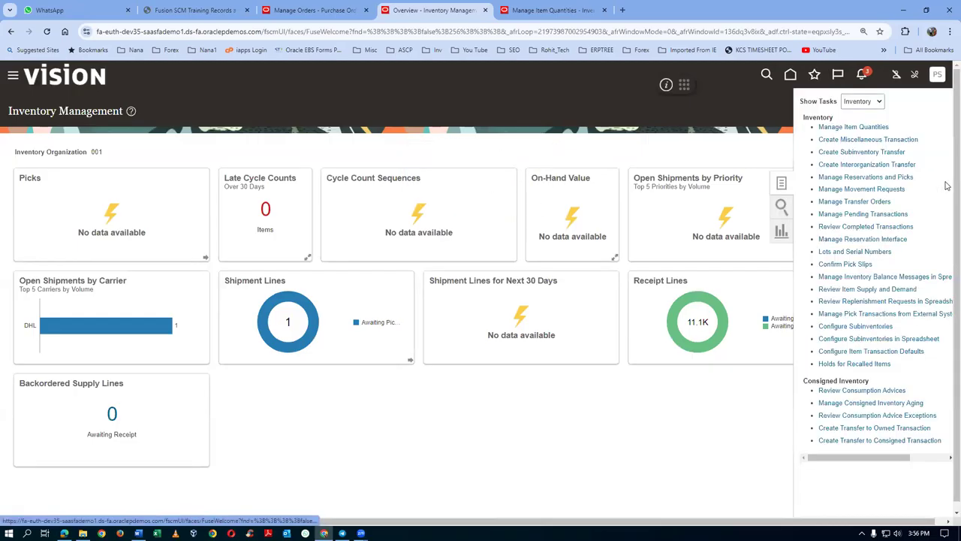
left_click(879, 128)
Search quantities for item a01_cons_item_1 and browse Organization 001's subinventory tree.
left_click(141, 198)
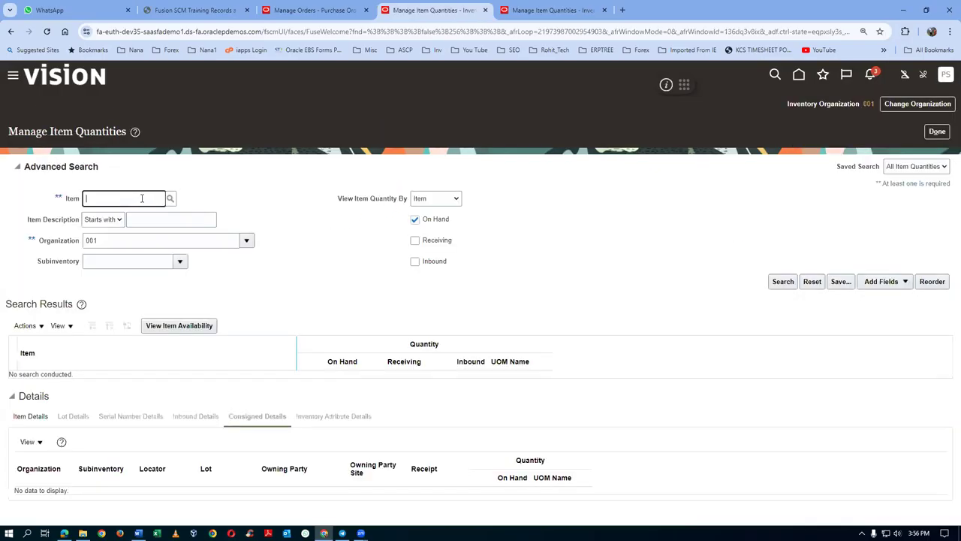
type("a01")
key("Tab")
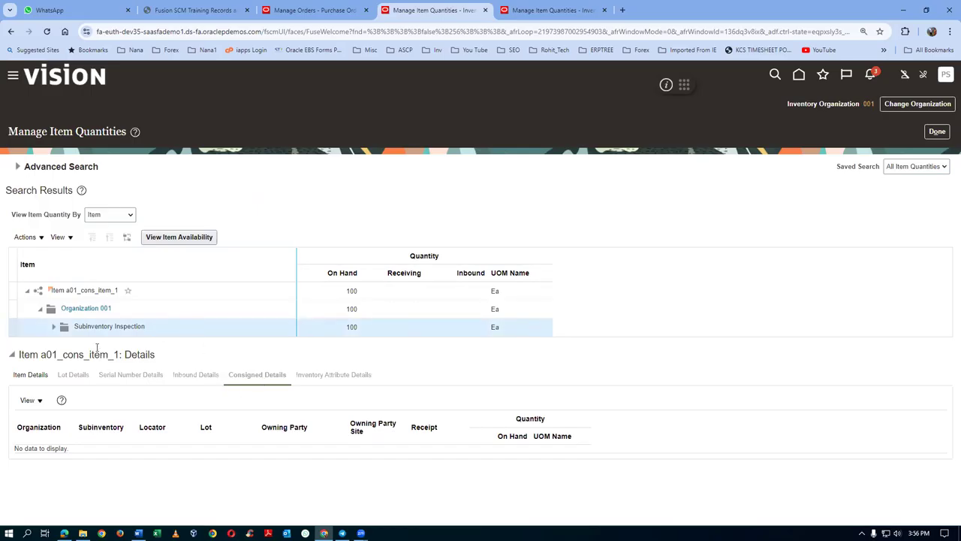
left_click(54, 326)
left_click(41, 309)
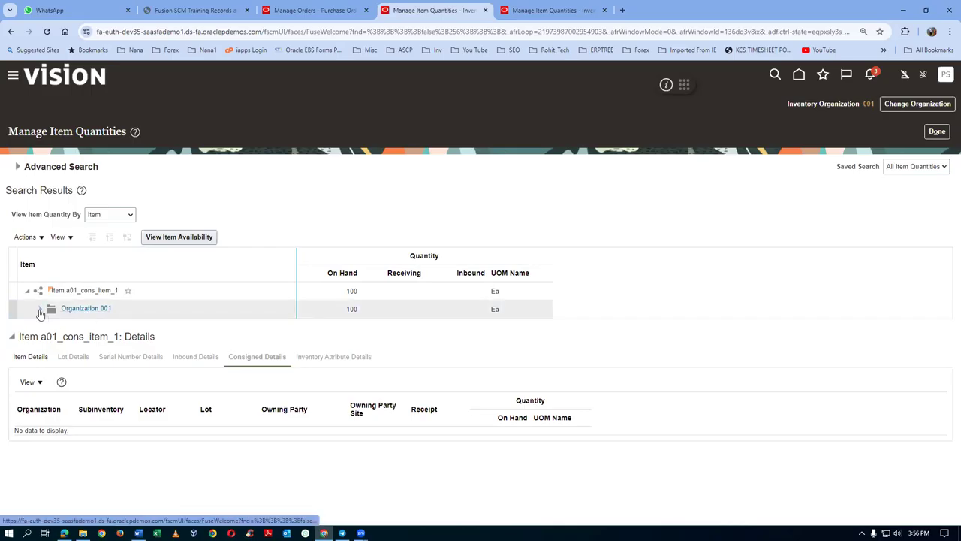
left_click(40, 309)
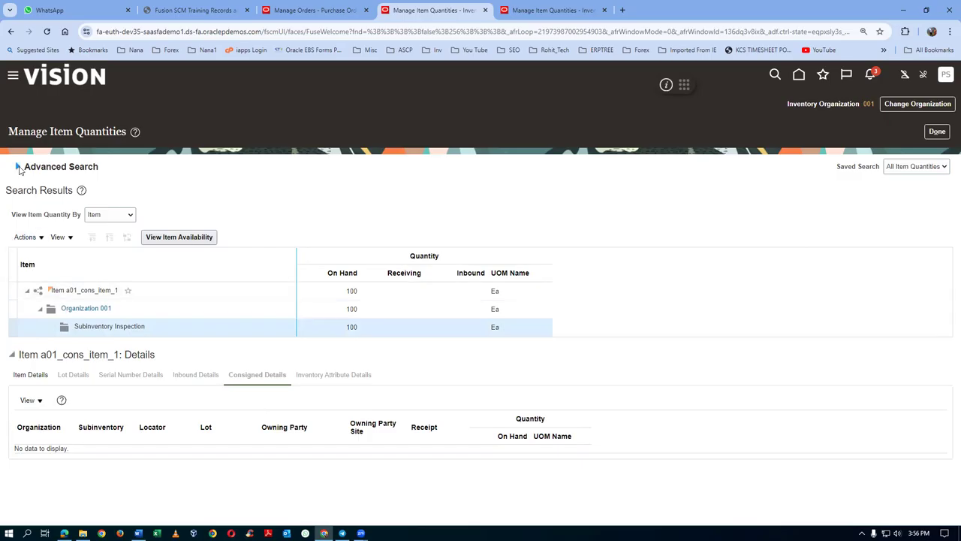
Rerun the search from Advanced Search, view Item Details, and collapse the item node.
left_click(18, 166)
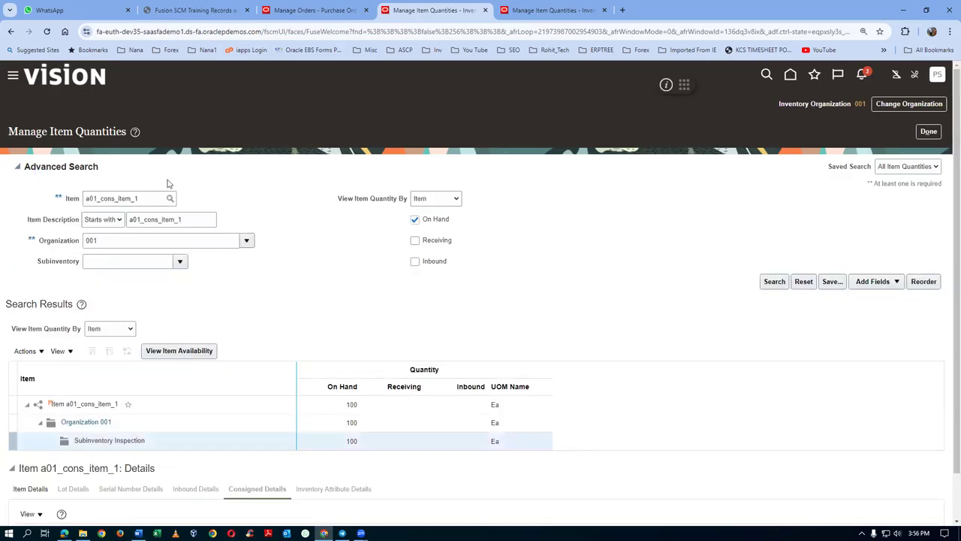
left_click(783, 283)
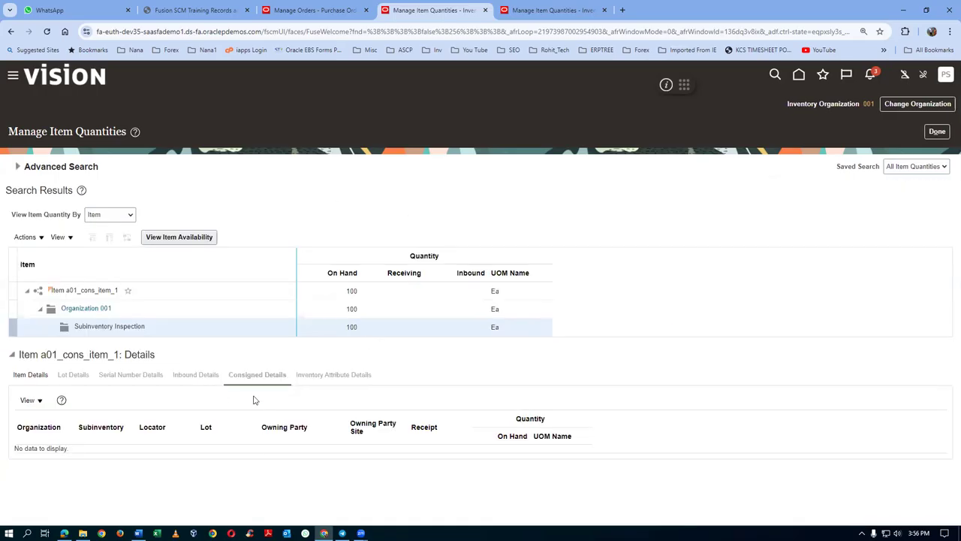
left_click(22, 376)
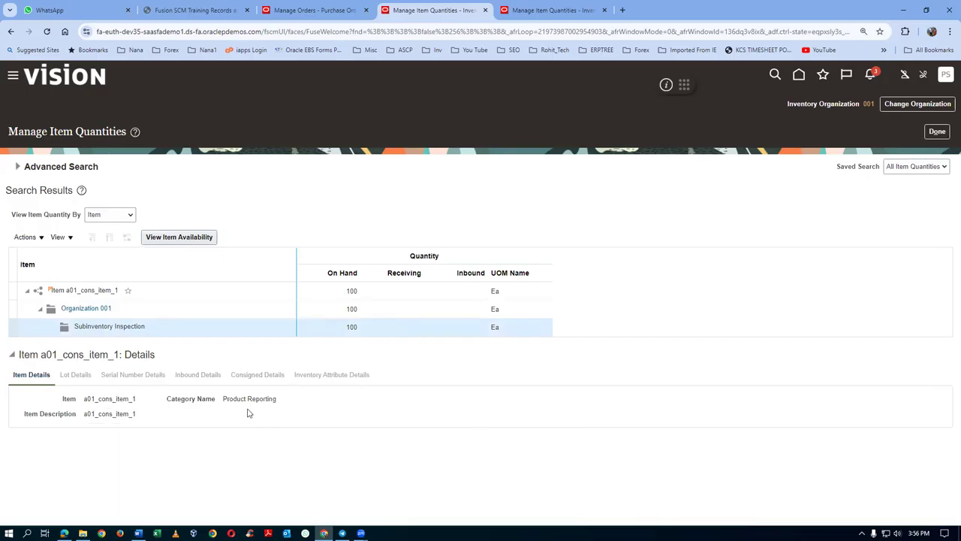
left_click(28, 291)
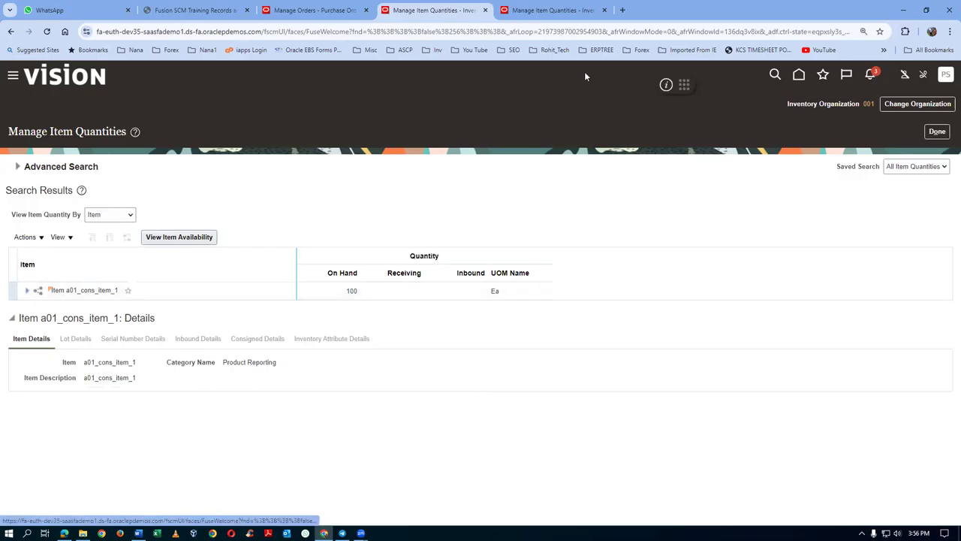
In a duplicated tab, open Manage Item Quantities and search for a01_cons_item_1.
right_click(425, 9)
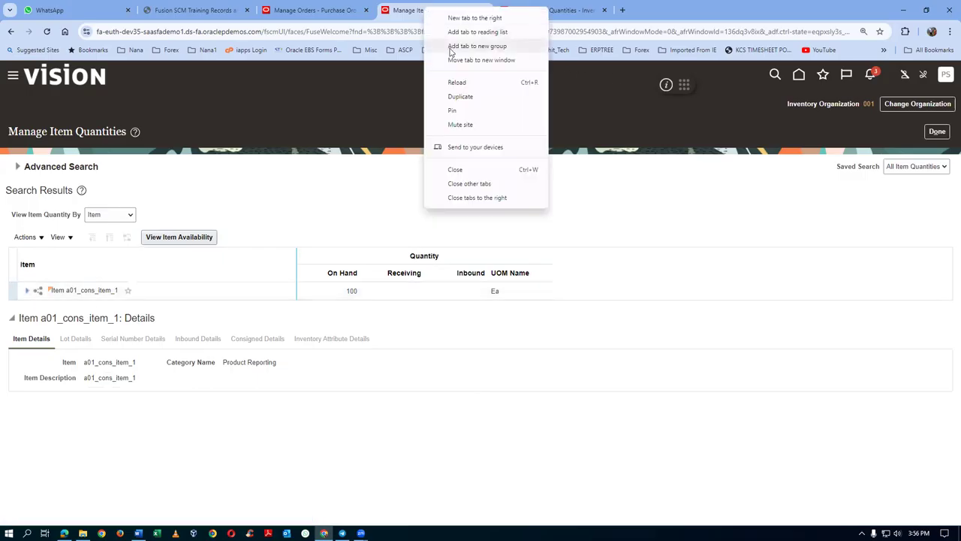
left_click(455, 101)
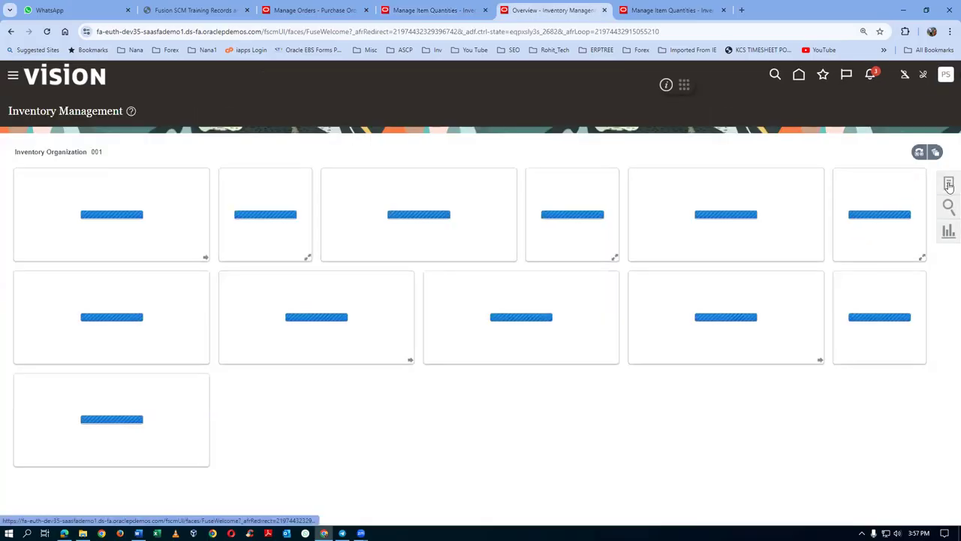
left_click(949, 185)
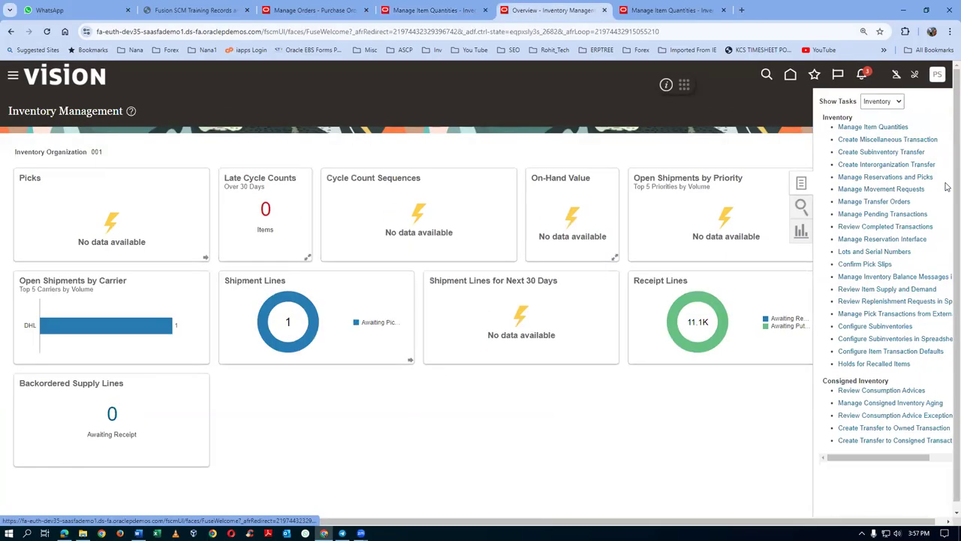
left_click(860, 128)
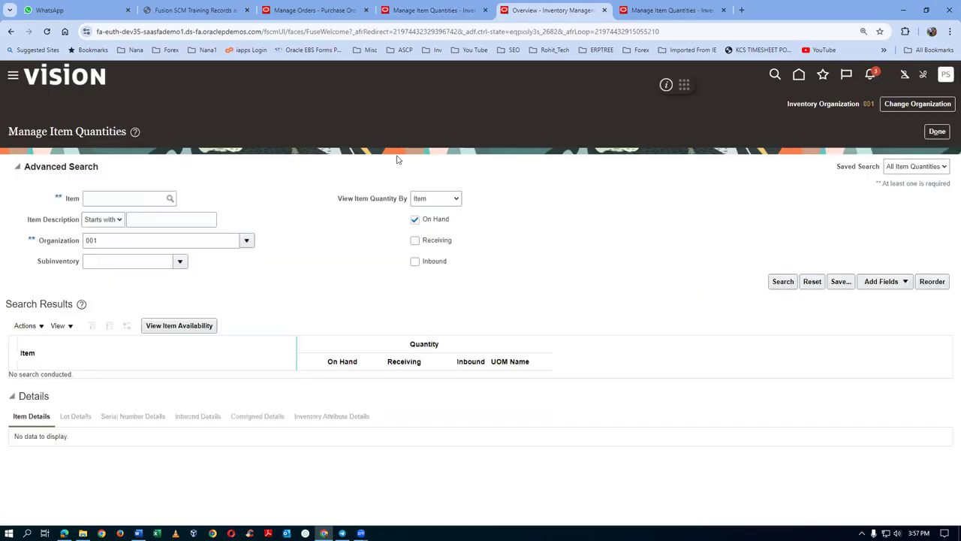
left_click(89, 200)
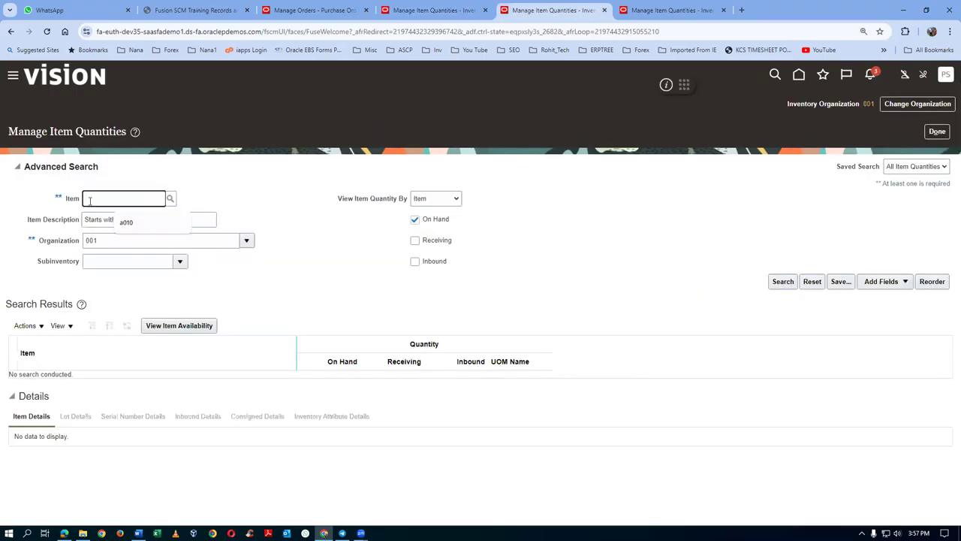
type("a01")
key("Tab")
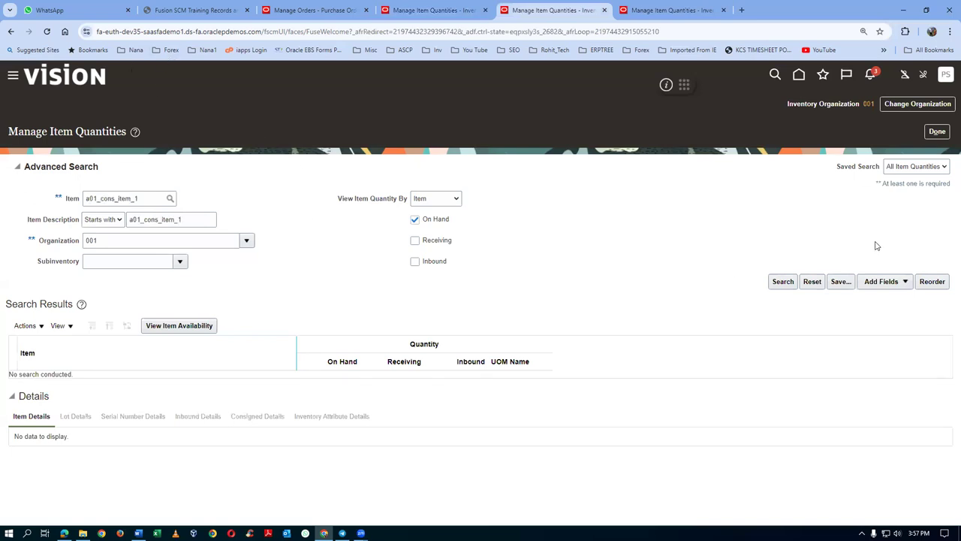
left_click(784, 281)
Check Inspection's consigned details show 80 Ea, then close the other quantities tab with Done.
left_click(27, 291)
left_click(39, 311)
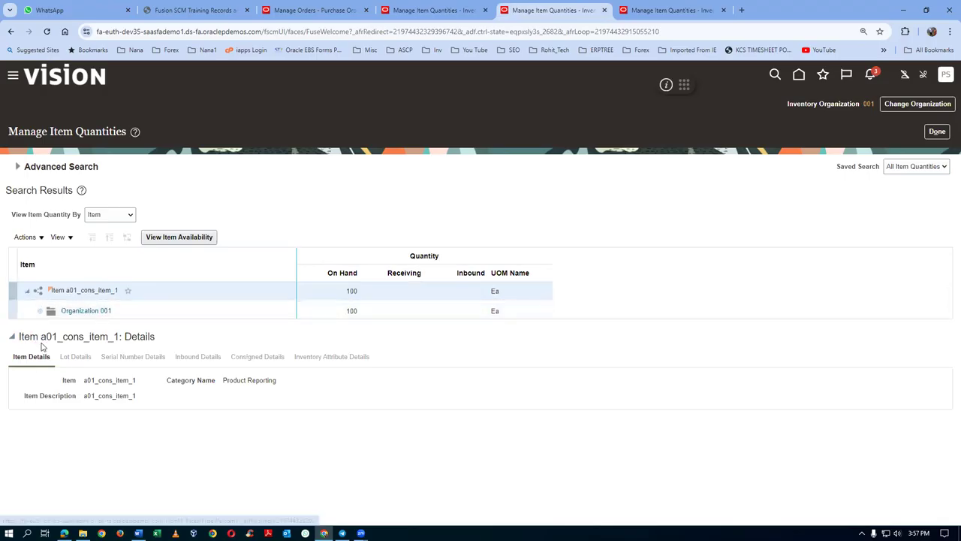
left_click(117, 326)
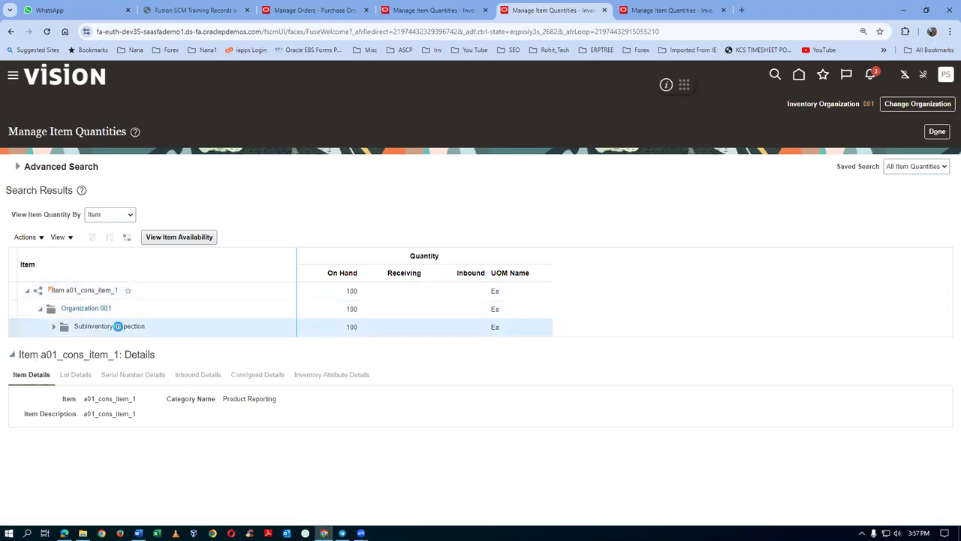
left_click(261, 379)
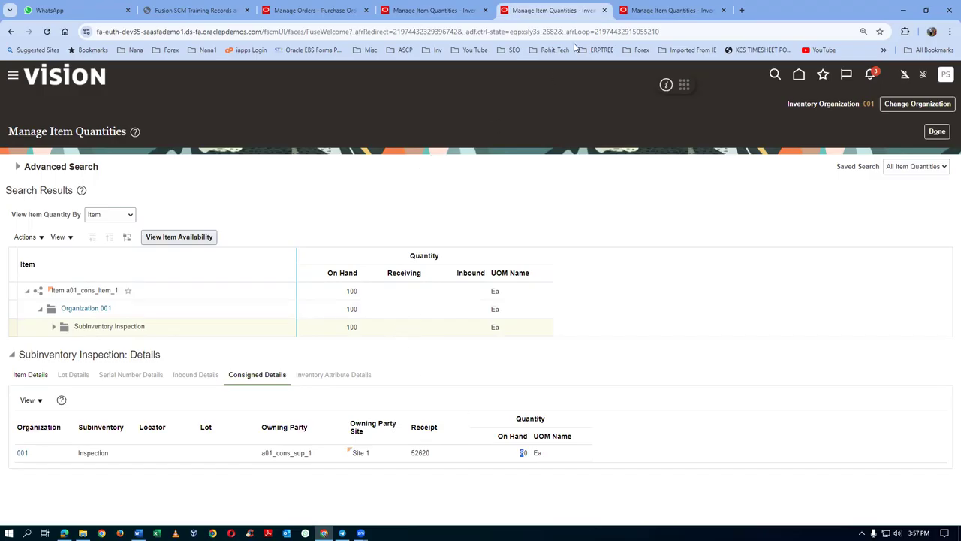
left_click(676, 13)
left_click(928, 134)
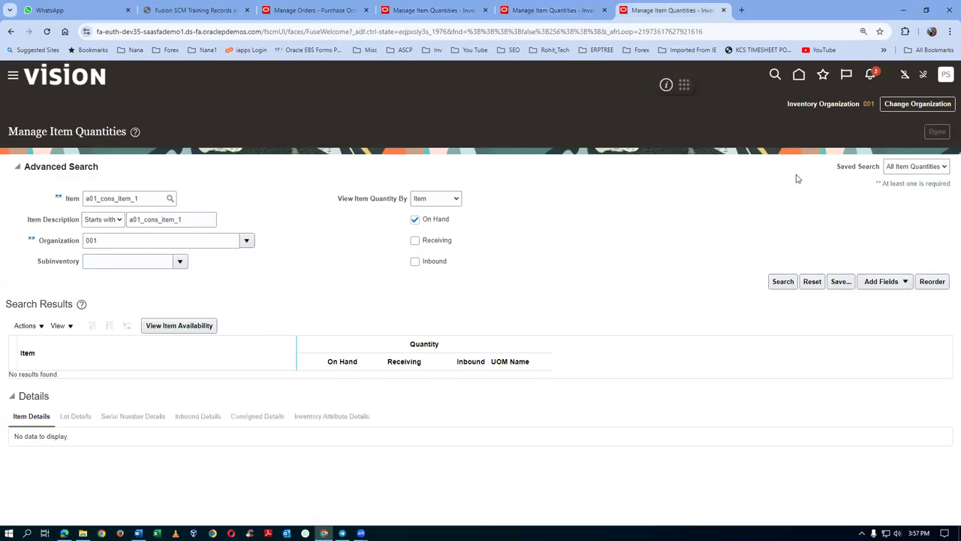
From the home page, scroll to the Tools area and open the Scheduled Processes tile.
left_click(799, 76)
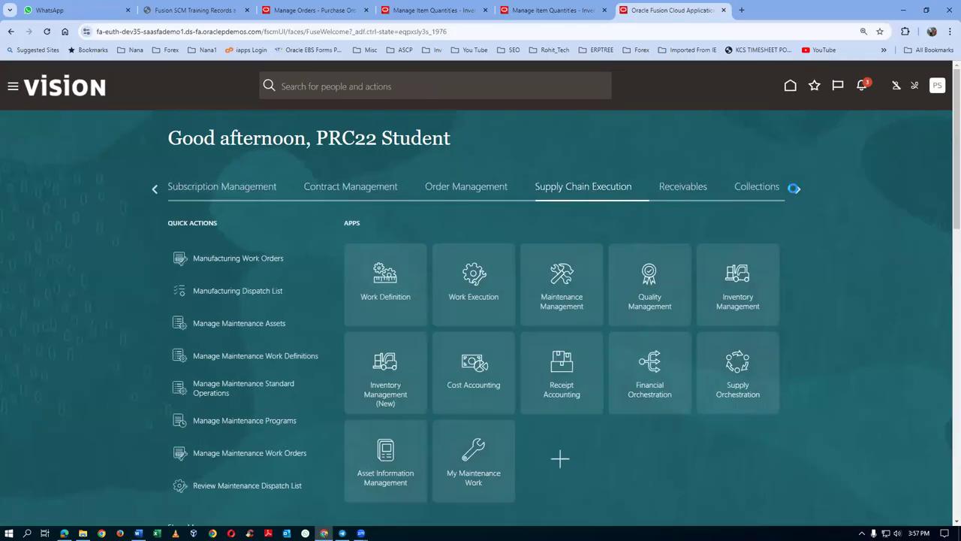
left_click(797, 190)
left_click(797, 189)
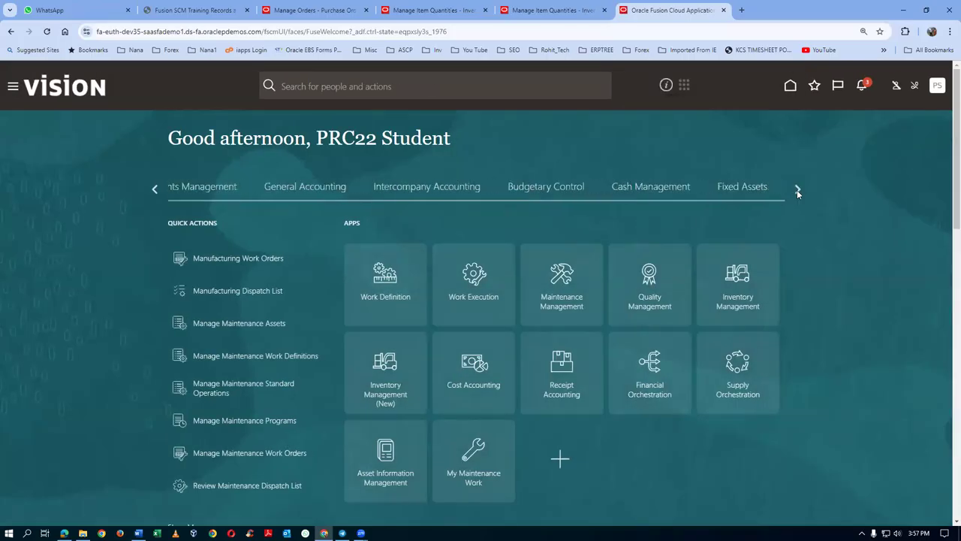
left_click(797, 189)
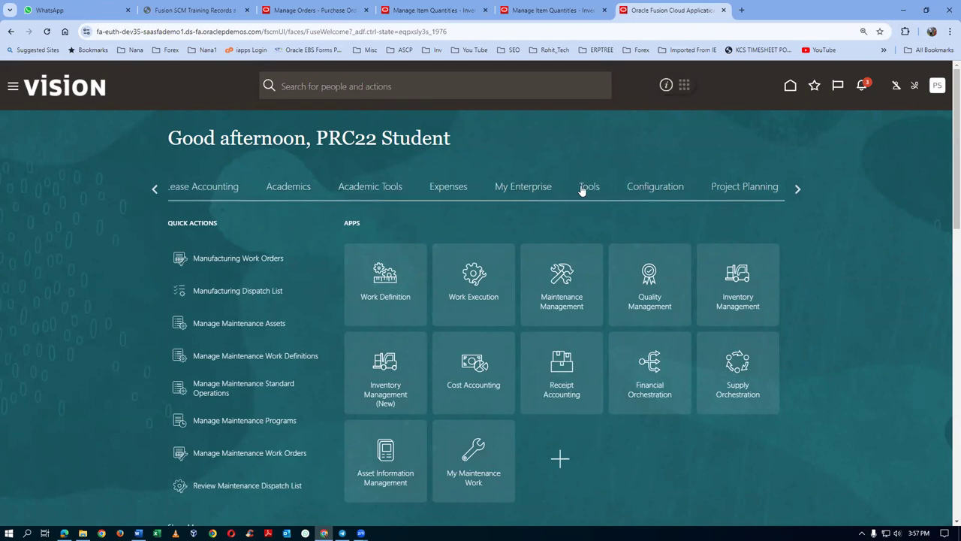
left_click(584, 187)
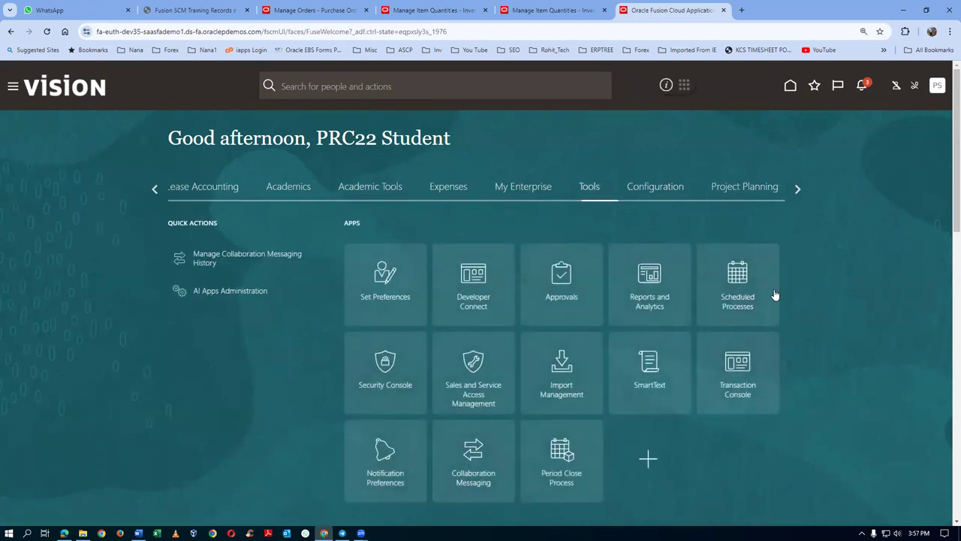
left_click(775, 294)
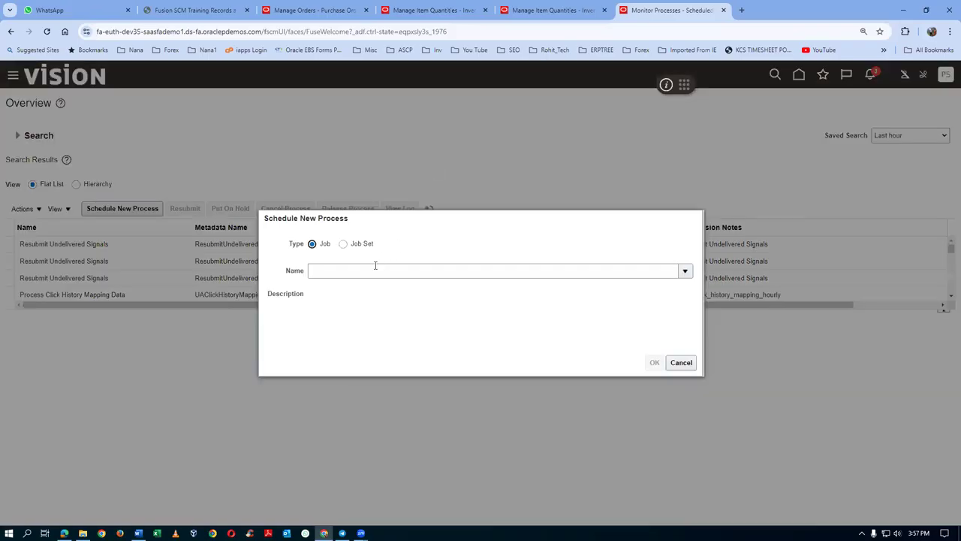
Choose Create Consumption Advice as the scheduled job to run.
left_click(366, 268)
type("create cons")
key("Tab")
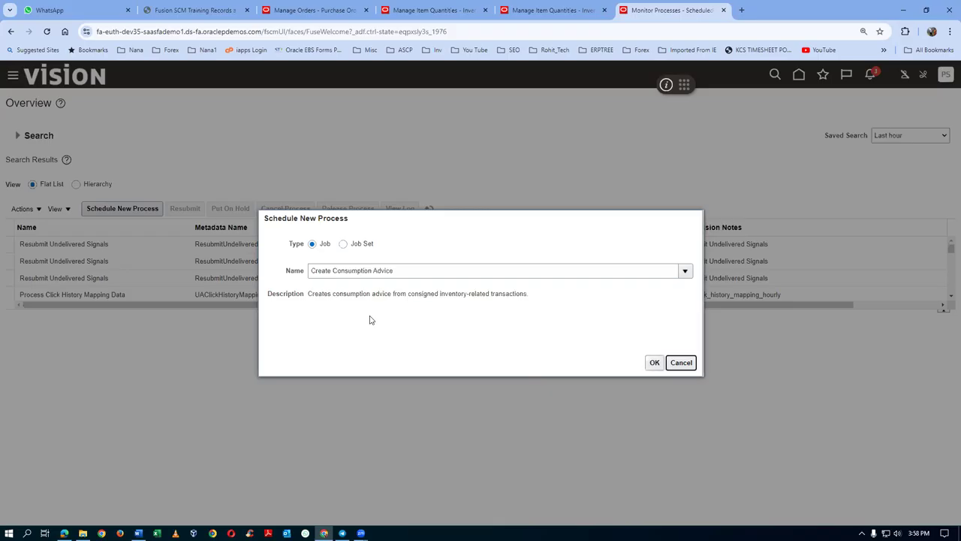
left_click(654, 362)
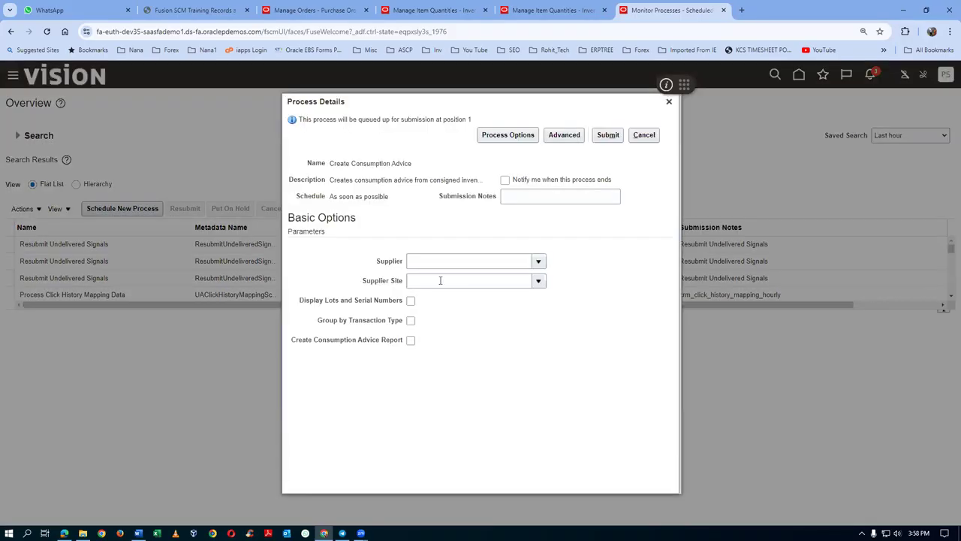
Set supplier a01_cons_sup_1 and supplier site Site 1.
left_click(448, 259)
type("a01")
key("Tab")
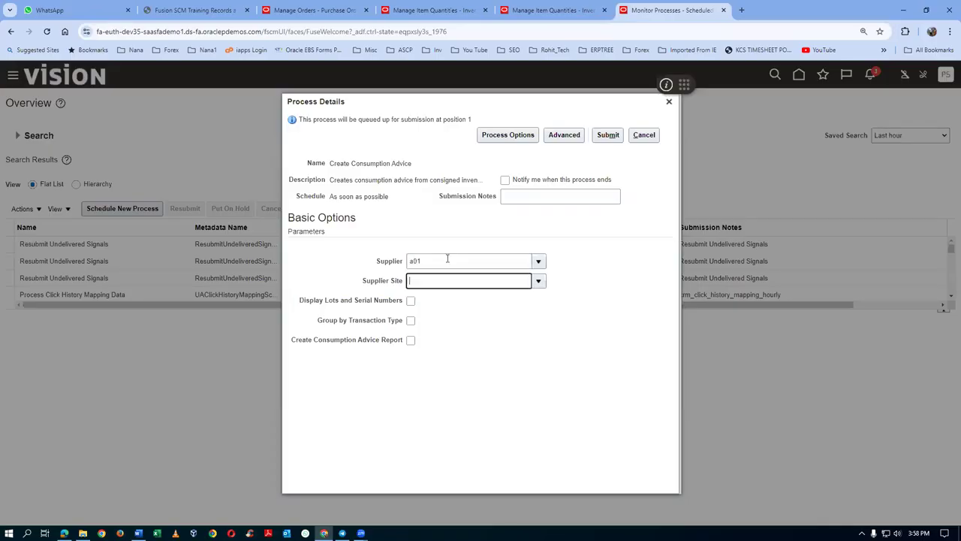
left_click(538, 281)
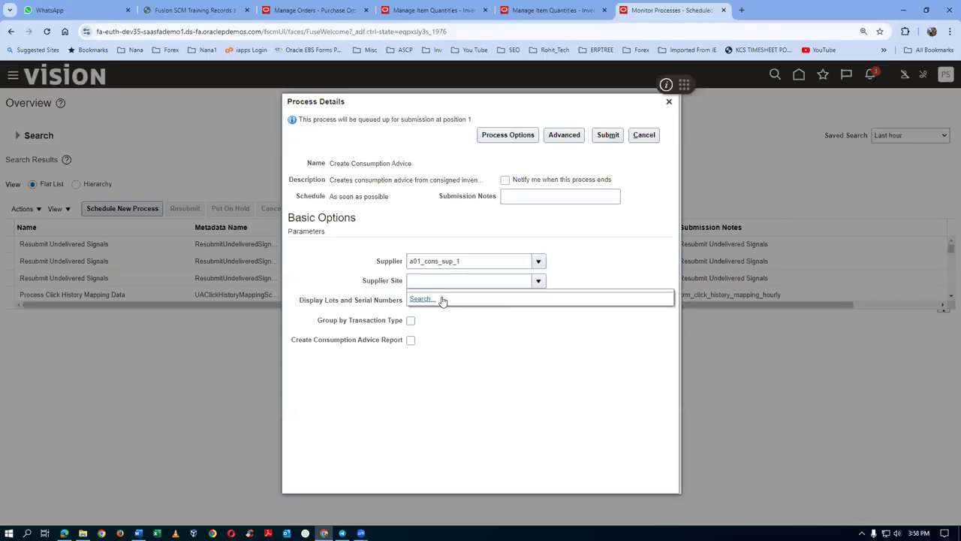
left_click(437, 296)
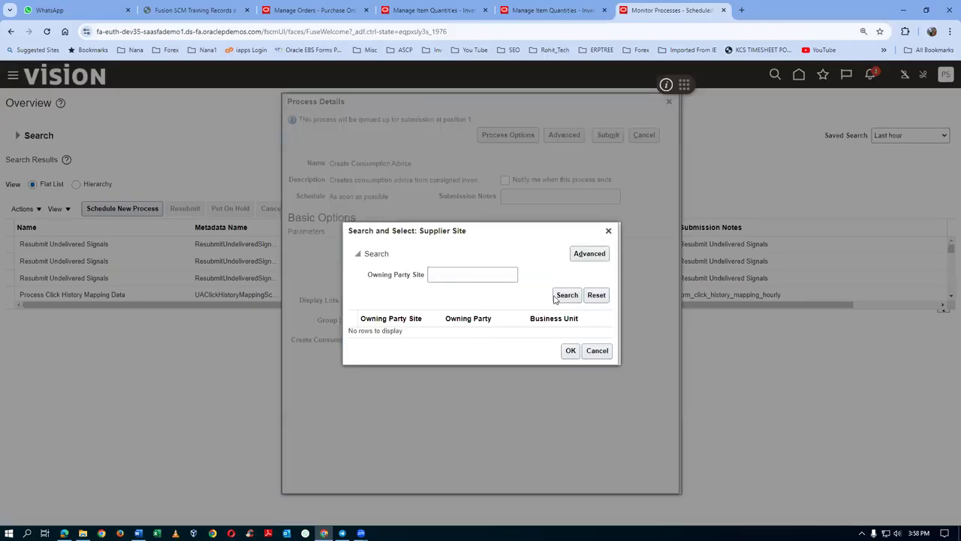
left_click(565, 296)
left_click(500, 334)
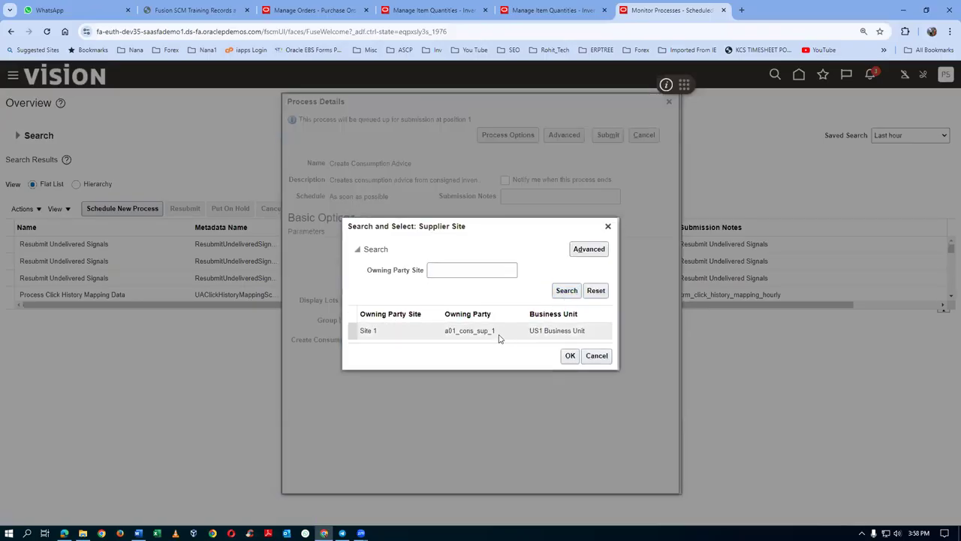
left_click(568, 356)
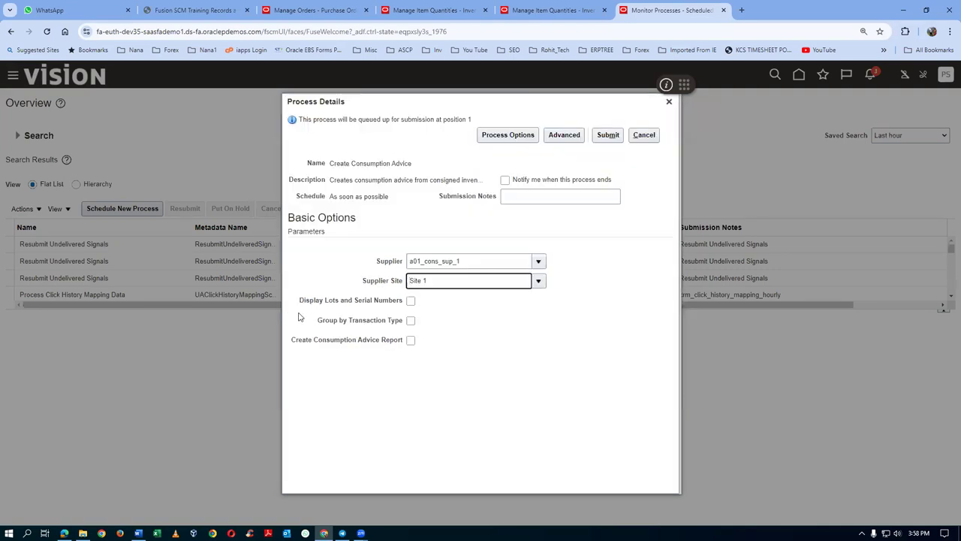
Enable lots/serials, group by transaction type and report generation, then submit the process.
left_click(411, 300)
left_click(410, 321)
left_click(410, 339)
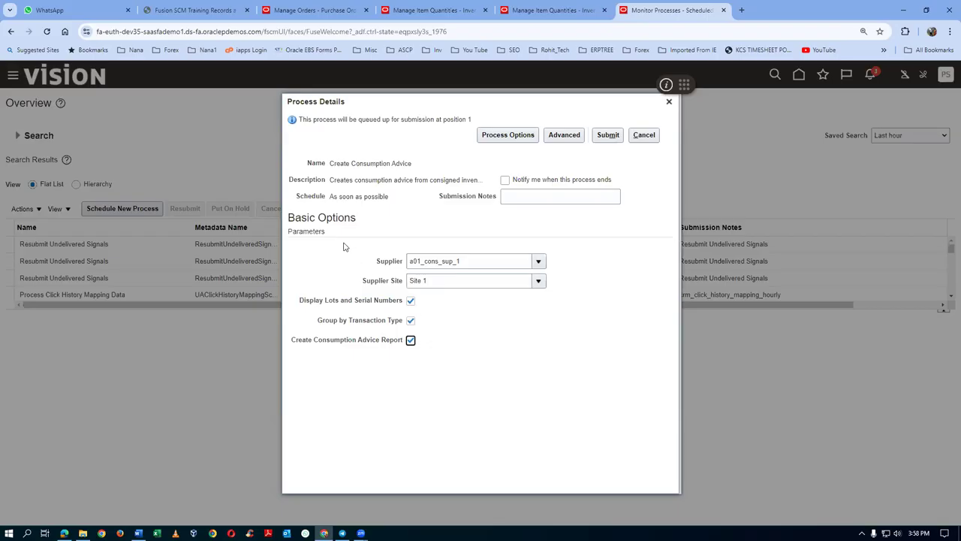
left_click(610, 137)
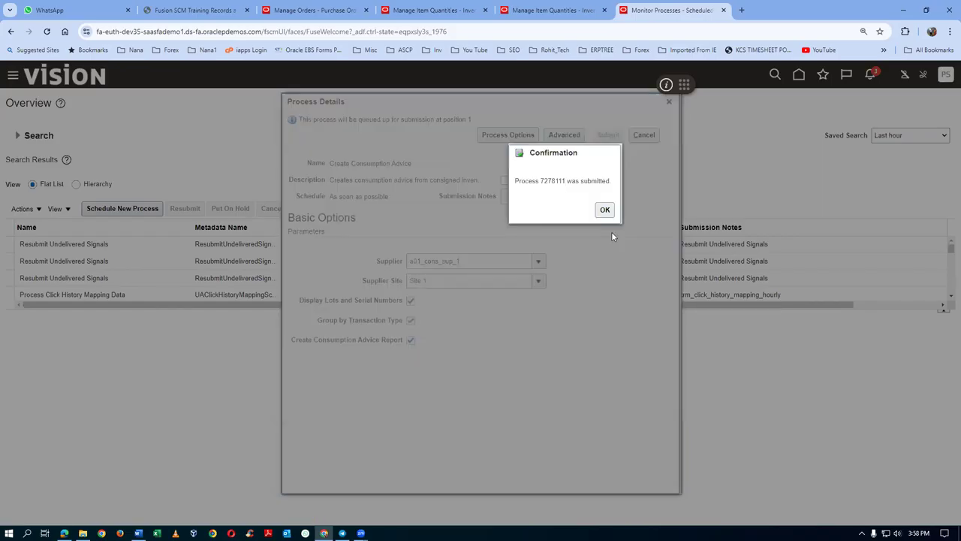
Refresh until processes 7278111 and 7278113 succeed, then open the Print Consumption Advice Report details.
left_click(610, 209)
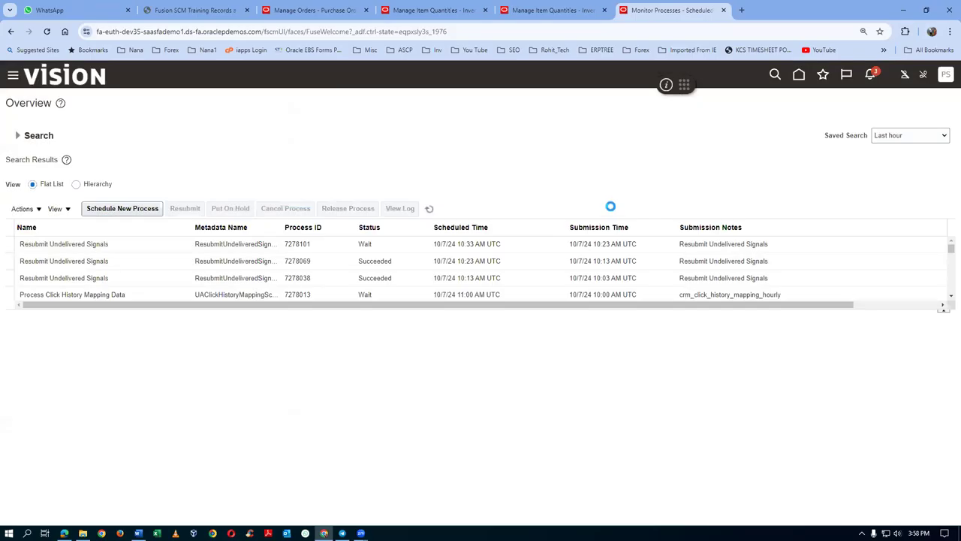
left_click(431, 208)
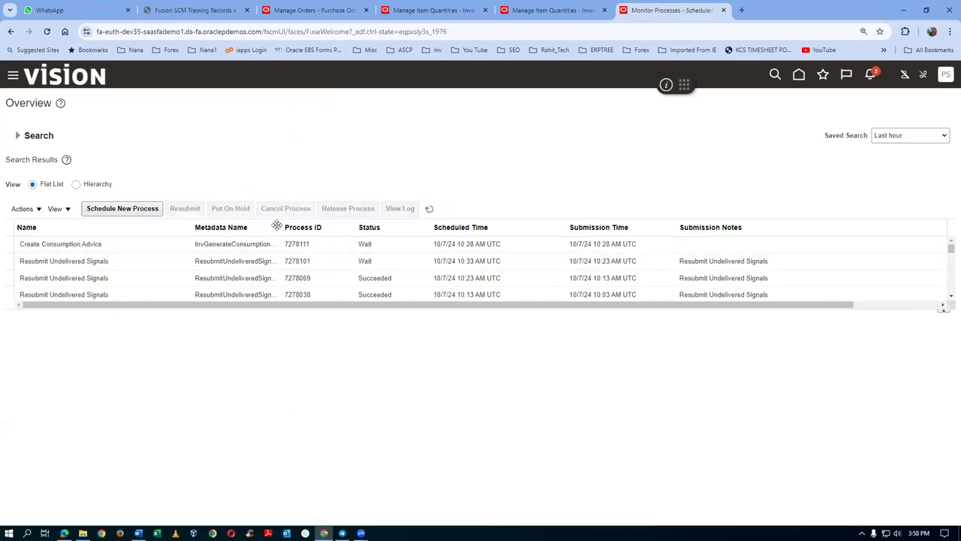
left_click(432, 210)
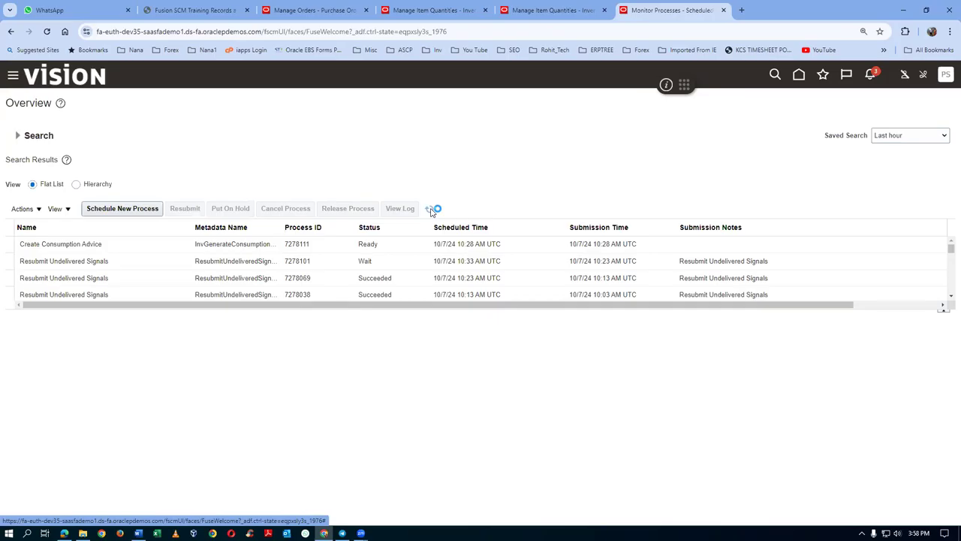
left_click(432, 209)
left_click(430, 210)
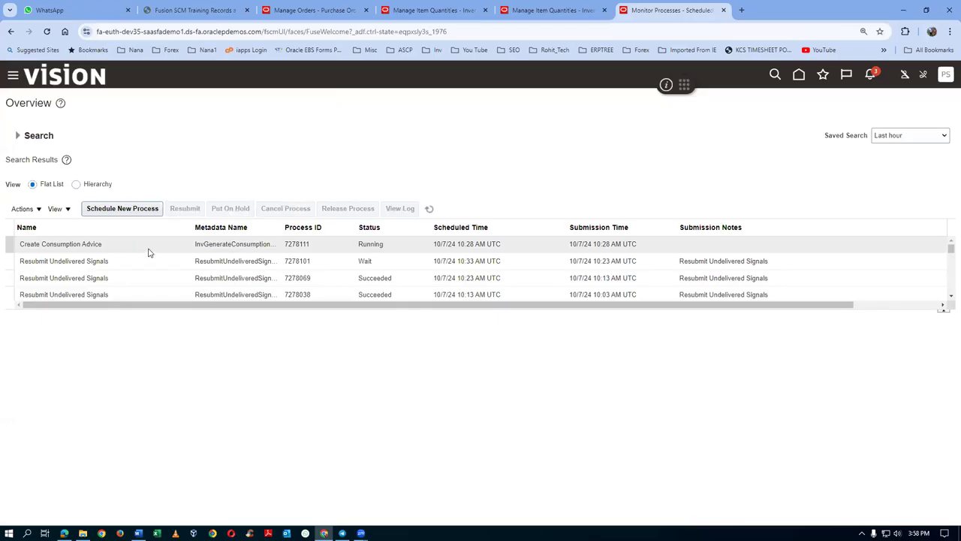
left_click(430, 210)
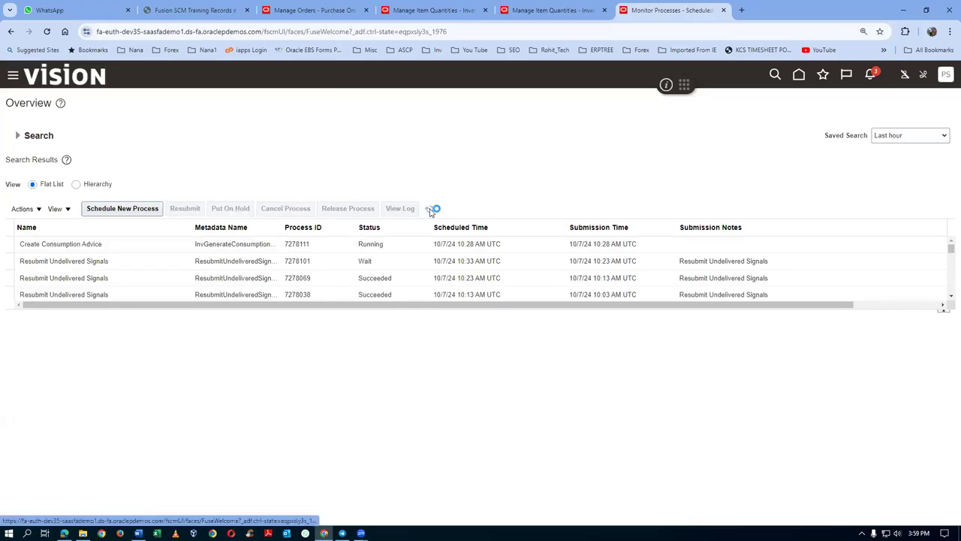
left_click(431, 211)
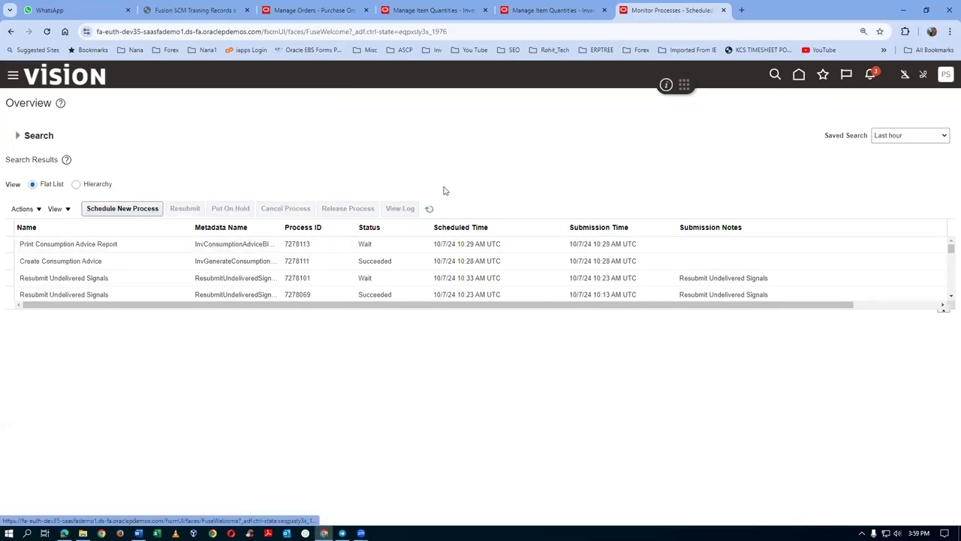
left_click(430, 209)
left_click(431, 213)
left_click(431, 213)
left_click(431, 213)
left_click(432, 214)
left_click(432, 213)
left_click(432, 214)
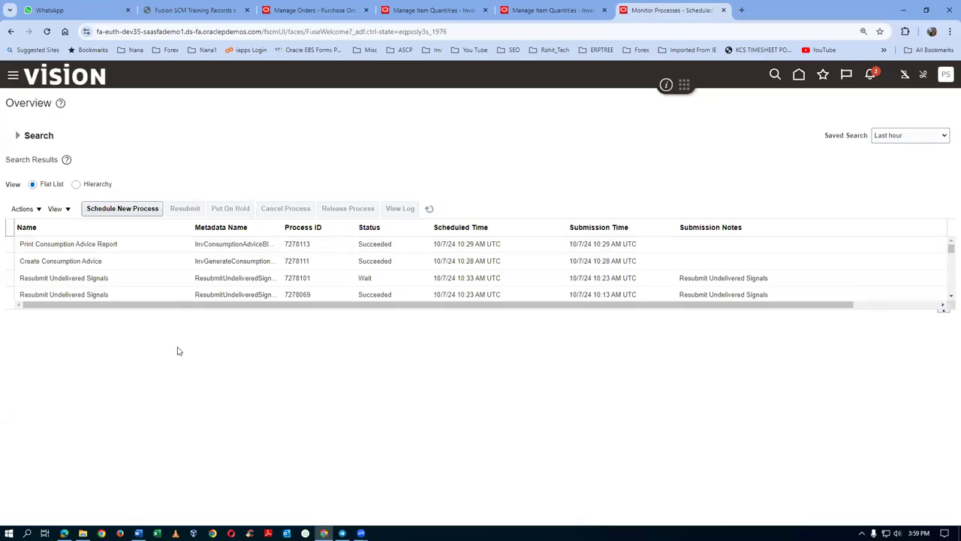
left_click(135, 243)
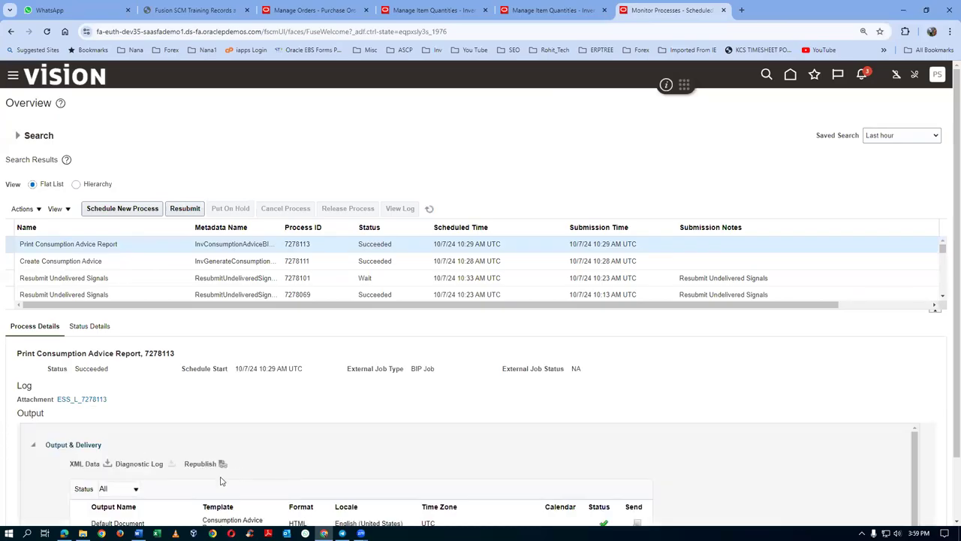
Republish the Consumption Advice Report, export it to PDF, and open the downloaded 'ConsumptionAdvice_Consumption Advice Report (2).pdf'.
left_click(222, 464)
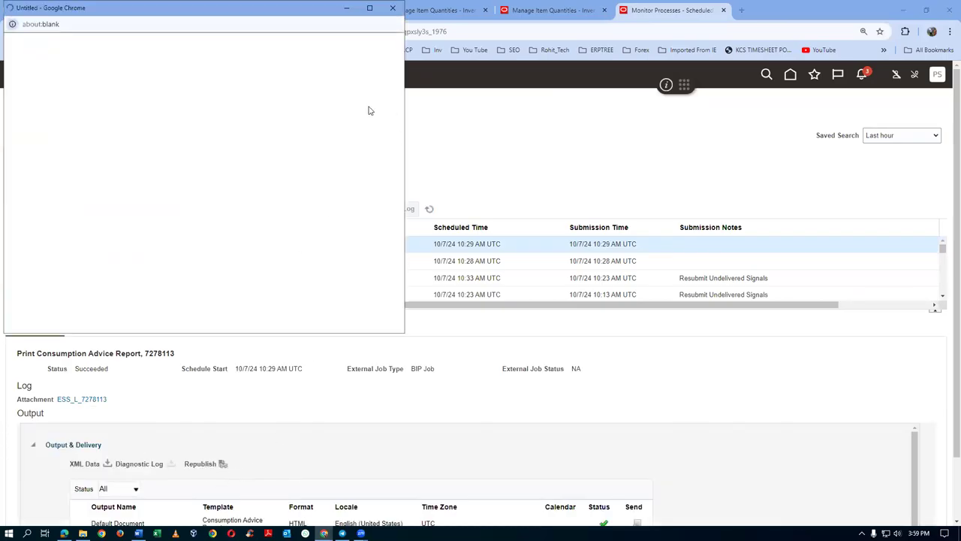
left_click(363, 156)
mouse_move(358, 179)
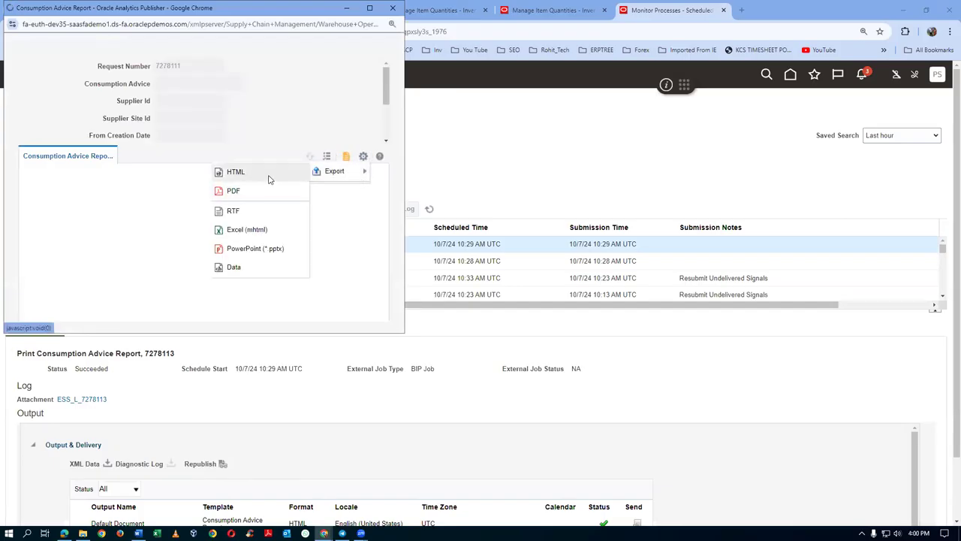
left_click(254, 192)
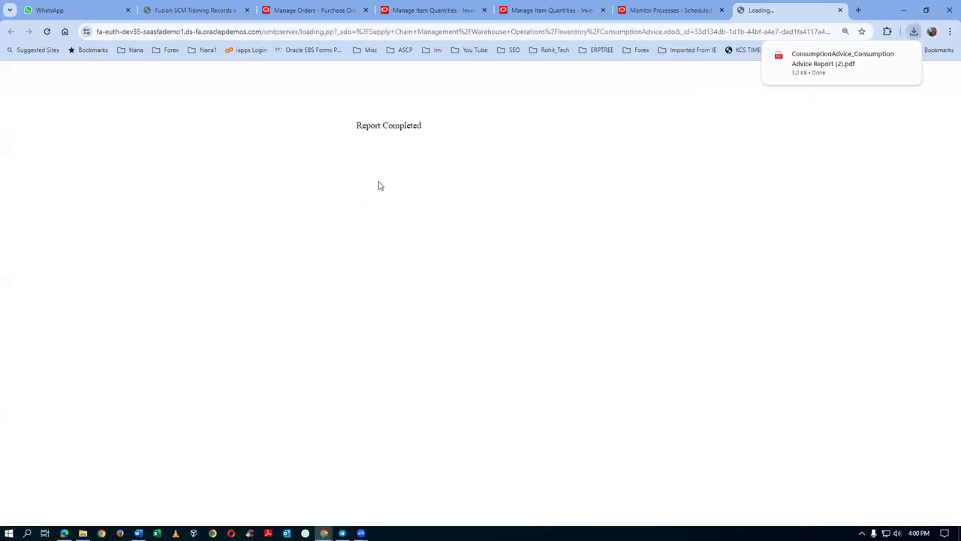
left_click(826, 64)
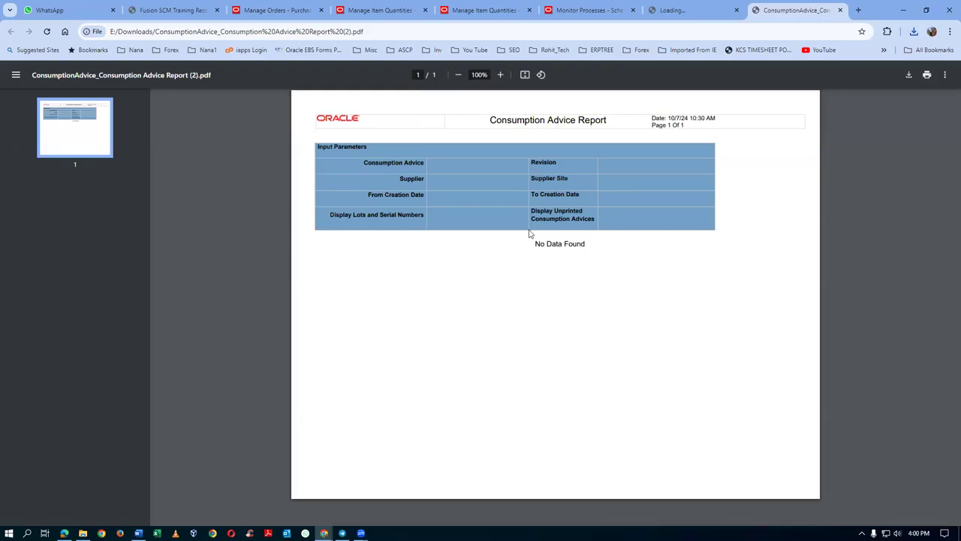
Confirm the report PDF shows No Data Found, then close it.
left_click_drag(532, 243, 600, 242)
left_click(608, 267)
left_click(841, 10)
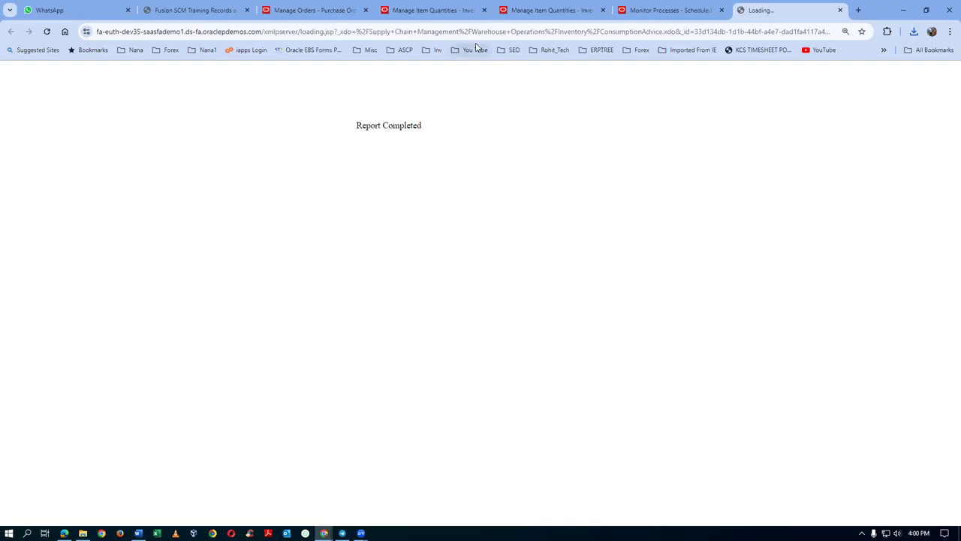
Return to Monitor Processes and close the leftover report loading tabs.
left_click(637, 10)
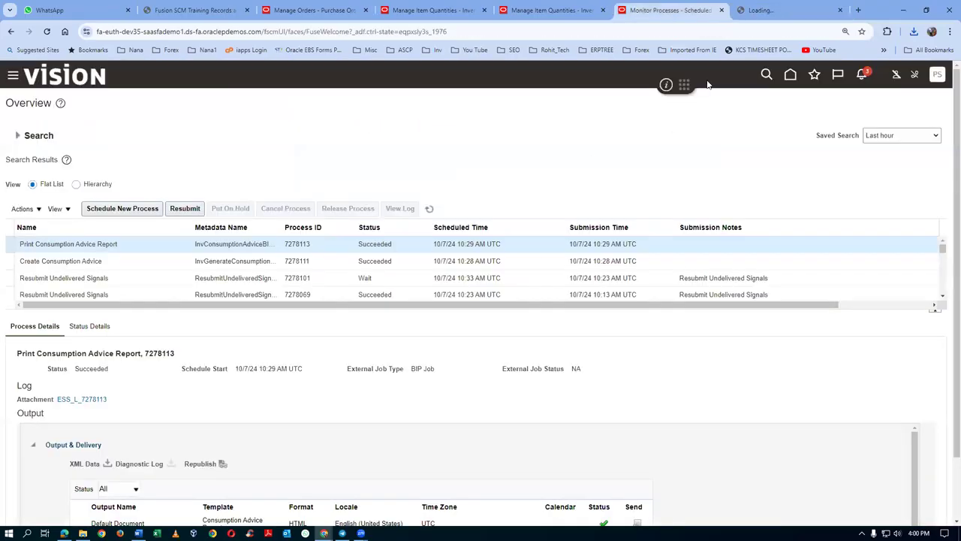
left_click(770, 11)
left_click(839, 10)
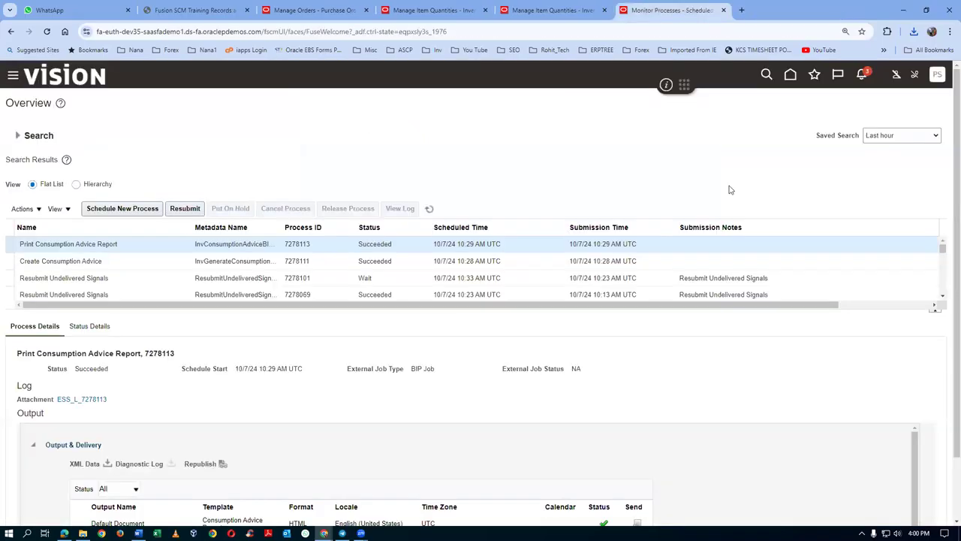
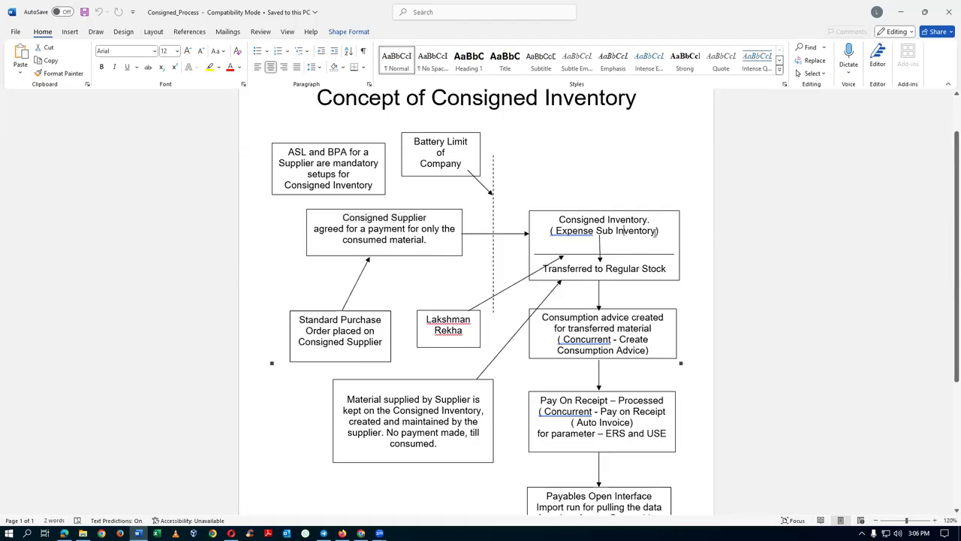
Walk through the flowchart boxes from Consigned Inventory down to Payables Open Interface.
left_click_drag(661, 231, 552, 235)
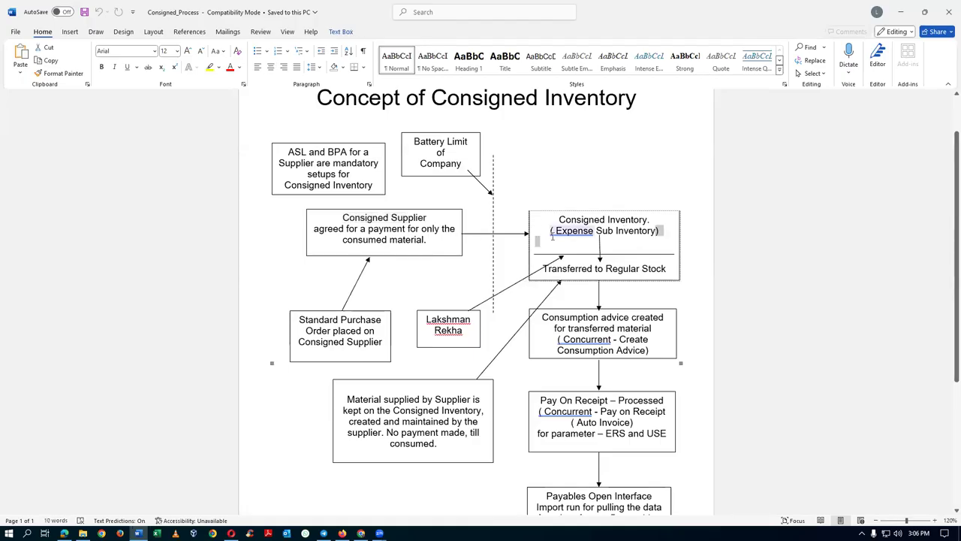
left_click(704, 240)
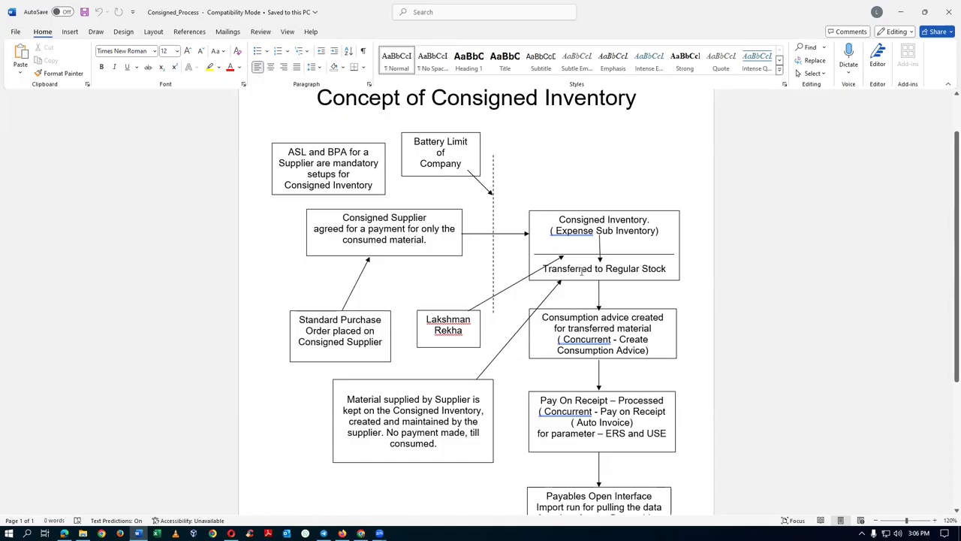
left_click_drag(565, 268, 630, 269)
left_click(608, 318)
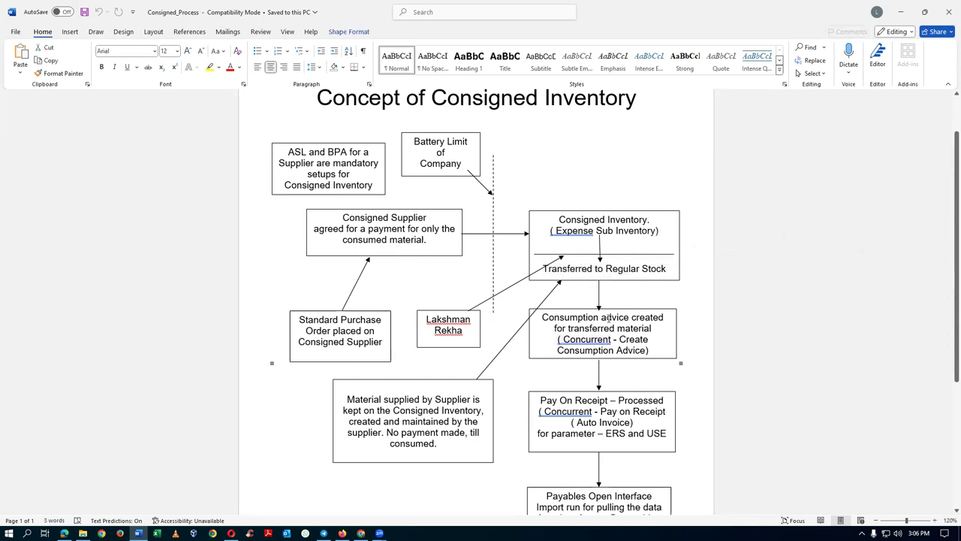
left_click(599, 400)
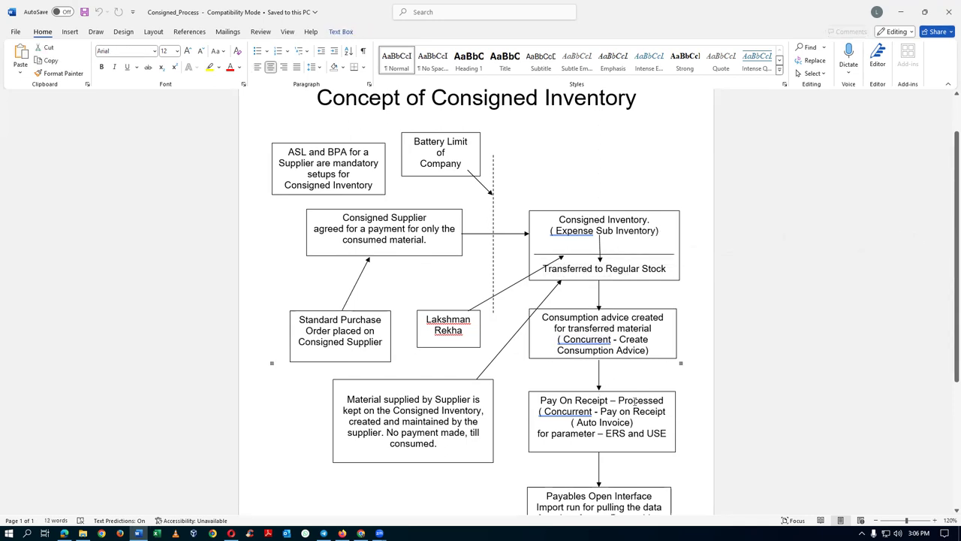
scroll(634, 406, "down", 3)
left_click(610, 416)
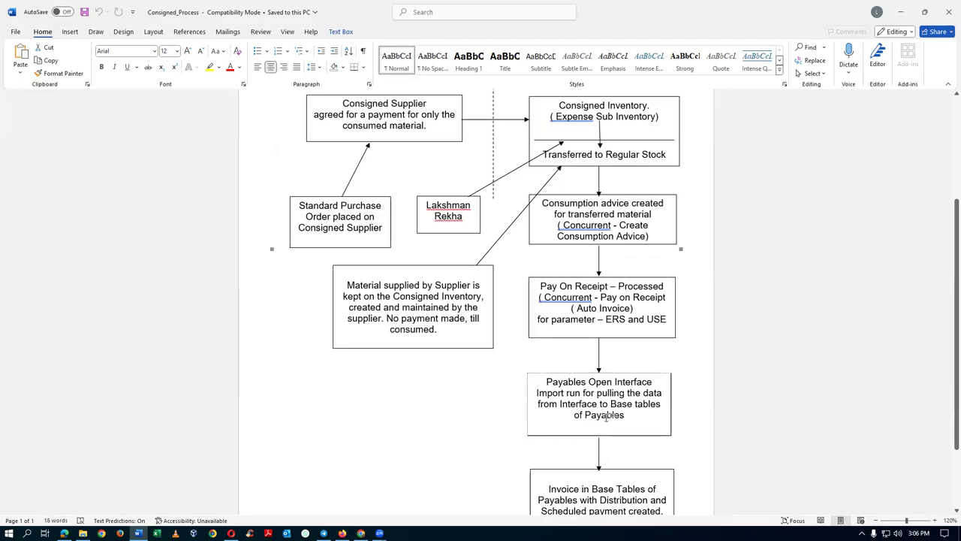
scroll(610, 415, "up", 2)
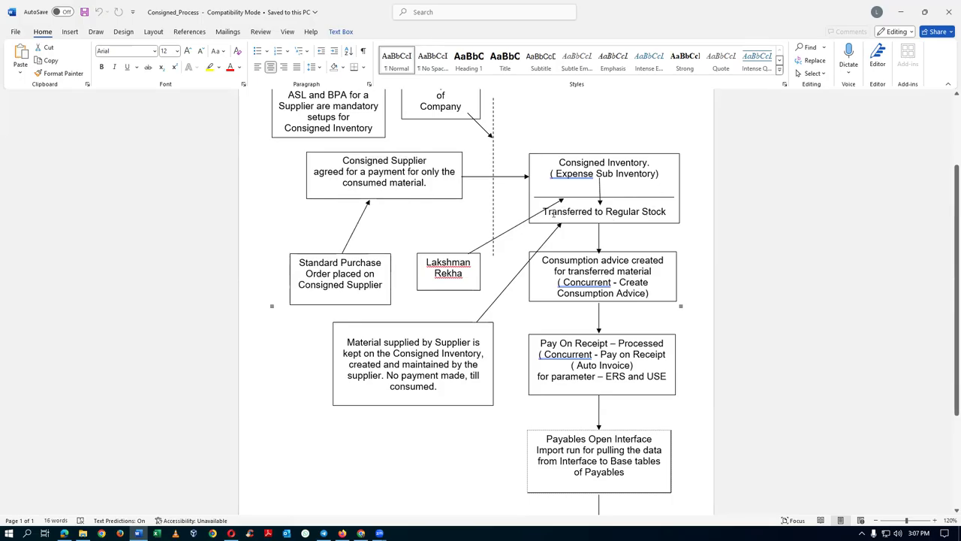
Revisit the Transferred to Regular Stock, Consigned Inventory and Consumption advice boxes, then bring up the window switcher.
left_click_drag(551, 213, 655, 217)
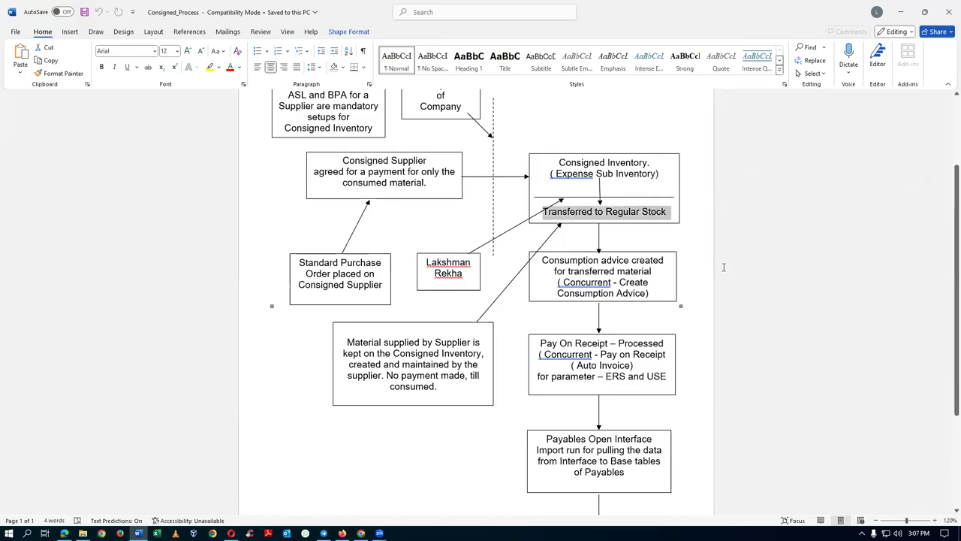
key("ctrl+Home")
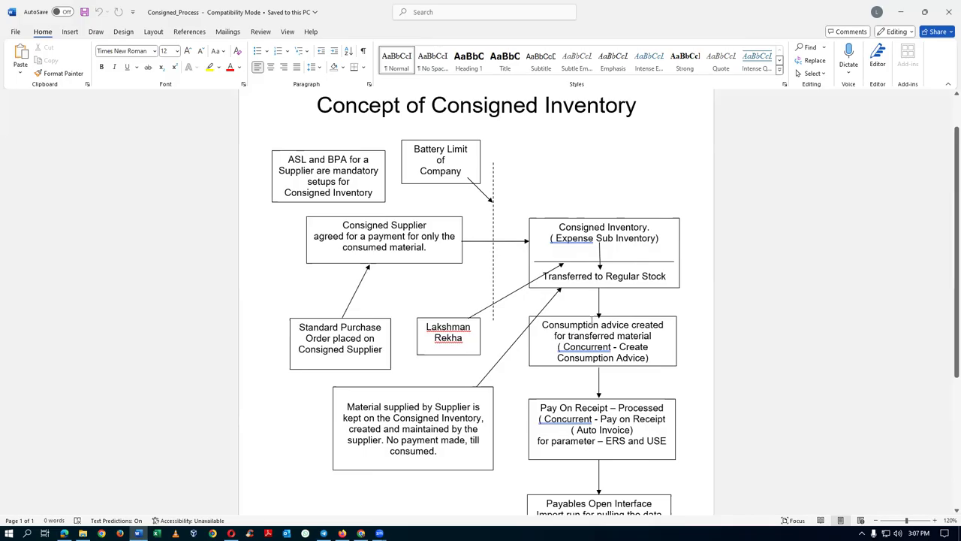
left_click(637, 328)
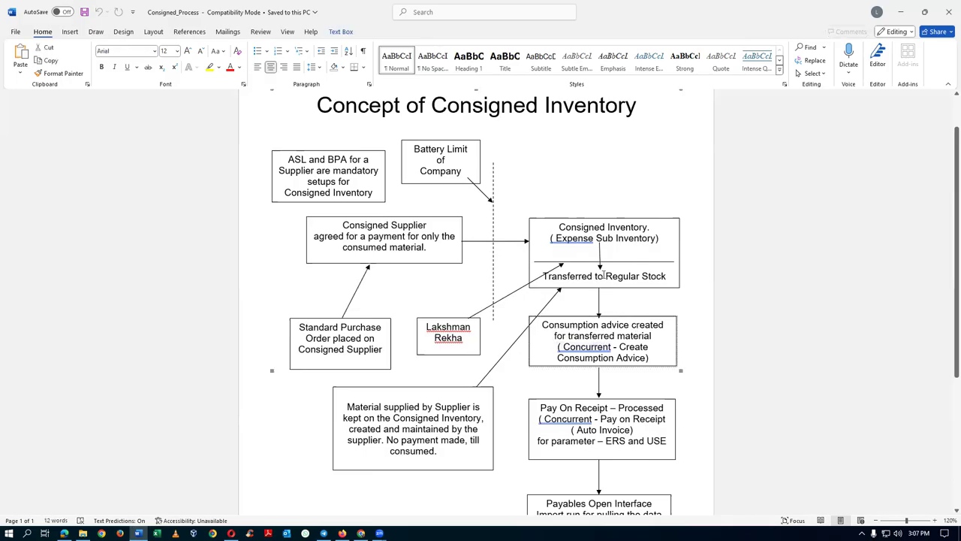
left_click(611, 227)
triple_click(637, 227)
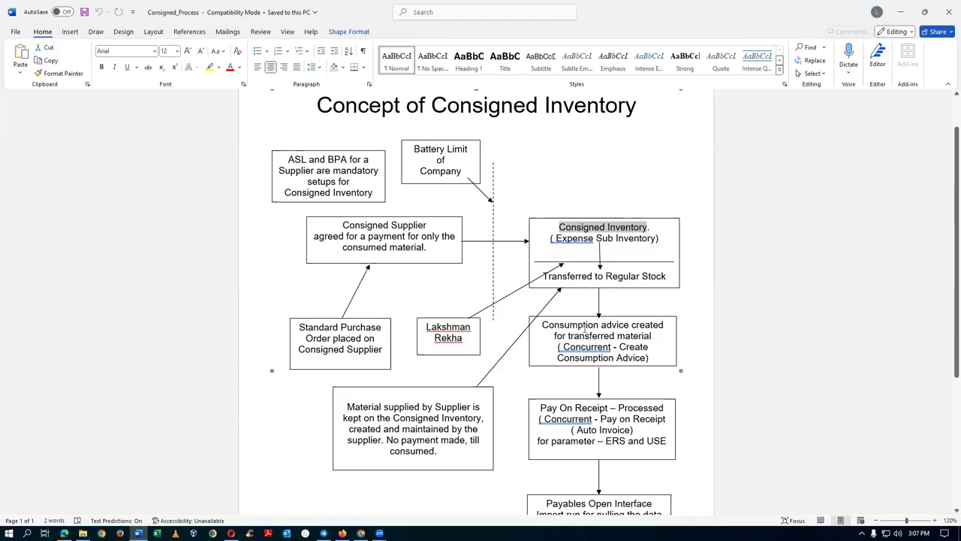
left_click(634, 339)
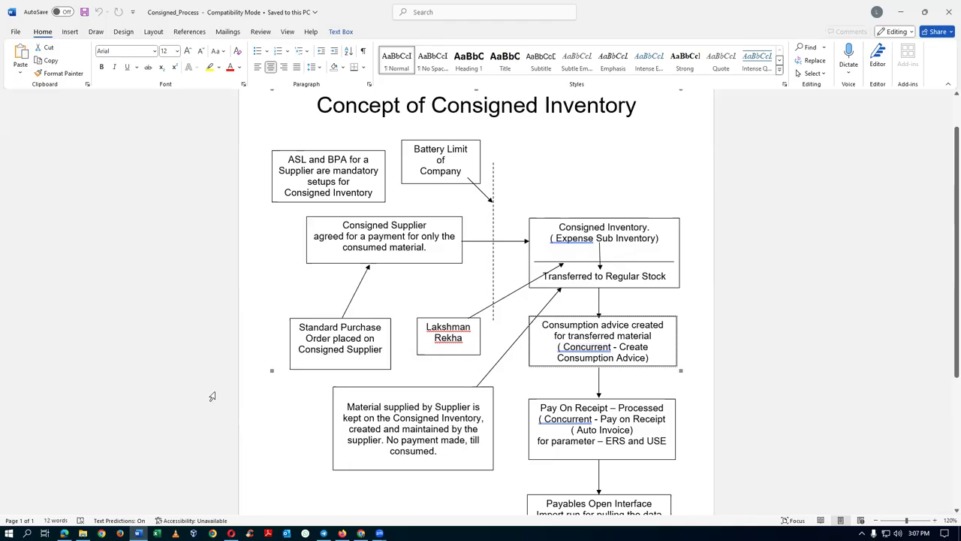
key("alt+Tab")
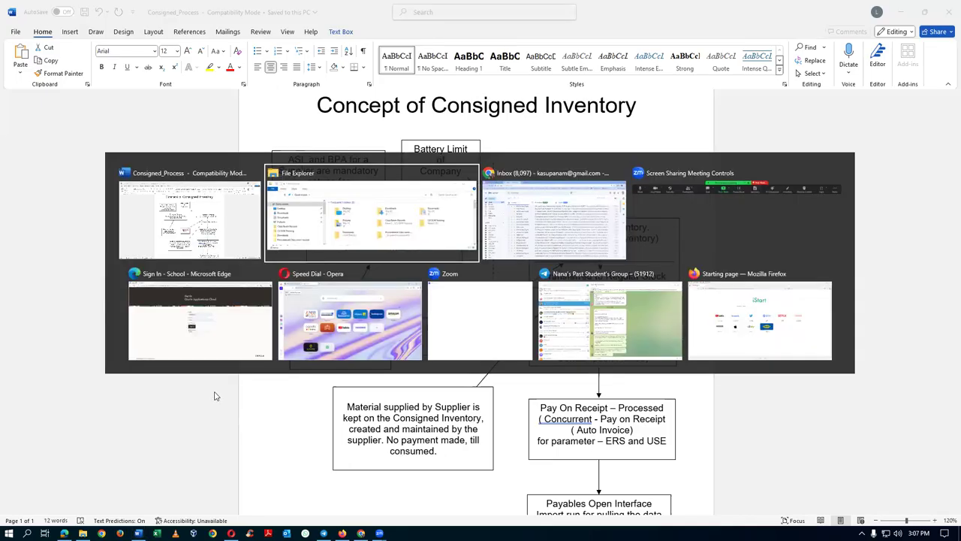
In the Oracle sign-in page in Edge, enter the supplier user ID and sign in.
key("alt+Tab")
key("alt+Tab")
key("alt+Tab")
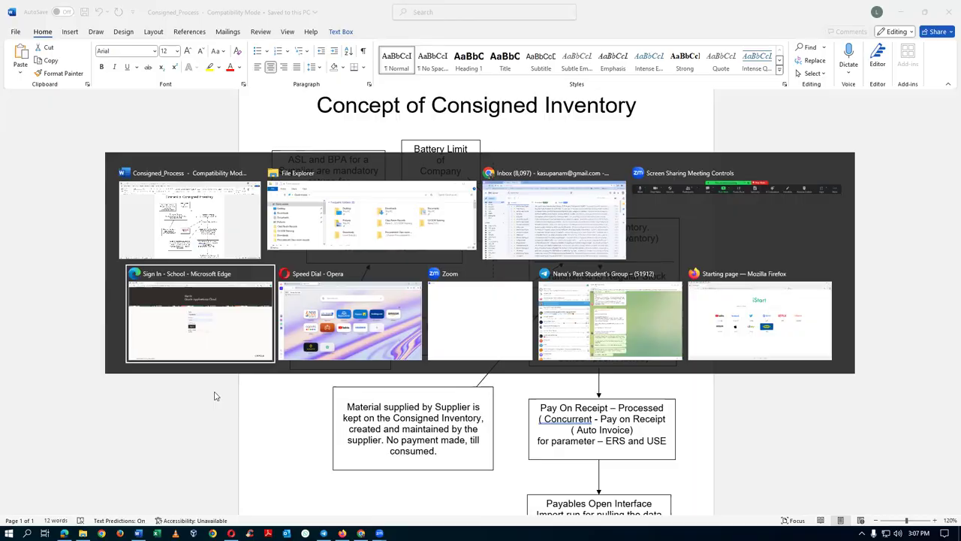
left_click(466, 218)
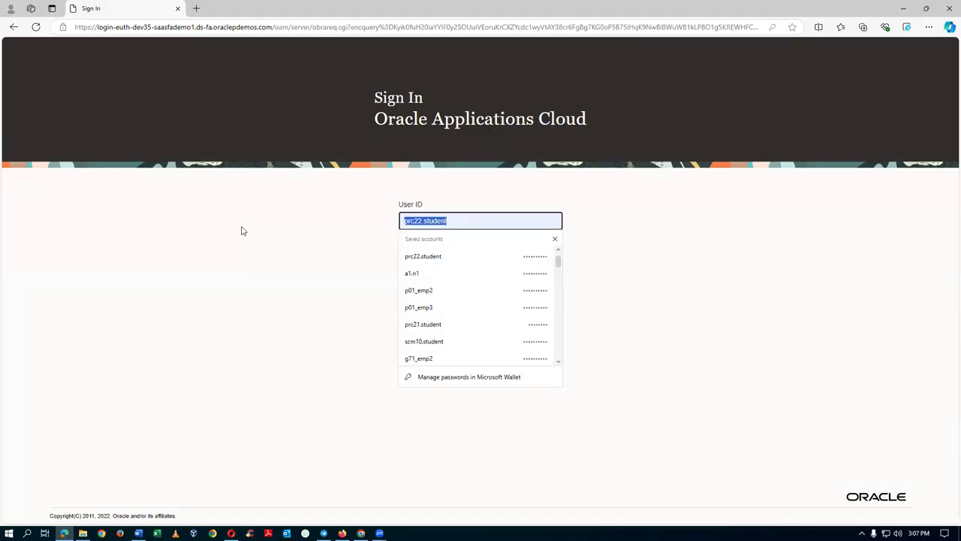
type("a1.n1")
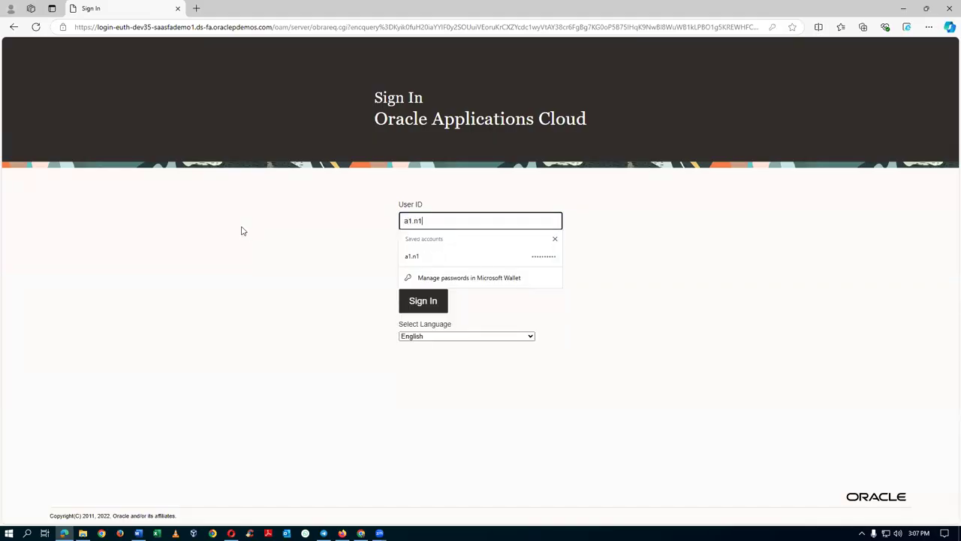
key("Tab")
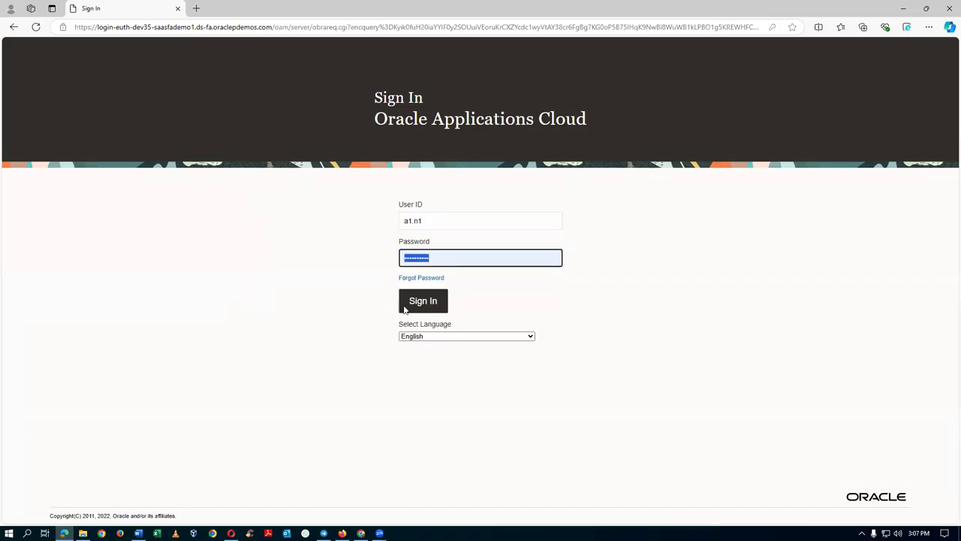
left_click(411, 303)
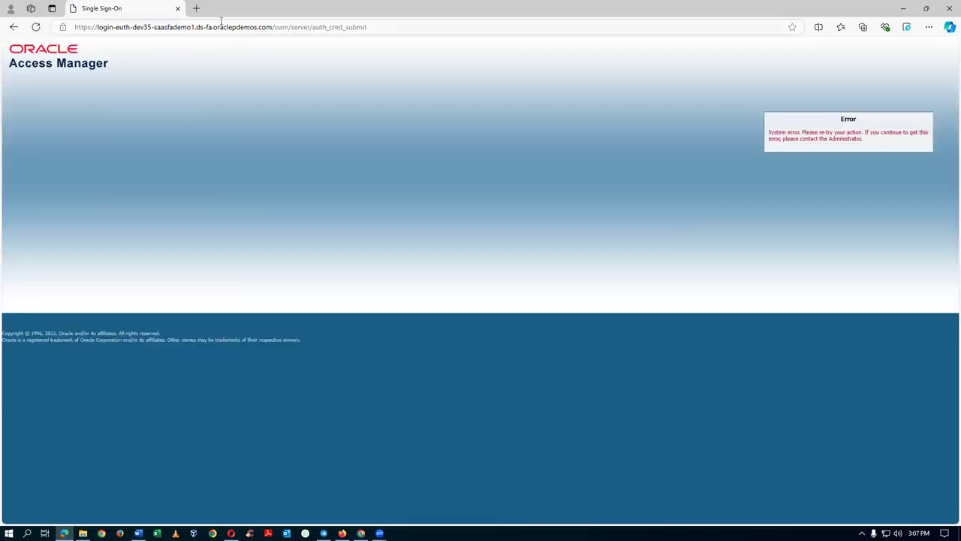
Trim the browser address back to the site root and sign in again.
left_click(222, 26)
left_click(398, 29)
key("BackSpace")
key("BackSpace")
key("BackSpace")
key("BackSpace")
key("BackSpace")
key("BackSpace")
key("BackSpace")
key("BackSpace")
key("BackSpace")
key("BackSpace")
key("BackSpace")
key("BackSpace")
key("BackSpace")
key("BackSpace")
key("BackSpace")
key("BackSpace")
key("BackSpace")
key("BackSpace")
key("BackSpace")
key("BackSpace")
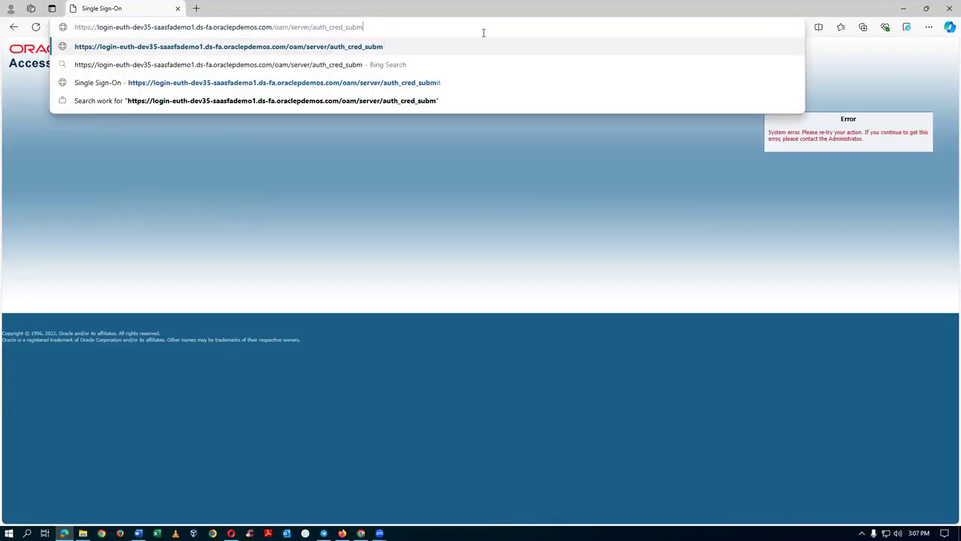
key("BackSpace")
key("BackSpace")
key("BackSpace")
key("BackSpace")
key("BackSpace")
key("BackSpace")
key("BackSpace")
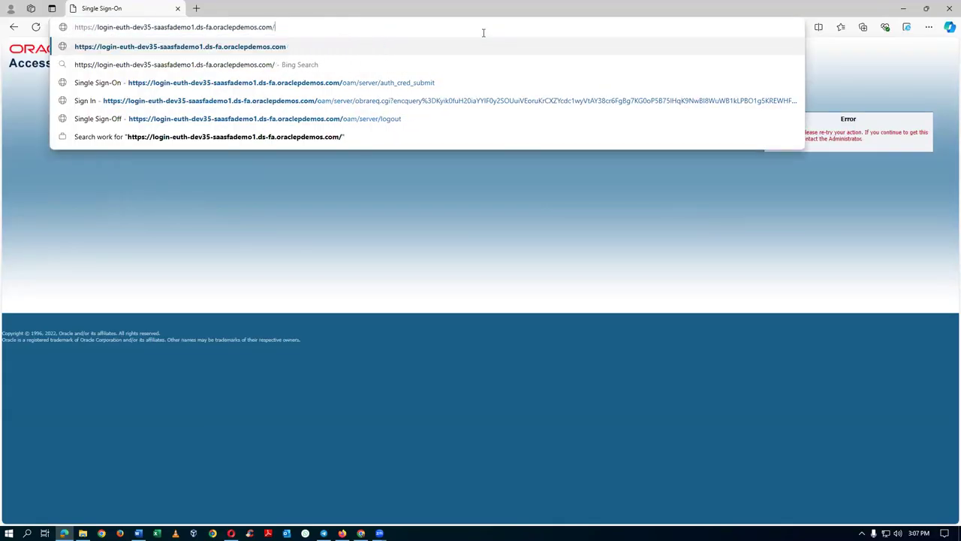
key("Return")
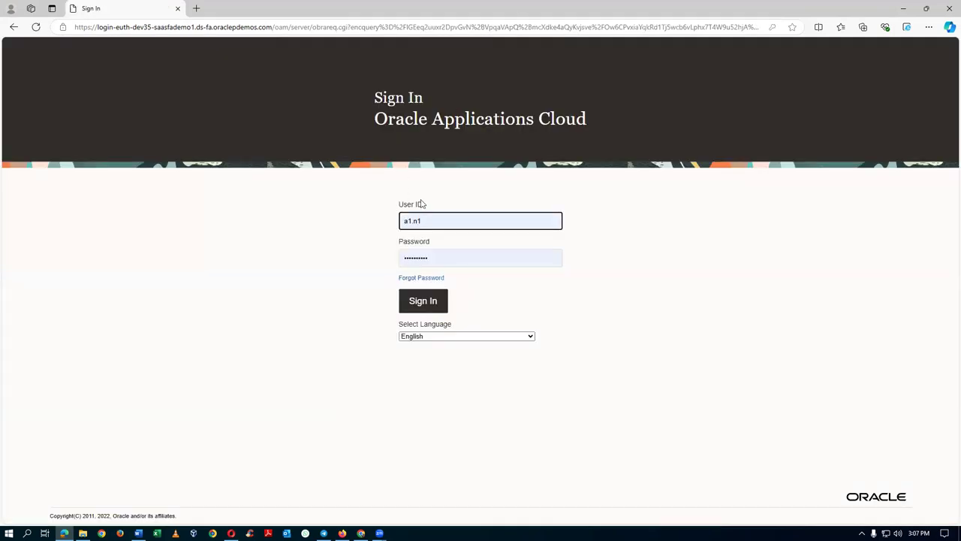
left_click(428, 306)
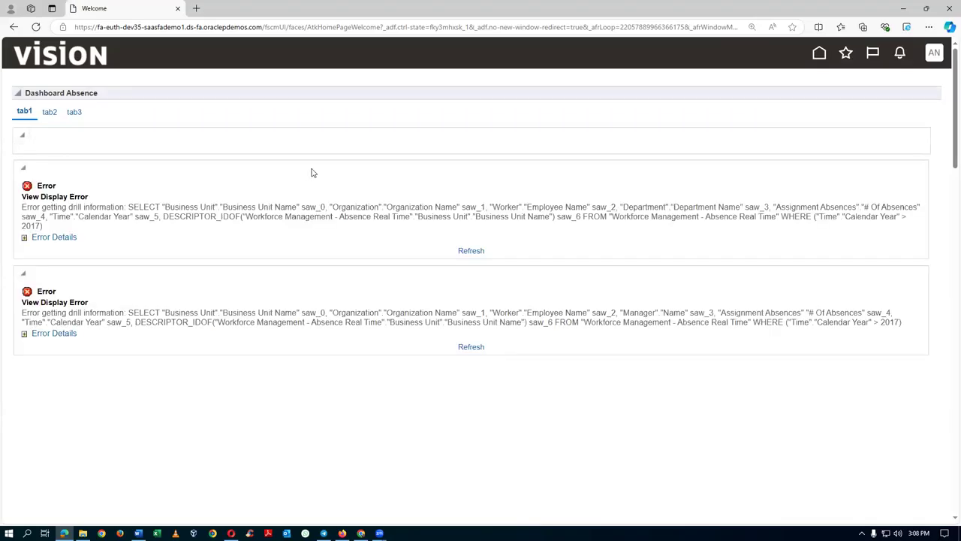
Open consignment order US164957 from the Supplier Portal's Manage Orders search results.
left_click(821, 55)
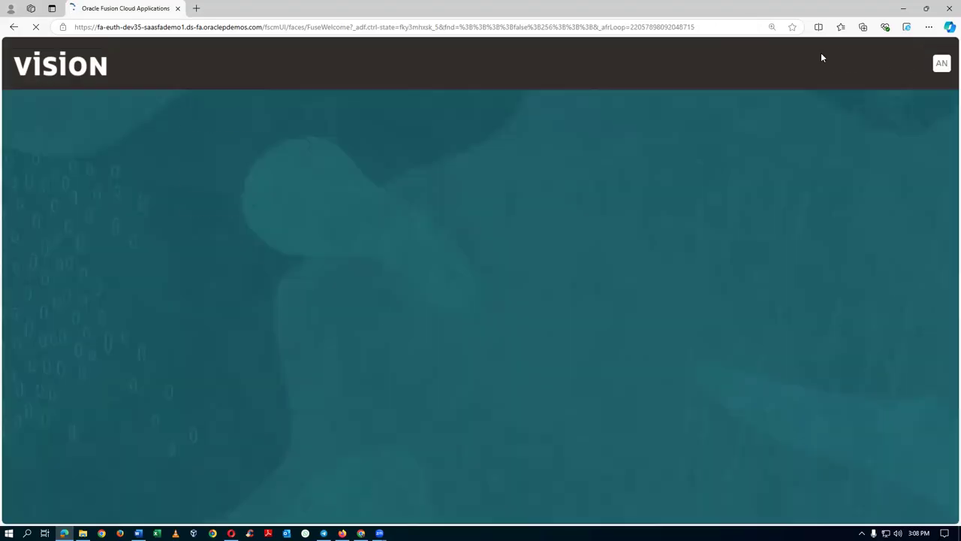
left_click(257, 173)
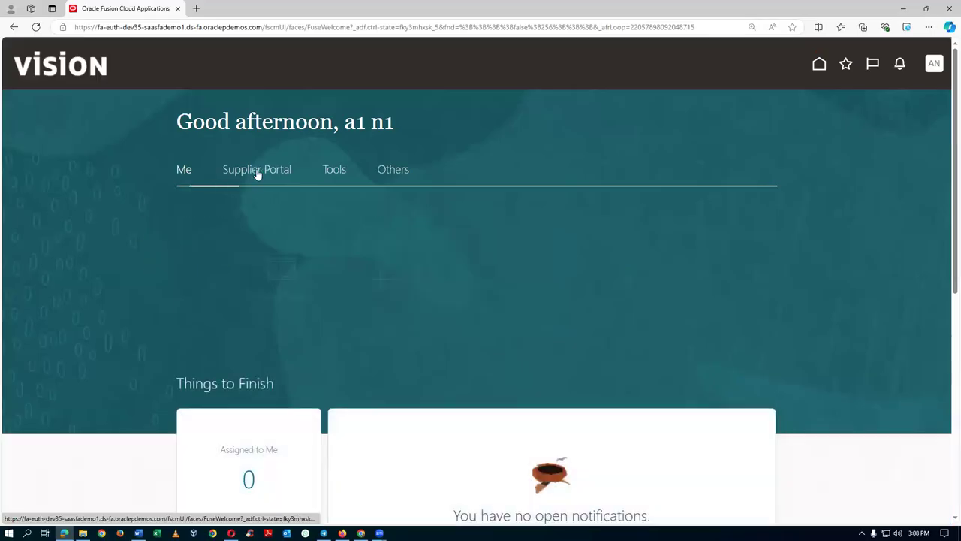
left_click(228, 297)
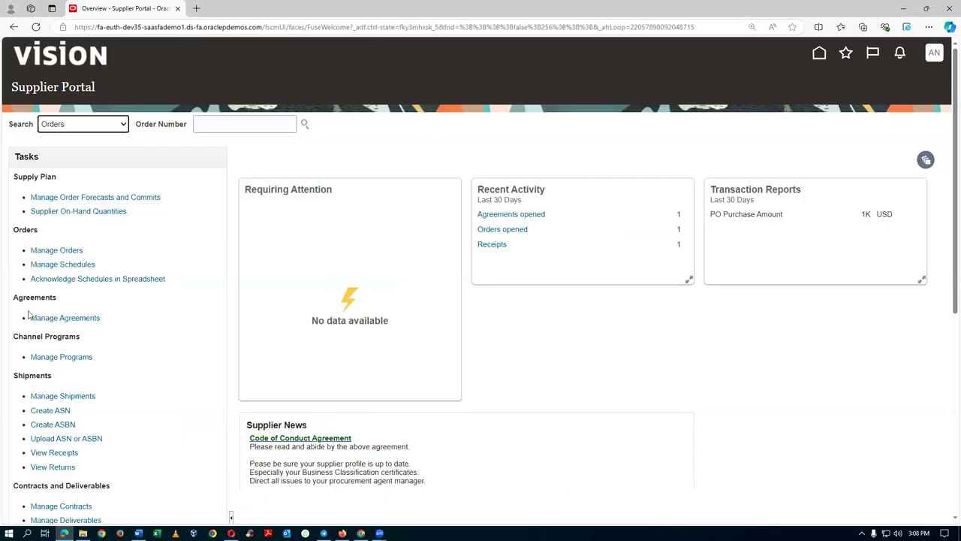
left_click(62, 257)
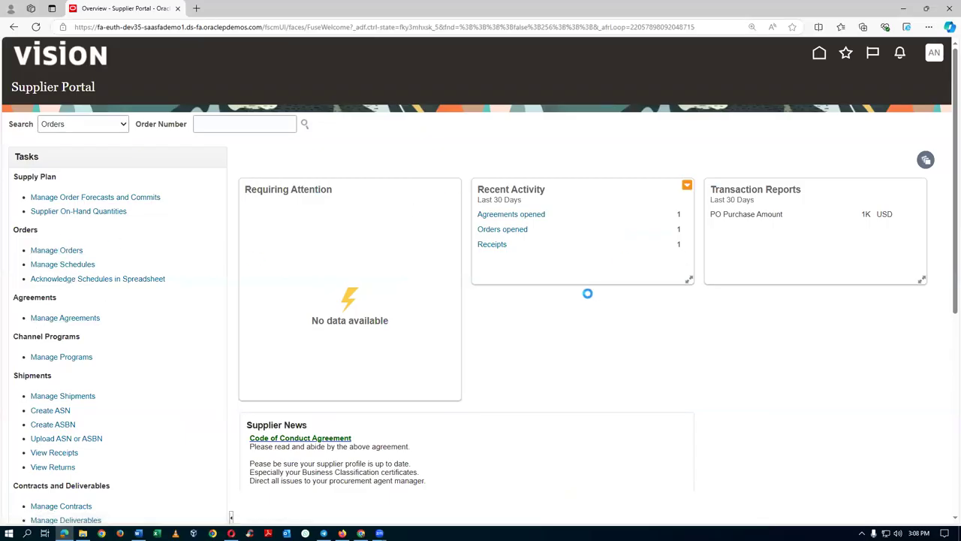
left_click(854, 260)
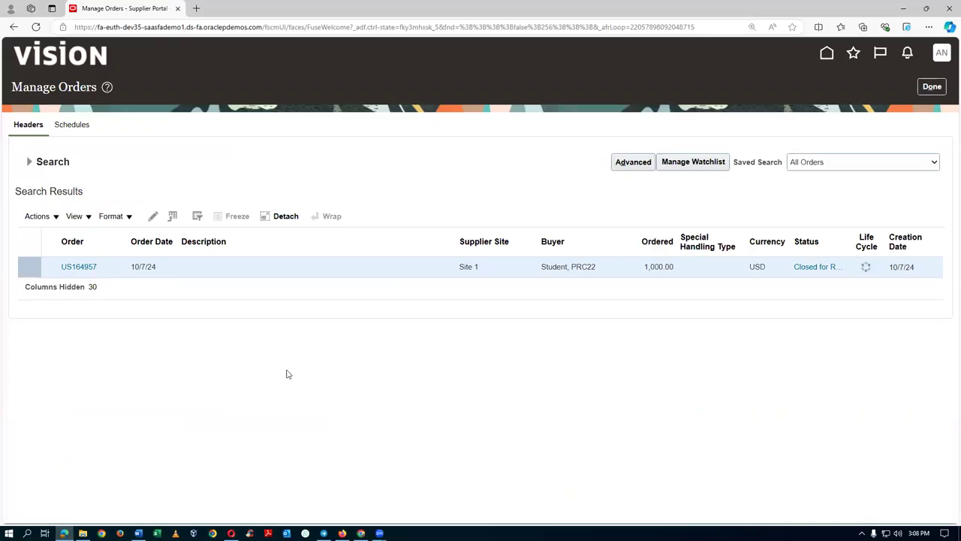
left_click(78, 266)
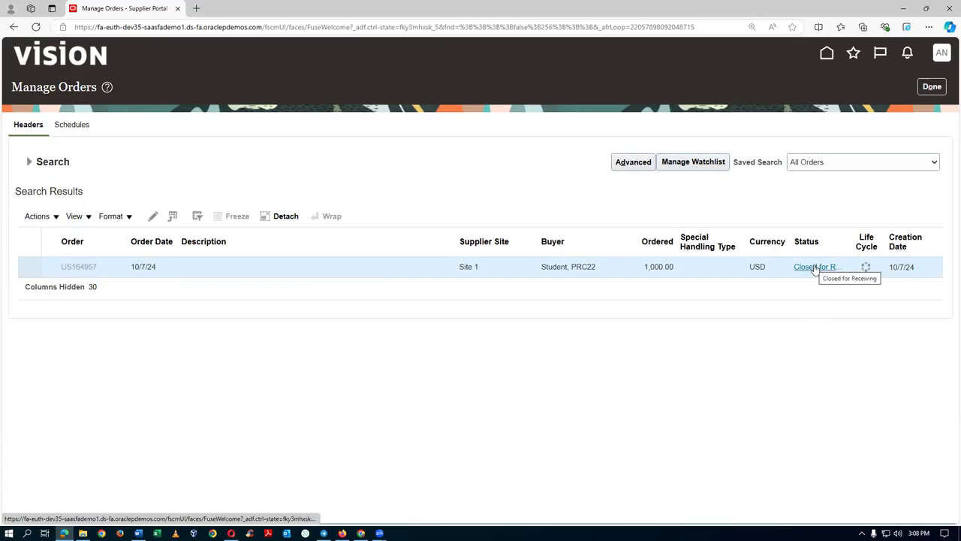
mouse_move(906, 114)
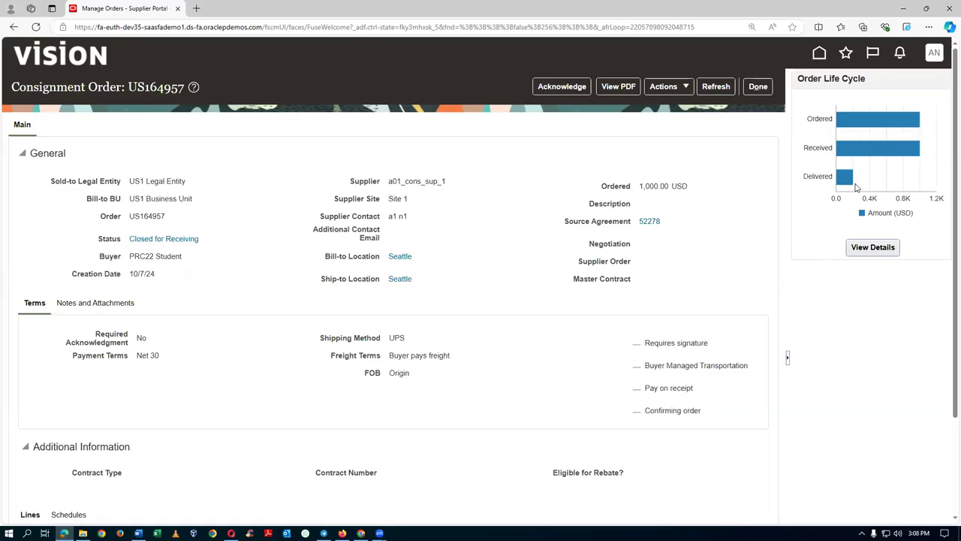
Review the full order life cycle, highlighting 800.00 in consigned inventory and 200.00 open to invoice.
left_click(885, 252)
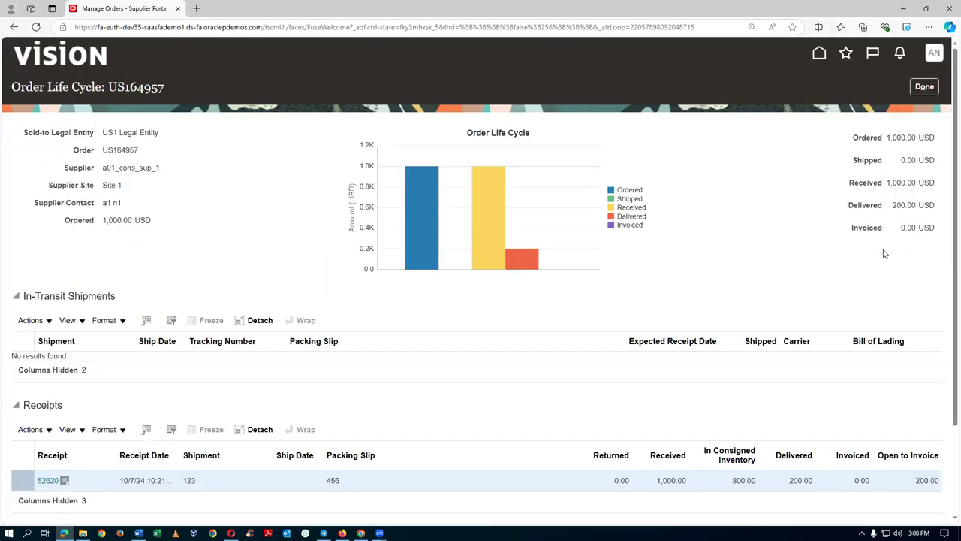
scroll(604, 290, "down", 2)
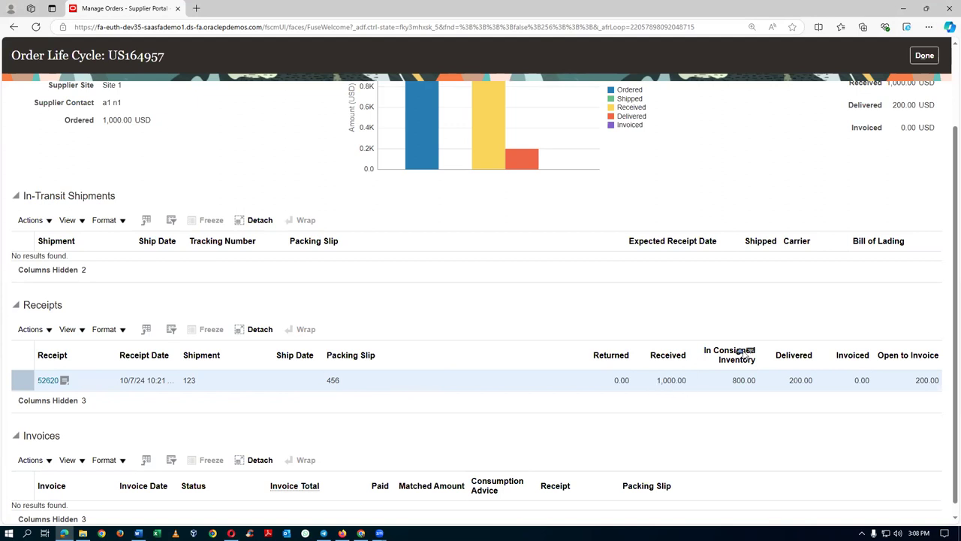
left_click_drag(732, 380, 815, 383)
left_click(791, 411)
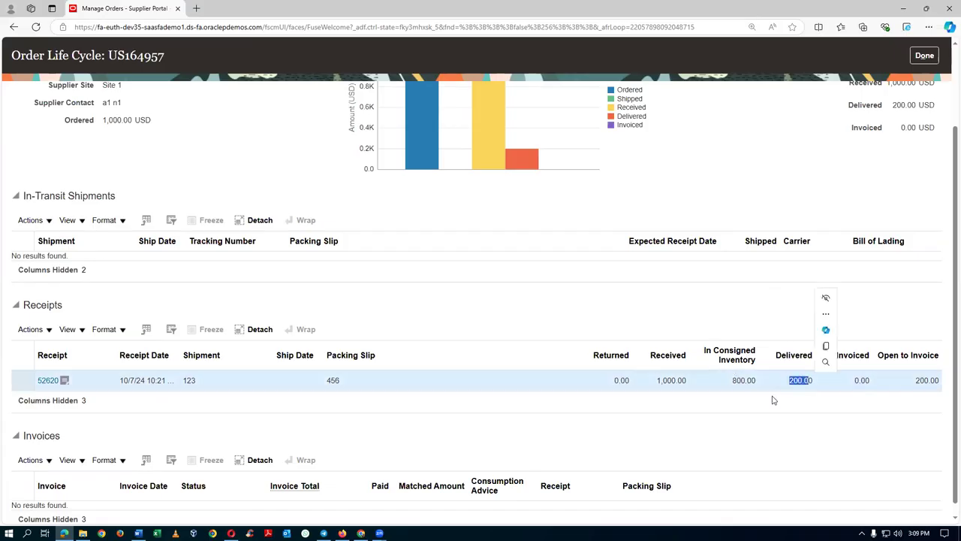
left_click(882, 408)
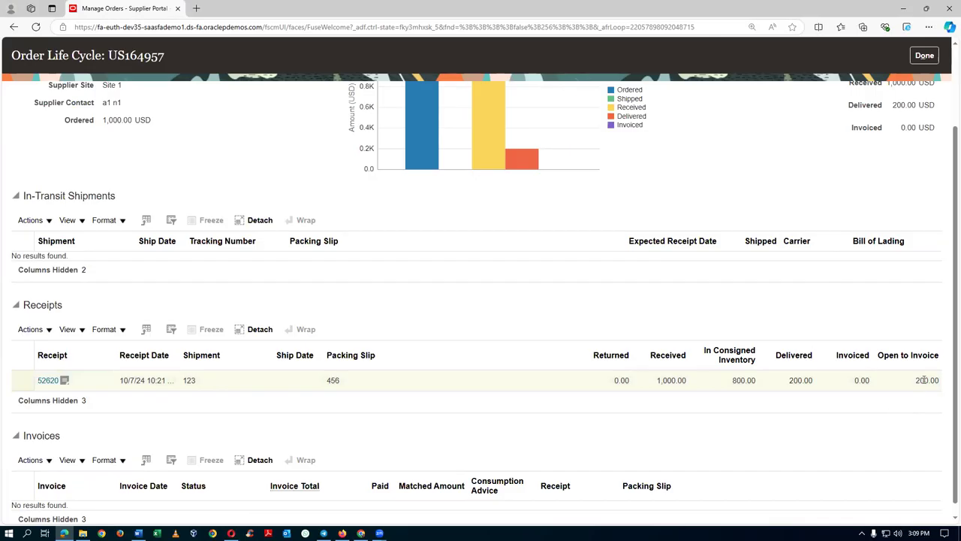
left_click_drag(917, 381, 939, 387)
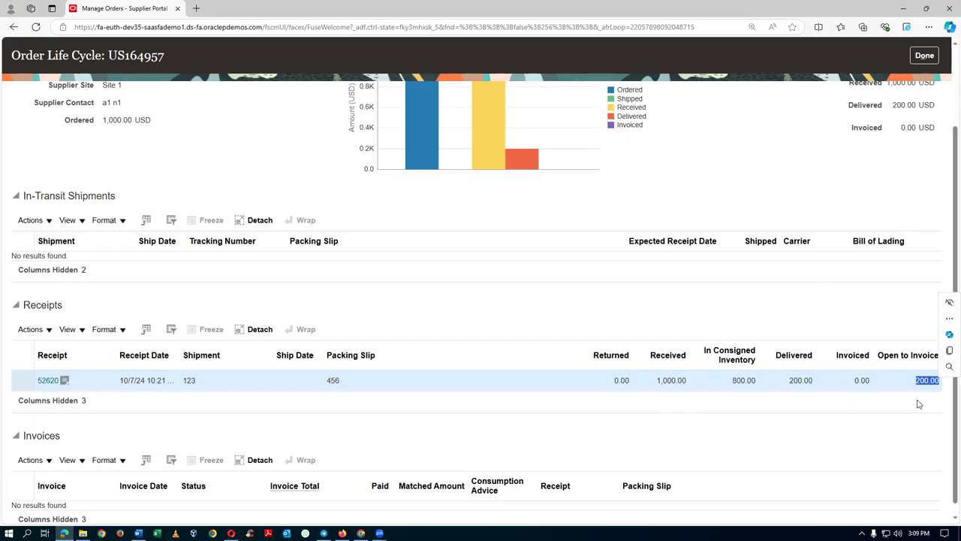
left_click(918, 404)
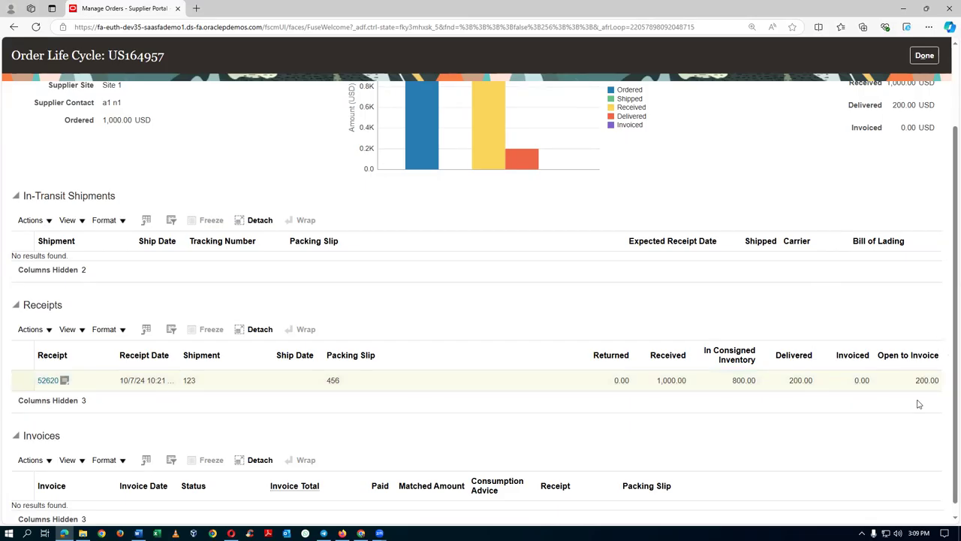
scroll(582, 435, "down", 1)
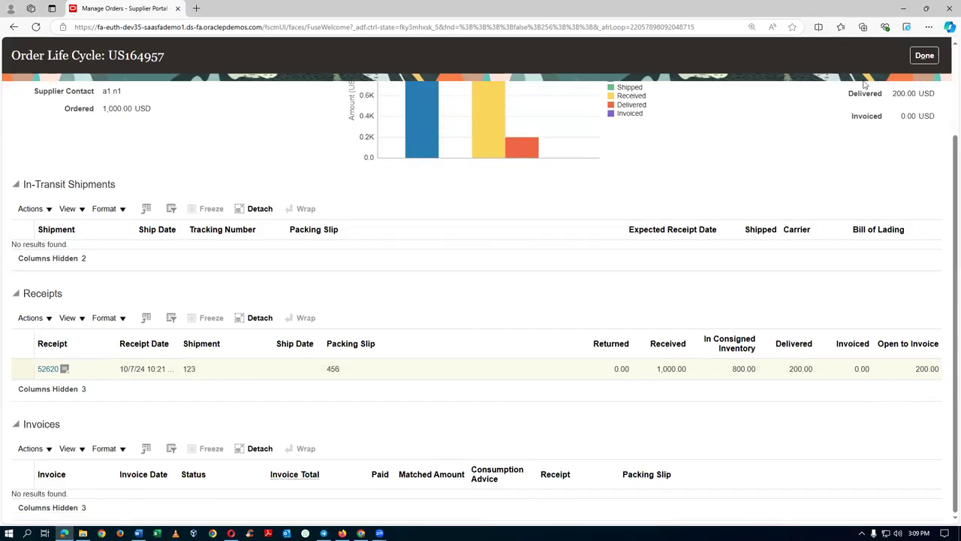
Close the life cycle view and copy the site's base address from the address bar.
left_click(928, 57)
left_click(757, 86)
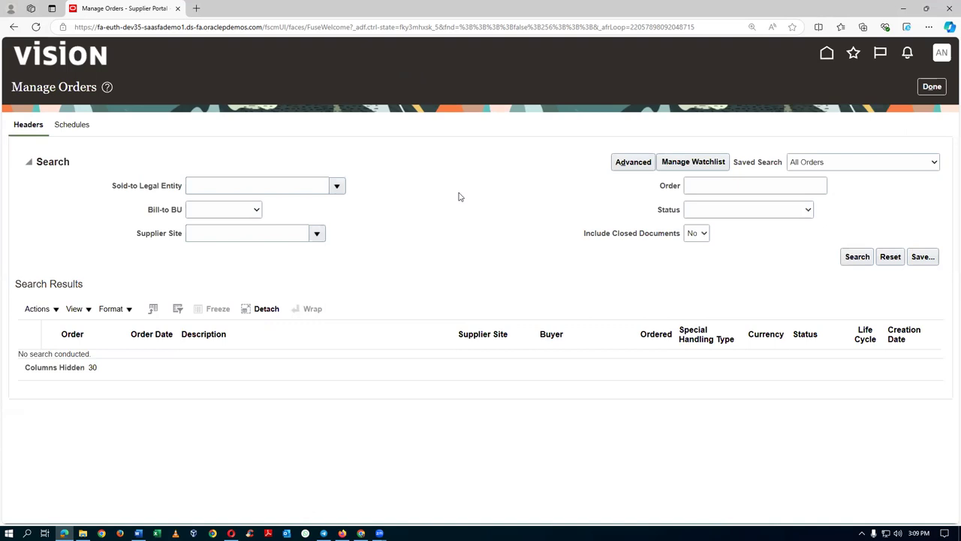
left_click(189, 33)
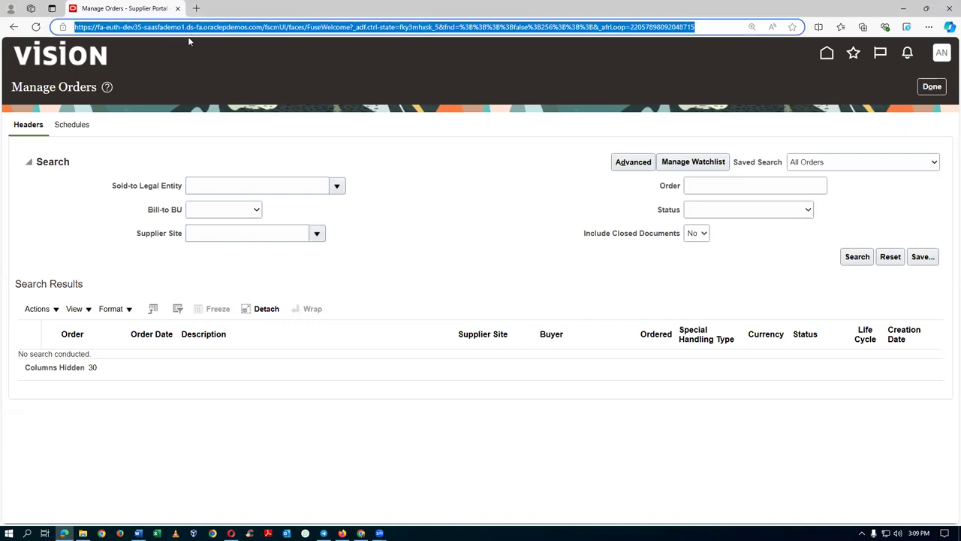
left_click(189, 33)
key("shift+Right")
key("shift+Right")
key("shift+Right")
key("shift+Right")
key("shift+Right")
key("shift+Right")
key("shift+Right")
key("shift+Right")
key("shift+Right")
key("shift+Right")
key("shift+Right")
key("shift+Right")
key("shift+Right")
key("shift+Right")
key("shift+Right")
key("shift+Right")
key("shift+Right")
key("shift+Right")
key("shift+Right")
key("shift+Right")
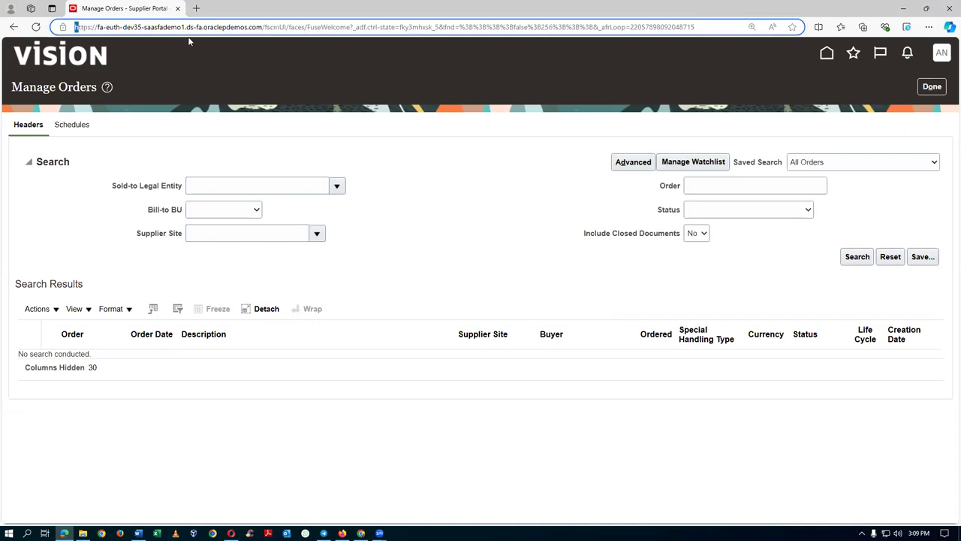
key("shift+Right")
key("shift+Right")
key("shift+Right")
key("shift+Right")
key("shift+Right")
key("shift+Right")
key("shift+Right")
key("shift+Right")
key("shift+Right")
key("shift+Right")
key("shift+Right")
key("shift+Right")
key("shift+Right")
key("shift+Right")
key("ctrl+c")
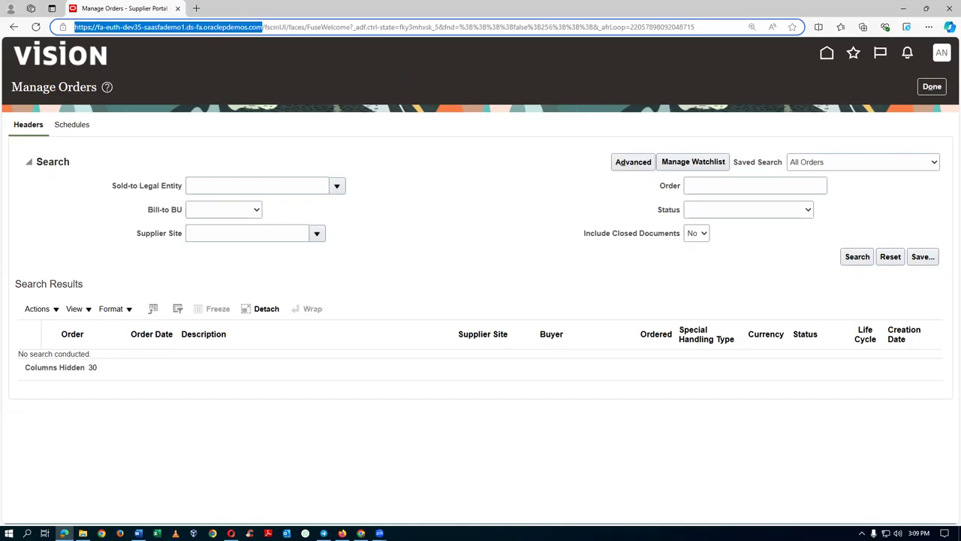
left_click(231, 533)
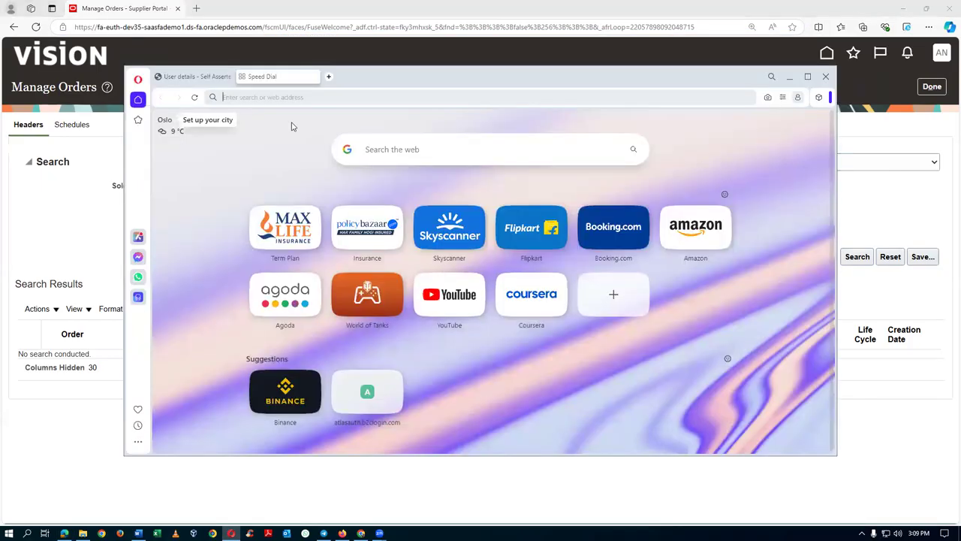
In Opera, load the pasted site address and sign in with another user ID and password.
key("ctrl+v")
key("Return")
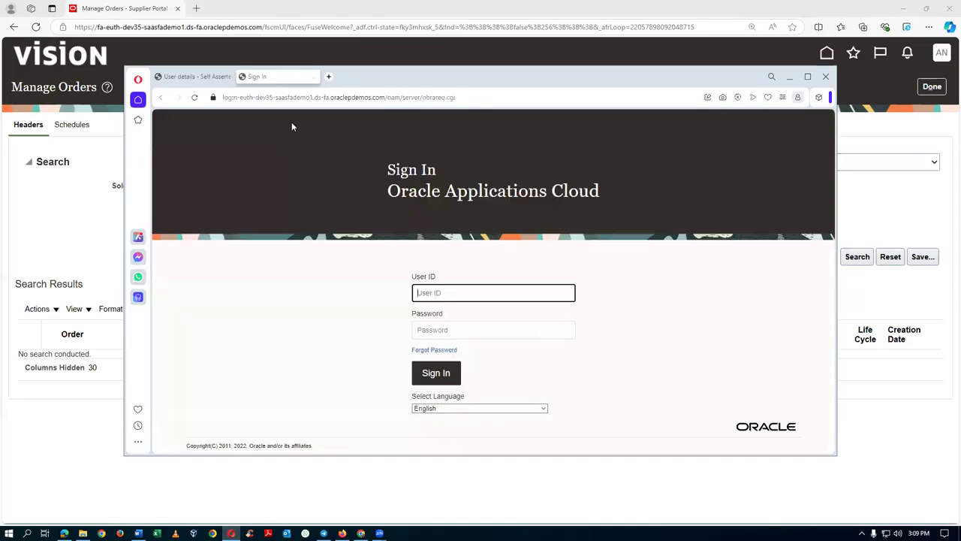
type("prc22.student")
key("Tab")
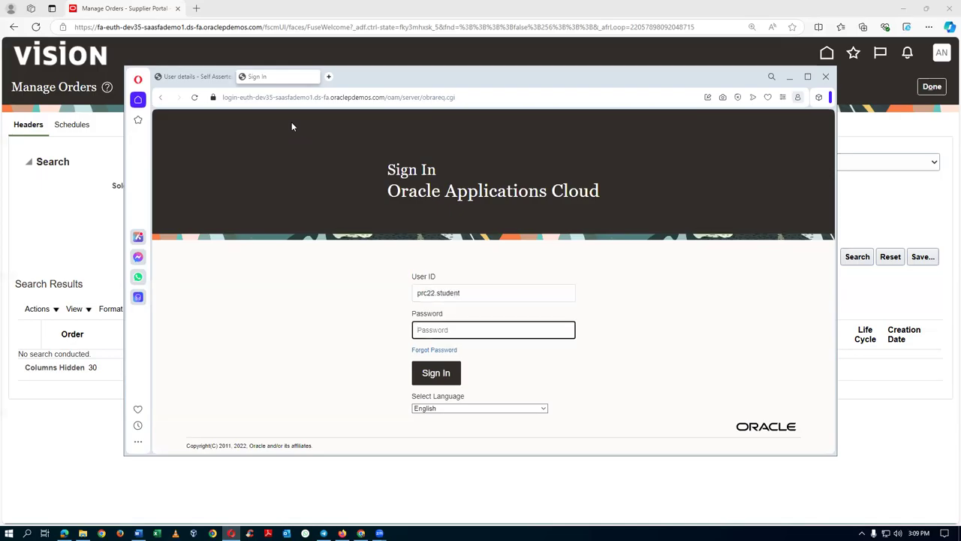
type("•••••••••")
key("Return")
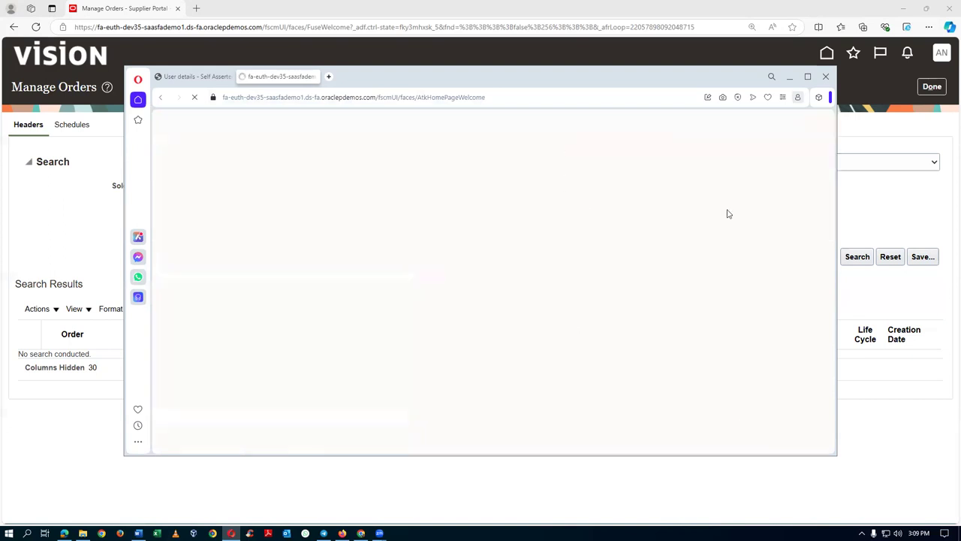
Maximize the window, dismiss the notification and password prompts, and show the Procurement apps.
left_click(807, 77)
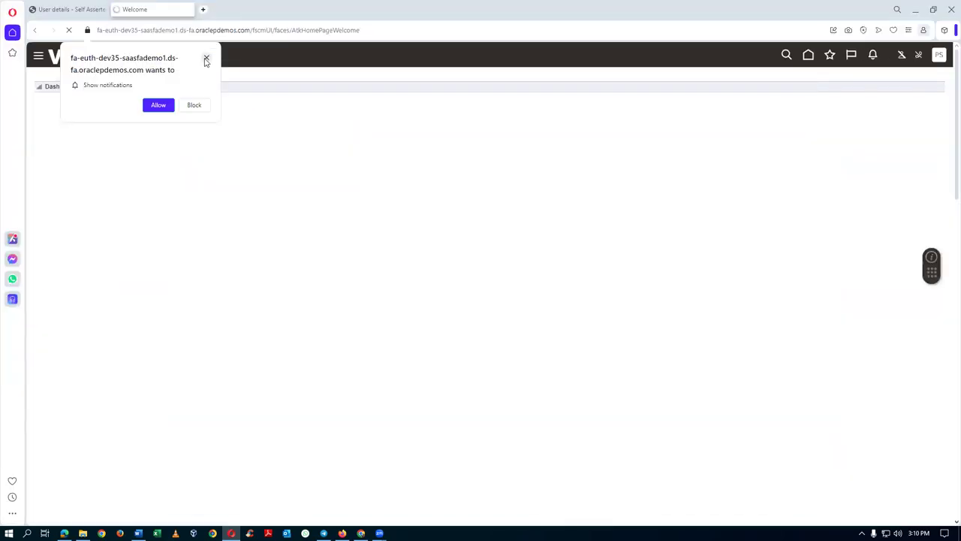
left_click(158, 105)
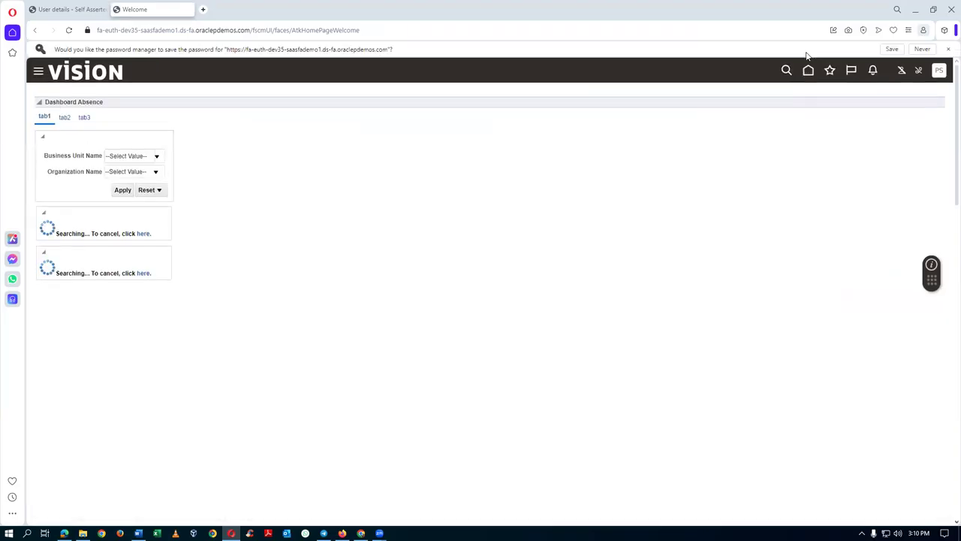
left_click(891, 49)
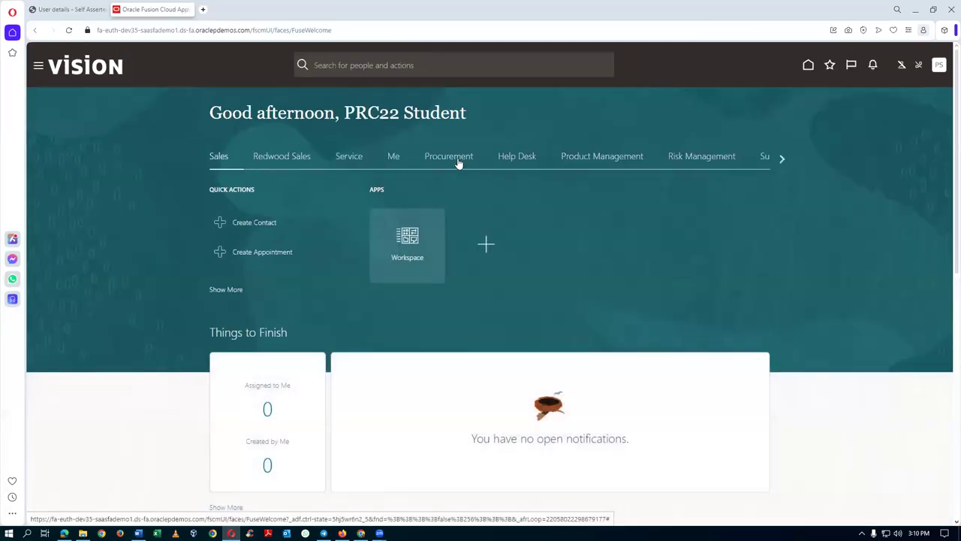
left_click(453, 158)
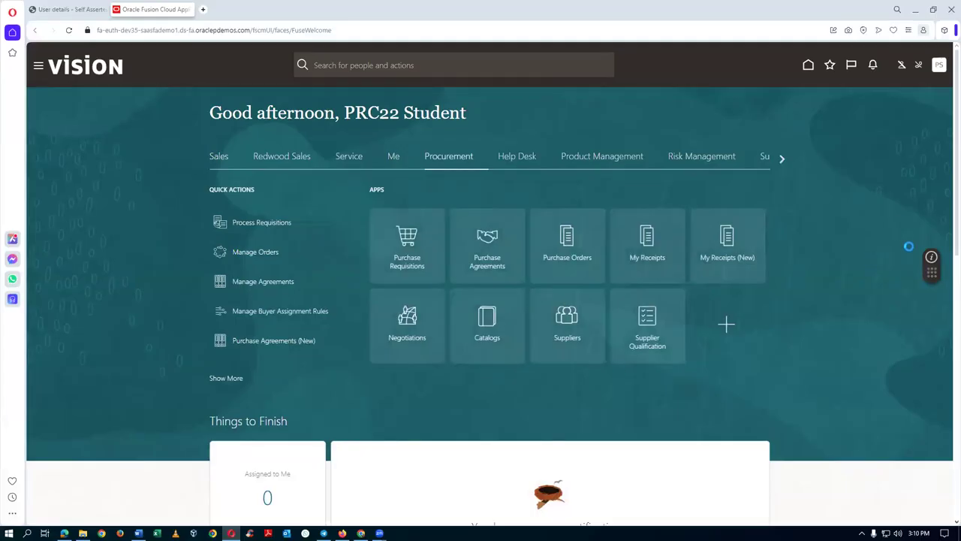
Open order US164957 and view its life cycle details, highlighting the 200.00 open to invoice.
left_click_drag(931, 276, 710, 69)
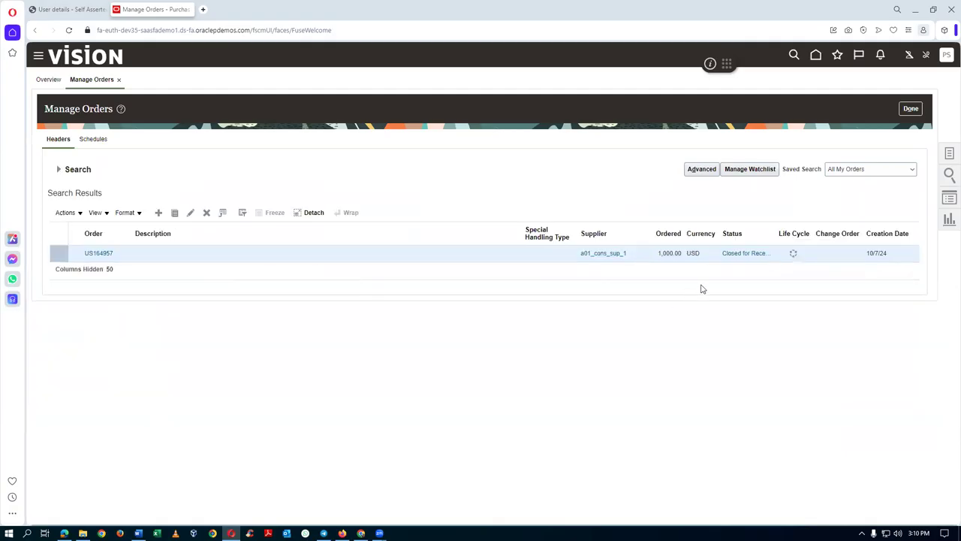
left_click(98, 254)
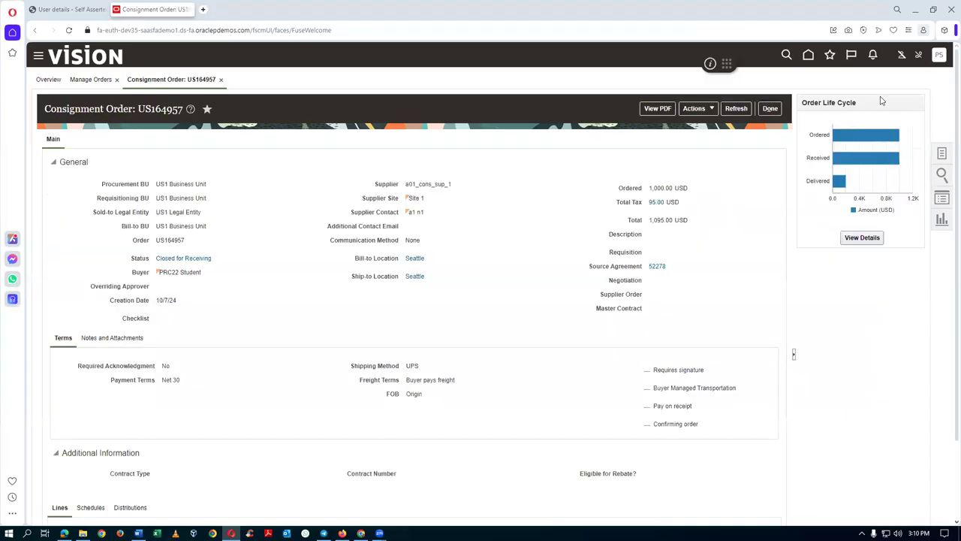
left_click(863, 237)
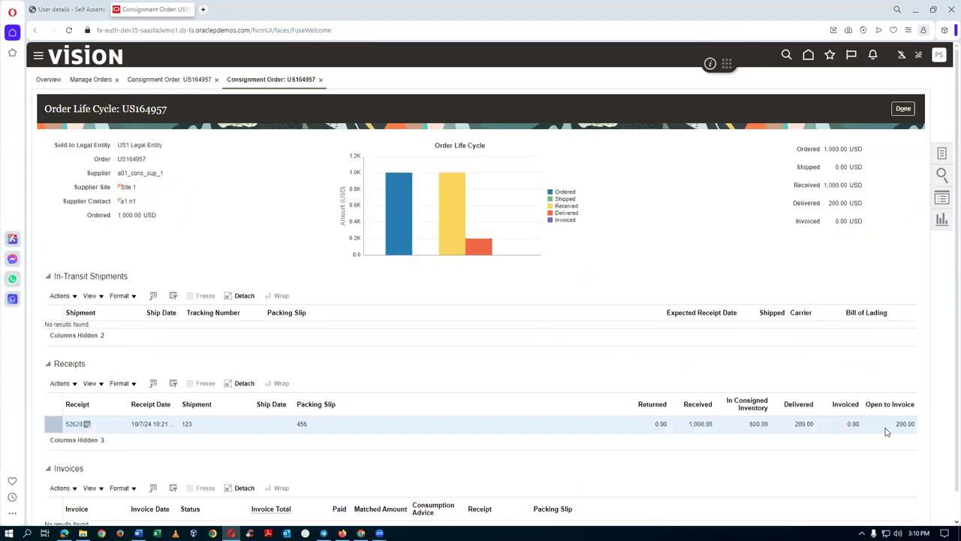
left_click_drag(897, 424, 913, 425)
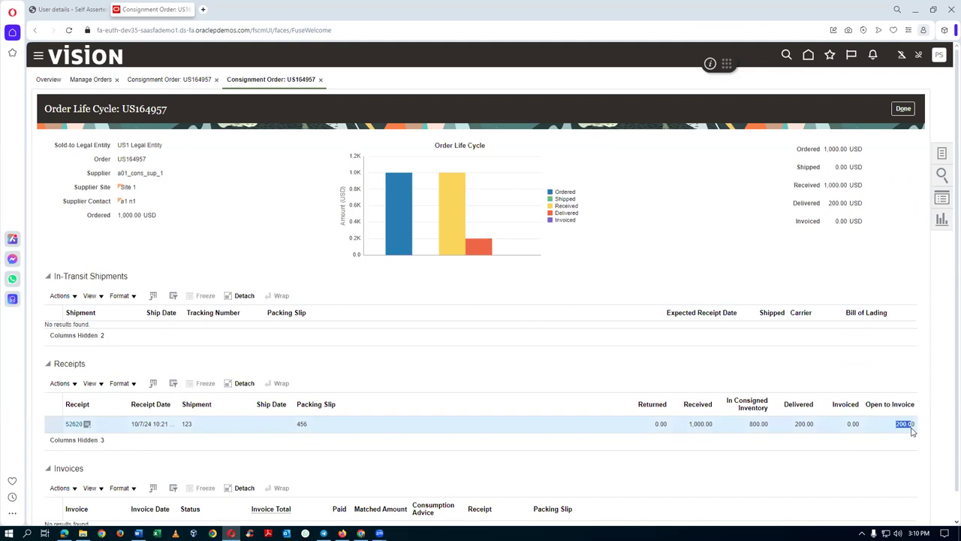
right_click(167, 10)
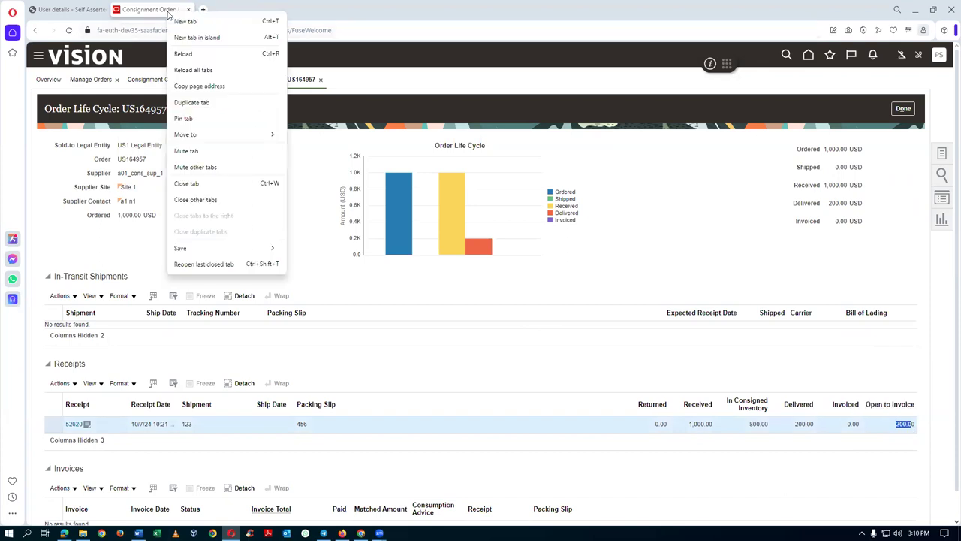
Duplicate the tab and open Tools > Scheduled Processes, enlarging the results table.
left_click(197, 102)
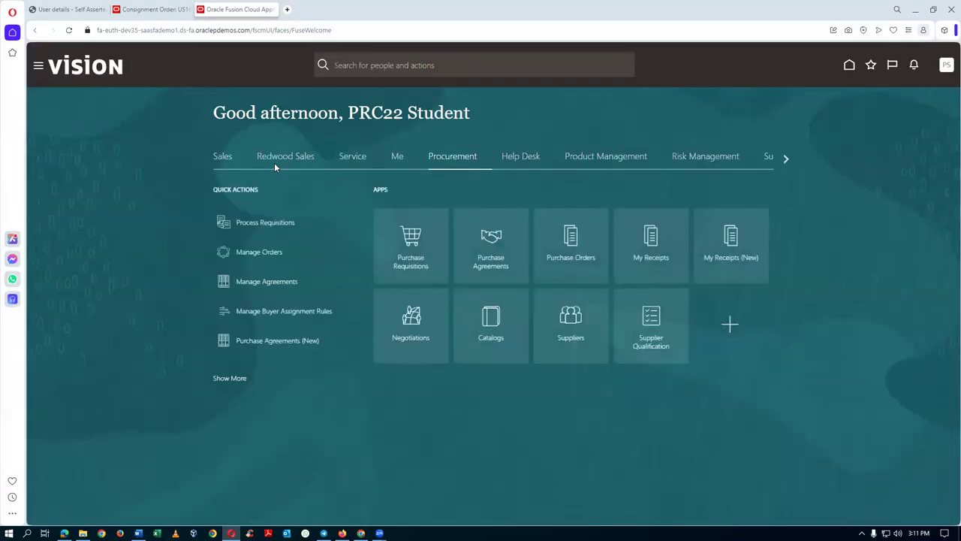
left_click(781, 160)
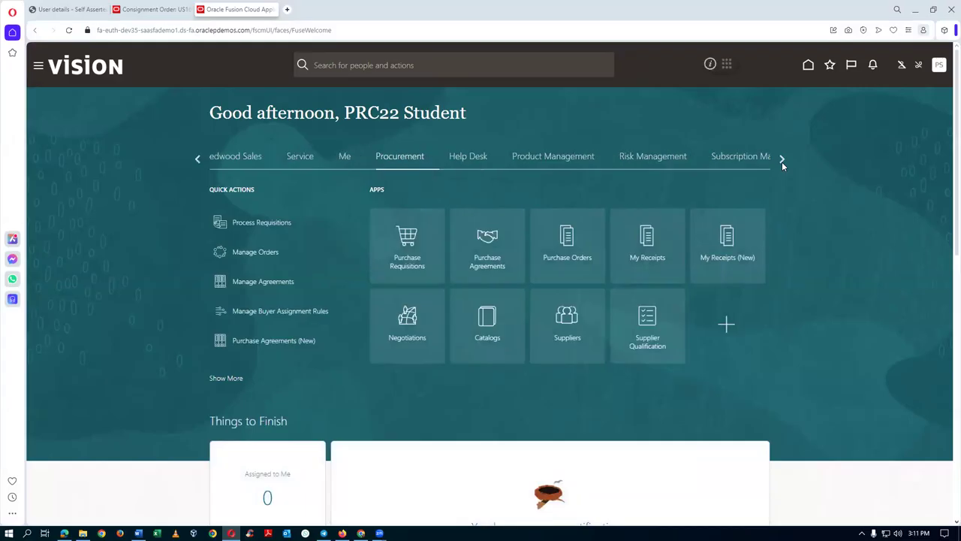
left_click(782, 160)
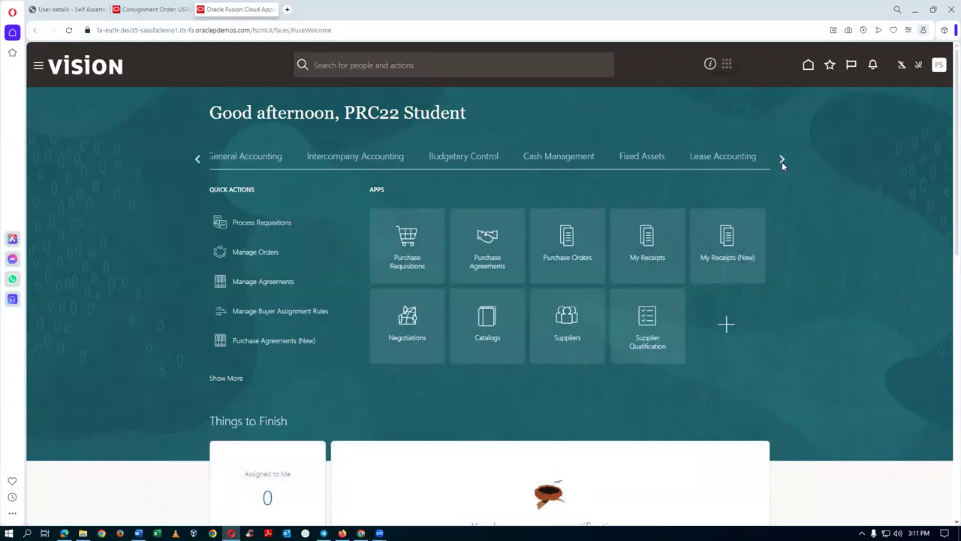
left_click(782, 160)
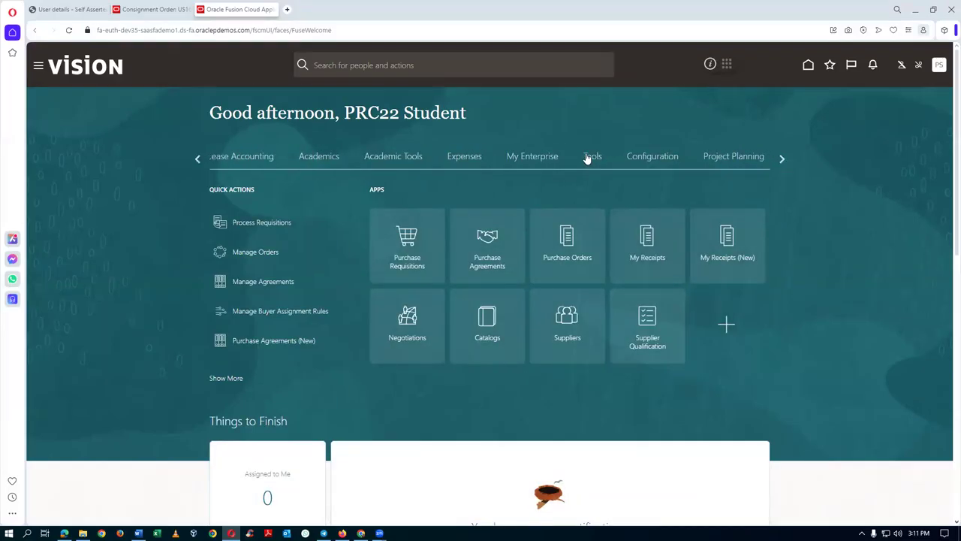
left_click(590, 158)
left_click(738, 267)
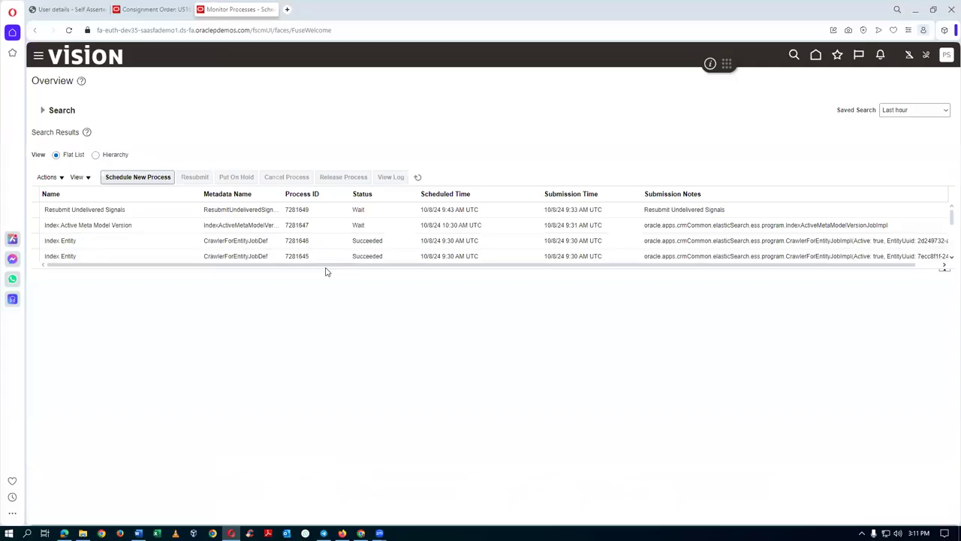
left_click_drag(324, 273, 316, 344)
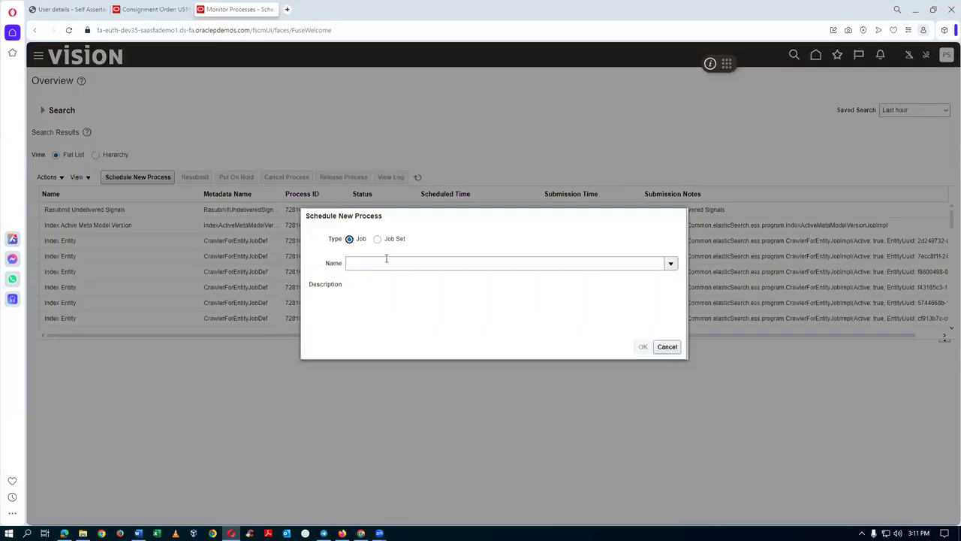
Choose Create Consumption Advice as the new scheduled process.
left_click(386, 262)
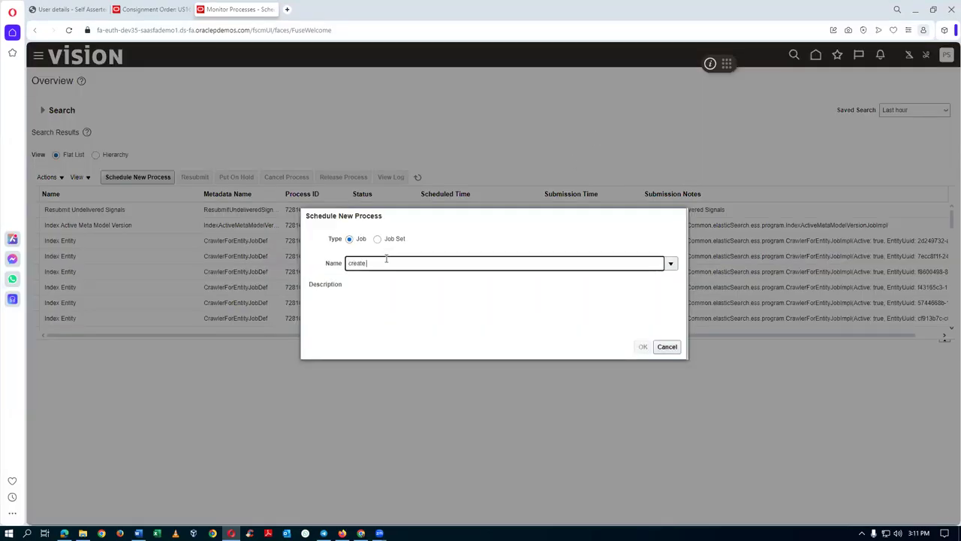
type("create cons")
key("Tab")
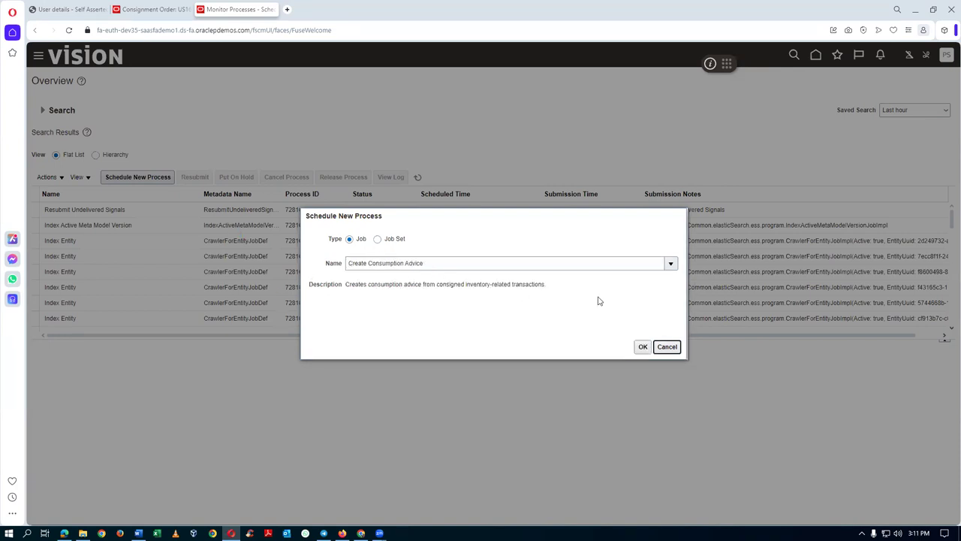
left_click(642, 347)
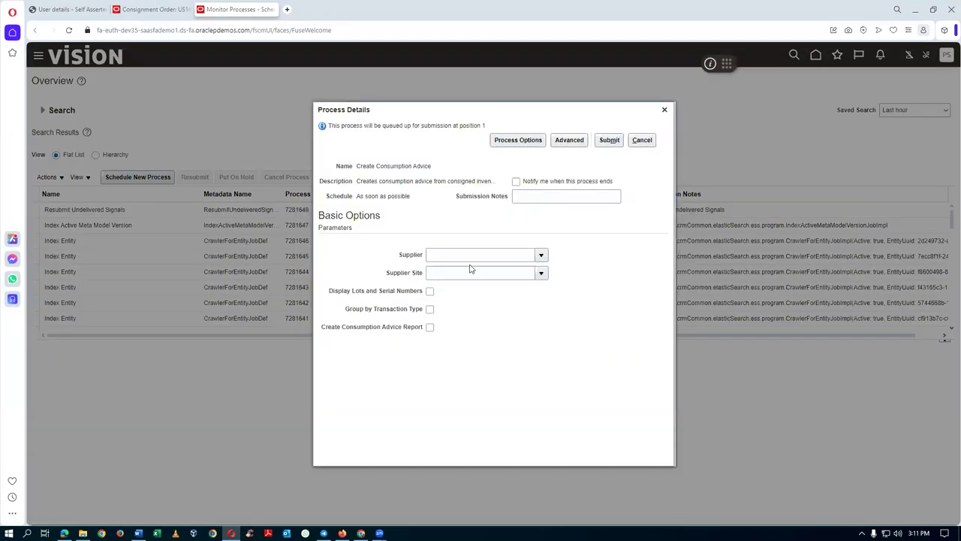
Set supplier a01_cons_sup_1 and look up Site 1 as the supplier site.
left_click(467, 257)
type("a0")
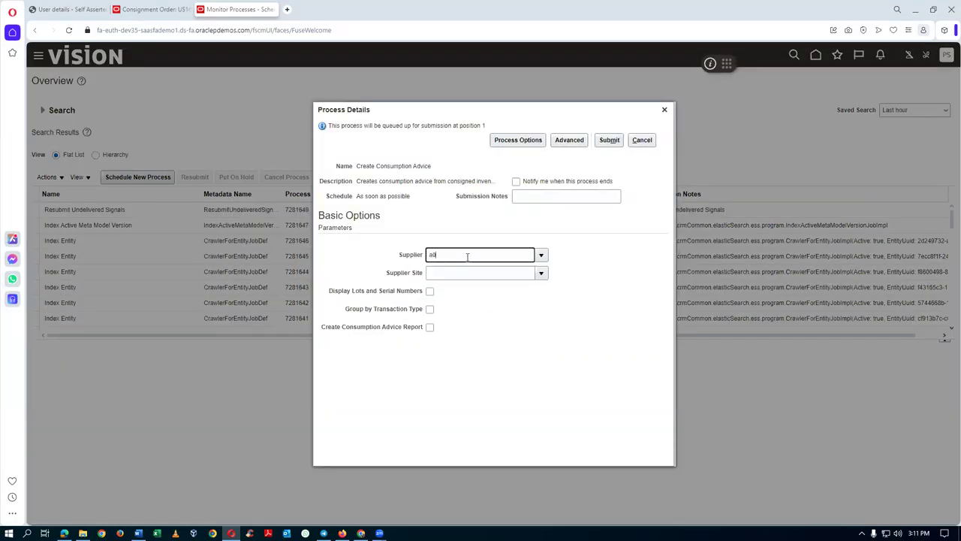
type("1")
key("Tab")
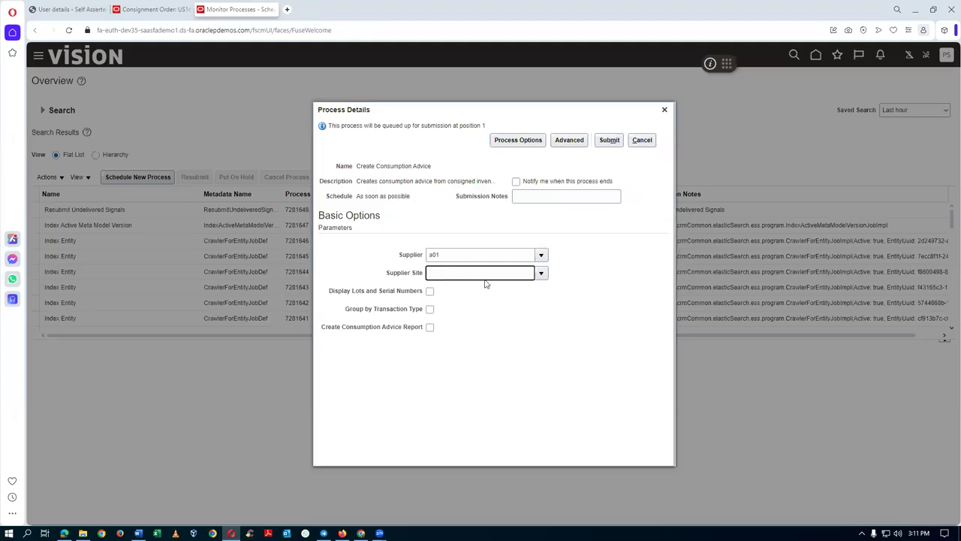
left_click(542, 275)
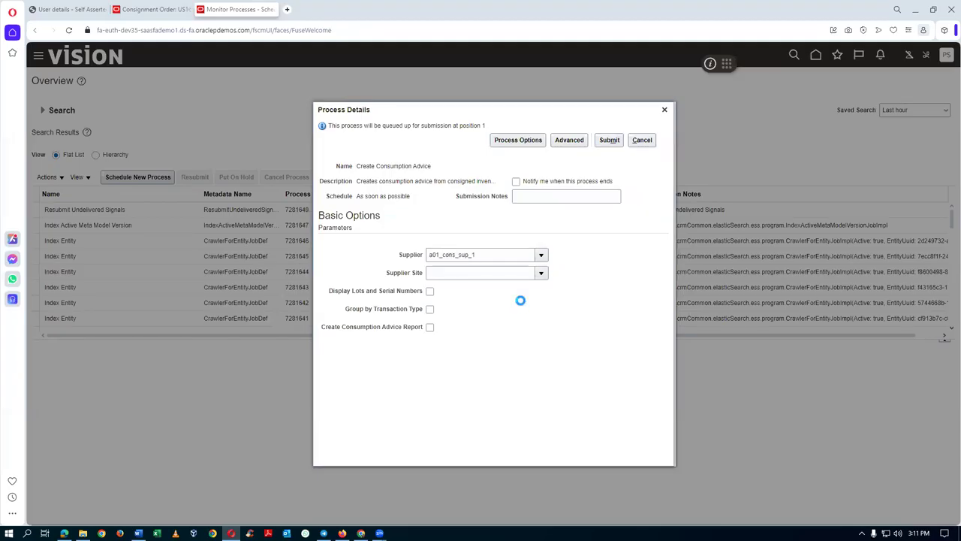
left_click(441, 290)
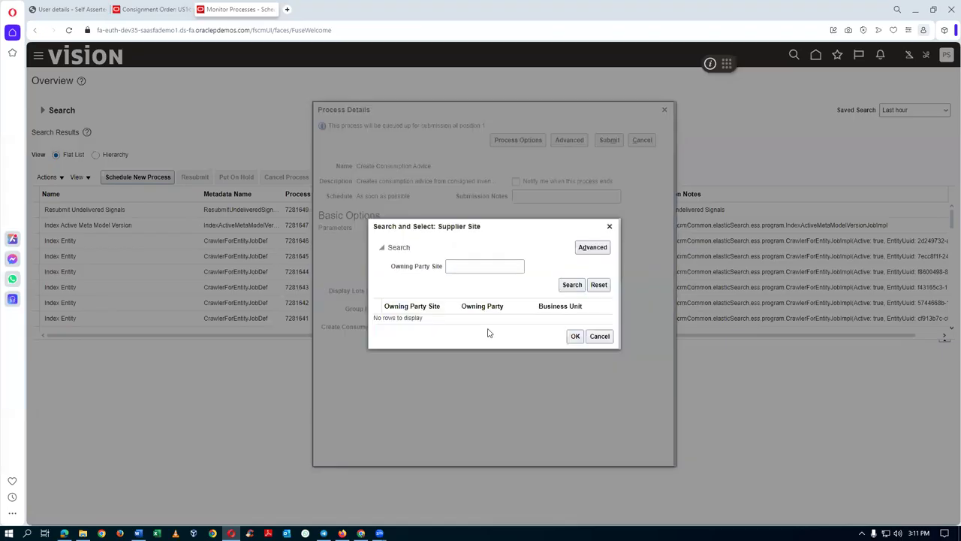
left_click(572, 285)
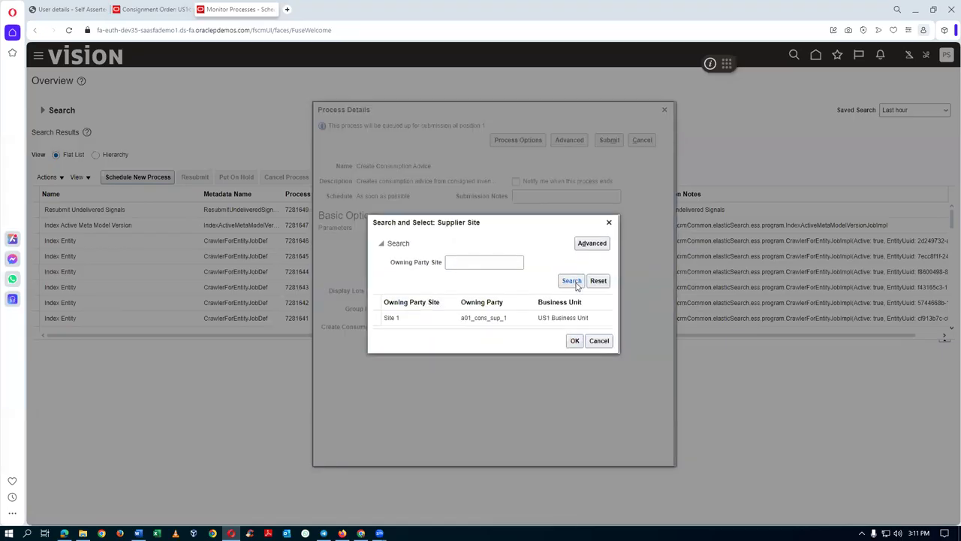
left_click(522, 319)
left_click(575, 340)
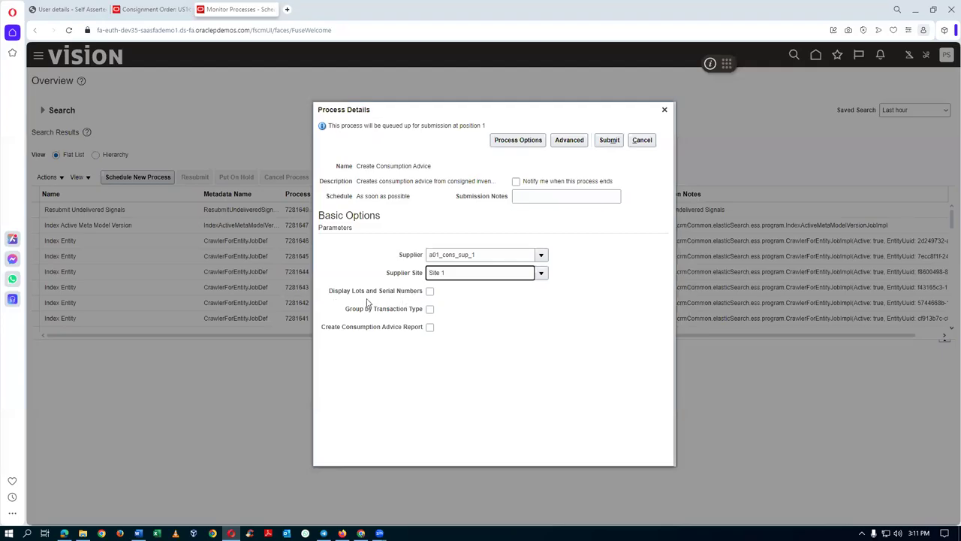
Tick Display Lots and Serial Numbers, Group by Transaction Type and Create Consumption Advice Report, then submit.
left_click(429, 292)
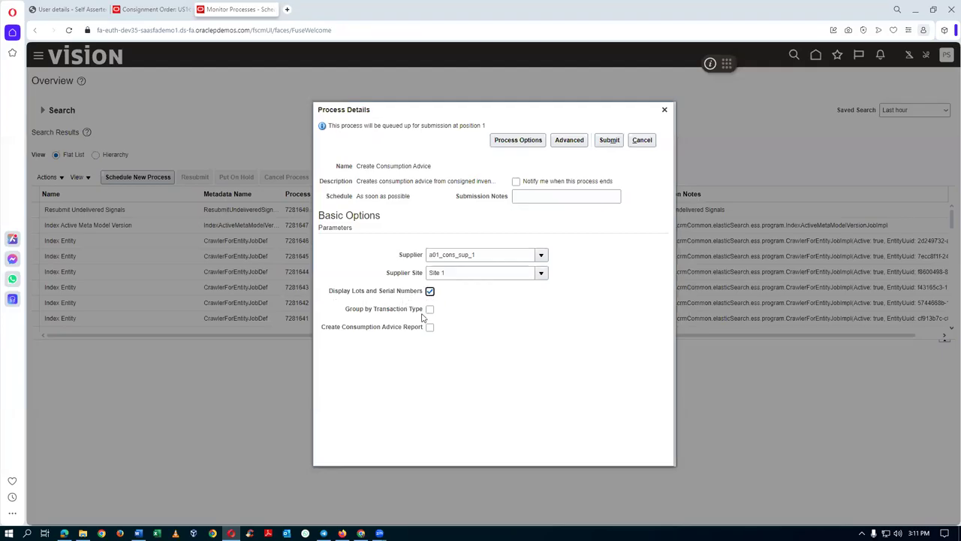
left_click(430, 309)
left_click(431, 329)
left_click(609, 141)
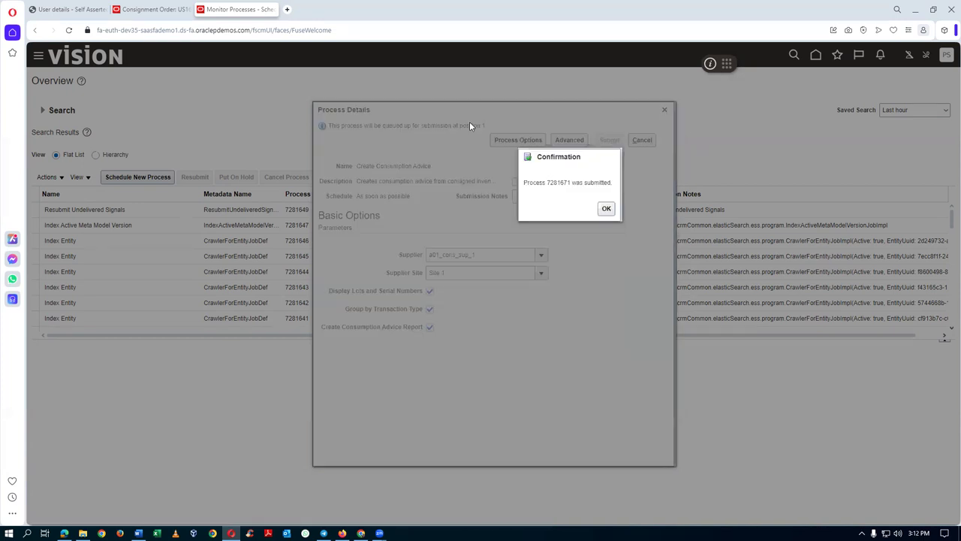
left_click(606, 208)
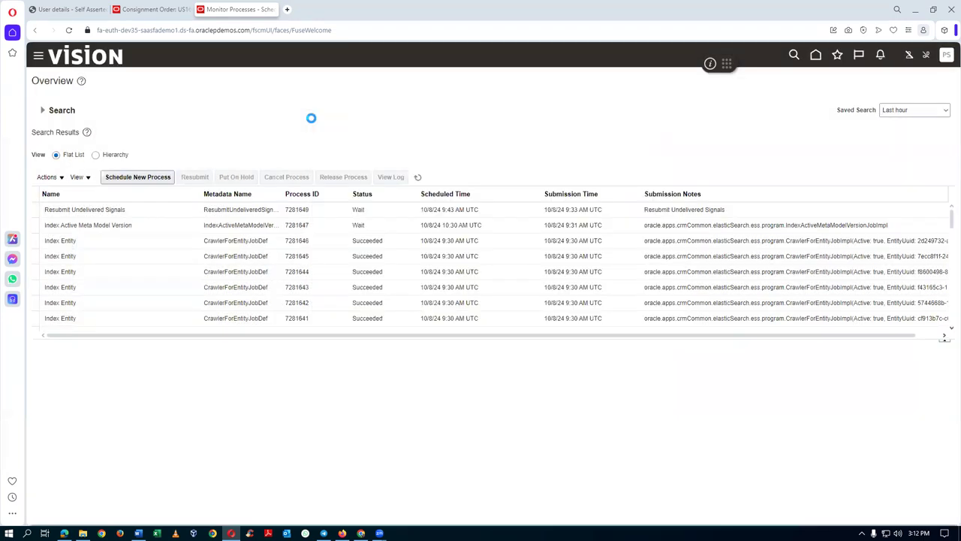
Refresh until the consumption advice jobs show Succeeded, then view Print Consumption Advice Report 7281673's details.
left_click(418, 178)
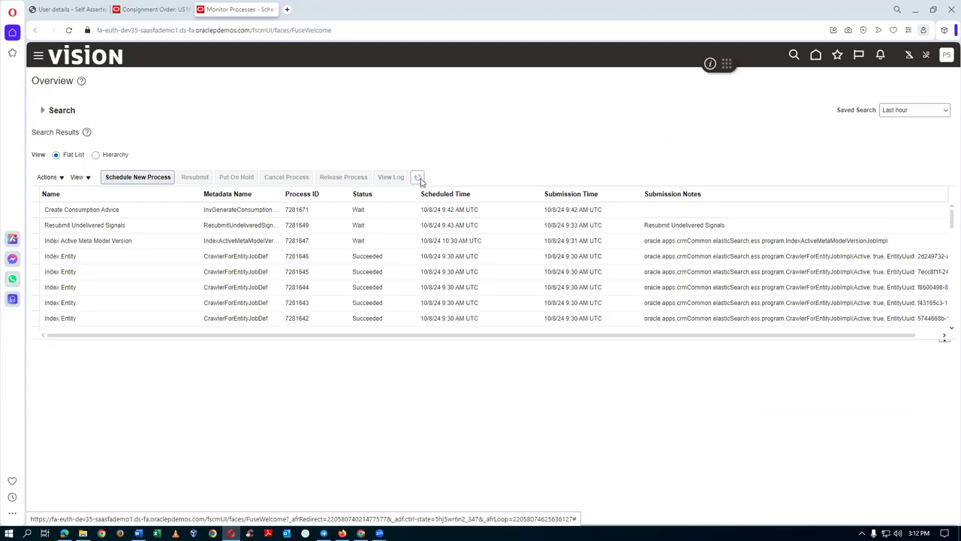
key("ctrl+plus")
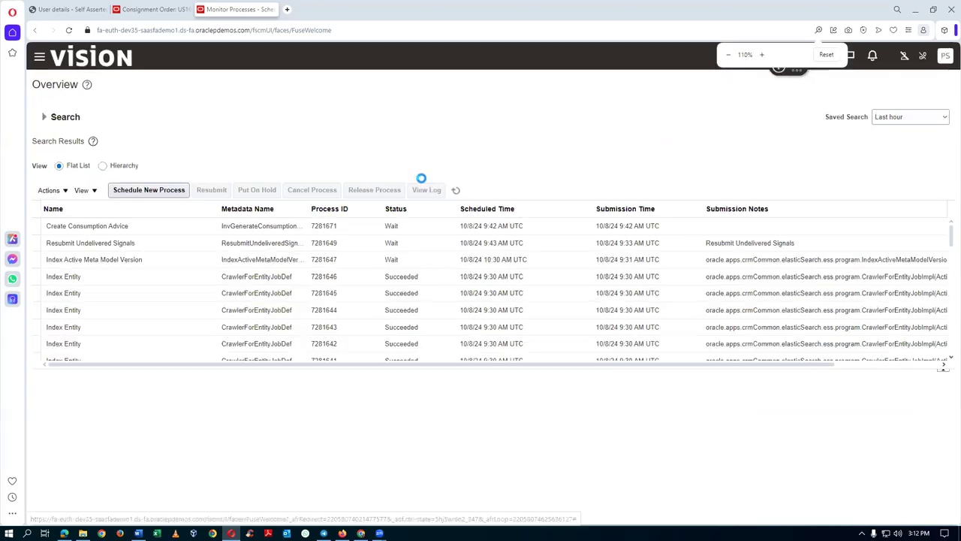
key("ctrl+plus")
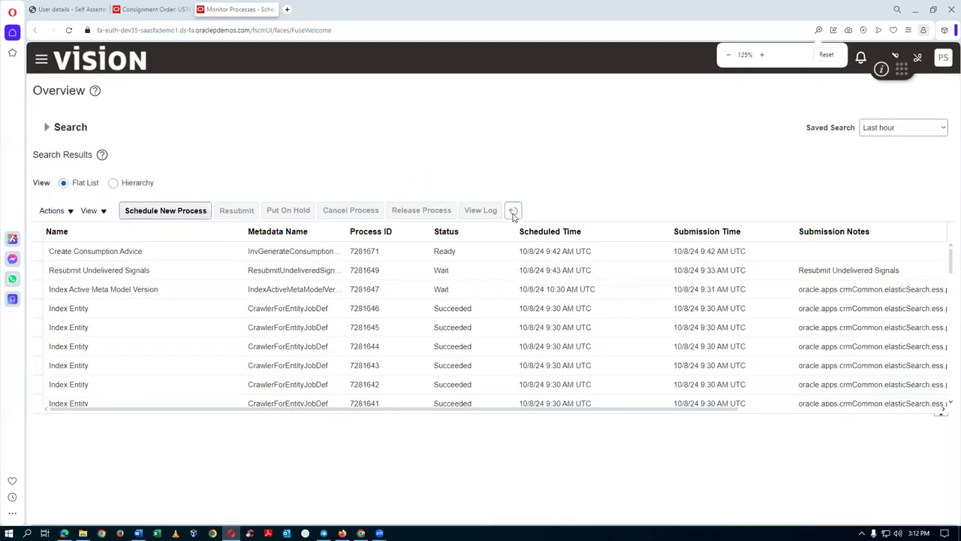
left_click(514, 213)
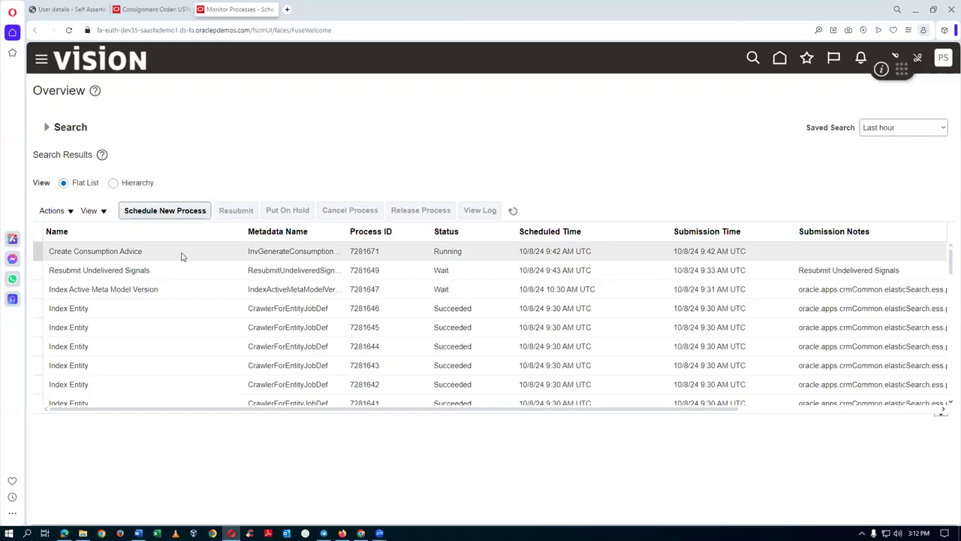
left_click(515, 213)
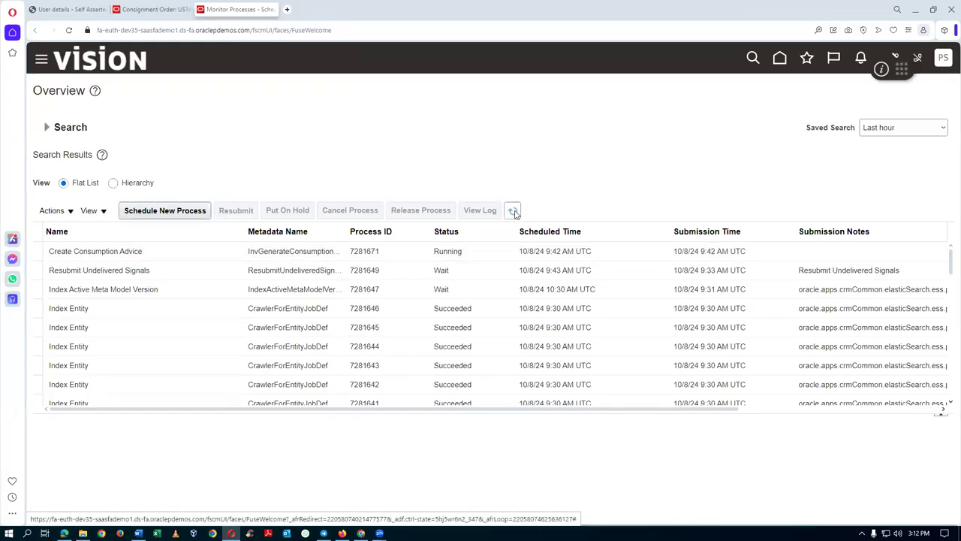
left_click(513, 212)
left_click(513, 212)
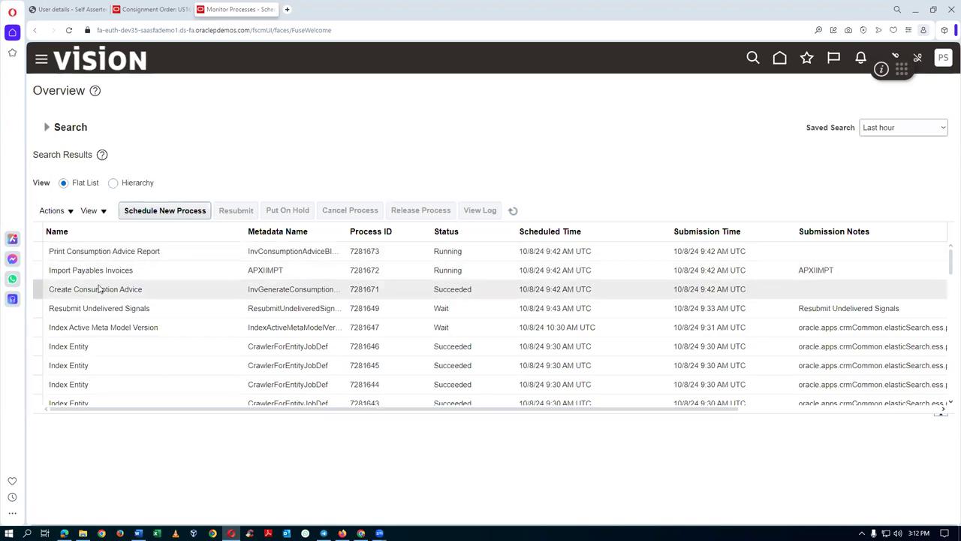
left_click(513, 210)
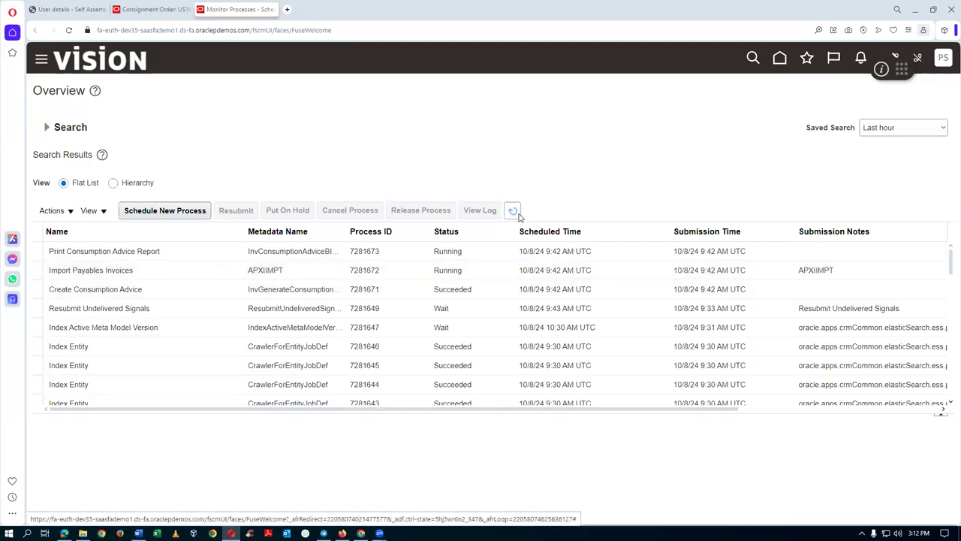
left_click(514, 211)
left_click(515, 215)
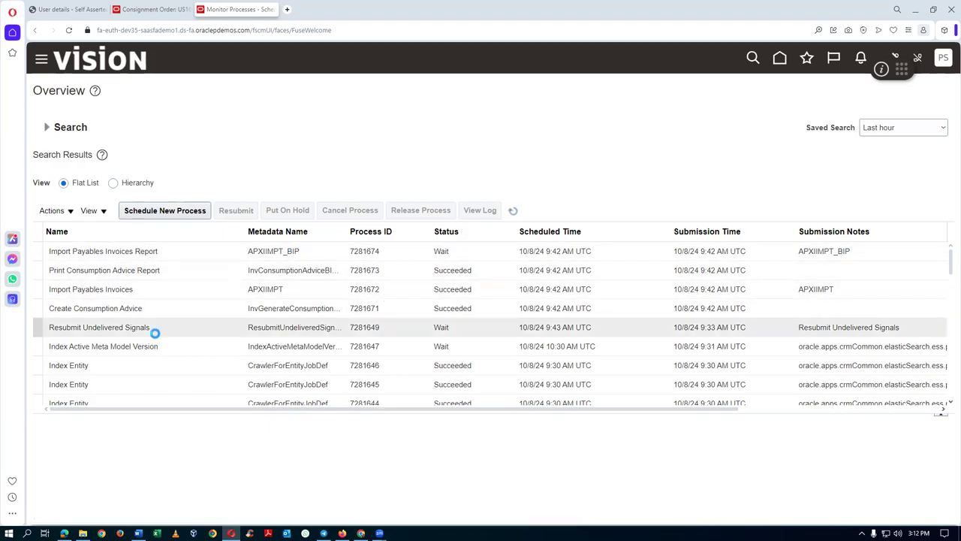
left_click(195, 272)
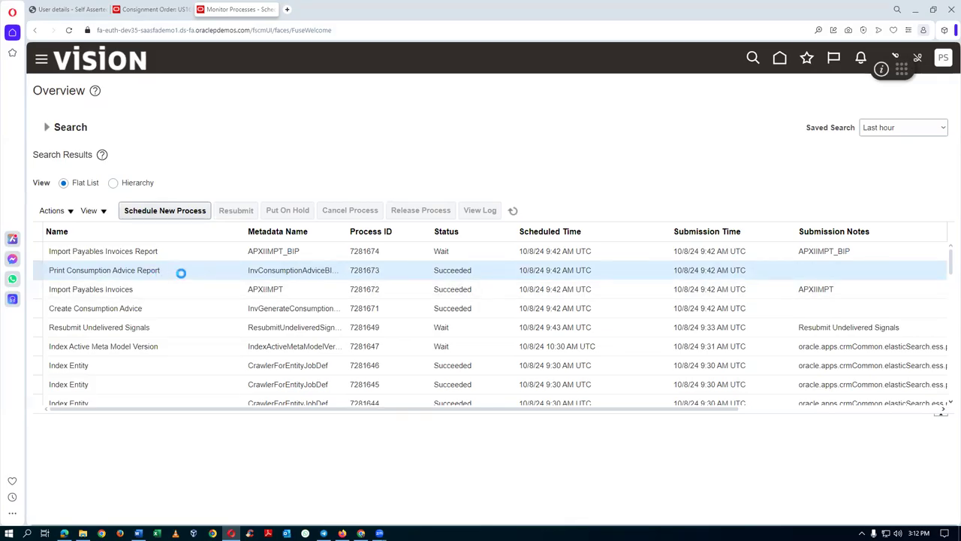
scroll(188, 419, "down", 2)
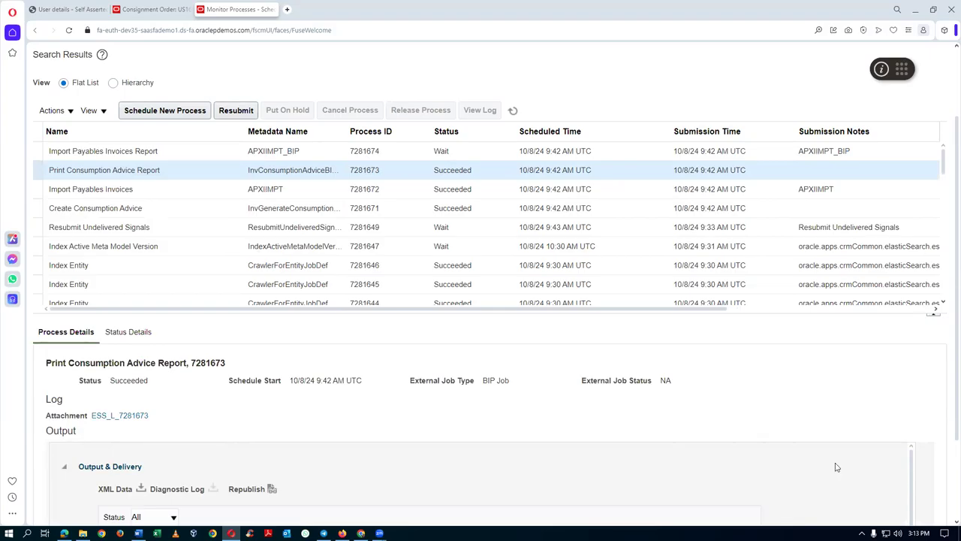
Export the consumption advice report output as PDF and open the downloaded file.
left_click(269, 489)
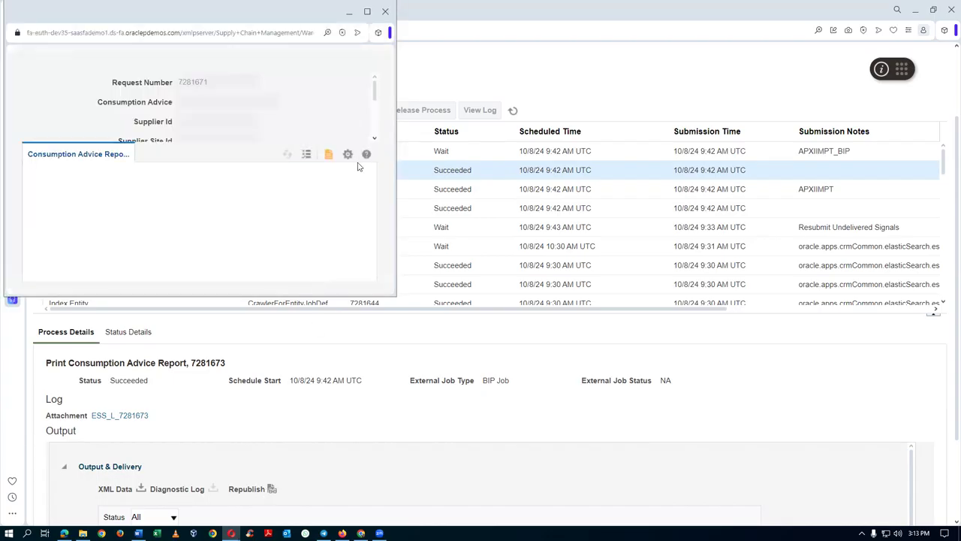
left_click(349, 160)
mouse_move(337, 174)
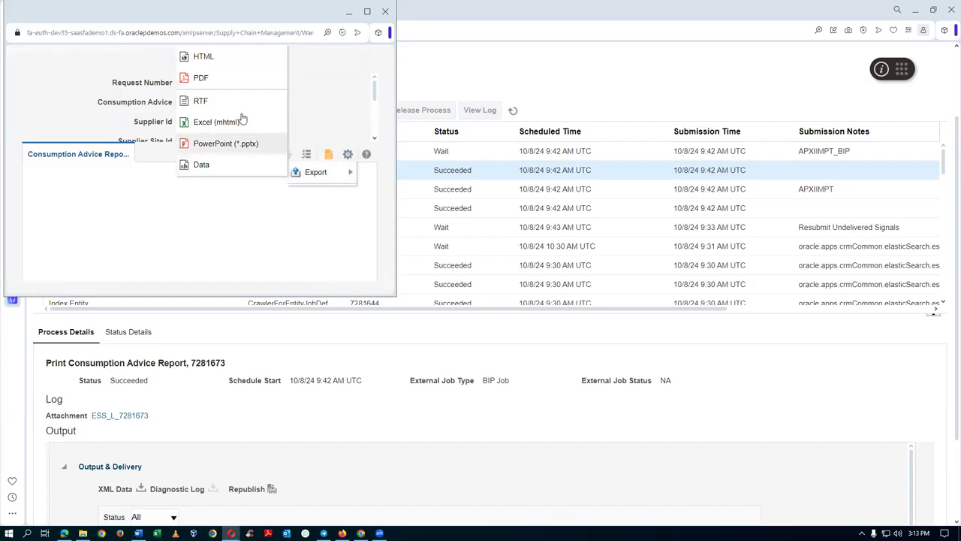
left_click(243, 81)
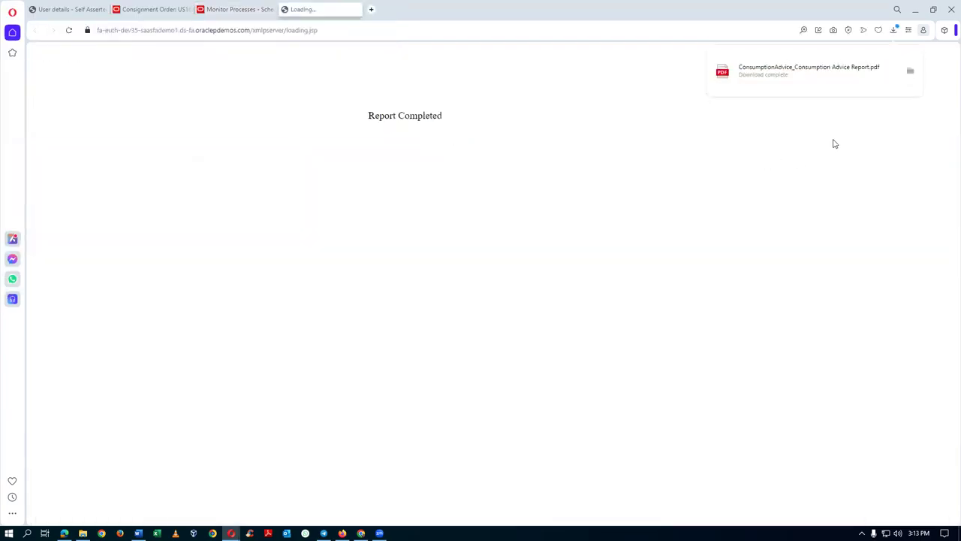
left_click(785, 76)
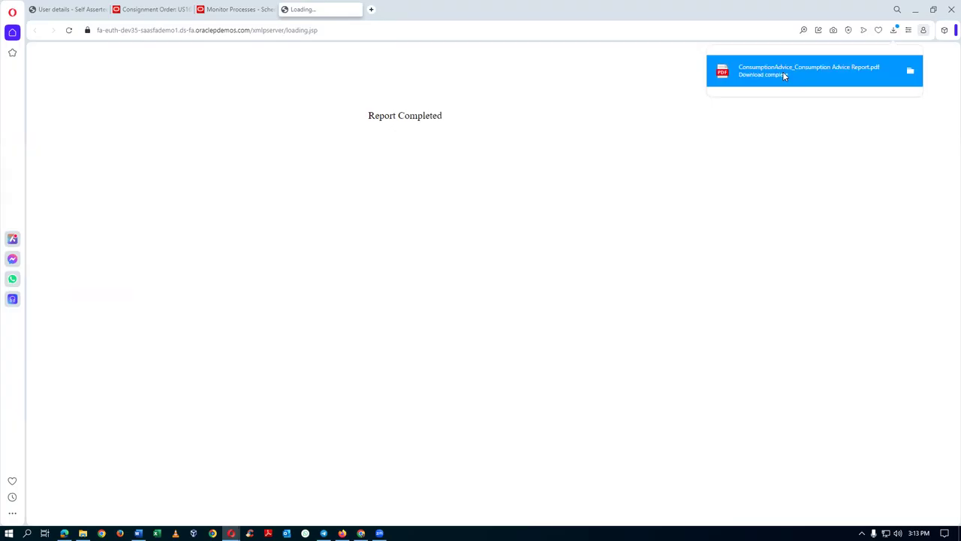
left_click(784, 76)
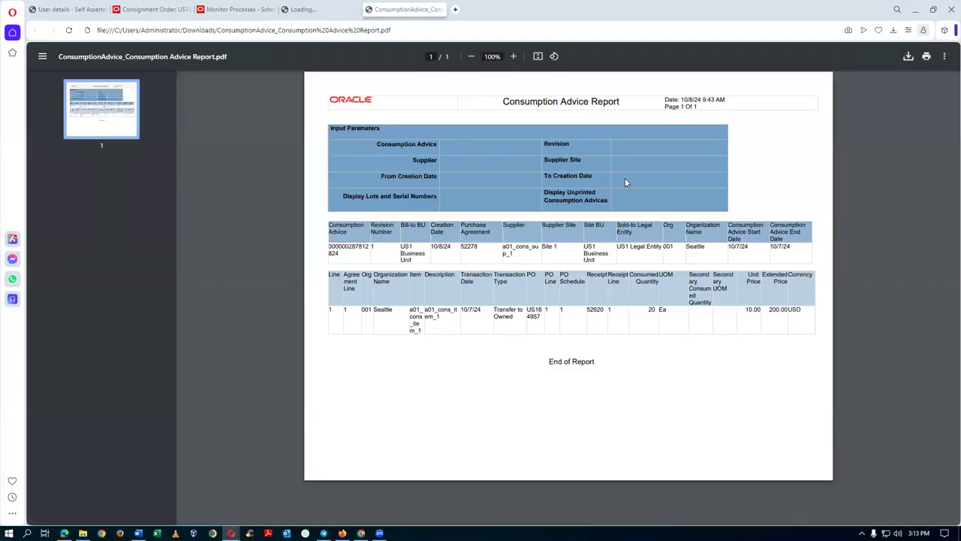
Check the PDF shows Transfer to Owned, 20 consumed and 200.00 USD, then close it.
scroll(625, 178, "up", 1)
scroll(625, 178, "up", 2)
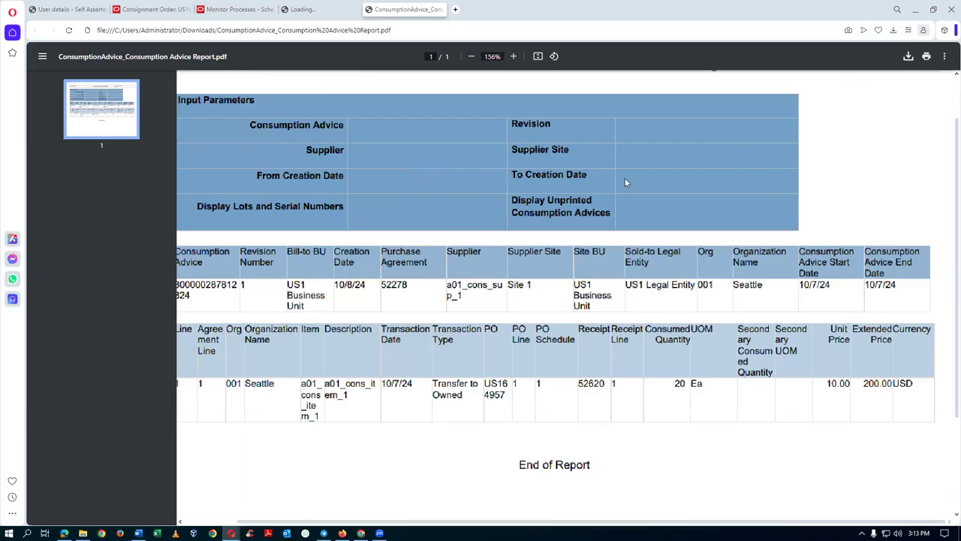
scroll(629, 202, "down", 3)
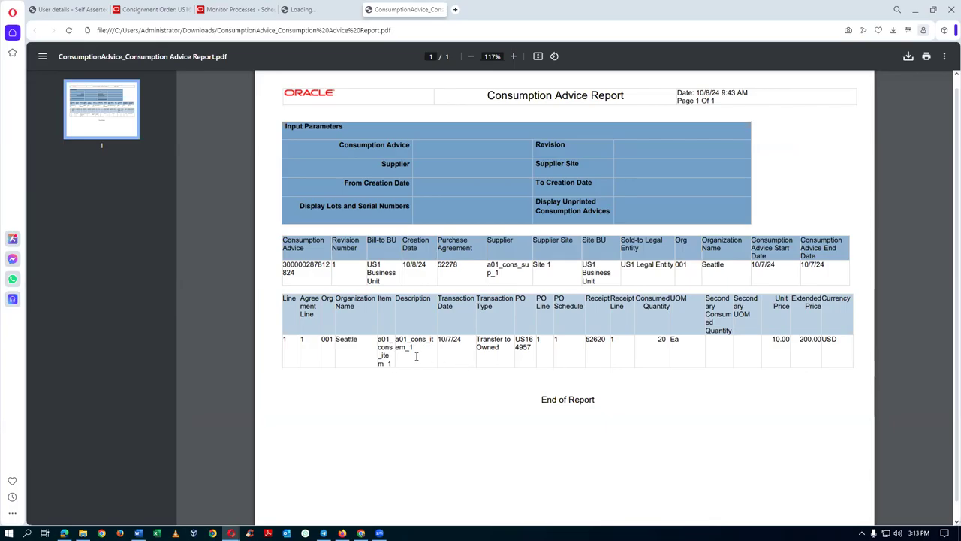
left_click_drag(488, 340, 492, 349)
left_click(661, 340)
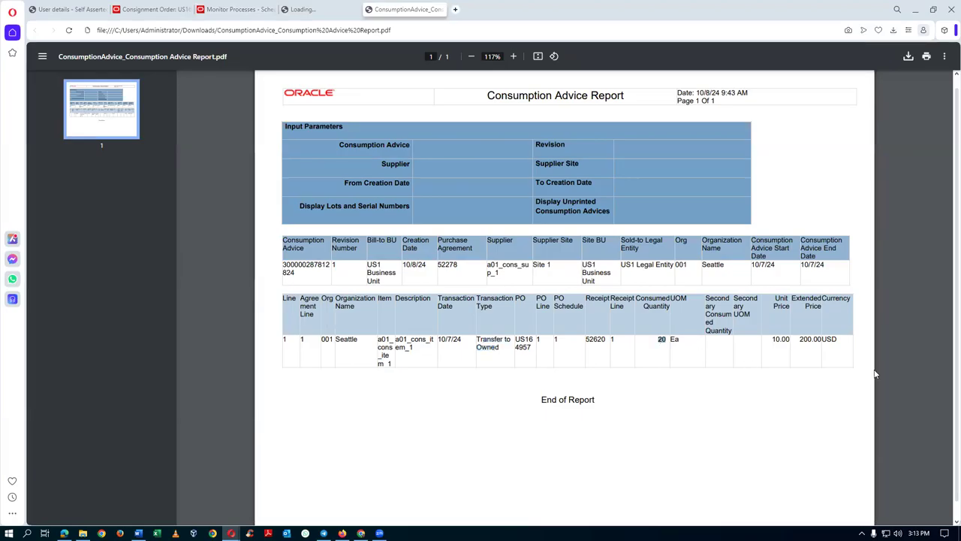
left_click_drag(801, 339, 843, 340)
left_click(444, 9)
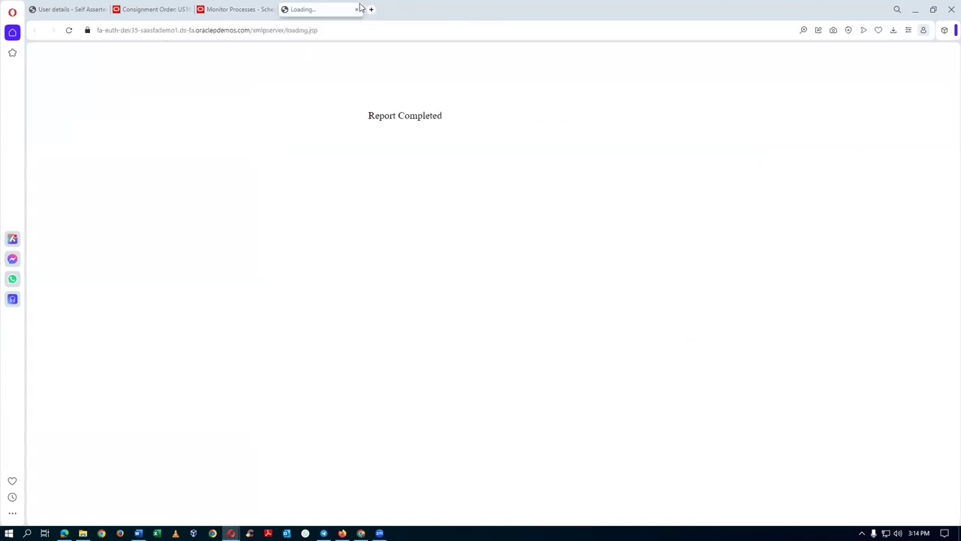
Close the report tab and return from the Order Life Cycle to Manage Orders for US164957.
left_click(357, 10)
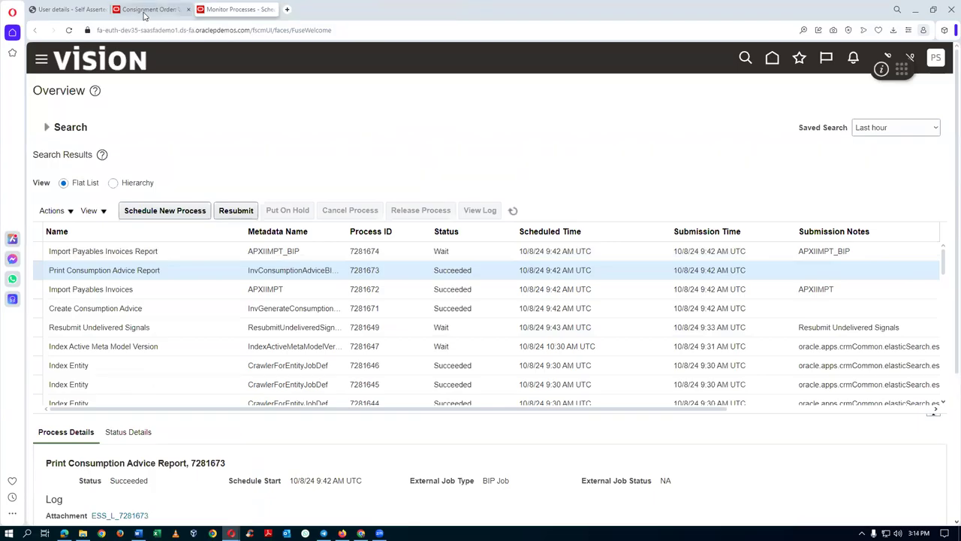
left_click(144, 12)
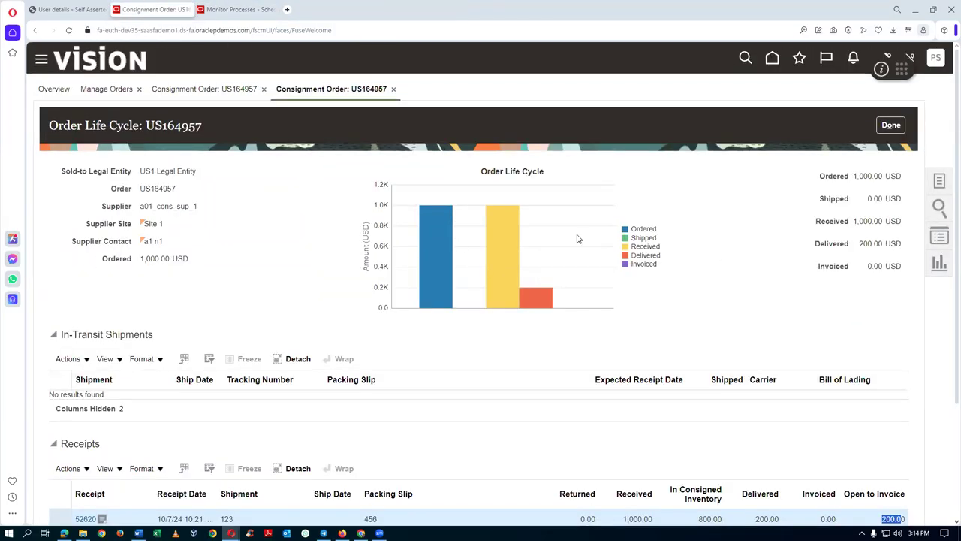
left_click(903, 132)
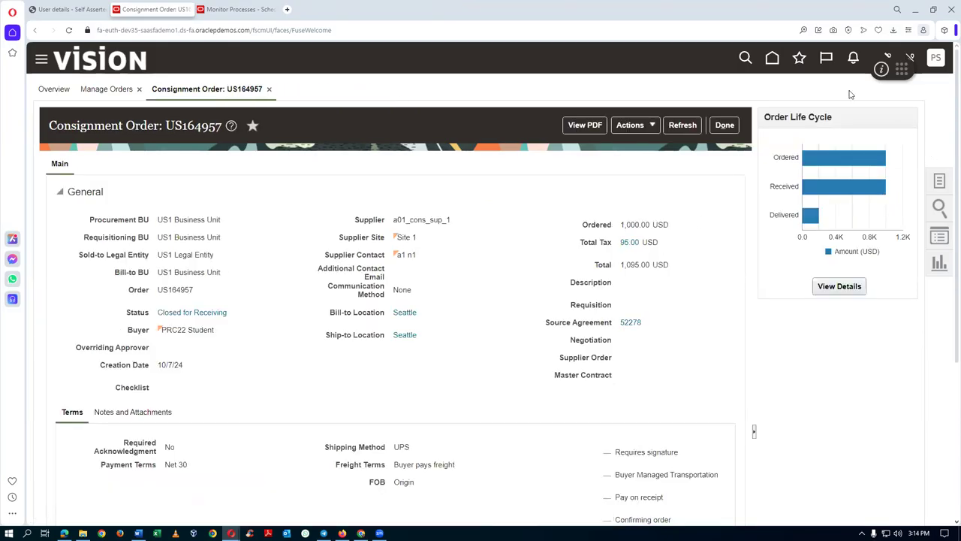
left_click(725, 125)
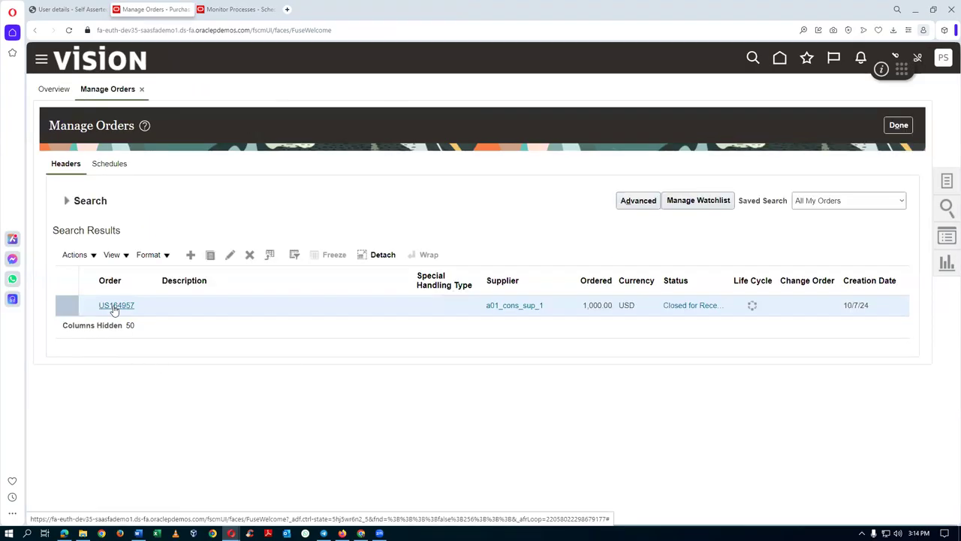
Open order US164957's full life cycle and scroll down to its not-validated 219.00 invoice.
left_click(109, 309)
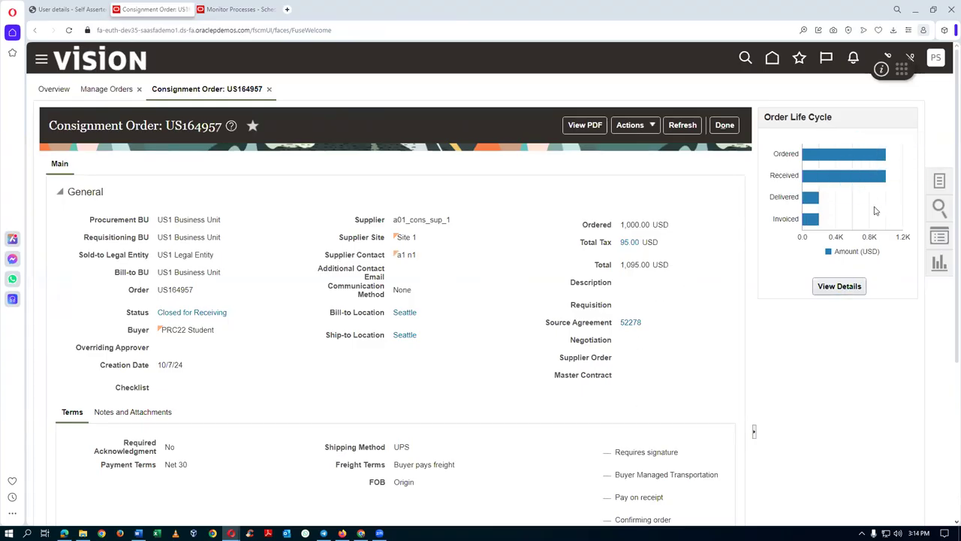
left_click(854, 287)
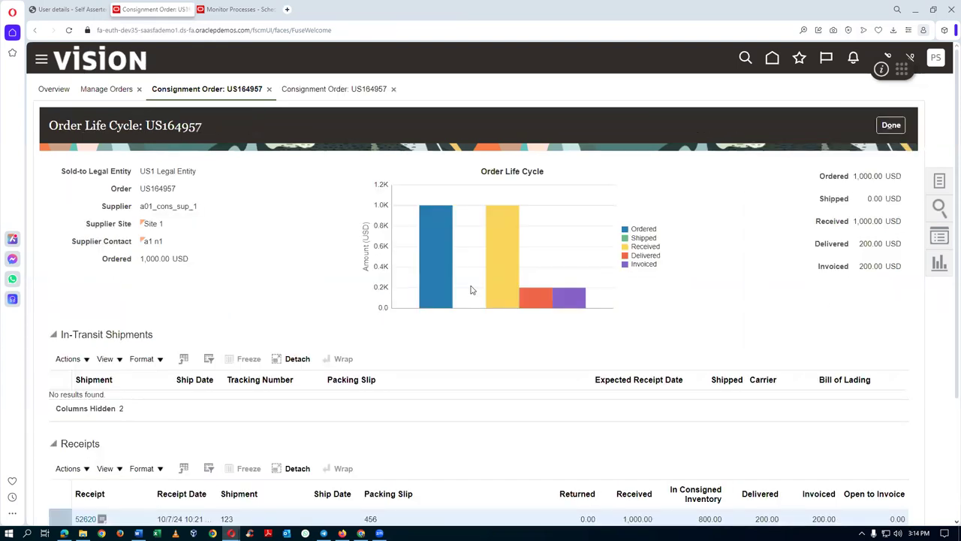
scroll(472, 290, "down", 2)
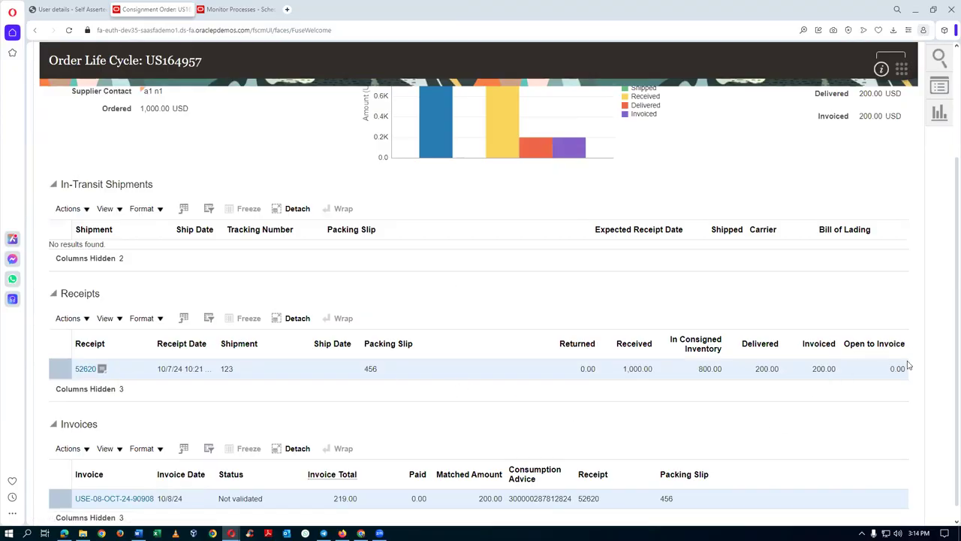
scroll(486, 415, "down", 1)
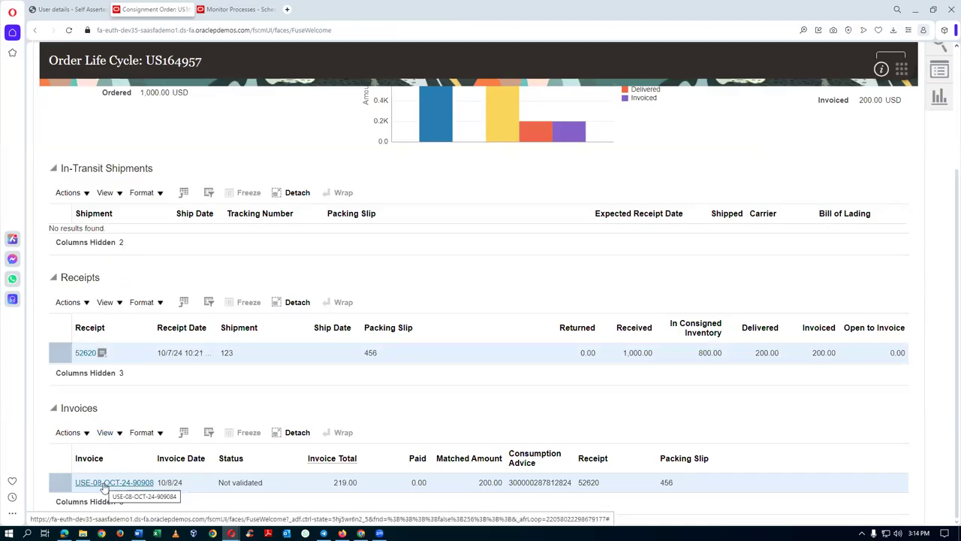
Confirm invoice USE-08-OCT-24-909084 shows no payments and 219.00 unpaid, then bring up Monitor Processes.
left_click(104, 485)
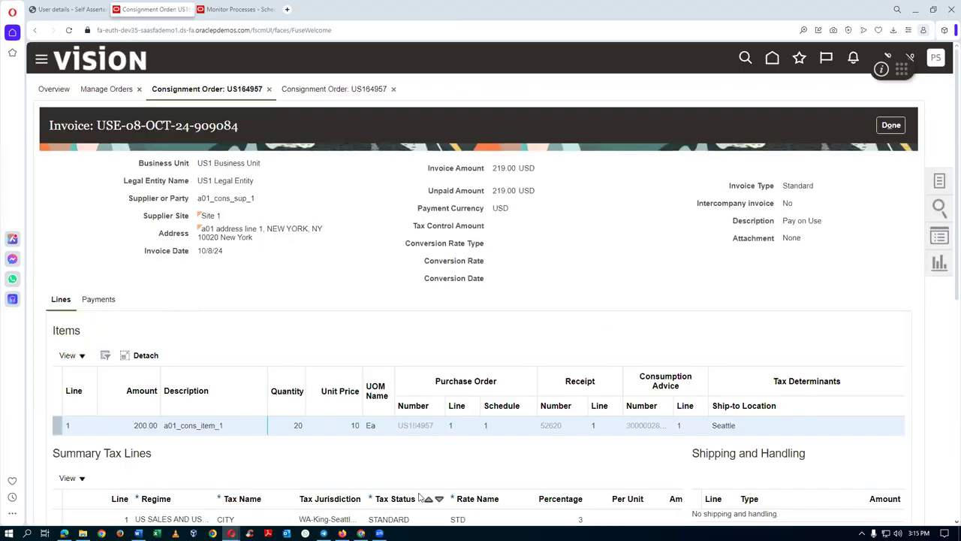
left_click(98, 300)
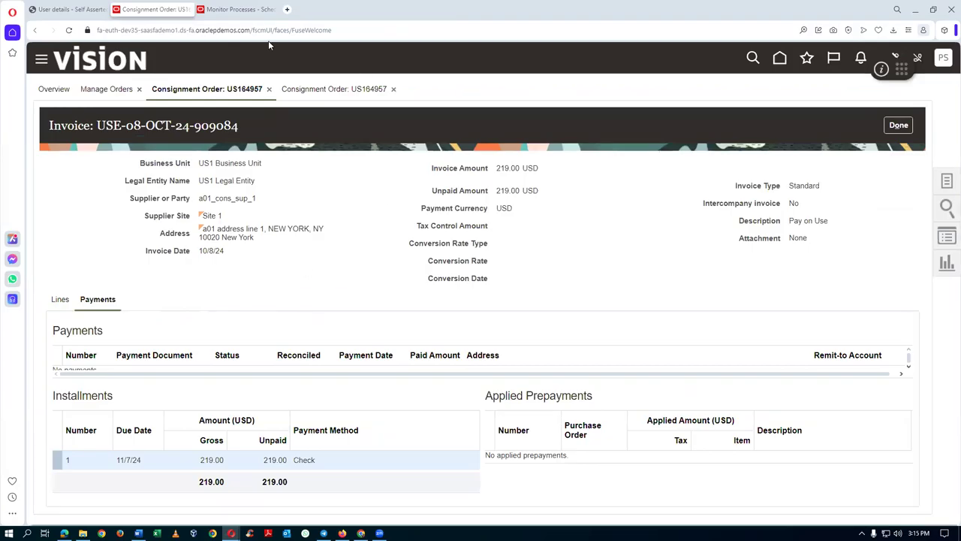
left_click(240, 11)
right_click(241, 11)
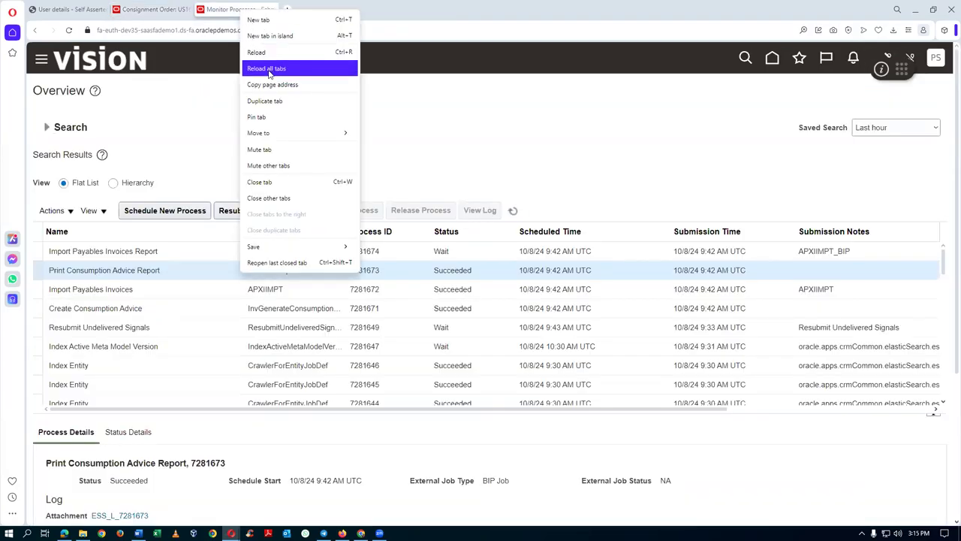
Duplicate the tab, launch the Payables Invoices workbench, and close the Consumption Advice Report window.
left_click(269, 102)
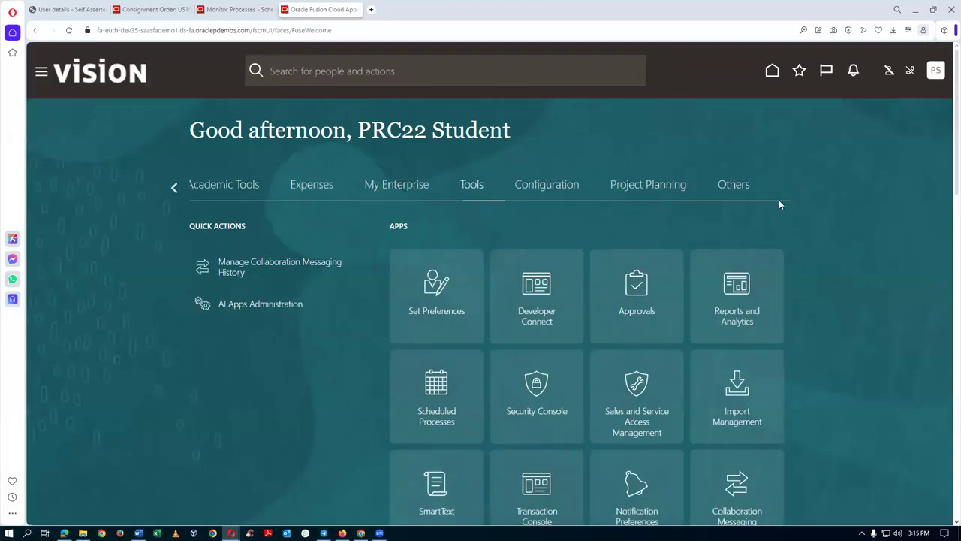
left_click(173, 187)
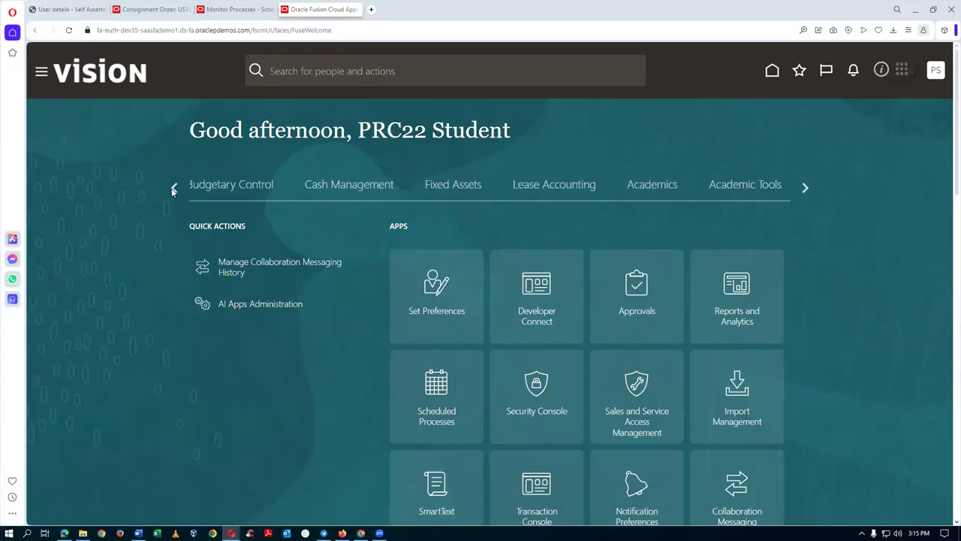
left_click(173, 187)
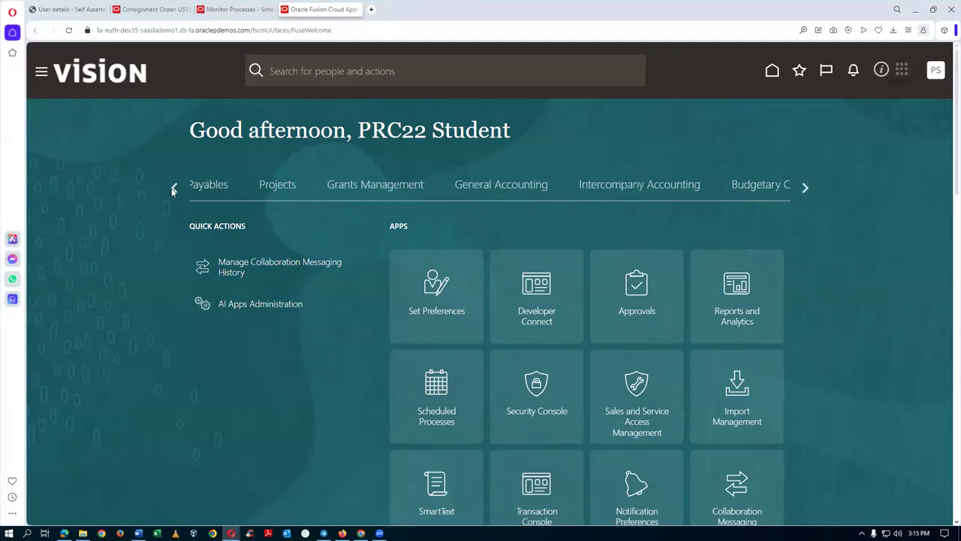
left_click(173, 188)
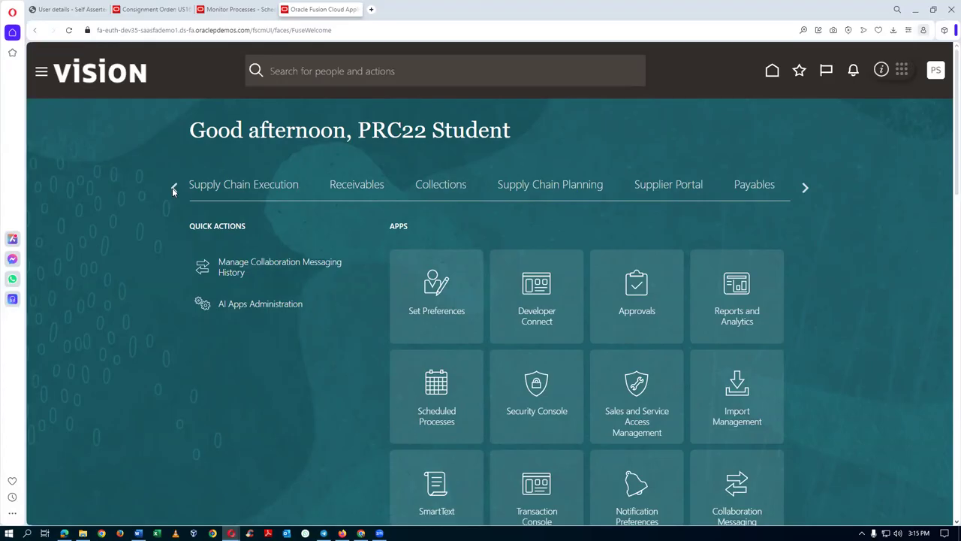
left_click(755, 184)
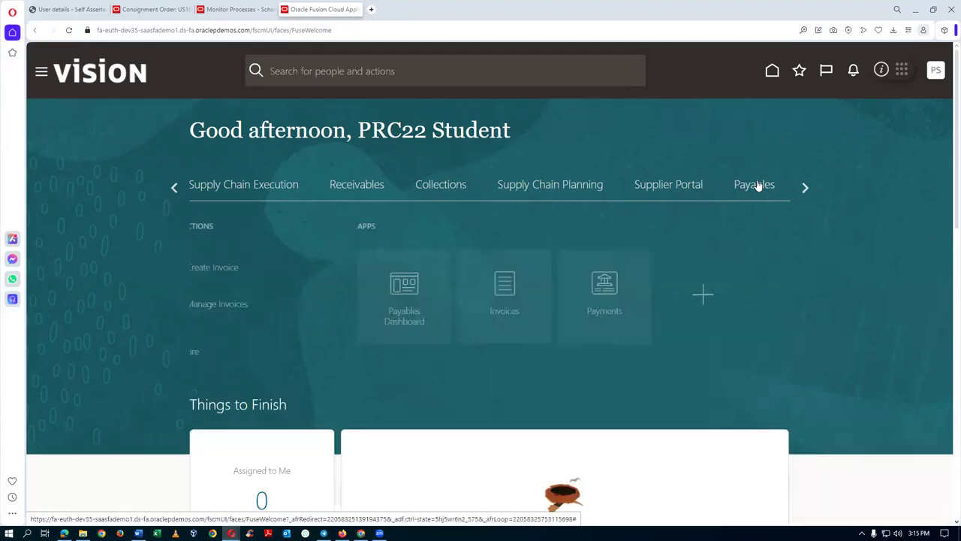
left_click(538, 304)
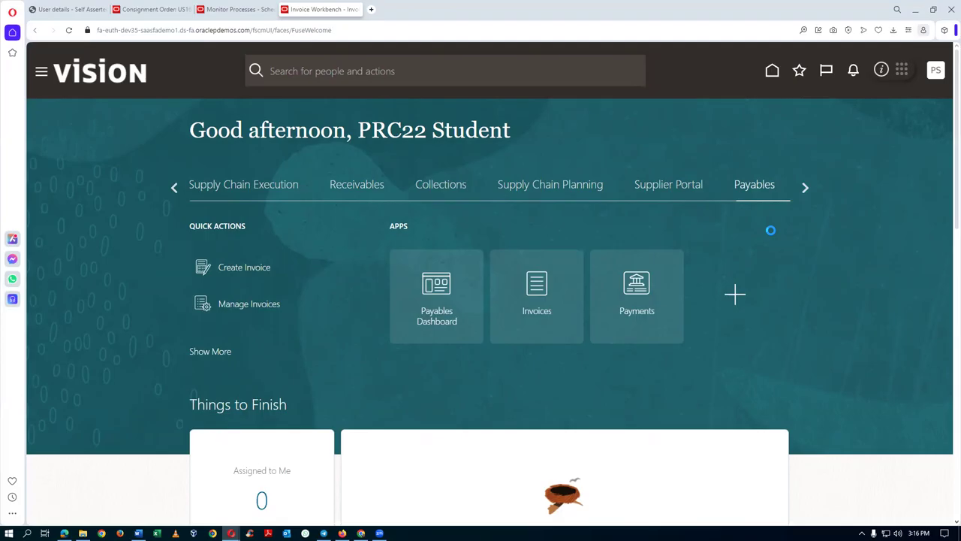
key("alt+Tab")
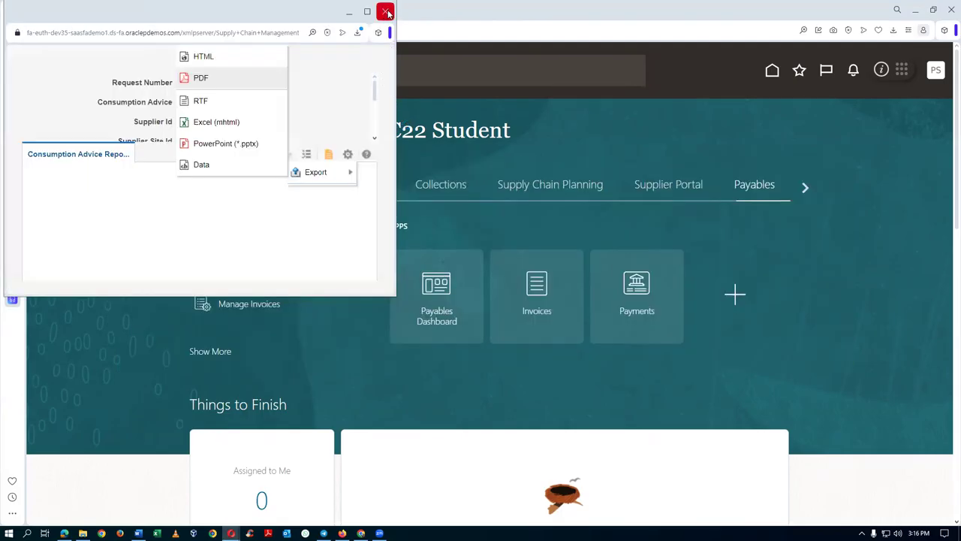
left_click(385, 12)
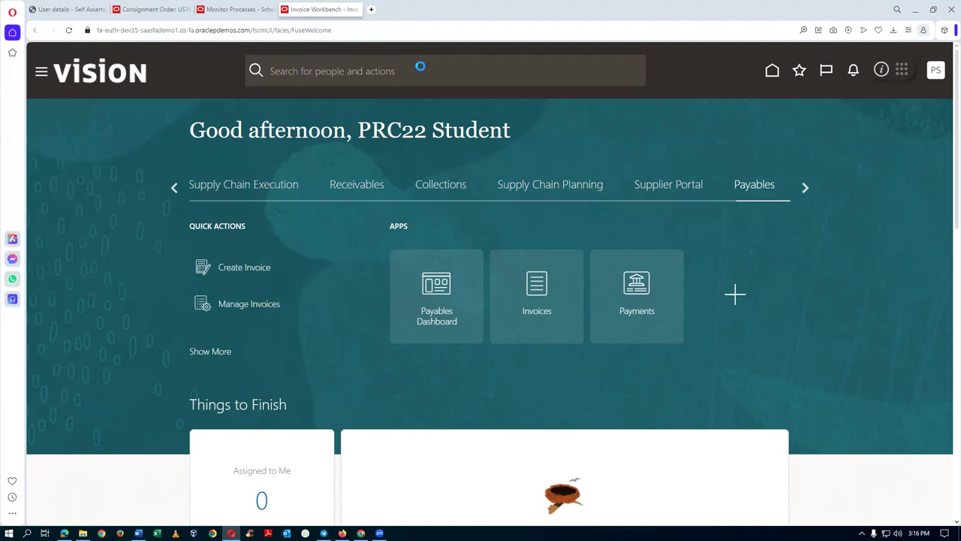
In the Consigned_Process diagram, highlight the Transferred to Regular Stock step.
key("alt+Tab")
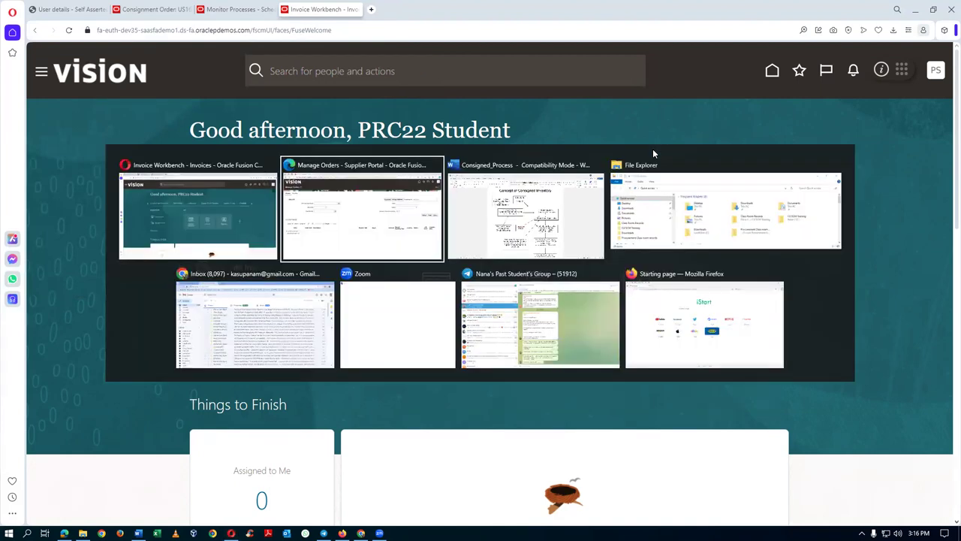
key("alt+Tab")
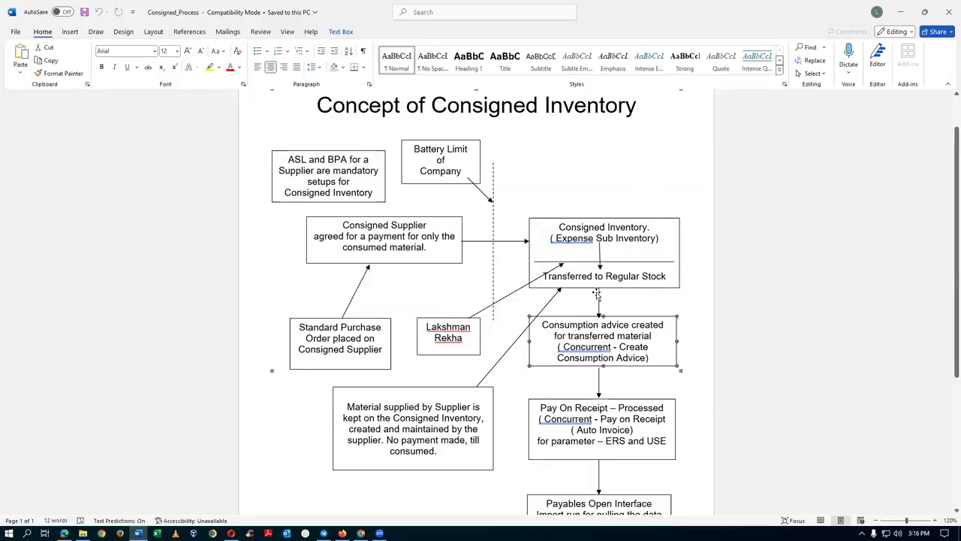
left_click(592, 276)
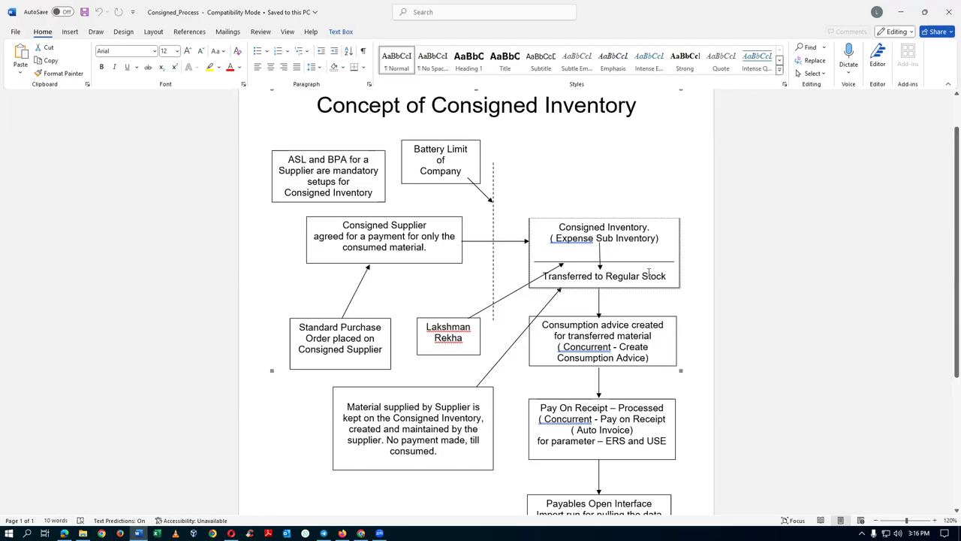
left_click(629, 276)
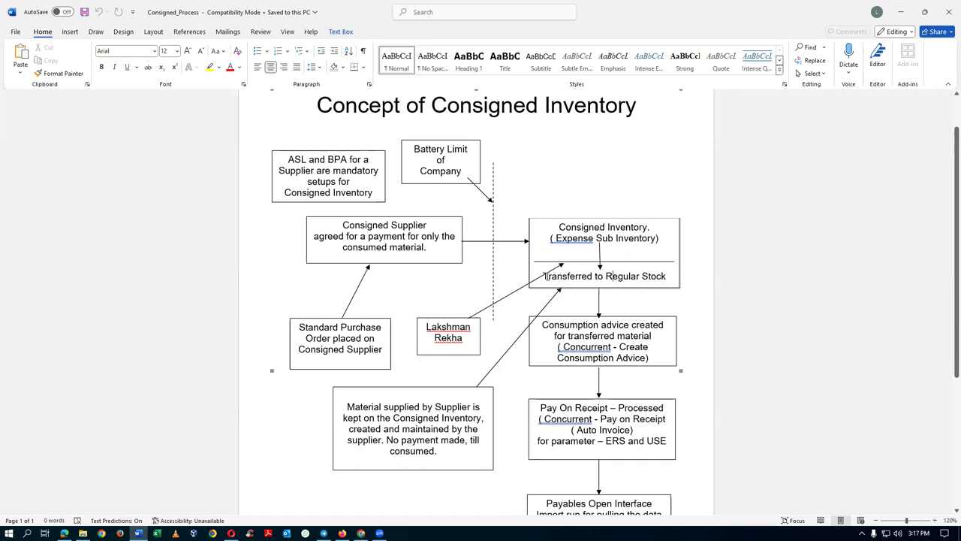
left_click_drag(545, 276, 672, 277)
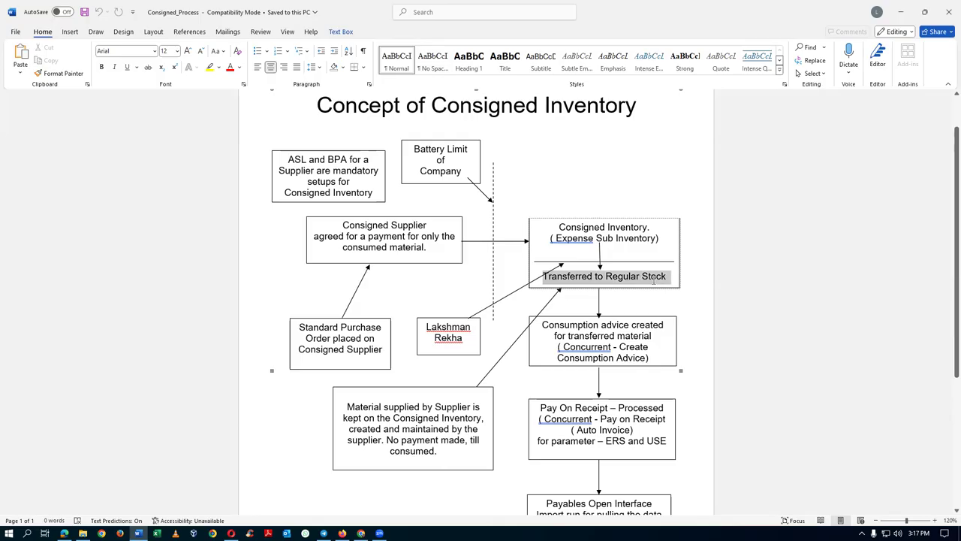
left_click(741, 317)
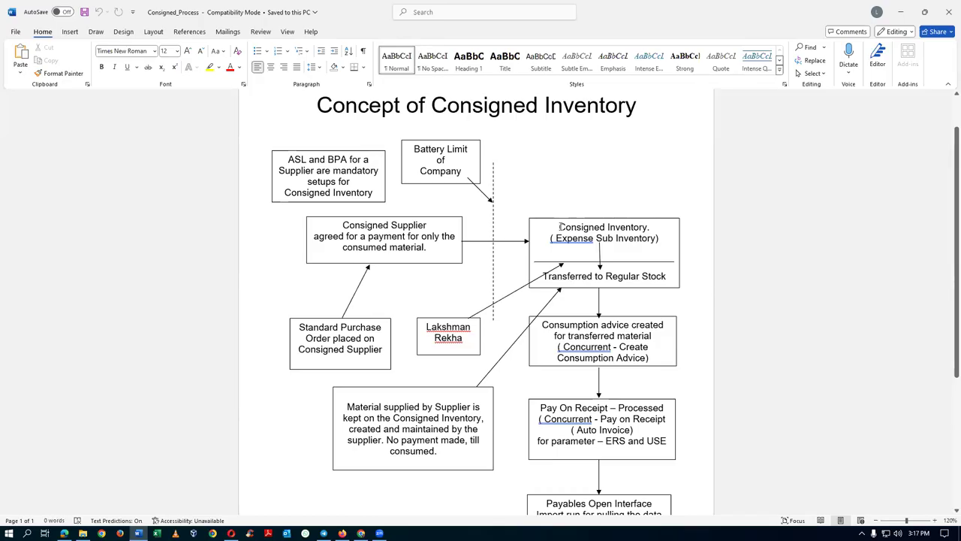
Highlight the Consigned Inventory and Consigned Supplier boxes in the flowchart.
left_click_drag(579, 227, 646, 227)
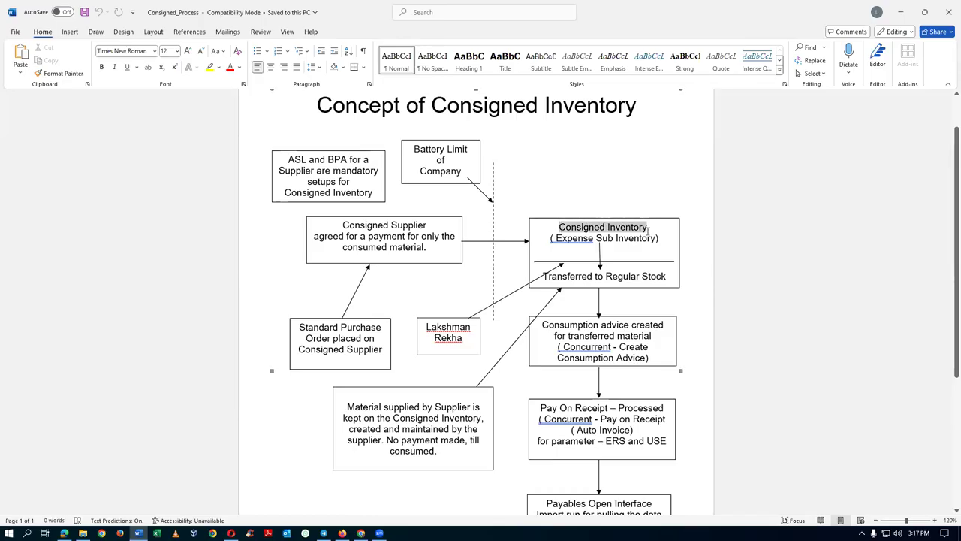
left_click(637, 244)
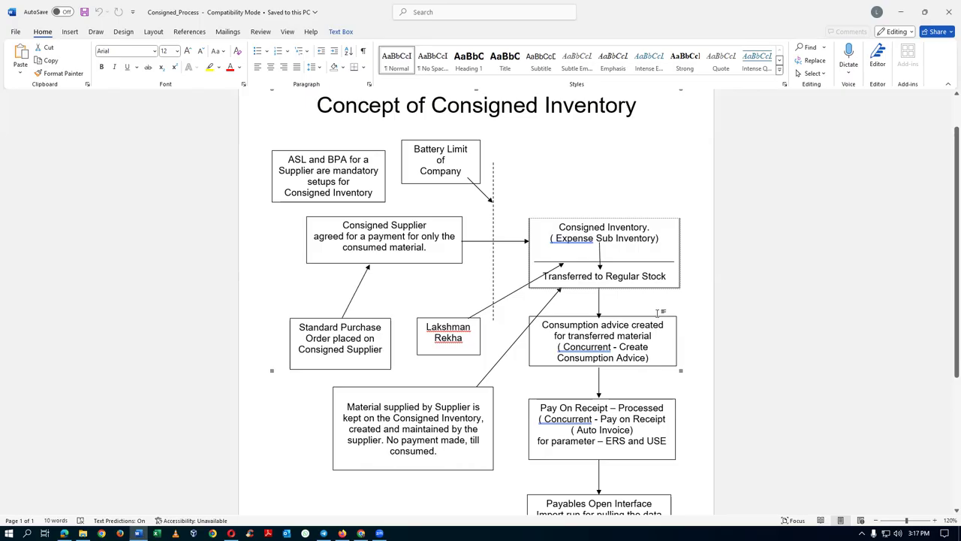
left_click(729, 304)
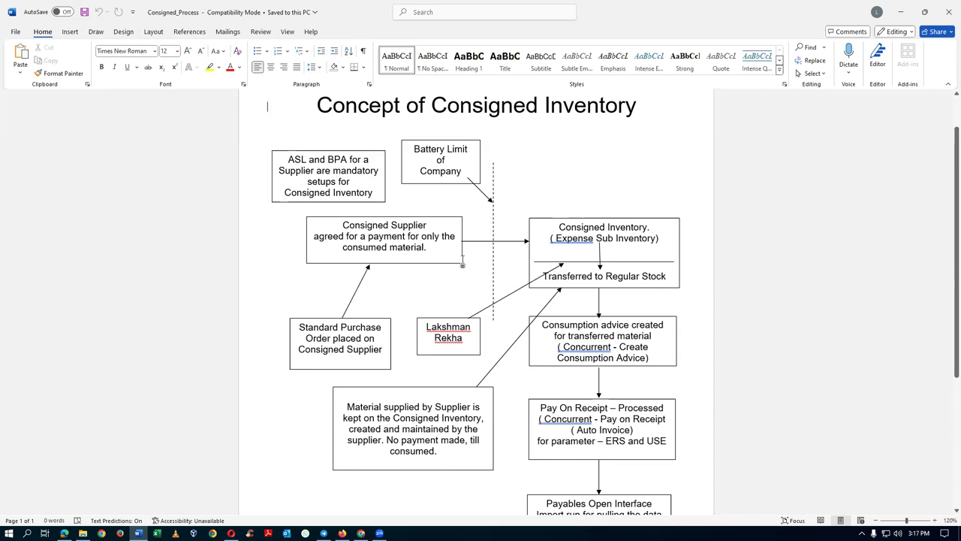
left_click_drag(353, 227, 370, 247)
left_click(559, 227)
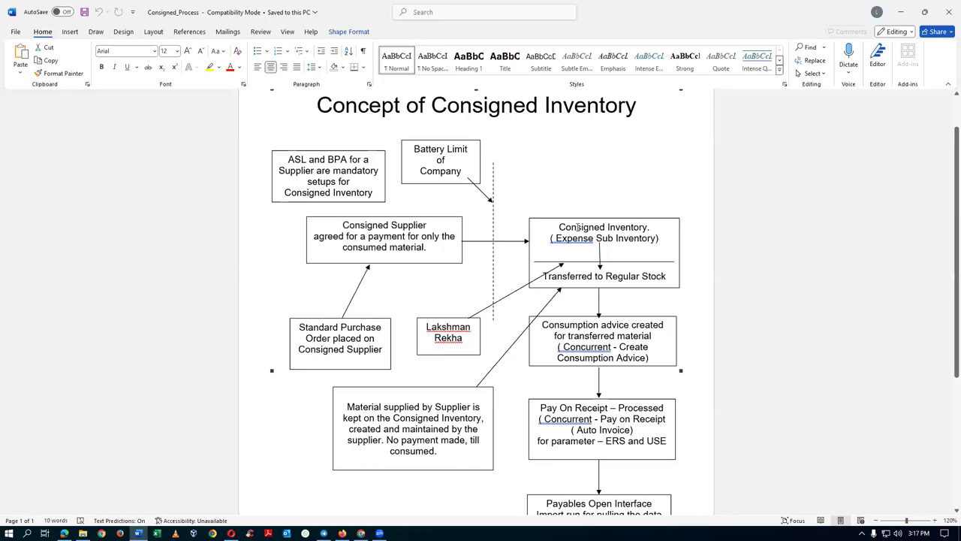
left_click_drag(559, 227, 646, 226)
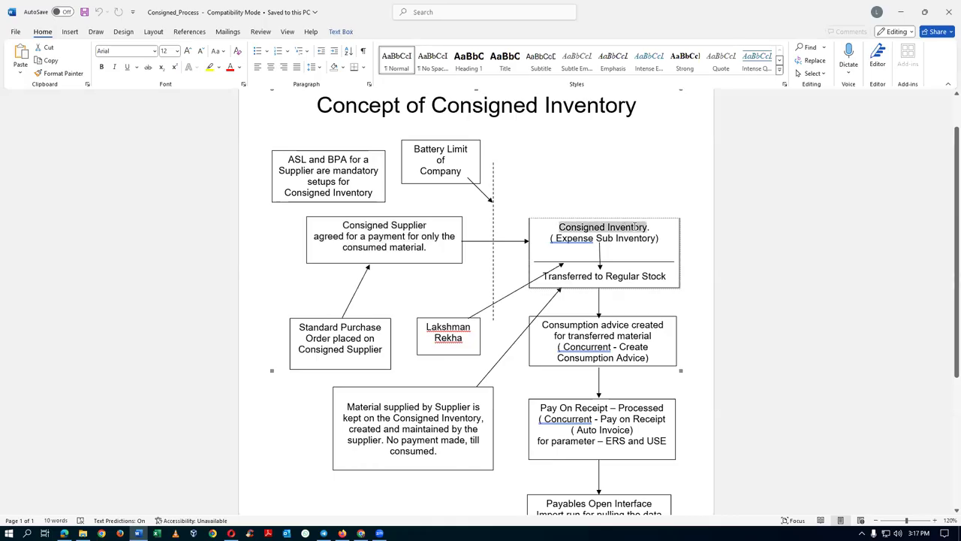
left_click(632, 277)
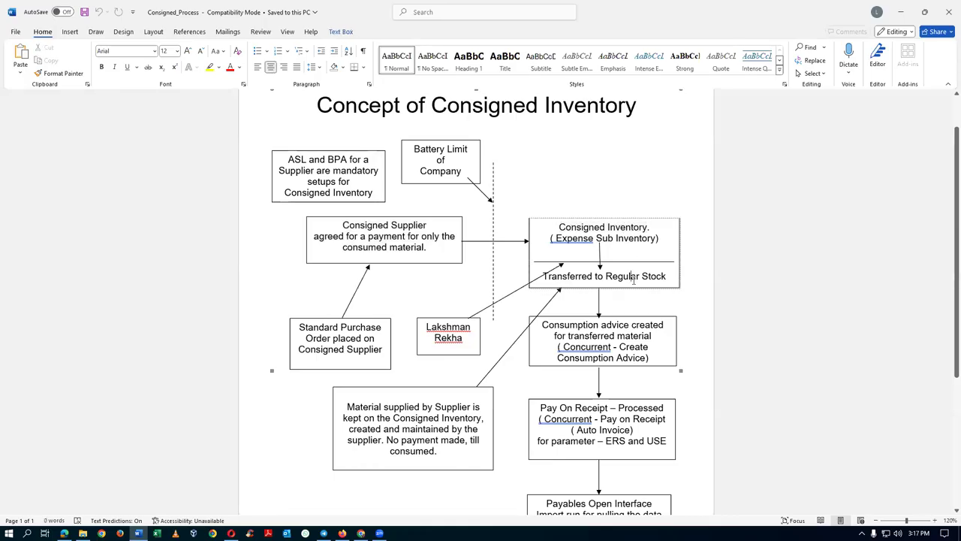
Highlight the Consumption advice and Payables Open Interface boxes, then return to the browser.
scroll(633, 280, "down", 2)
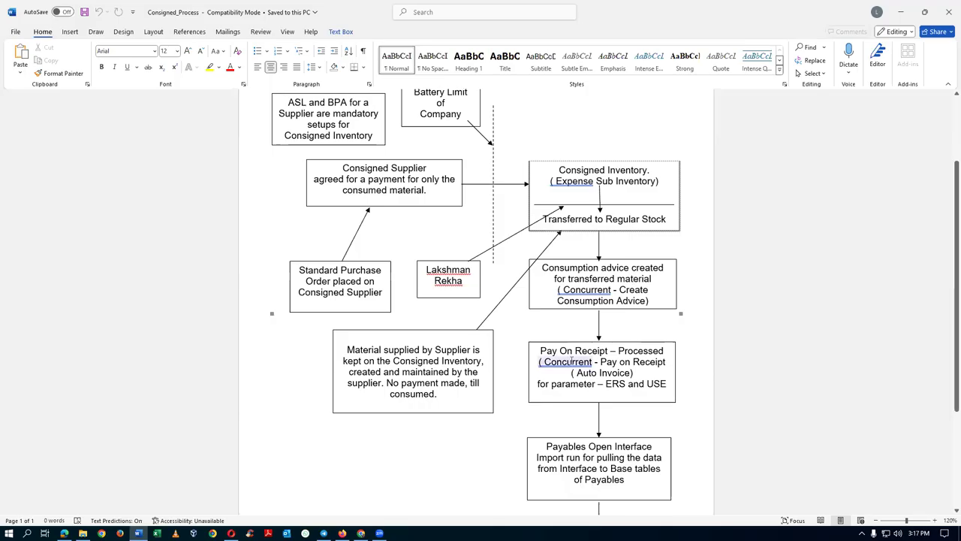
left_click(649, 278)
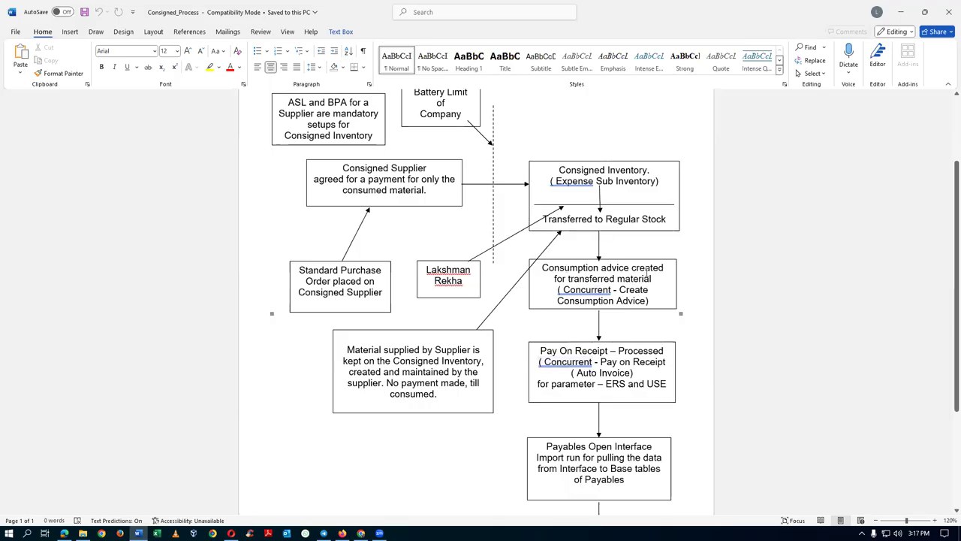
left_click_drag(565, 268, 643, 269)
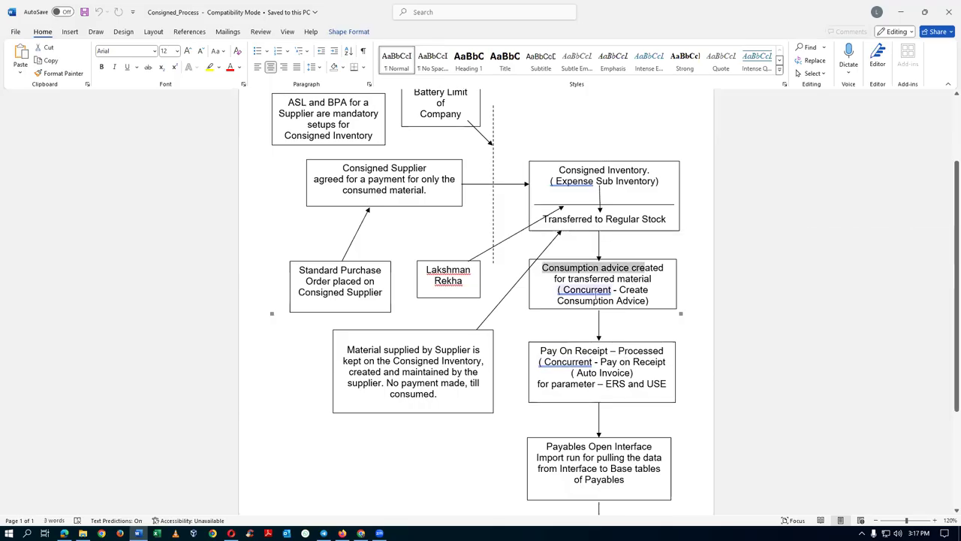
left_click_drag(562, 448, 599, 482)
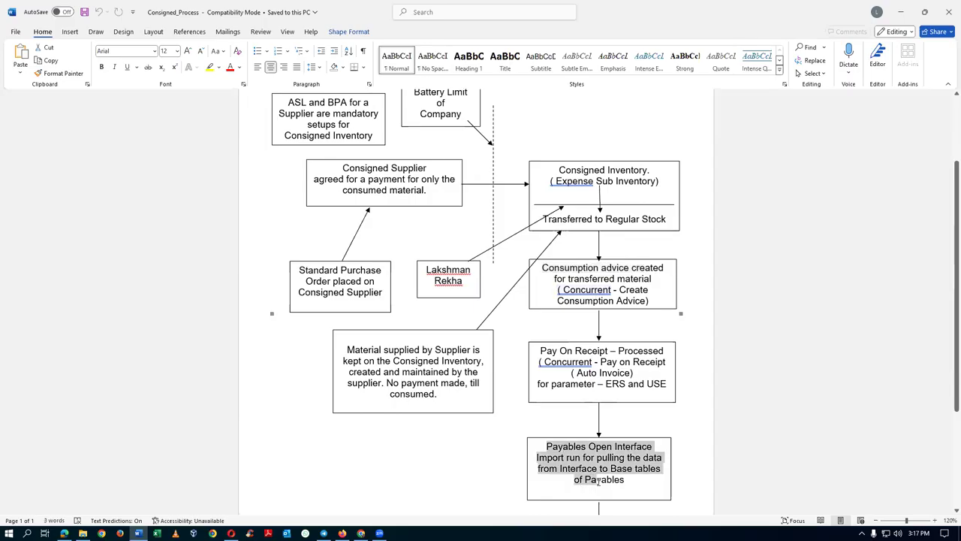
left_click(570, 446)
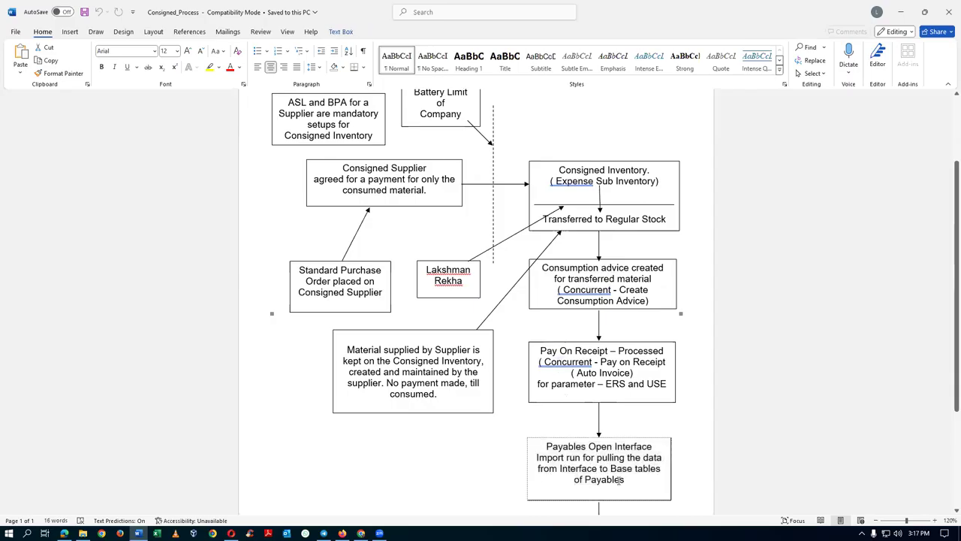
key("alt+Tab")
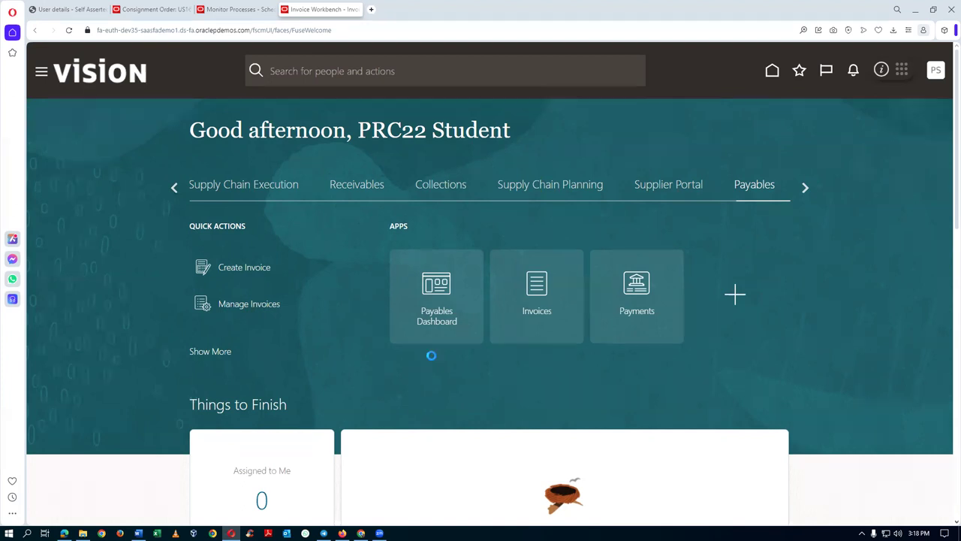
Select the host part of the page URL and bring the supplier's Manage Orders window forward.
left_click(177, 33)
key("Home")
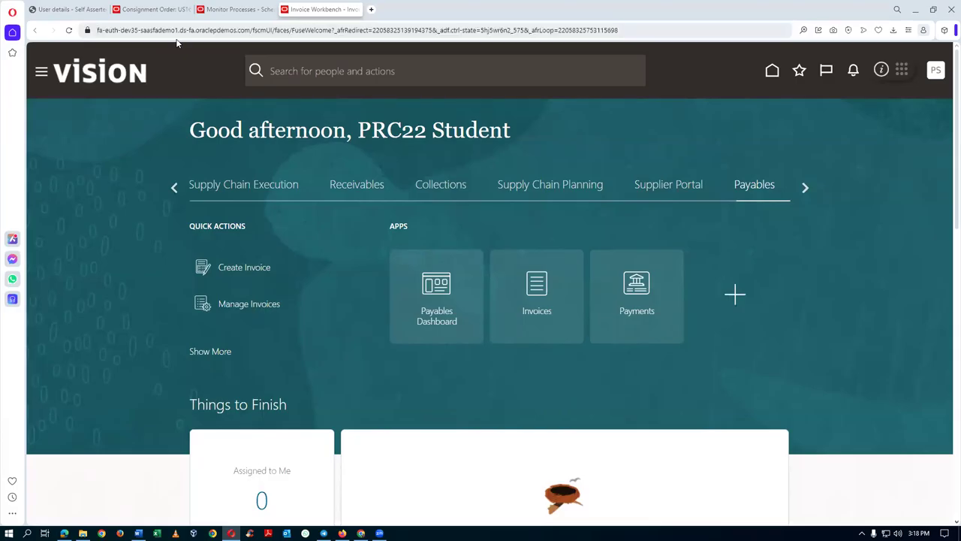
key("shift+Right")
key("shift+Right")
key("shift+Right")
key("shift+Right")
key("shift+Right")
key("shift+Right")
key("shift+Right")
key("shift+Right")
key("shift+Right")
key("shift+Right")
key("shift+Right")
key("shift+Right")
key("shift+Right")
key("shift+Right")
key("shift+Right")
key("shift+Right")
key("shift+Right")
key("shift+Right")
key("shift+Right")
key("shift+Right")
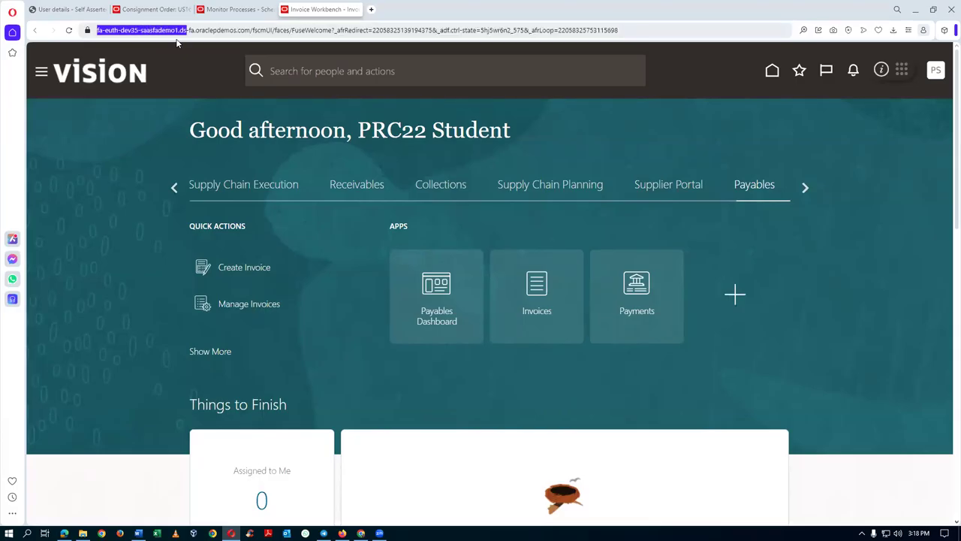
key("shift+Right")
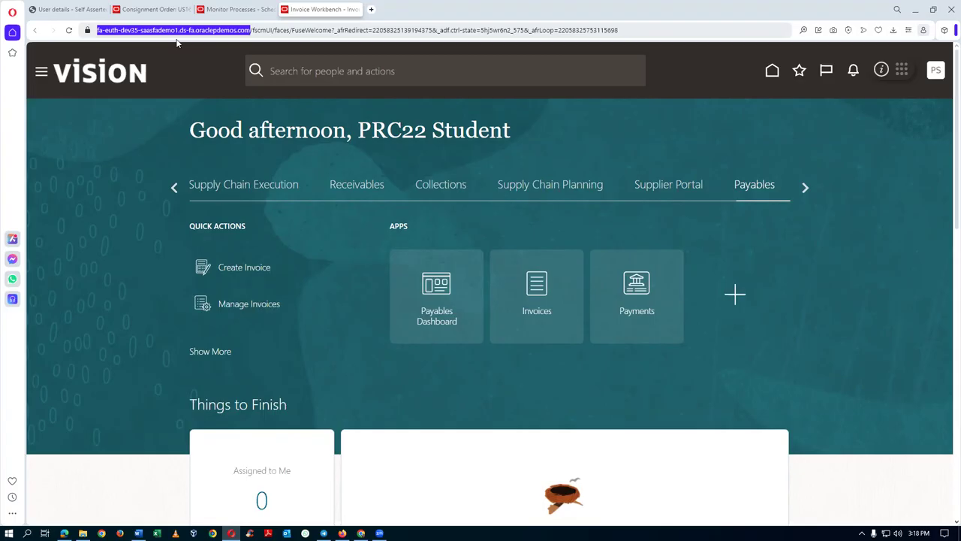
key("alt+Tab")
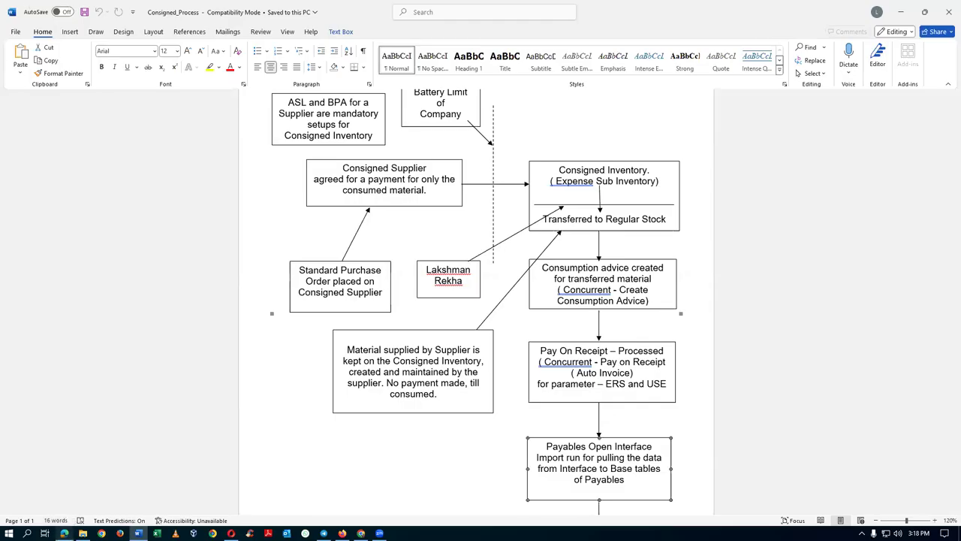
key("alt+Tab")
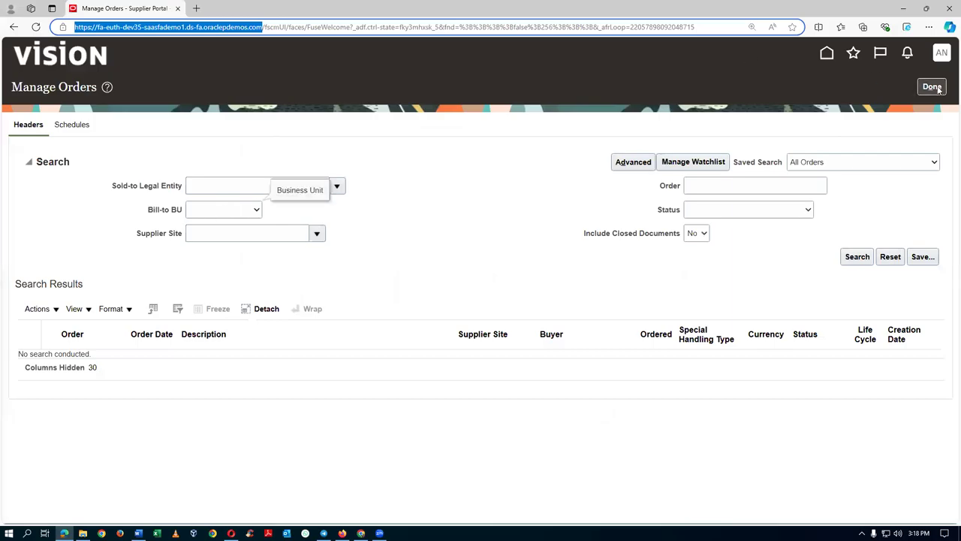
Leave Manage Orders and sign the supplier user out, confirming single sign-off.
left_click(932, 87)
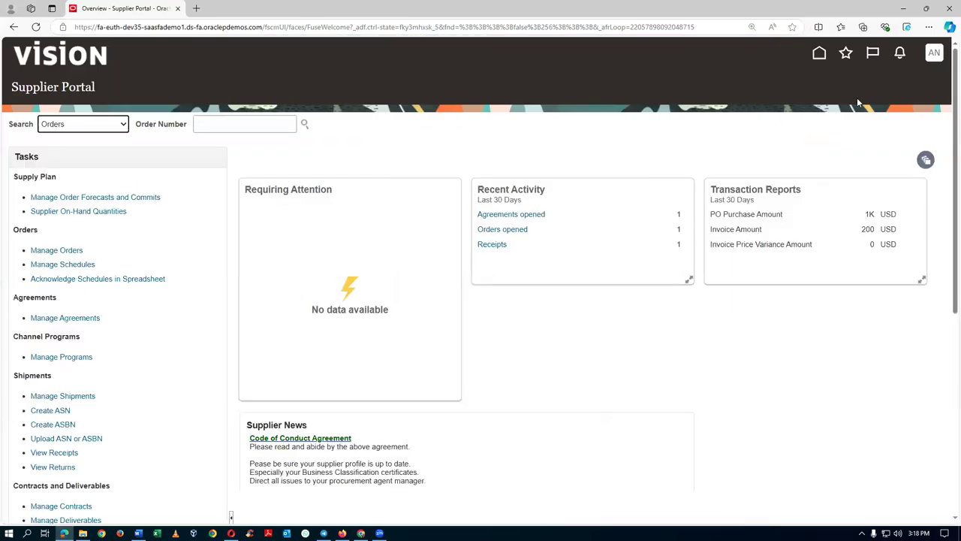
left_click(943, 51)
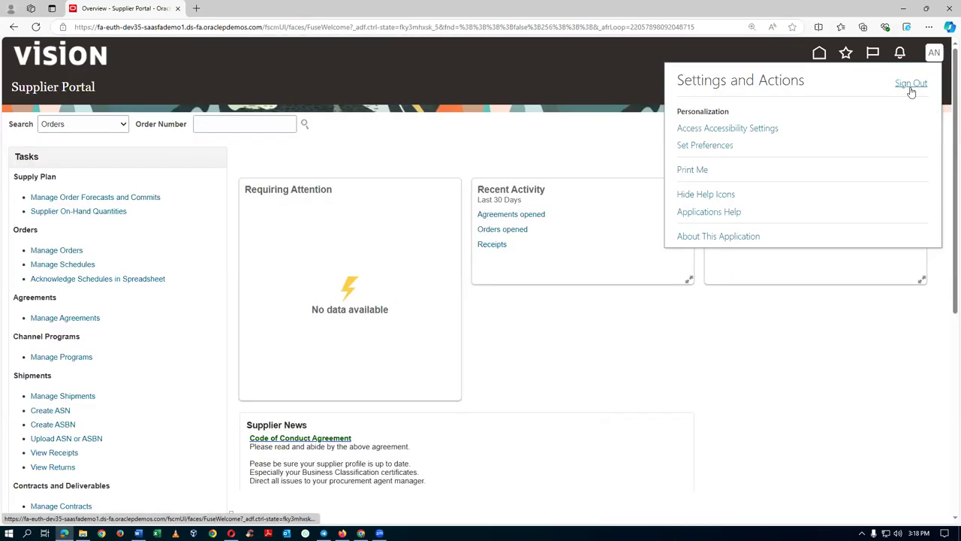
left_click(911, 84)
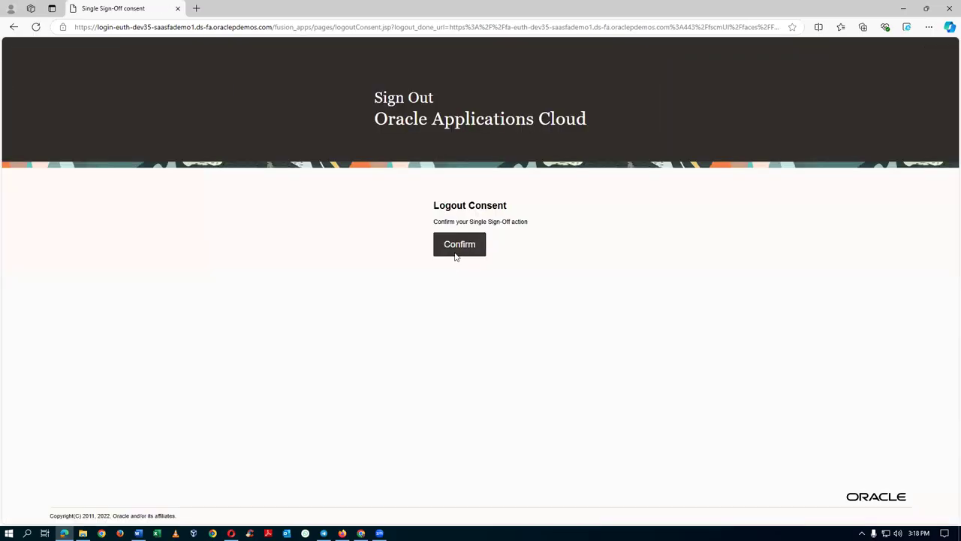
left_click(455, 251)
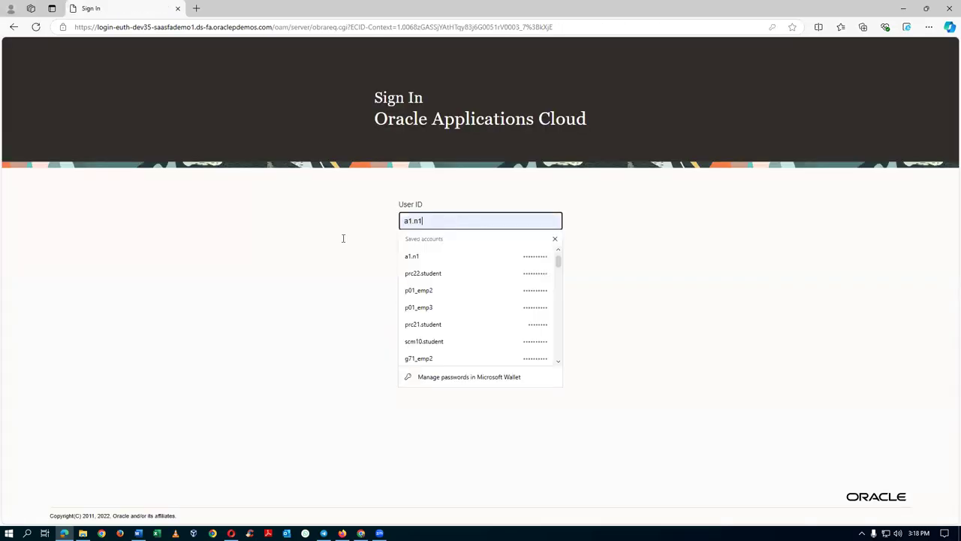
Sign in with the saved account and show the Payables category on the home page.
type("prc22")
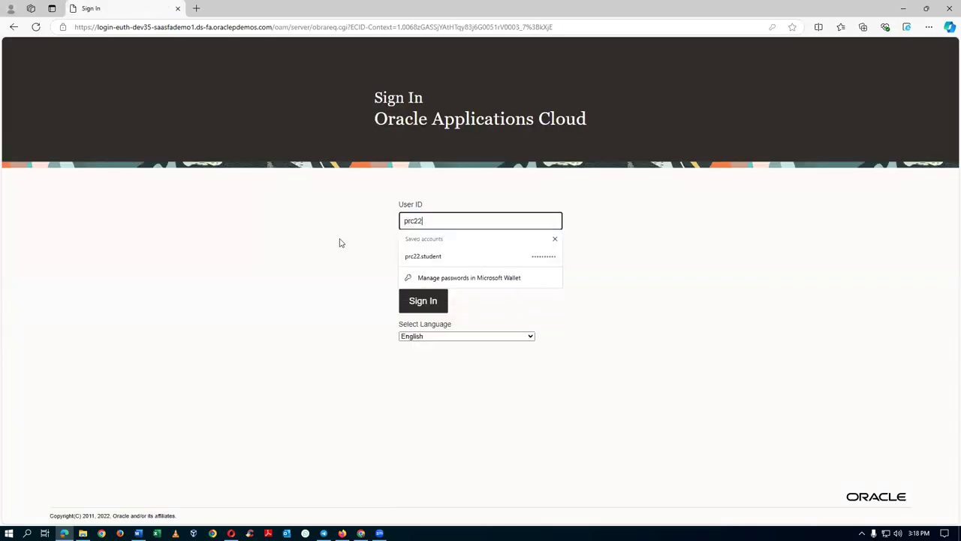
left_click(420, 256)
left_click(423, 303)
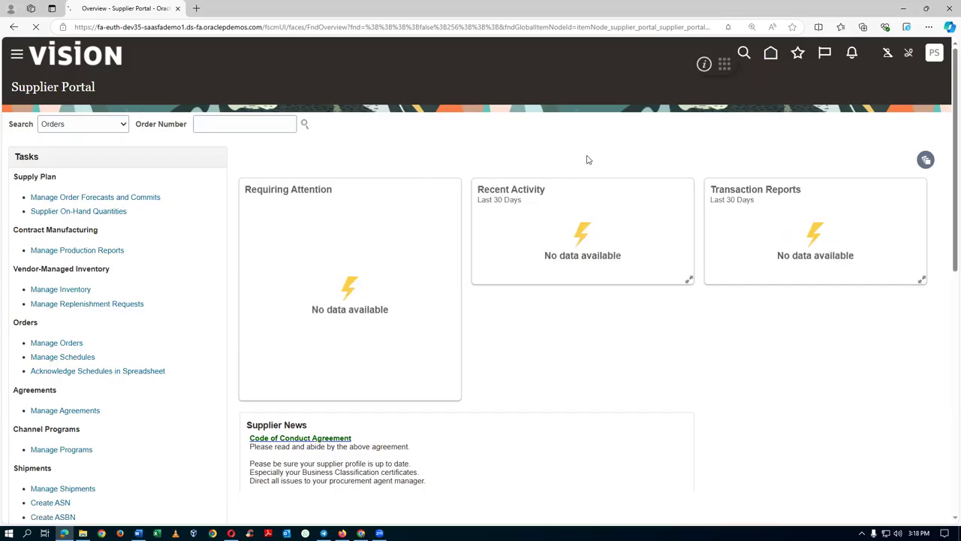
left_click(770, 59)
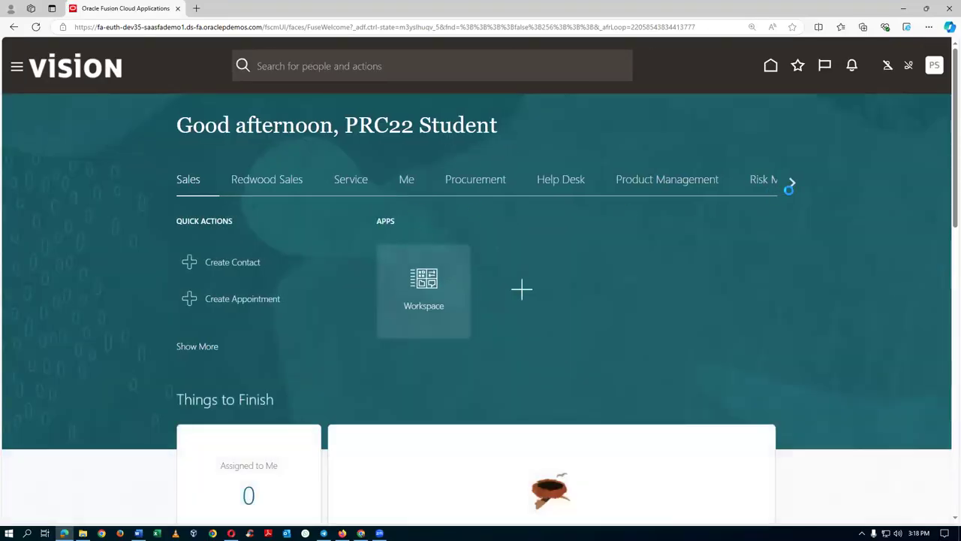
left_click(788, 186)
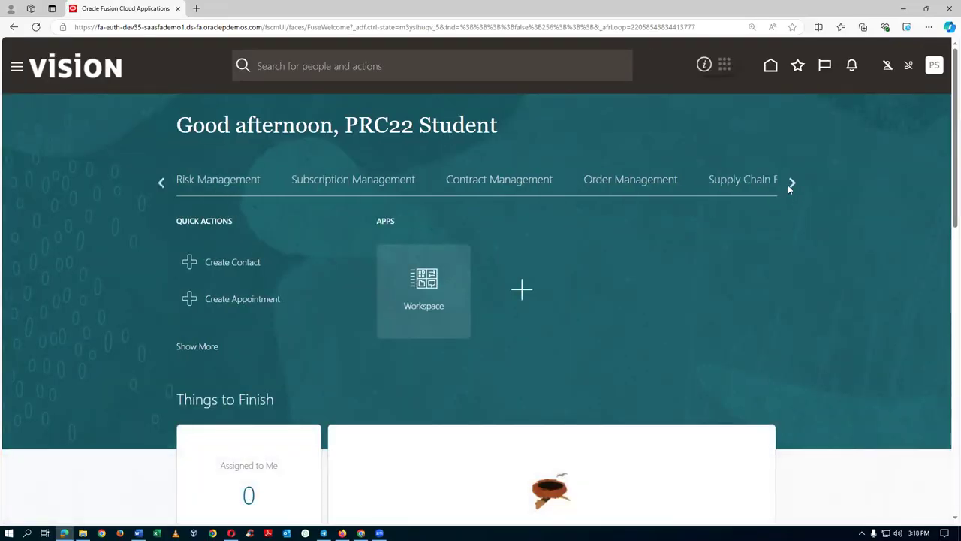
left_click(788, 186)
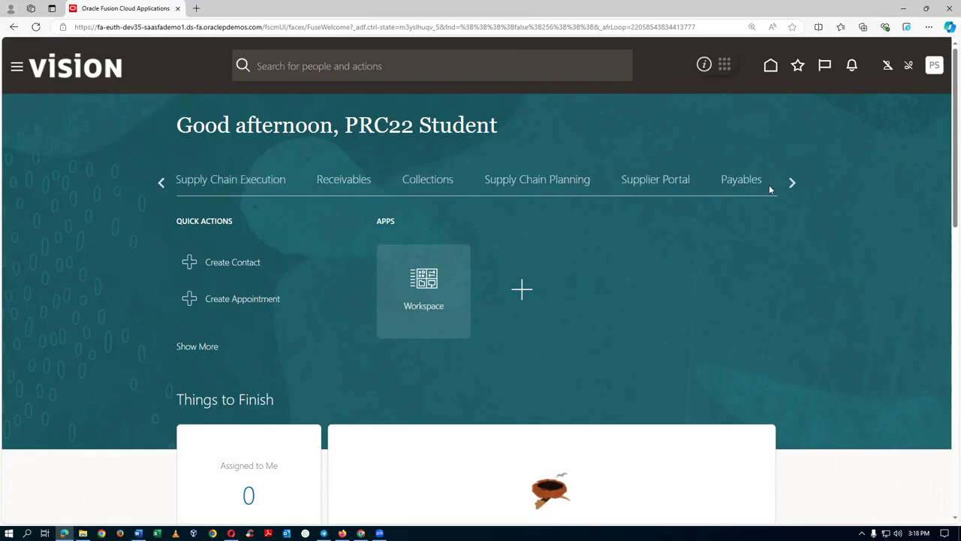
Open the Payables Invoices work area, waiting out the unresponsive page.
left_click(733, 182)
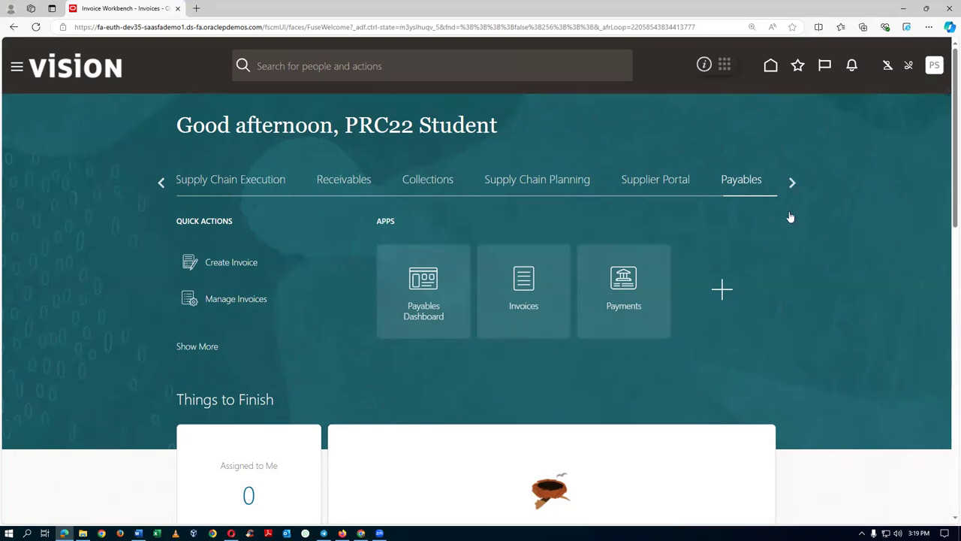
left_click(35, 27)
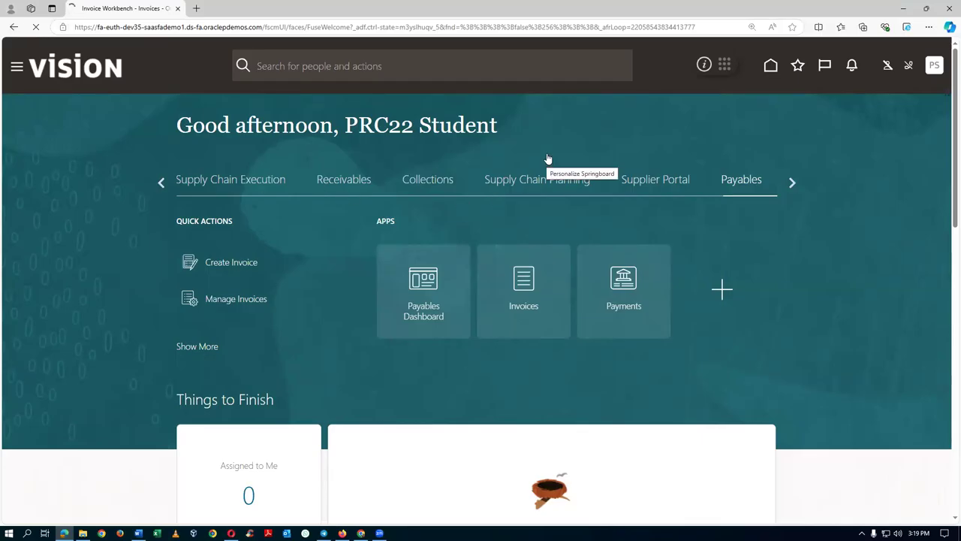
left_click(409, 28)
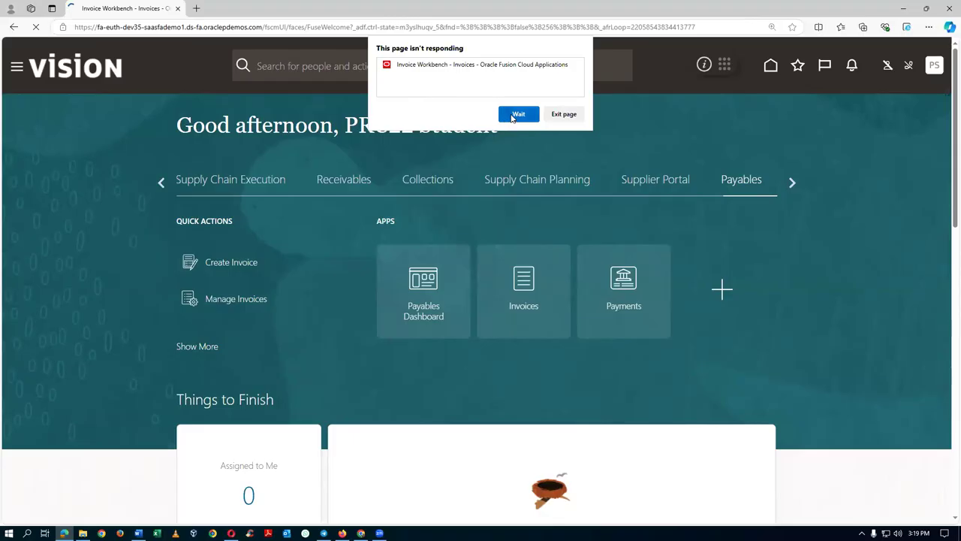
left_click(517, 114)
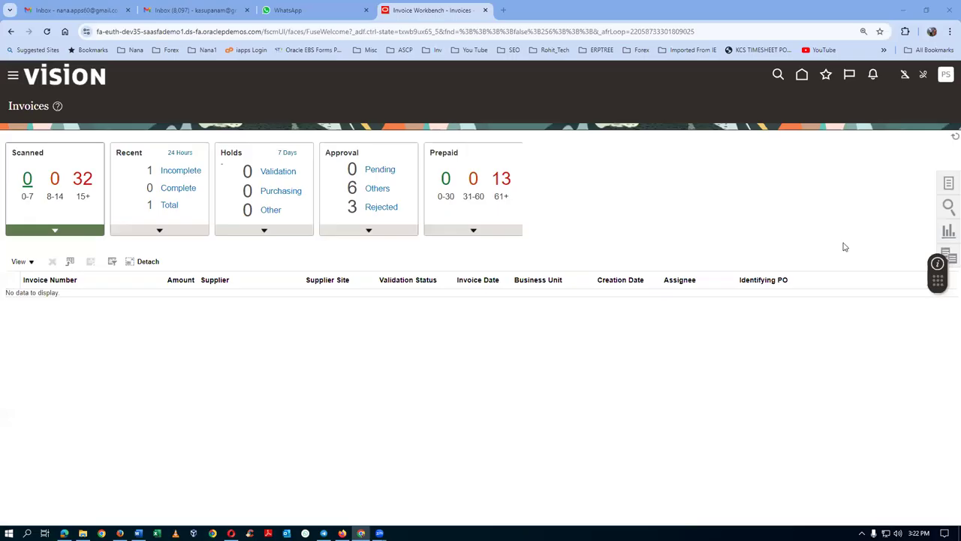
Search Manage Invoices for supplier a01 over the last 3 days and open USE-08-OCT-24-909084.
left_click(949, 184)
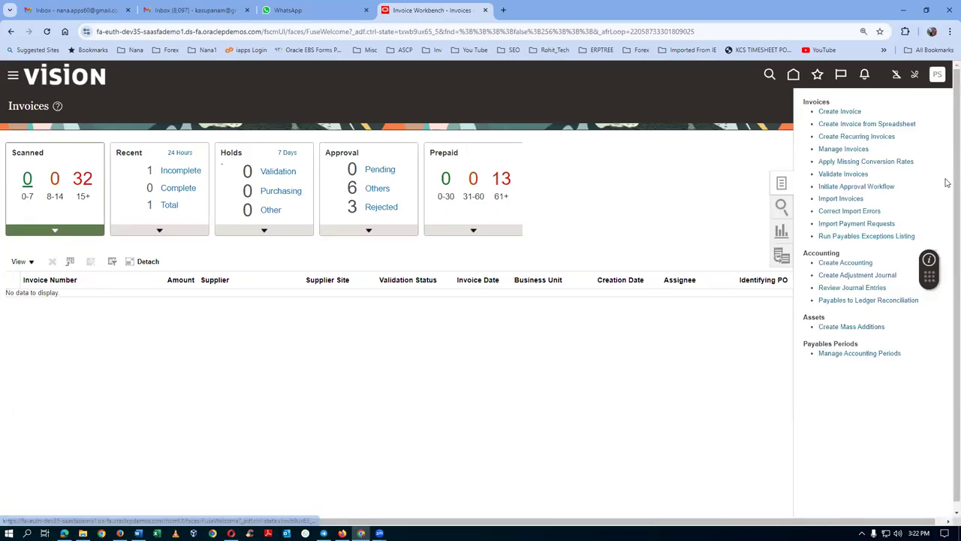
left_click(844, 149)
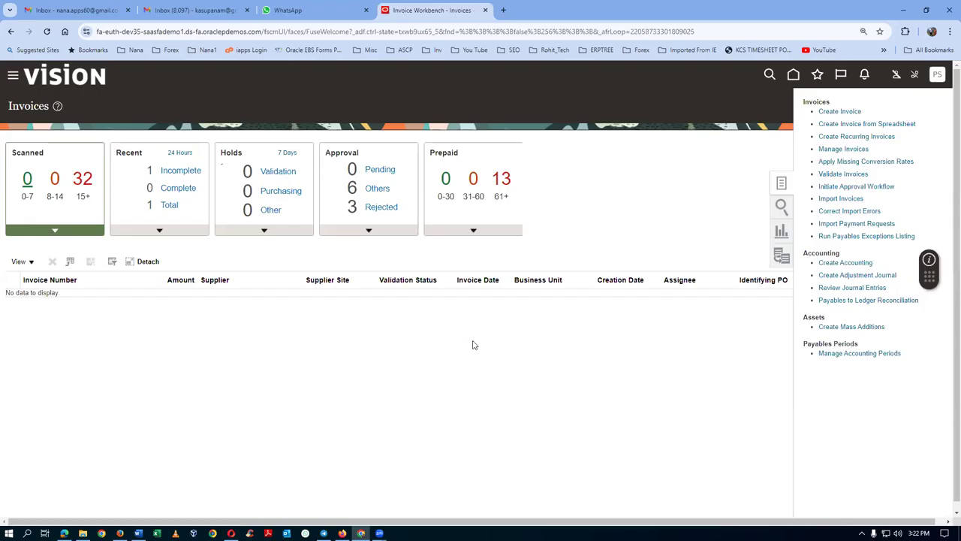
left_click(217, 275)
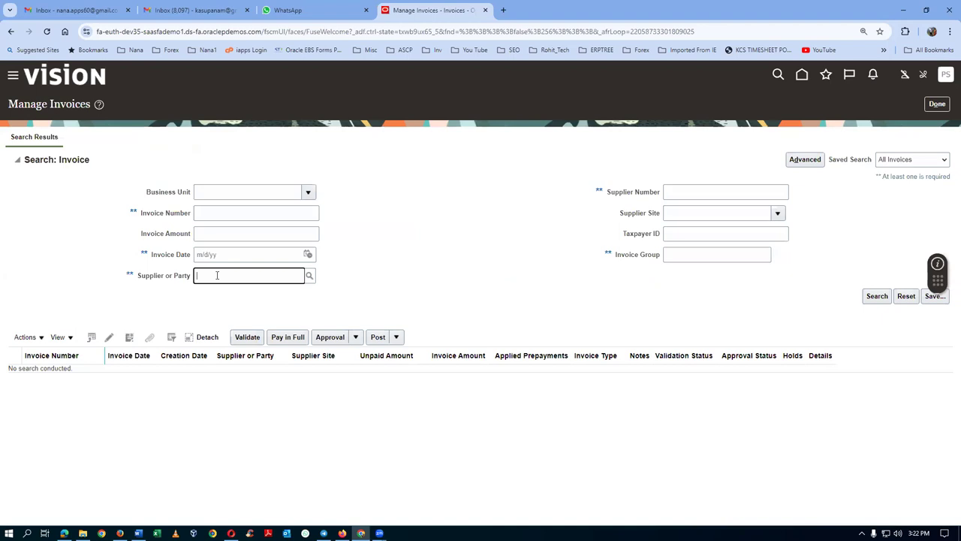
type("a01_cons_sup_1")
left_click(875, 296)
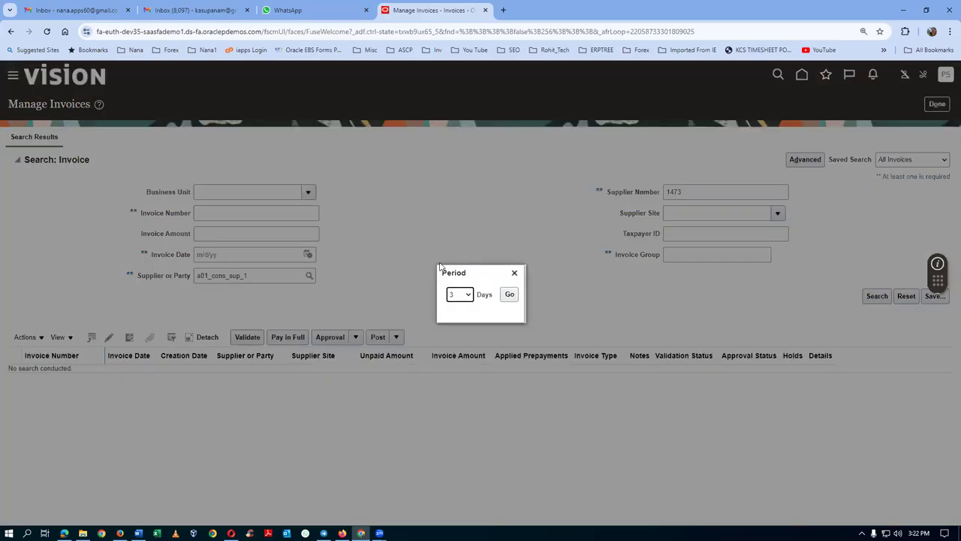
left_click(455, 295)
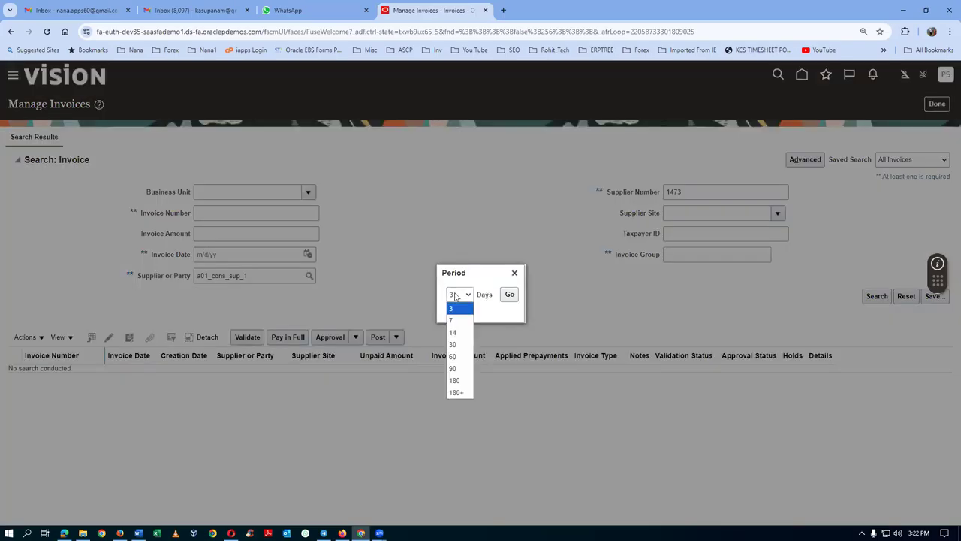
left_click(510, 294)
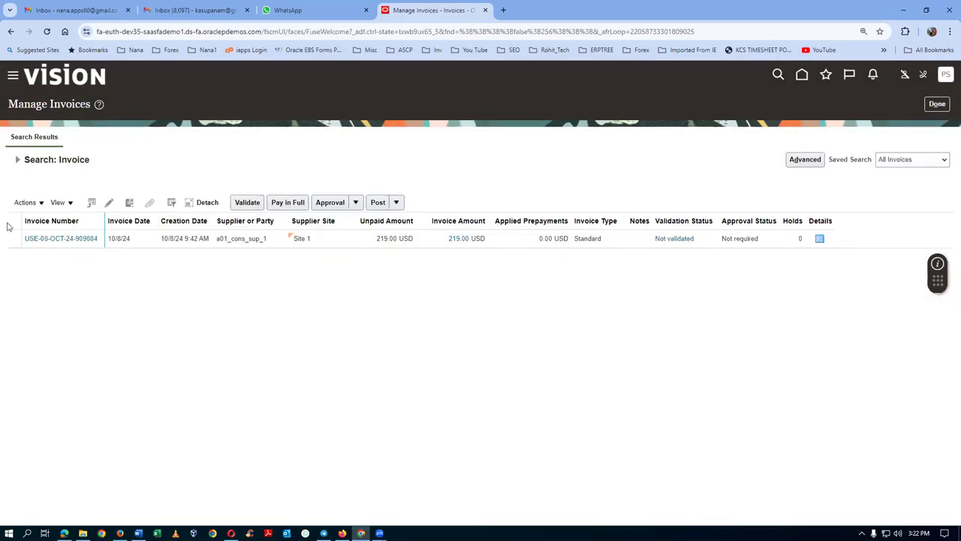
left_click(46, 239)
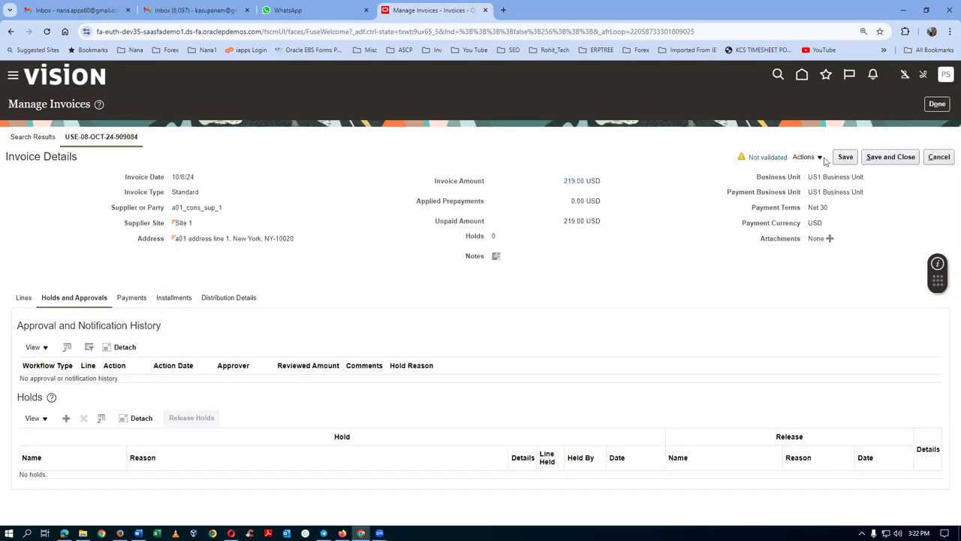
Validate invoice USE-08-OCT-24-909084, then start a Pay in Full check payment of 219.00 USD.
left_click(812, 158)
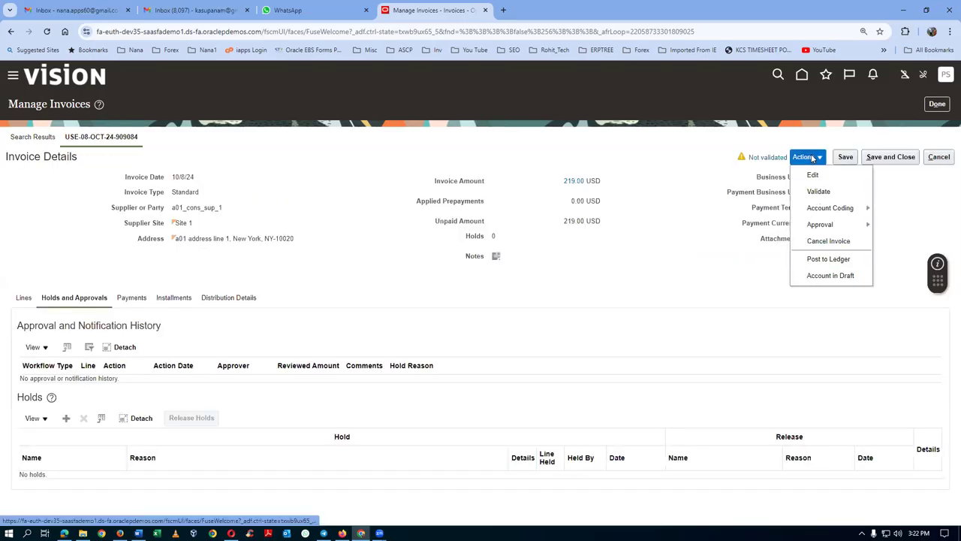
left_click(819, 192)
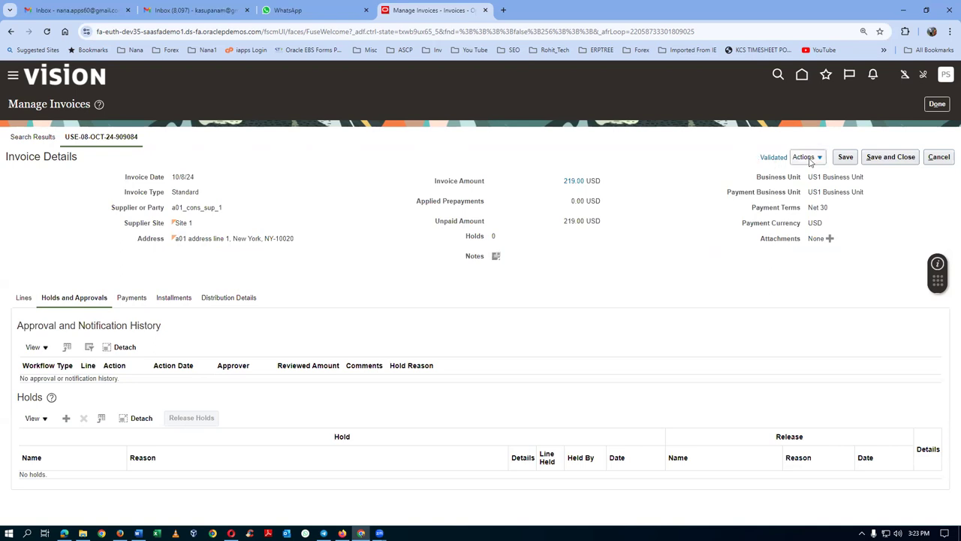
left_click(809, 159)
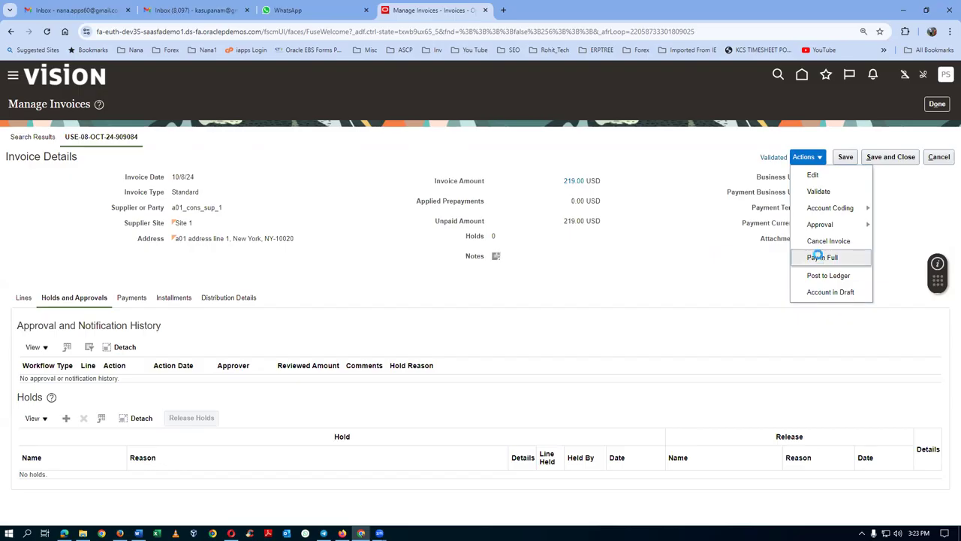
left_click(821, 258)
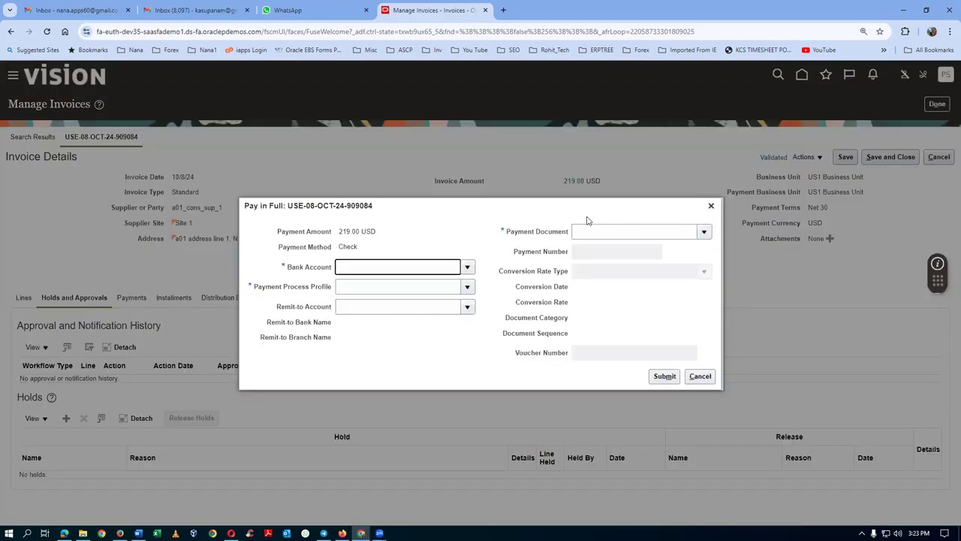
left_click(466, 267)
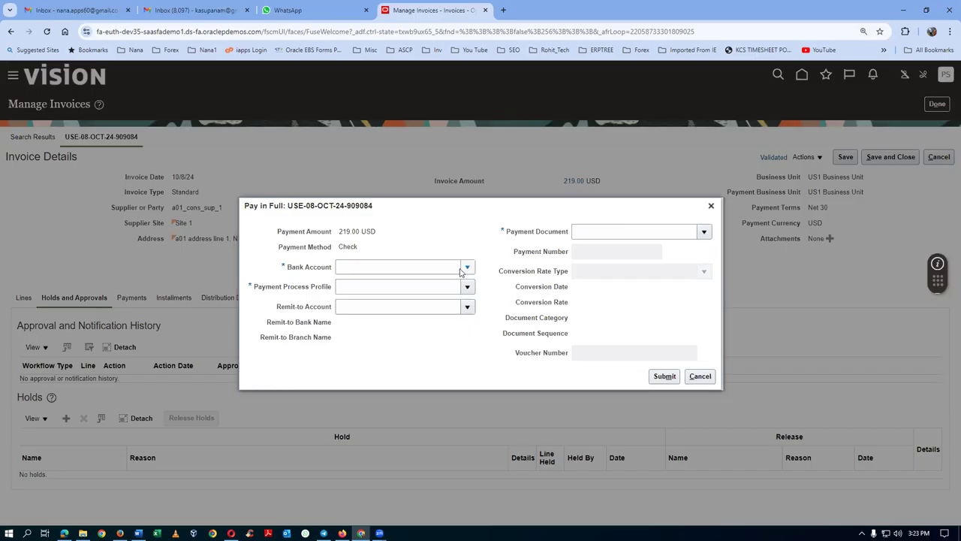
Pay from bank account BofA-2869 using the Standard Check payment process profile.
left_click(393, 286)
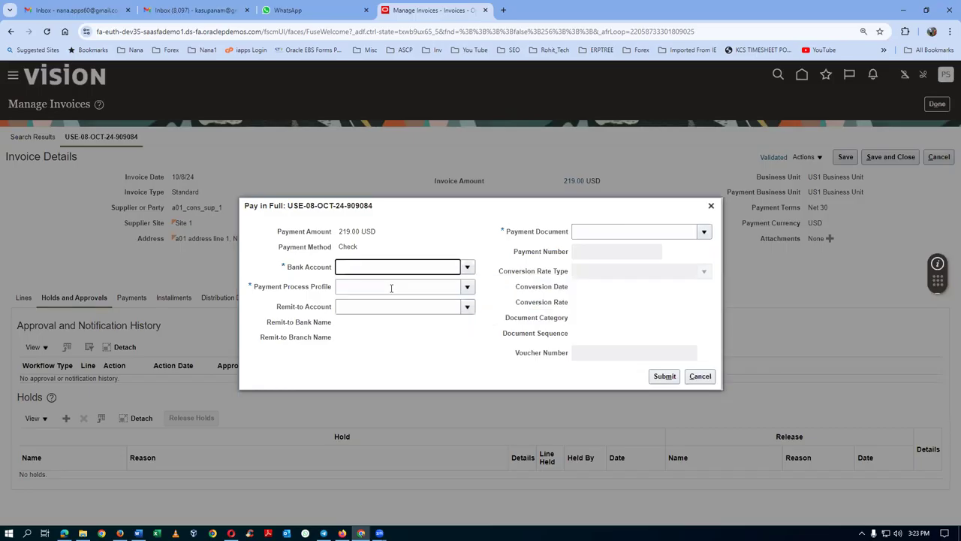
left_click(471, 290)
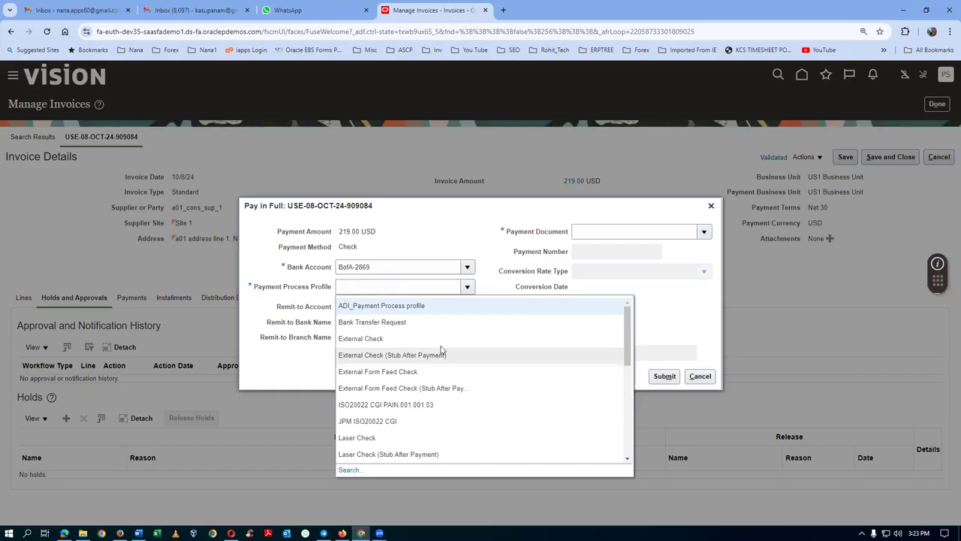
left_click(384, 287)
type("Stand")
key("Tab")
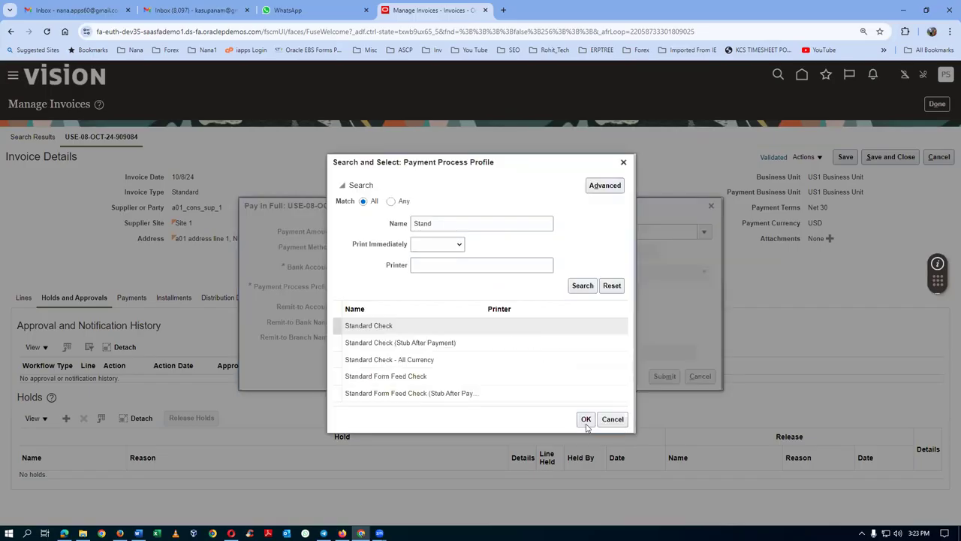
left_click(587, 421)
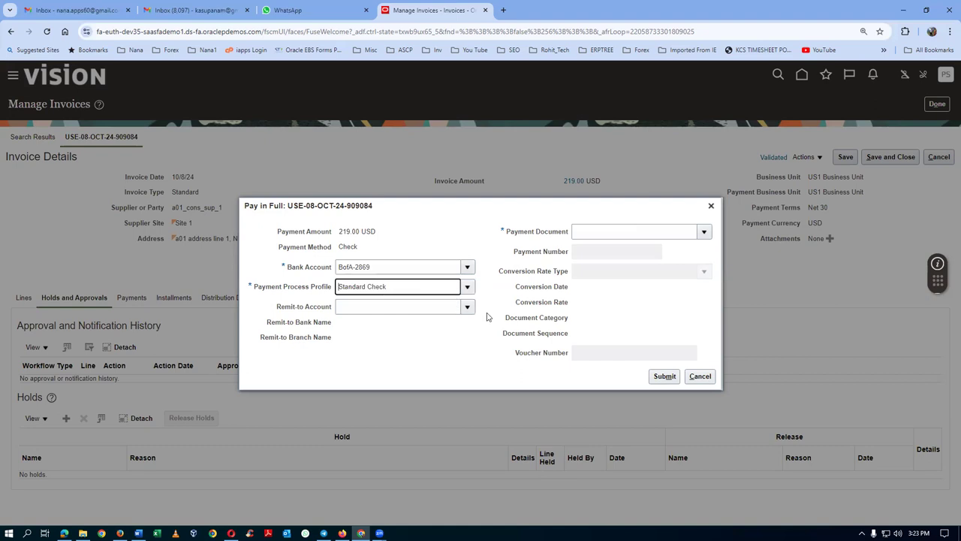
left_click(468, 308)
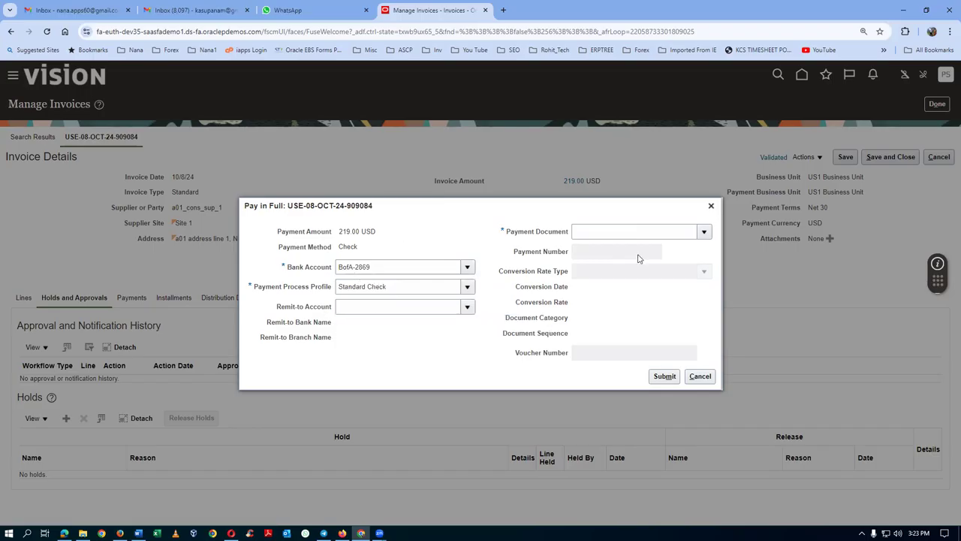
Use Check Stock A as the payment document and submit, creating payment 4037 for 219.00 USD.
left_click(705, 232)
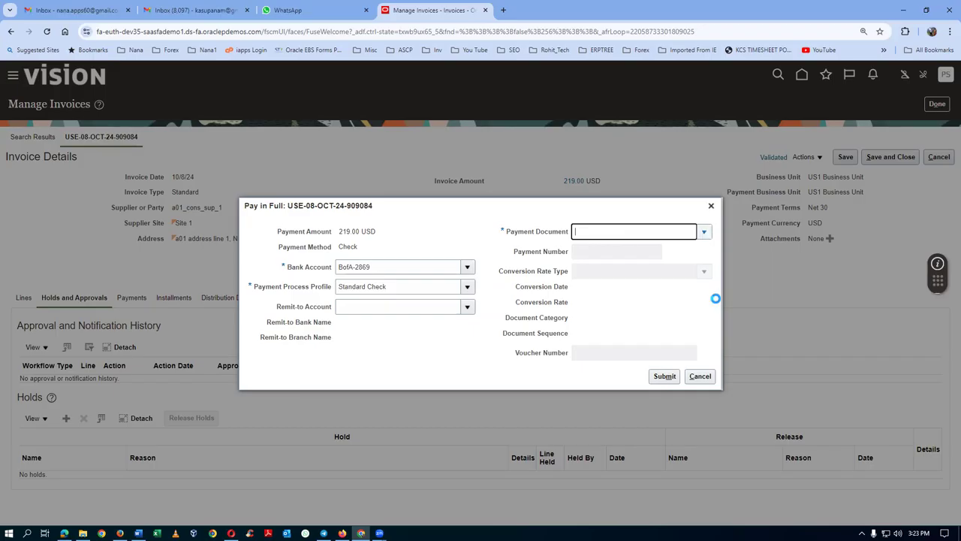
left_click(620, 269)
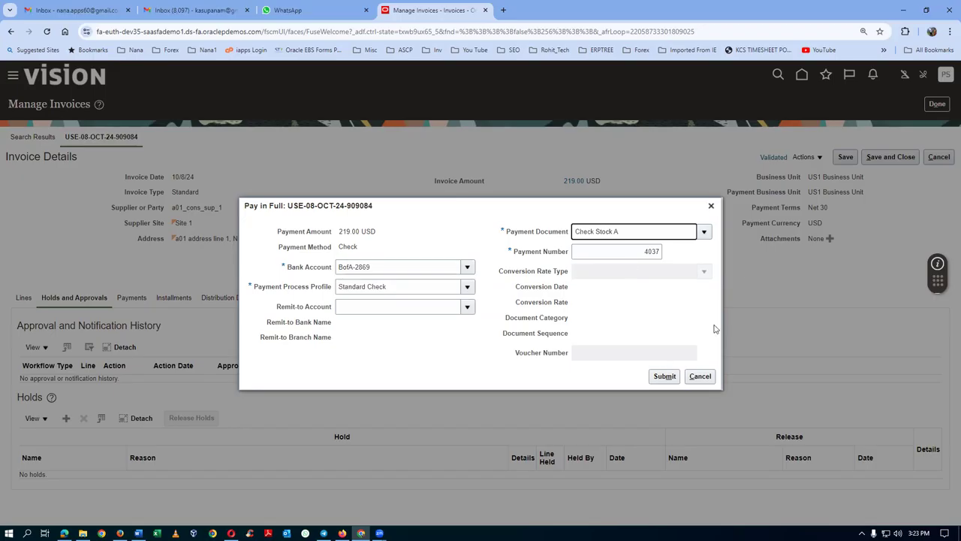
left_click(663, 377)
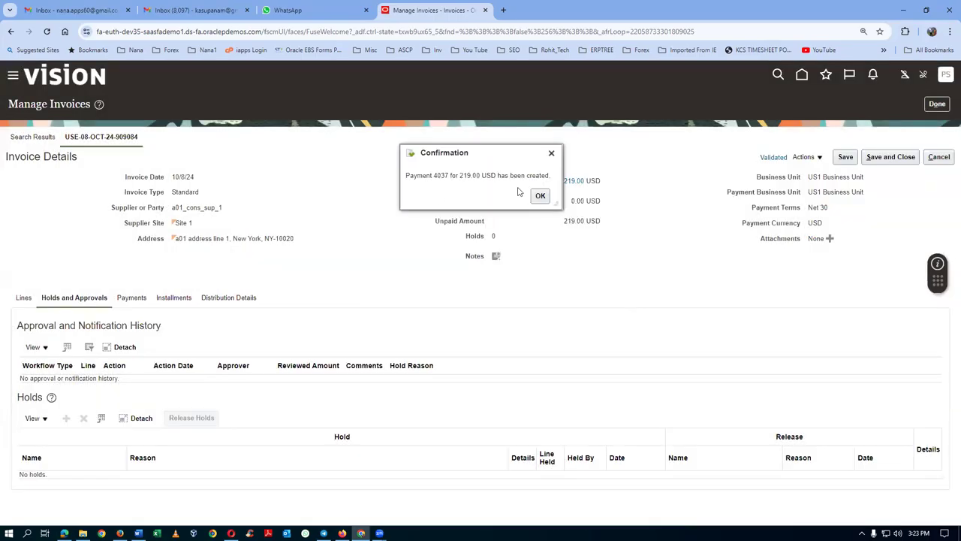
left_click(539, 197)
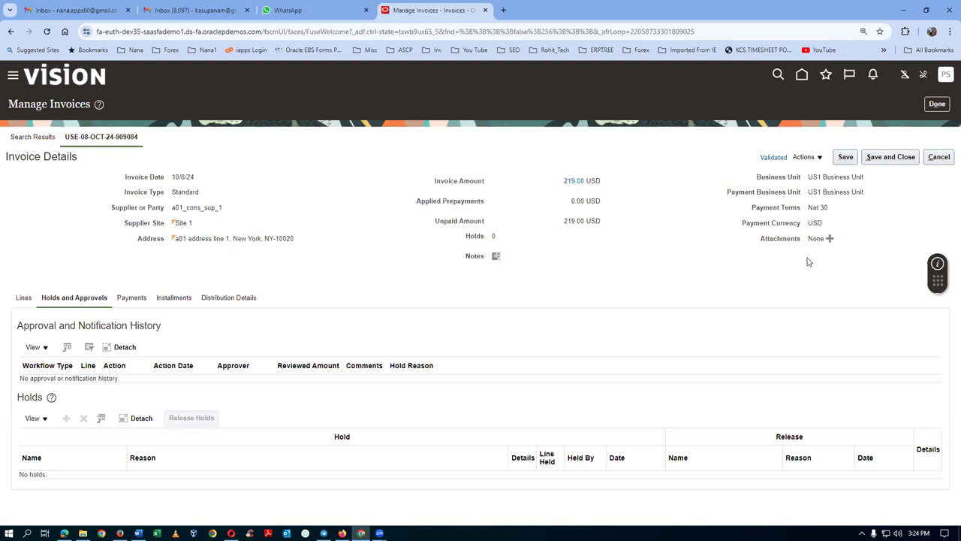
Post the paid invoice USE-08-OCT-24-909084 to the ledger.
left_click(804, 159)
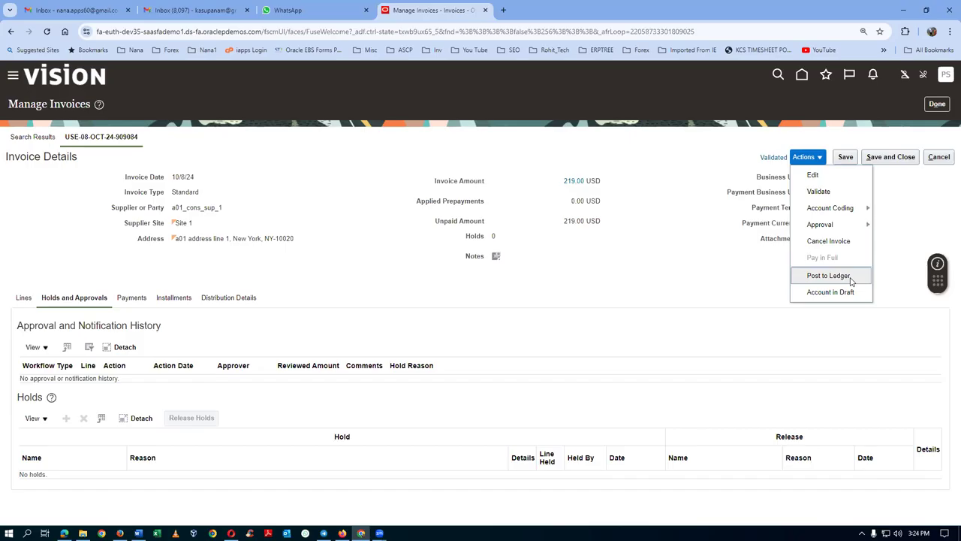
left_click(851, 279)
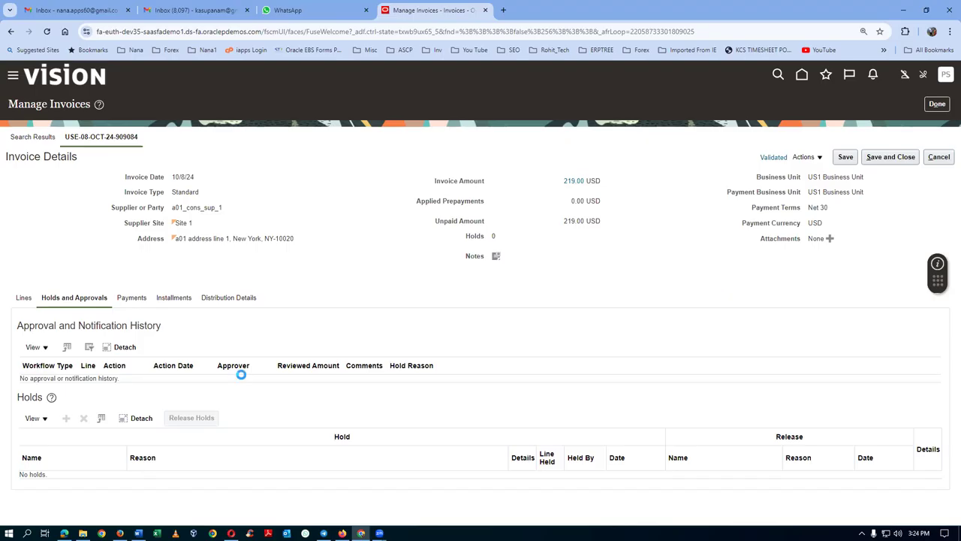
left_click(64, 534)
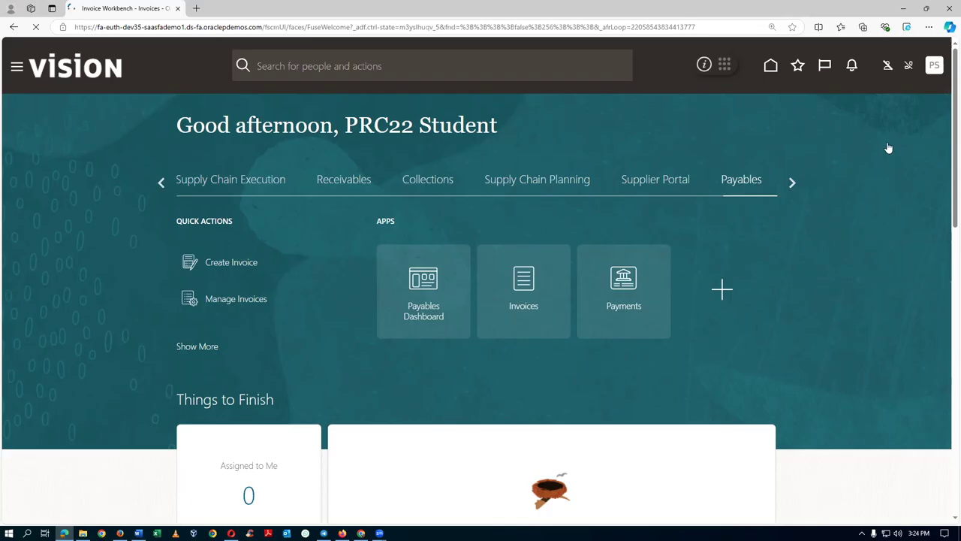
key("ctrl+l")
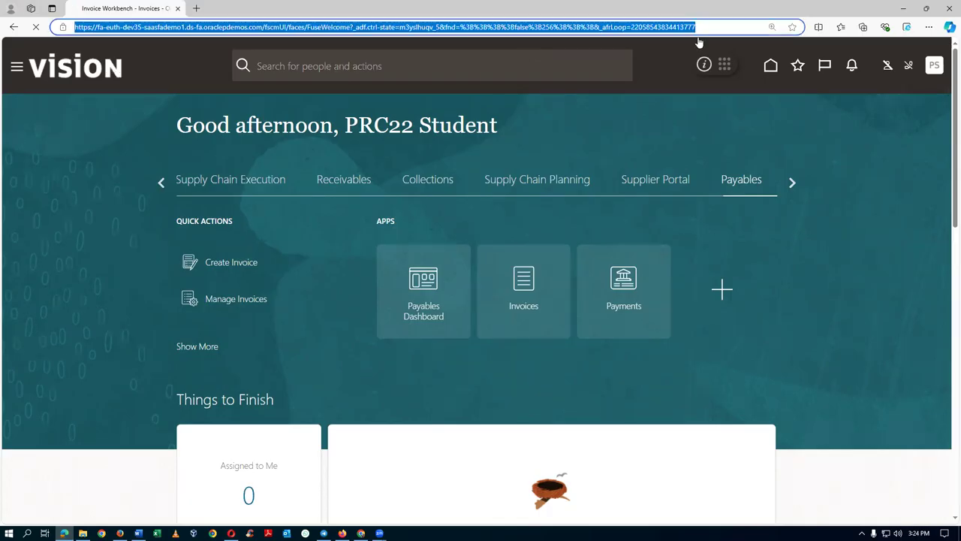
left_click(933, 67)
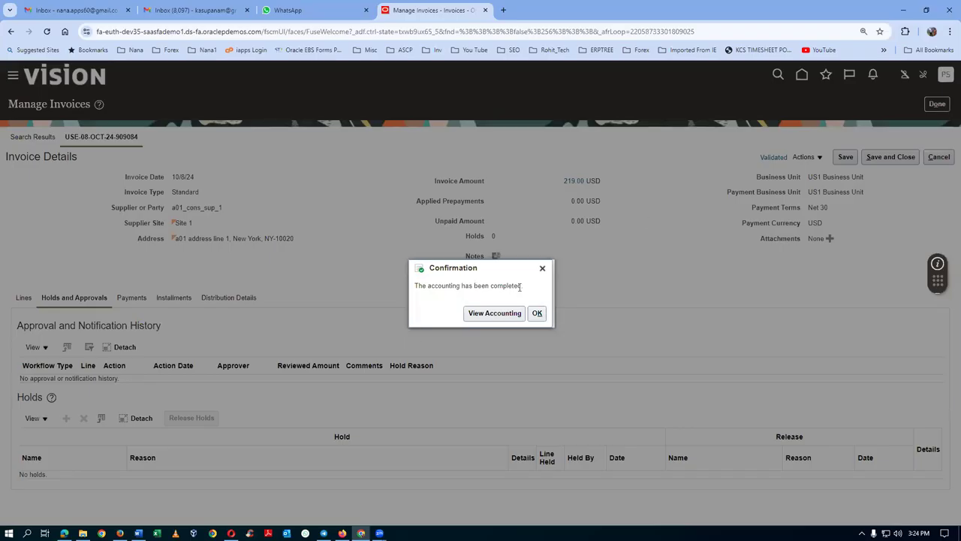
Review the accounting lines and confirm the summary reads Validated, Accounted and 219.00 USD Paid.
left_click(502, 313)
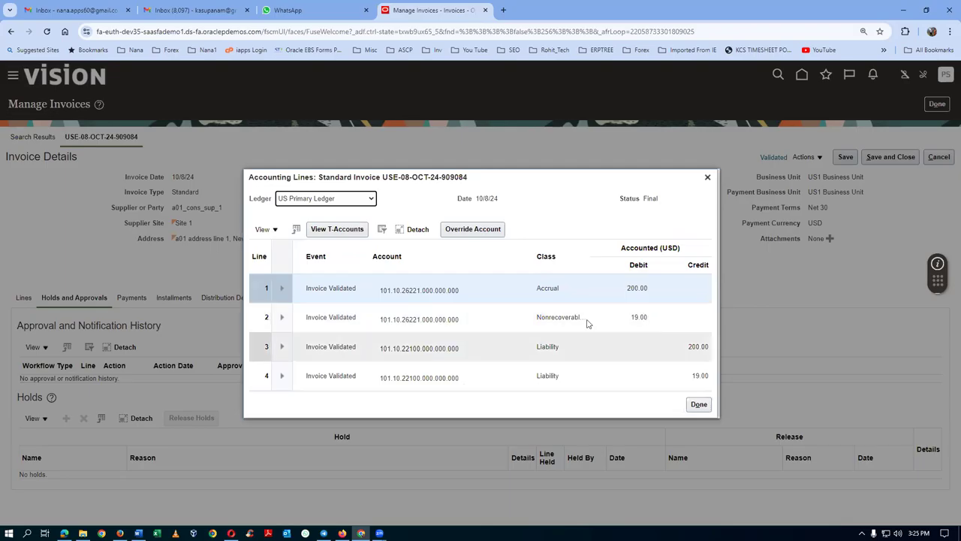
left_click(695, 405)
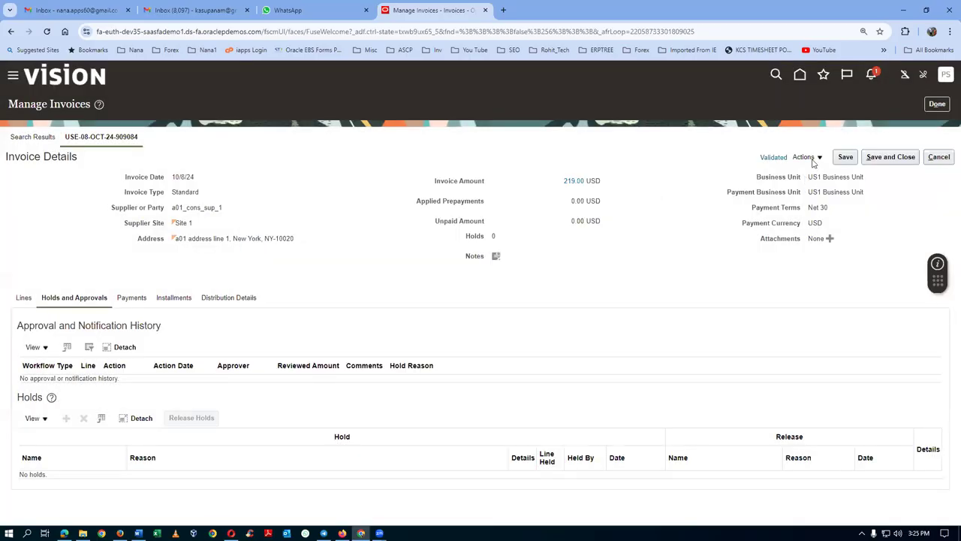
left_click(805, 157)
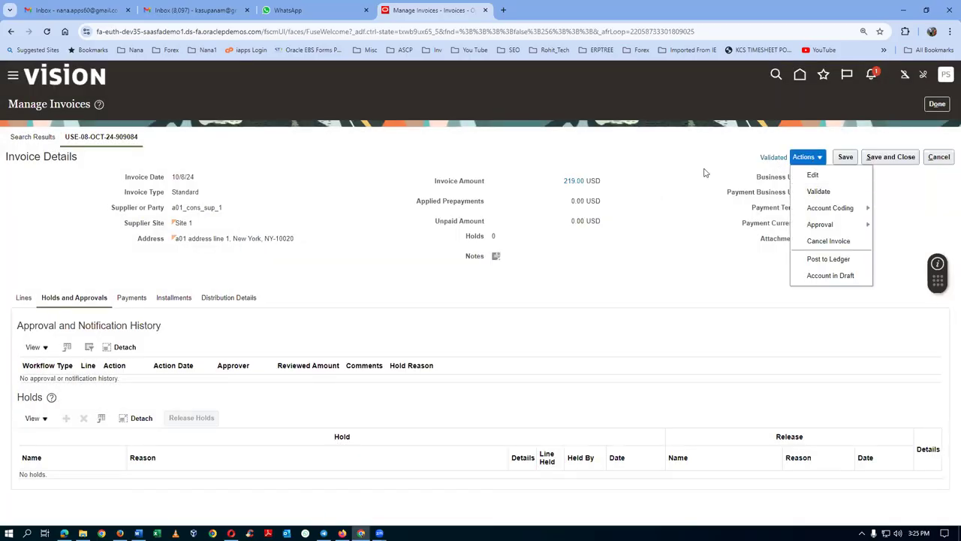
left_click(767, 158)
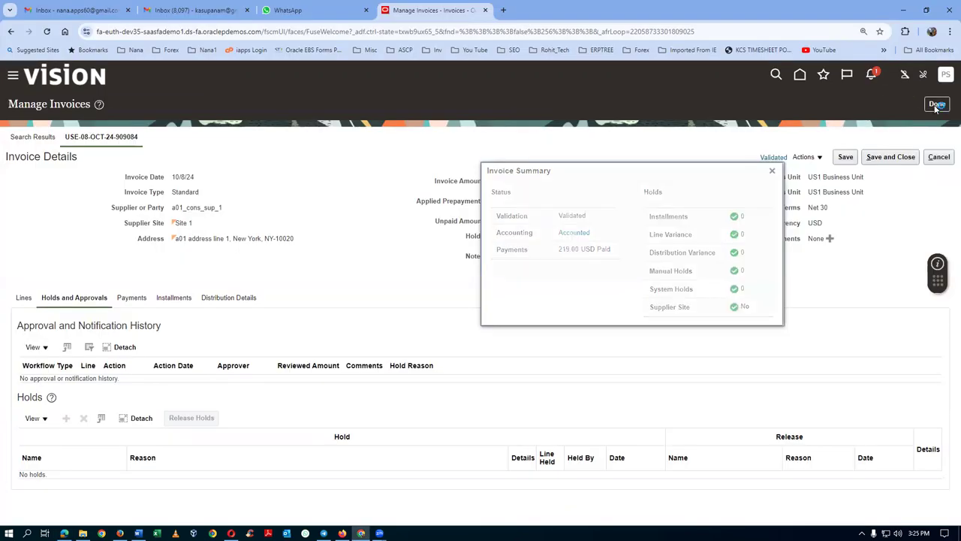
left_click(937, 105)
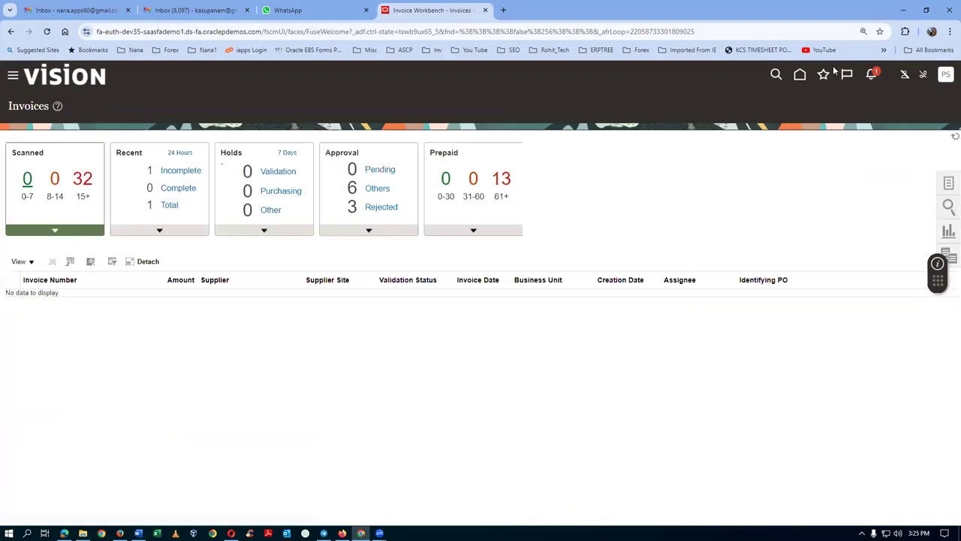
Search orders under Procurement > Purchase Orders > Manage Orders and open consignment order US164957.
left_click(800, 74)
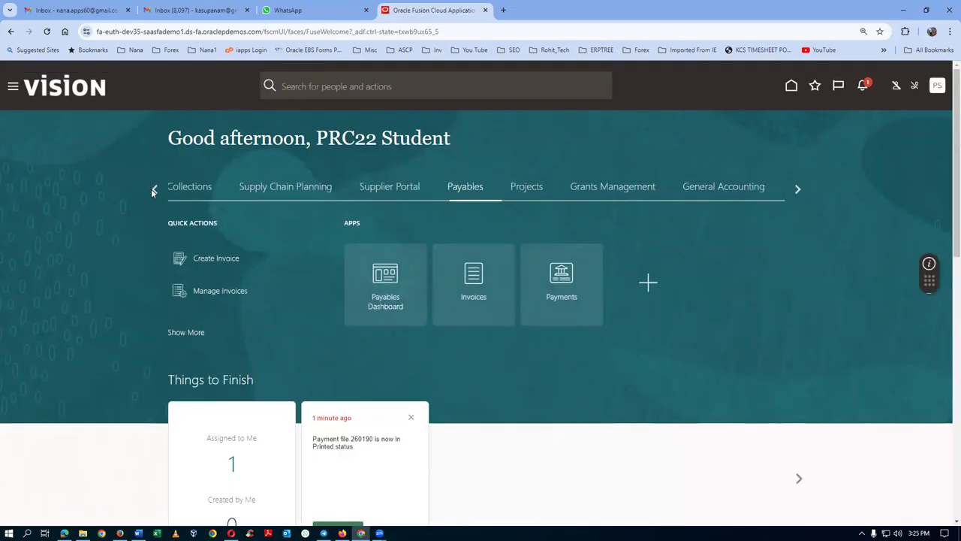
left_click(150, 188)
left_click(151, 189)
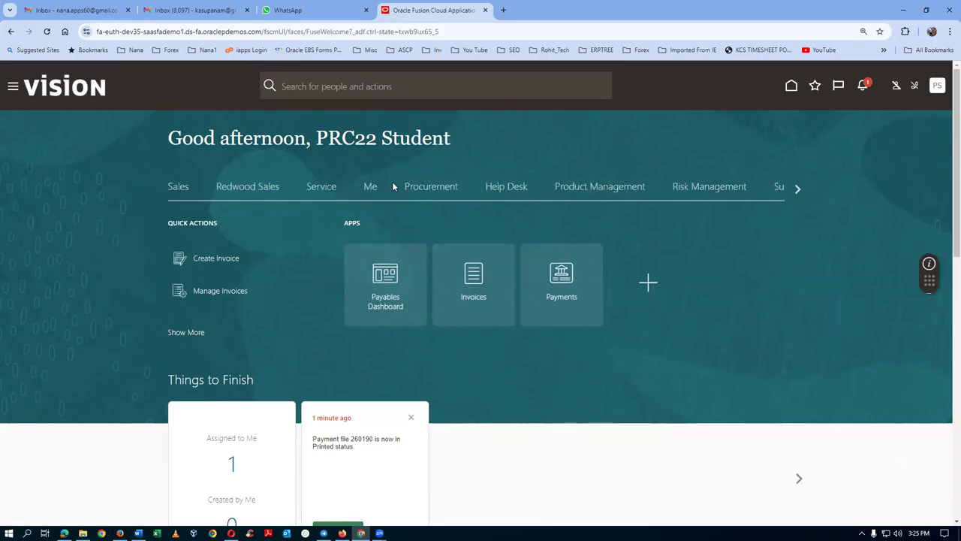
left_click(440, 189)
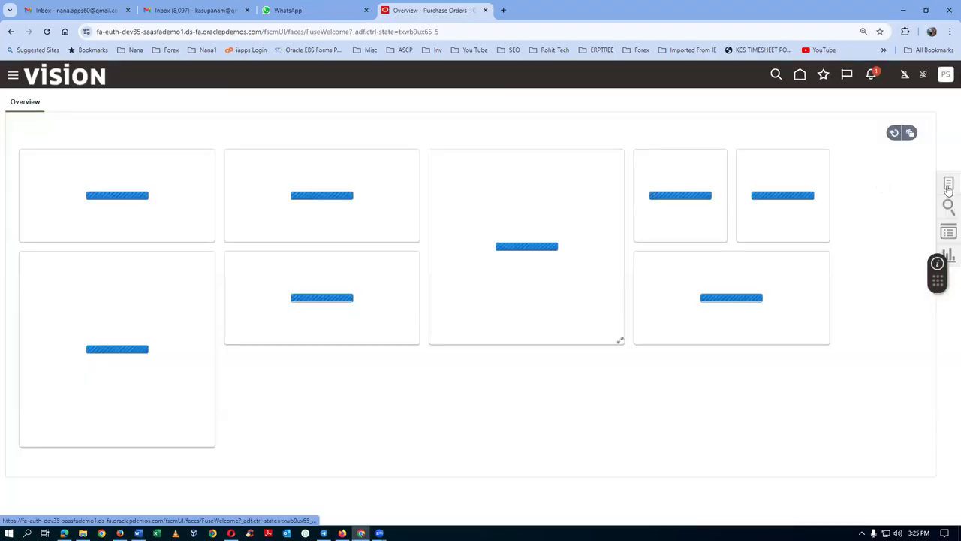
left_click(948, 186)
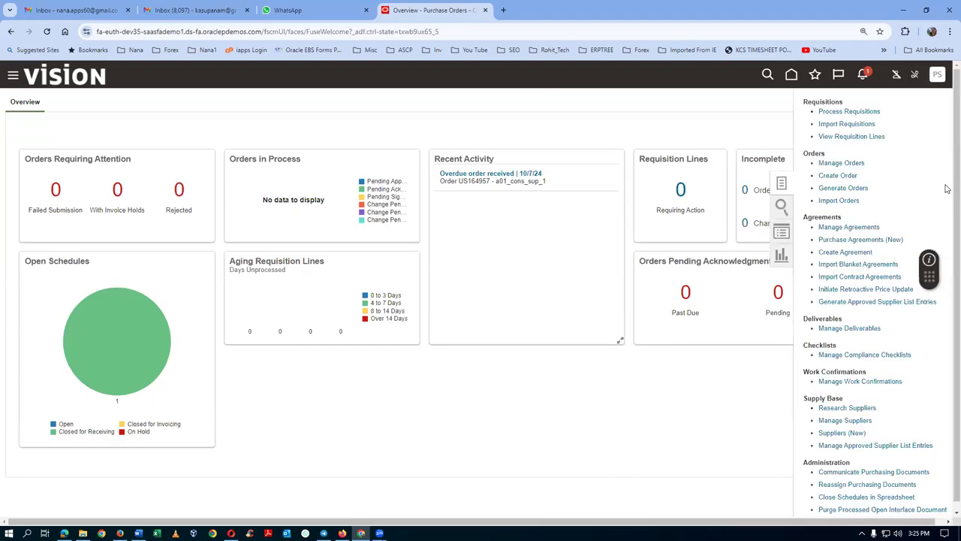
left_click(840, 163)
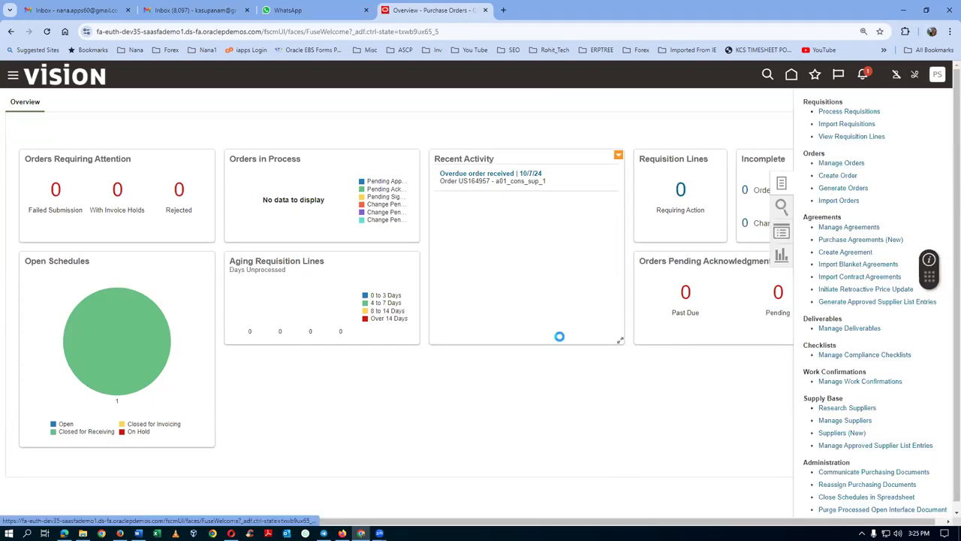
left_click(840, 316)
left_click(79, 292)
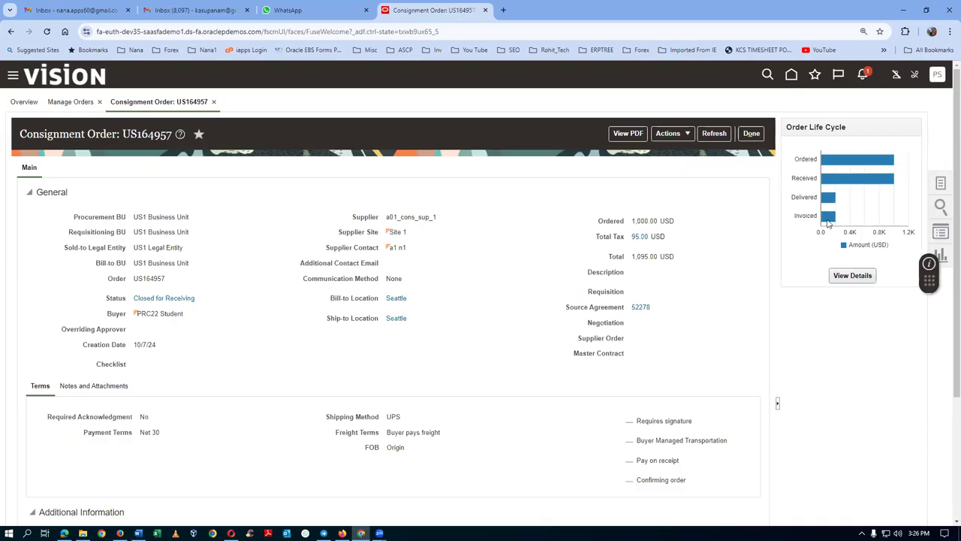
Open invoice USE-08-OCT-24-909084 from the order life cycle details and check its payments: 0.00 USD unpaid.
left_click(861, 272)
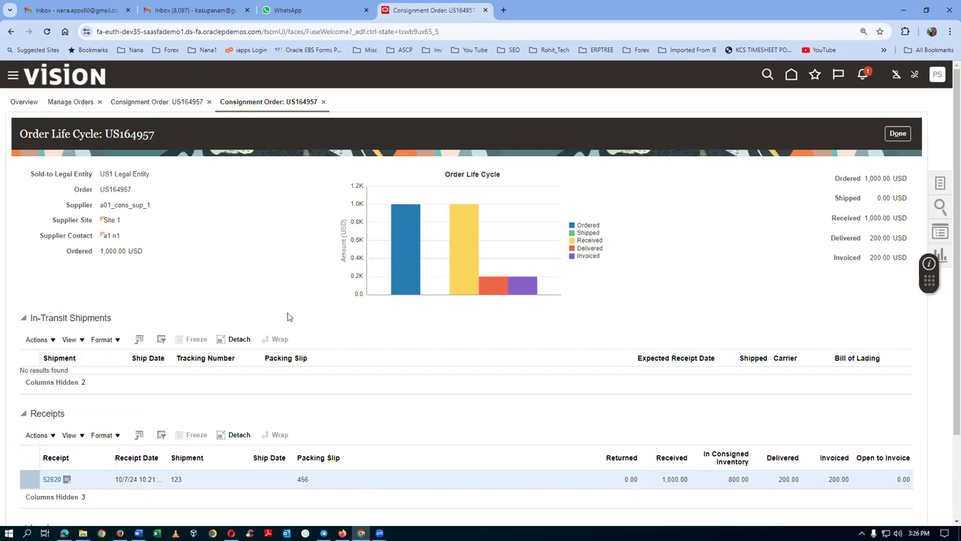
scroll(288, 317, "down", 3)
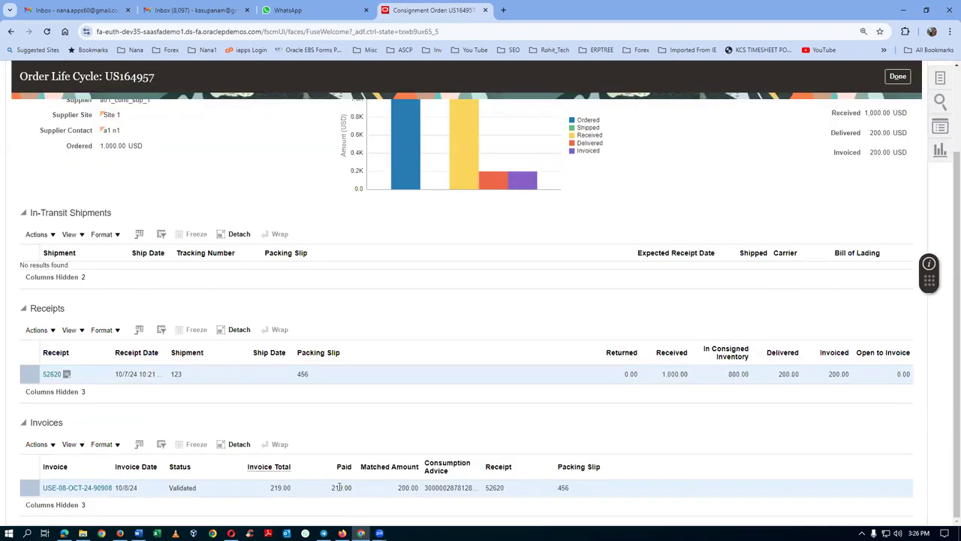
left_click(60, 488)
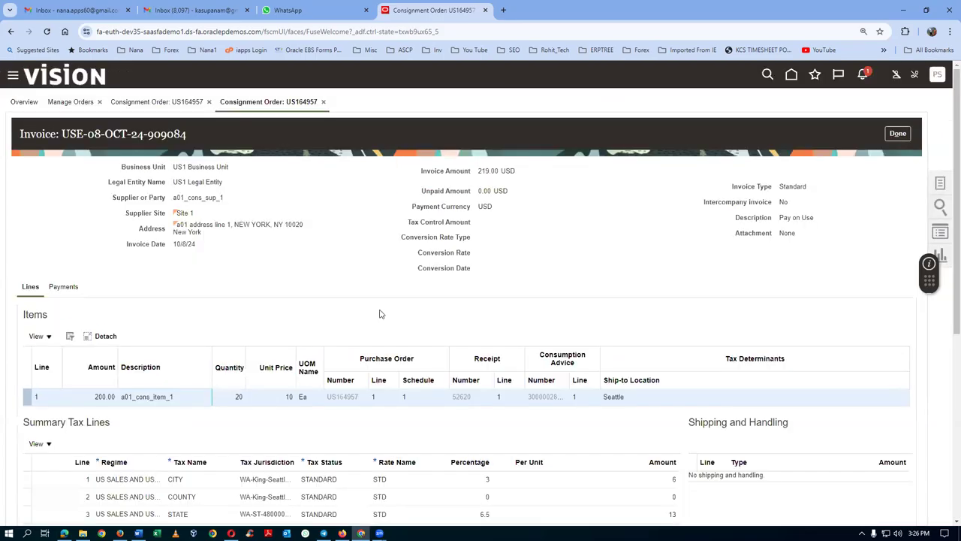
left_click(66, 289)
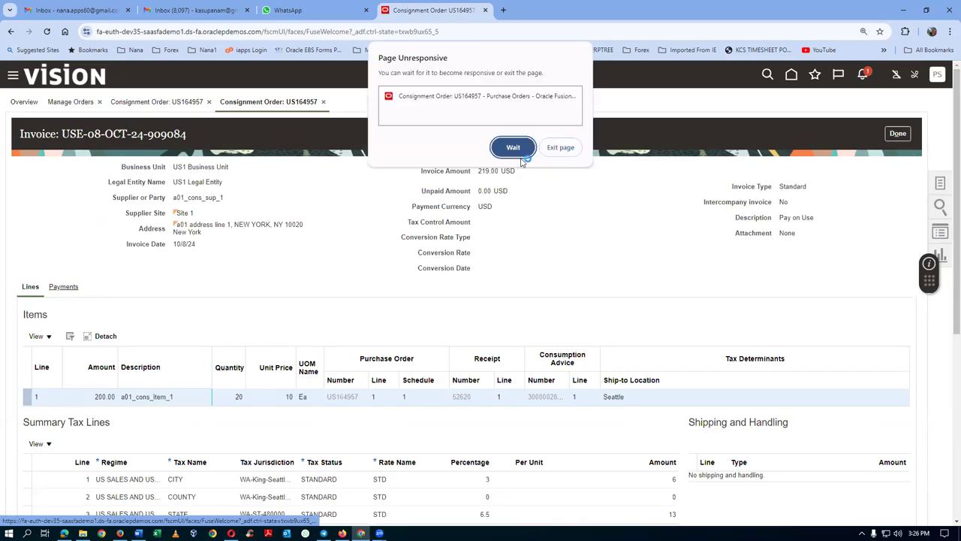
left_click(517, 150)
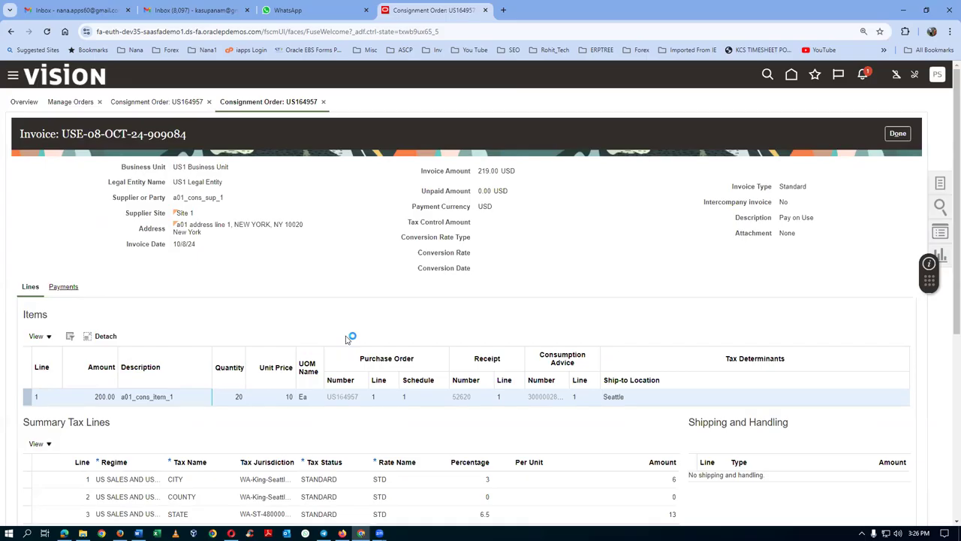